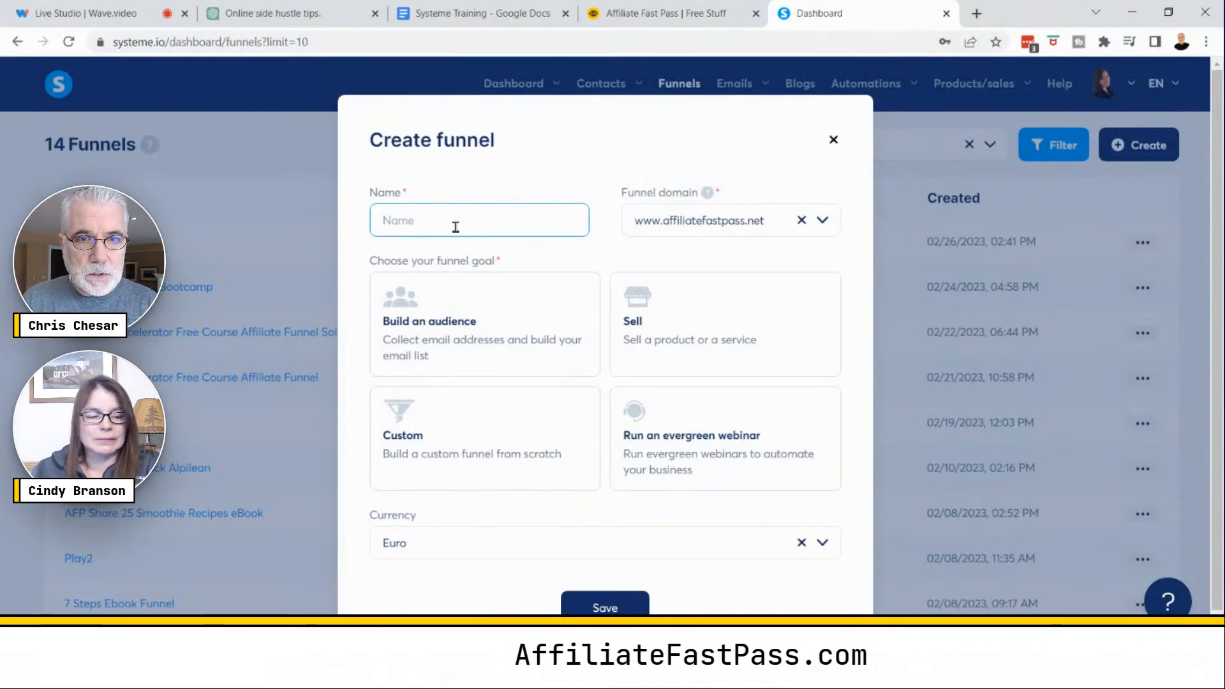
- Name the new funnel Training Demo 1
type("Training P")
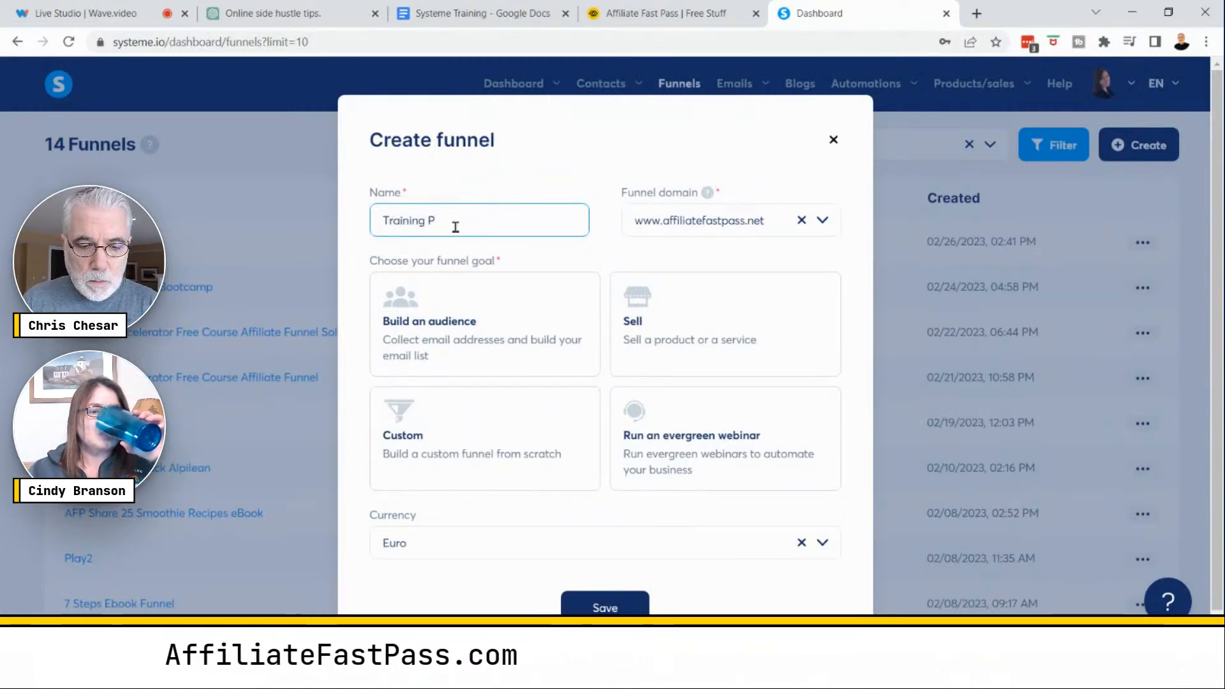
key("BackSpace")
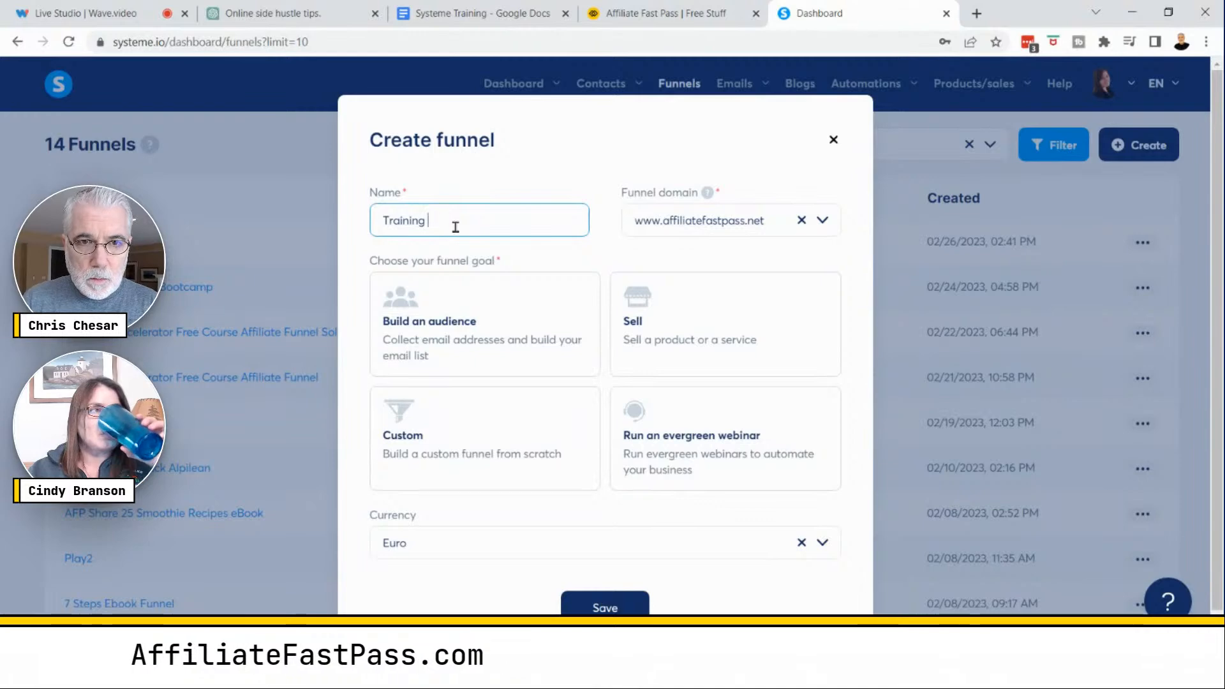
type("Demo 1")
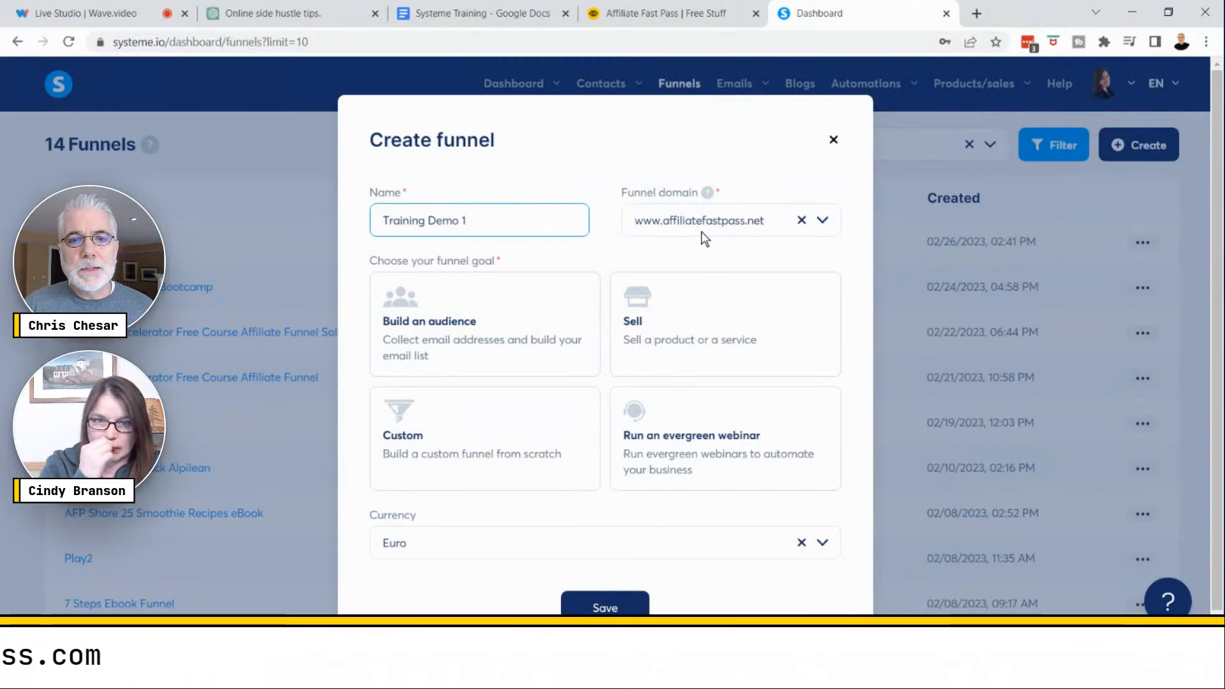
- Set the funnel domain to affiliatefastpass.systeme.io
left_click(823, 224)
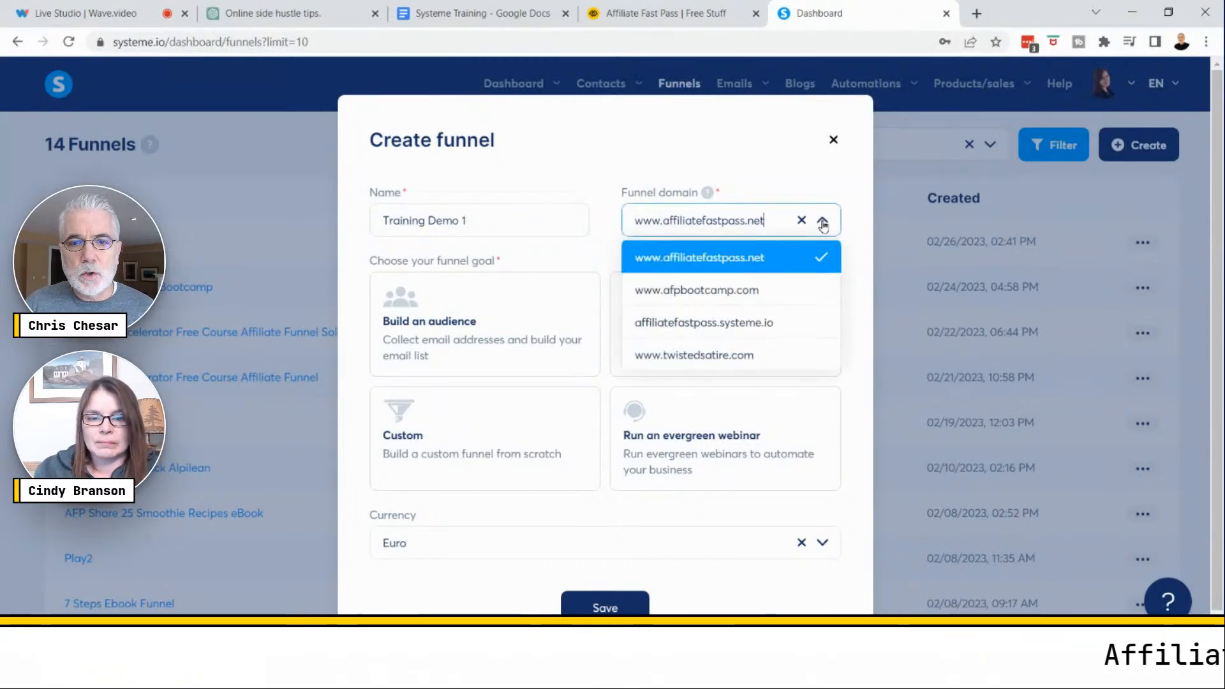
left_click(757, 323)
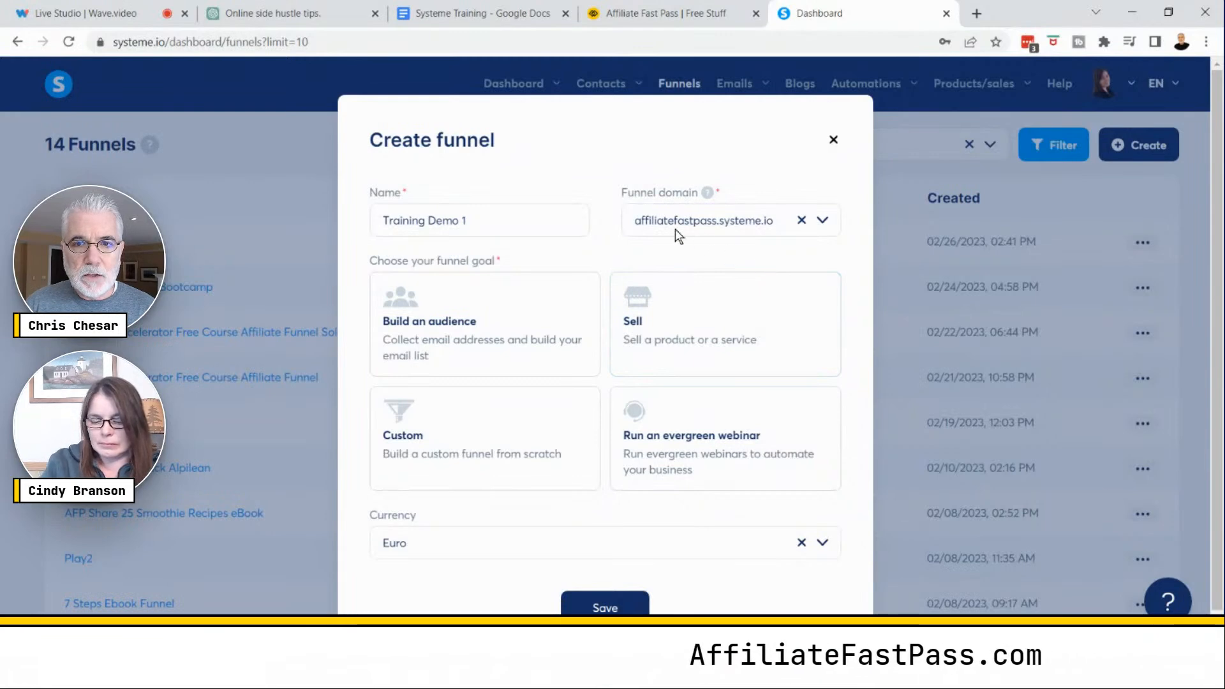
left_click(699, 232)
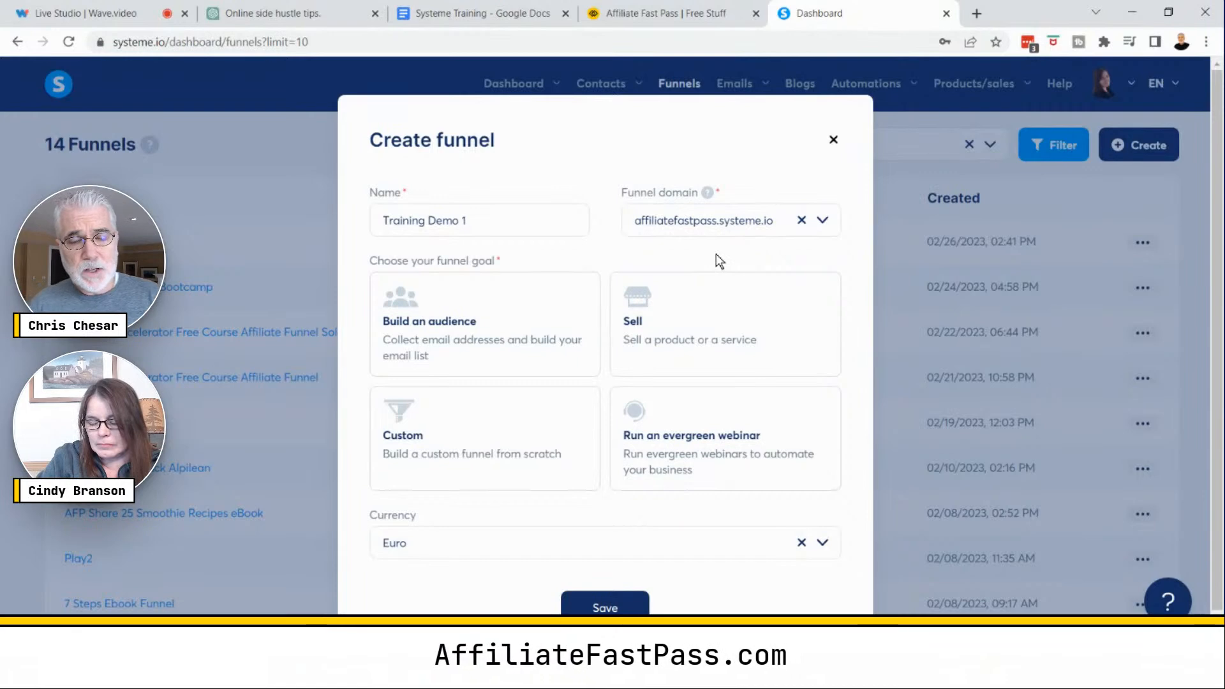
- Choose Build an audience as the funnel goal
left_click(492, 324)
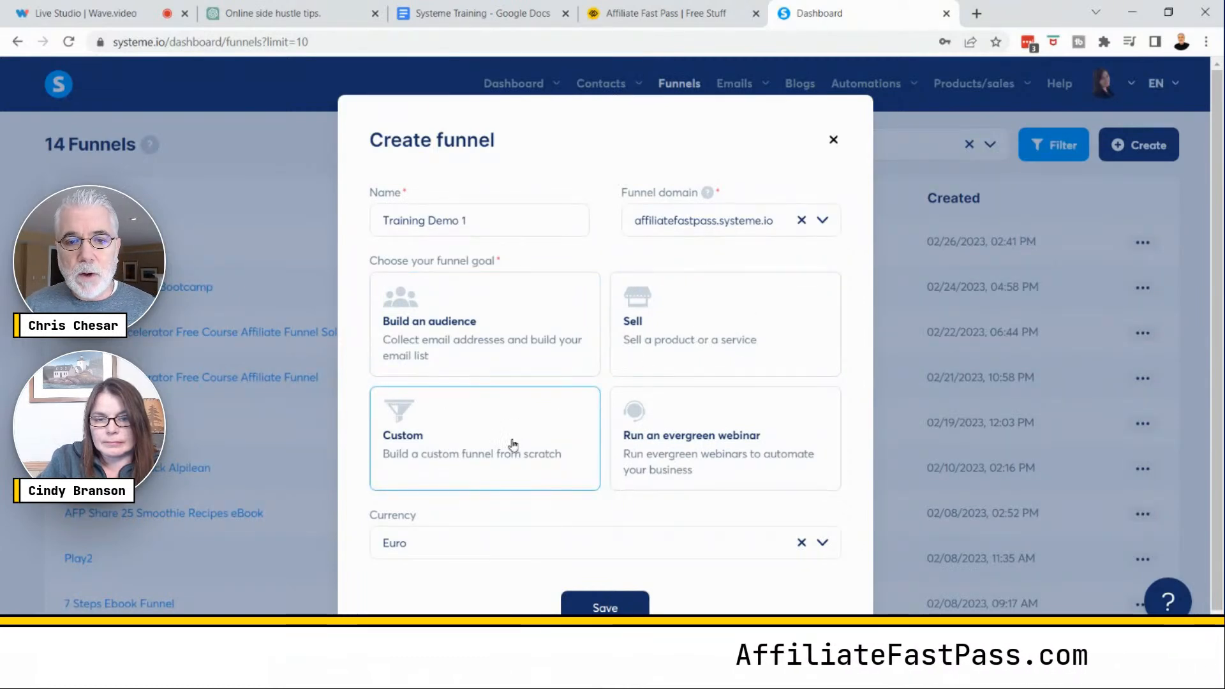
left_click(740, 459)
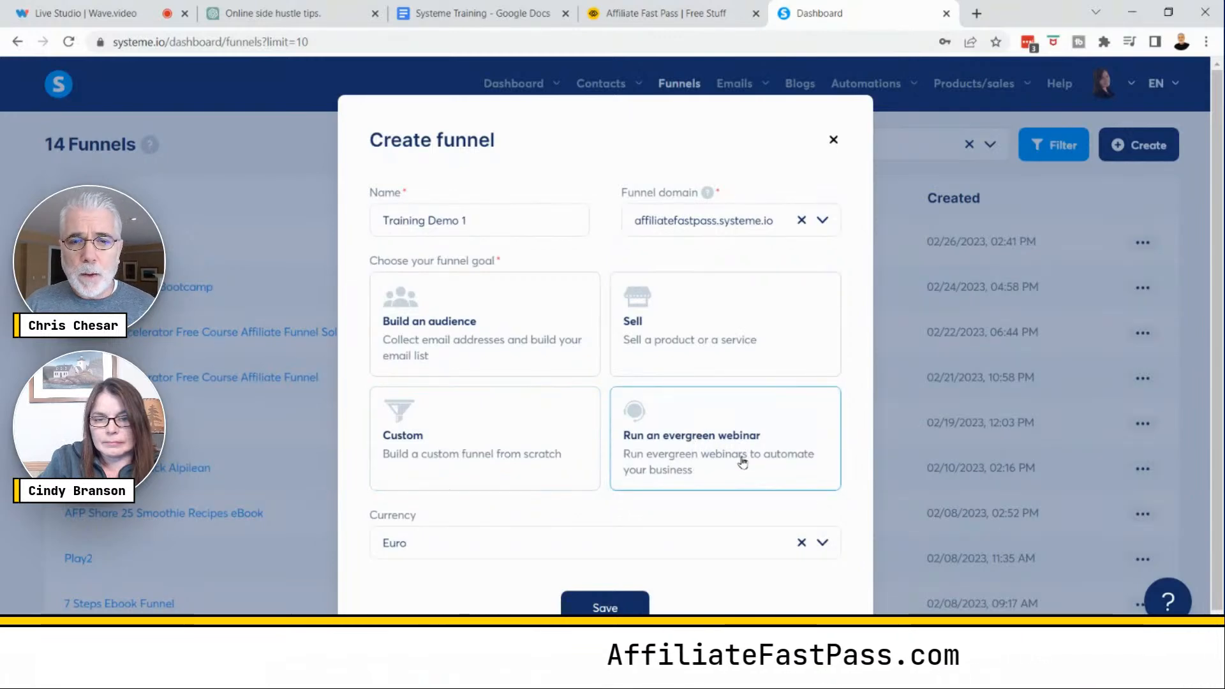
key("ctrl")
key("ctrl")
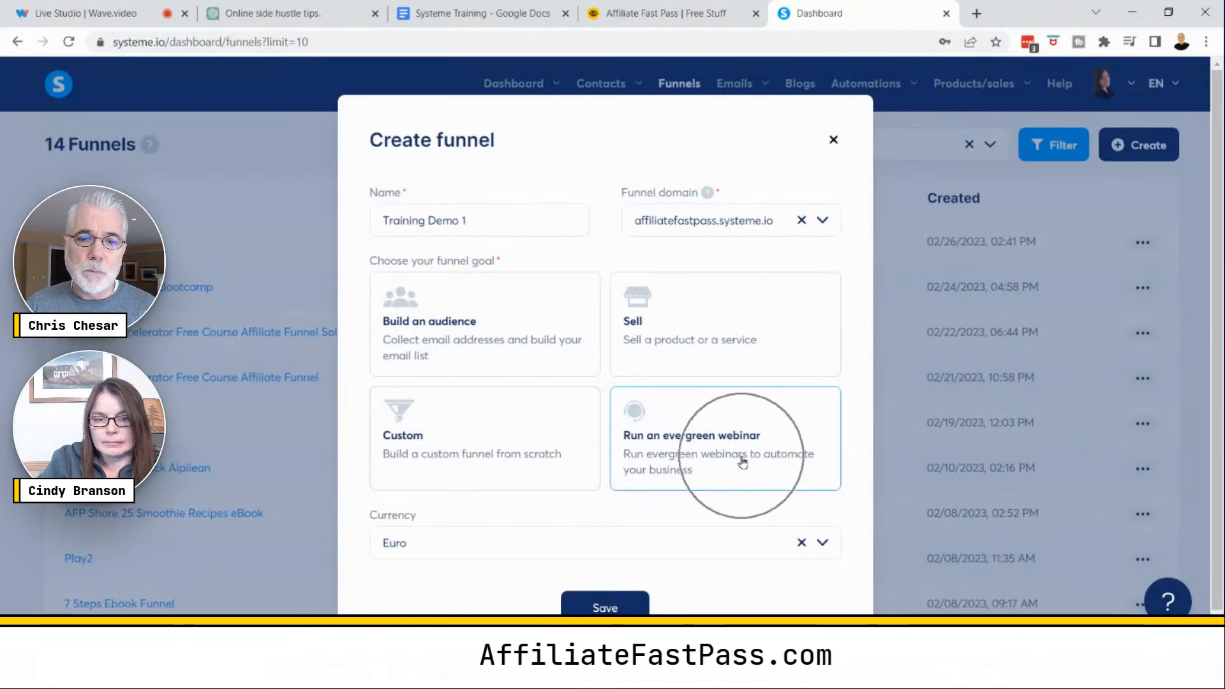
left_click(471, 320)
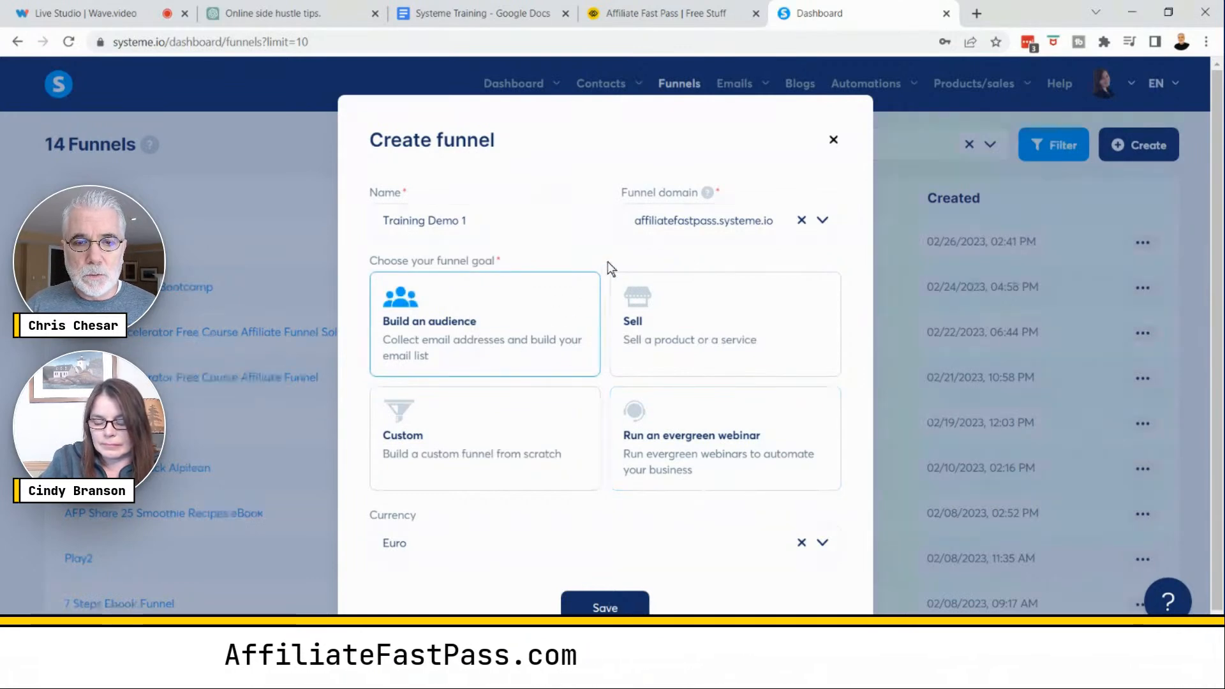
- Set the funnel currency to U.S. Dollar
scroll(608, 268, "down", 1)
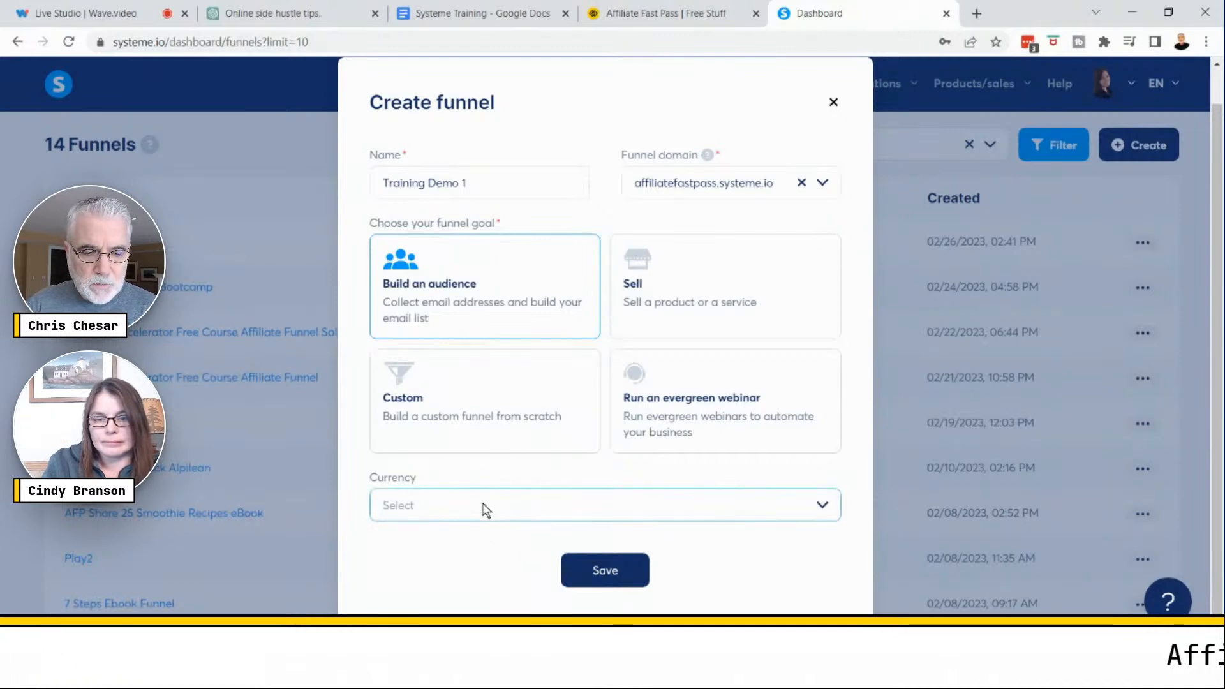
type("u.")
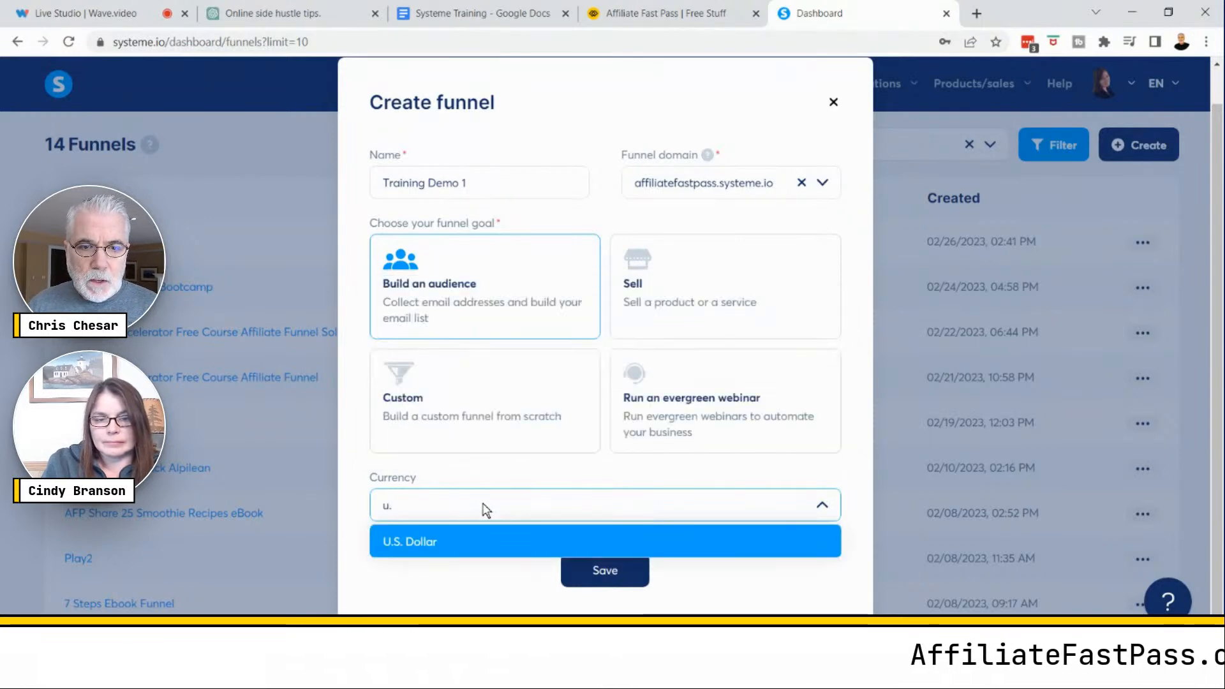
left_click(453, 541)
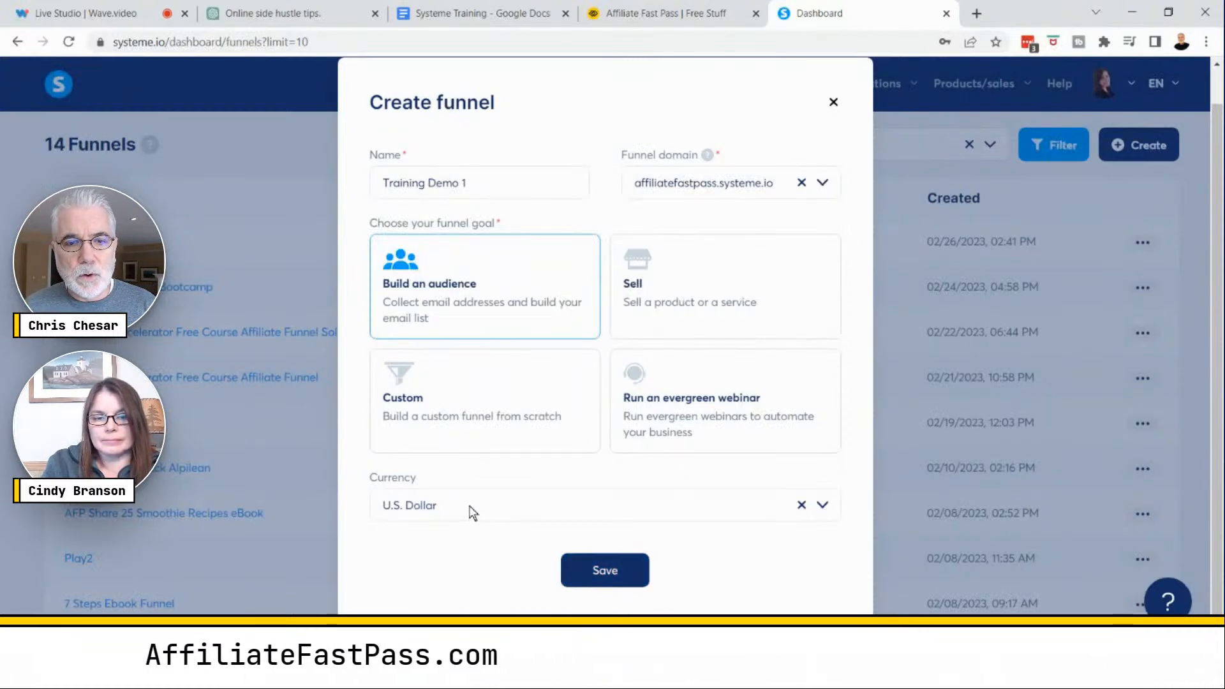
- Reselect U.S. Dollar as the currency and save the new funnel
left_click(801, 506)
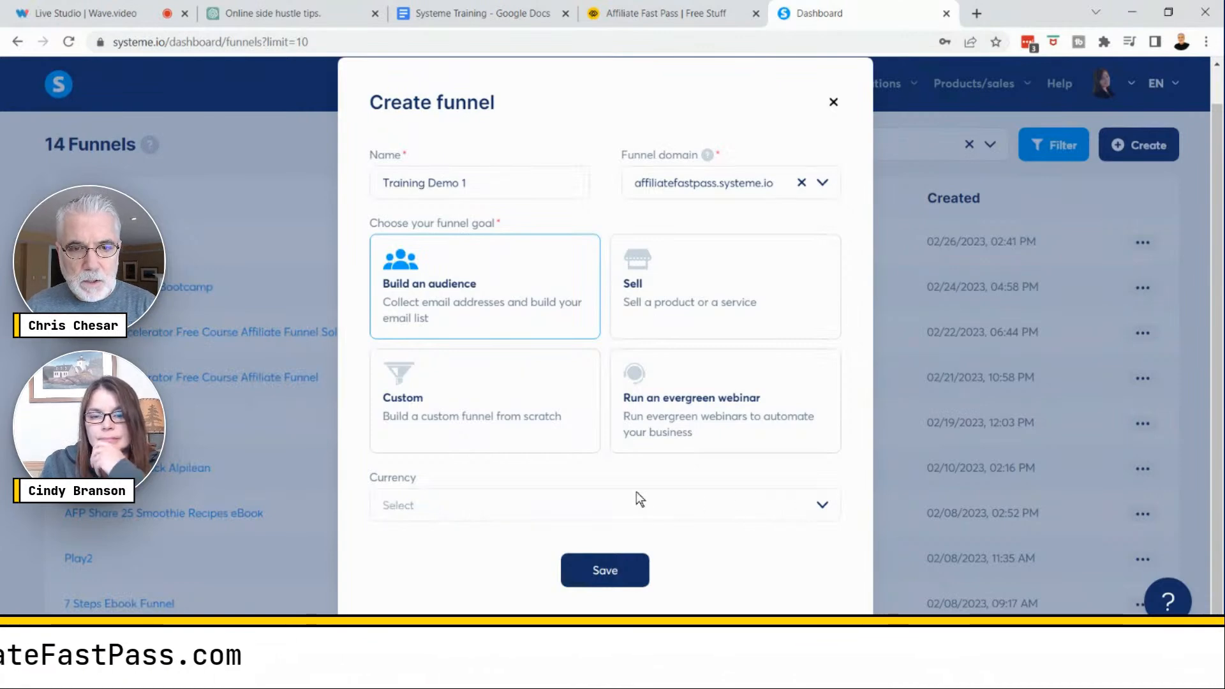
left_click(624, 512)
type("u")
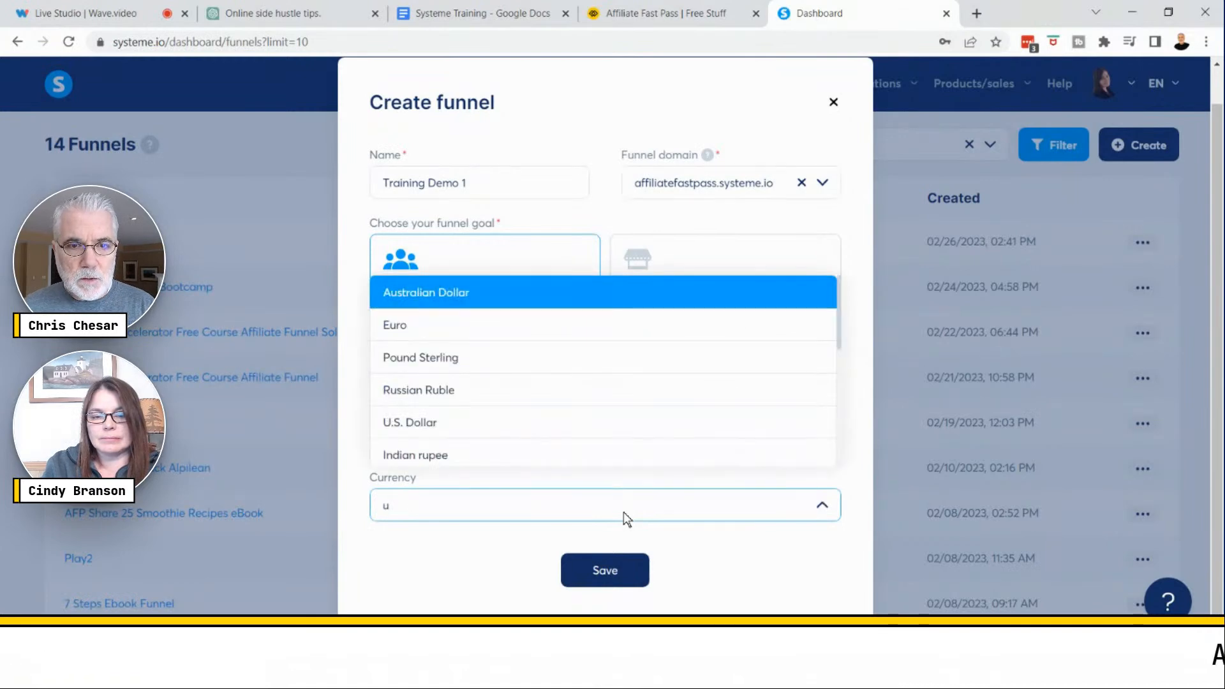
left_click(432, 421)
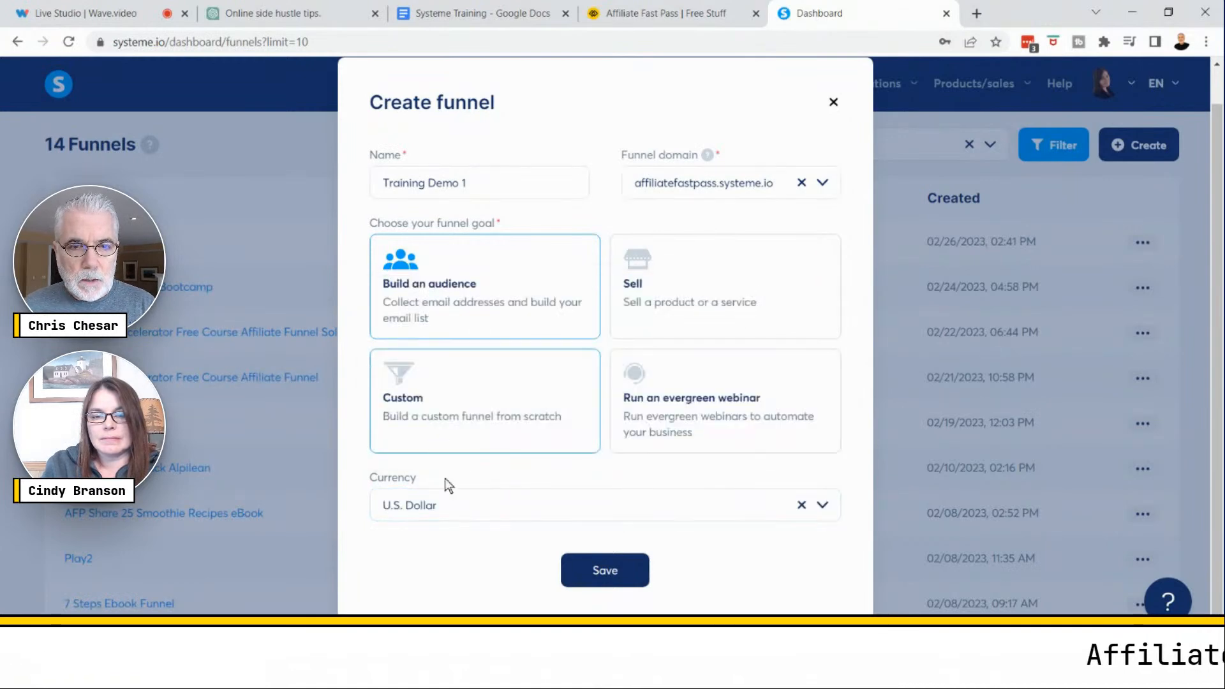
left_click(454, 504)
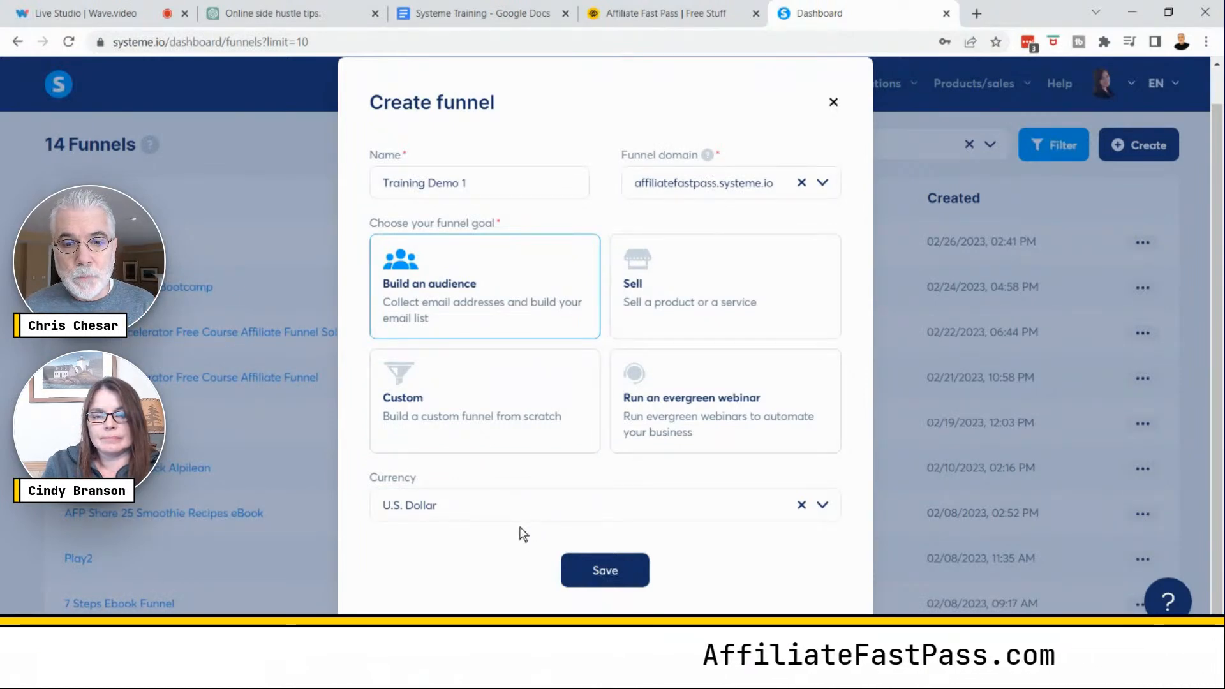
left_click(619, 569)
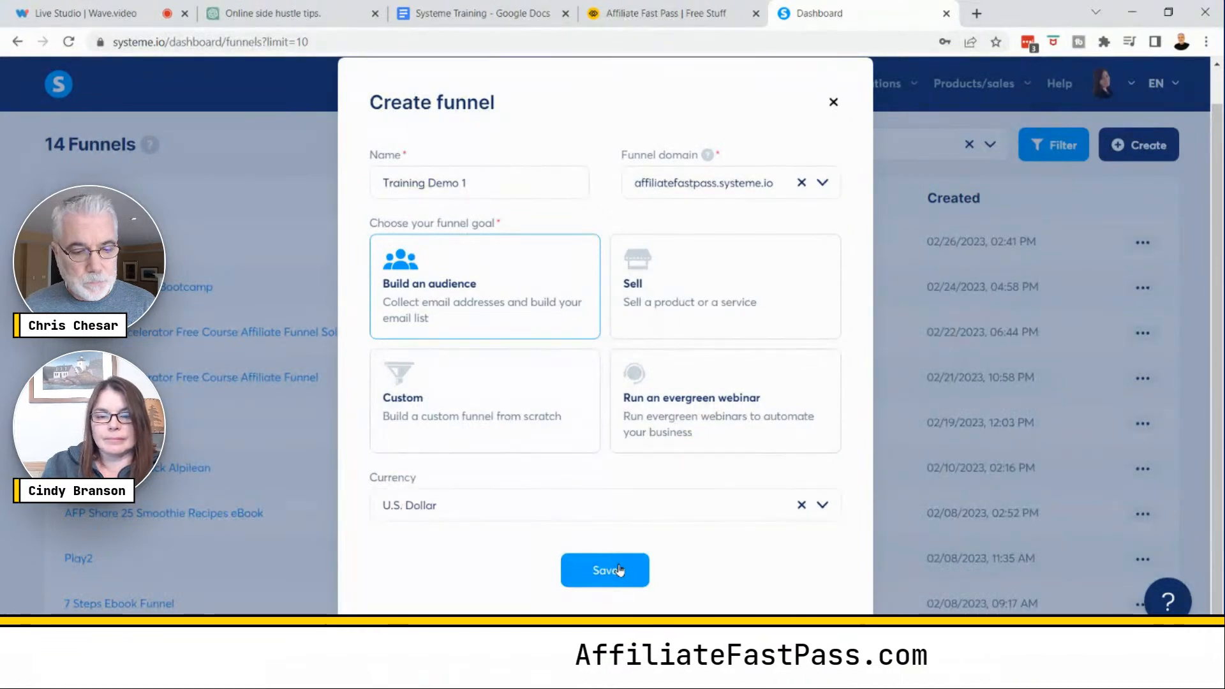
left_click(618, 569)
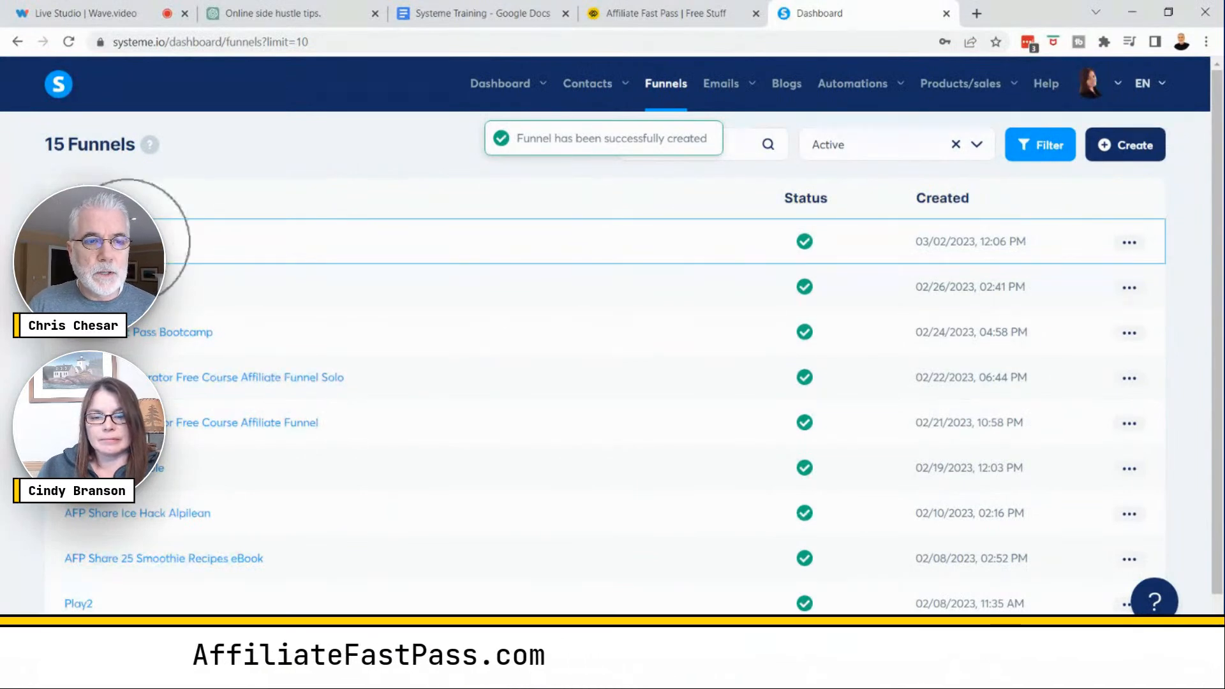
left_click(129, 246)
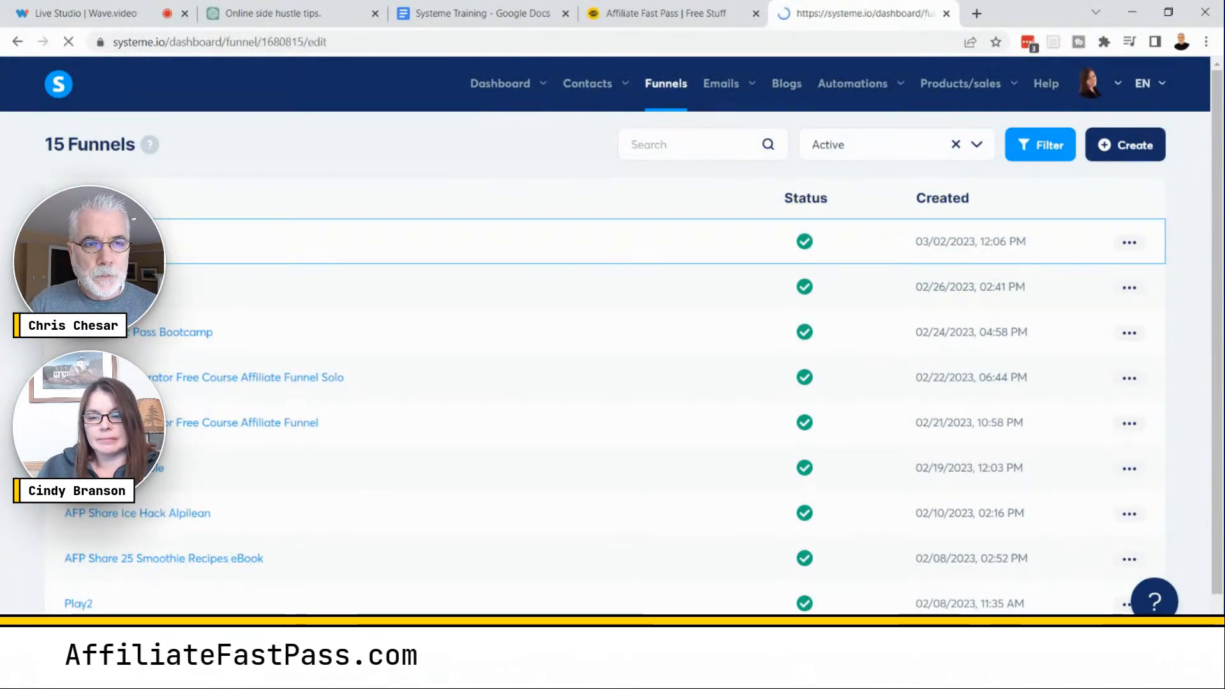
key("ctrl")
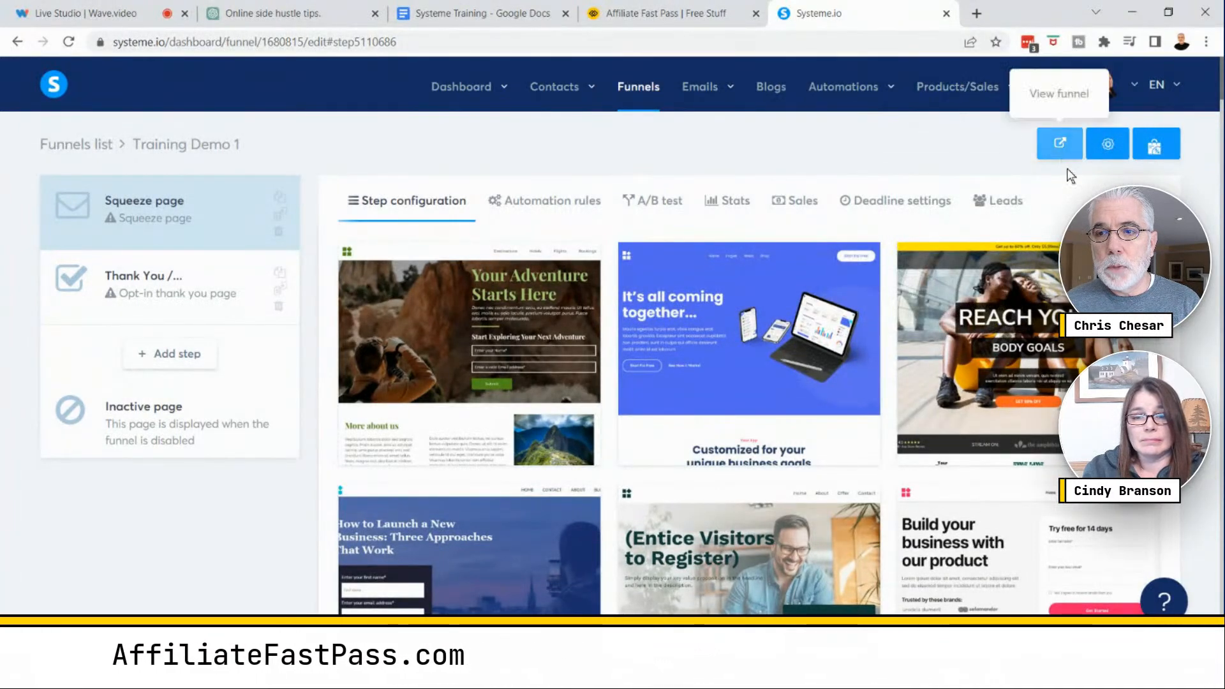
left_click(636, 88)
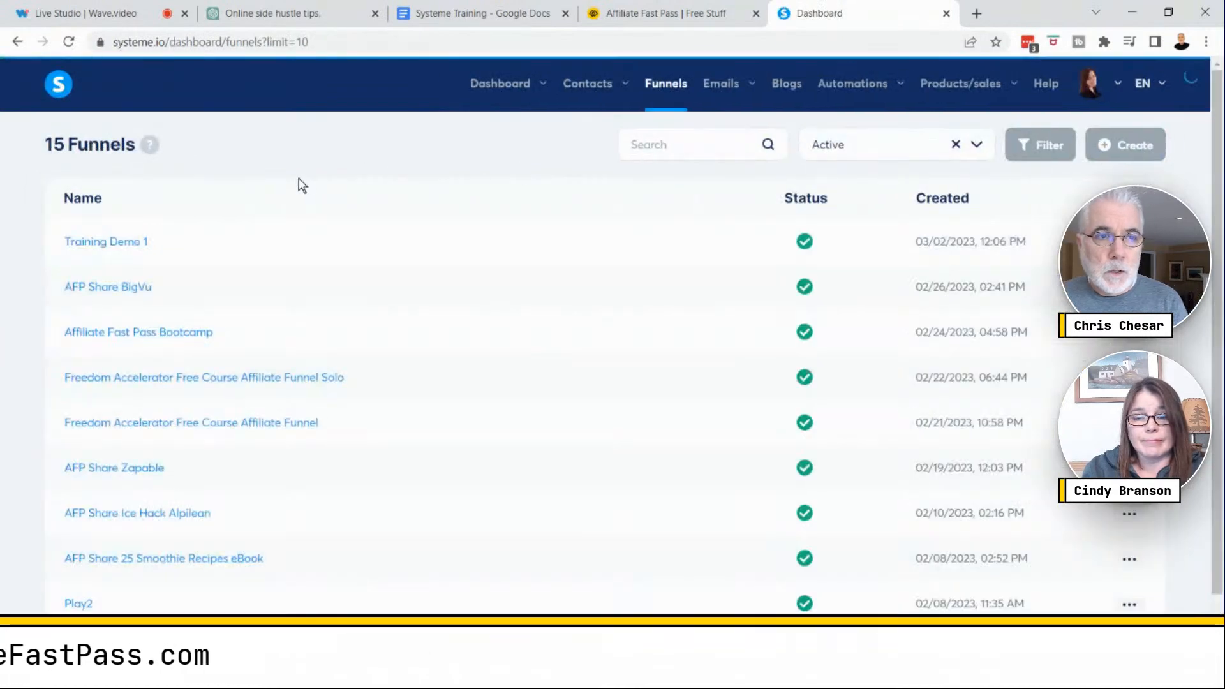
- Open the Training Demo 1 funnel and select its Squeeze page step
left_click(131, 246)
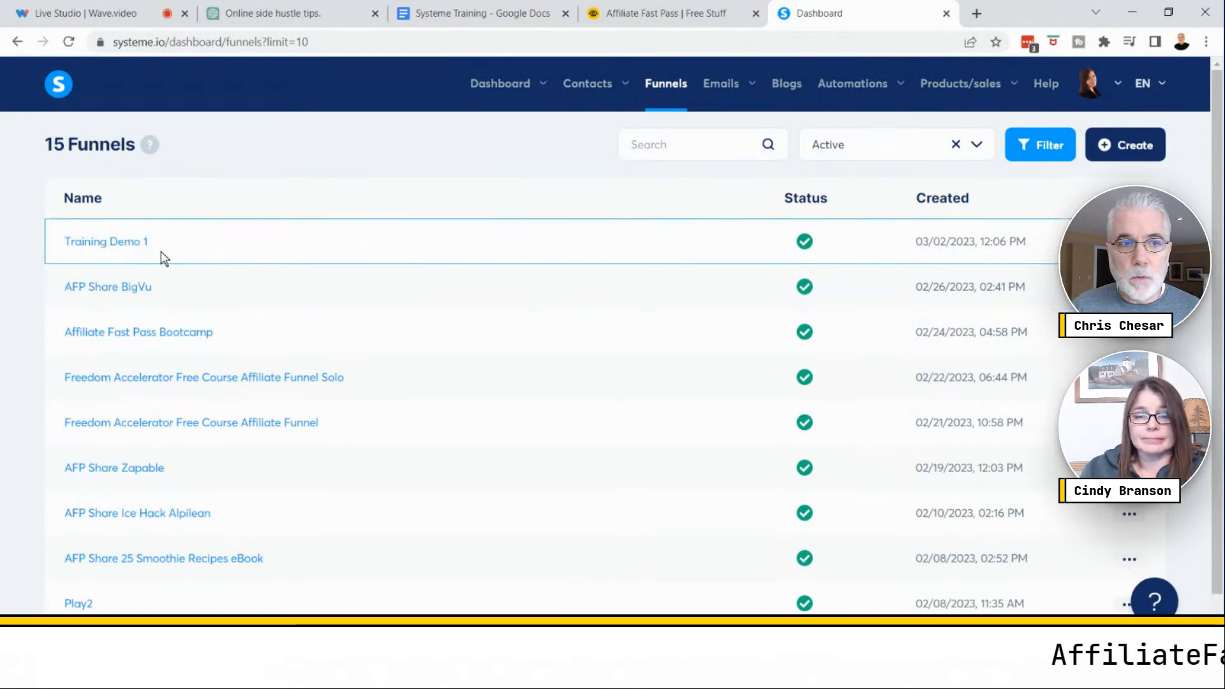
left_click(125, 249)
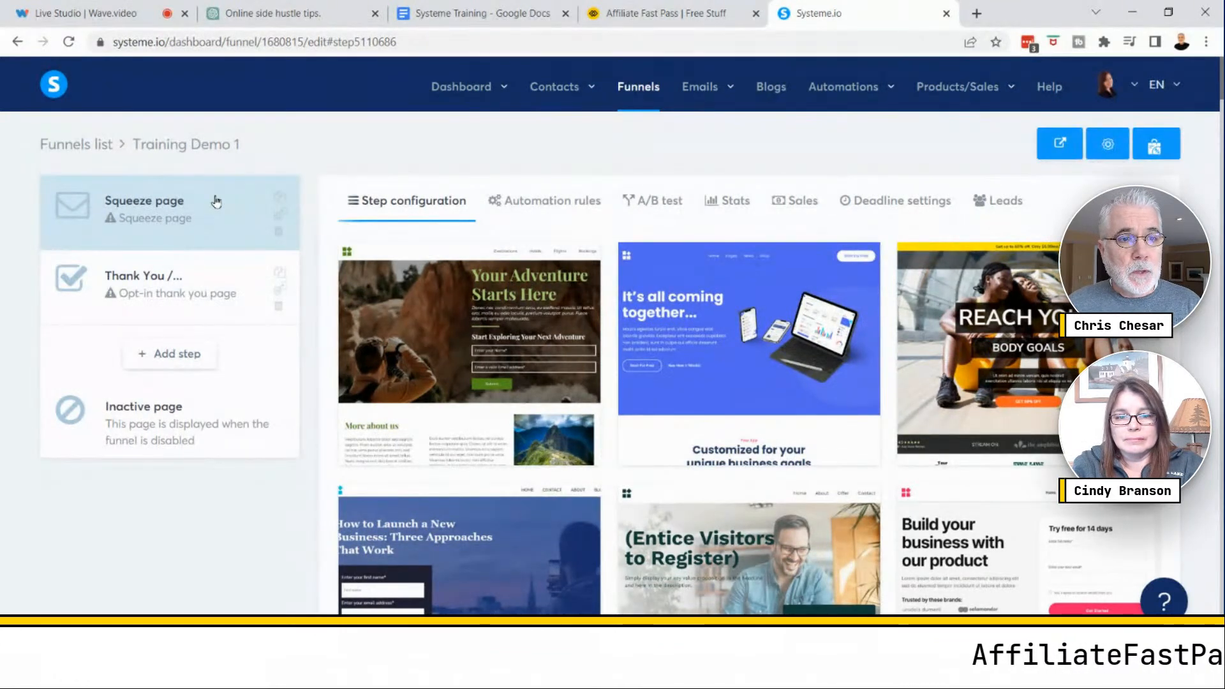
left_click(207, 215)
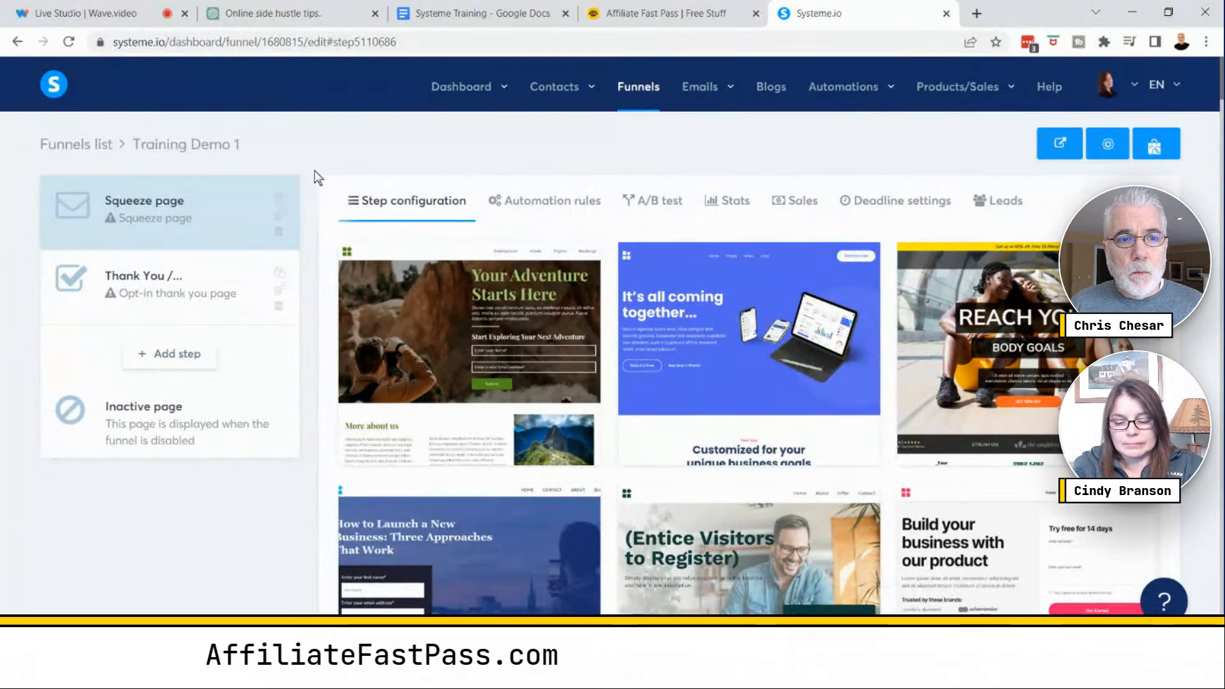
- Browse the available squeeze page templates
mouse_move(666, 352)
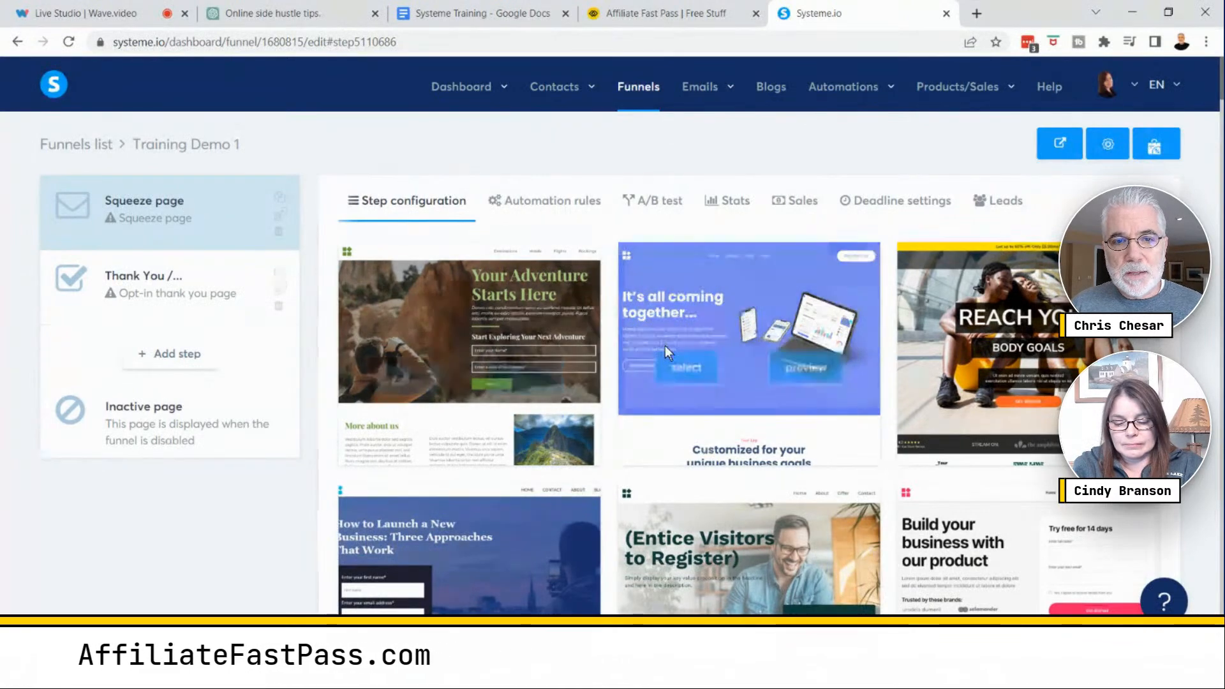
scroll(1059, 297, "down", 15)
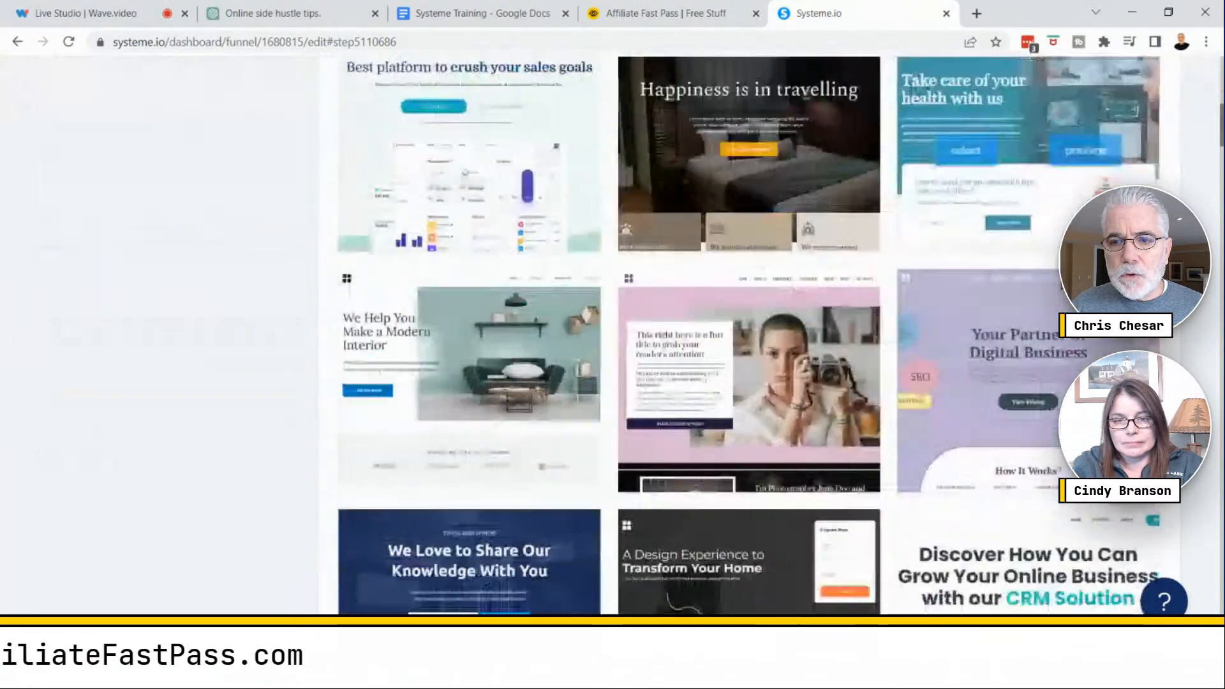
scroll(990, 307, "down", 20)
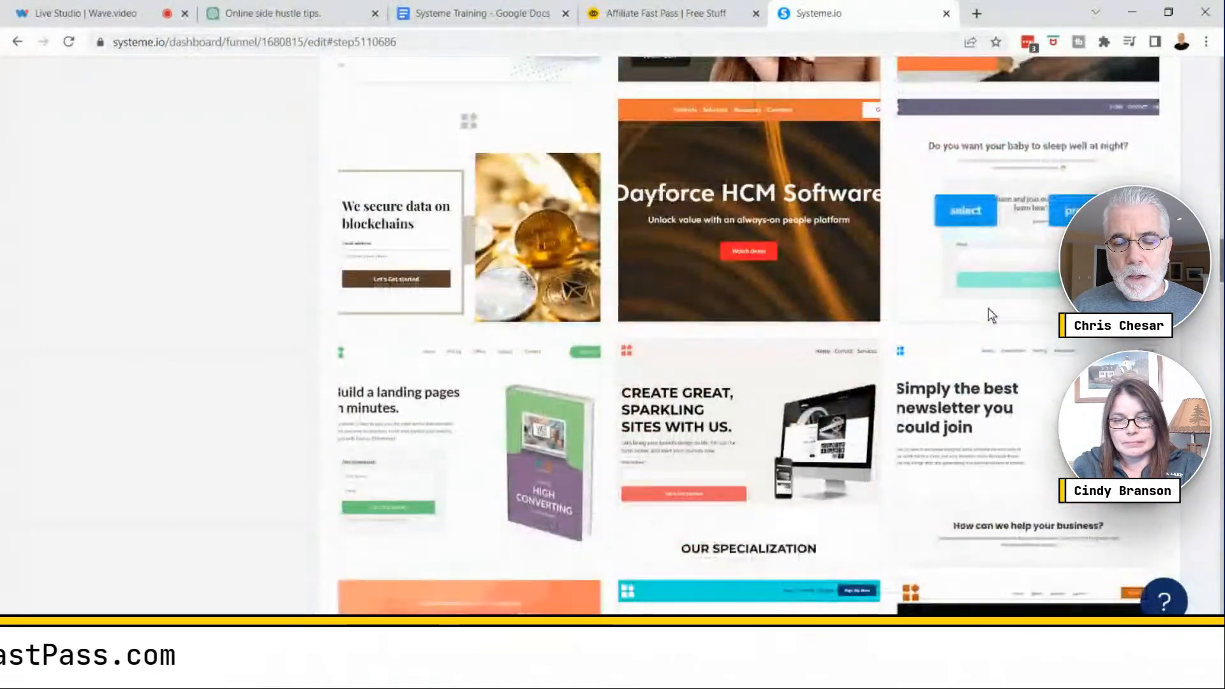
scroll(990, 316, "down", 20)
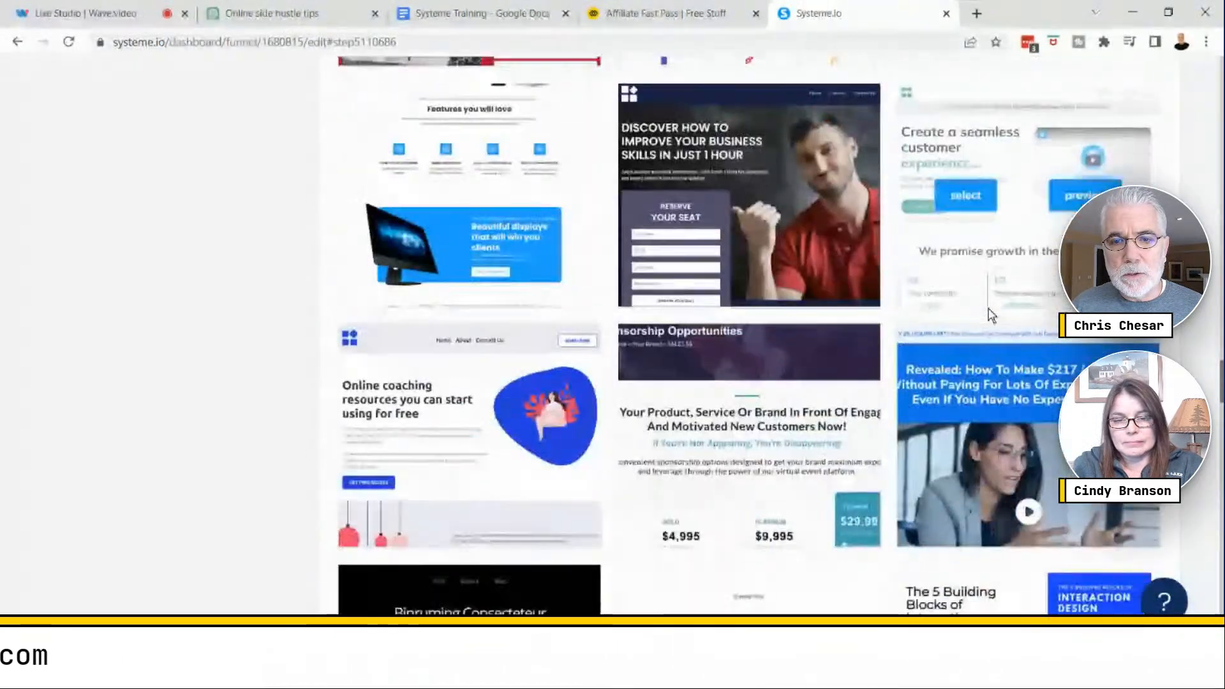
scroll(989, 314, "down", 20)
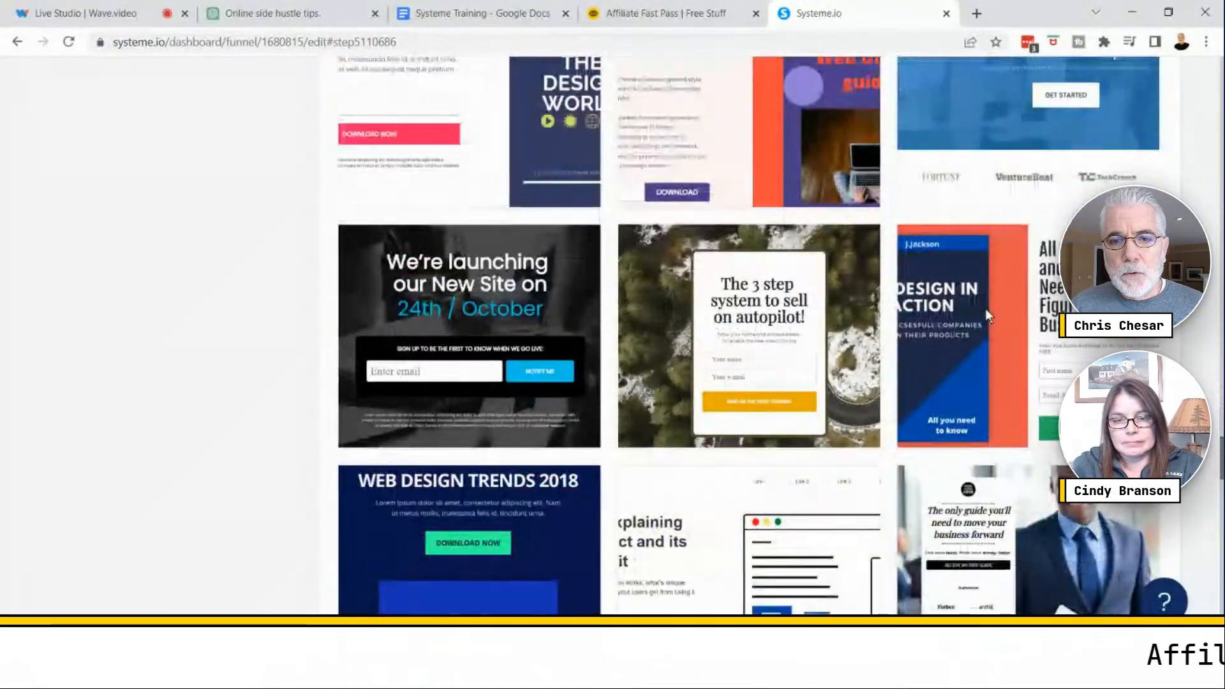
scroll(988, 313, "down", 15)
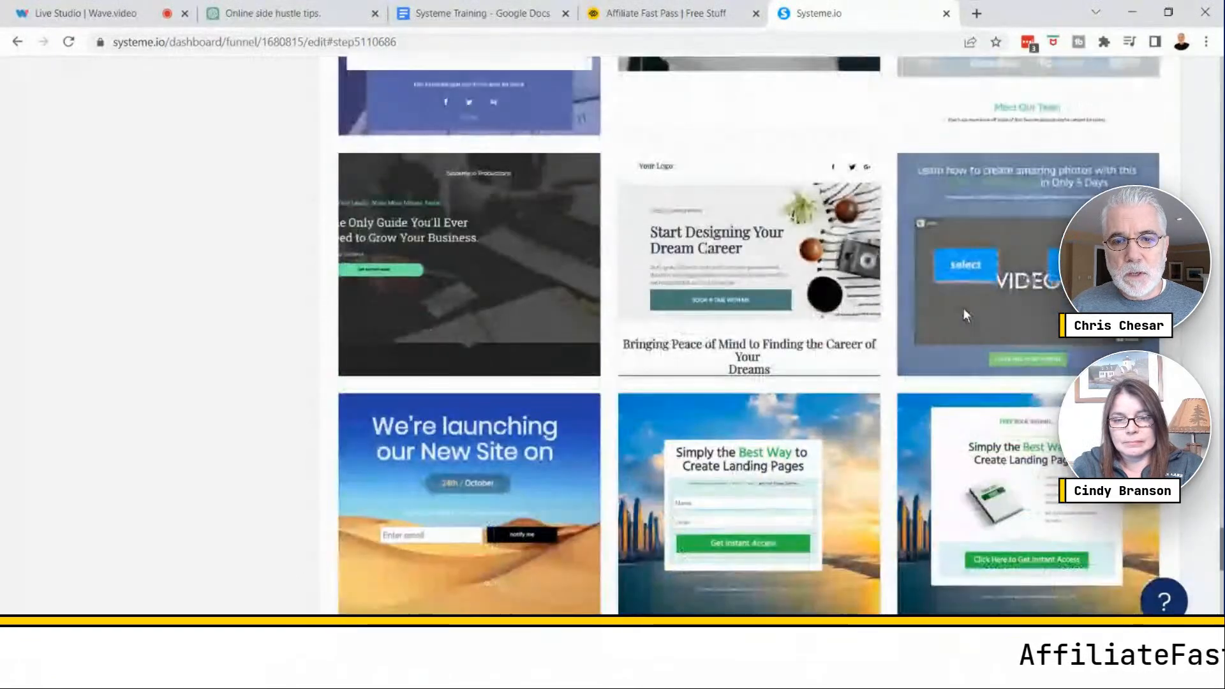
scroll(952, 308, "down", 7)
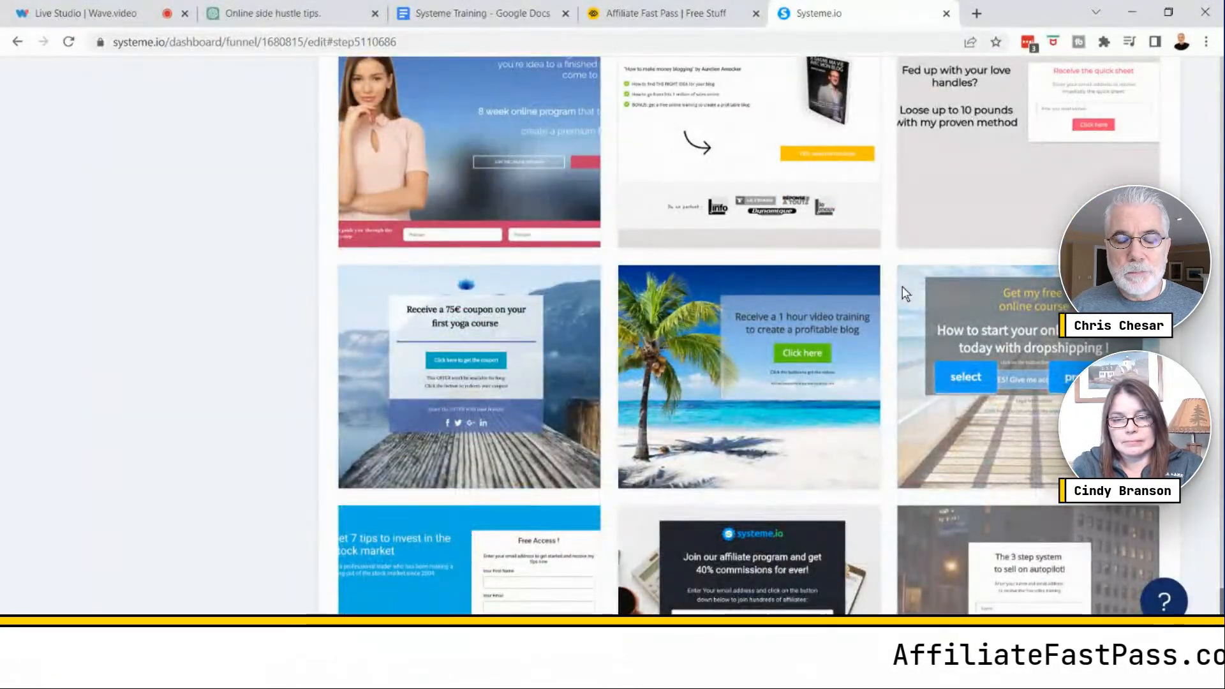
scroll(902, 286, "down", 6)
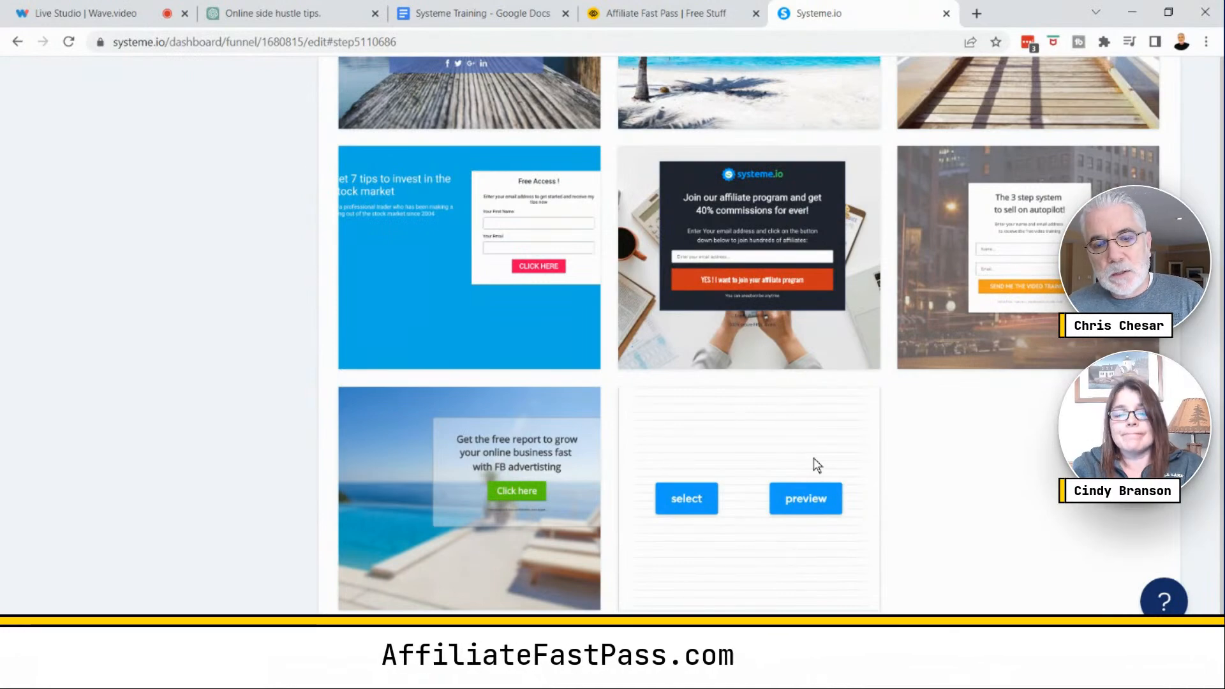
scroll(817, 464, "up", 3)
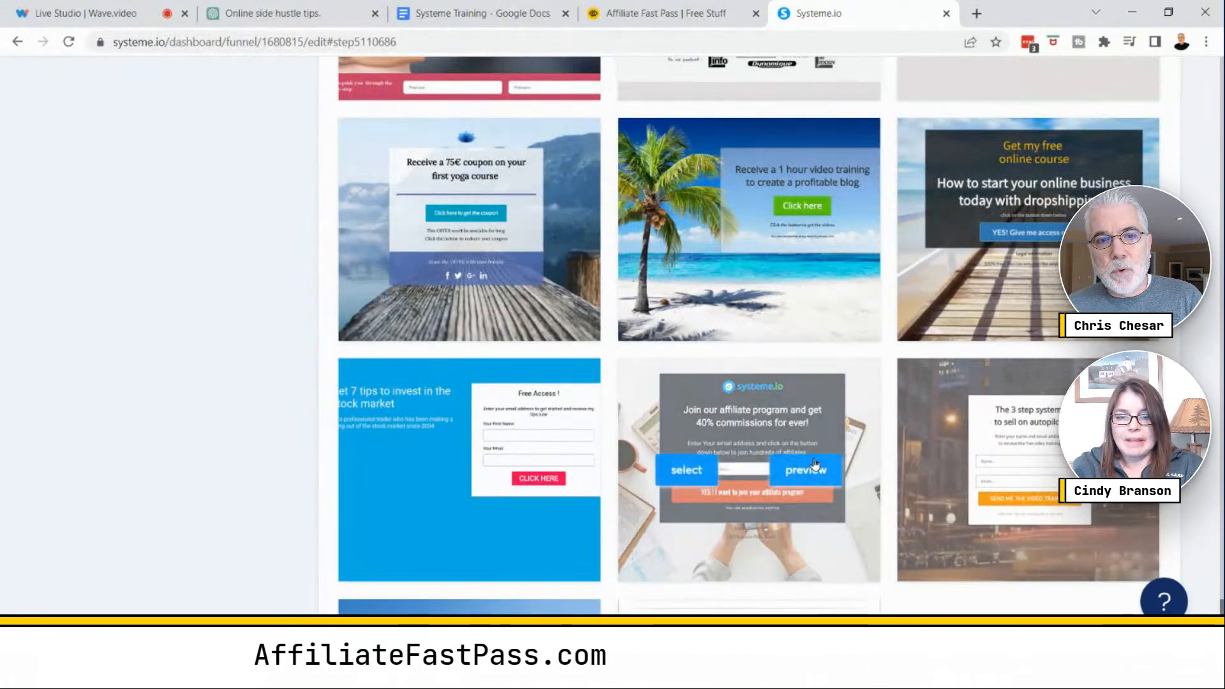
scroll(815, 463, "up", 10)
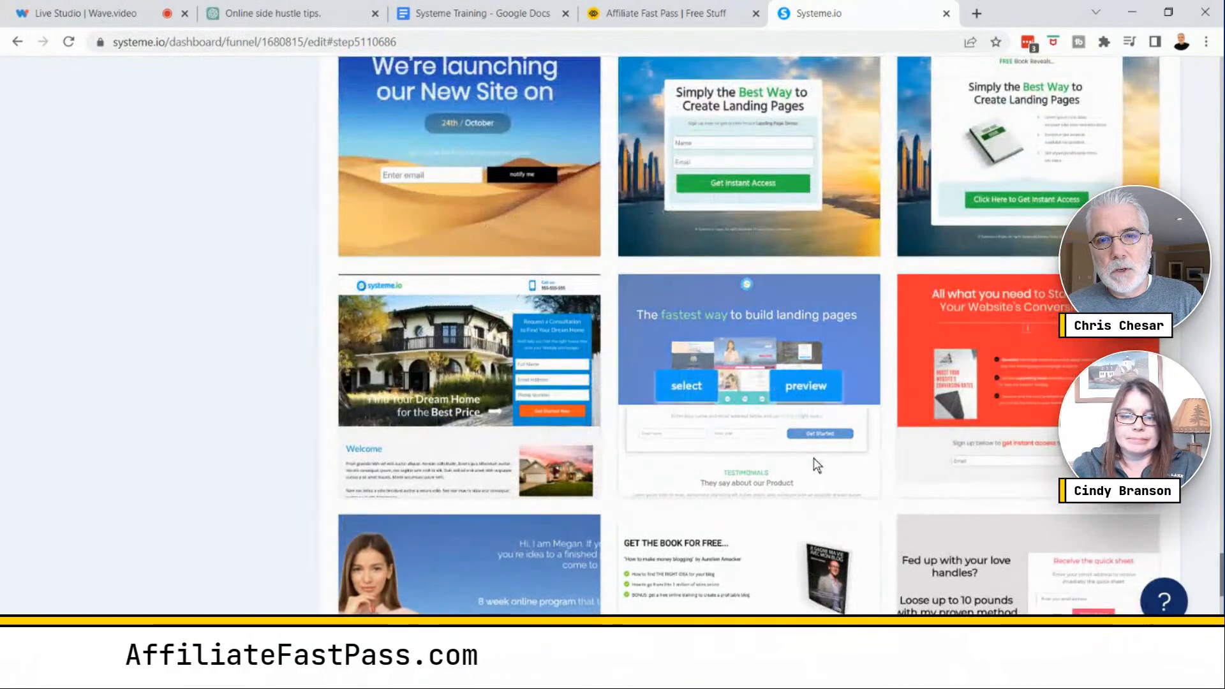
- Scroll back up through the squeeze page template gallery to compare designs
scroll(815, 461, "up", 10)
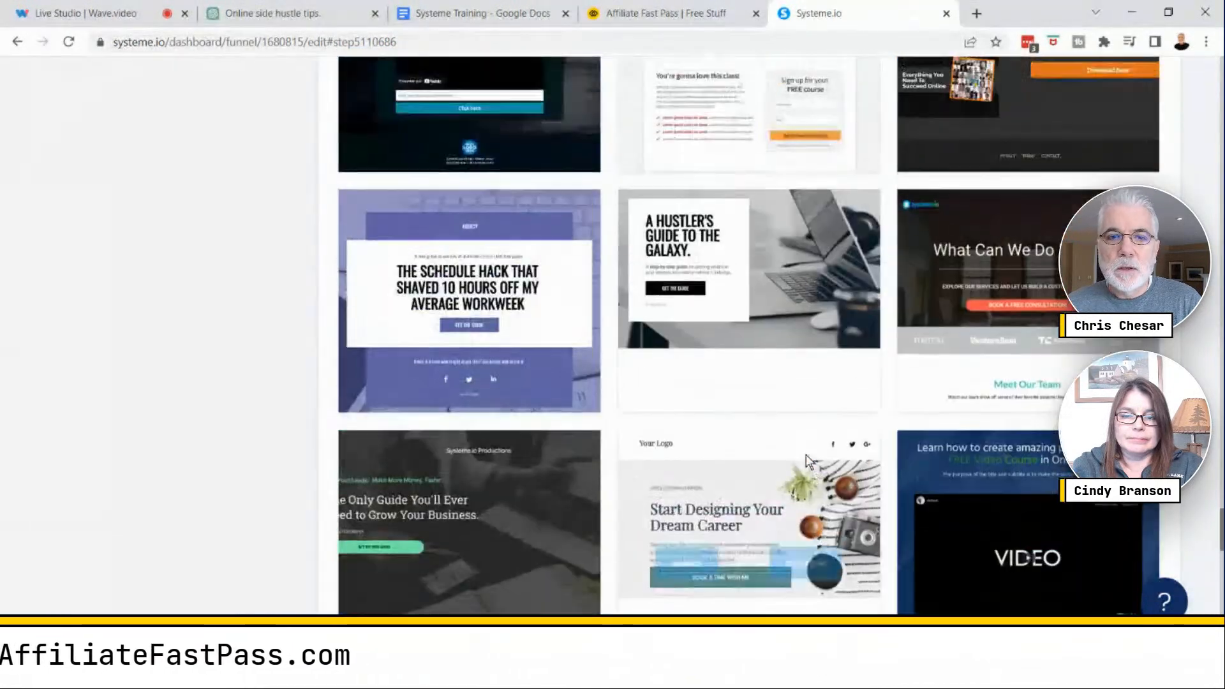
scroll(803, 454, "up", 3)
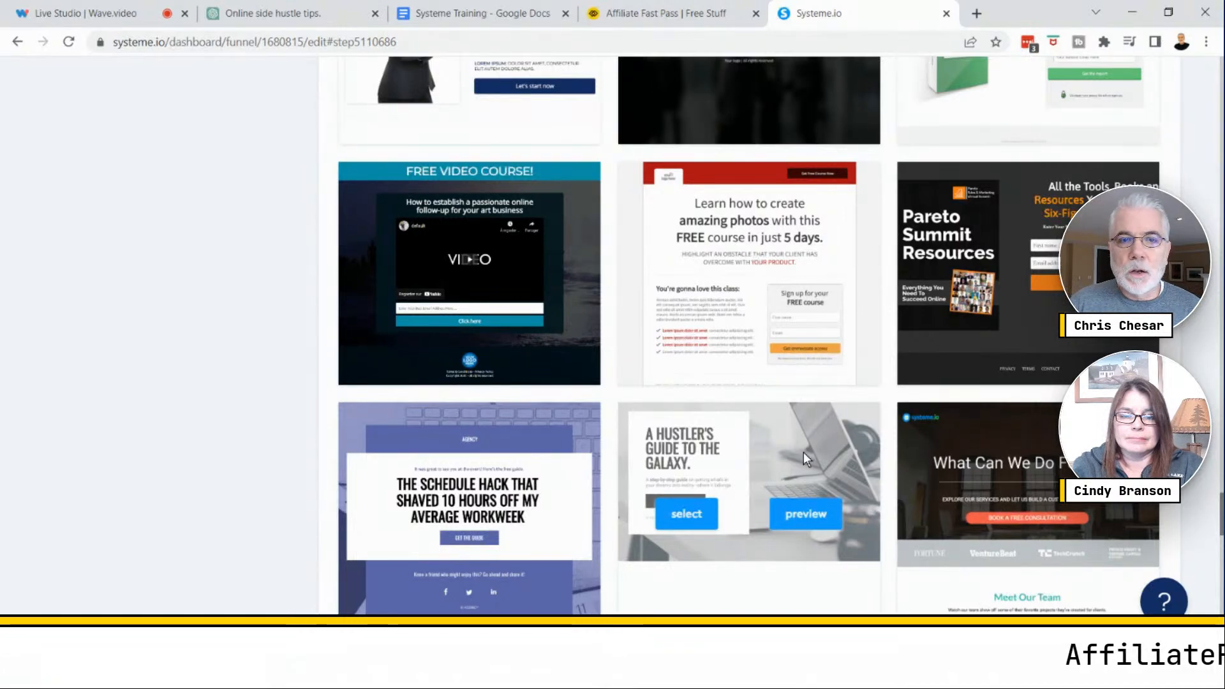
scroll(802, 451, "up", 5)
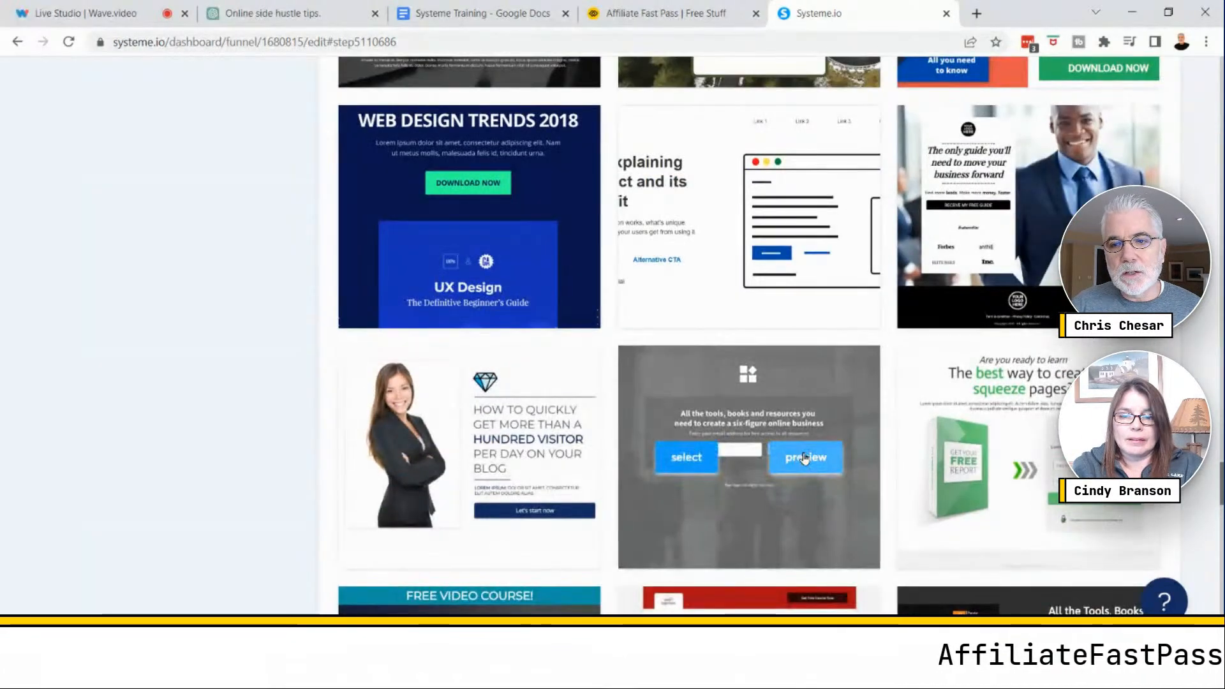
scroll(804, 457, "up", 10)
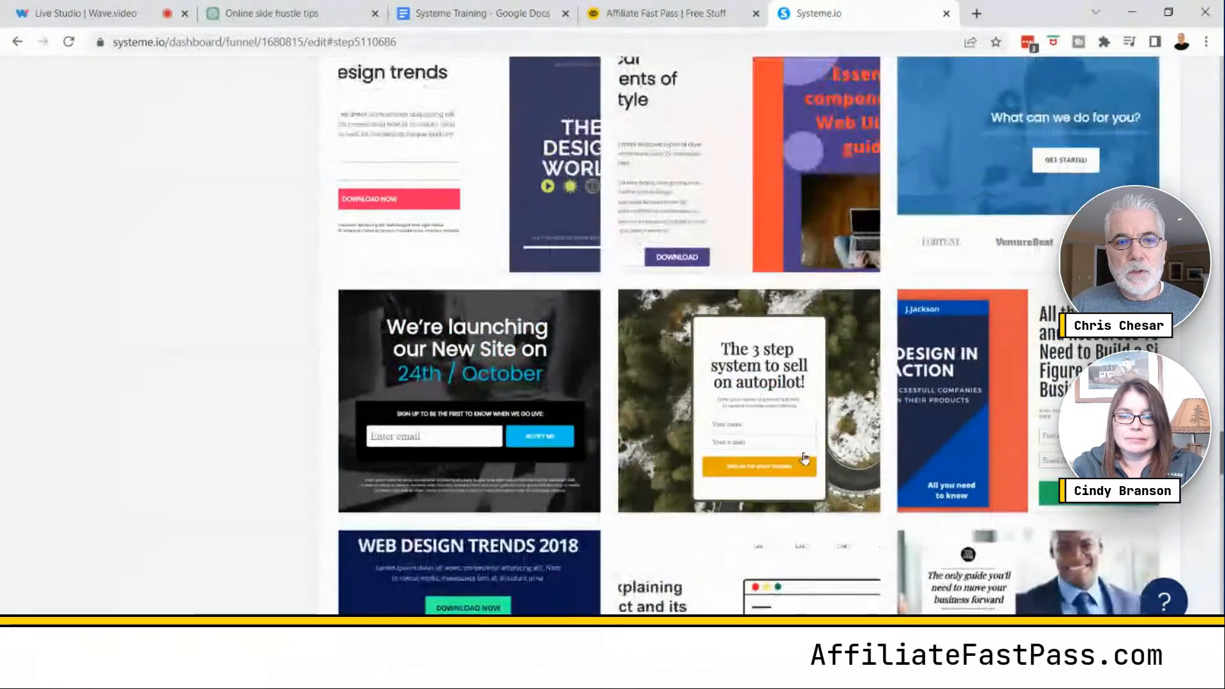
scroll(803, 452, "up", 8)
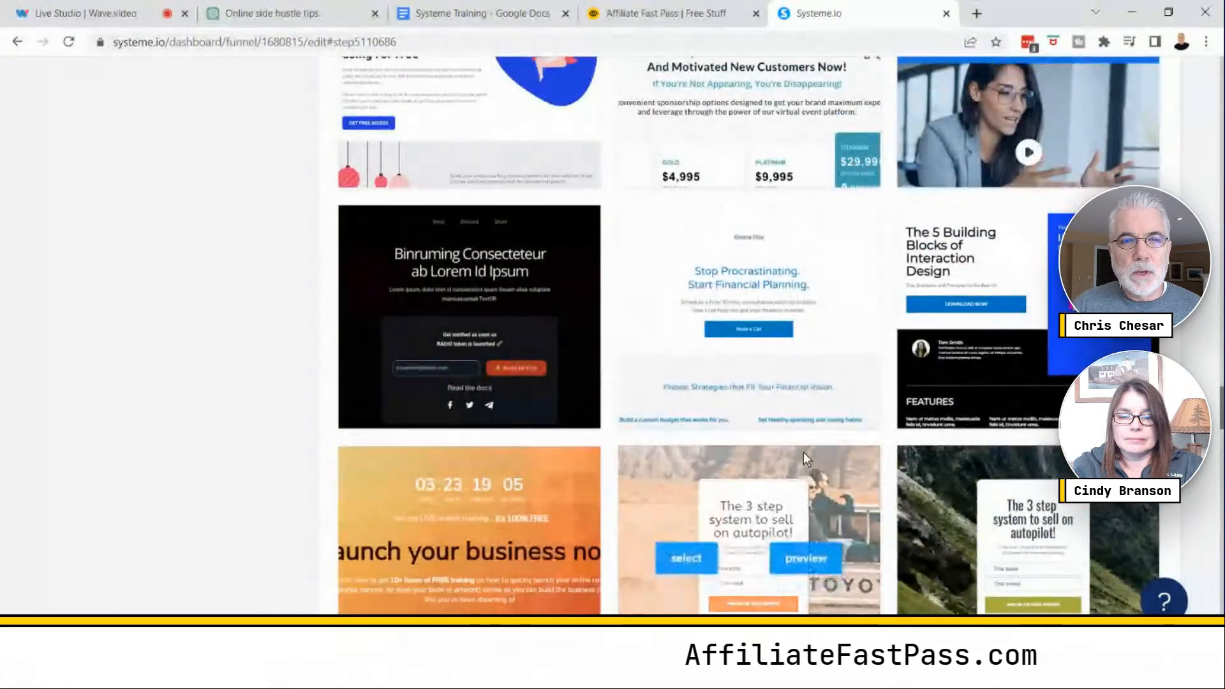
scroll(803, 452, "up", 2)
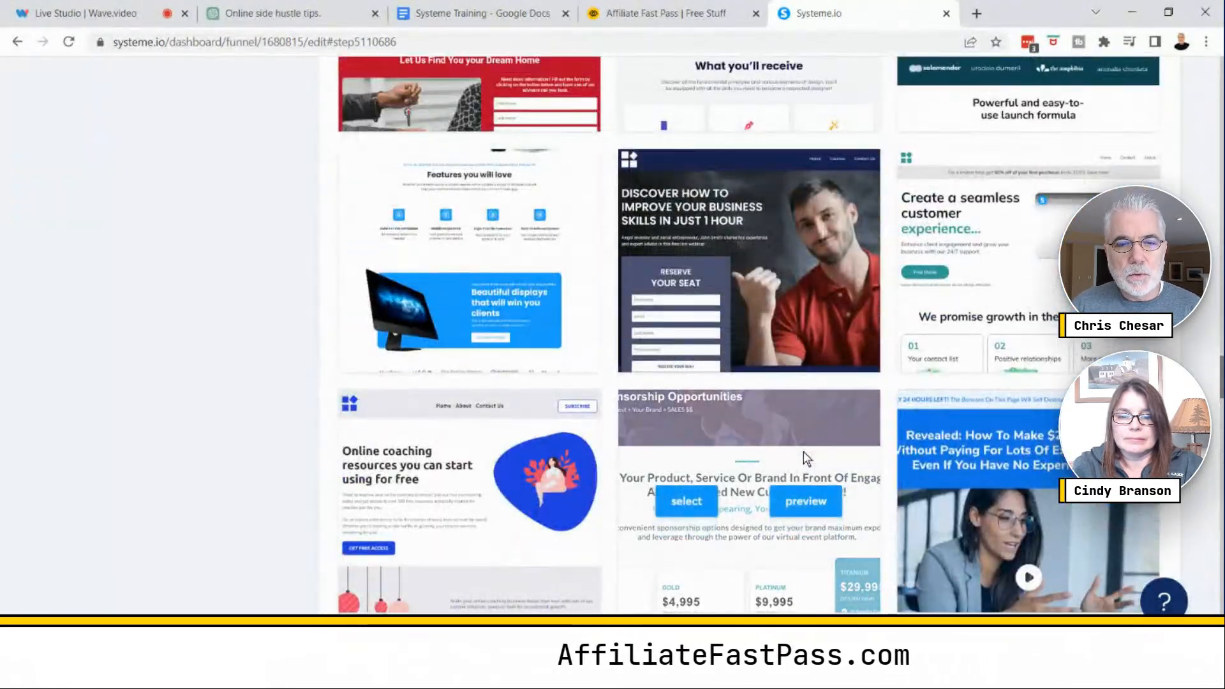
scroll(803, 450, "up", 2)
scroll(802, 450, "up", 2)
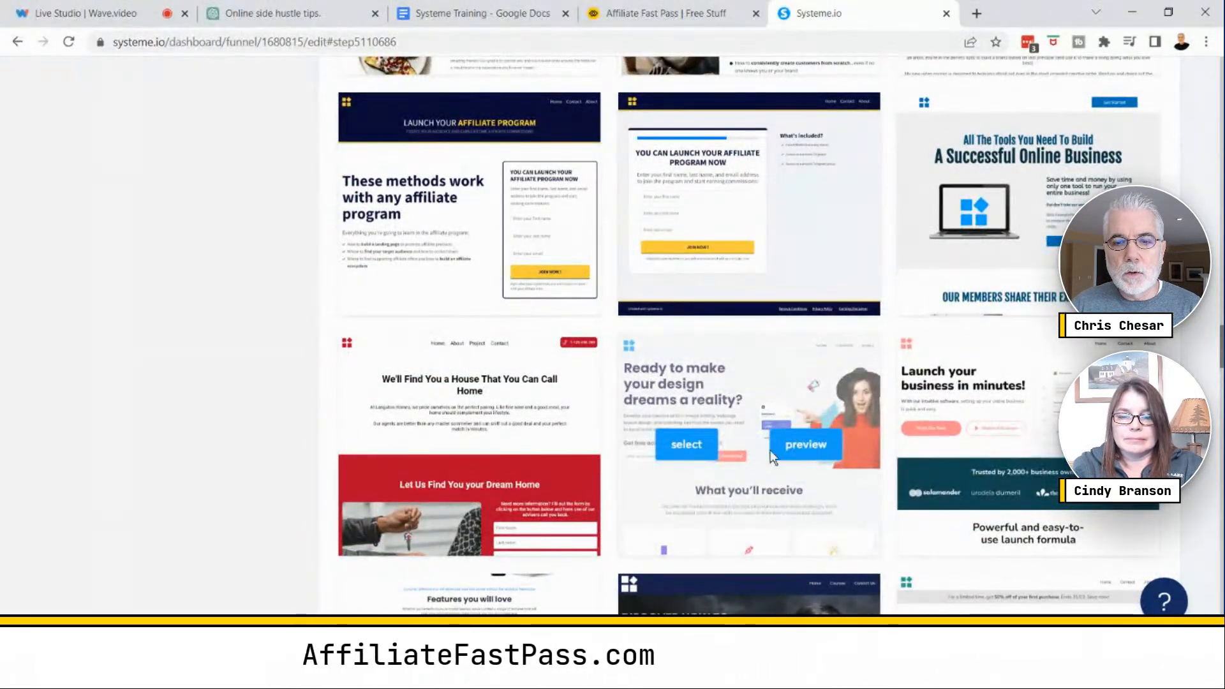
- Preview the "Ready to make your design dreams a reality?" template and scroll through its sections
left_click(811, 445)
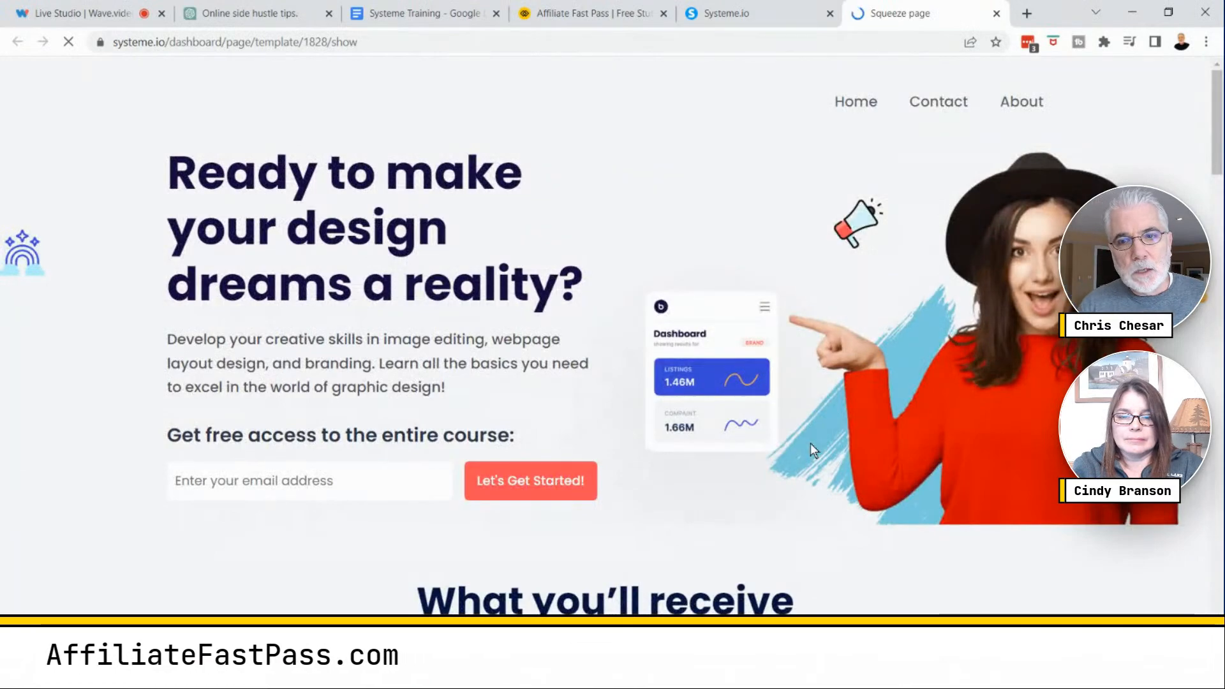
scroll(827, 332, "down", 5)
scroll(829, 339, "down", 8)
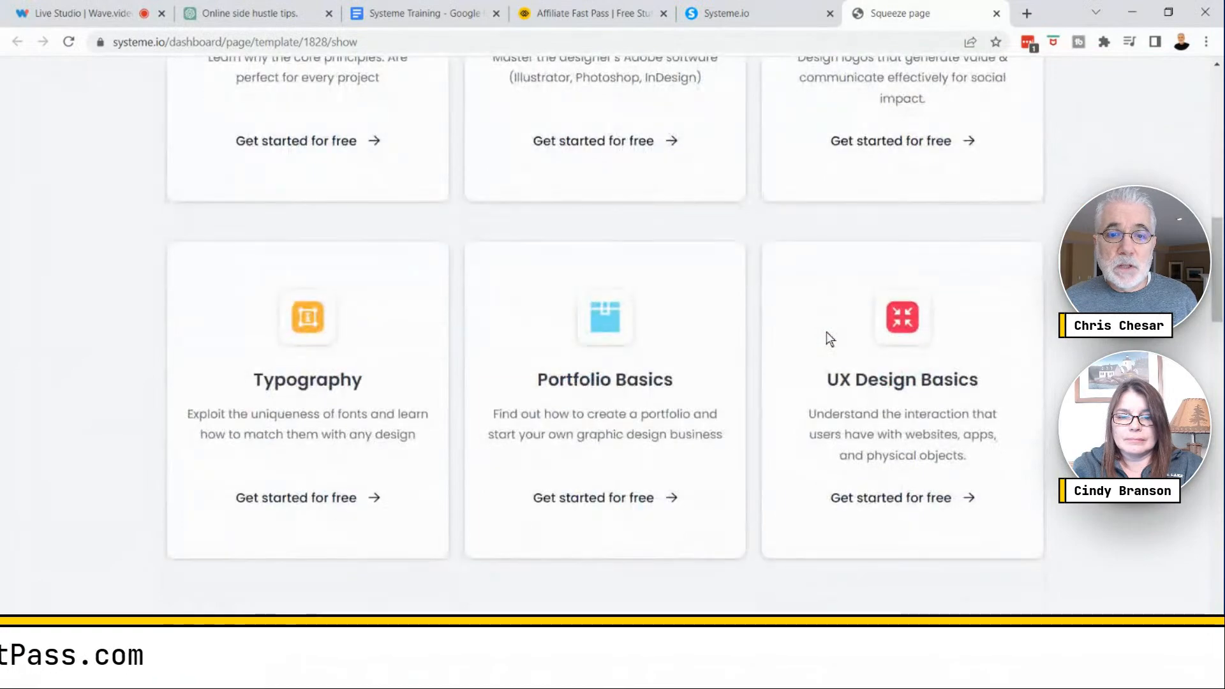
scroll(829, 339, "down", 12)
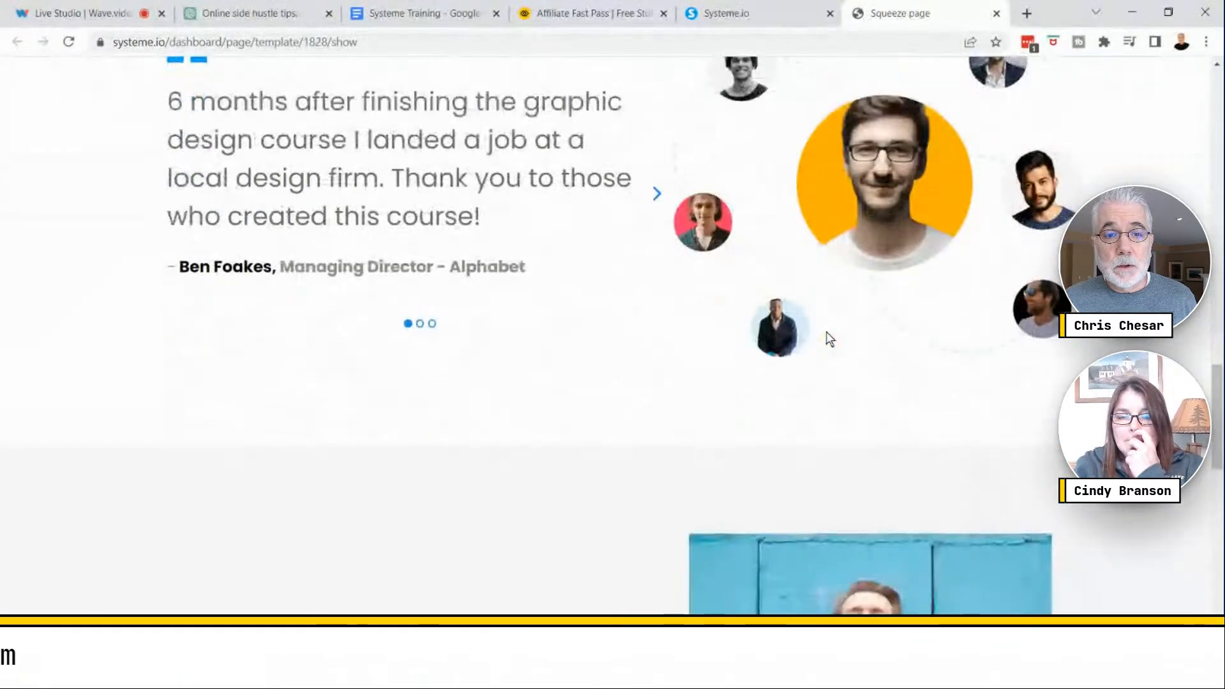
scroll(825, 335, "down", 5)
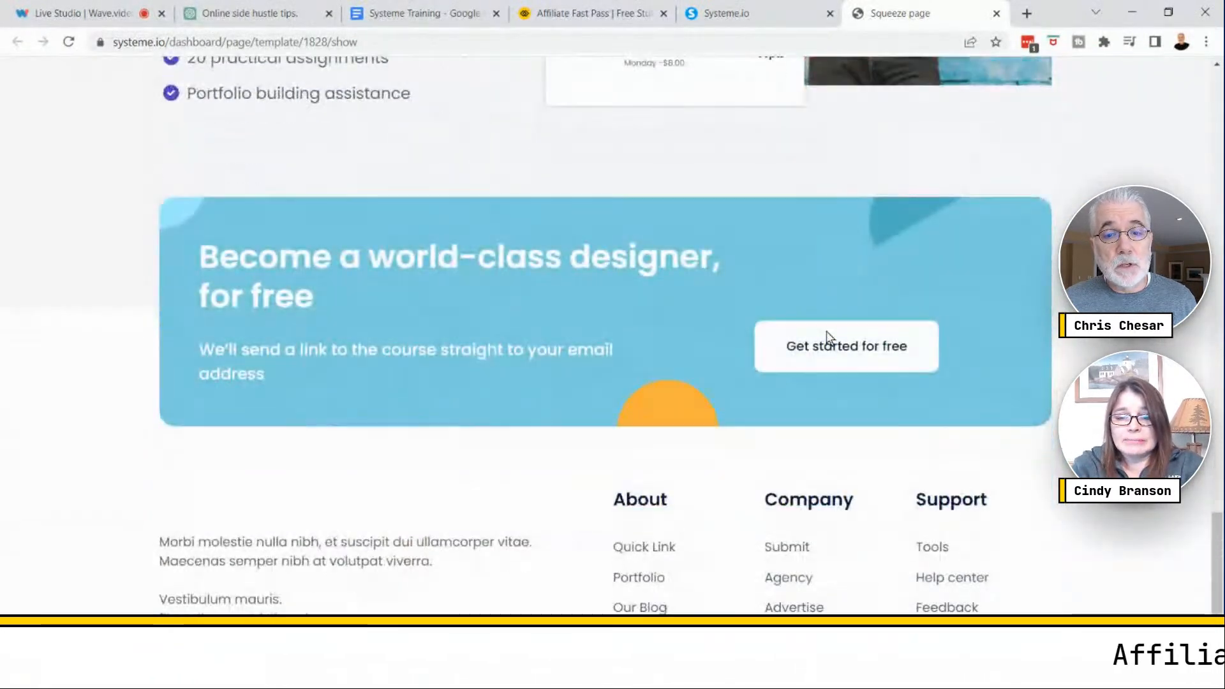
scroll(826, 338, "up", 18)
scroll(827, 336, "up", 15)
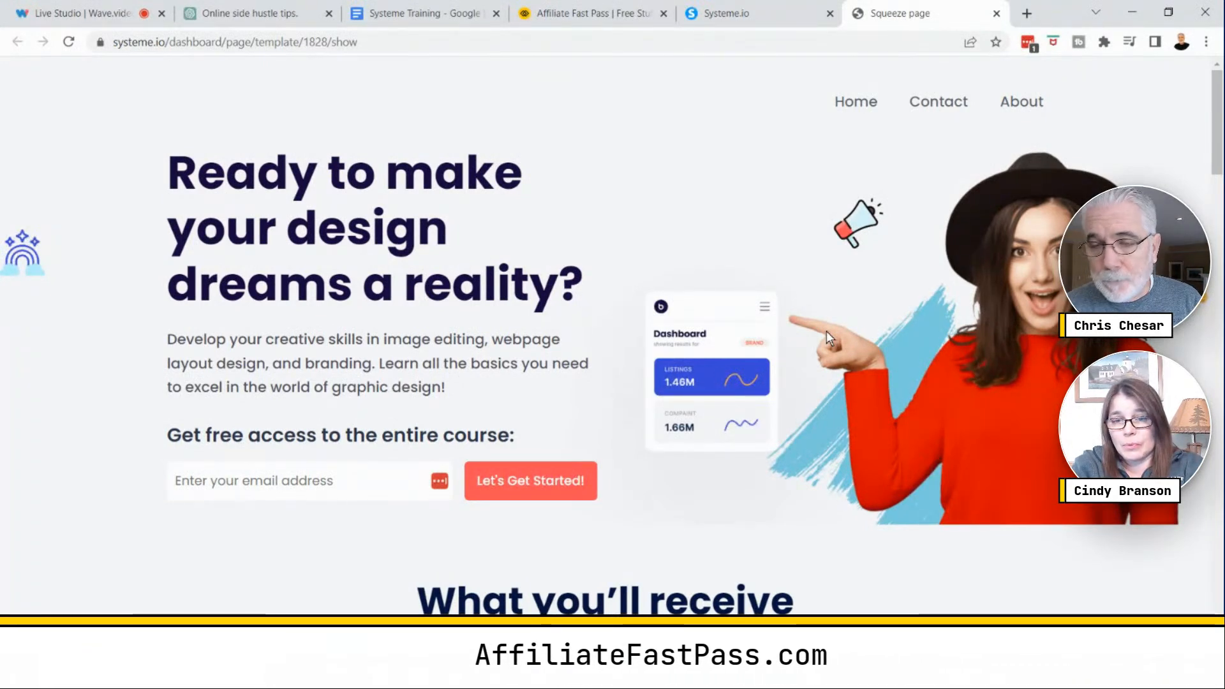
key("XF86AudioRaiseVolume")
key("XF86AudioRaiseVolume")
key("XF86AudioRaiseVolume")
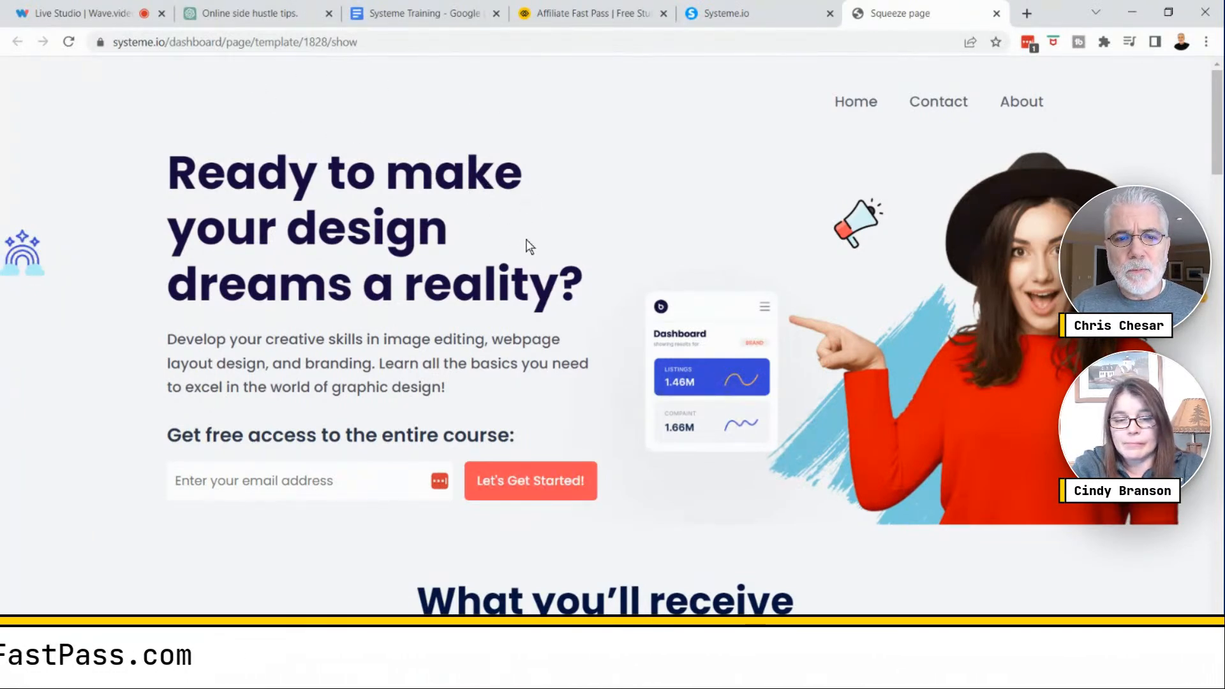
- Review the design-course template preview again from its top through the testimonials section
scroll(526, 240, "down", 3)
scroll(558, 243, "down", 3)
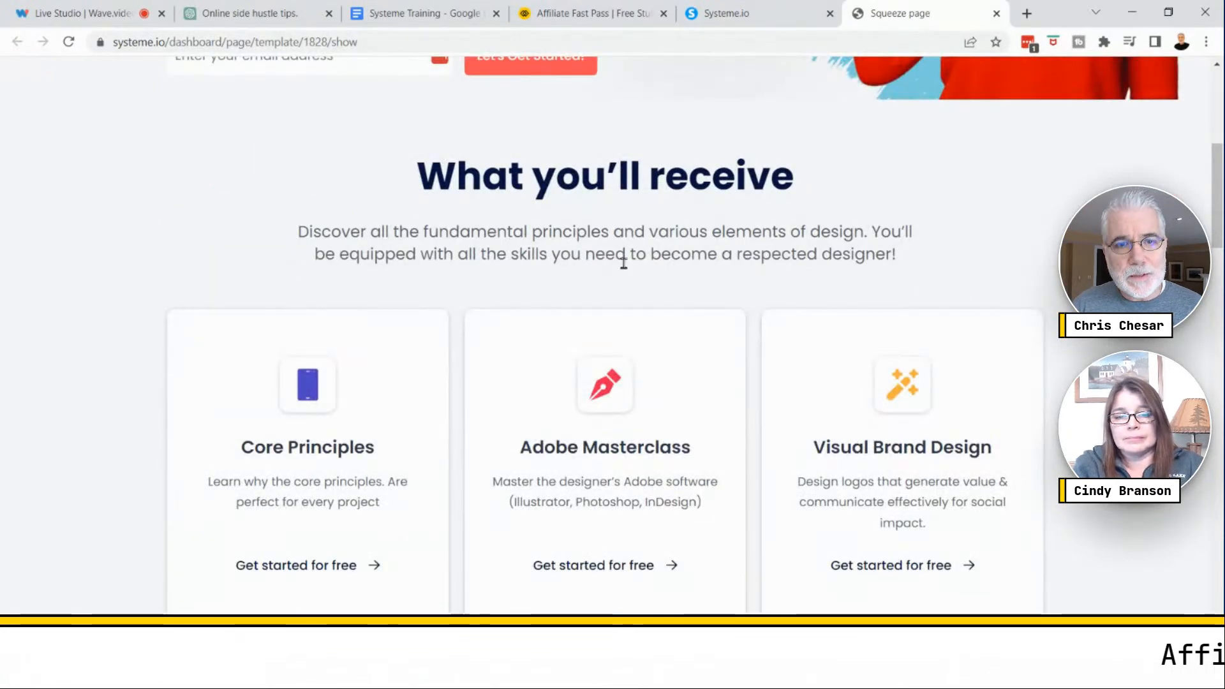
scroll(624, 263, "down", 3)
scroll(624, 262, "down", 3)
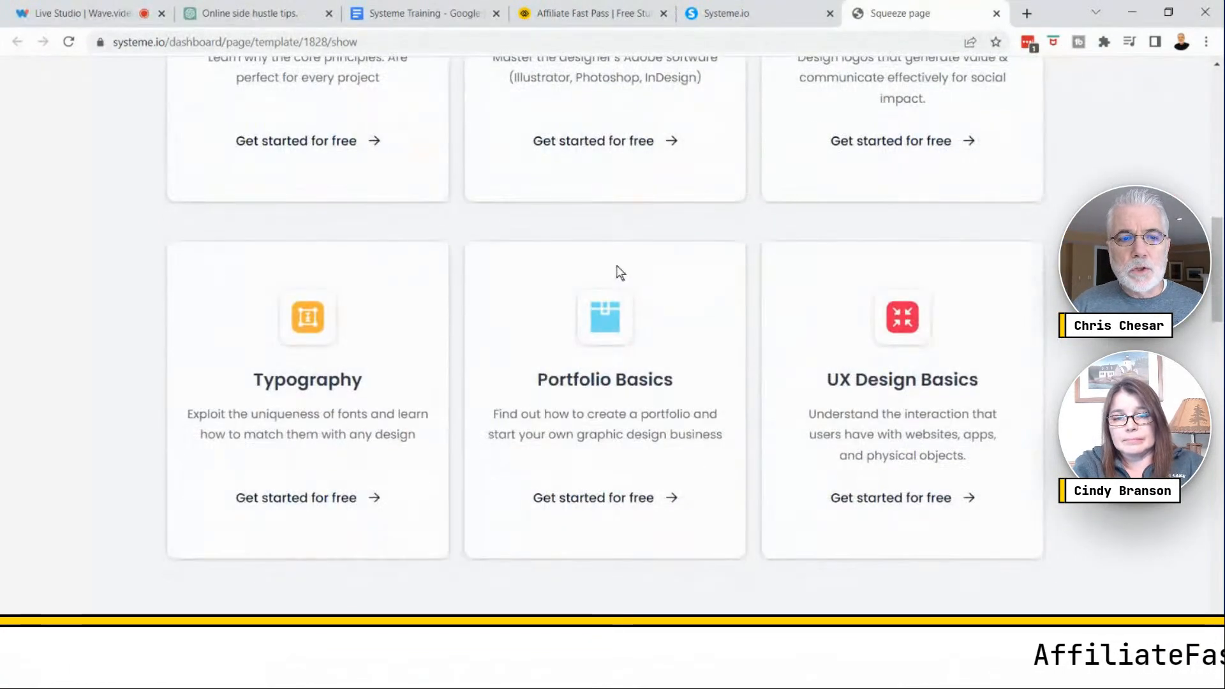
scroll(694, 404, "down", 6)
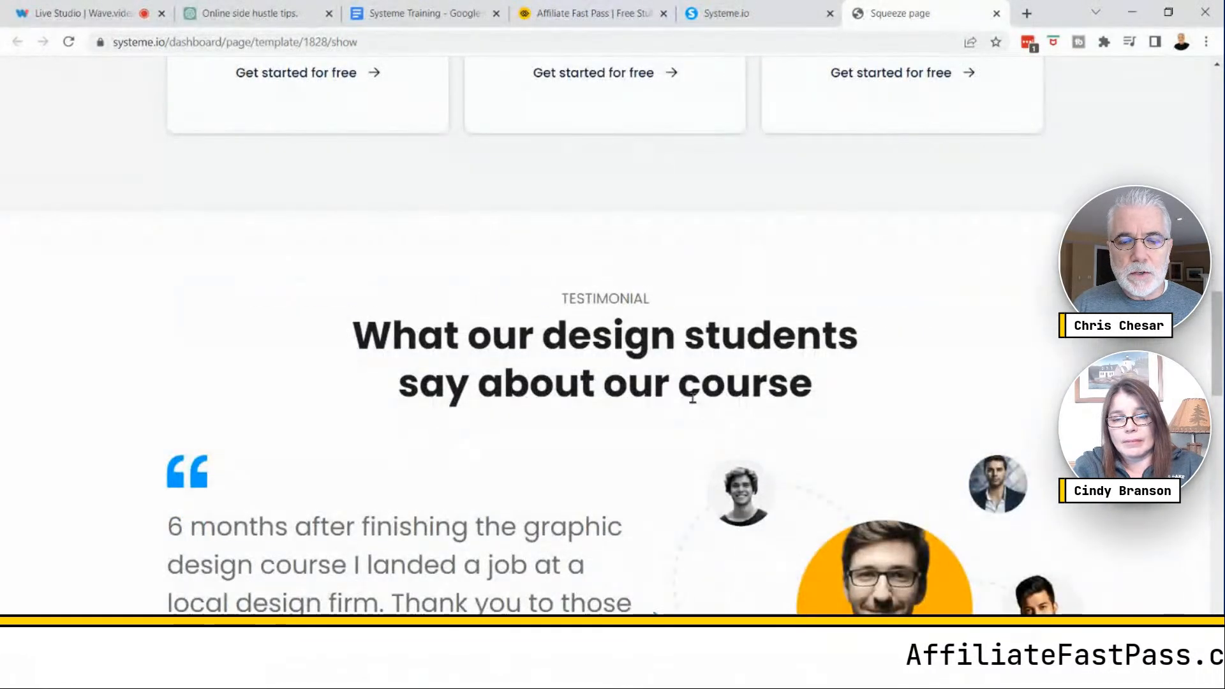
scroll(694, 403, "down", 3)
scroll(694, 403, "down", 13)
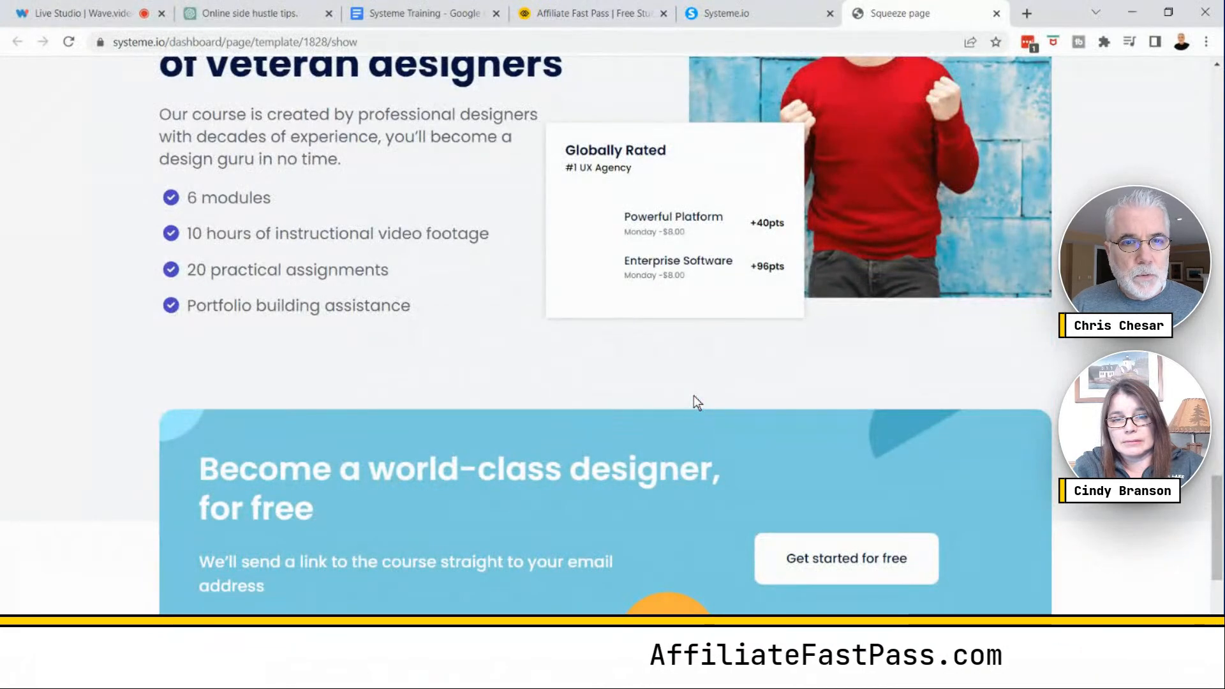
scroll(694, 397, "up", 8)
scroll(694, 396, "up", 10)
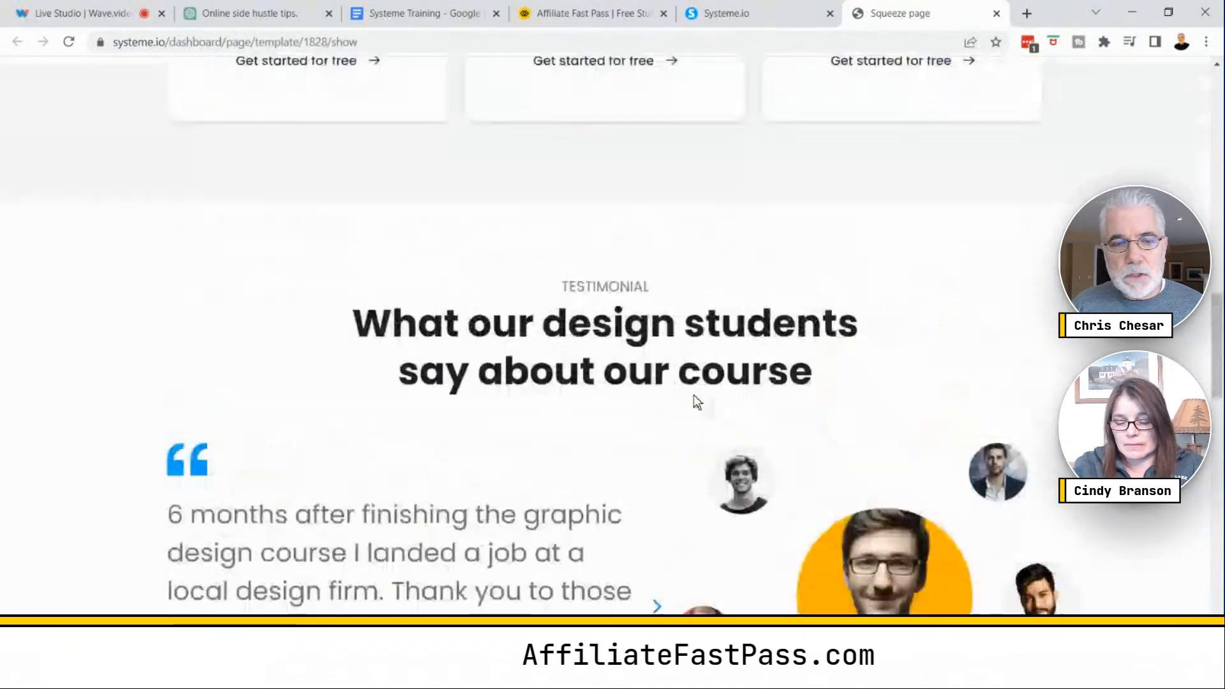
scroll(694, 395, "up", 12)
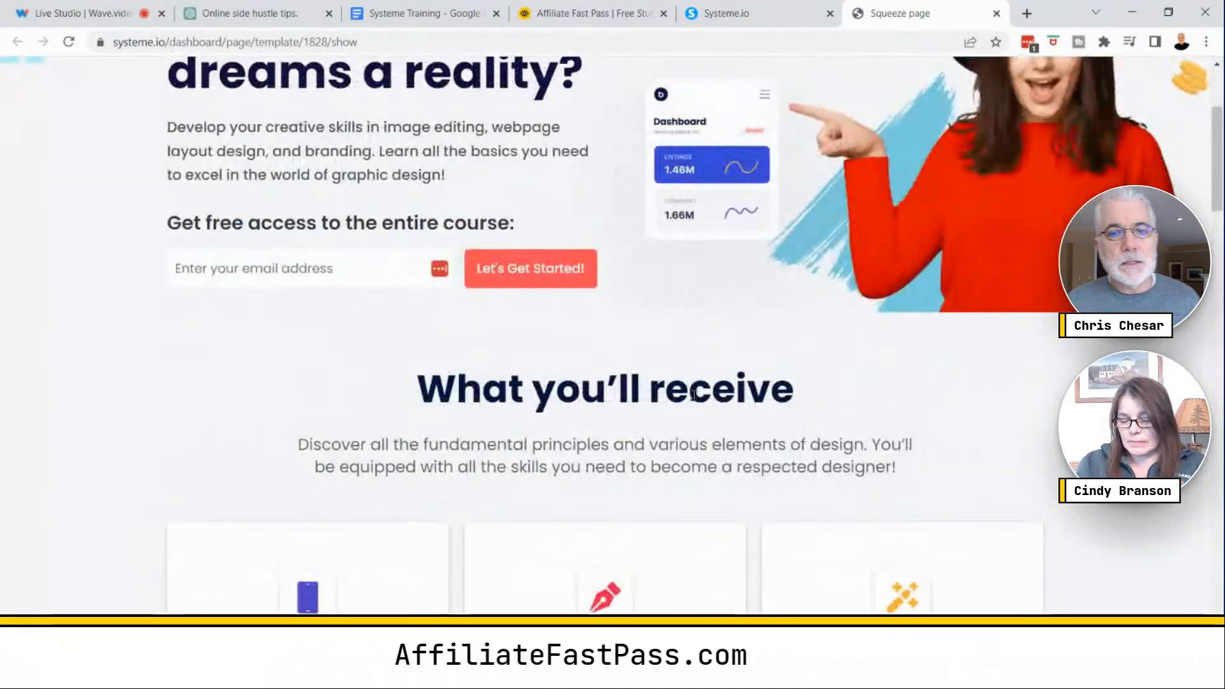
scroll(699, 404, "down", 10)
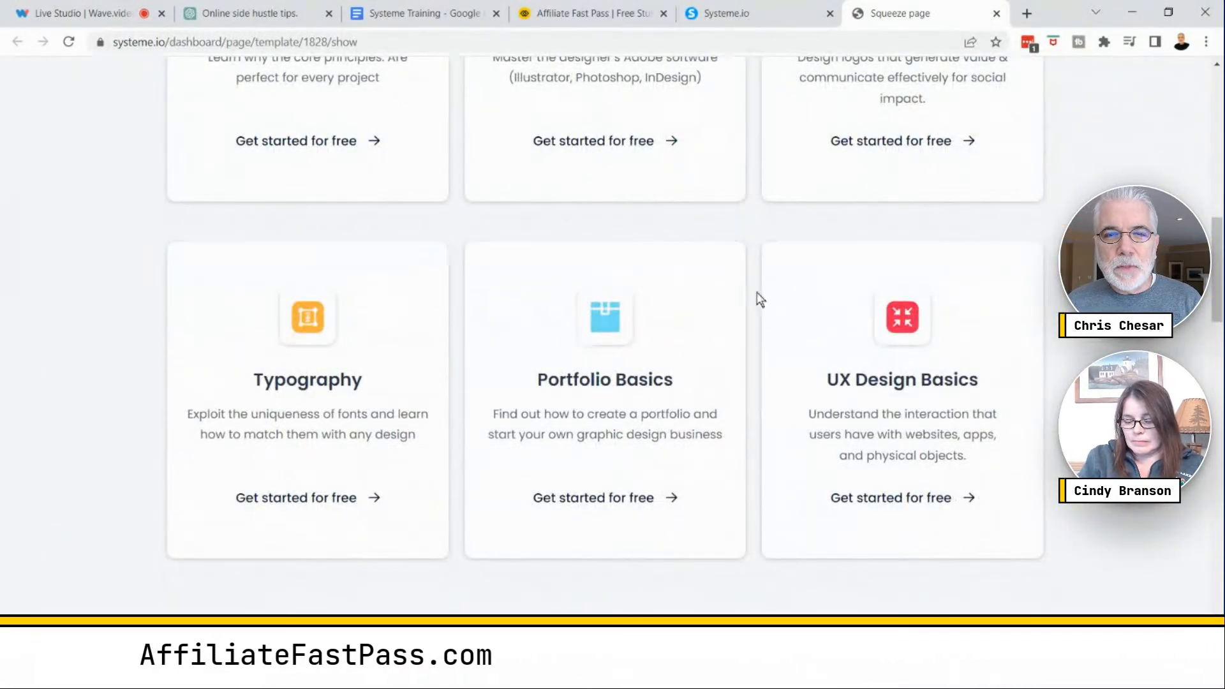
scroll(790, 292, "up", 6)
left_click(793, 294)
scroll(790, 286, "up", 7)
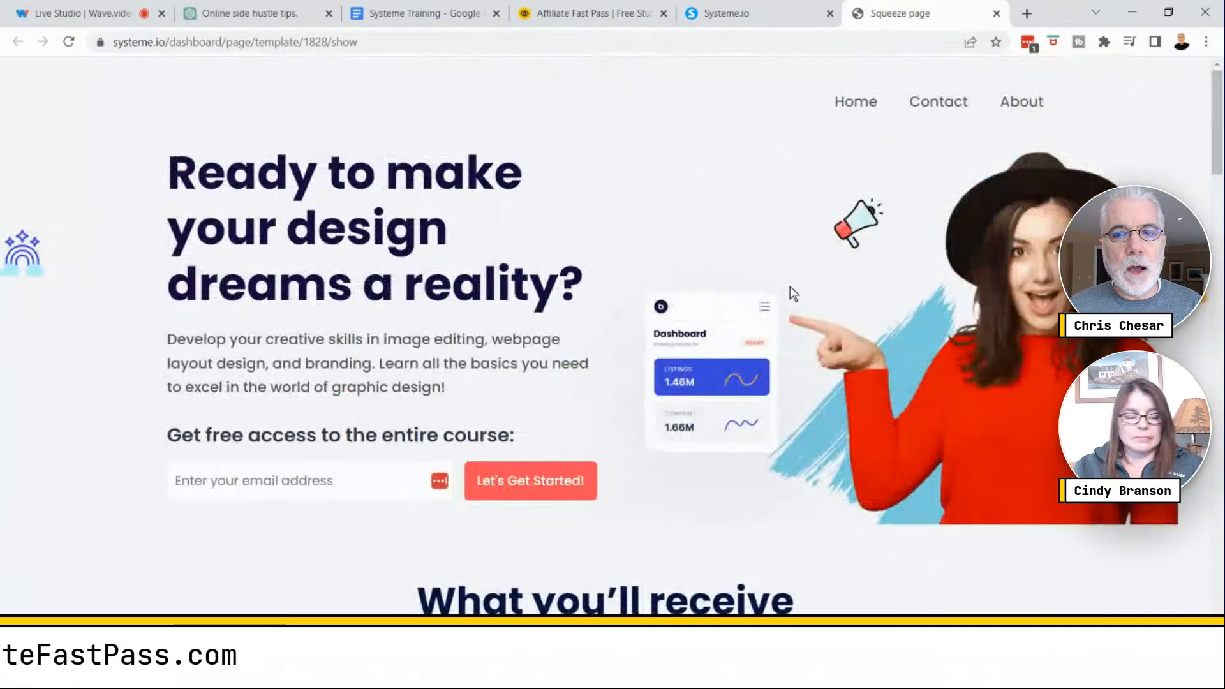
left_click(784, 293)
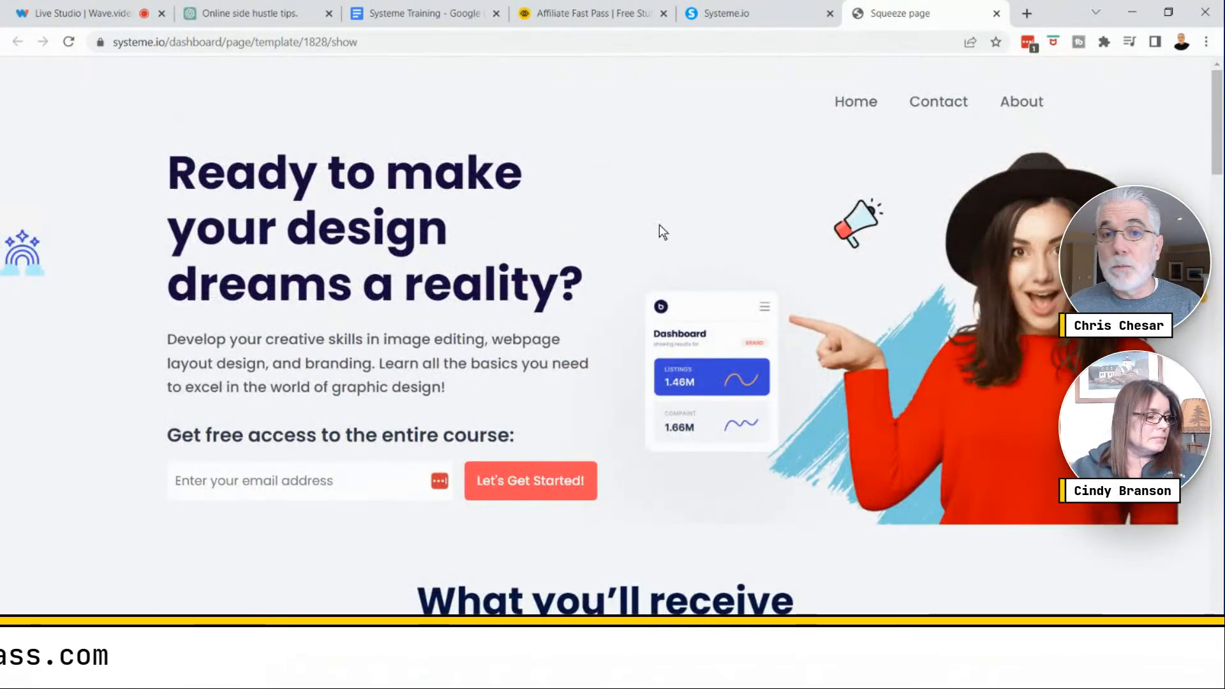
- Return to the funnel's template gallery and open a preview of the "best way to create squeeze pages" free report template
left_click(766, 14)
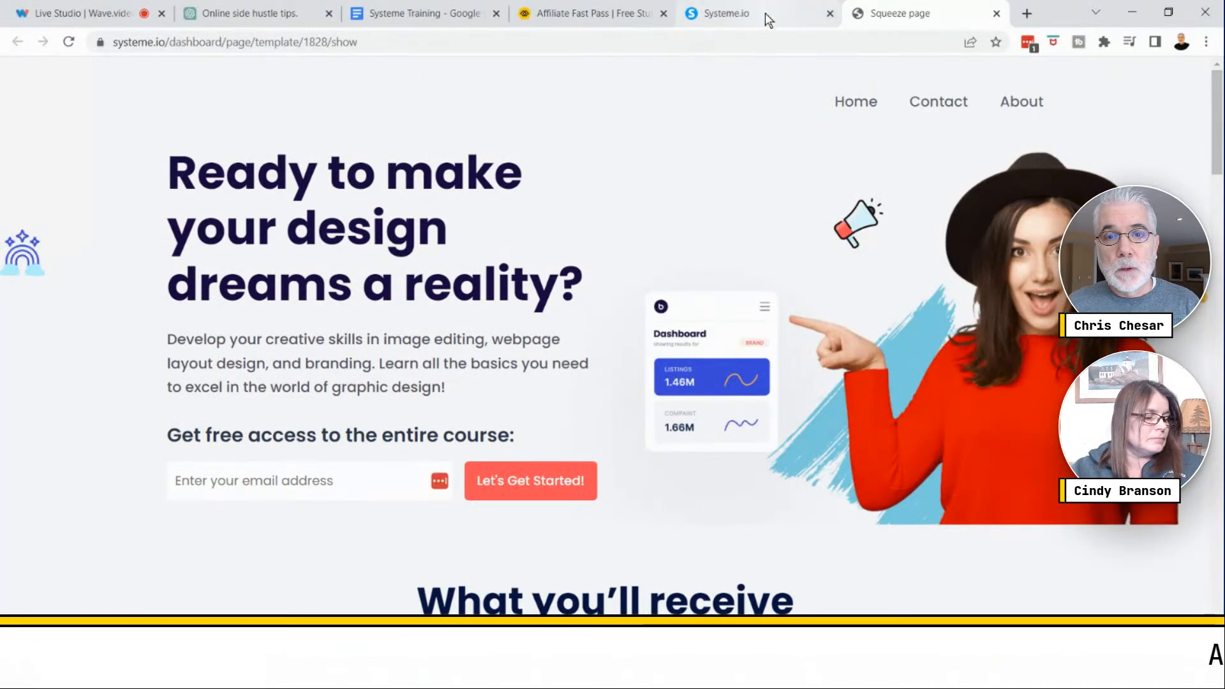
left_click(764, 14)
left_click(765, 14)
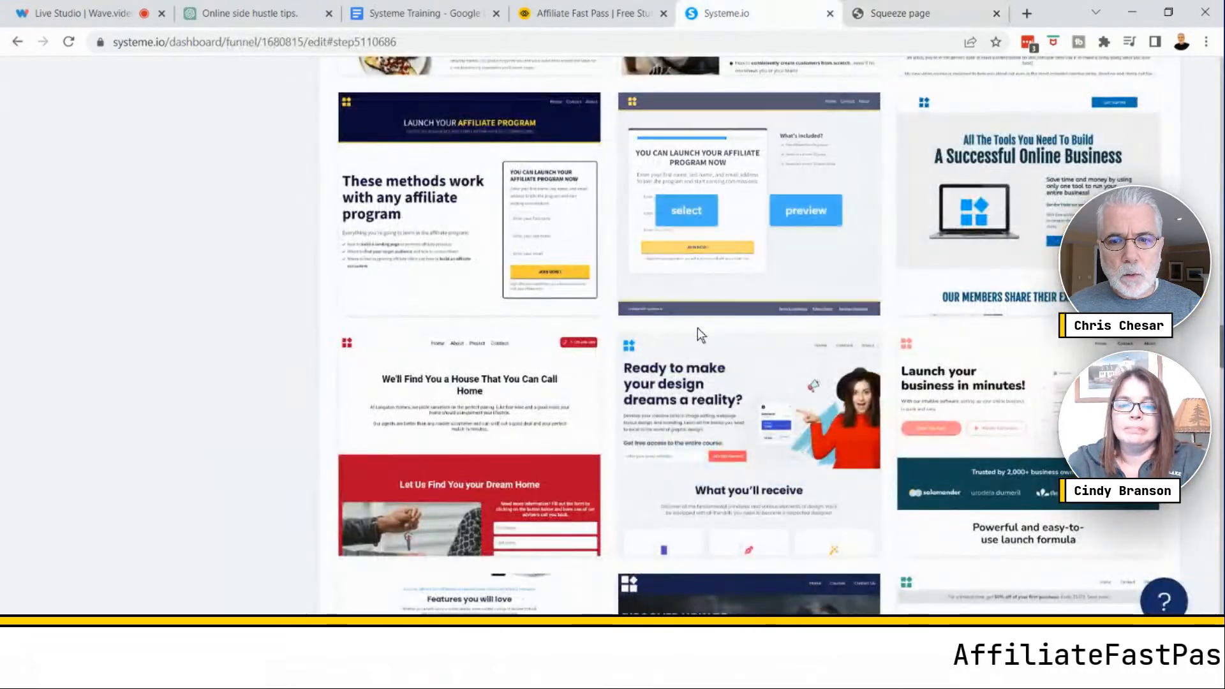
scroll(697, 365, "down", 15)
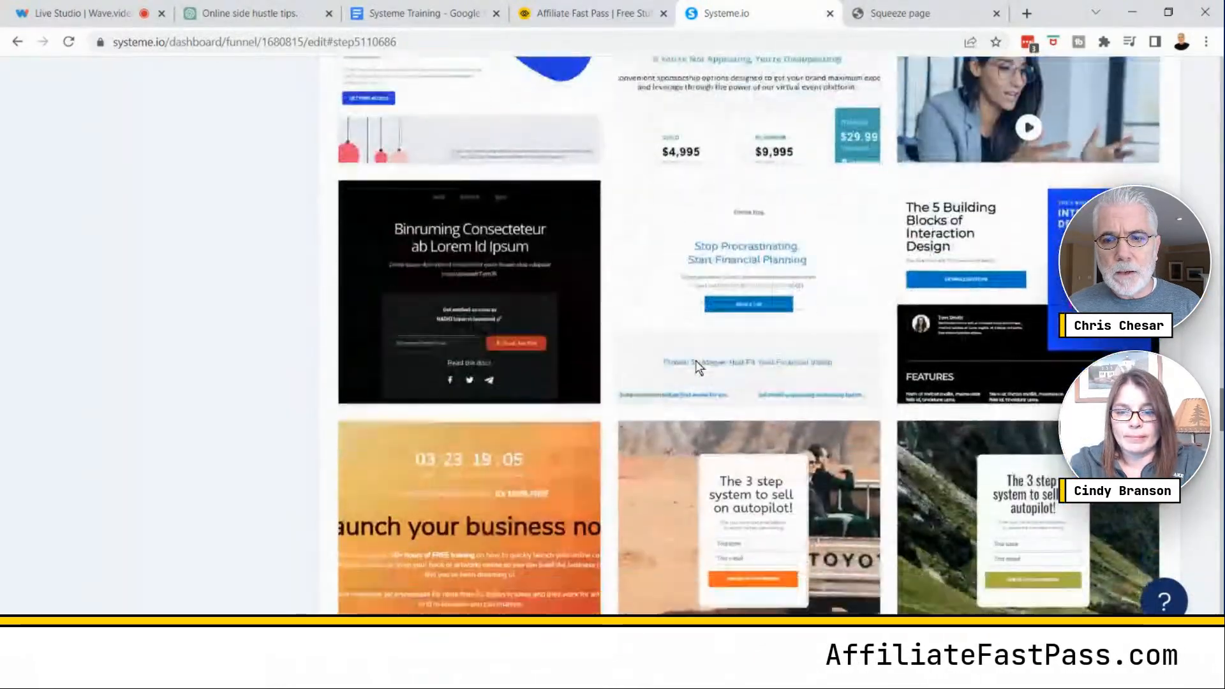
scroll(698, 367, "down", 10)
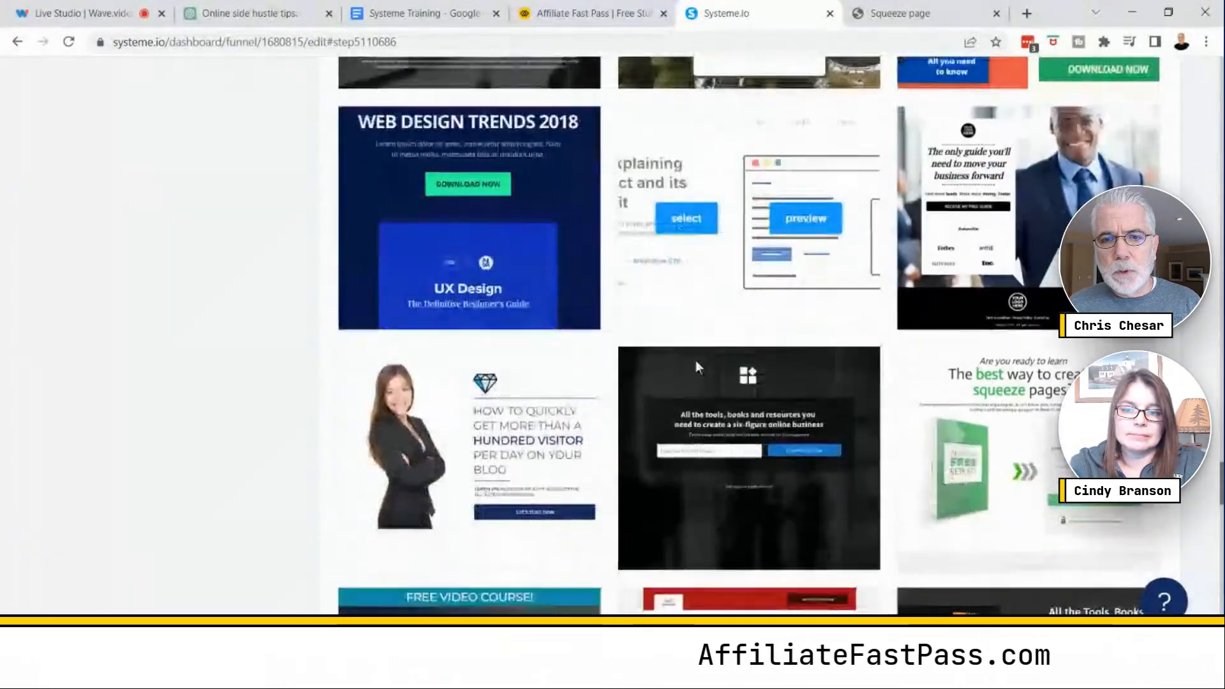
mouse_move(696, 363)
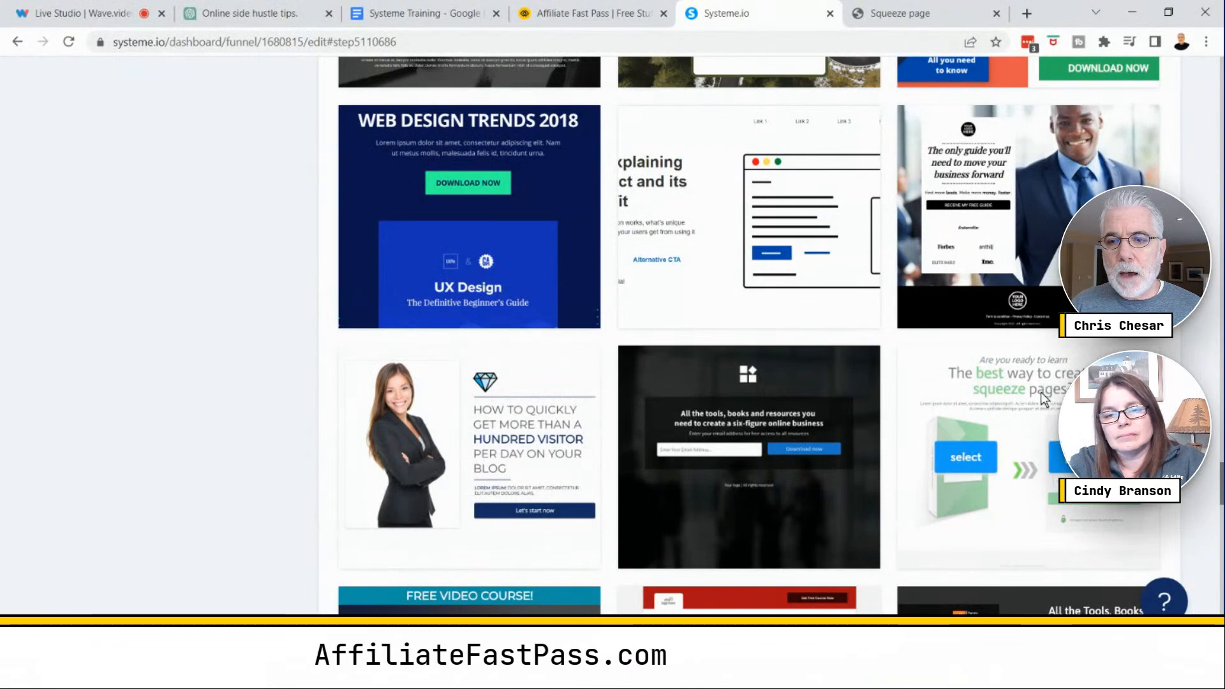
left_click(1089, 457)
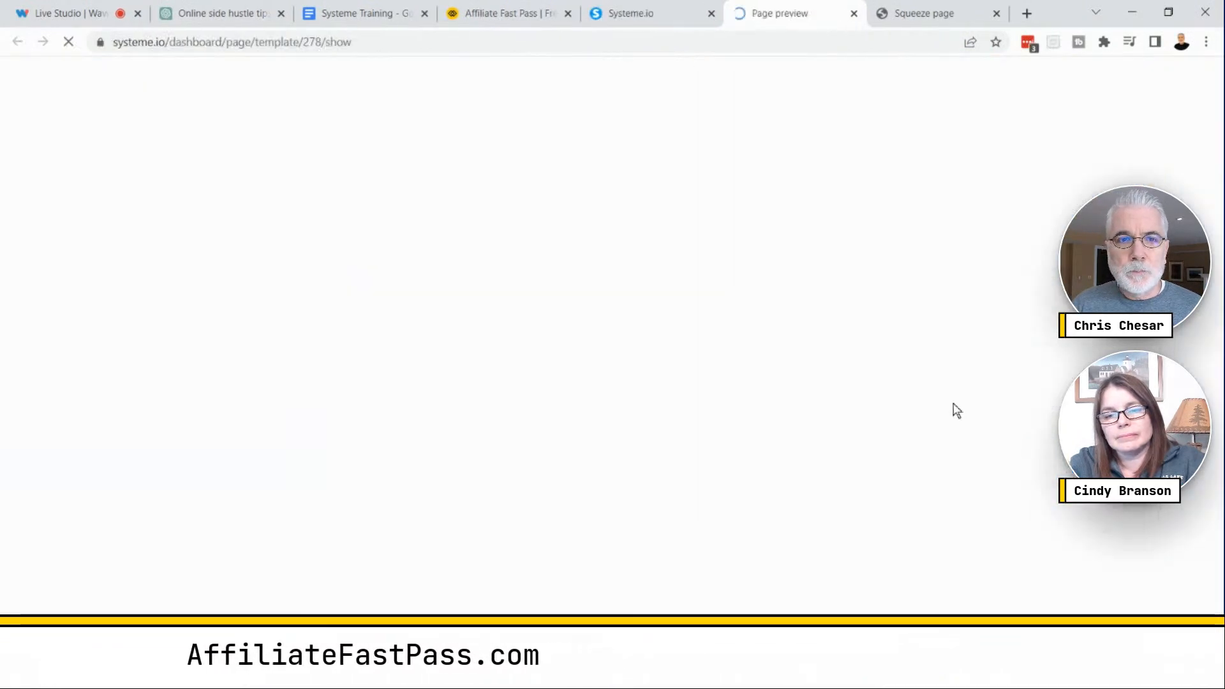
- Examine the free report template preview, highlighting its headline and scrolling through the opt-in form
scroll(579, 422, "down", 3)
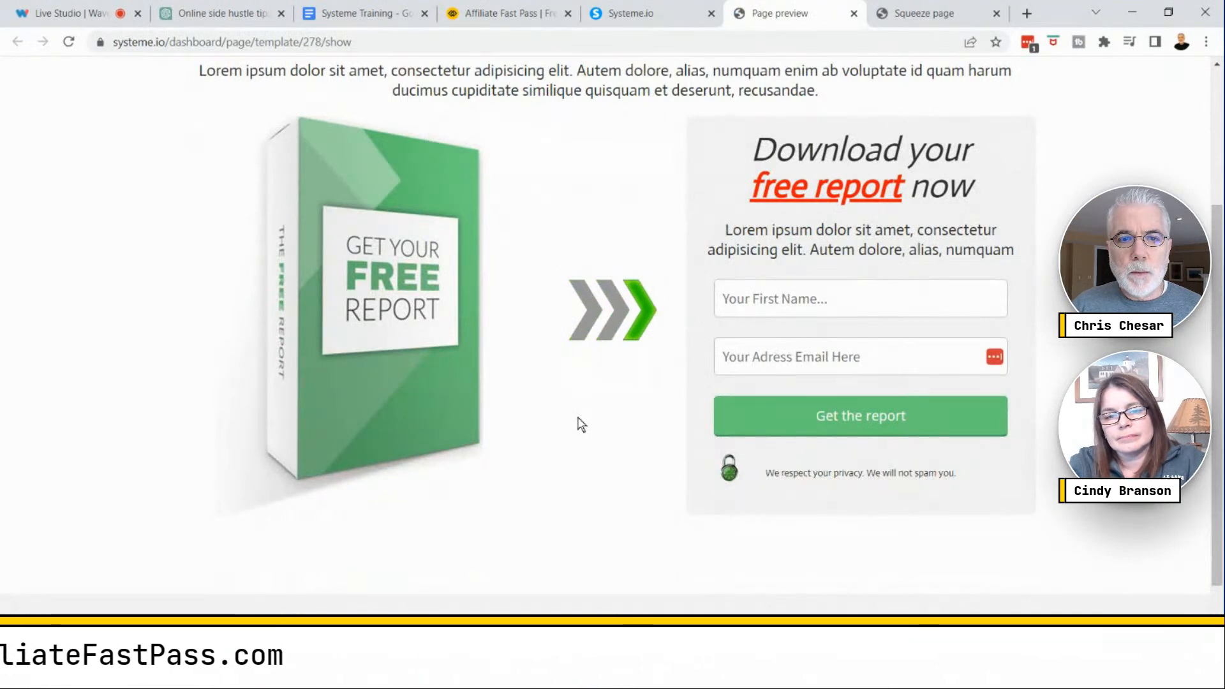
scroll(579, 422, "up", 3)
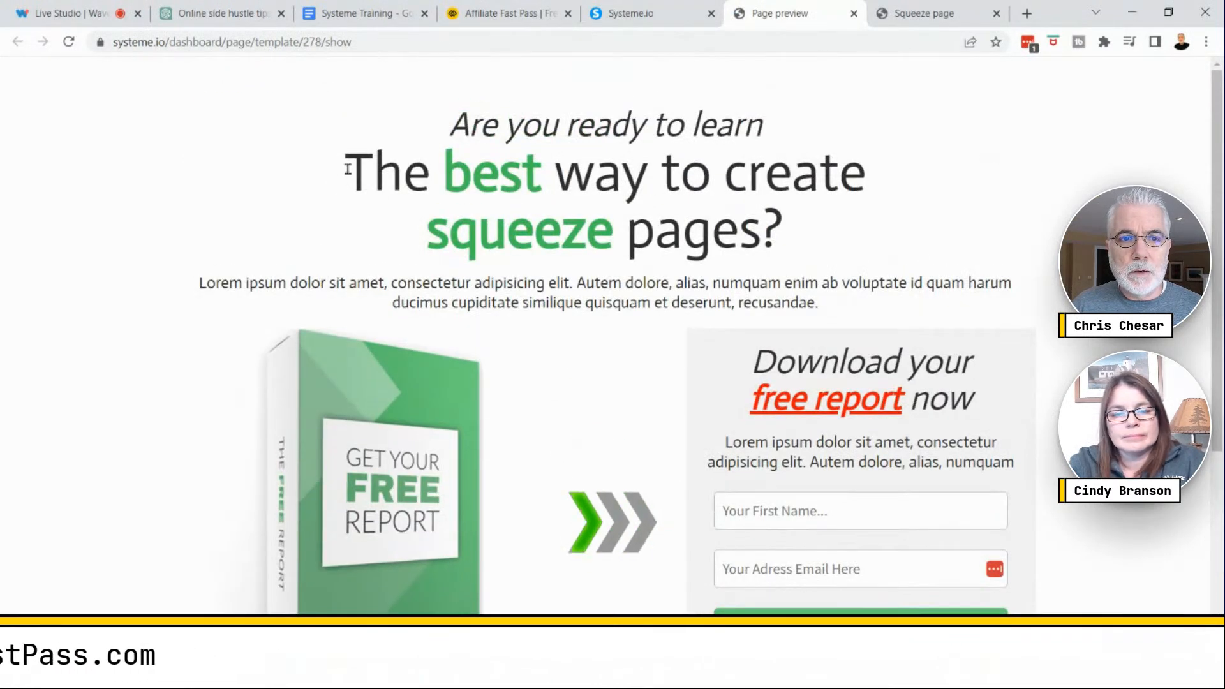
left_click_drag(411, 167, 823, 251)
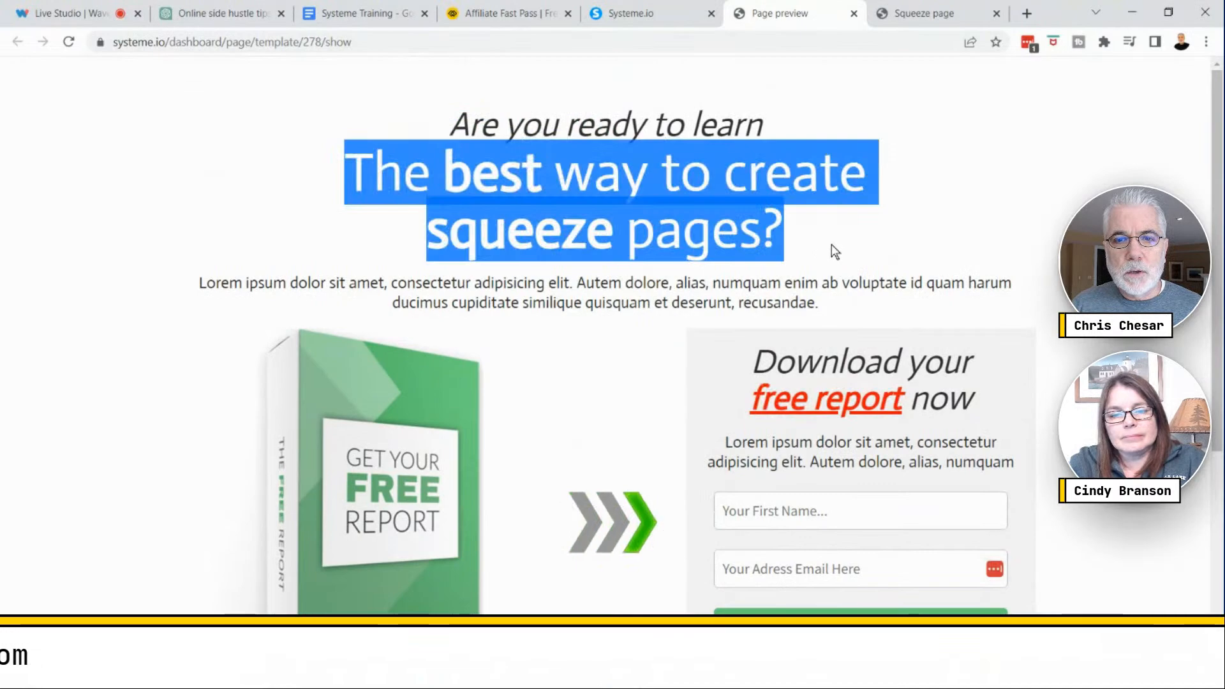
left_click(853, 246)
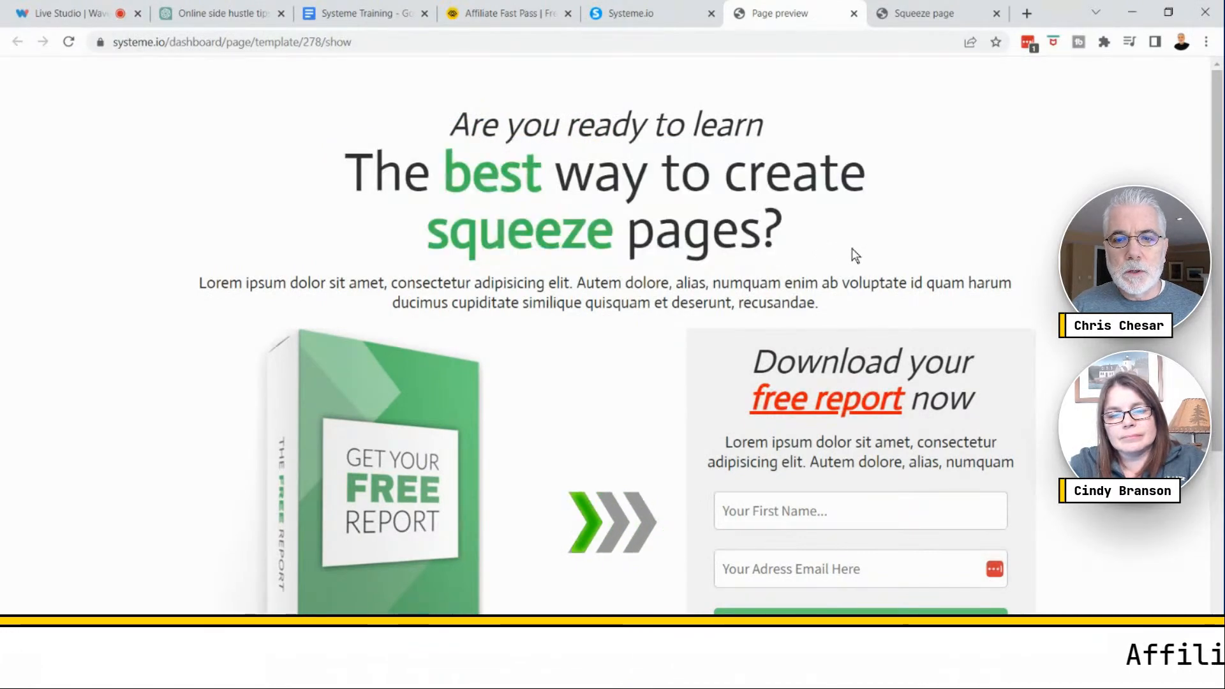
scroll(842, 252, "down", 3)
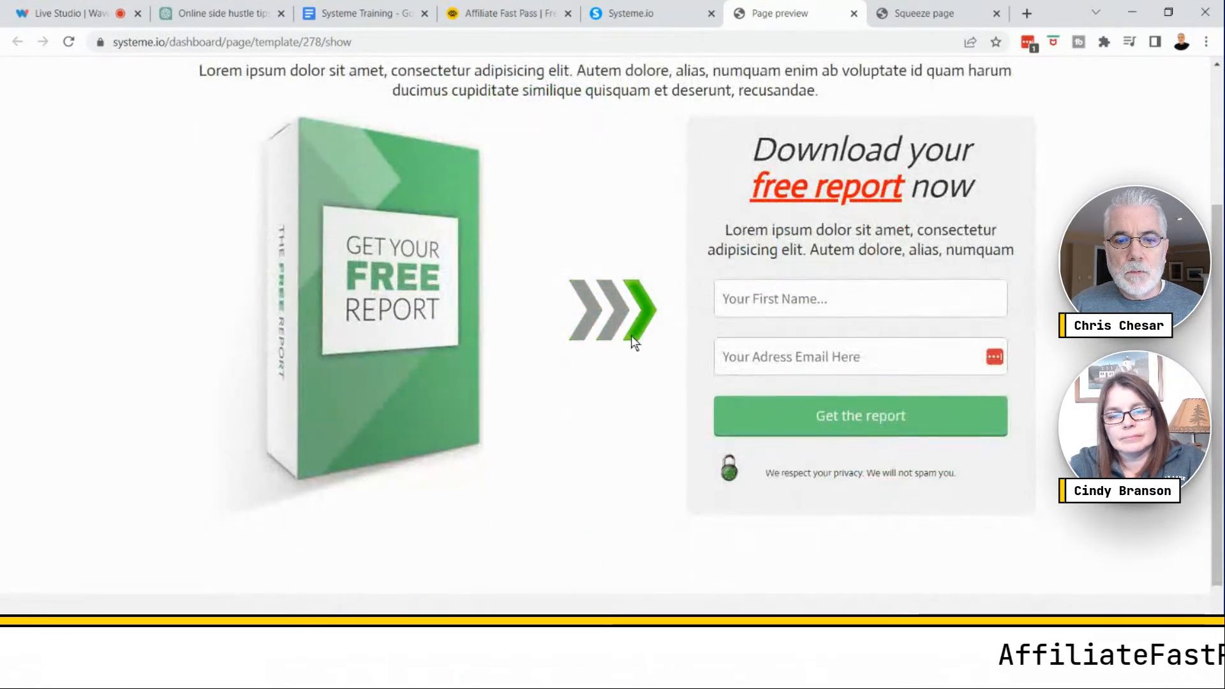
scroll(631, 342, "down", 2)
scroll(632, 342, "up", 5)
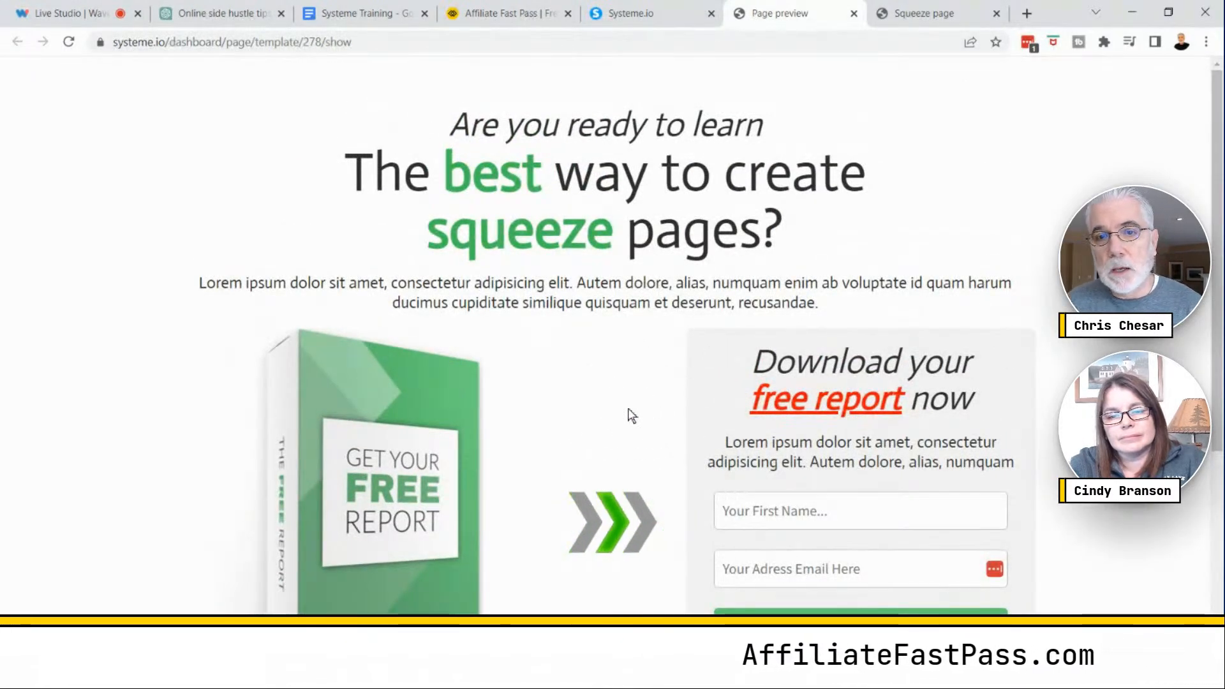
scroll(629, 416, "down", 4)
scroll(629, 416, "up", 4)
left_click(423, 520)
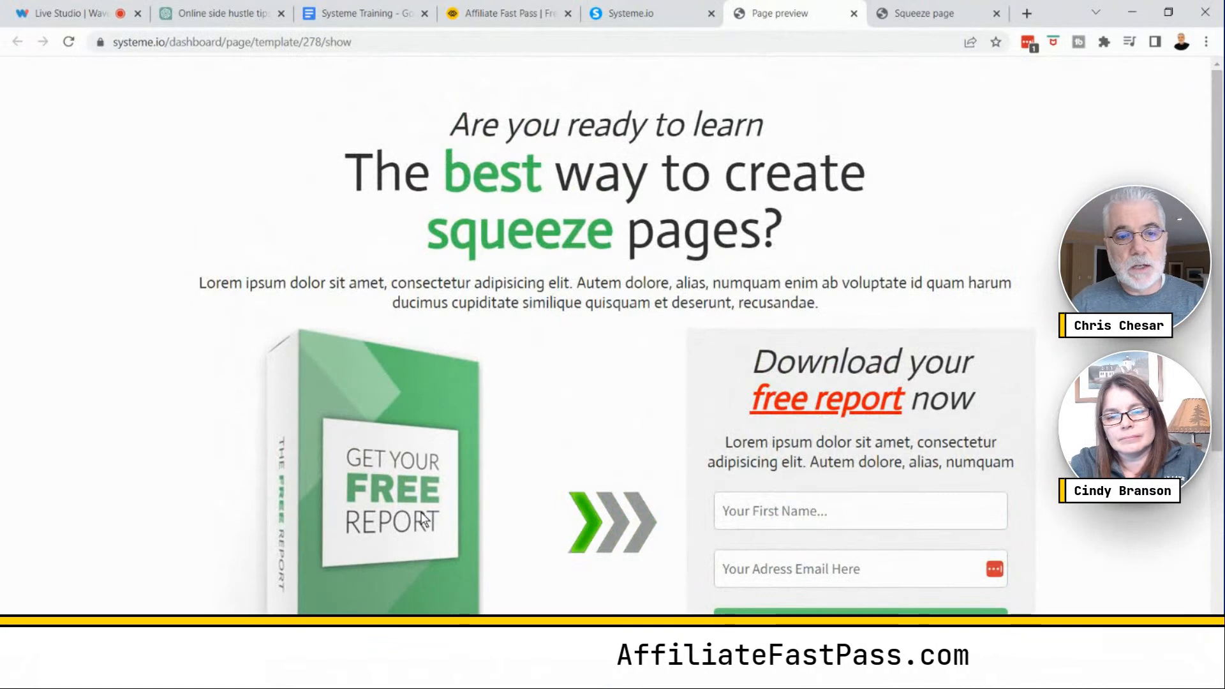
- Close the template preview tabs and return to the funnel's template gallery
left_click(427, 505)
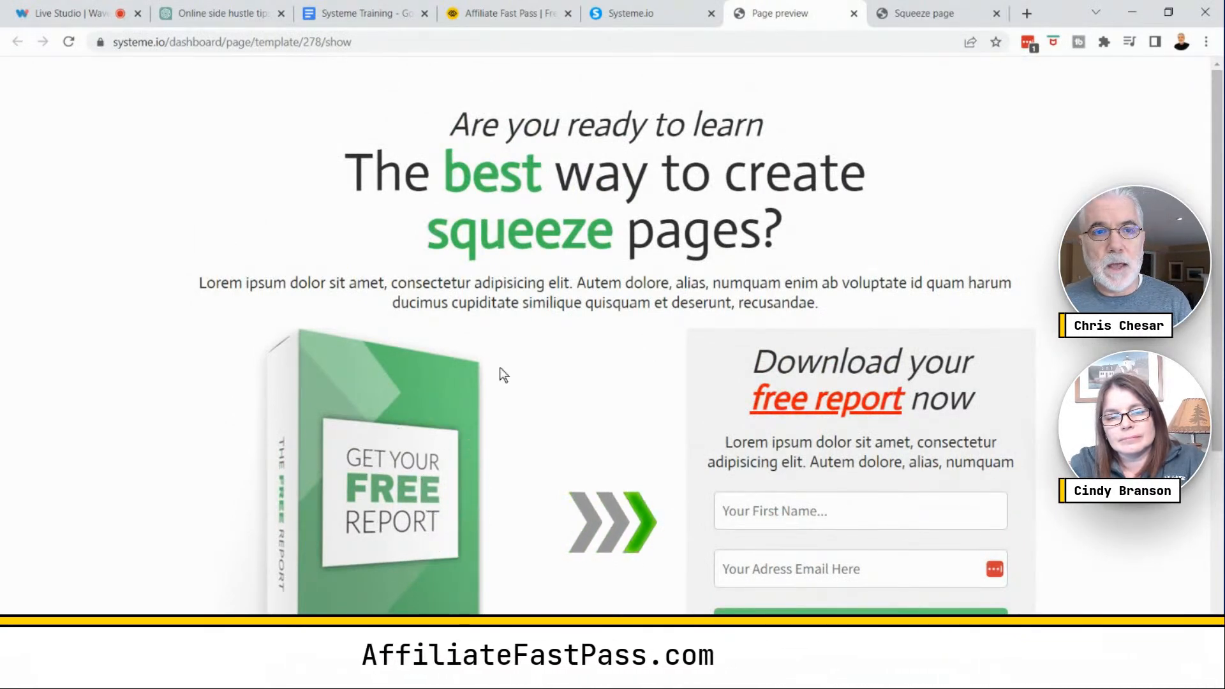
left_click(628, 14)
left_click(853, 13)
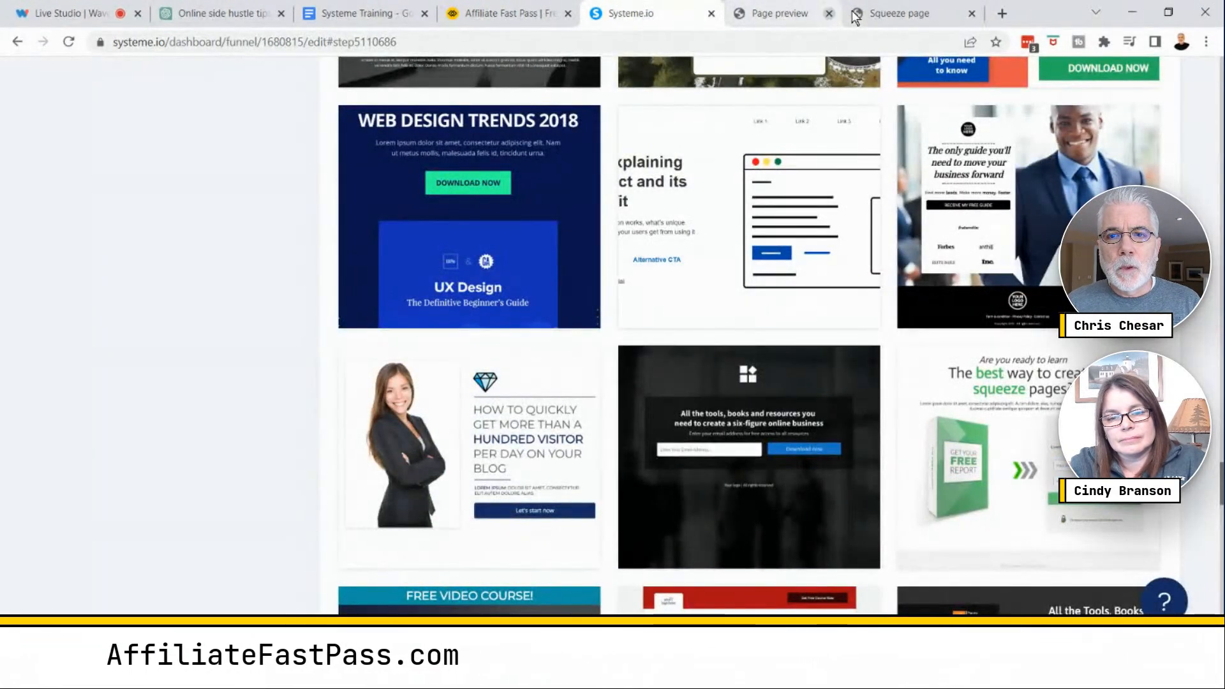
left_click(829, 14)
scroll(714, 307, "down", 5)
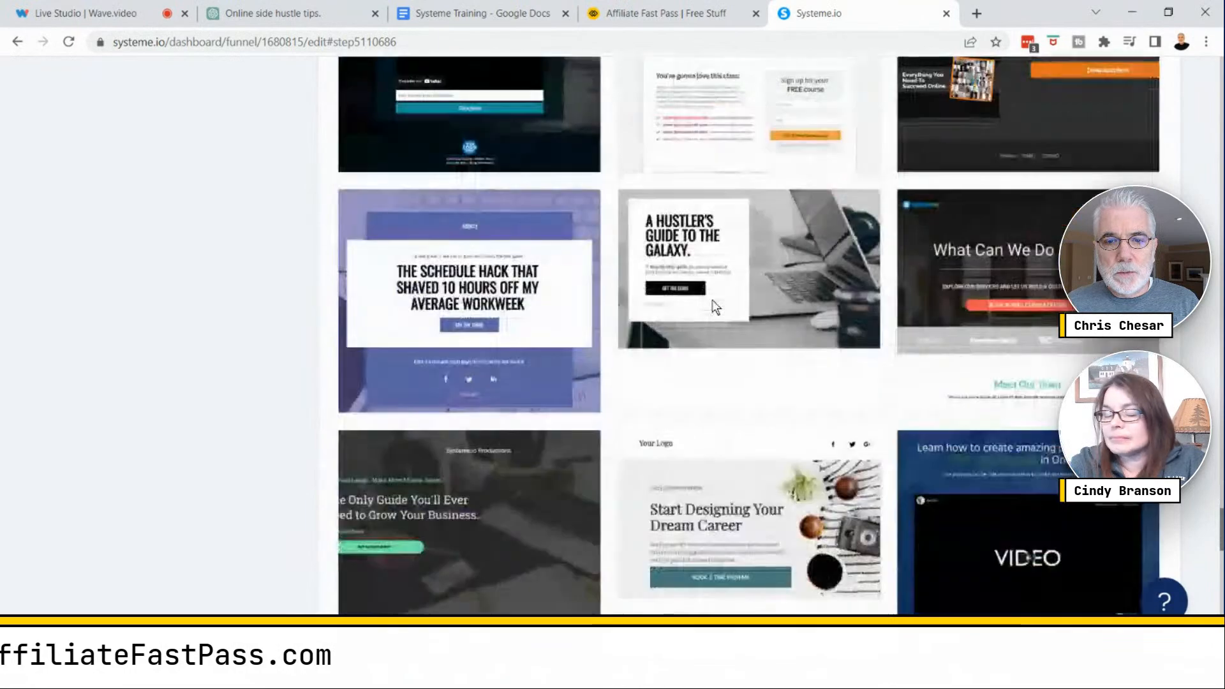
scroll(712, 302, "down", 10)
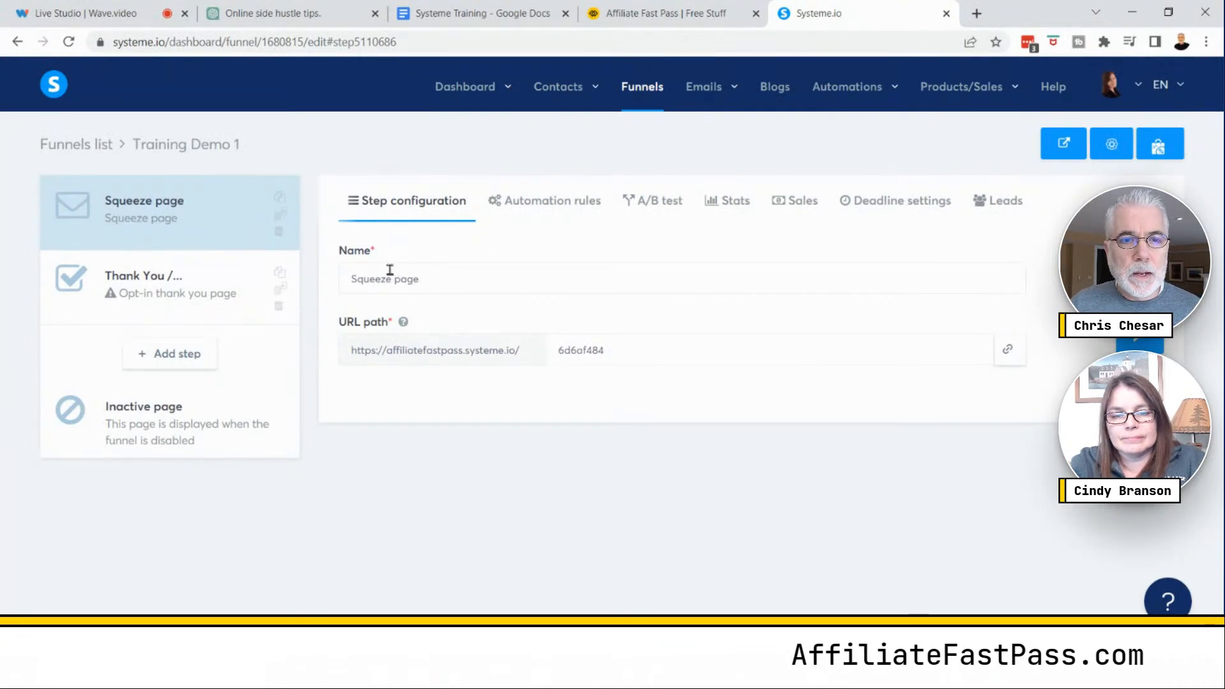
- Rename the squeeze page step to a 'Meet … Marketing Consultant' title with the consultant's name, and save the step
left_click_drag(434, 281, 351, 278)
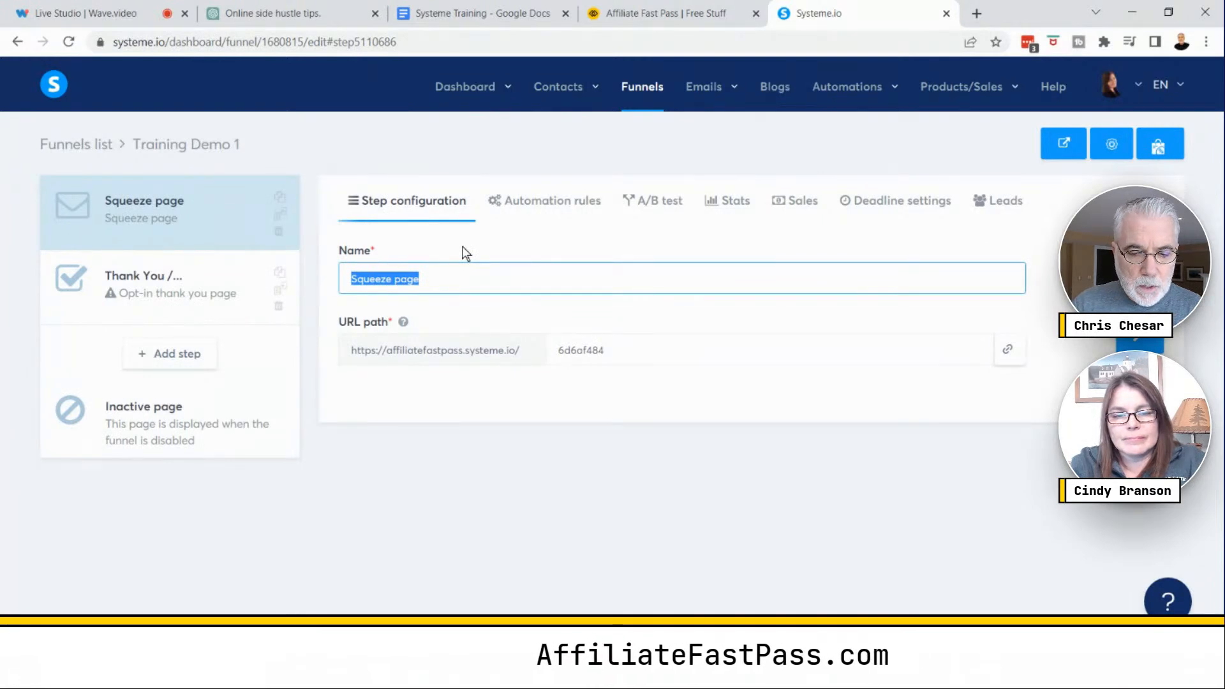
type("Meet Jane Doe")
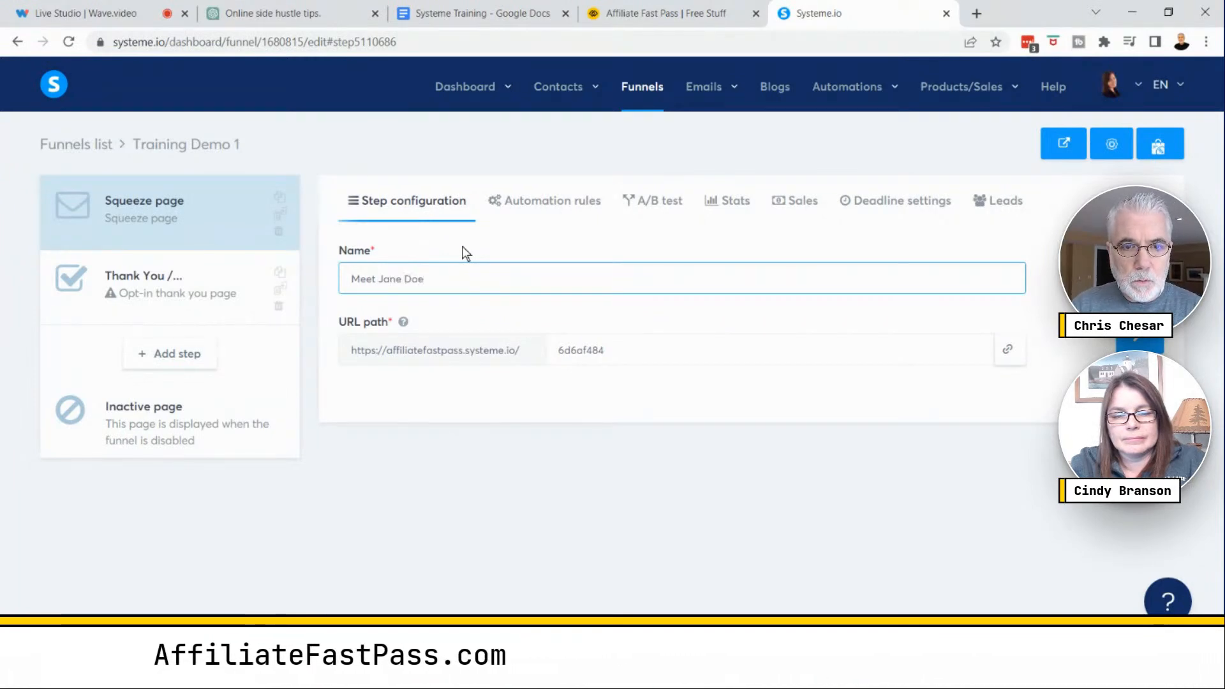
type(" Mark")
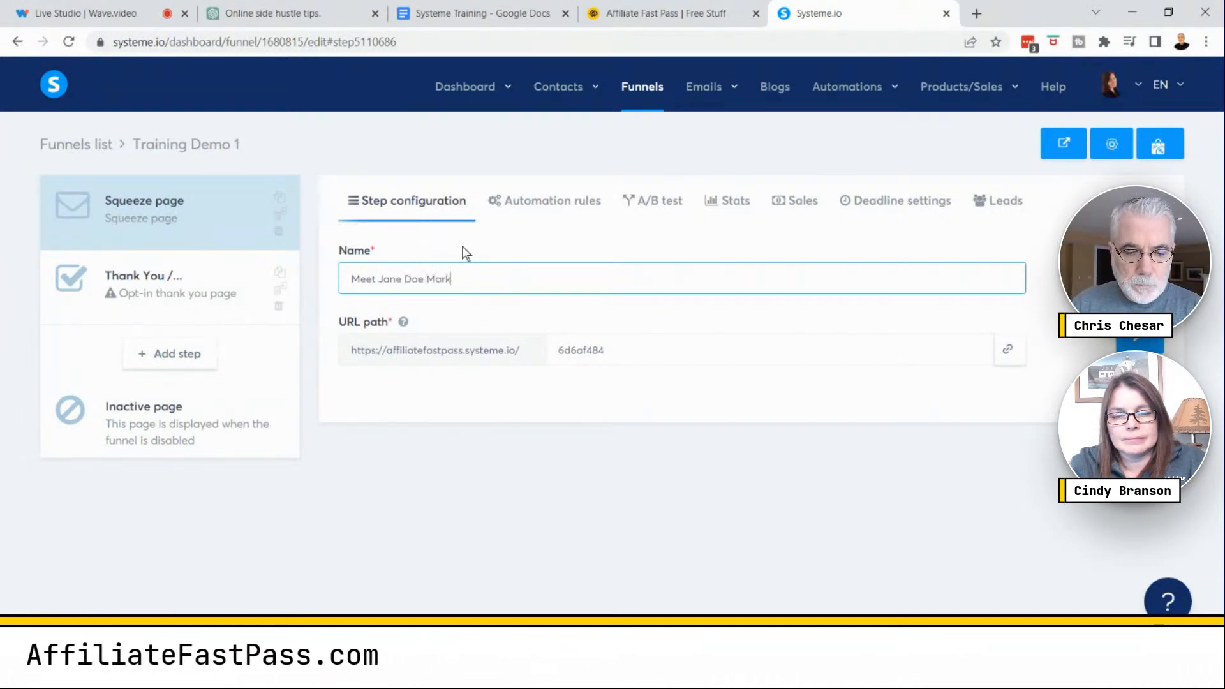
type("eting Consultant")
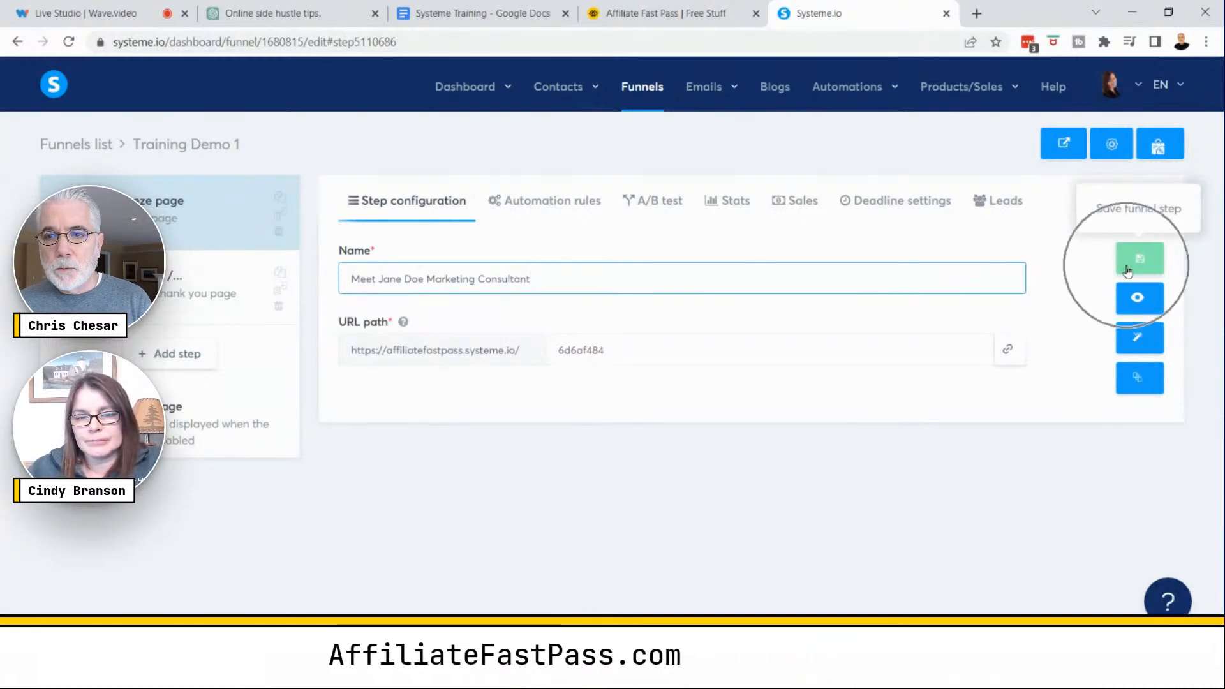
left_click(1128, 271)
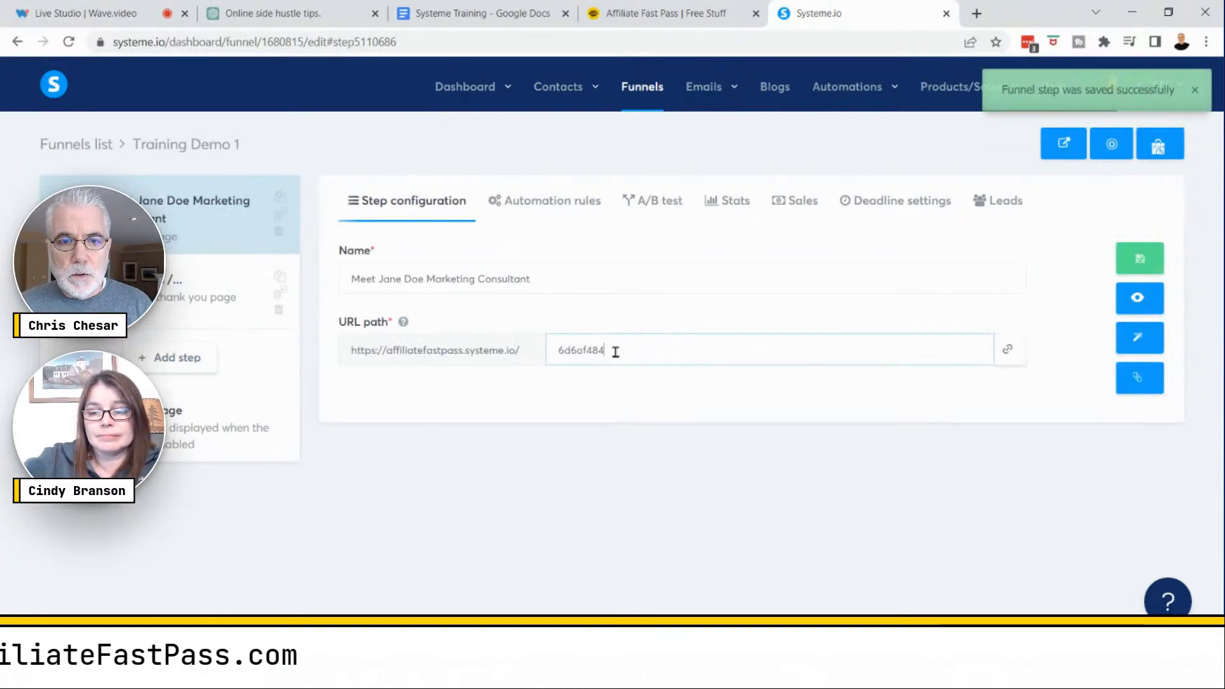
- Set the step's URL path to the consultant's name followed by '-optin' and save the step
left_click_drag(615, 350, 552, 358)
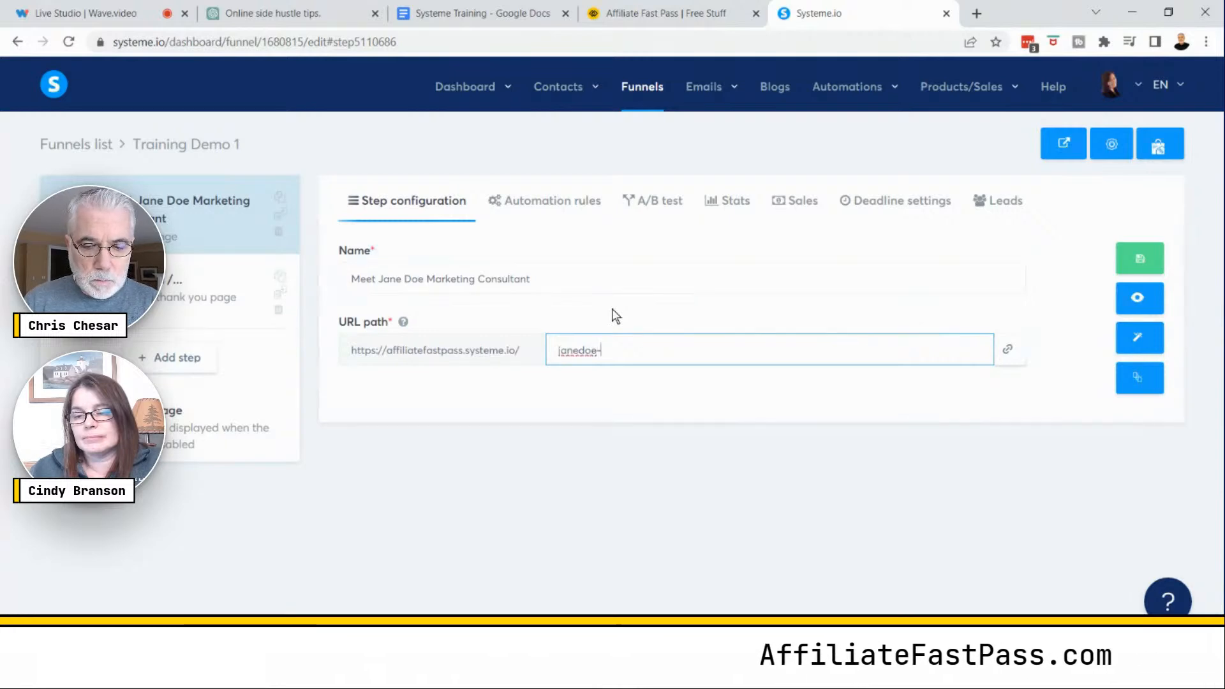
type("n")
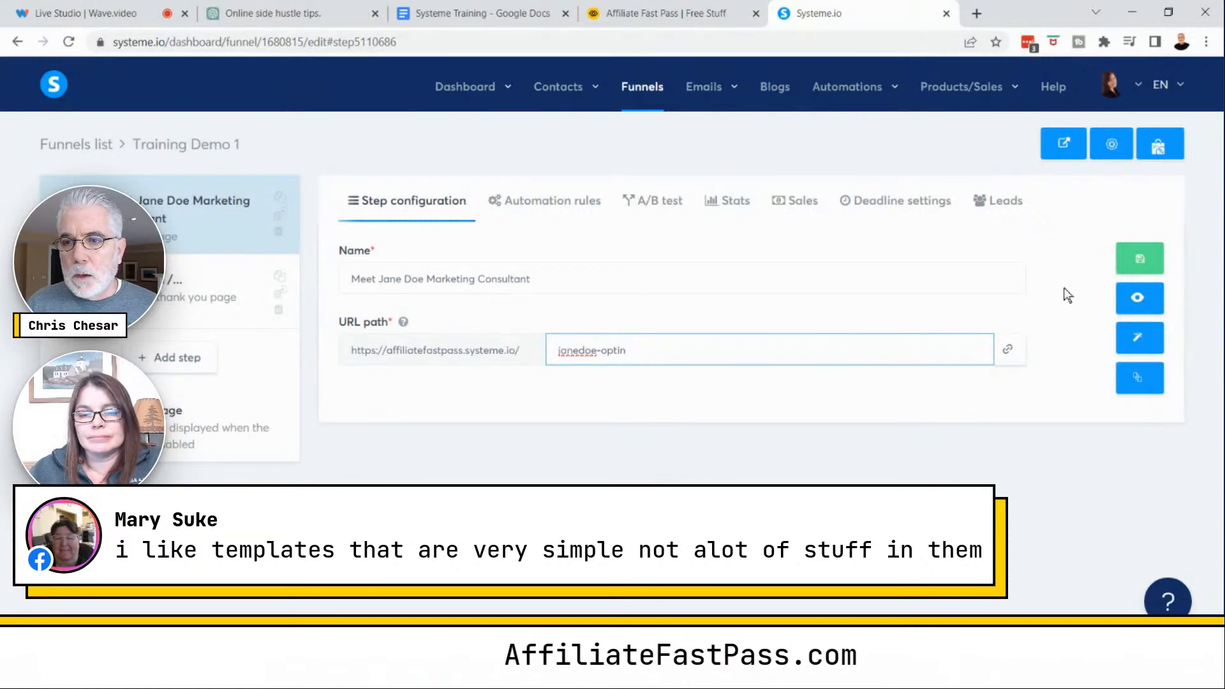
left_click(1140, 259)
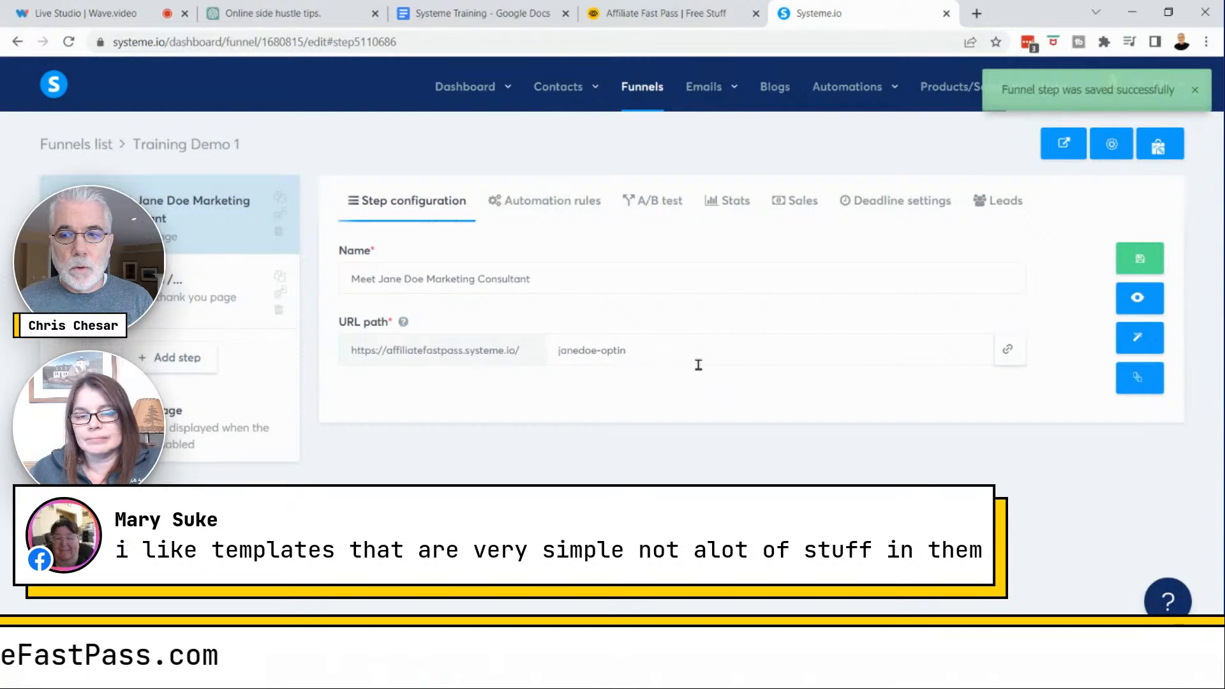
- Open the squeeze page in the page editor
key("ctrl")
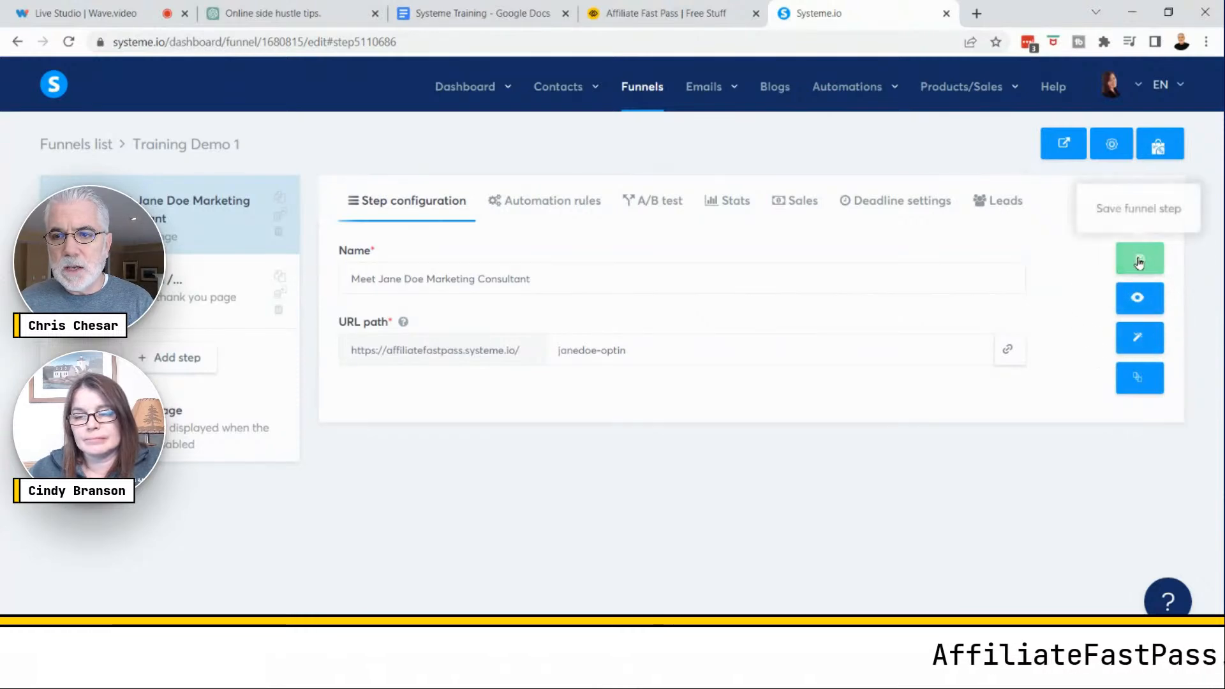
key("ctrl")
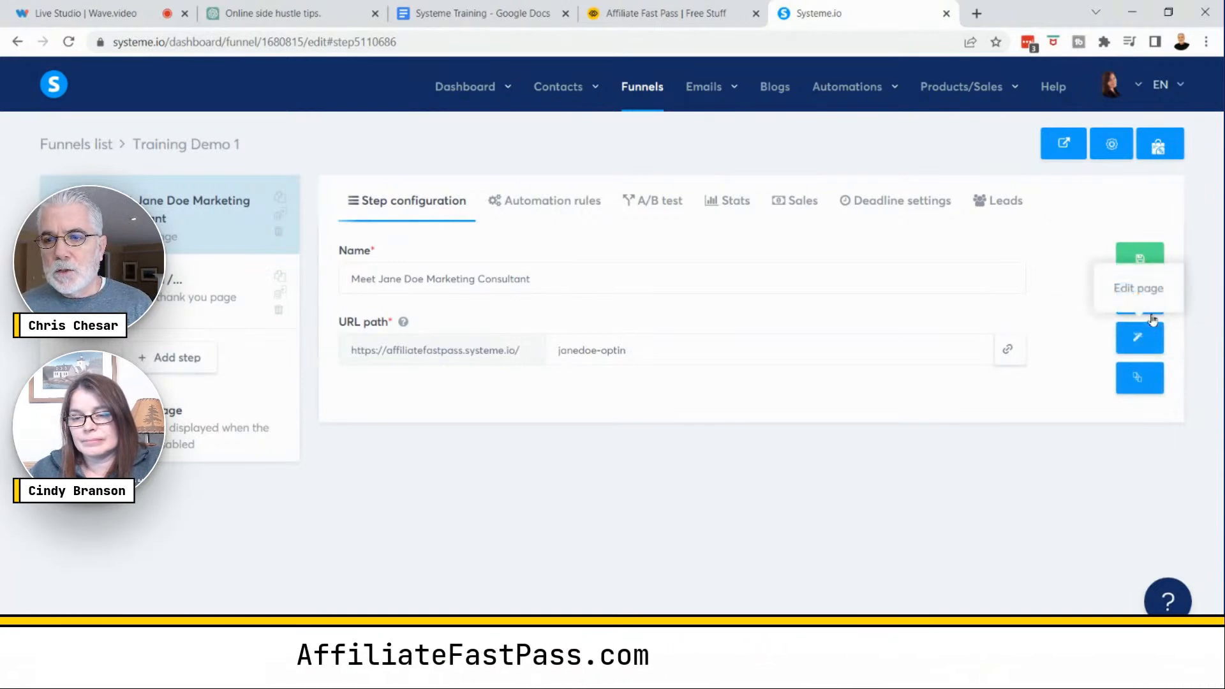
left_click(1141, 337)
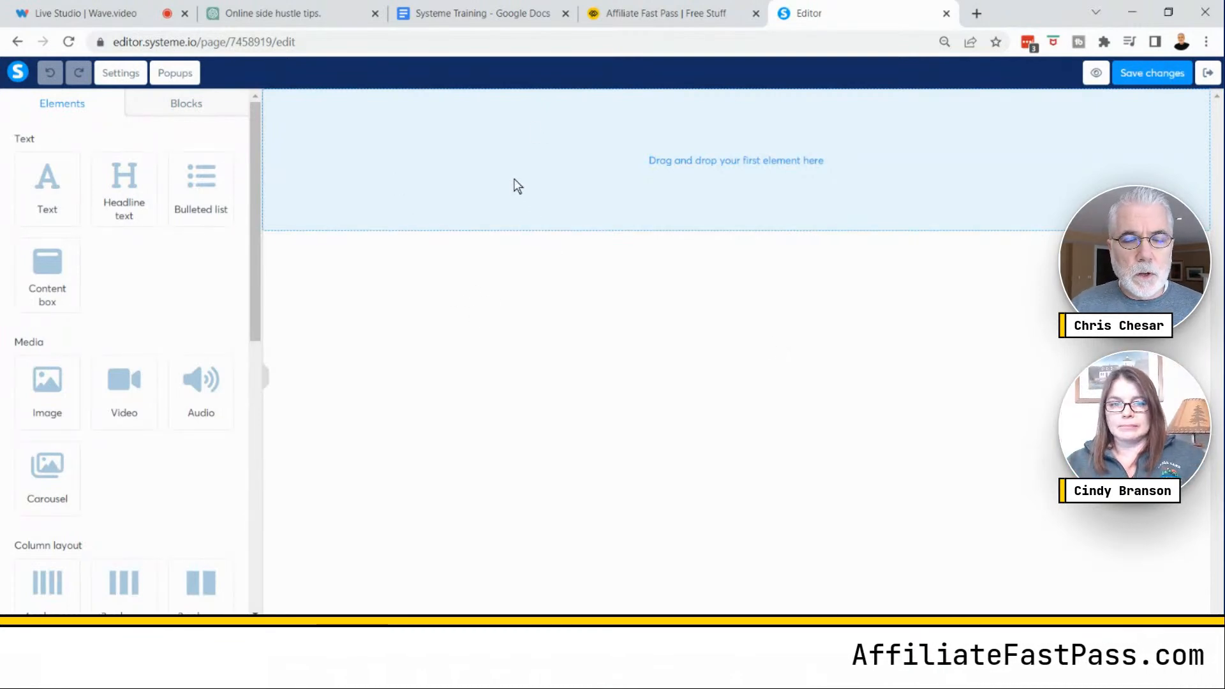
- Add the 'Two columns with big icons on the left' Features block to the empty page
key("ctrl")
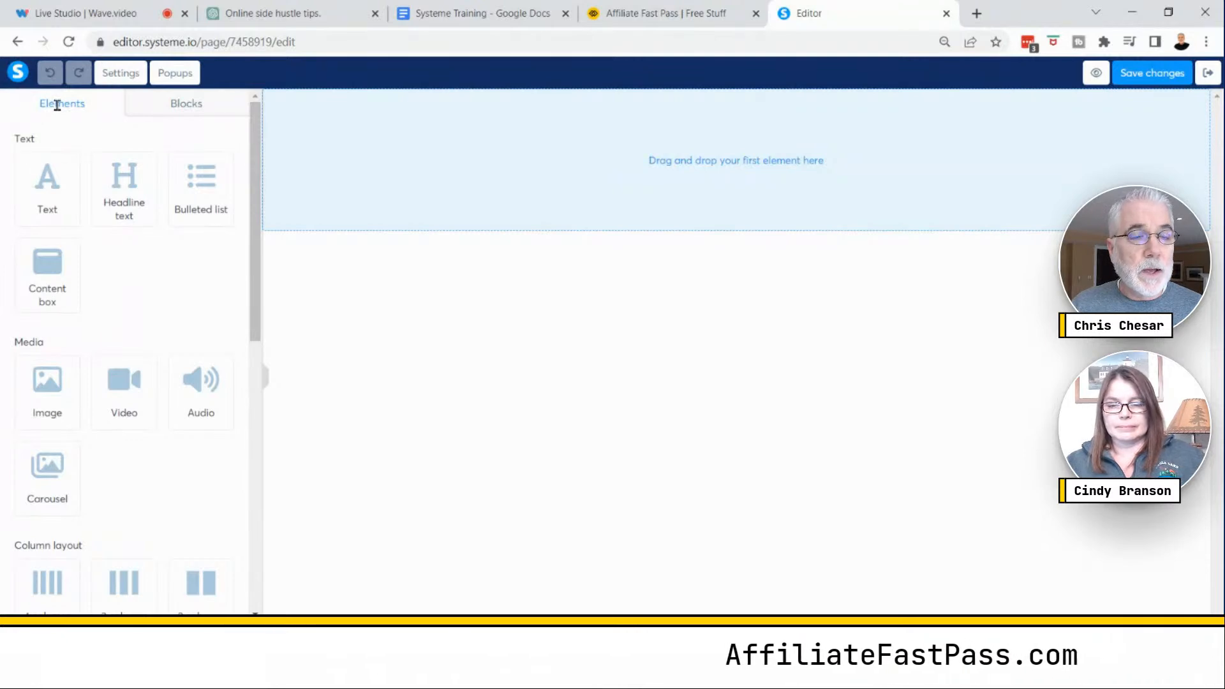
key("ctrl")
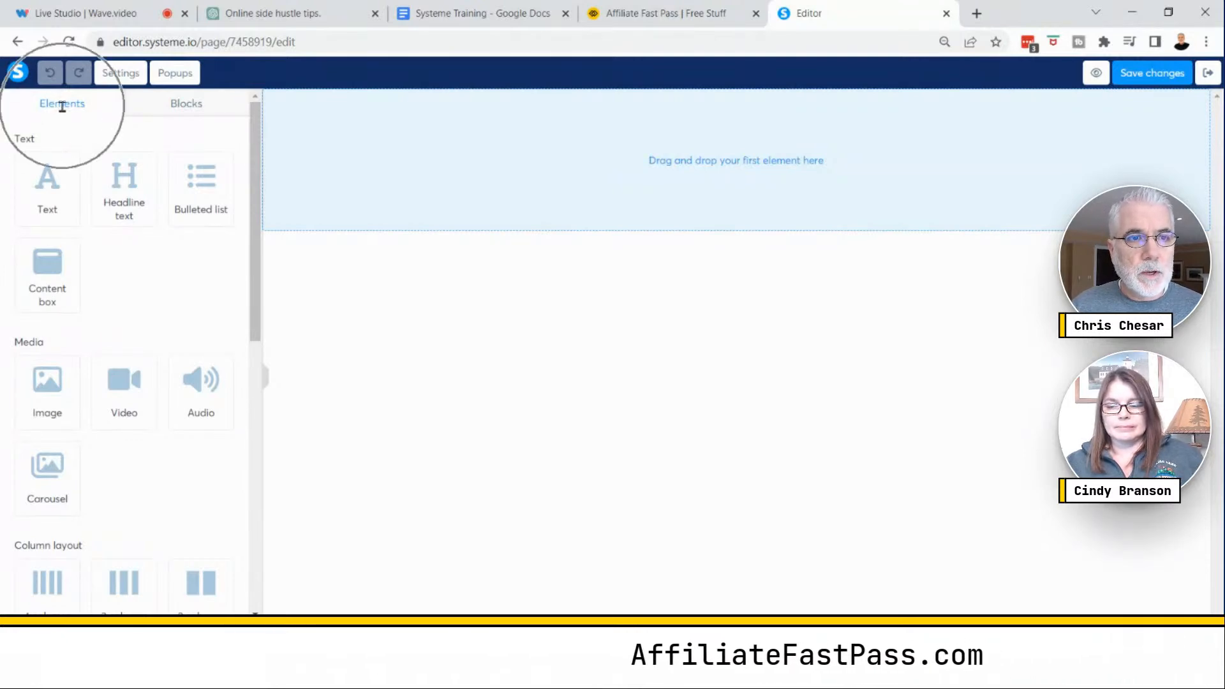
left_click(192, 112)
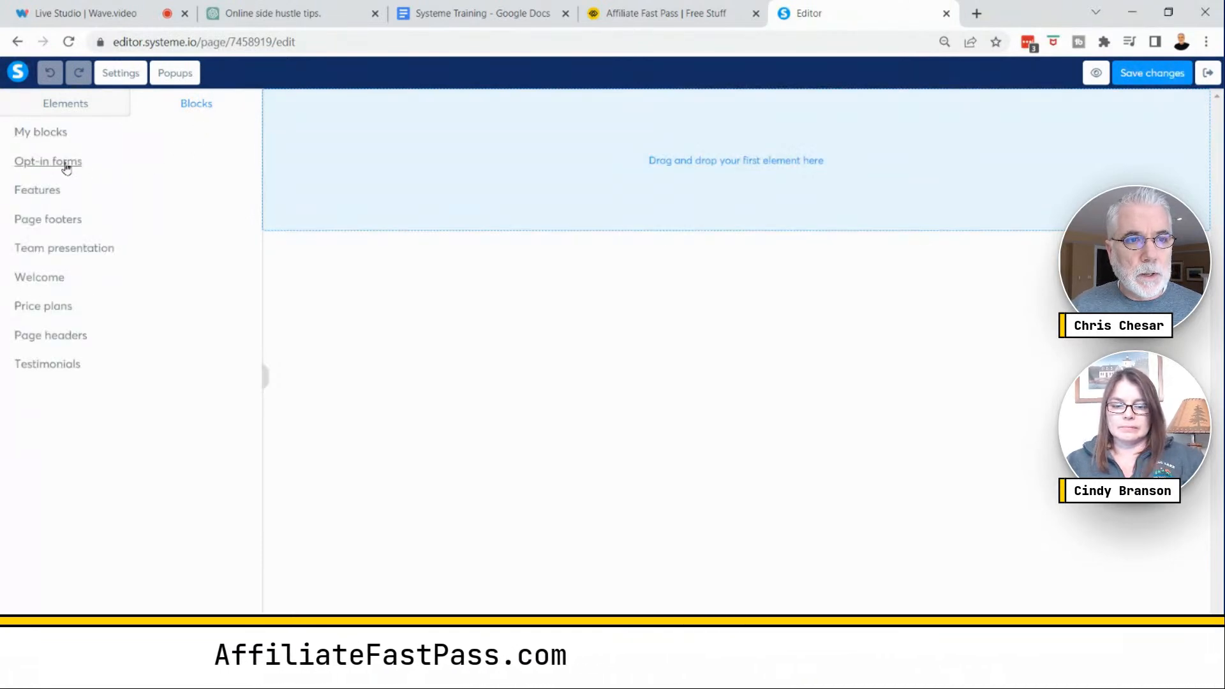
left_click(48, 191)
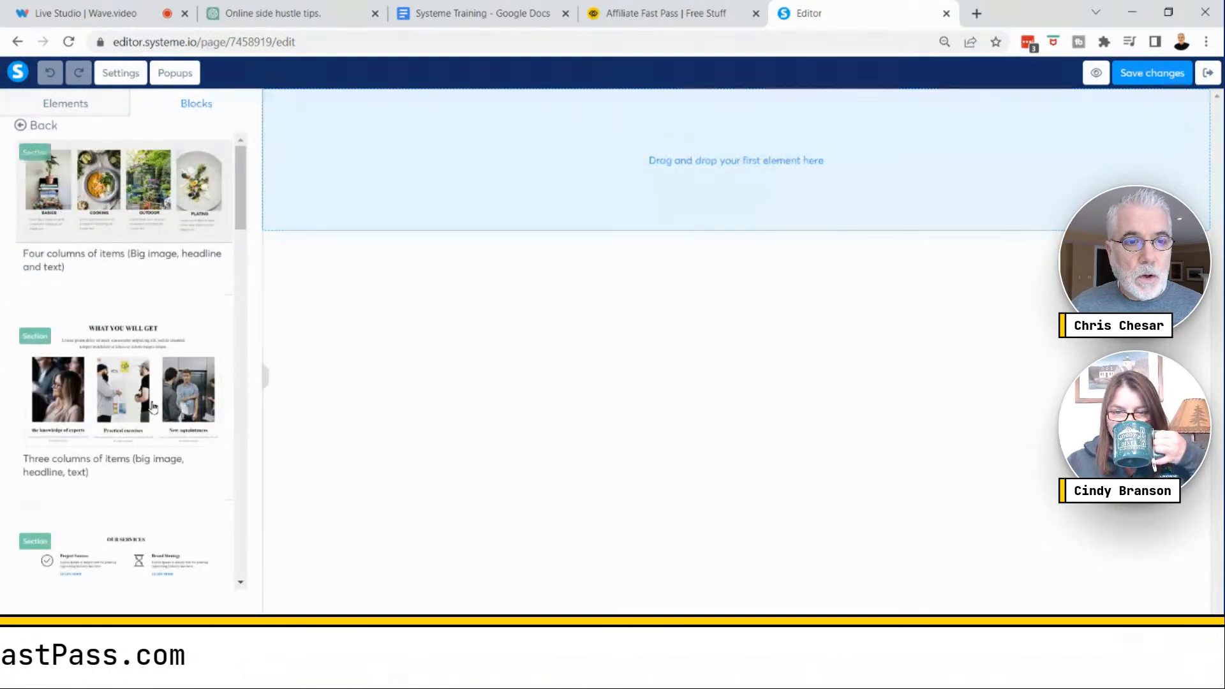
scroll(148, 231, "down", 3)
scroll(156, 242, "down", 3)
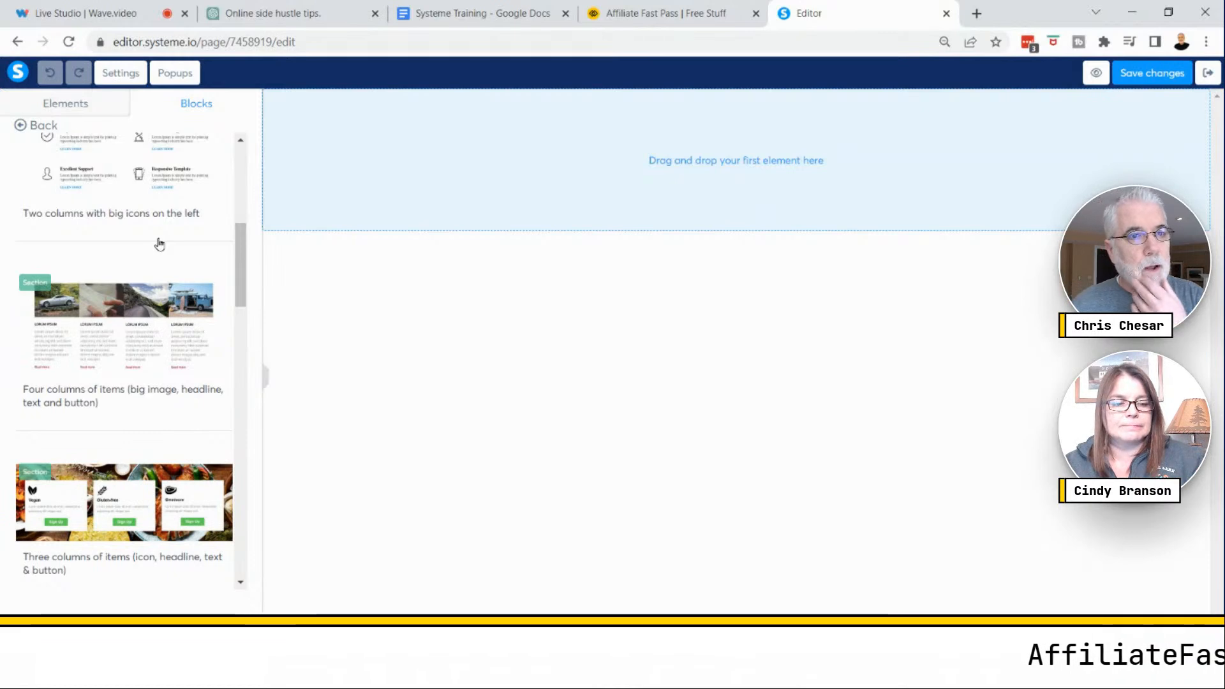
scroll(163, 262, "up", 3)
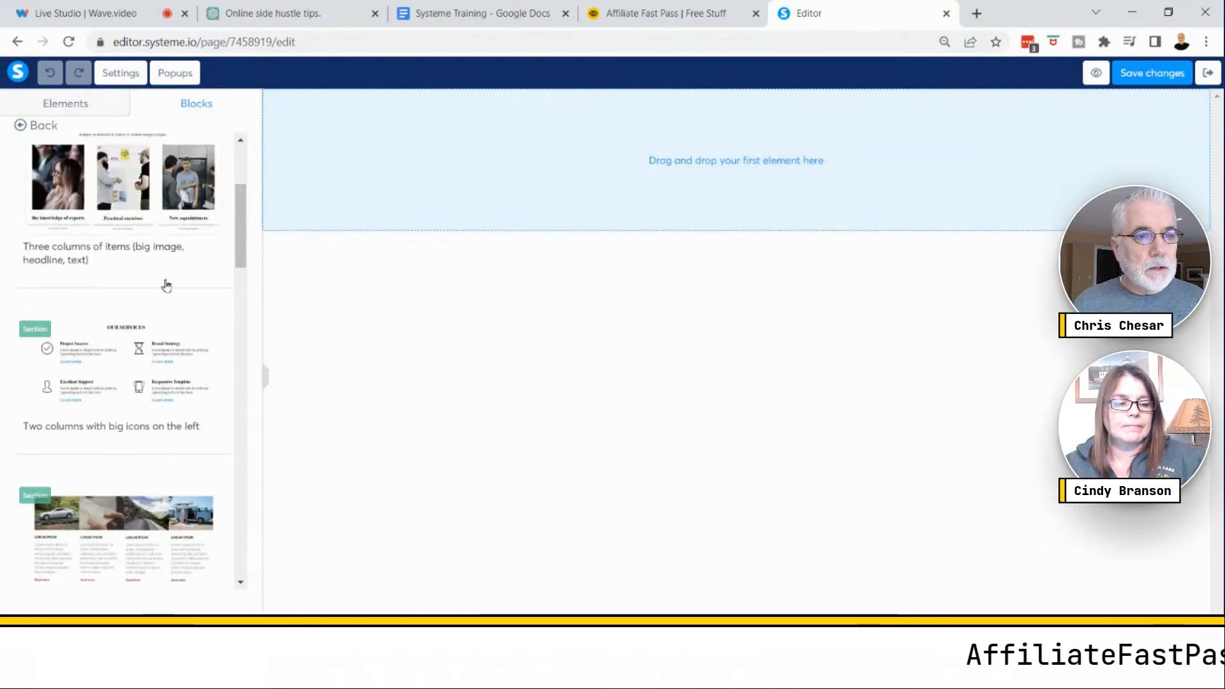
left_click(181, 372)
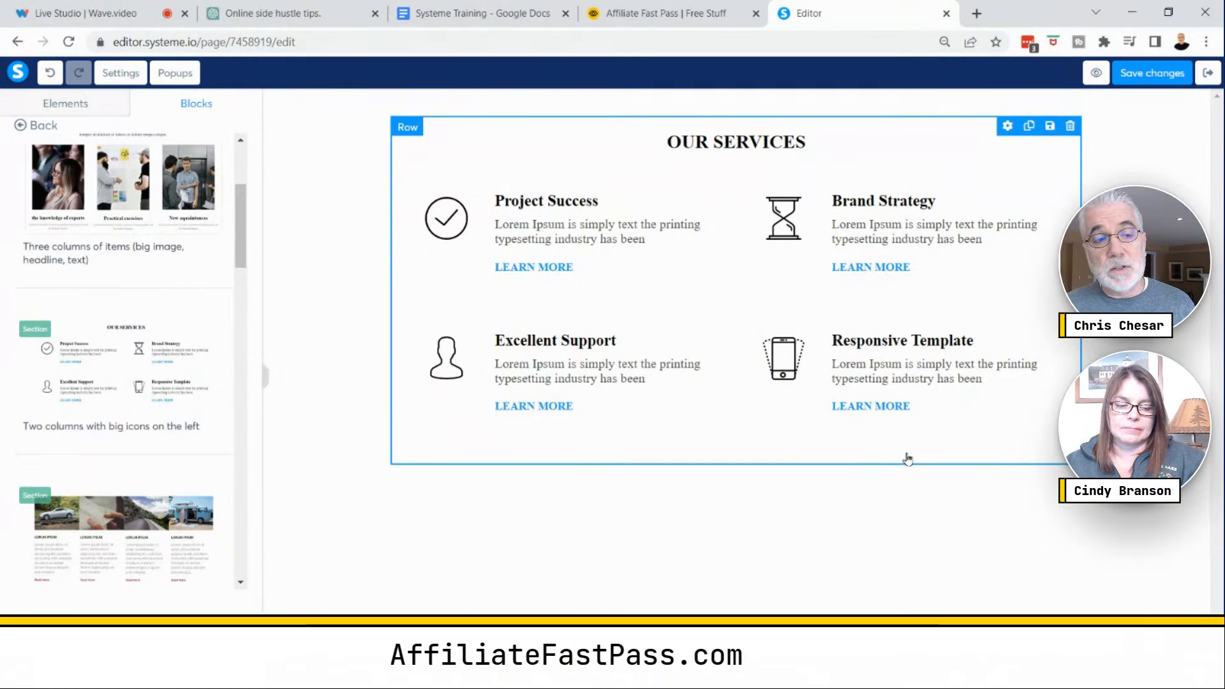
scroll(183, 348, "down", 8)
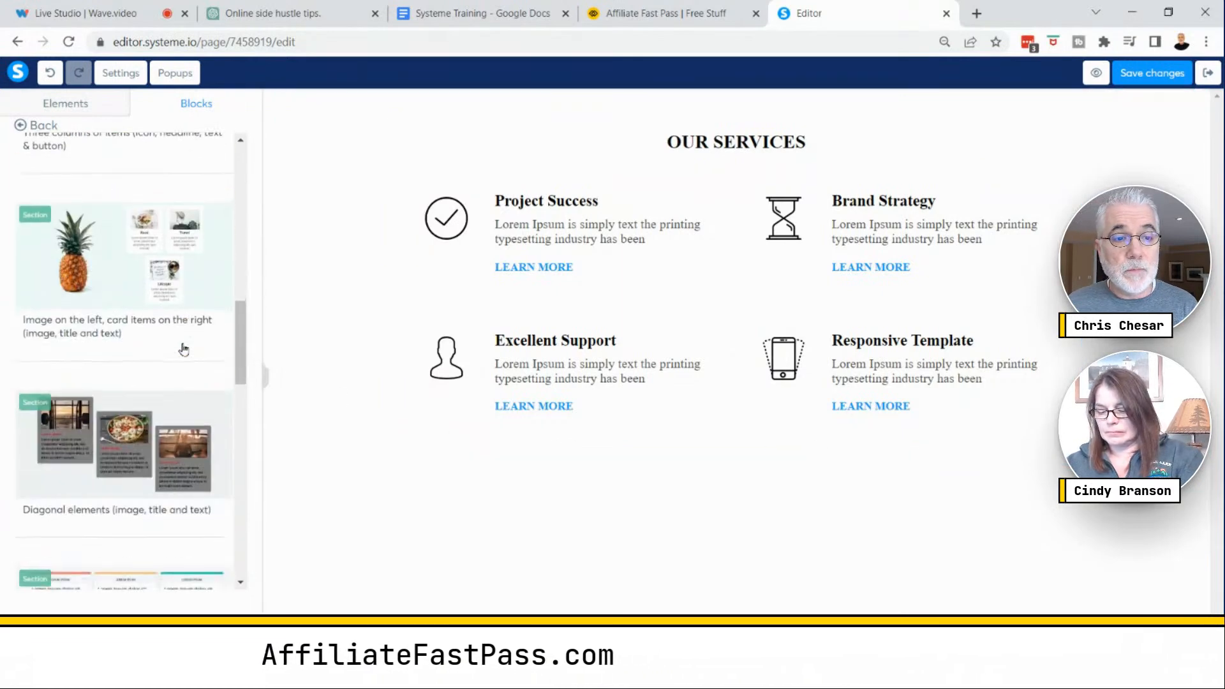
scroll(183, 348, "down", 10)
scroll(183, 348, "down", 8)
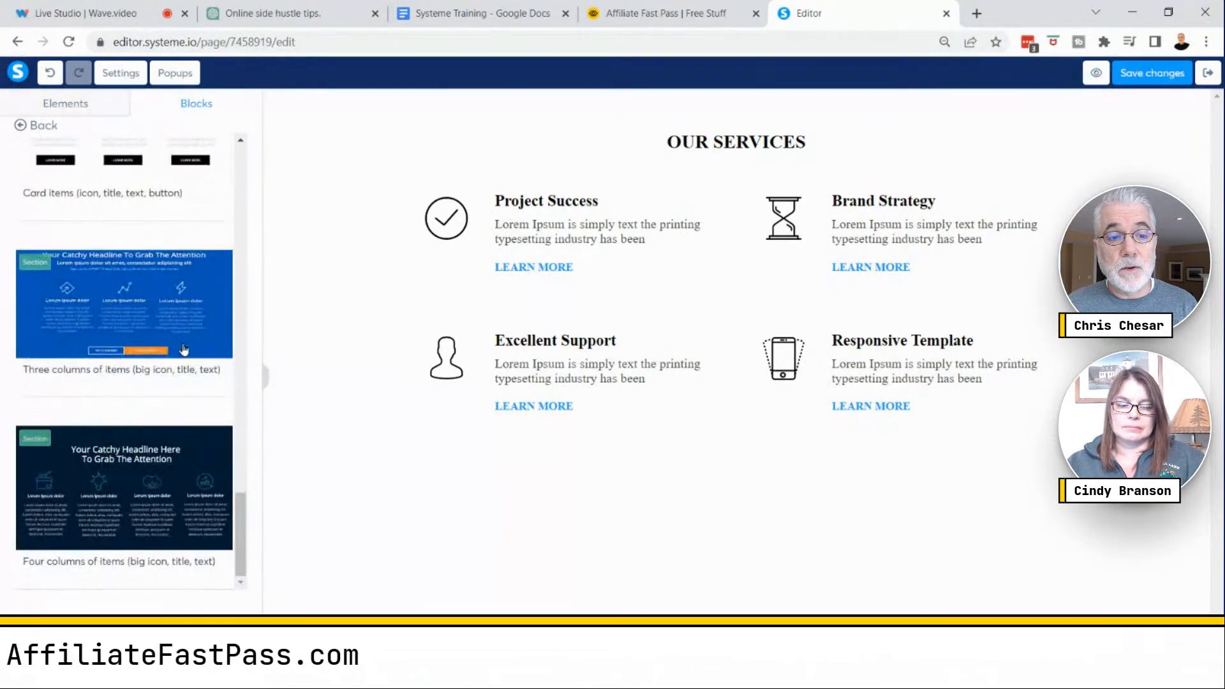
scroll(183, 349, "up", 20)
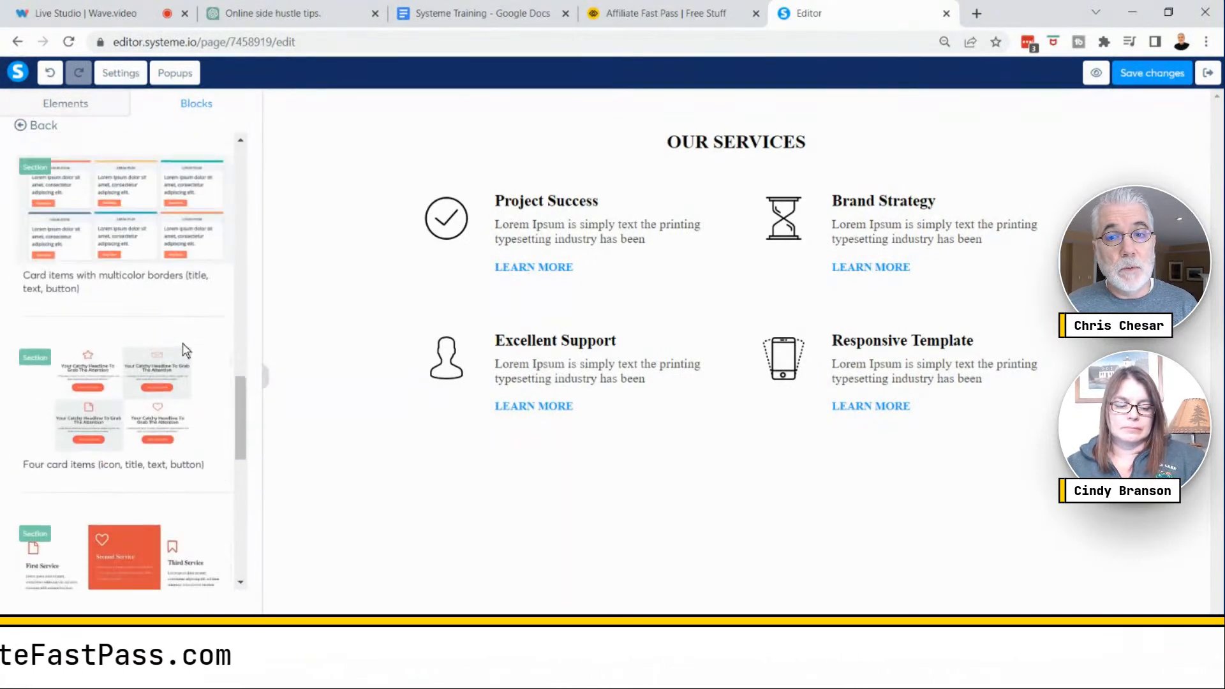
scroll(183, 348, "up", 8)
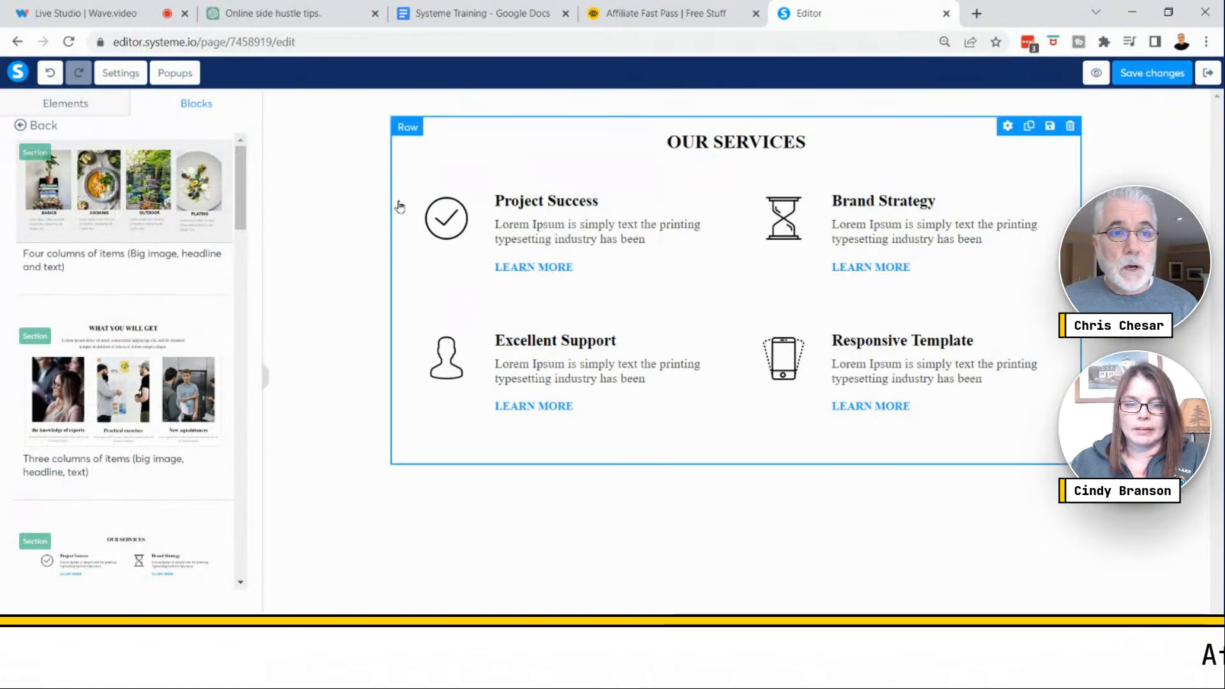
- Set the page's default typography to the Google Fonts font Poppins in the page settings
left_click(123, 74)
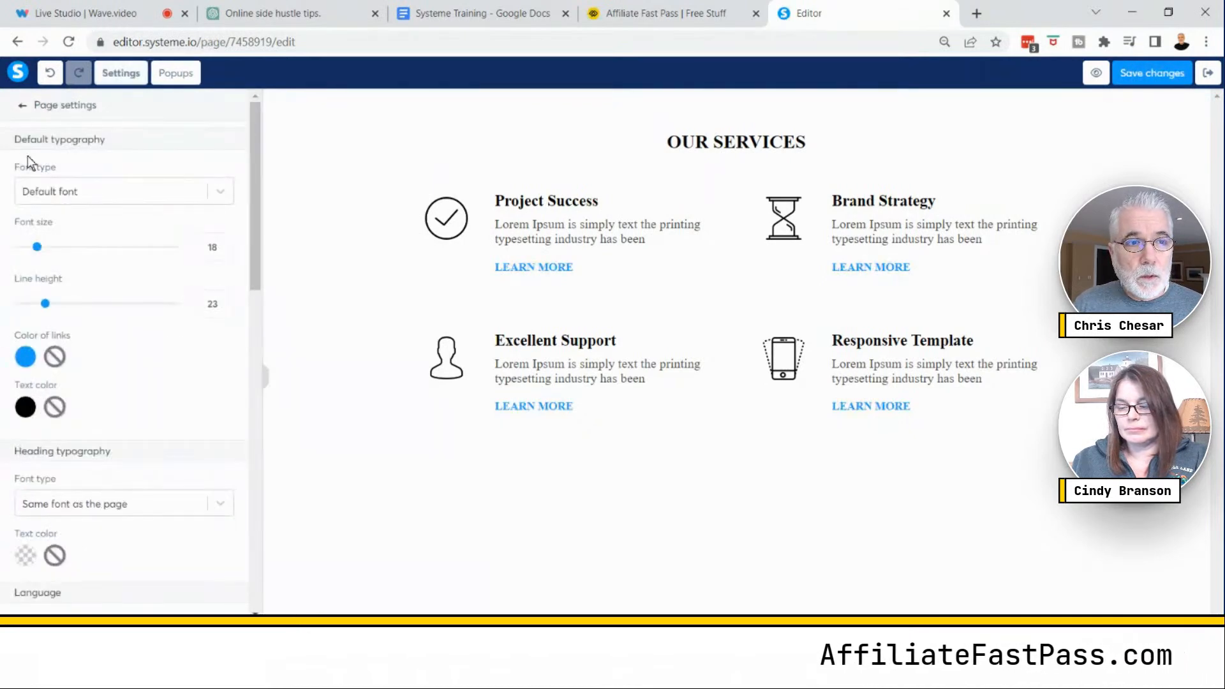
left_click(71, 176)
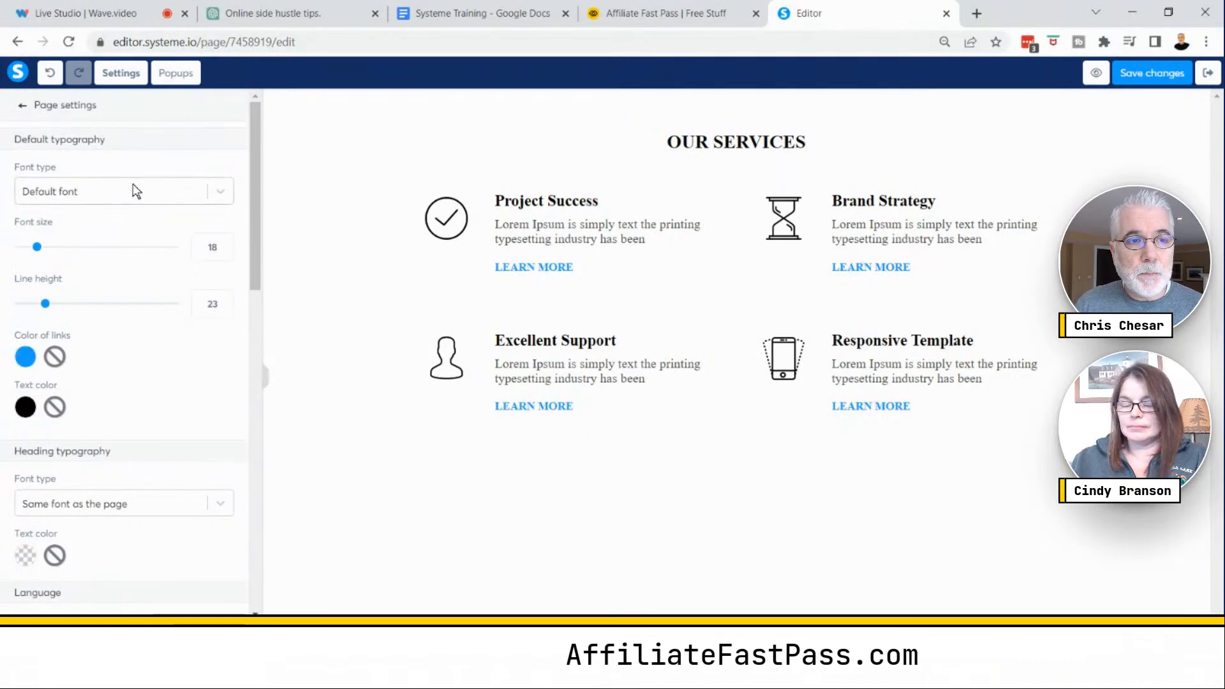
left_click(218, 193)
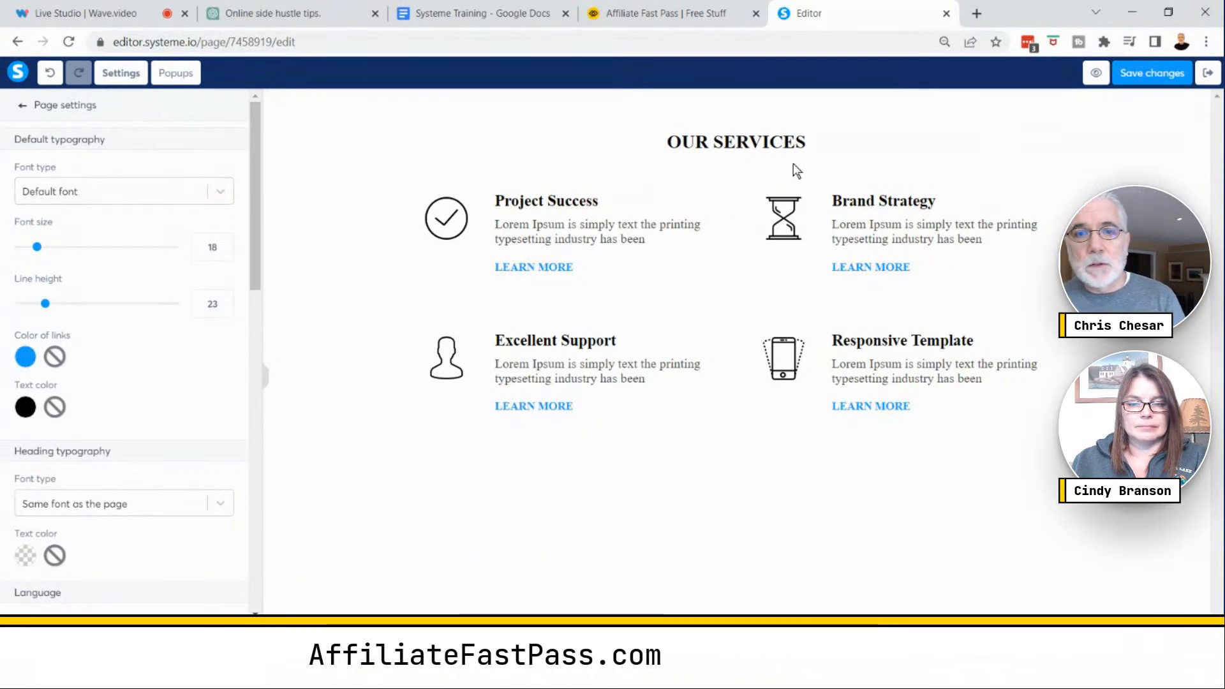
left_click(221, 192)
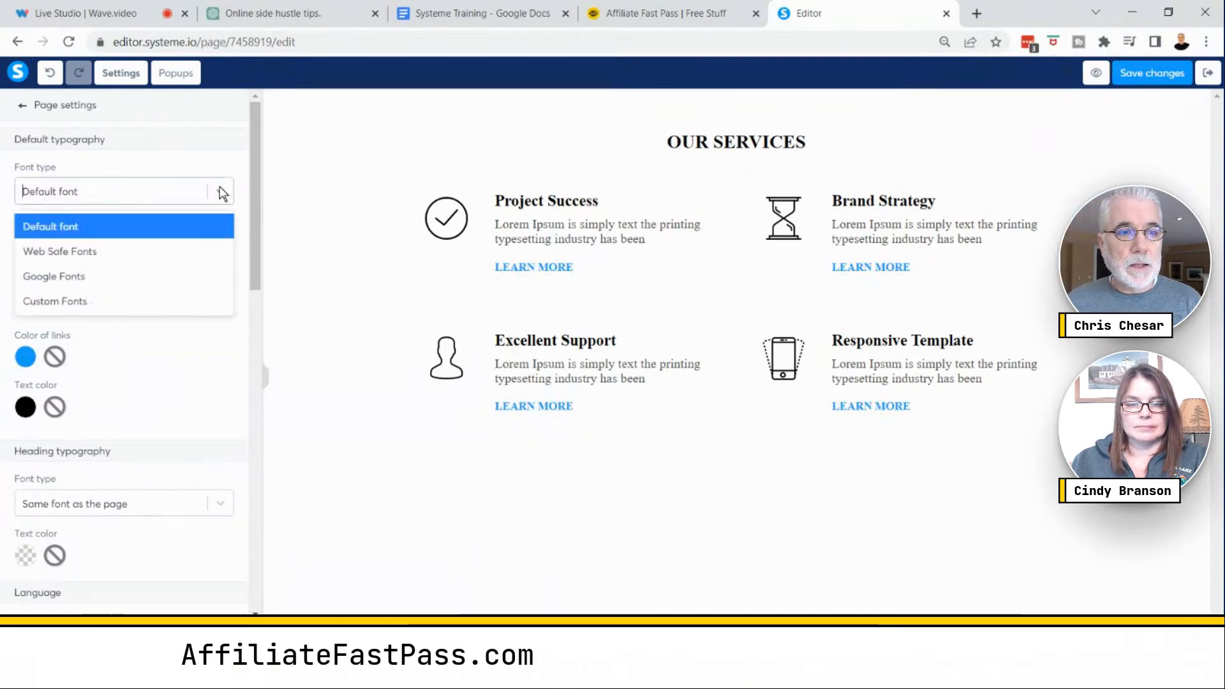
left_click(91, 275)
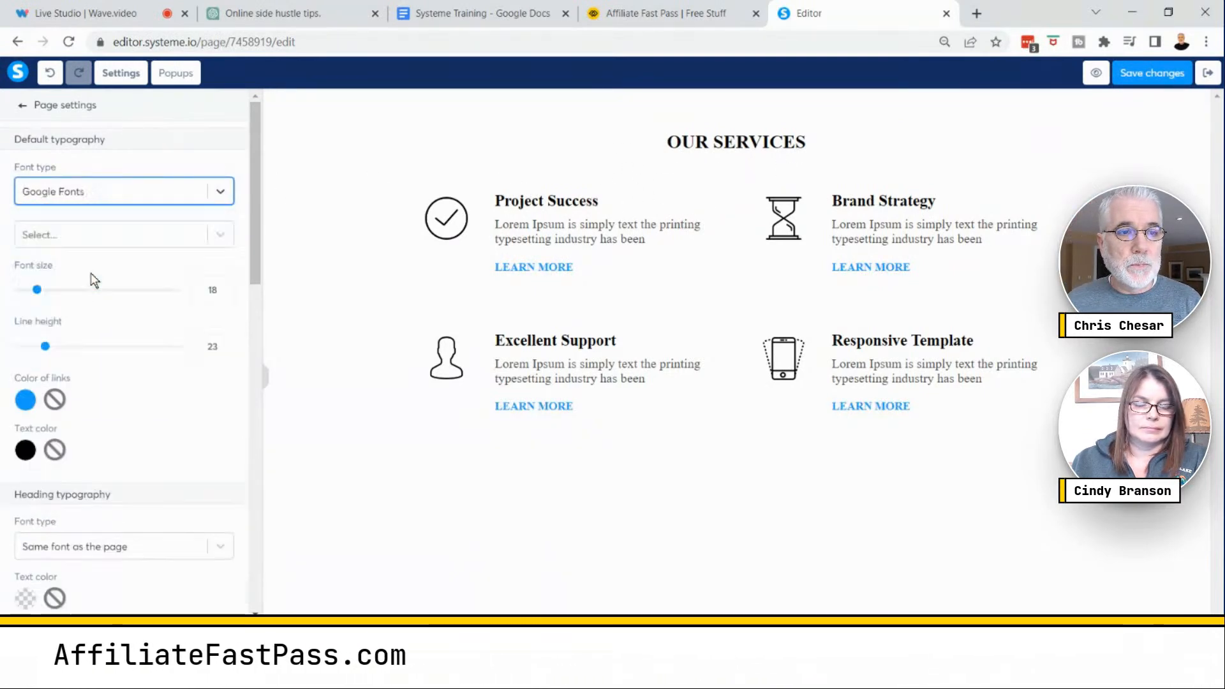
left_click(221, 236)
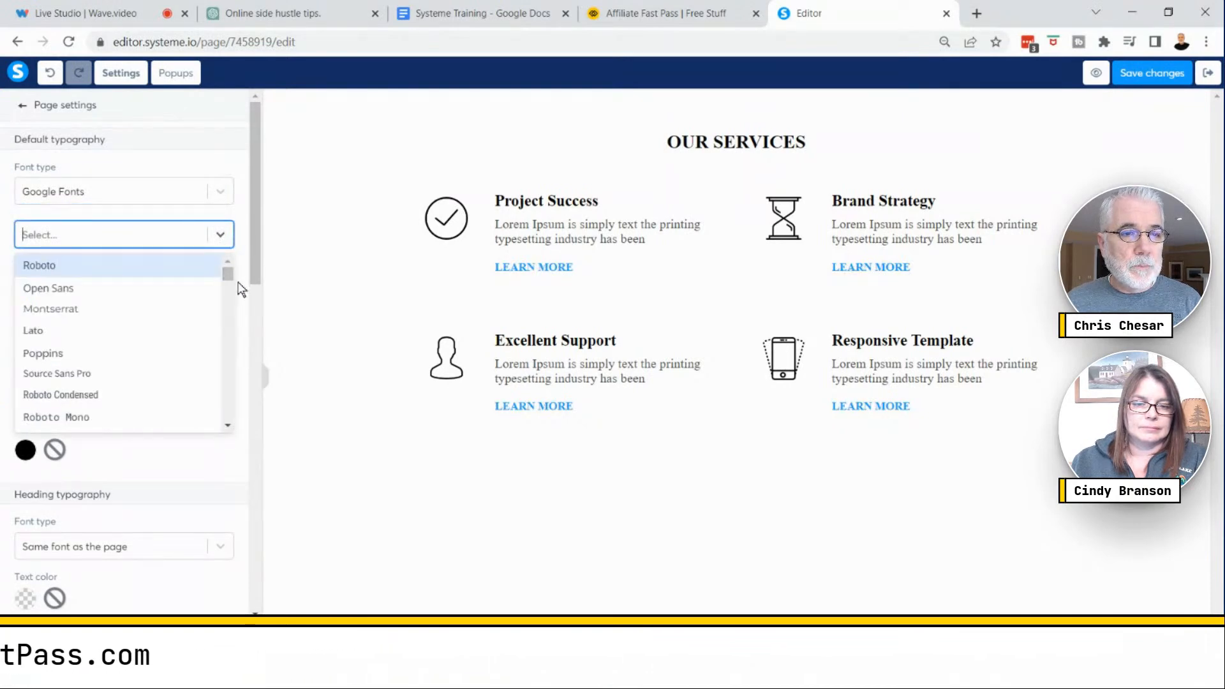
left_click(227, 425)
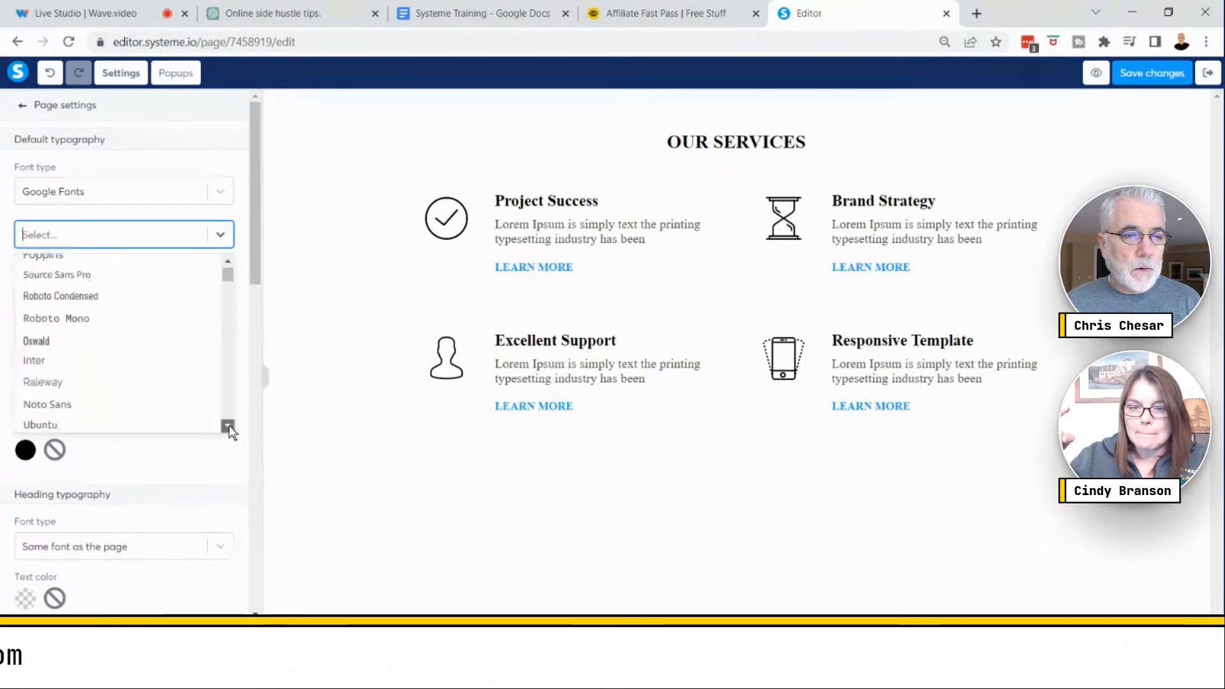
left_click_drag(228, 427, 224, 421)
left_click_drag(230, 260, 230, 260)
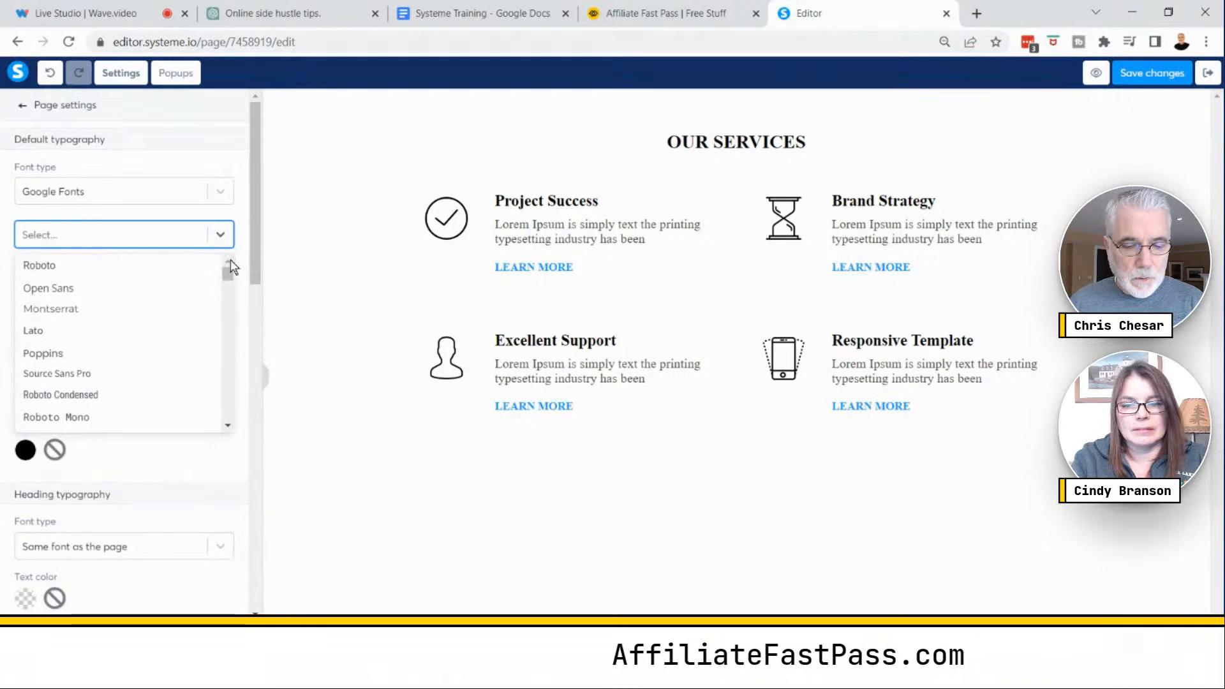
type("ver")
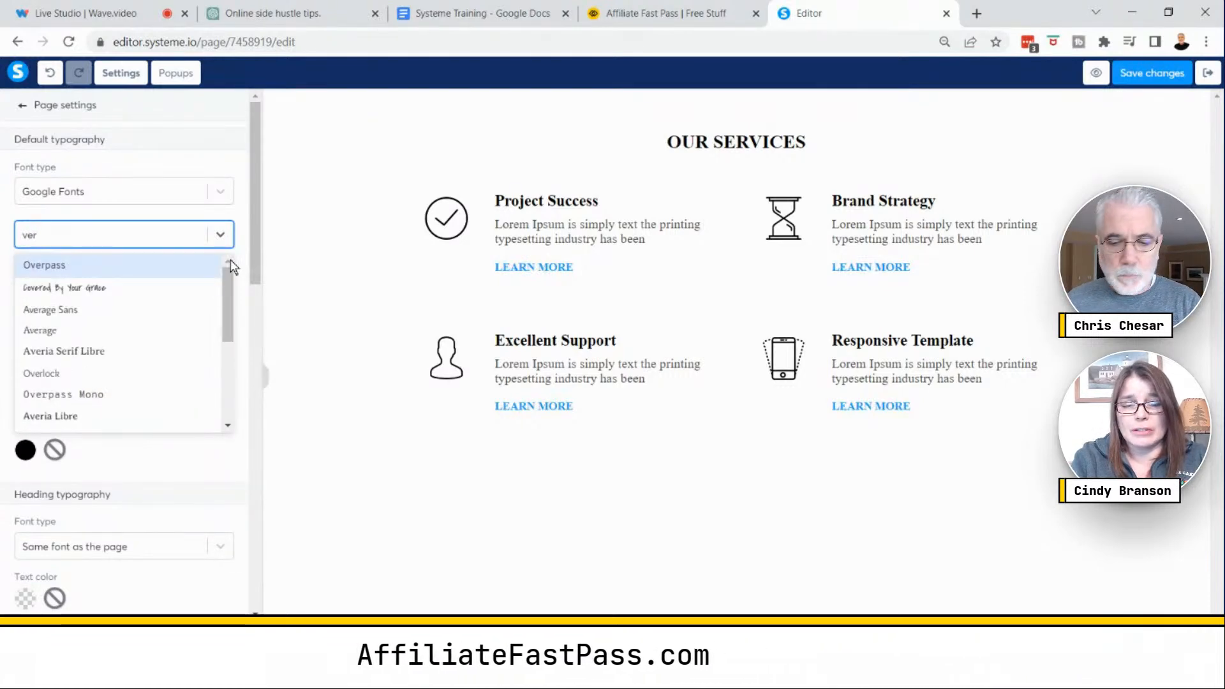
key("BackSpace")
key("BackSpace")
key("BackSpace")
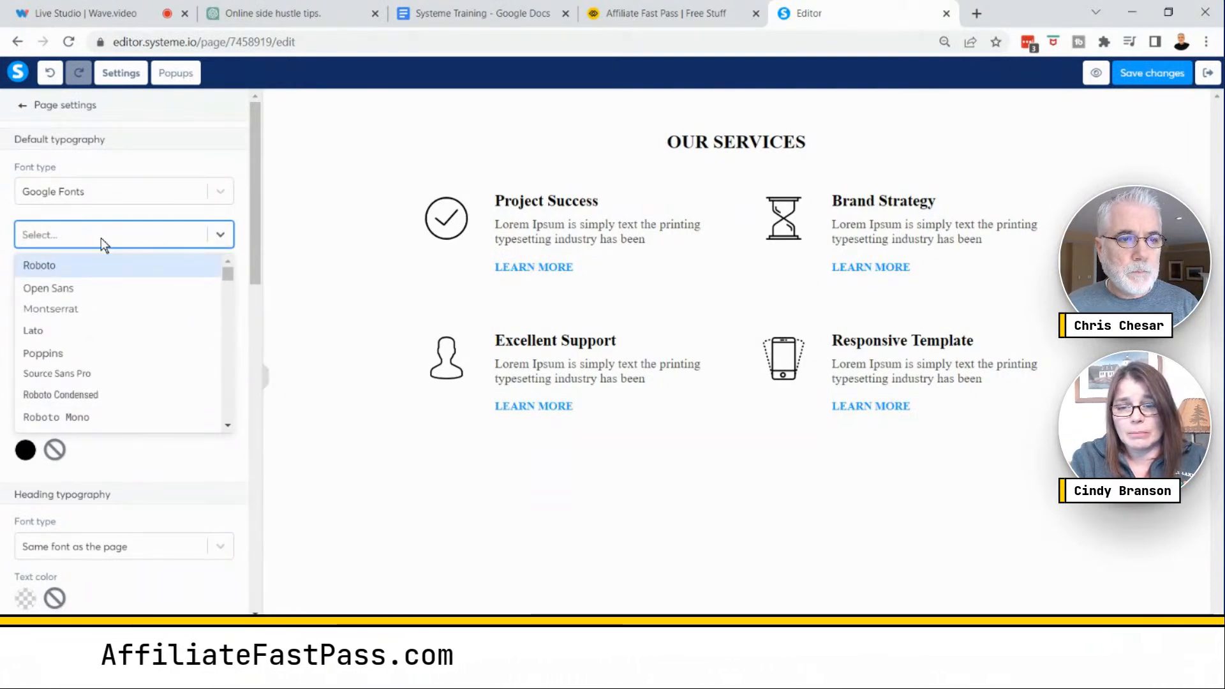
left_click(56, 354)
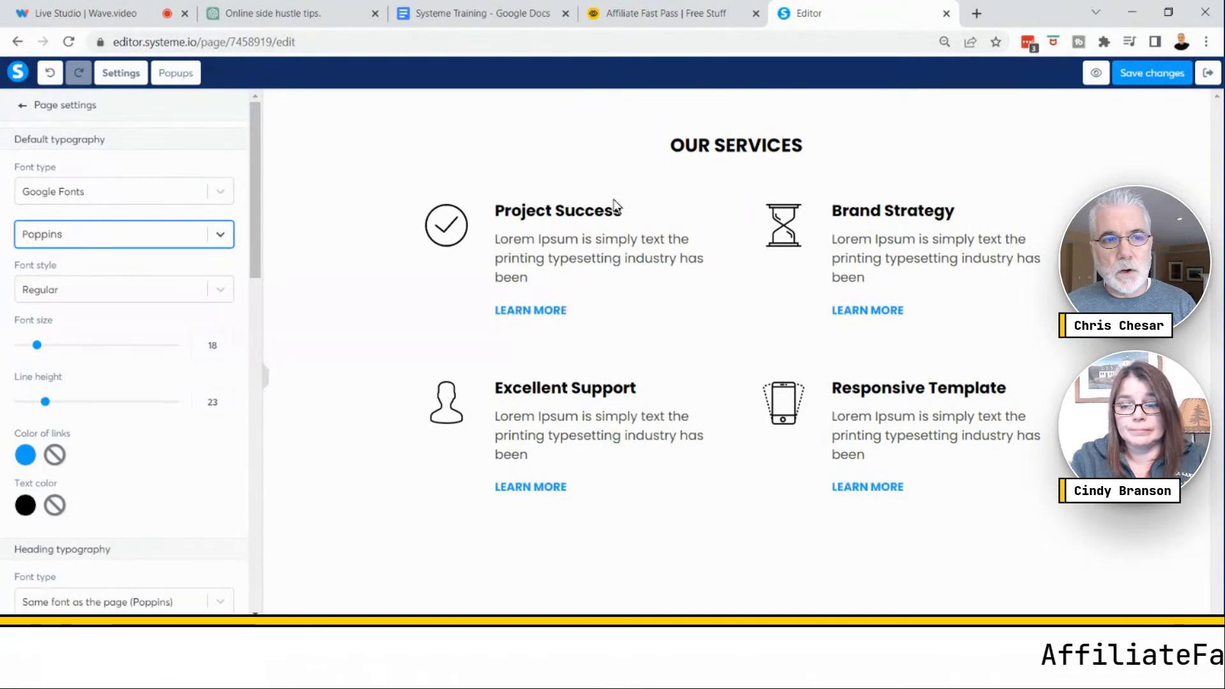
- Try Roboto Mono and Rubik as the default page font before switching back to Poppins
left_click(224, 235)
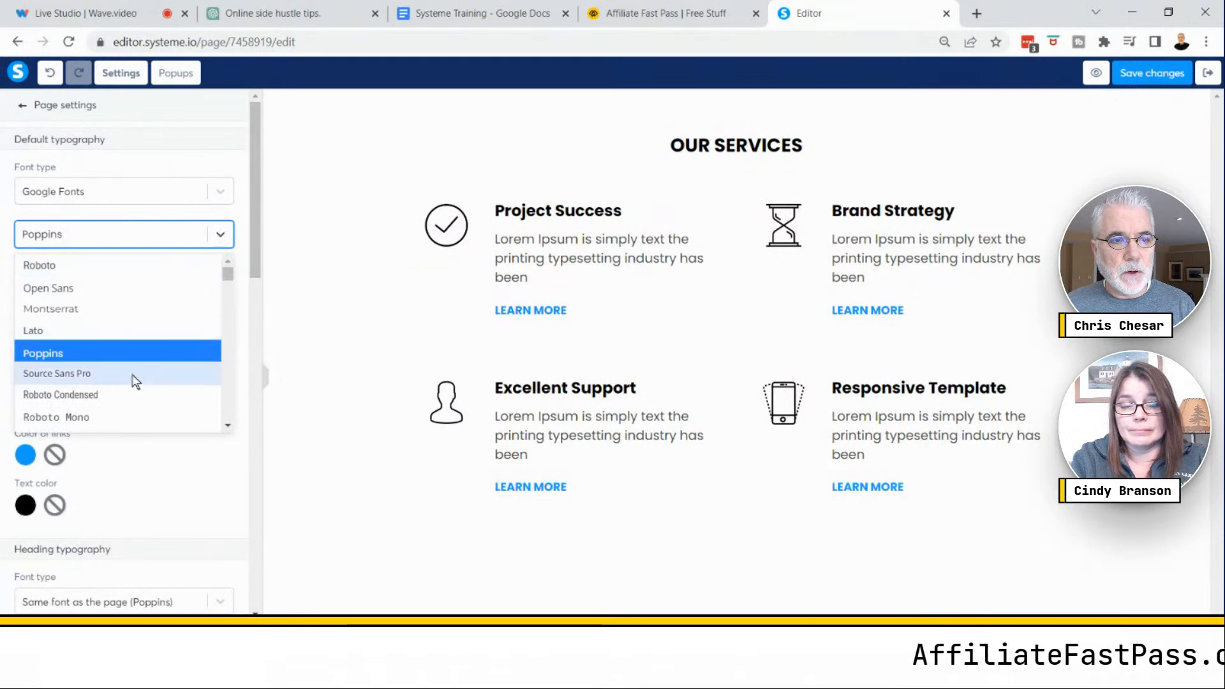
left_click(92, 416)
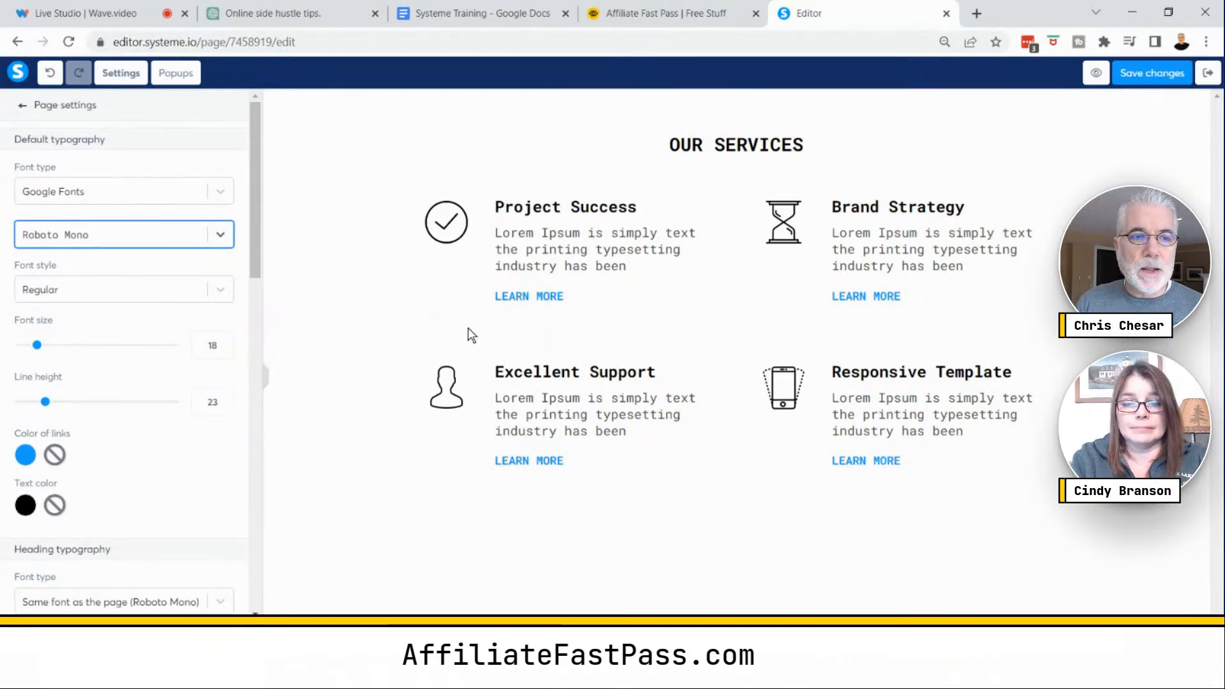
left_click(222, 236)
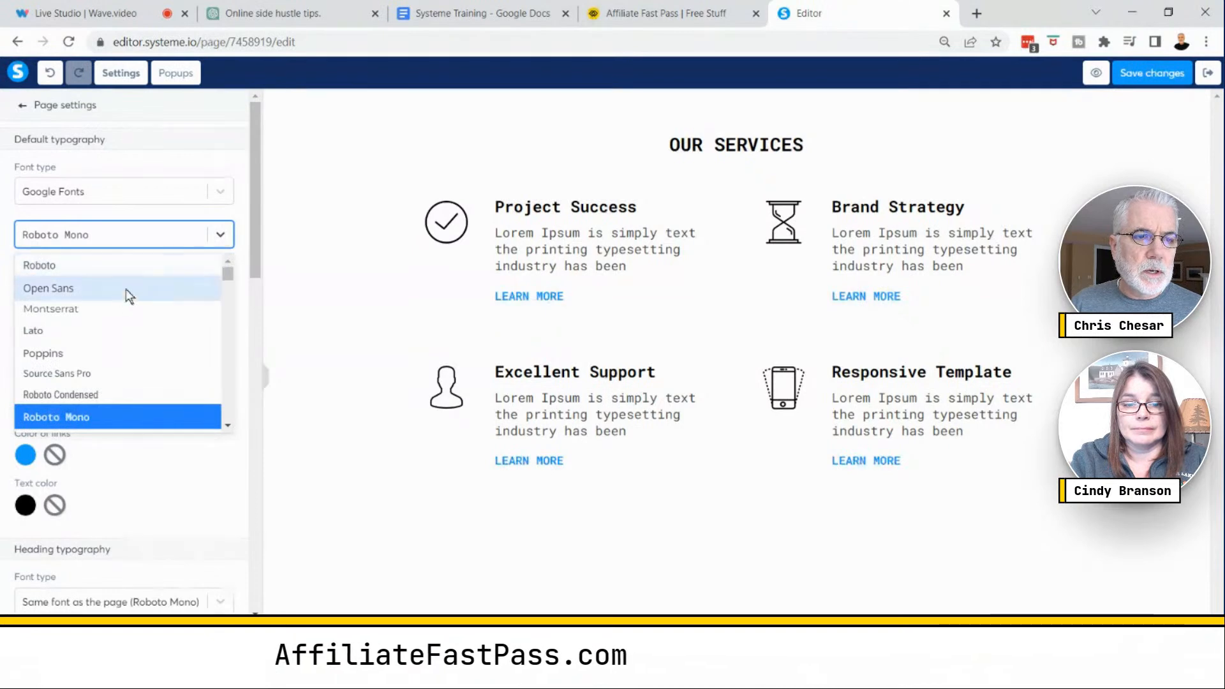
left_click(107, 354)
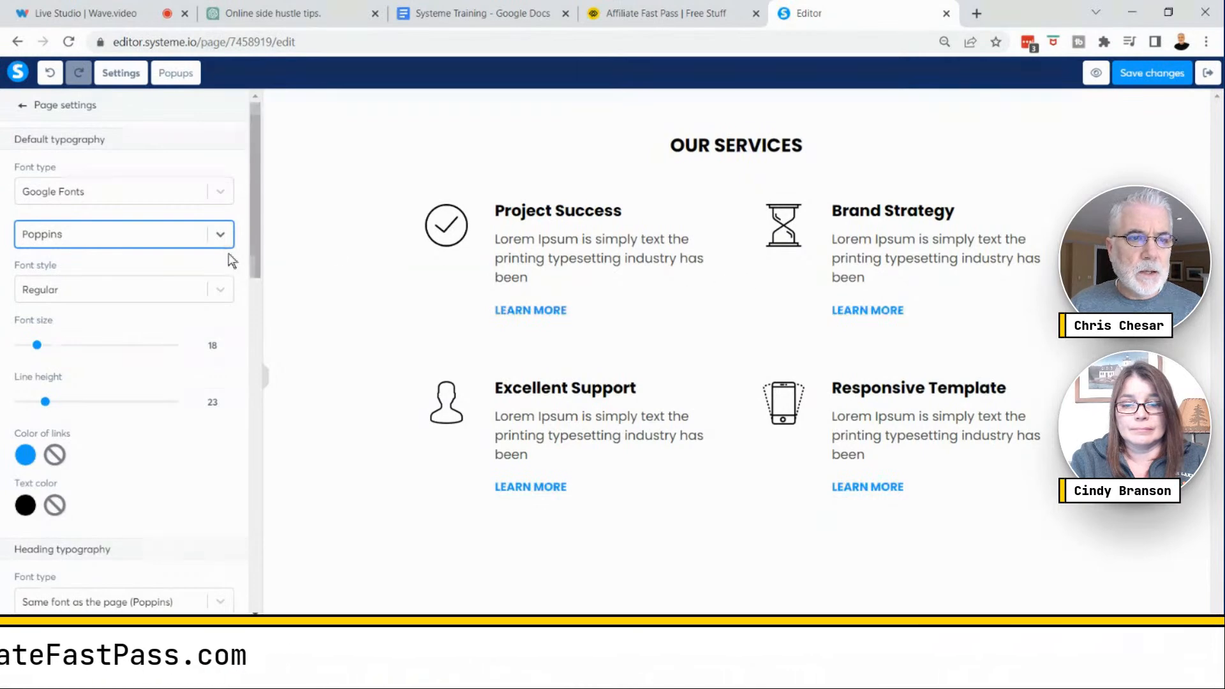
left_click(200, 238)
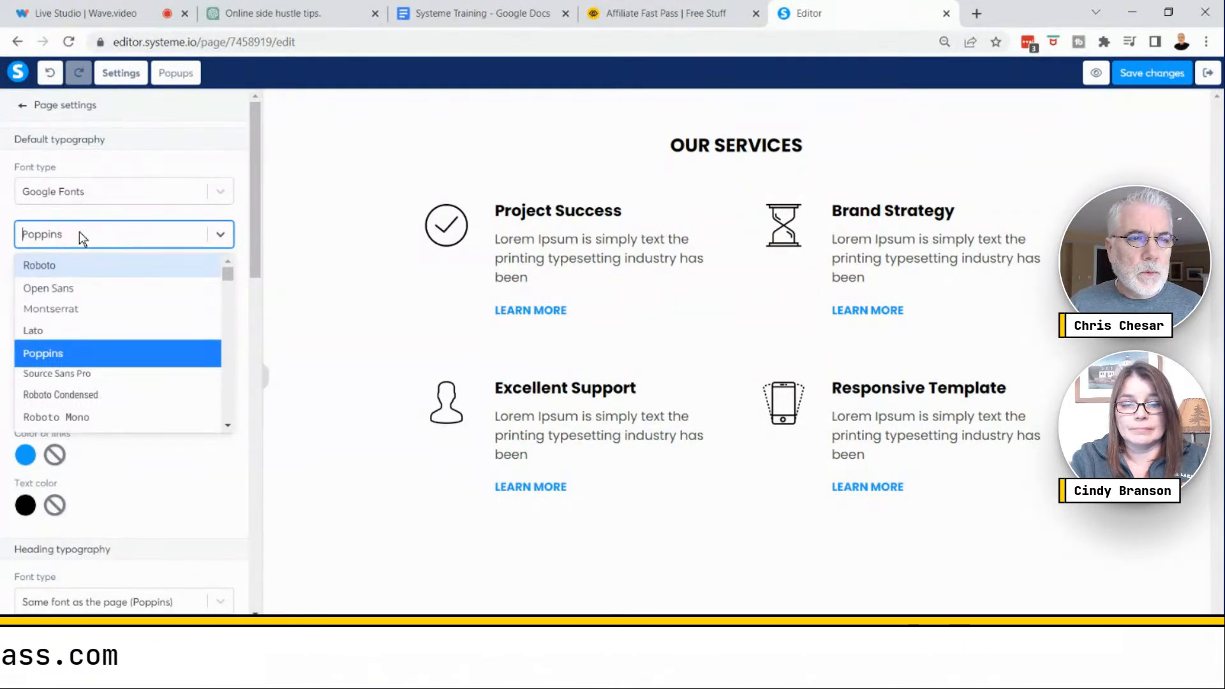
left_click(21, 241)
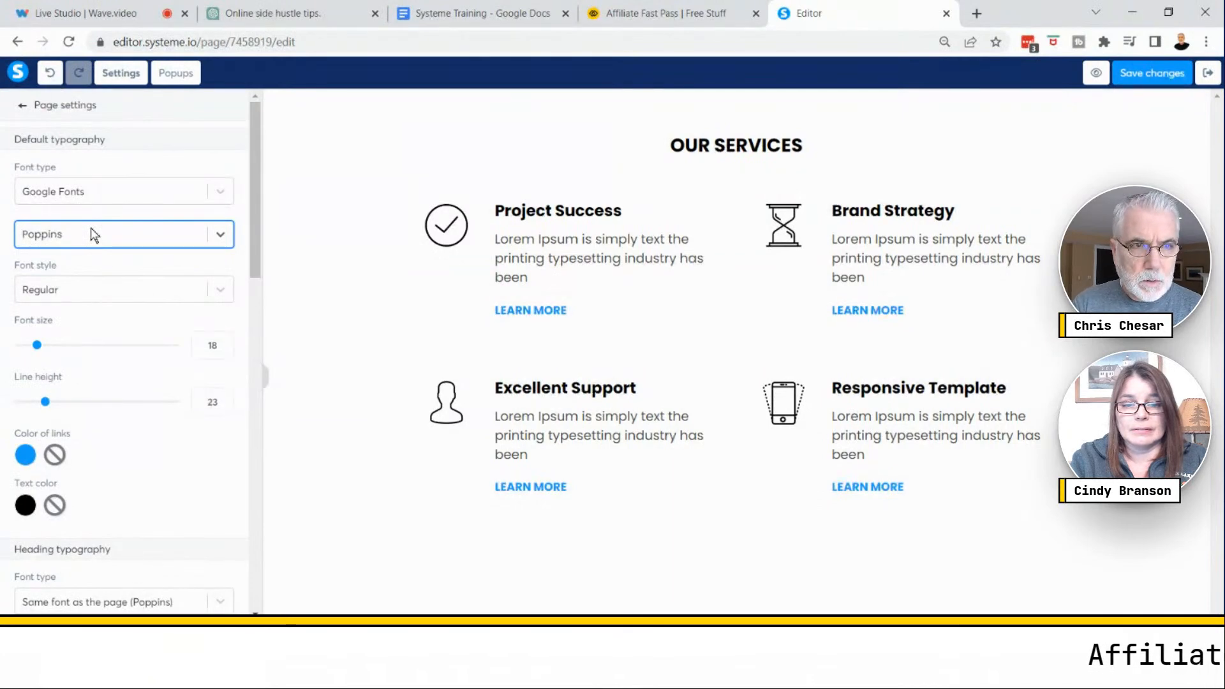
type("R")
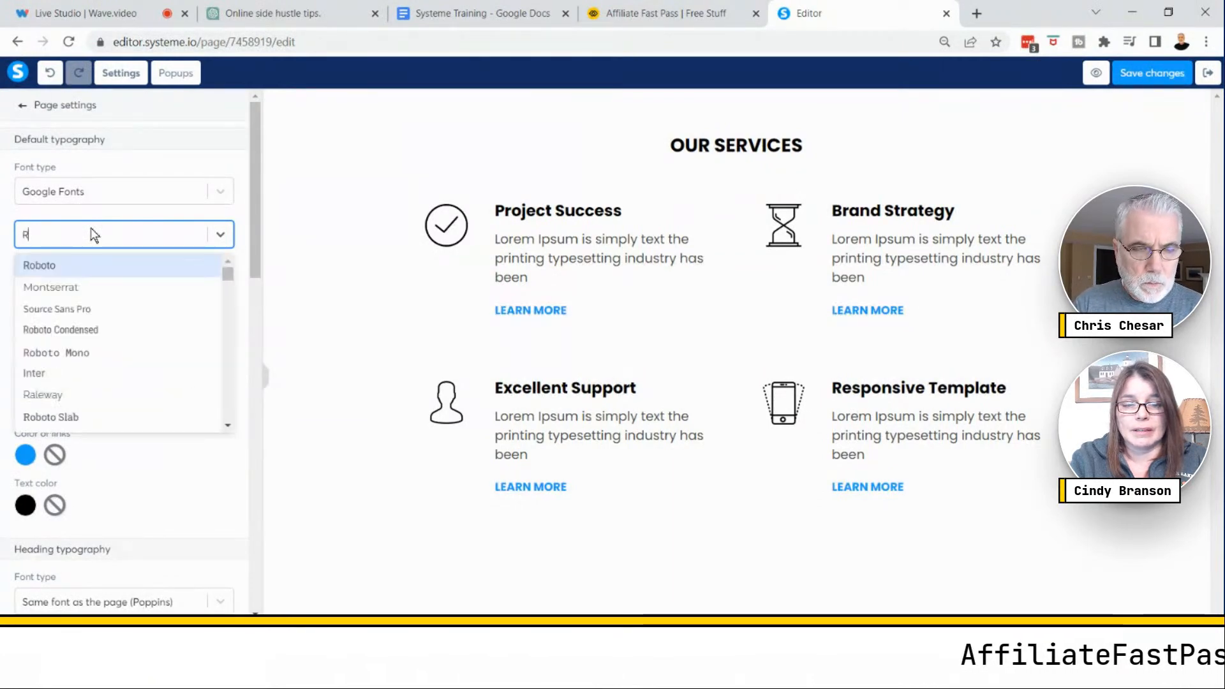
type("u")
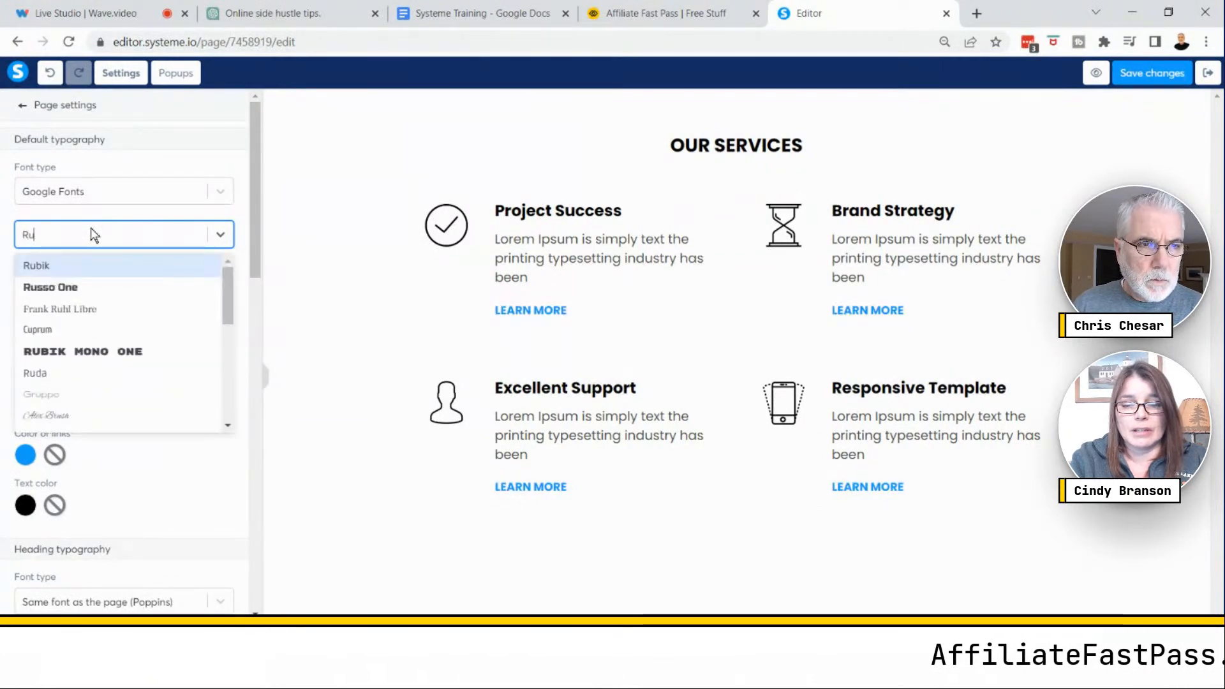
left_click(46, 267)
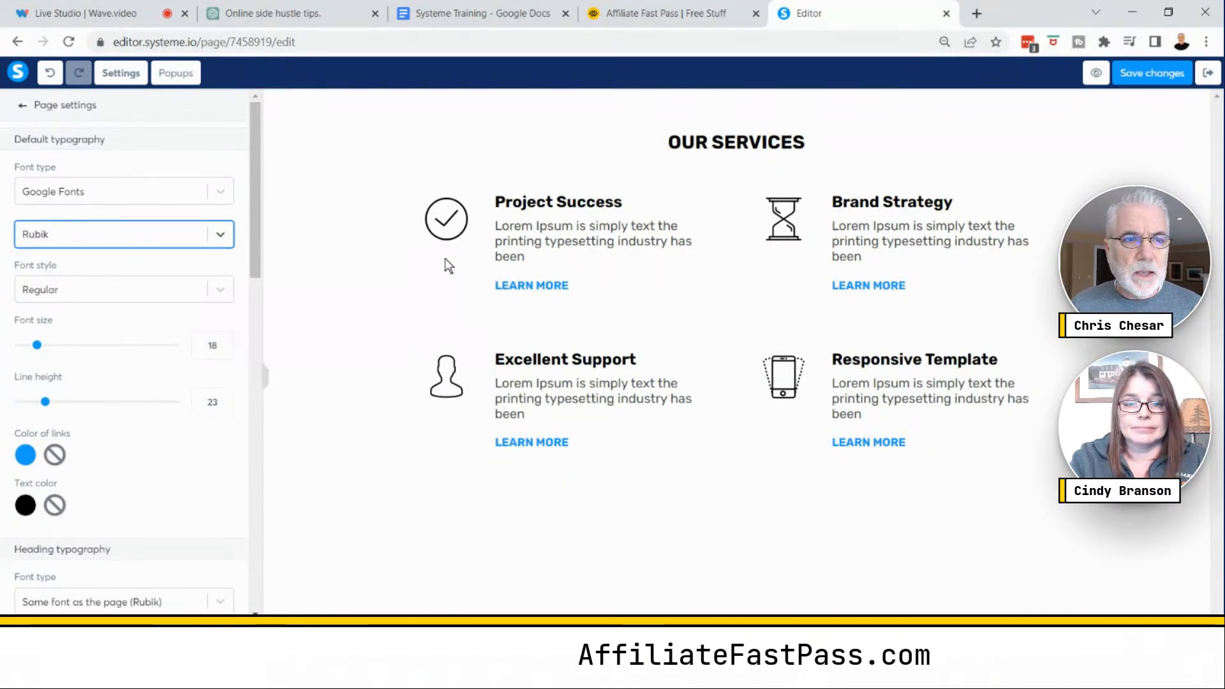
left_click(220, 235)
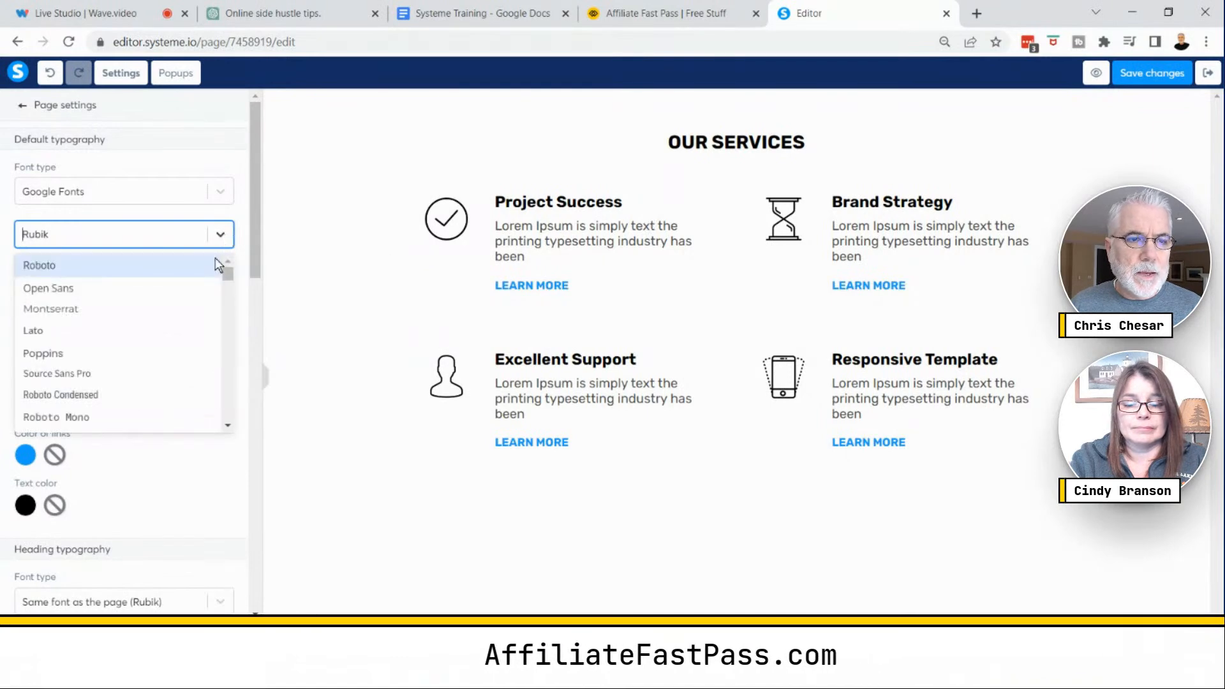
left_click(61, 359)
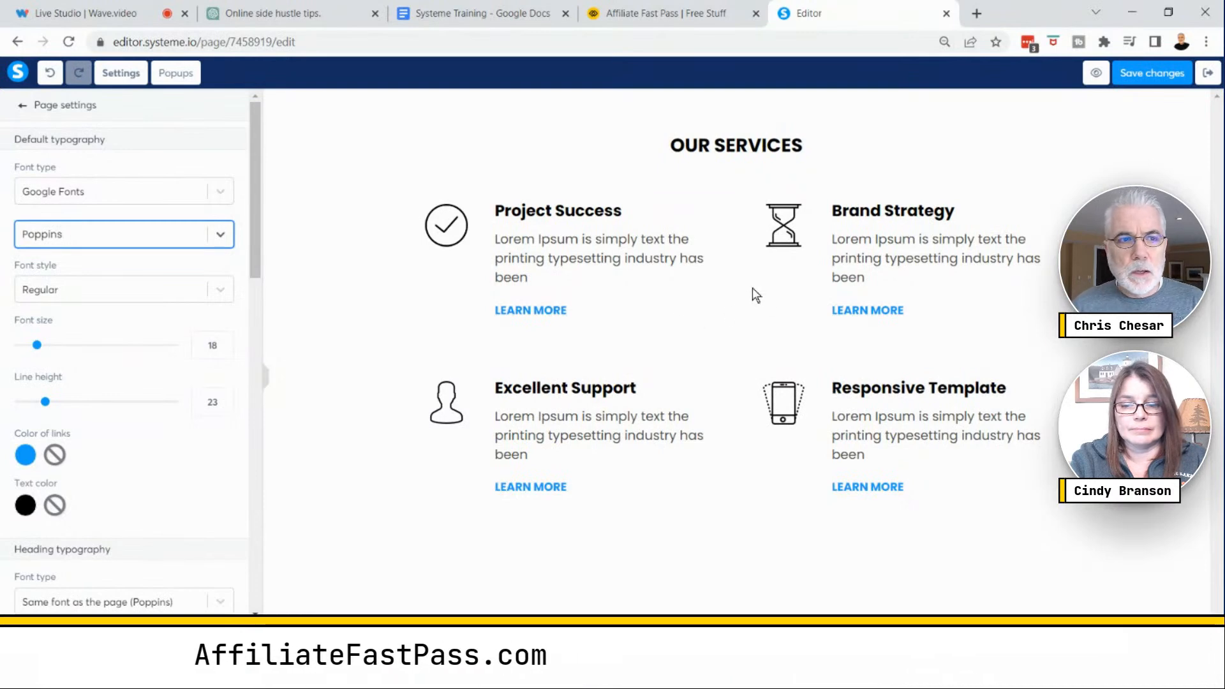
- Save the page changes and delete the Our Services features section from the page
left_click(29, 105)
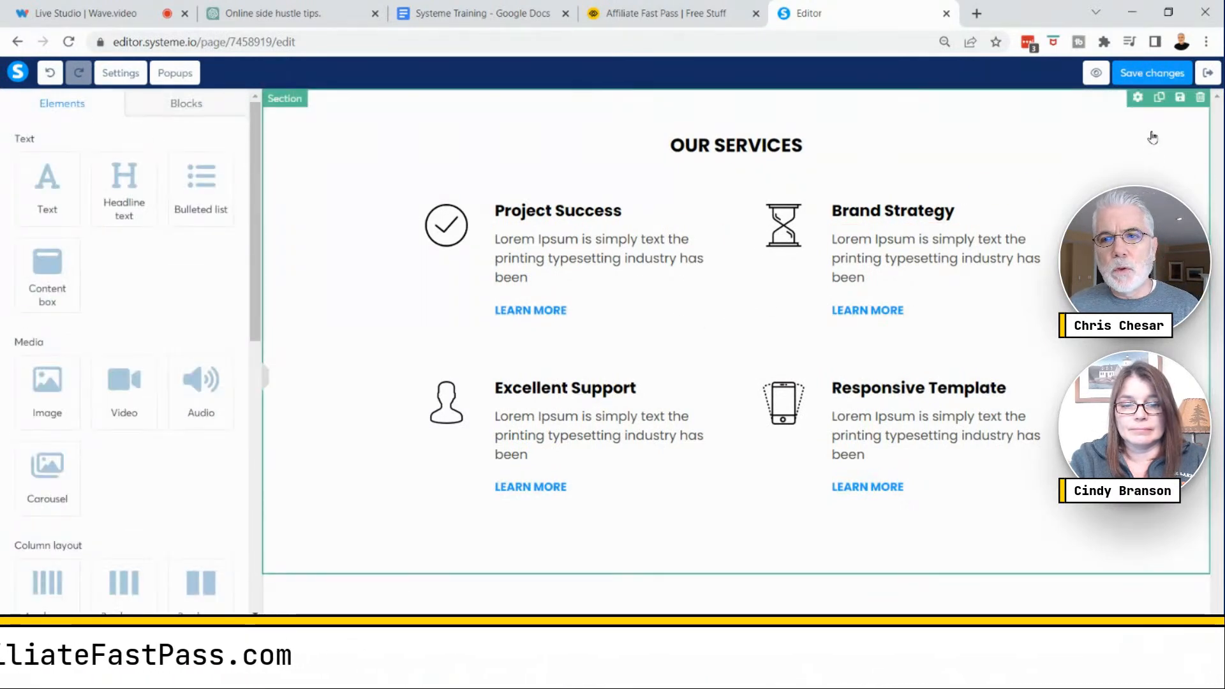
left_click(1140, 75)
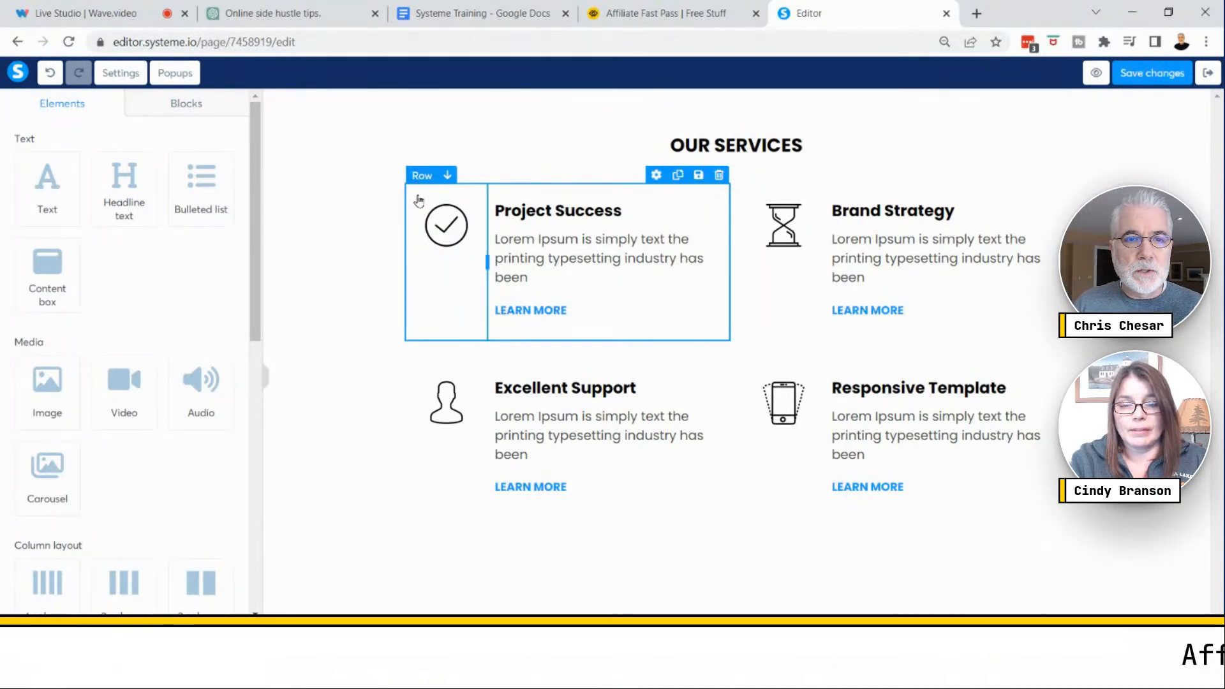
left_click(436, 231)
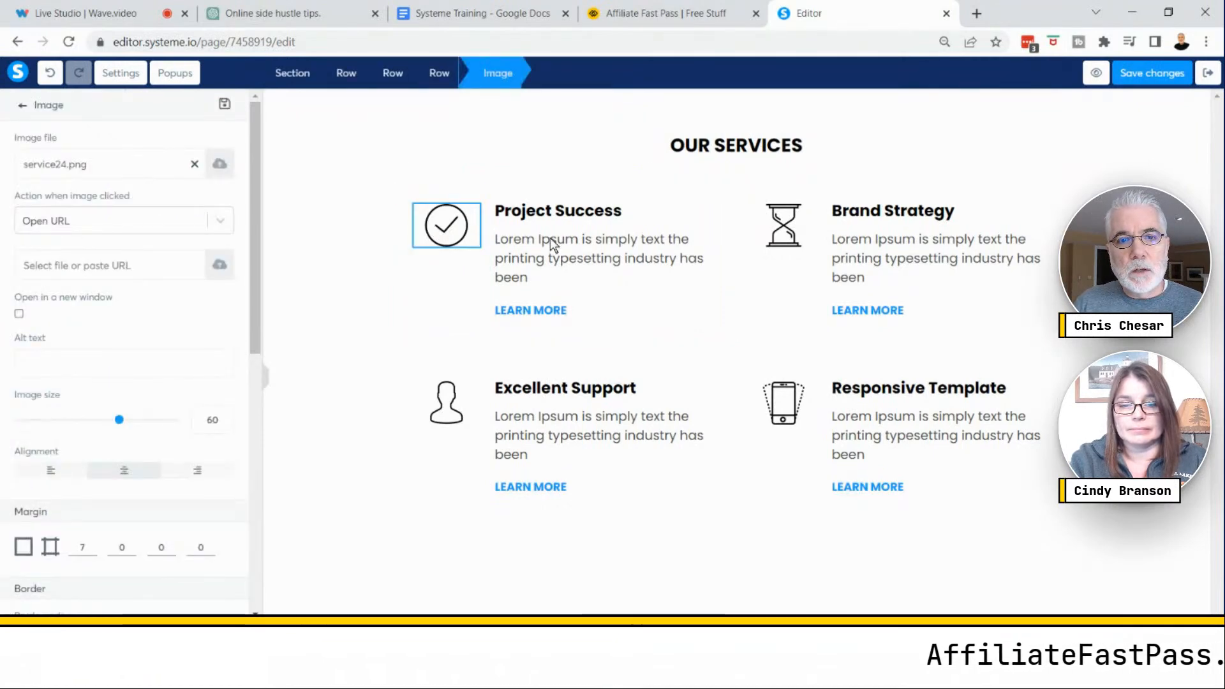
left_click(622, 263)
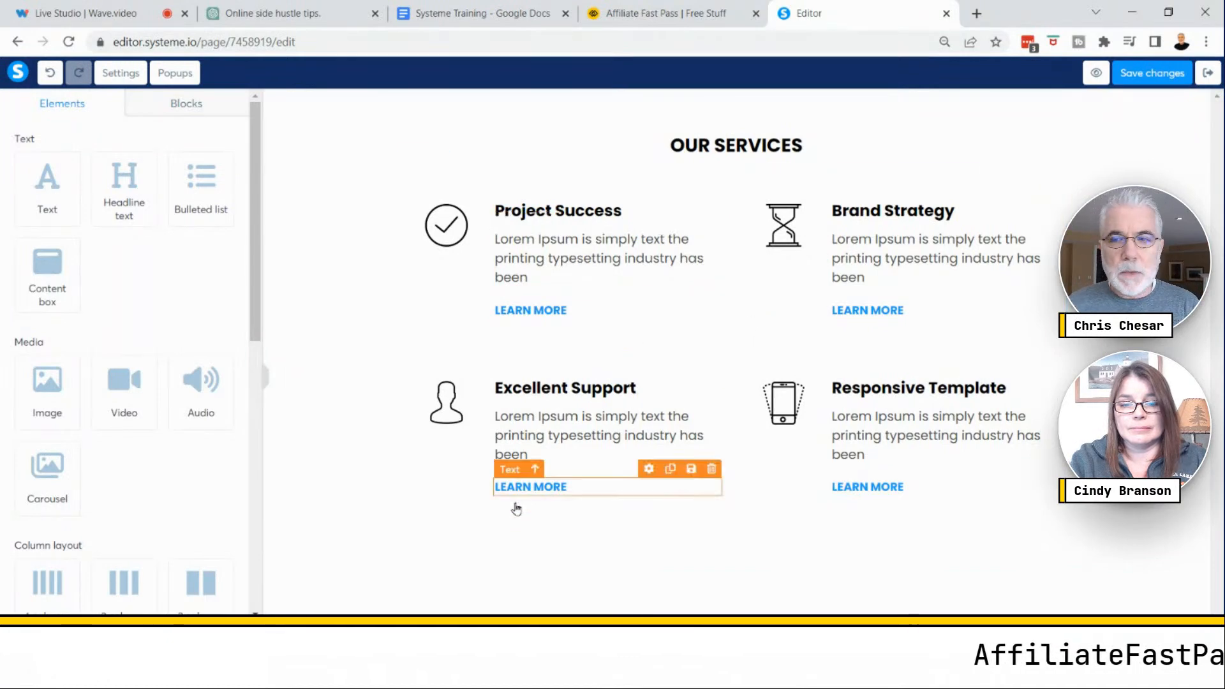
left_click(610, 566)
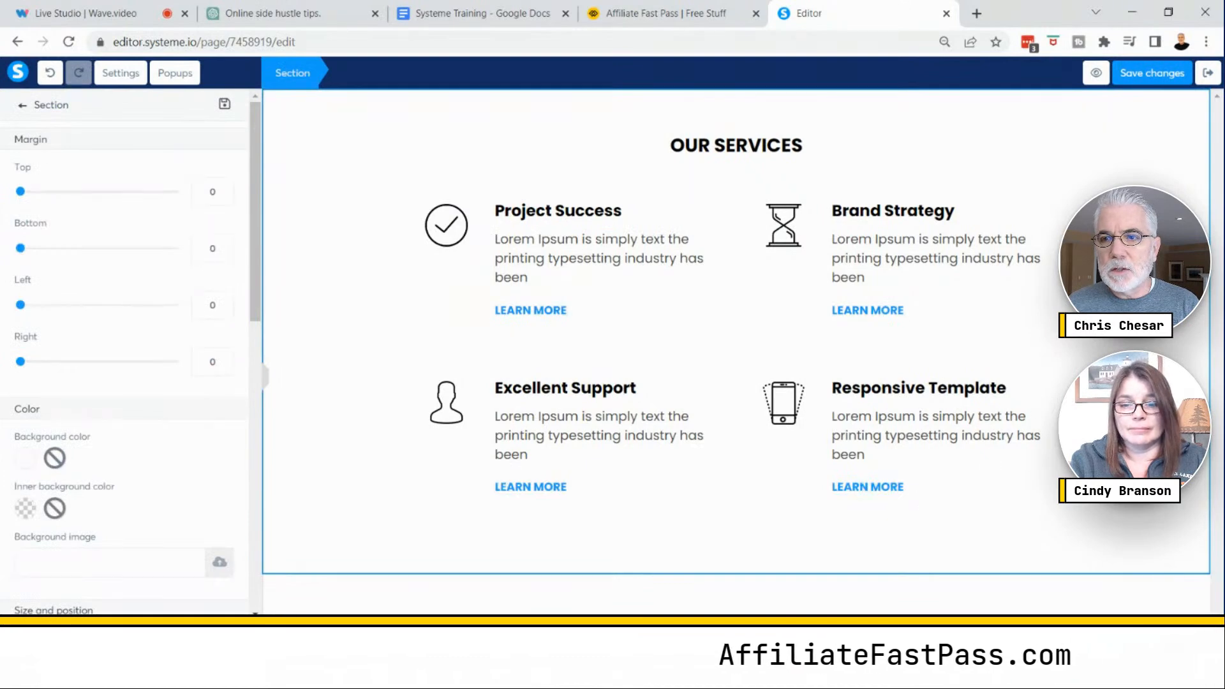
left_click(1167, 185)
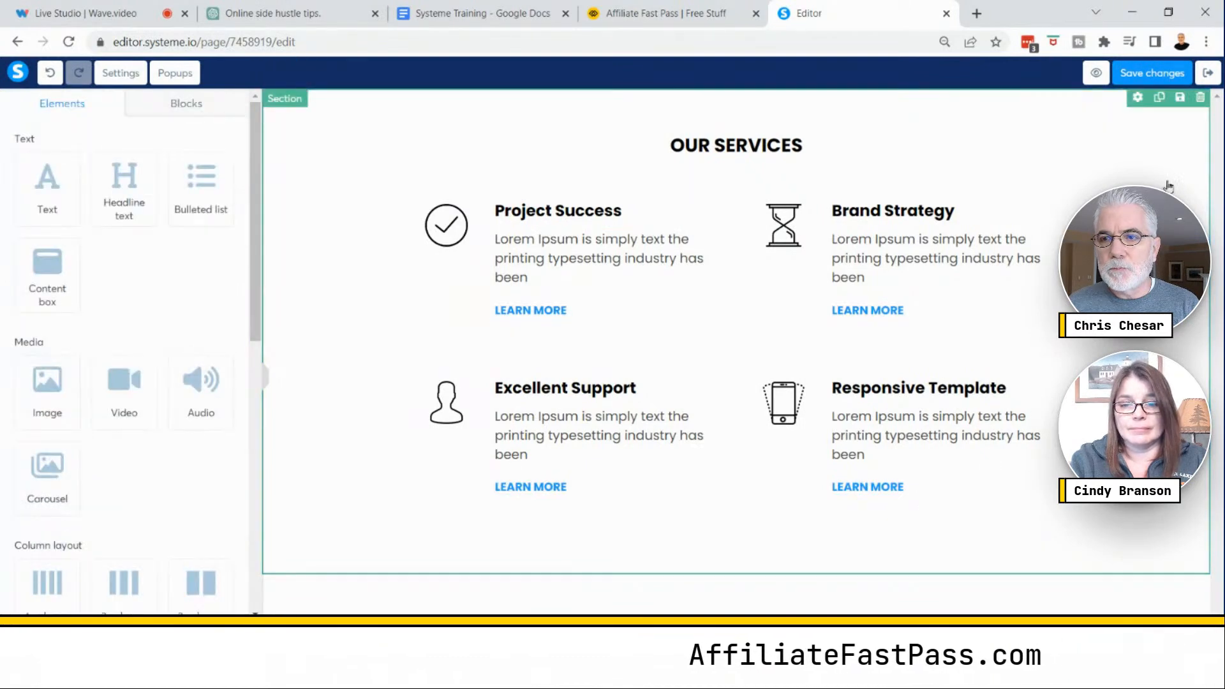
left_click(1200, 99)
left_click(696, 143)
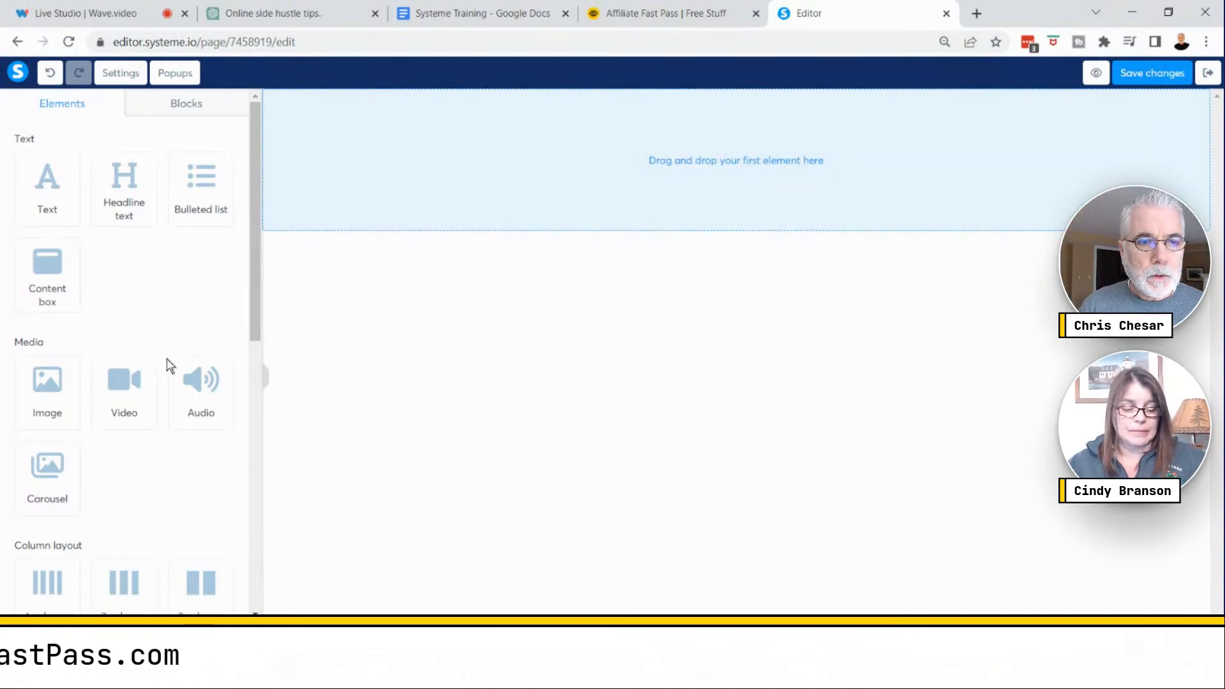
- Add a four-column row to the empty page and narrow its first column
left_click_drag(258, 317, 265, 400)
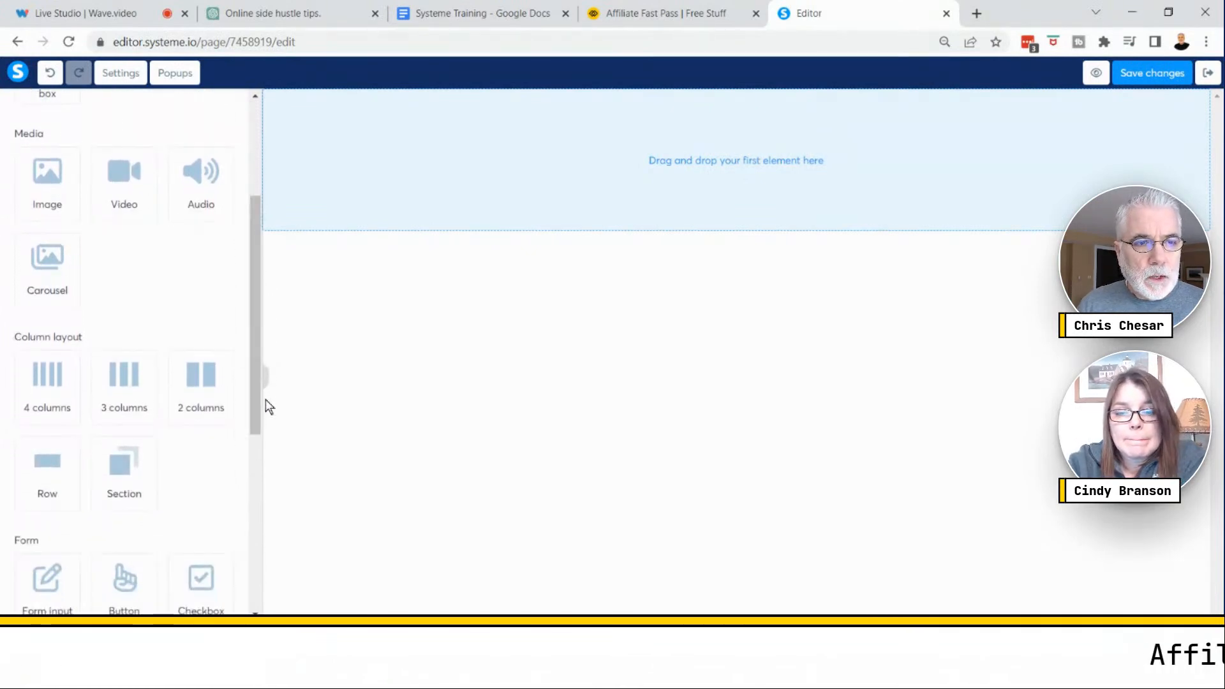
left_click(53, 387)
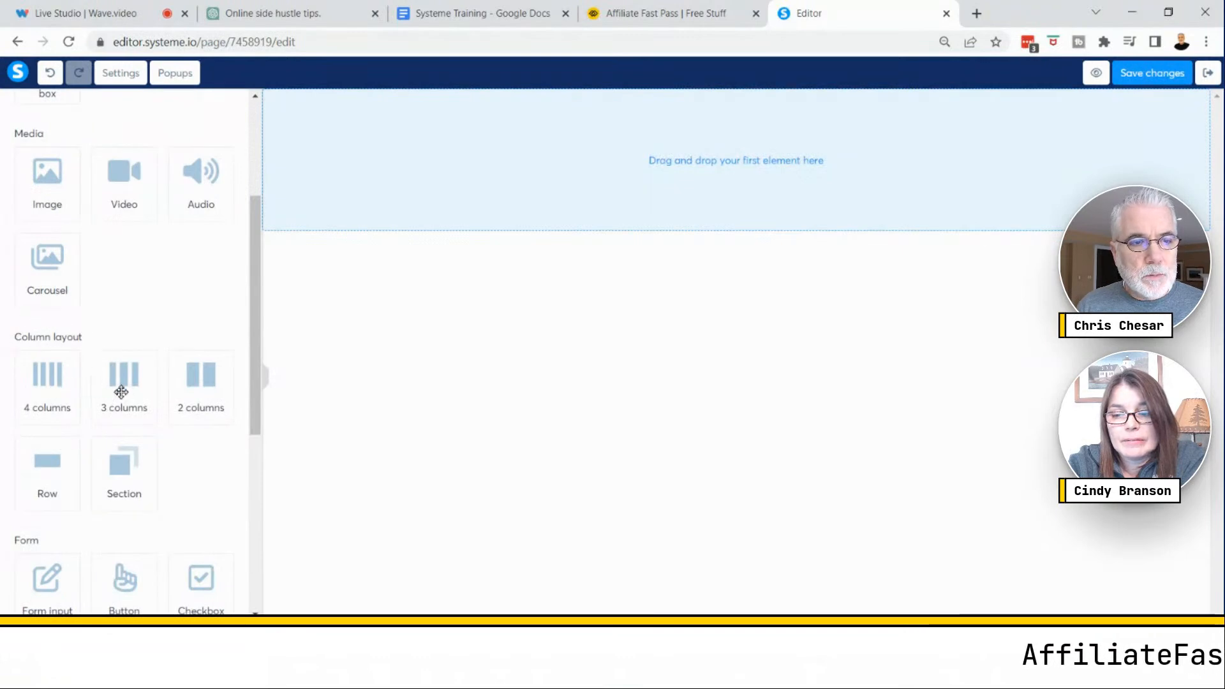
left_click_drag(47, 381, 717, 163)
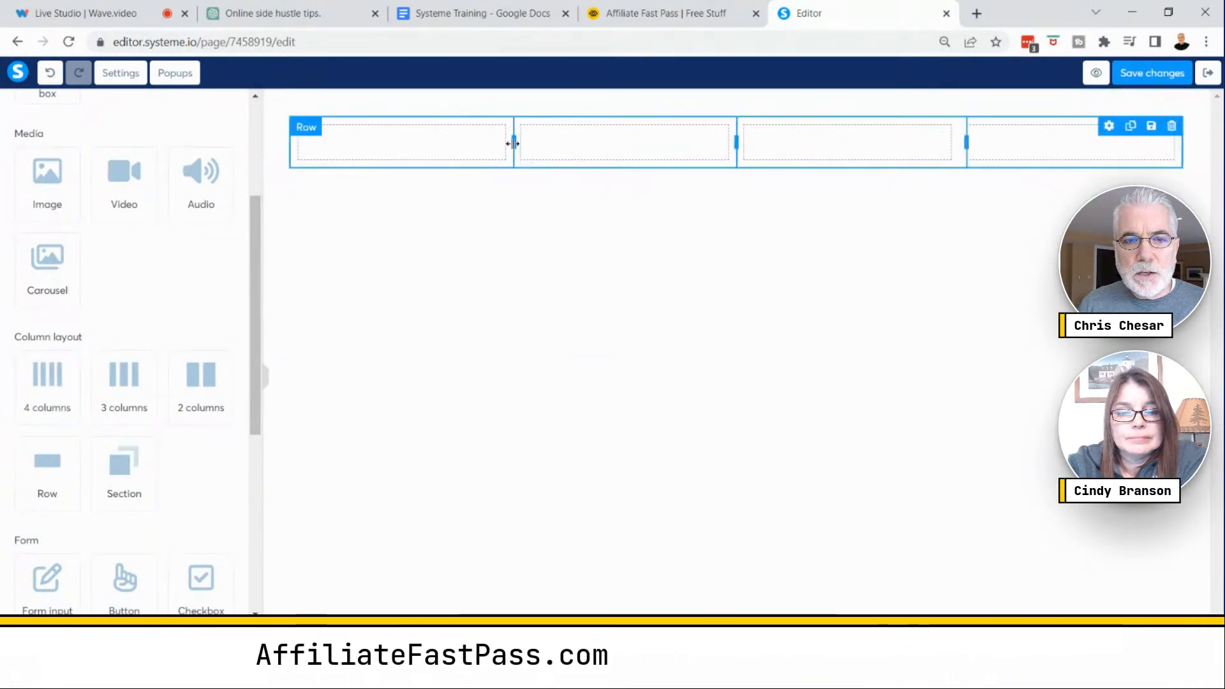
left_click_drag(513, 142, 438, 142)
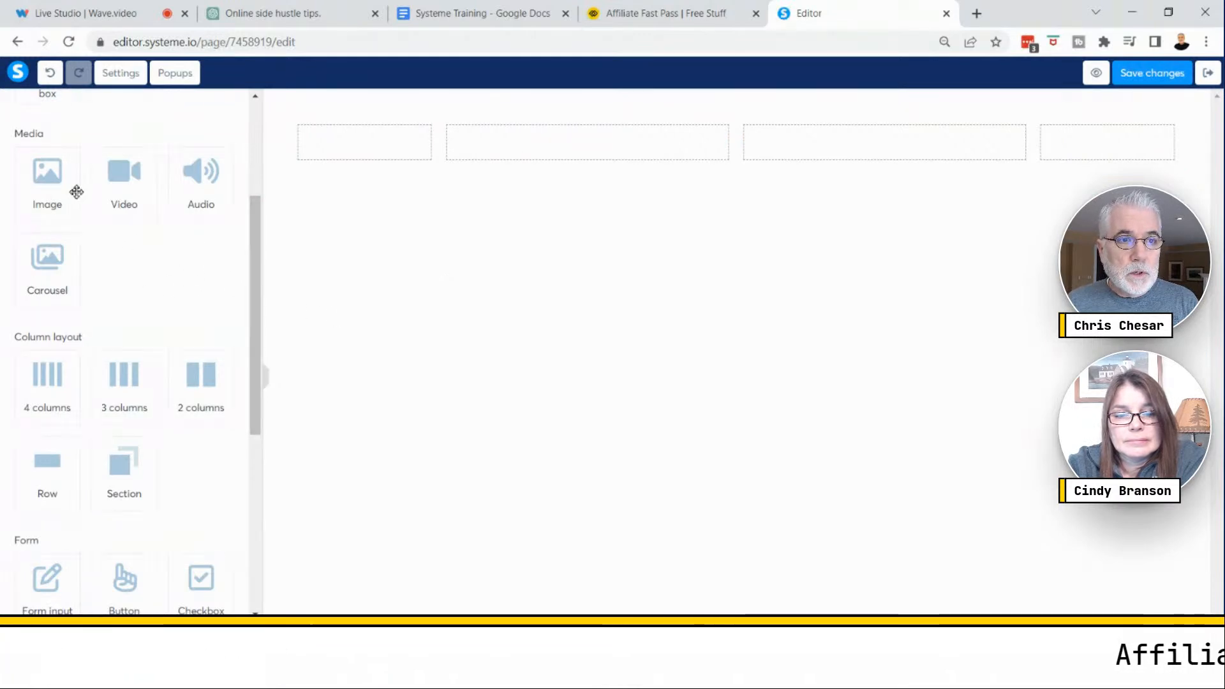
- Place an Image element into the row's second column and select the row
left_click_drag(43, 179, 556, 146)
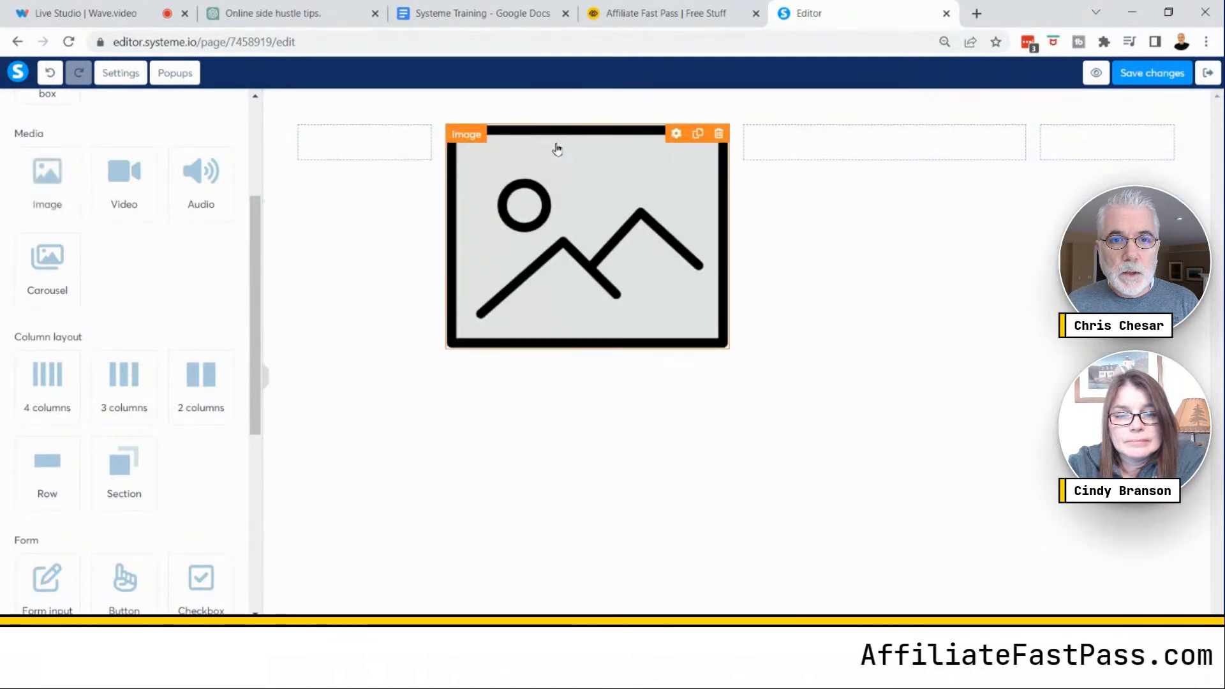
left_click(832, 152)
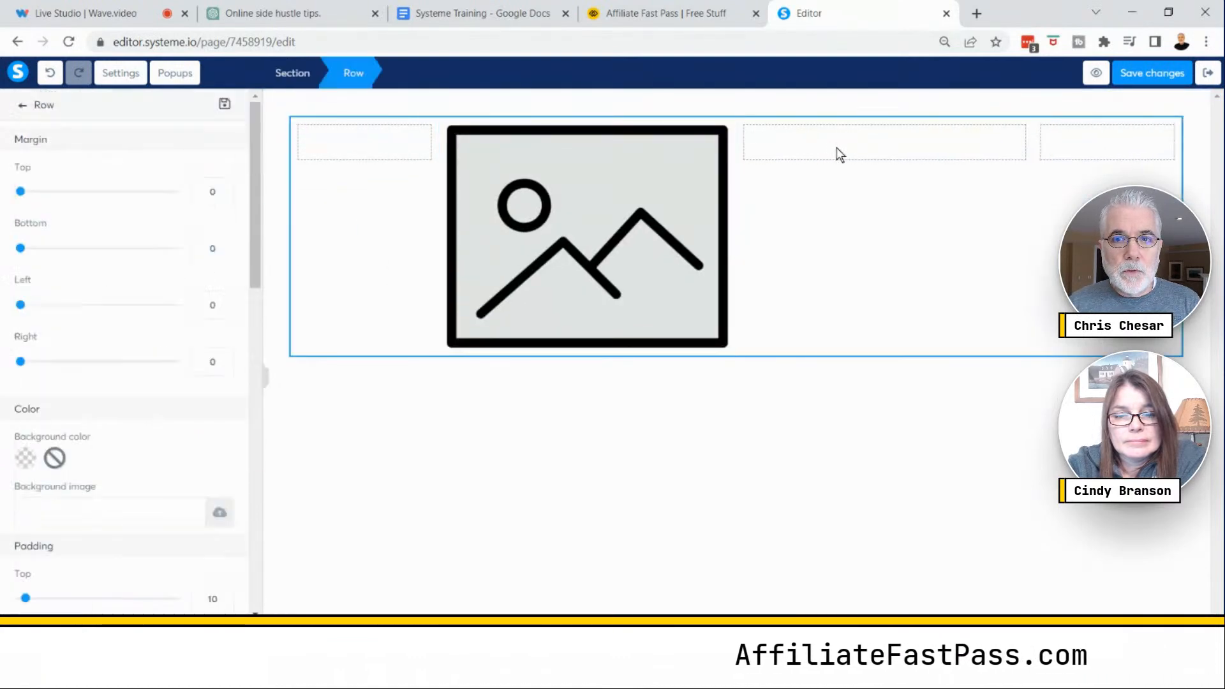
- Add a Text element to the row's third column, beside the image
left_click(28, 104)
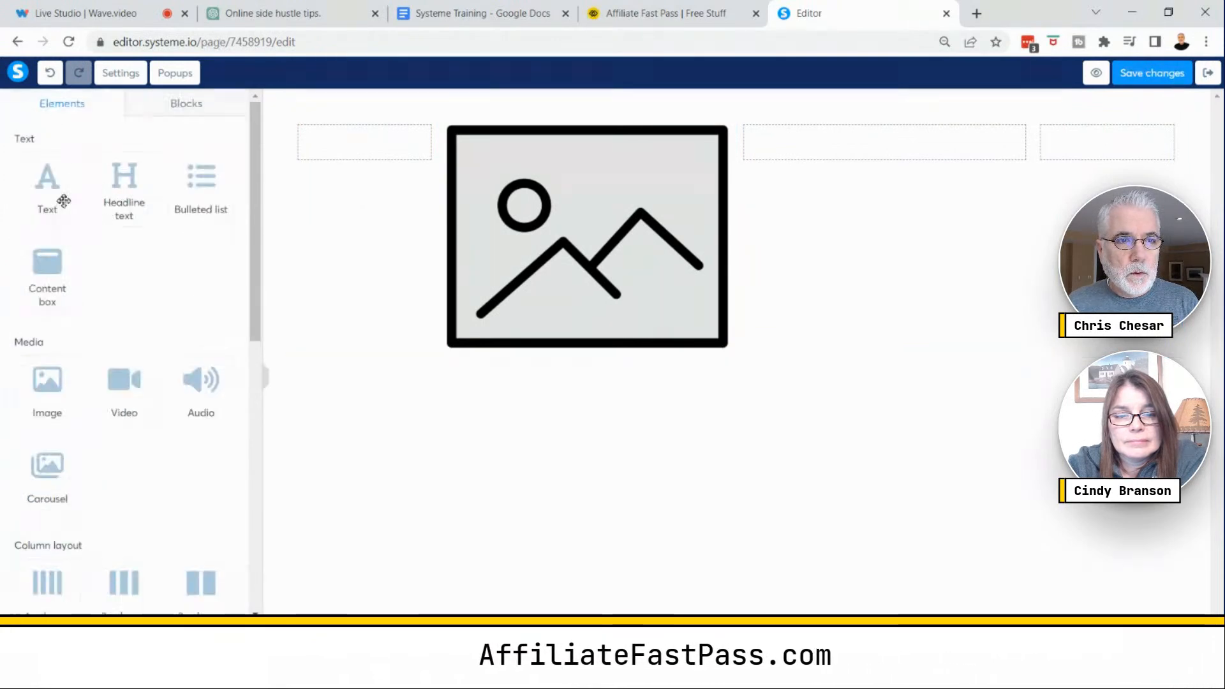
left_click_drag(62, 206, 886, 162)
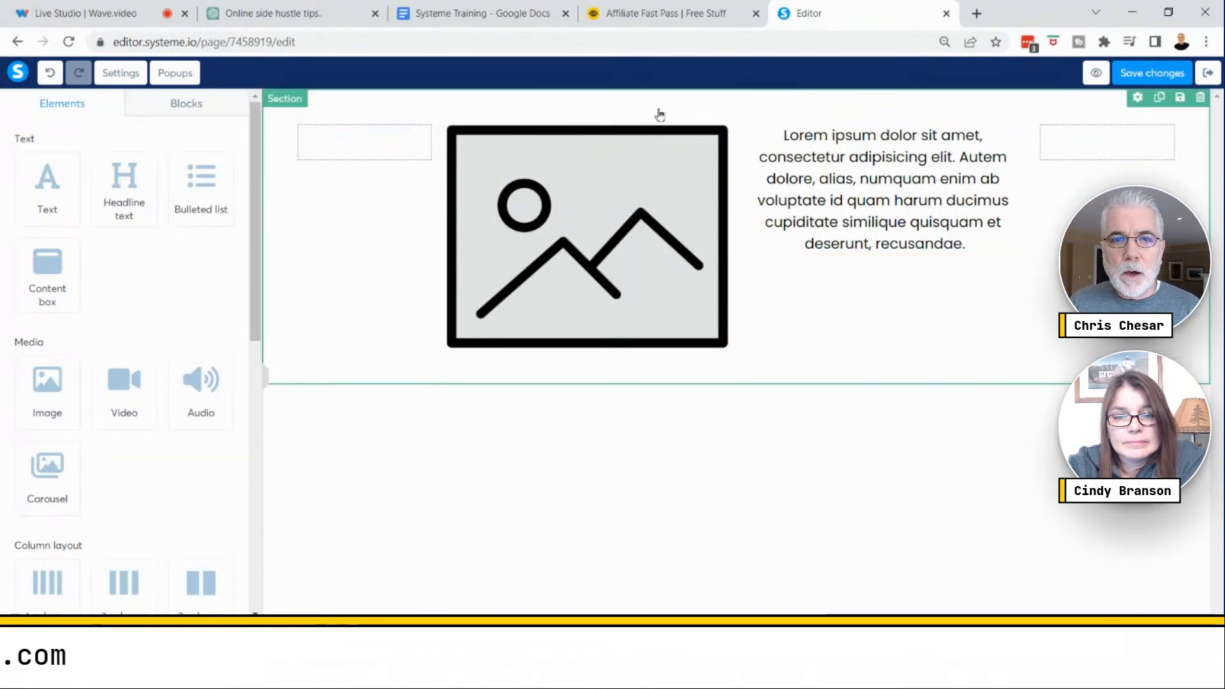
- Upload the photo Untitleddesign2.png from the computer and insert it as the image element's file
left_click(601, 231)
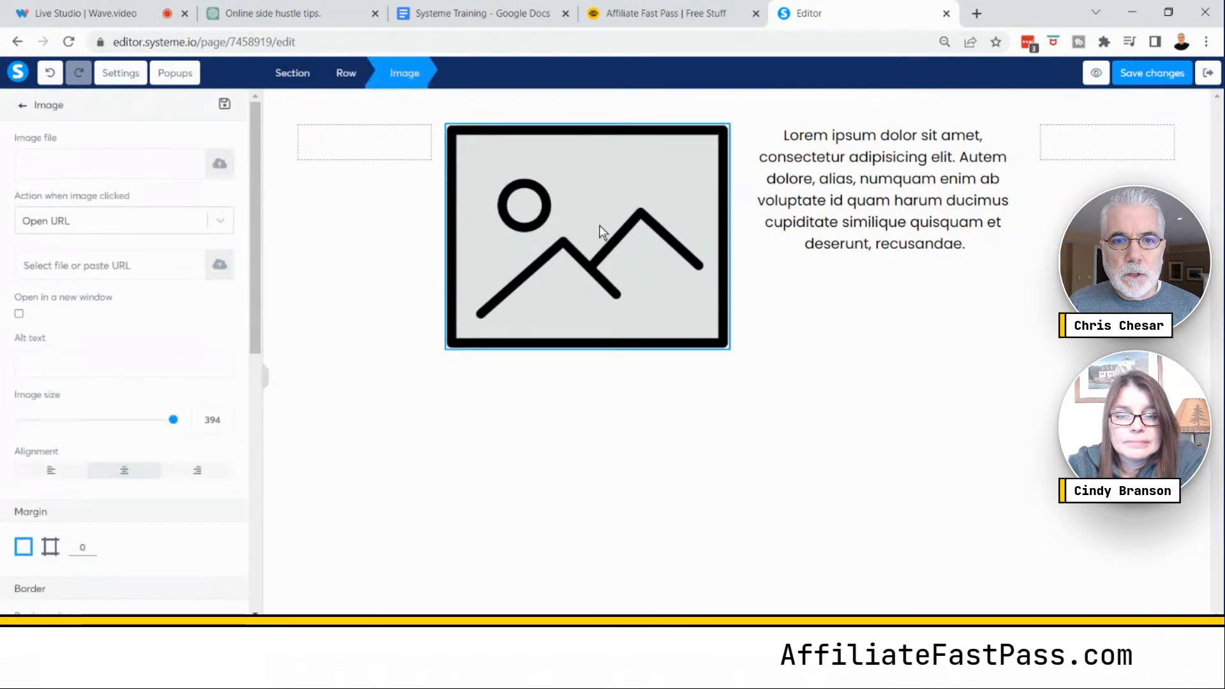
left_click(601, 231)
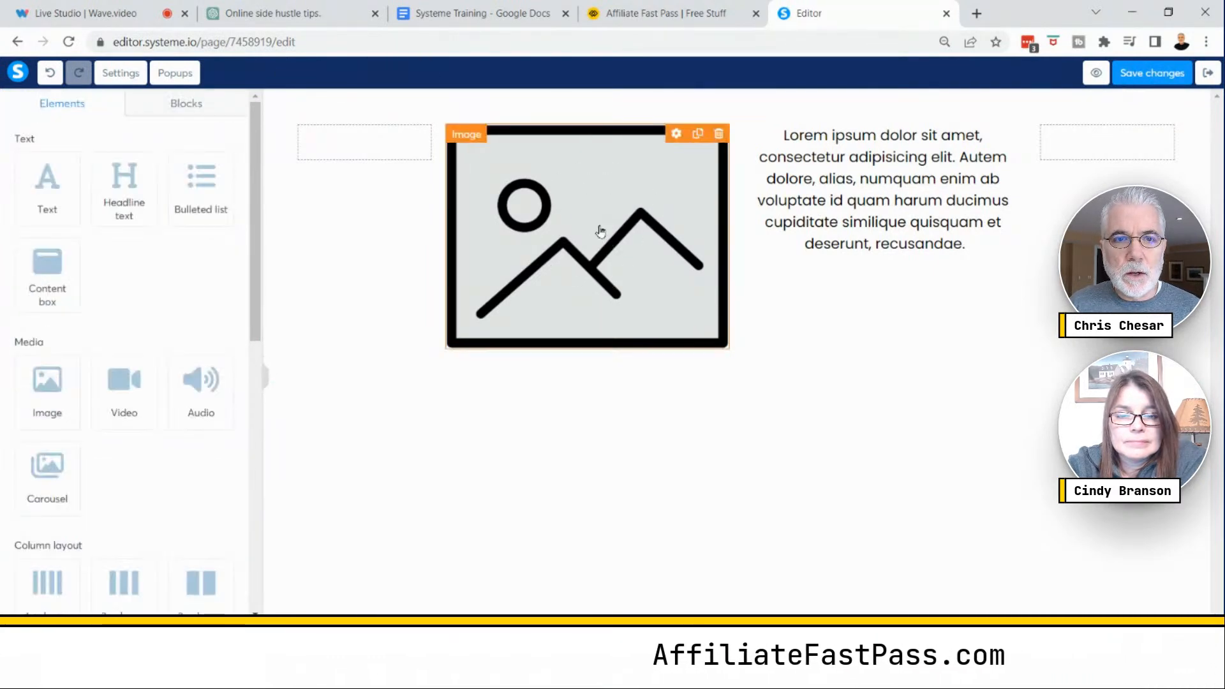
left_click(600, 231)
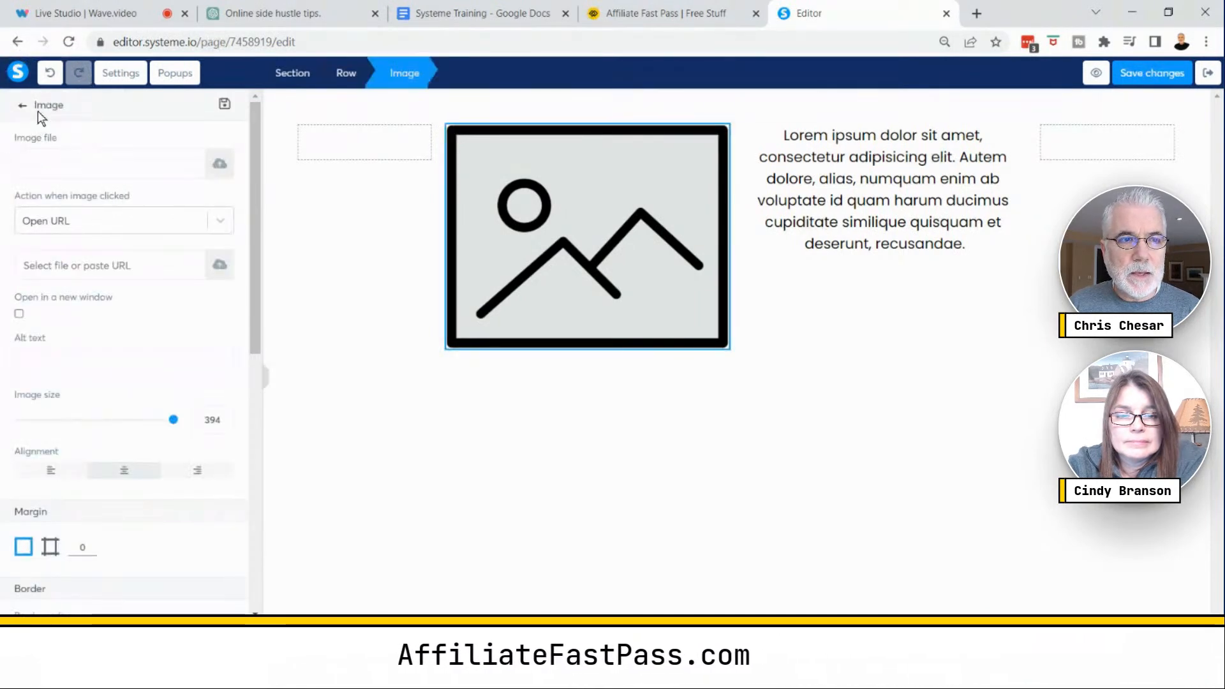
left_click(219, 167)
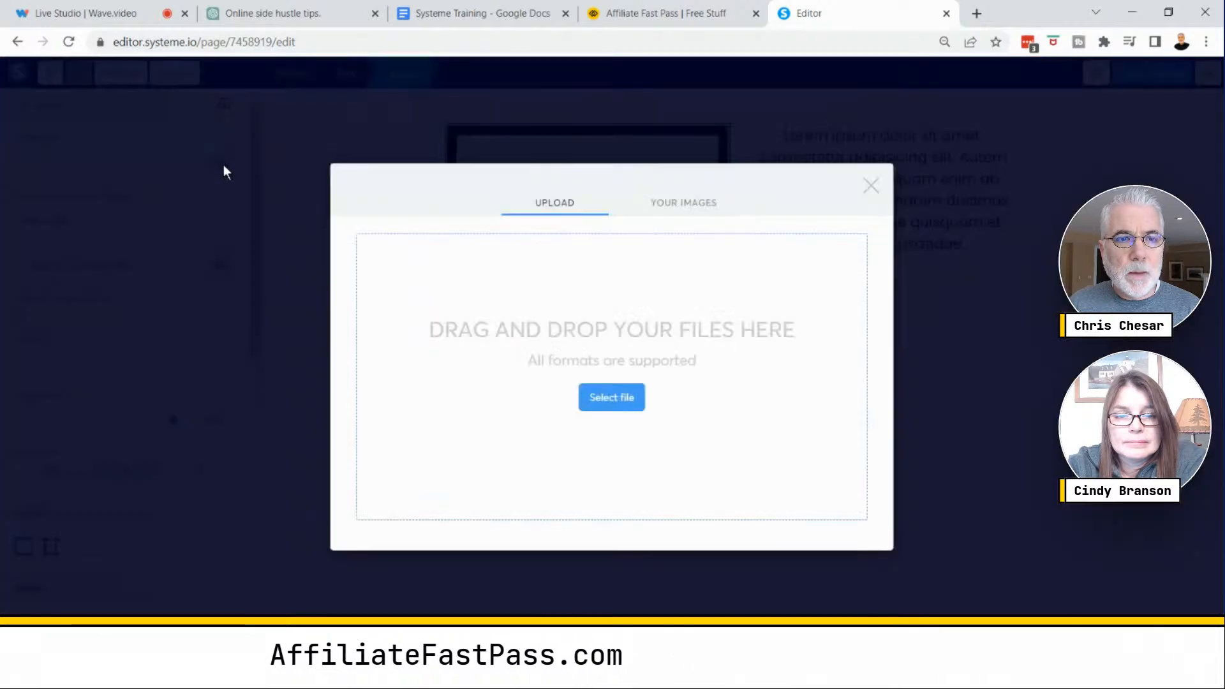
left_click(675, 204)
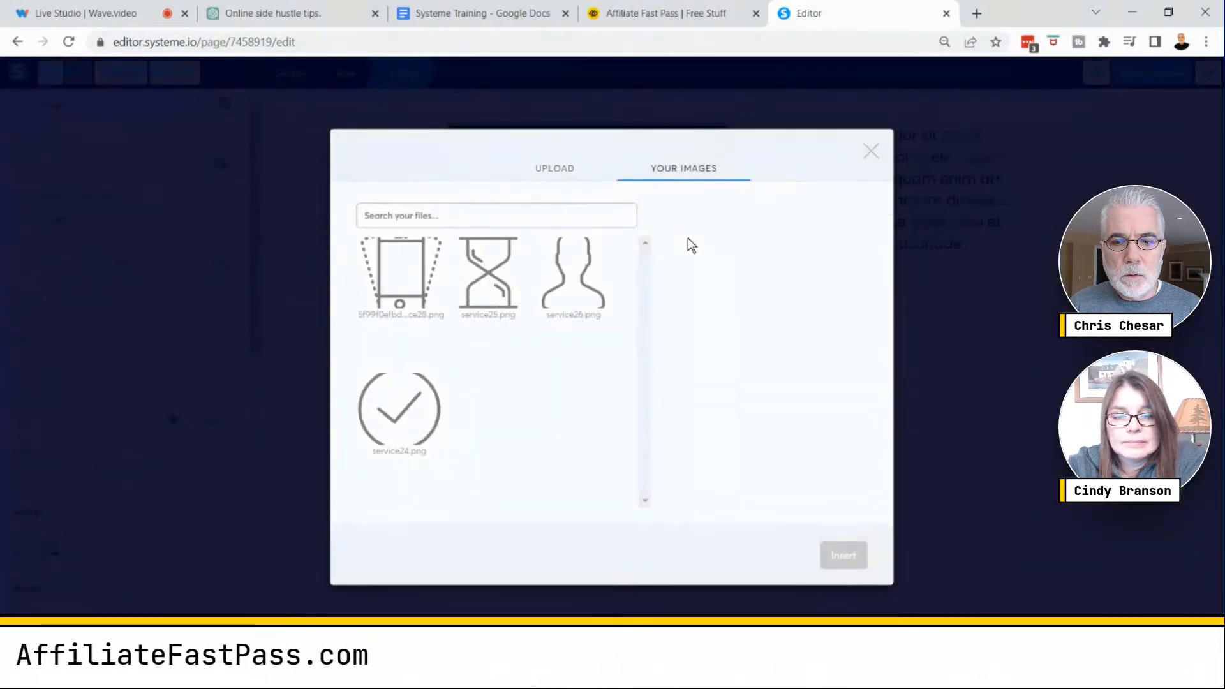
left_click(542, 171)
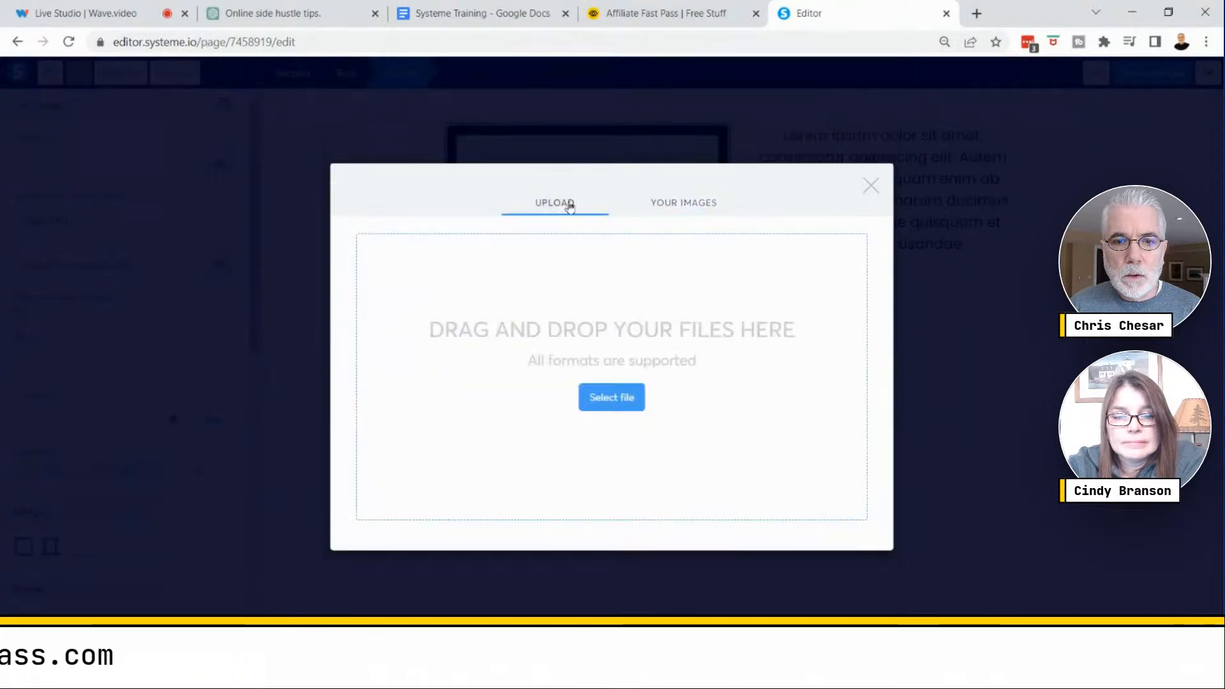
left_click(615, 398)
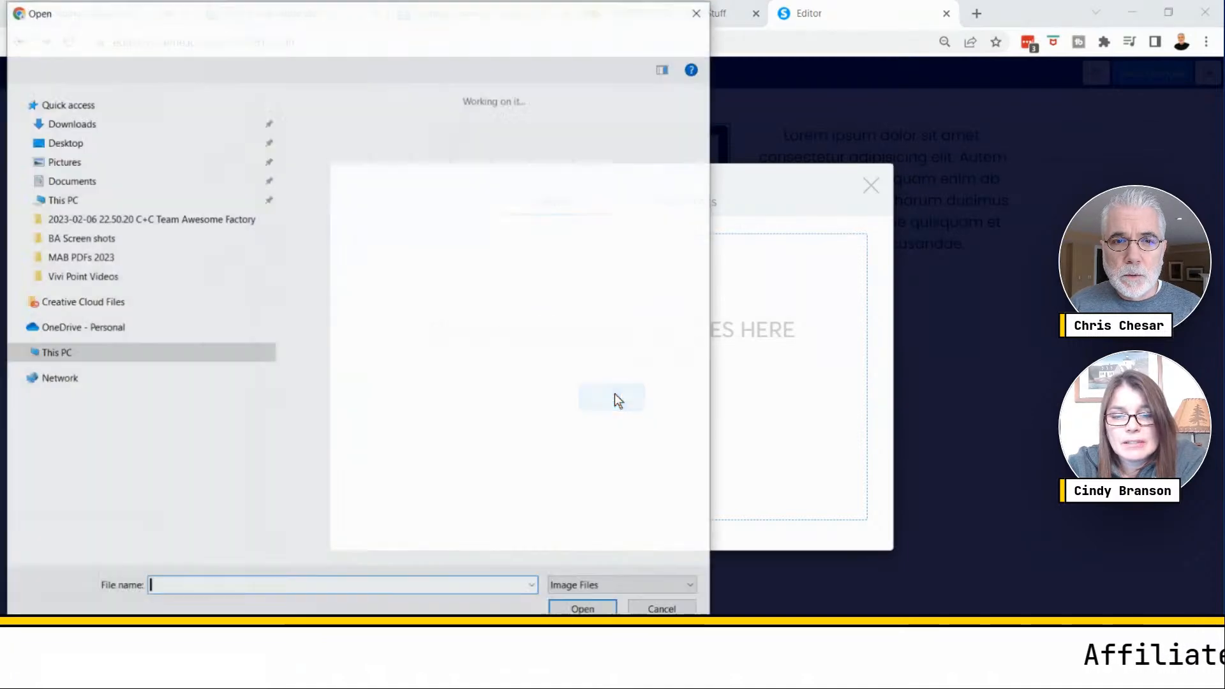
left_click(472, 167)
left_click(583, 609)
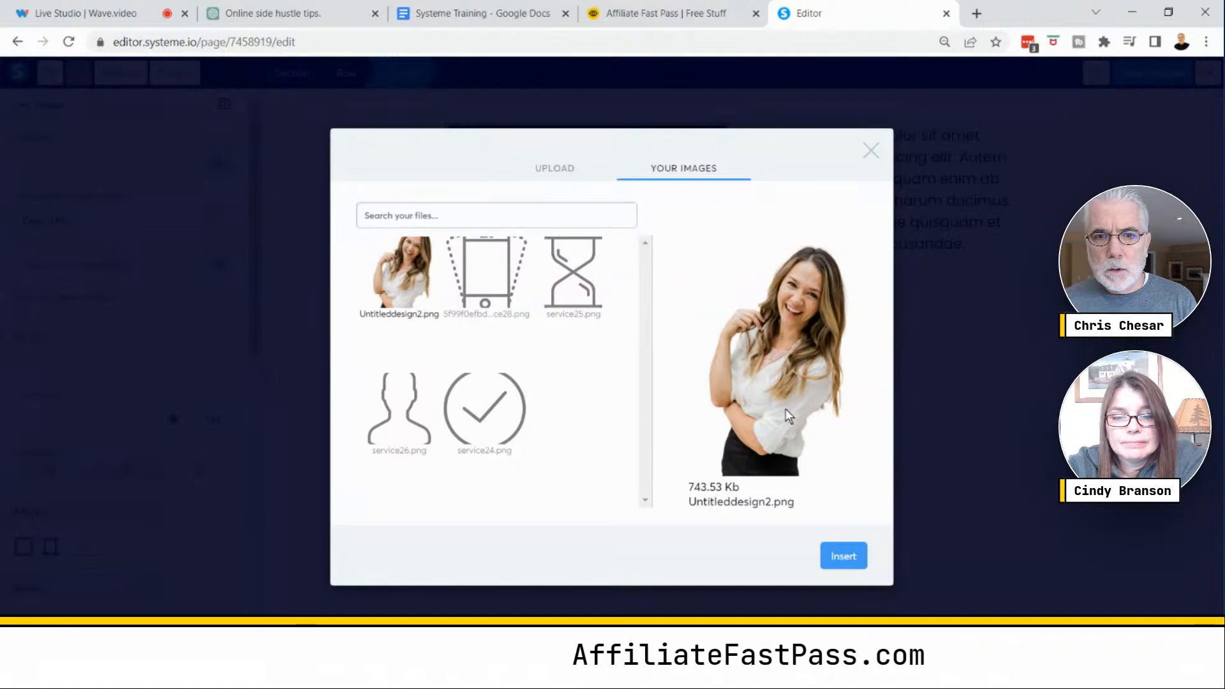
left_click(840, 560)
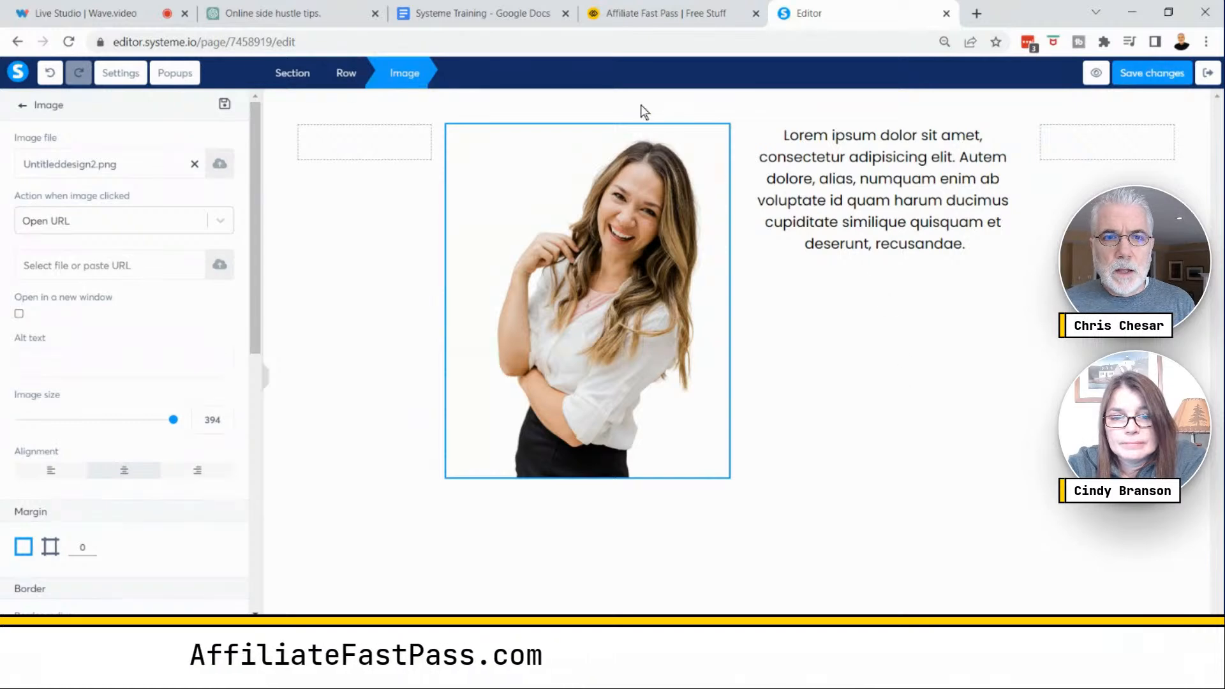
- Switch to the Systeme Training document and copy the headline "Building Customer Relationships That Guarantee Lifetime Clients"
left_click(455, 13)
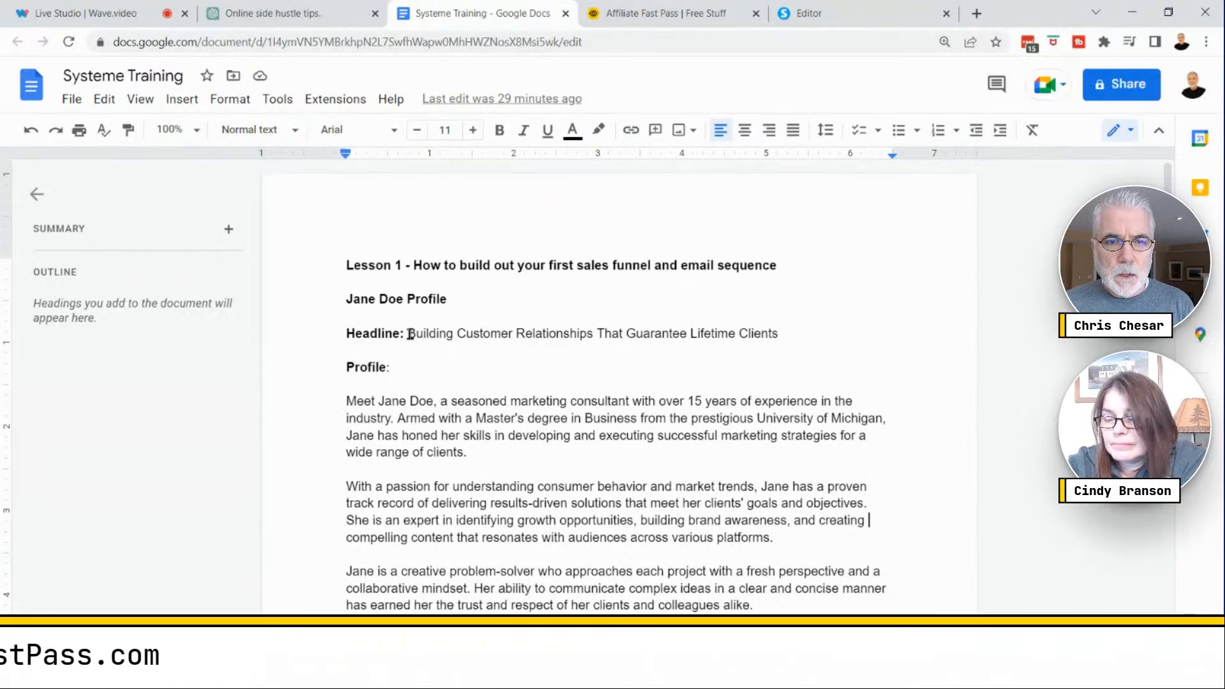
left_click_drag(558, 331, 706, 337)
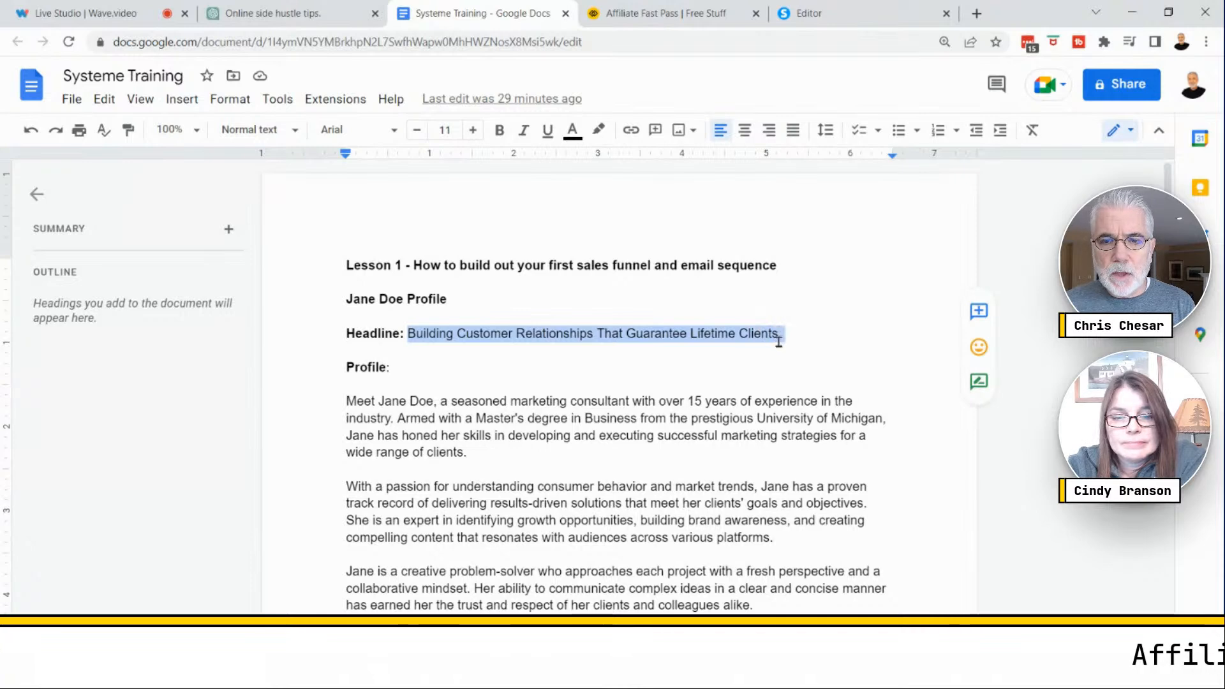
double_click(789, 341)
left_click_drag(779, 332, 584, 331)
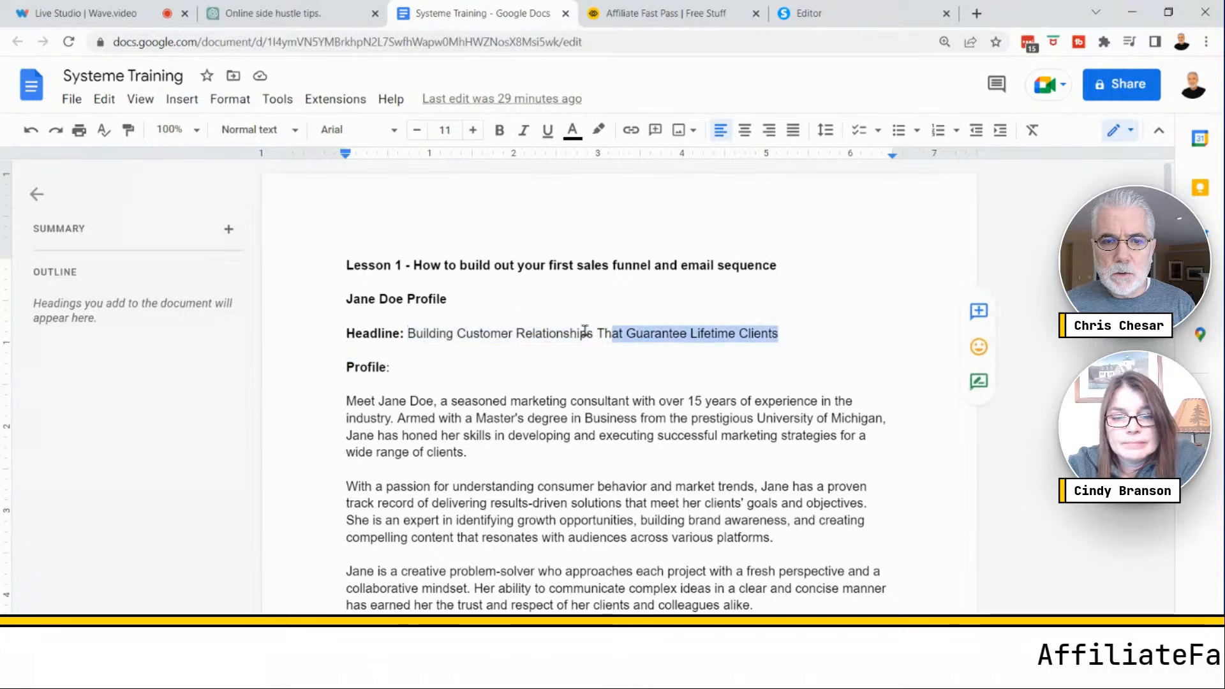
right_click(470, 333)
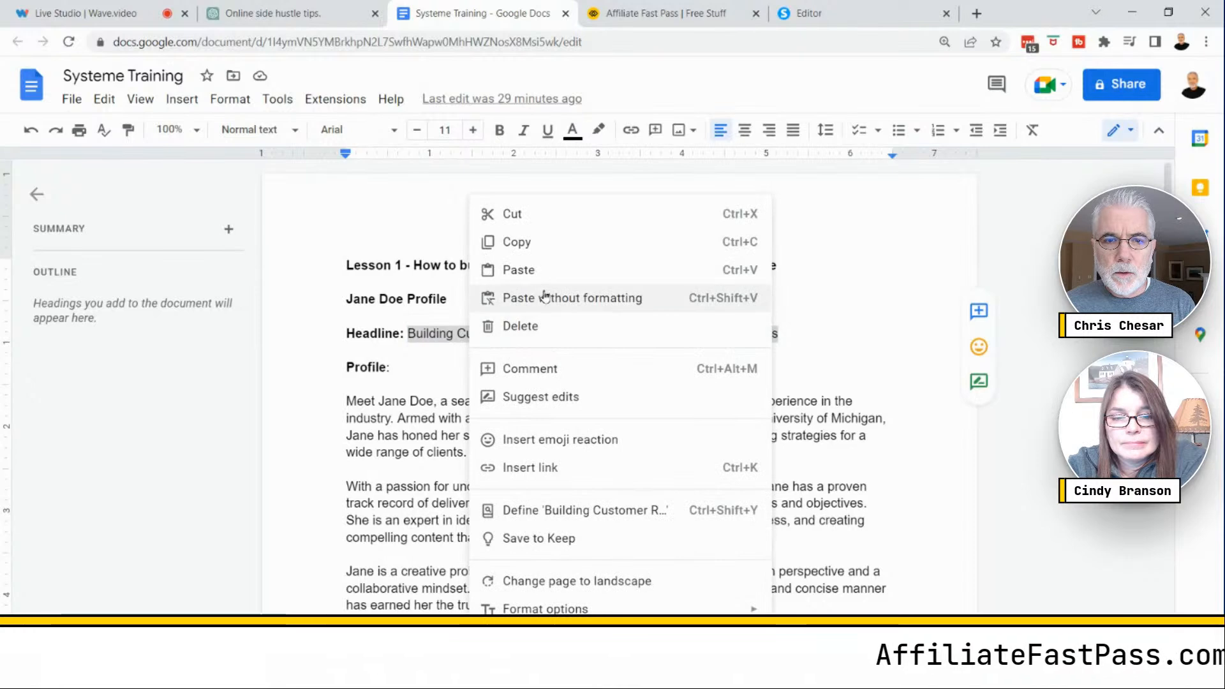
left_click(511, 241)
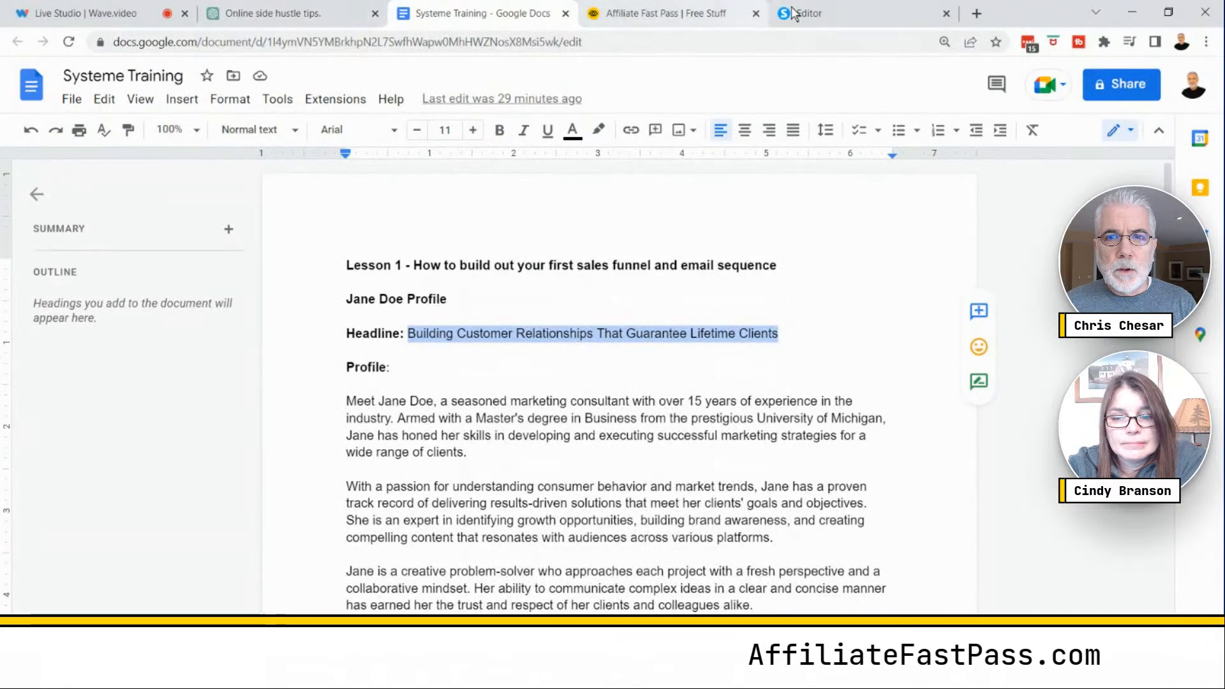
- Return to the page editor, deselect the image, and add a three-column row at the top of the page
left_click(821, 11)
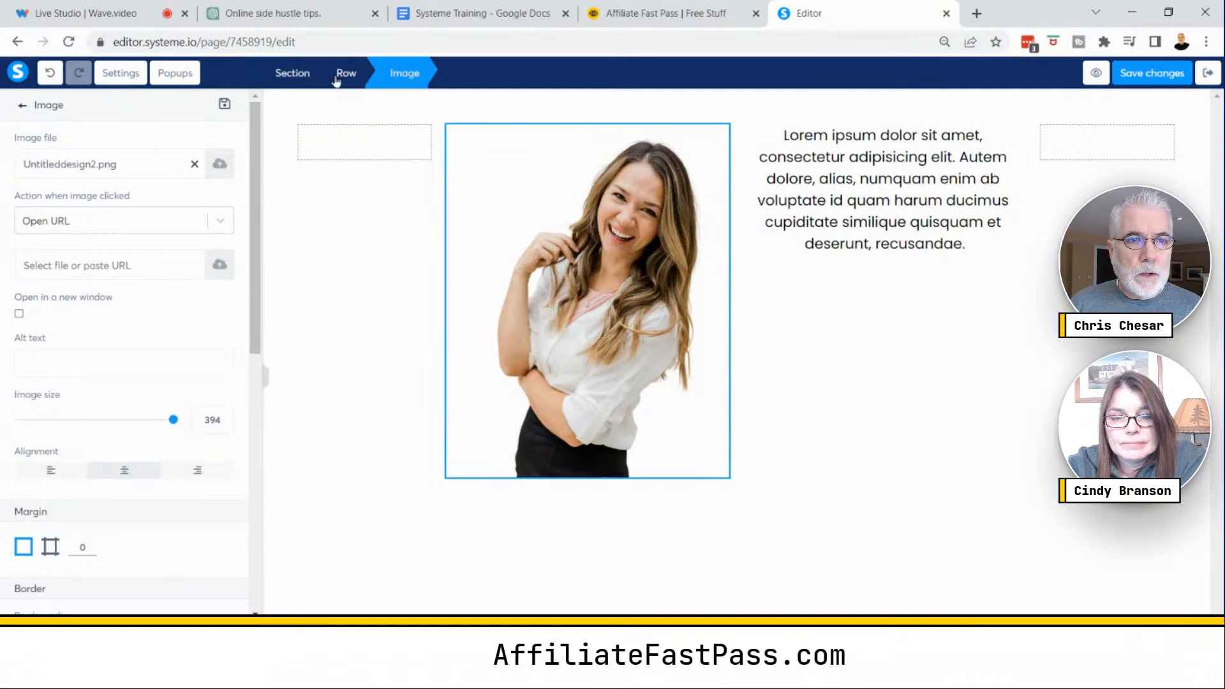
left_click(23, 107)
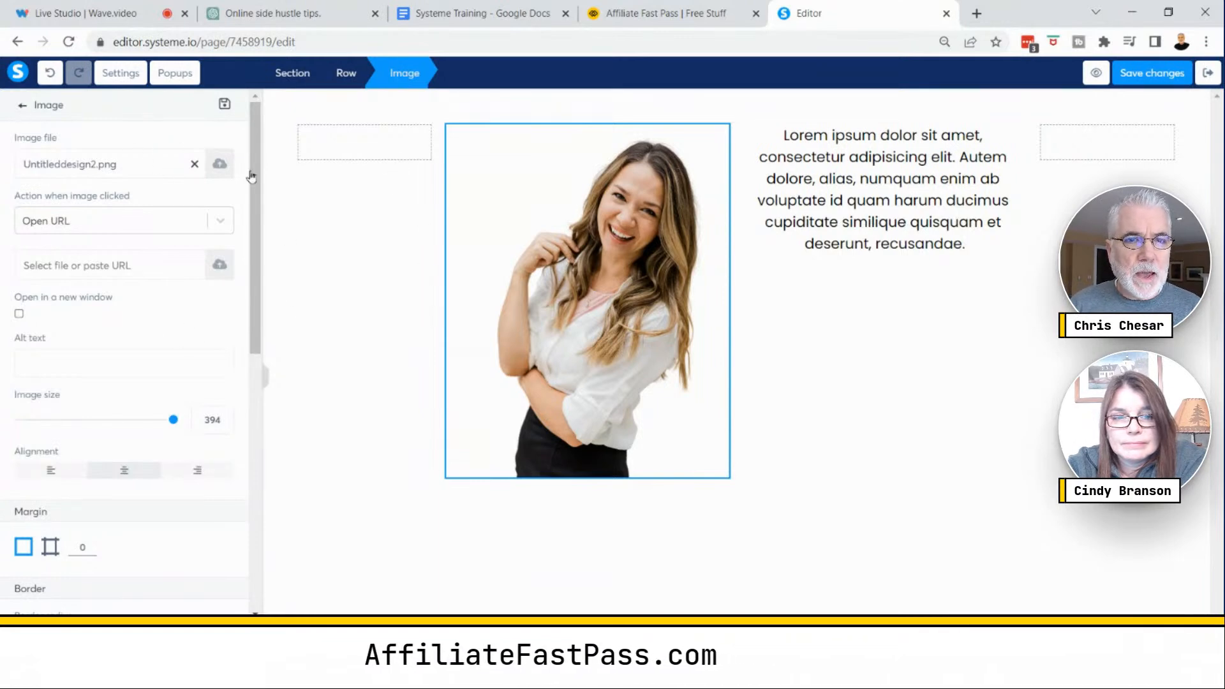
left_click(923, 483)
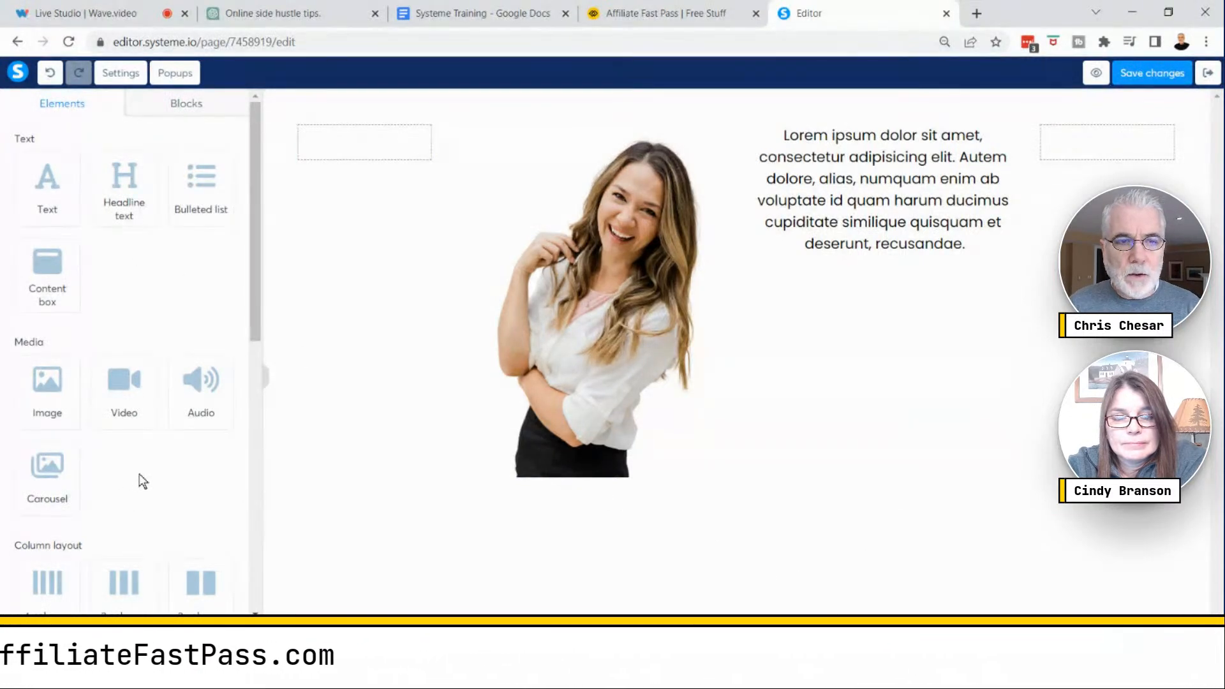
scroll(137, 478, "down", 6)
scroll(145, 410, "up", 3)
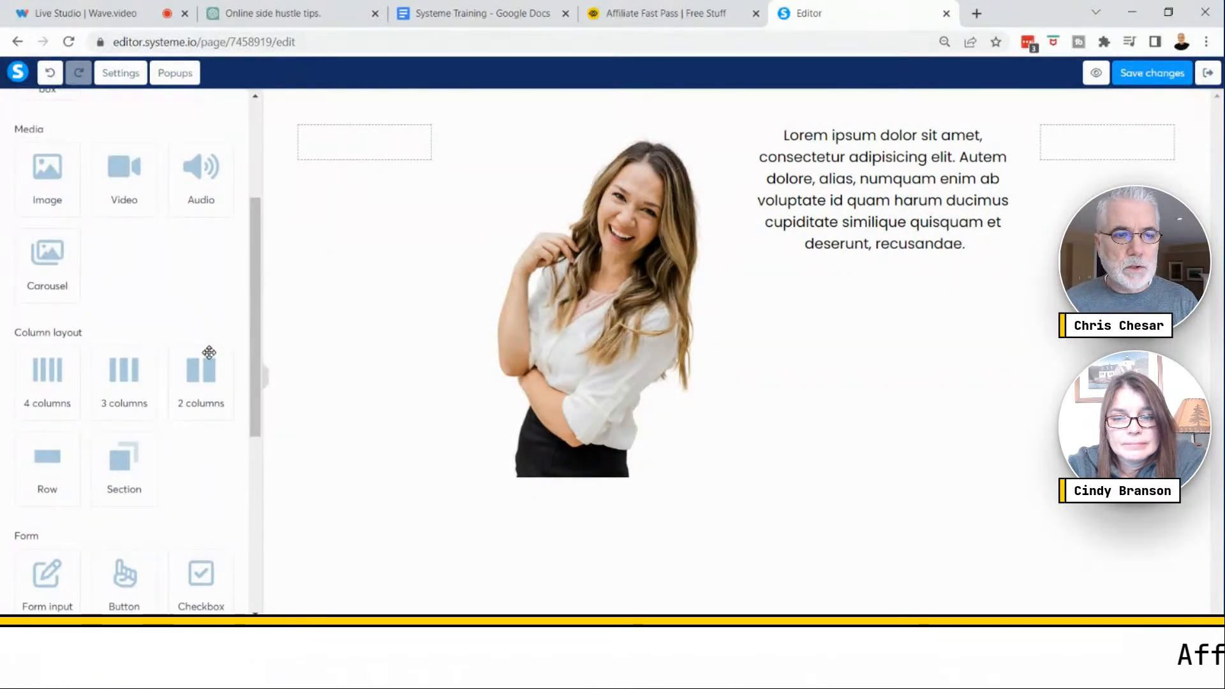
left_click_drag(122, 381, 660, 125)
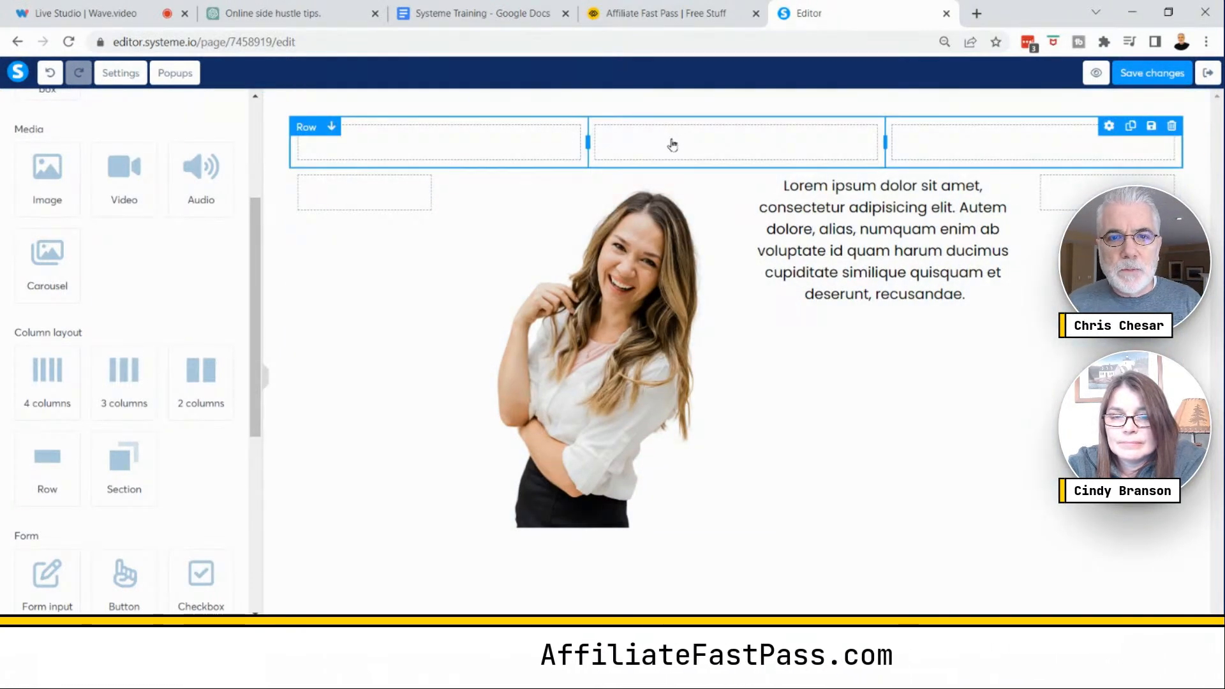
- Keep the new row at the top and narrow its first and third columns so the middle column spans most of the width
left_click_drag(671, 143, 784, 539)
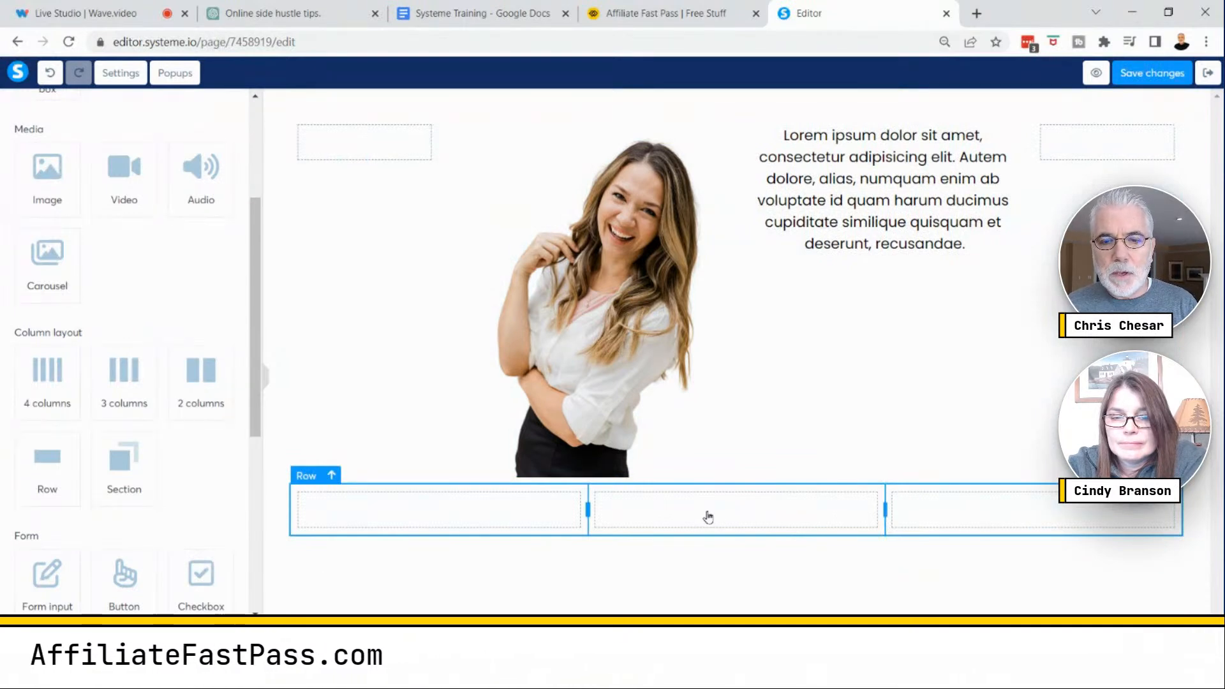
left_click_drag(704, 519, 702, 130)
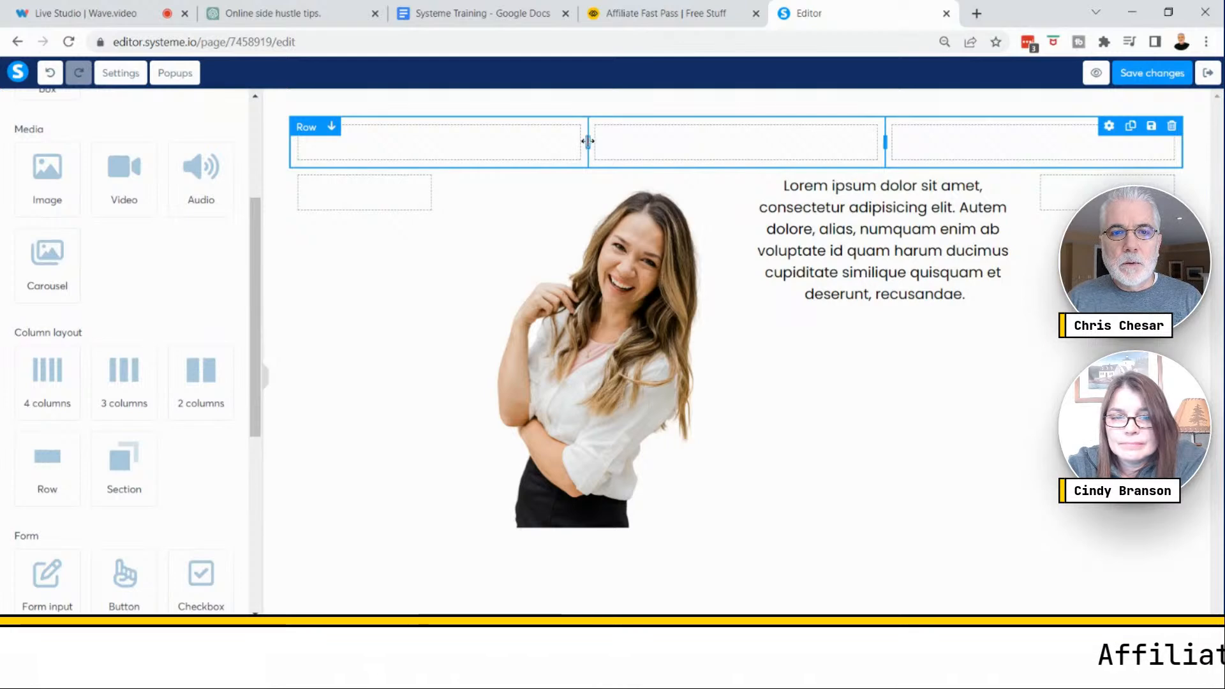
left_click_drag(514, 136, 471, 140)
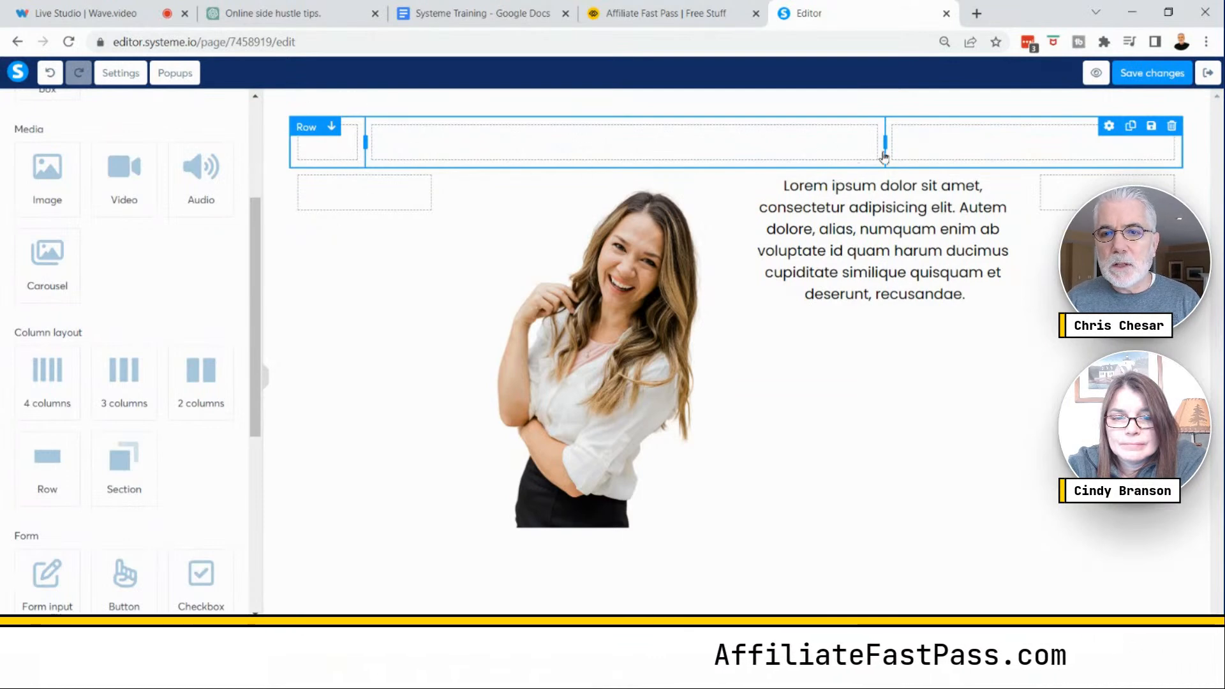
left_click_drag(885, 143, 1107, 147)
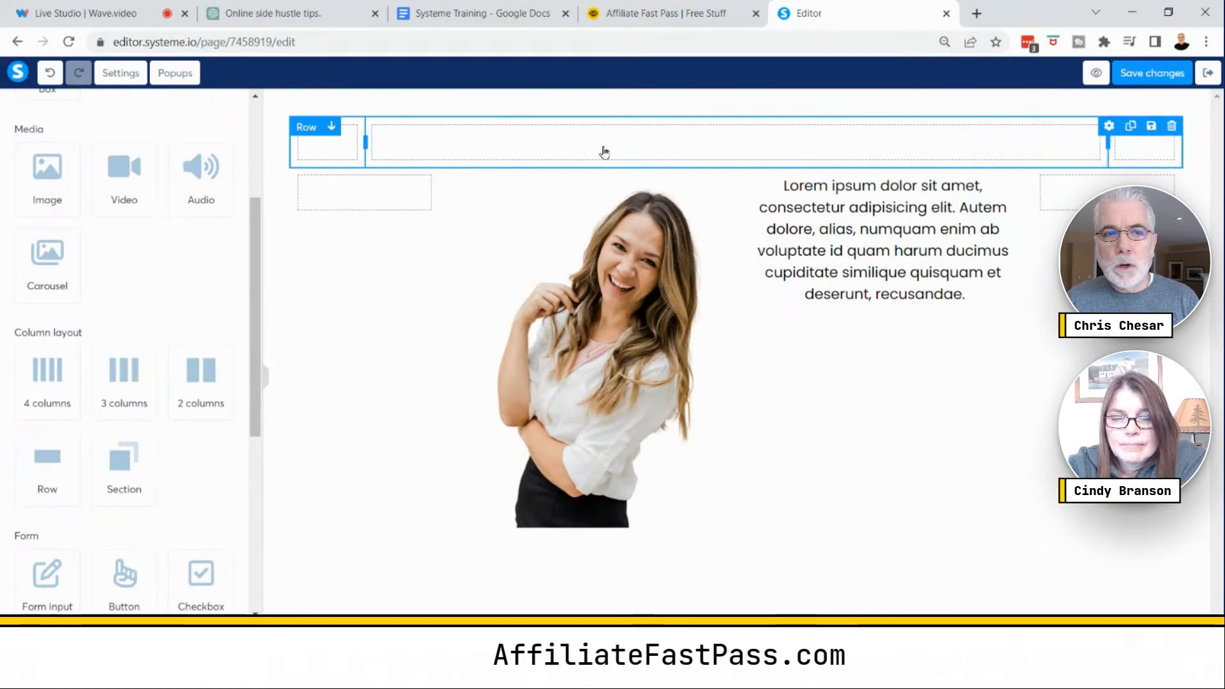
left_click(506, 144)
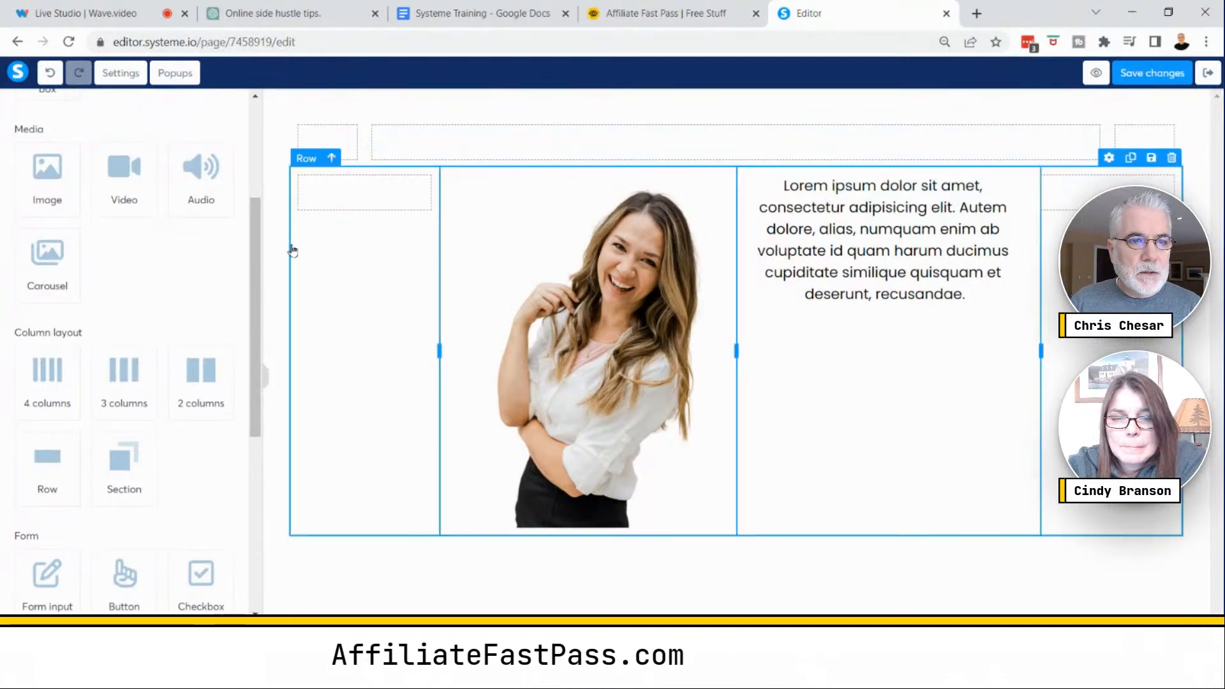
- Add a Headline text element to the new row's wide middle column
scroll(197, 298, "down", 3)
scroll(198, 297, "down", 2)
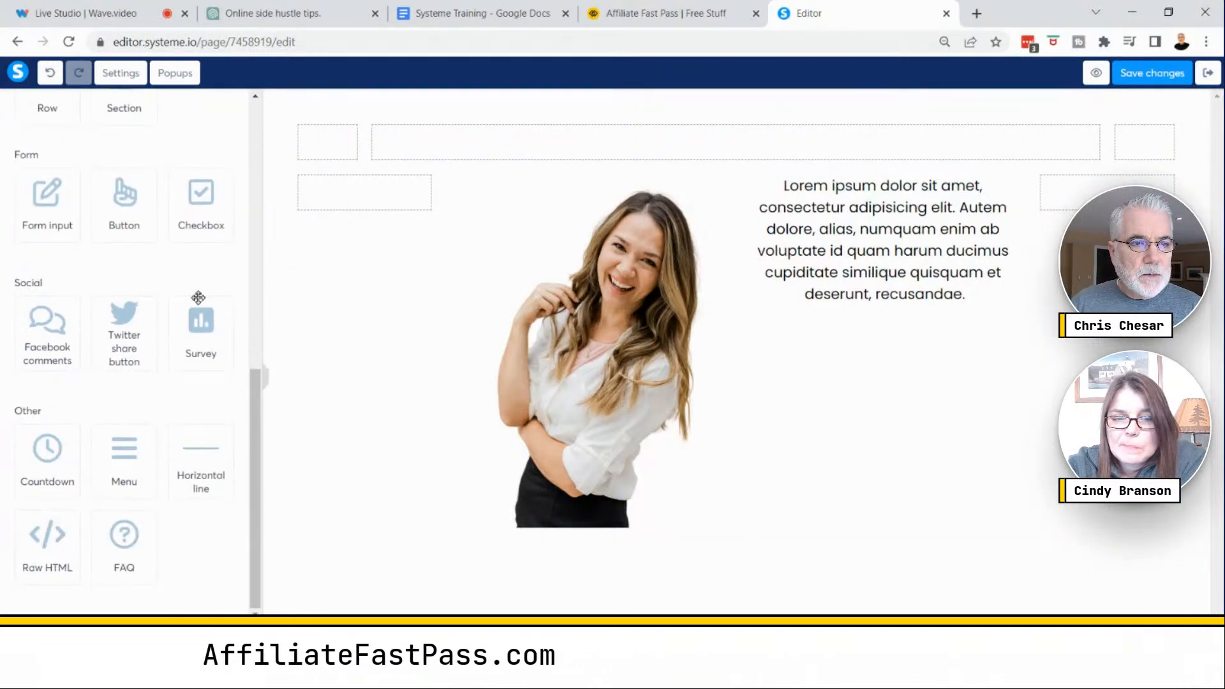
scroll(198, 297, "up", 5)
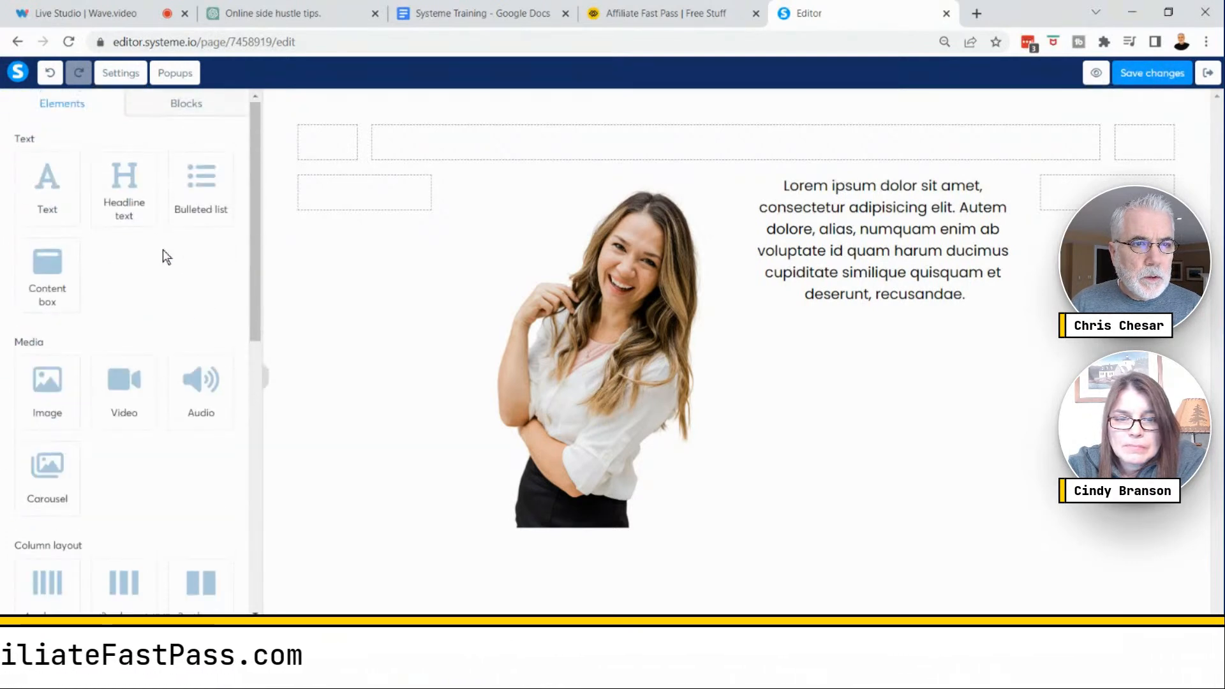
left_click_drag(121, 190, 561, 151)
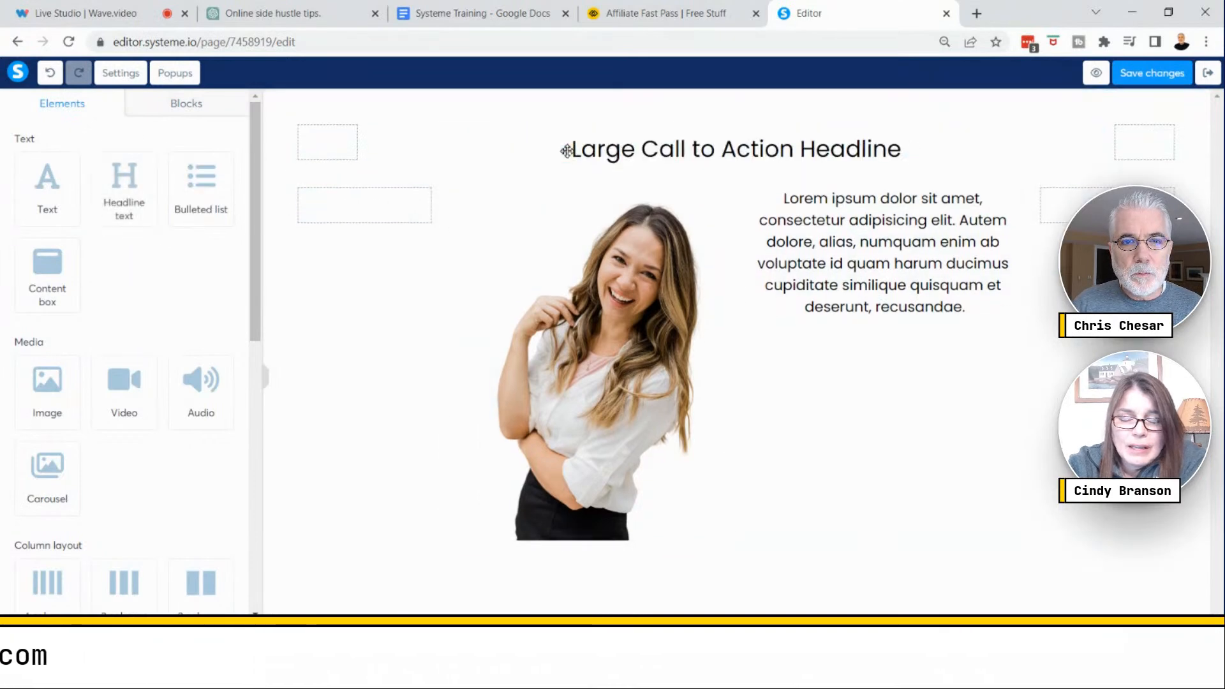
- Replace the placeholder headline with the copied text "Building Customer Relationships That Guarantee Lifetime Clients"
left_click(690, 158)
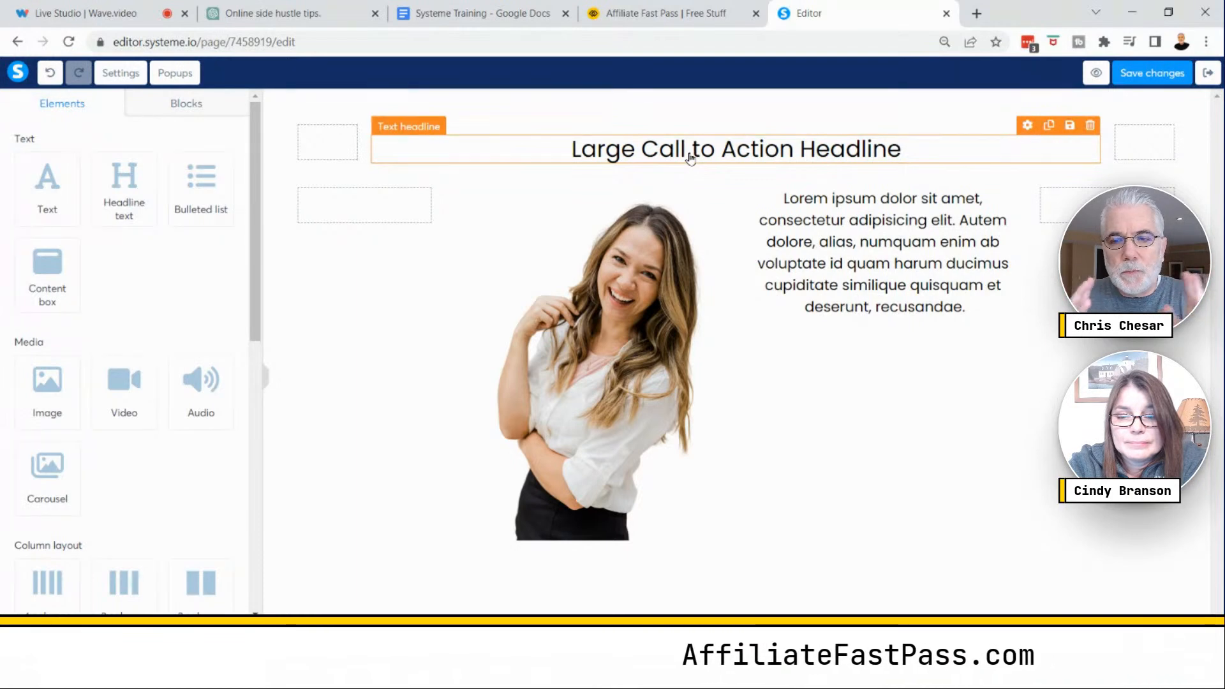
left_click(690, 158)
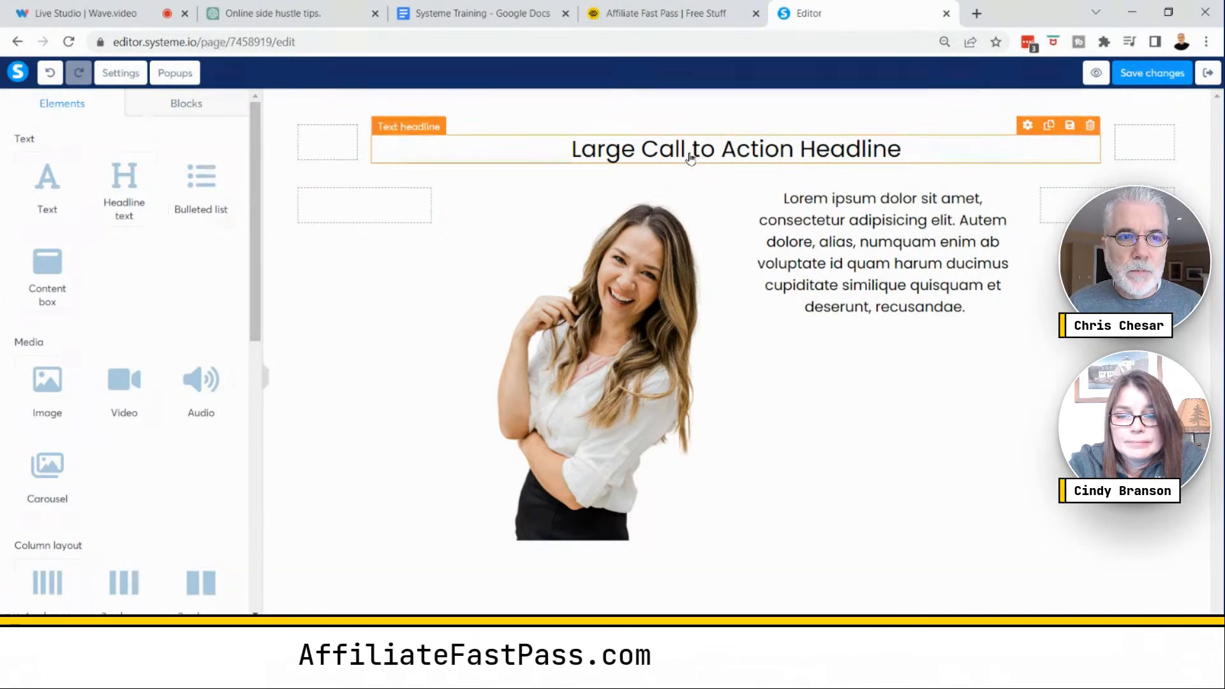
left_click(691, 157)
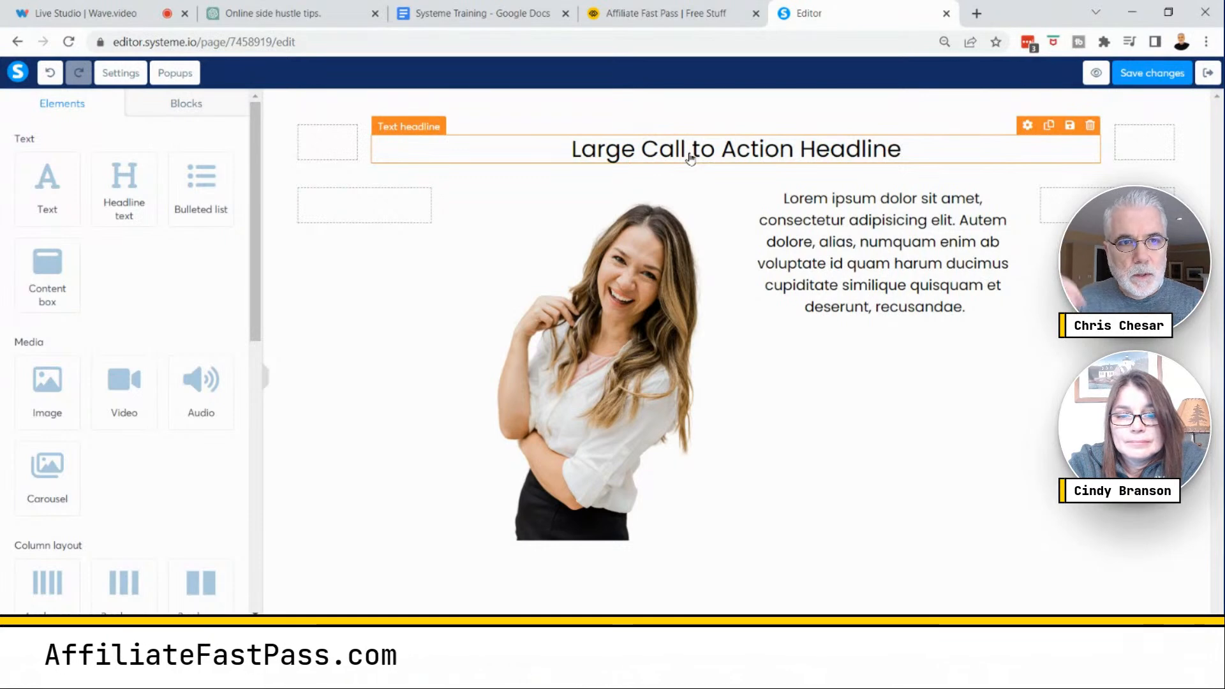
left_click(690, 157)
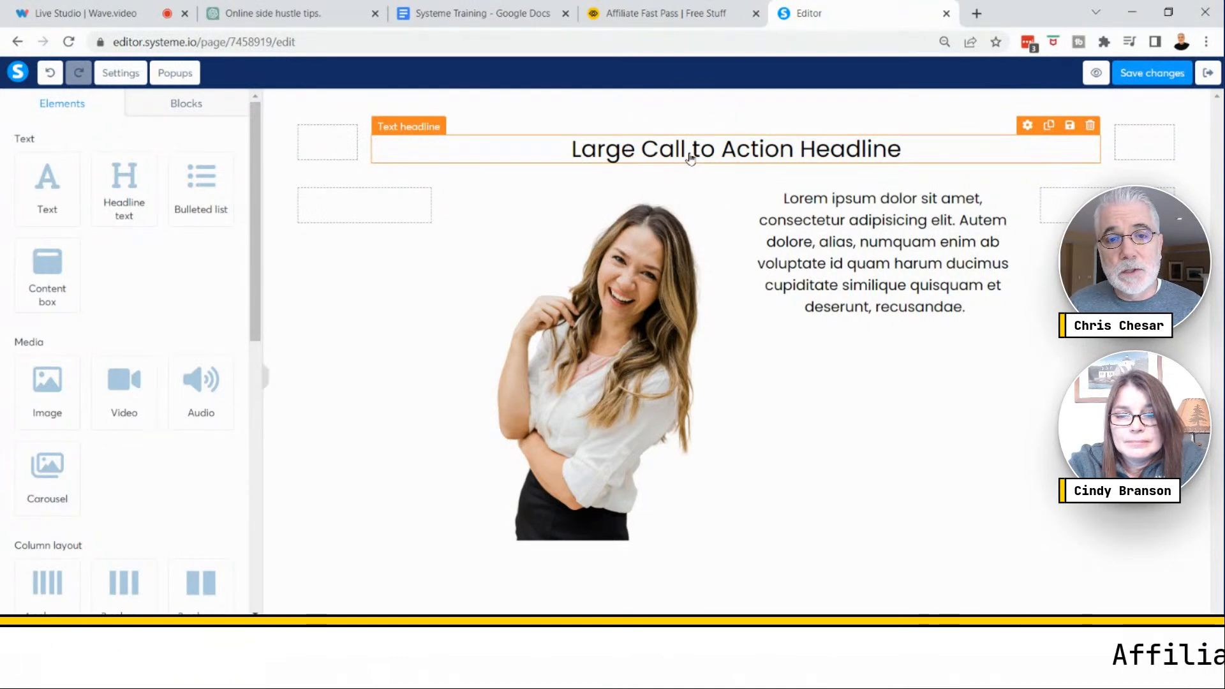
left_click(690, 151)
double_click(690, 151)
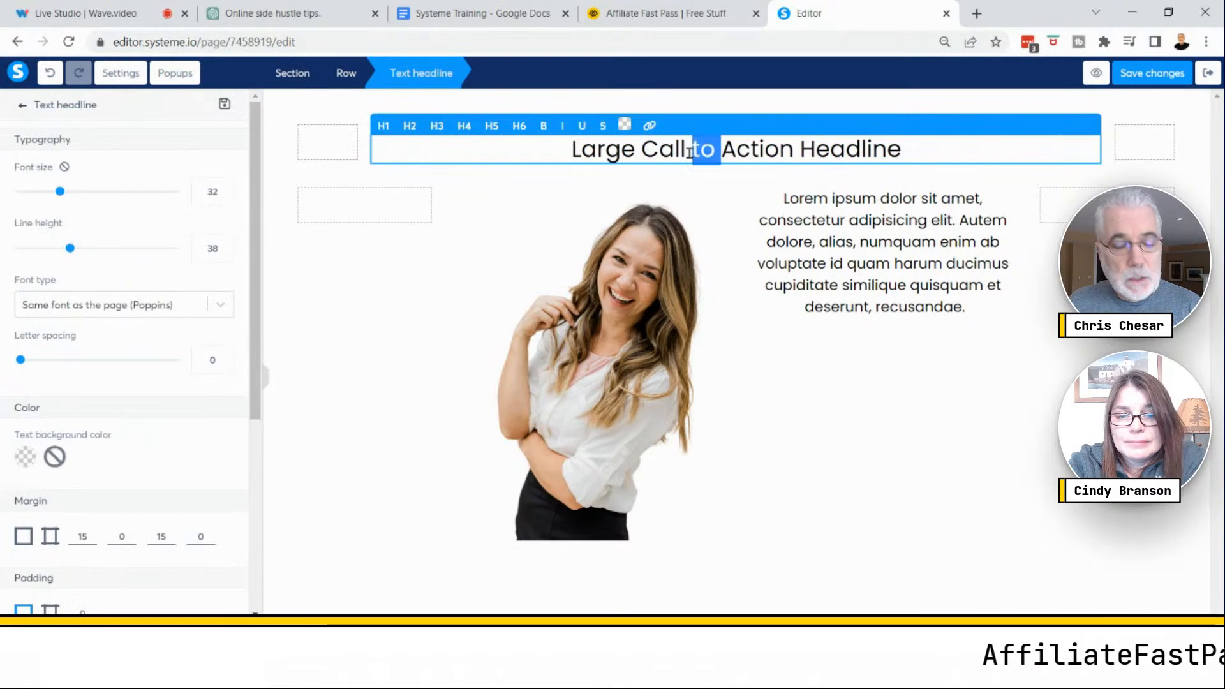
triple_click(689, 152)
type("Building Customer Relationships That Guarantee Lifetime Clients")
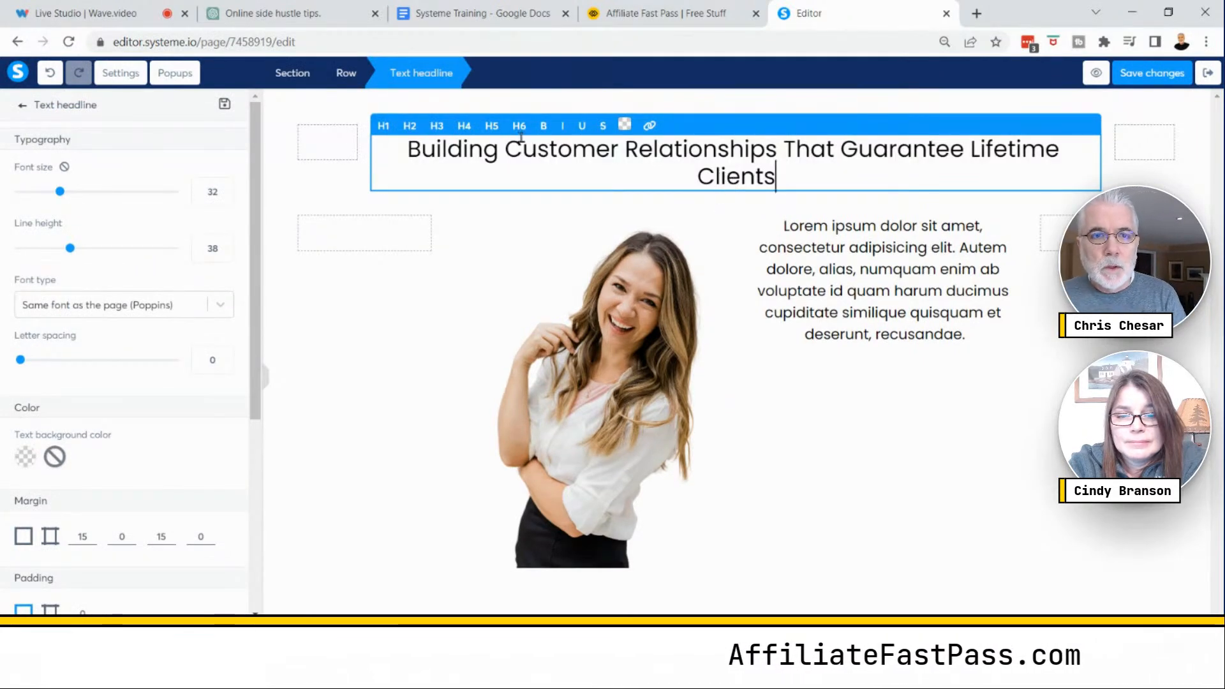
- Make the headline an H1 and set its font size to 50 and line height to 61
left_click(383, 128)
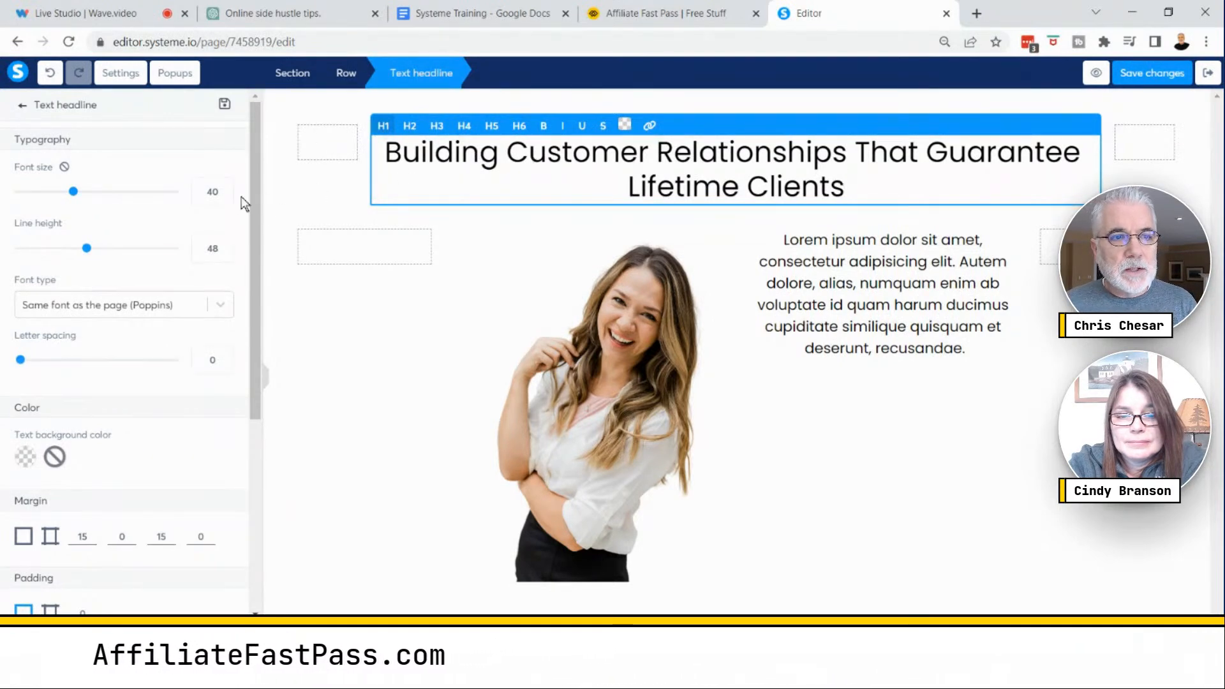
left_click_drag(75, 194, 92, 194)
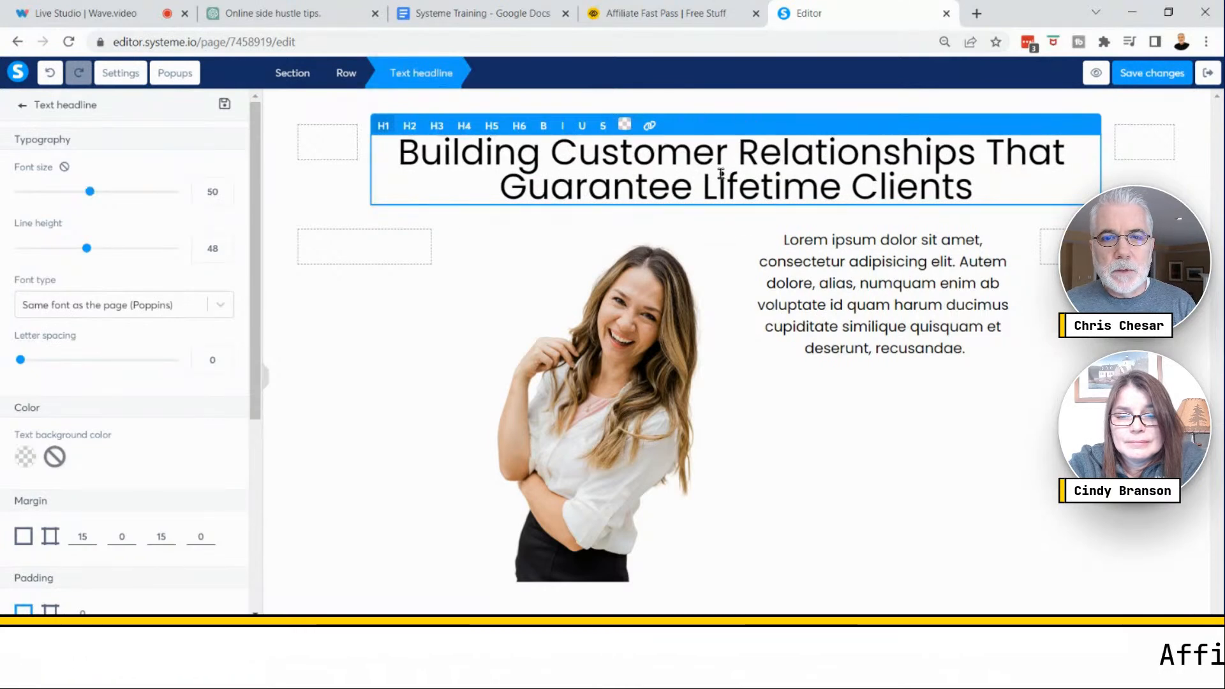
left_click(225, 246)
left_click(225, 246)
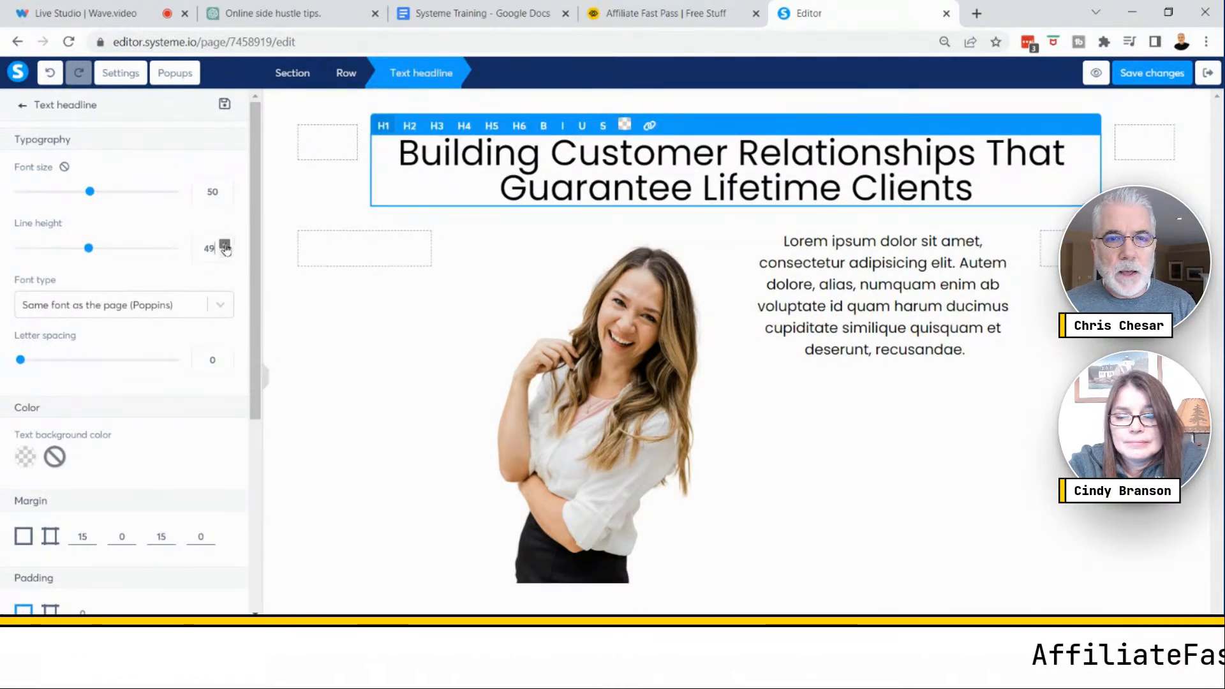
left_click(225, 246)
left_click(225, 246)
left_click(225, 246)
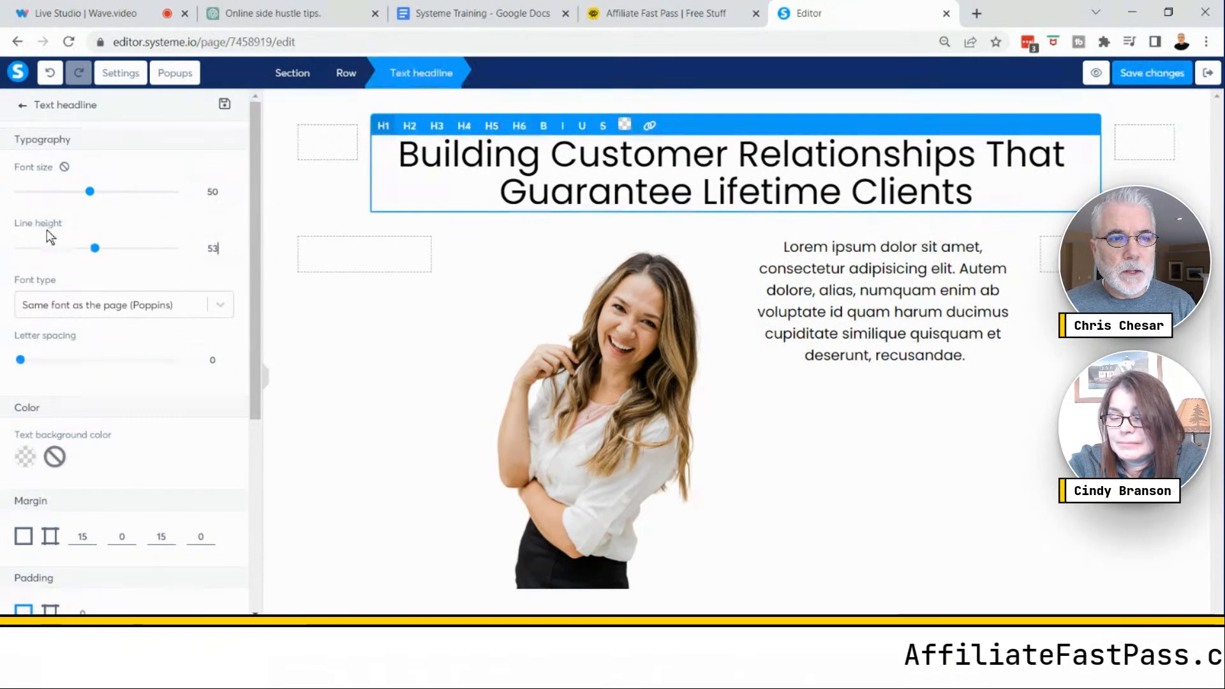
left_click(226, 244)
left_click(226, 245)
left_click(225, 244)
left_click(225, 244)
left_click(226, 244)
left_click(226, 245)
left_click(226, 244)
left_click(226, 245)
left_click(224, 255)
left_click(224, 254)
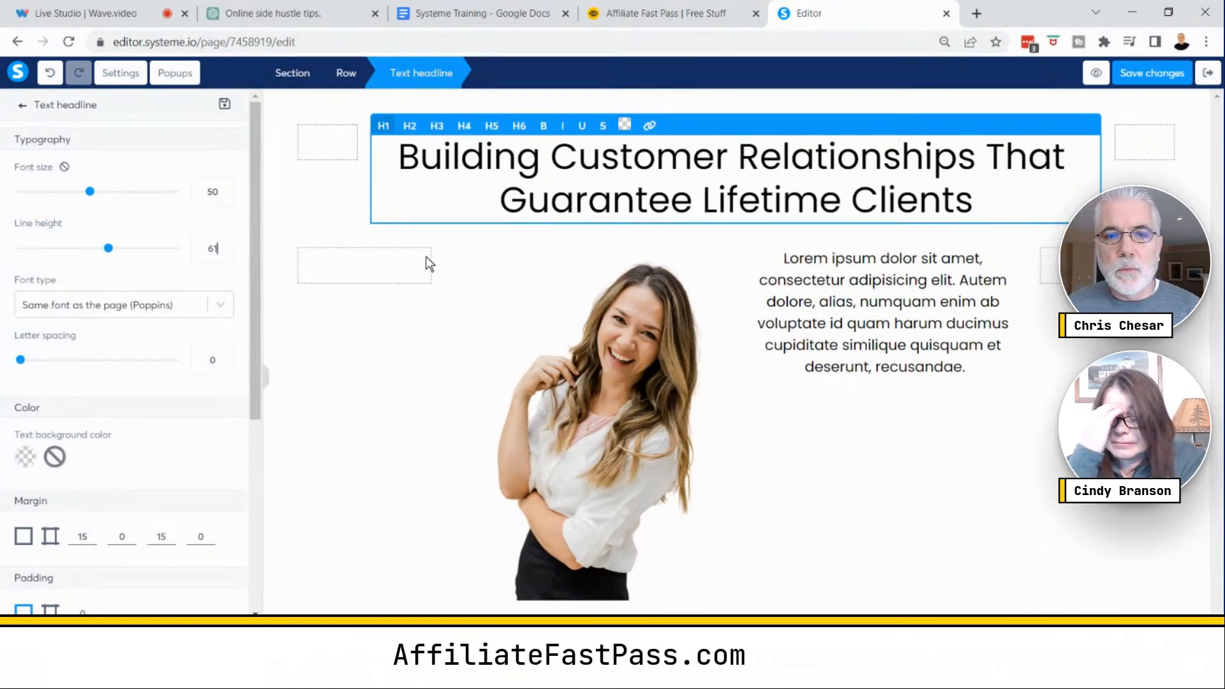
- Select the entire headline text and make it bold
left_click(647, 199)
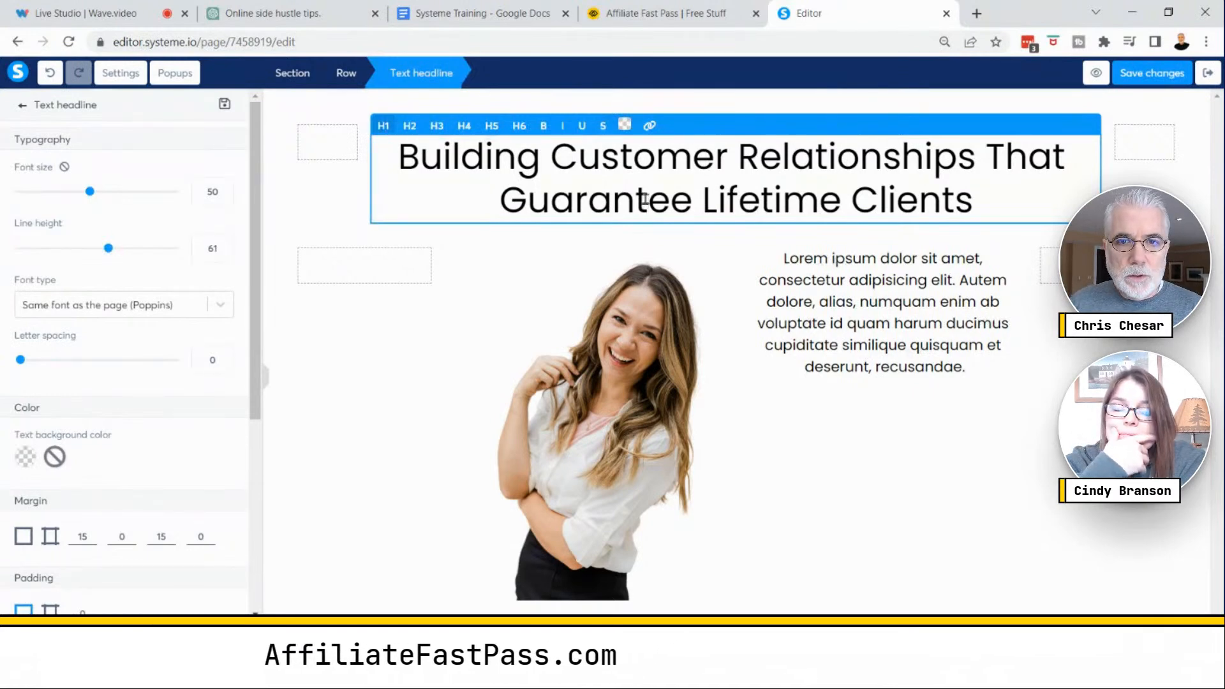
key("ctrl+a")
key("ctrl")
key("ctrl")
key("ctrl")
left_click(545, 128)
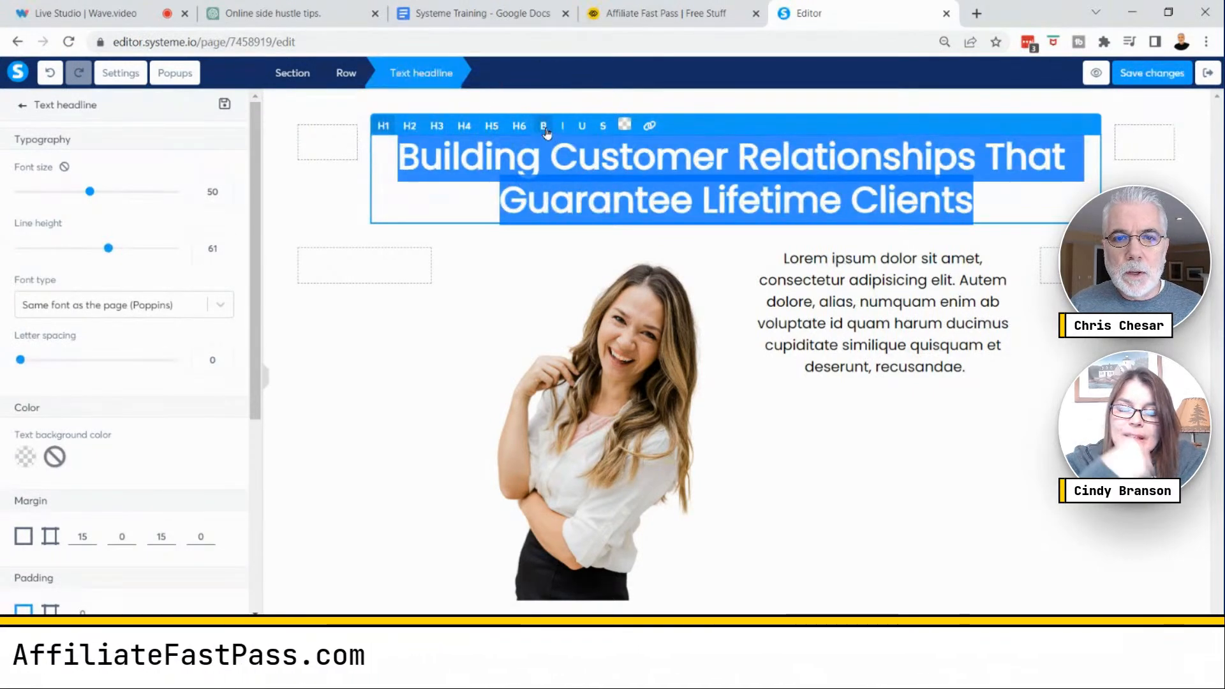
left_click(1041, 208)
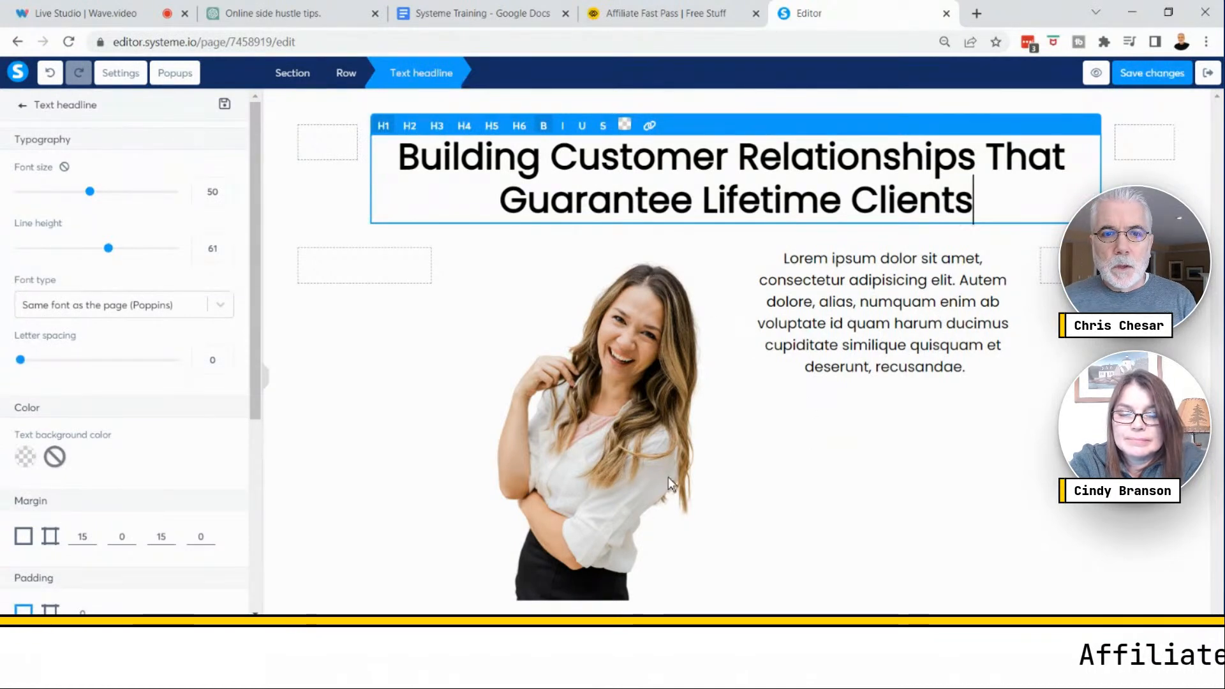
- Deselect the headline and save the page changes
left_click(363, 450)
left_click(277, 197)
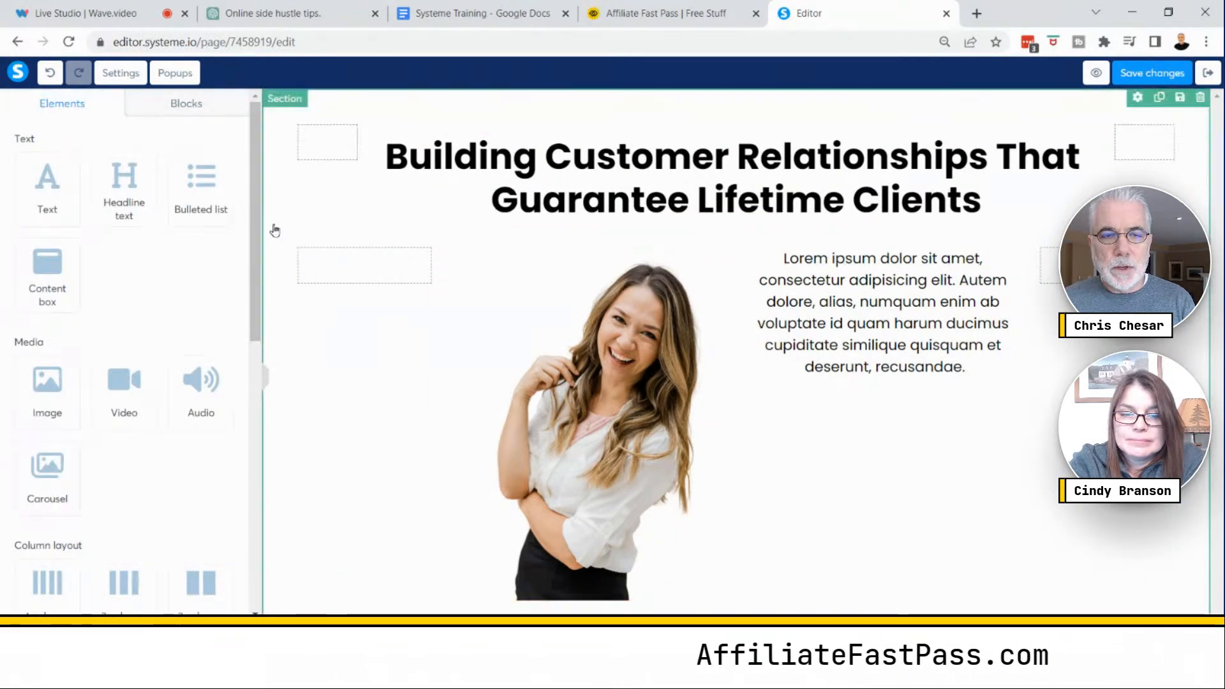
left_click(389, 181)
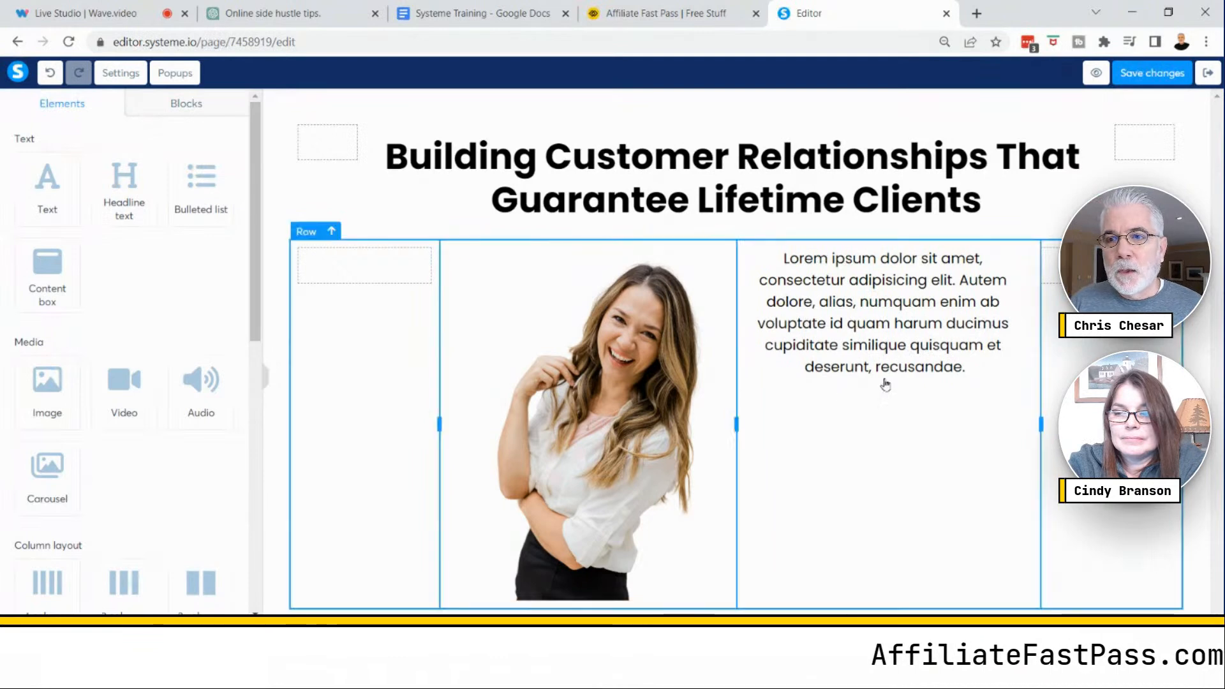
left_click(1146, 76)
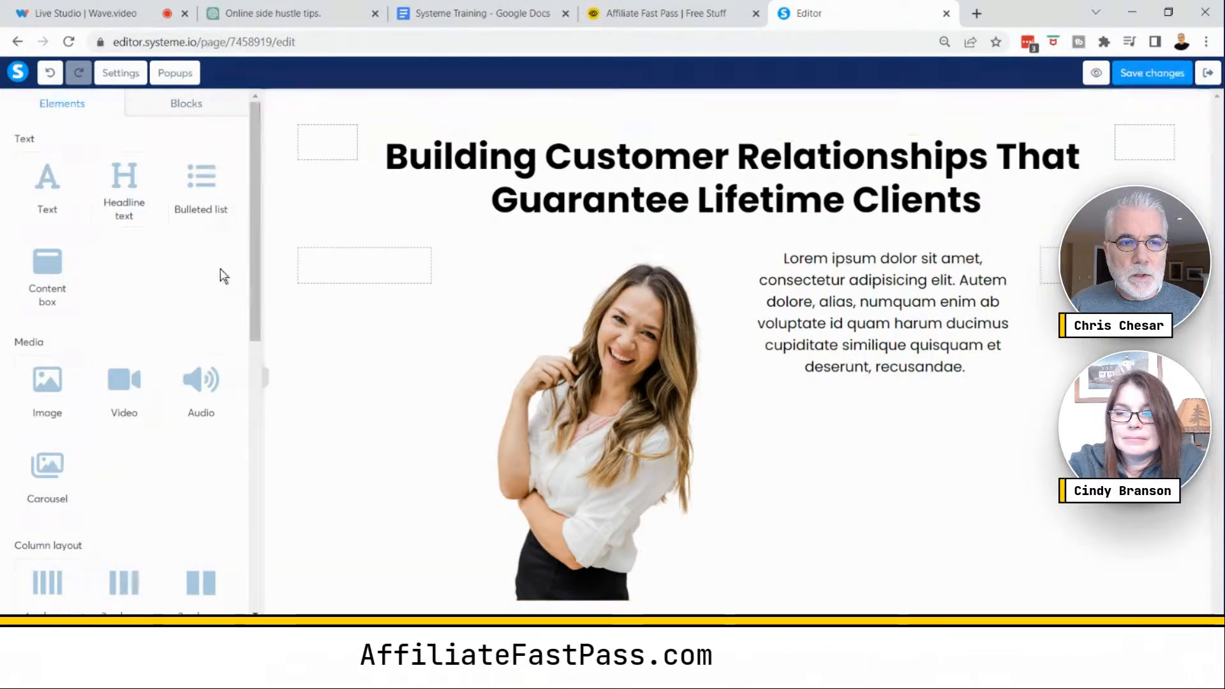
- Open the page settings, preview the squeeze page in a new tab, and return to the editor
left_click(178, 302)
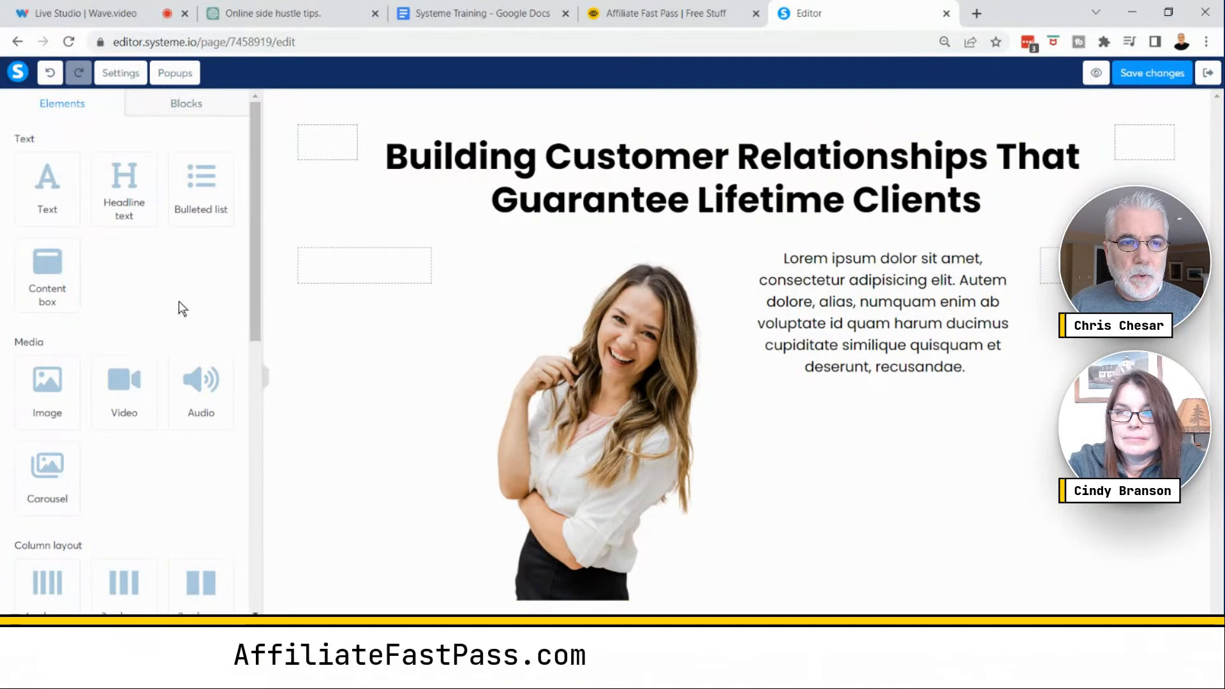
left_click(267, 383)
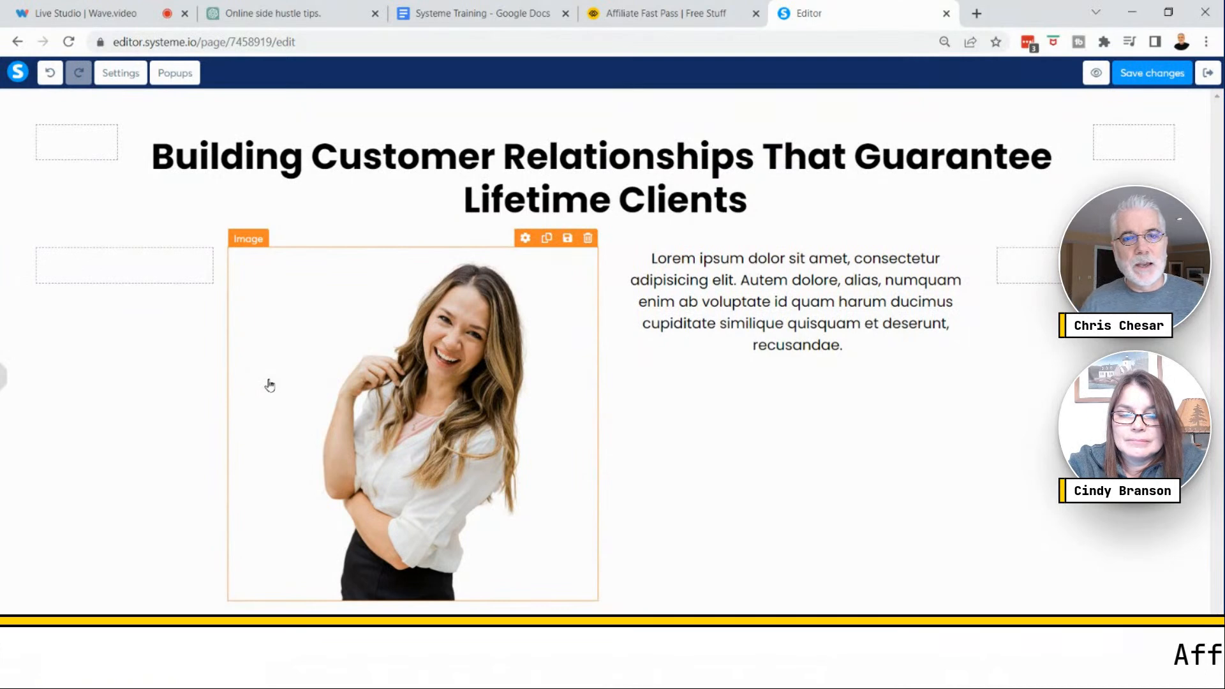
left_click(120, 74)
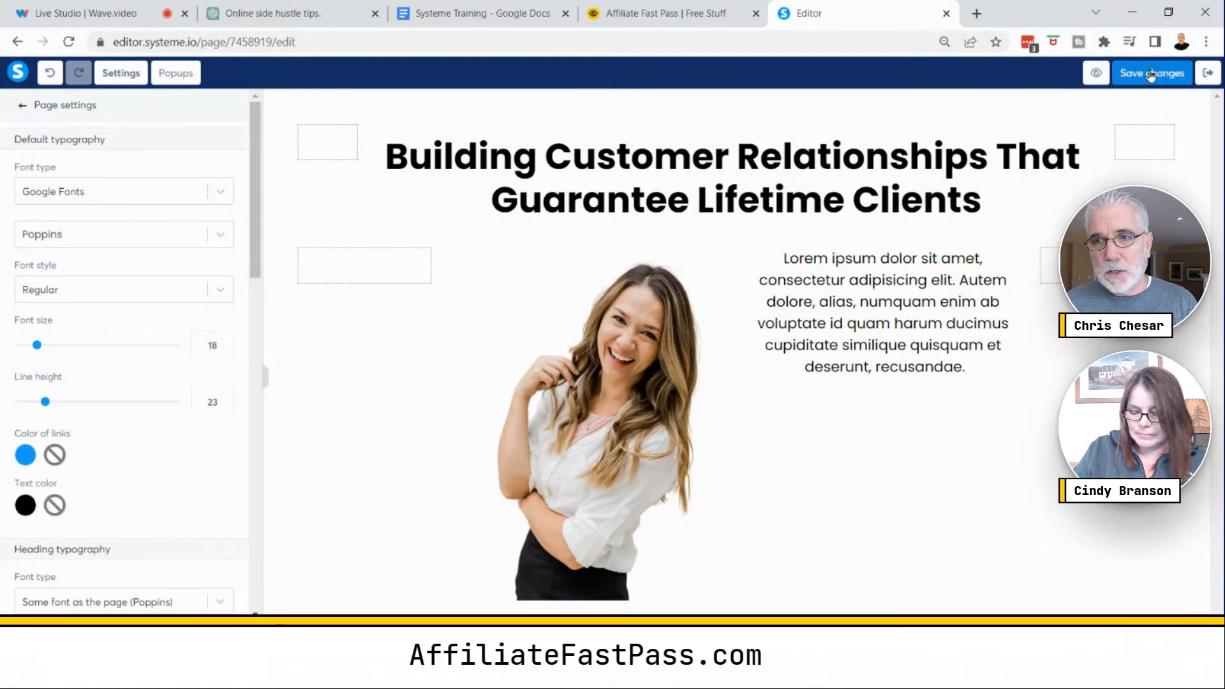
left_click(1095, 75)
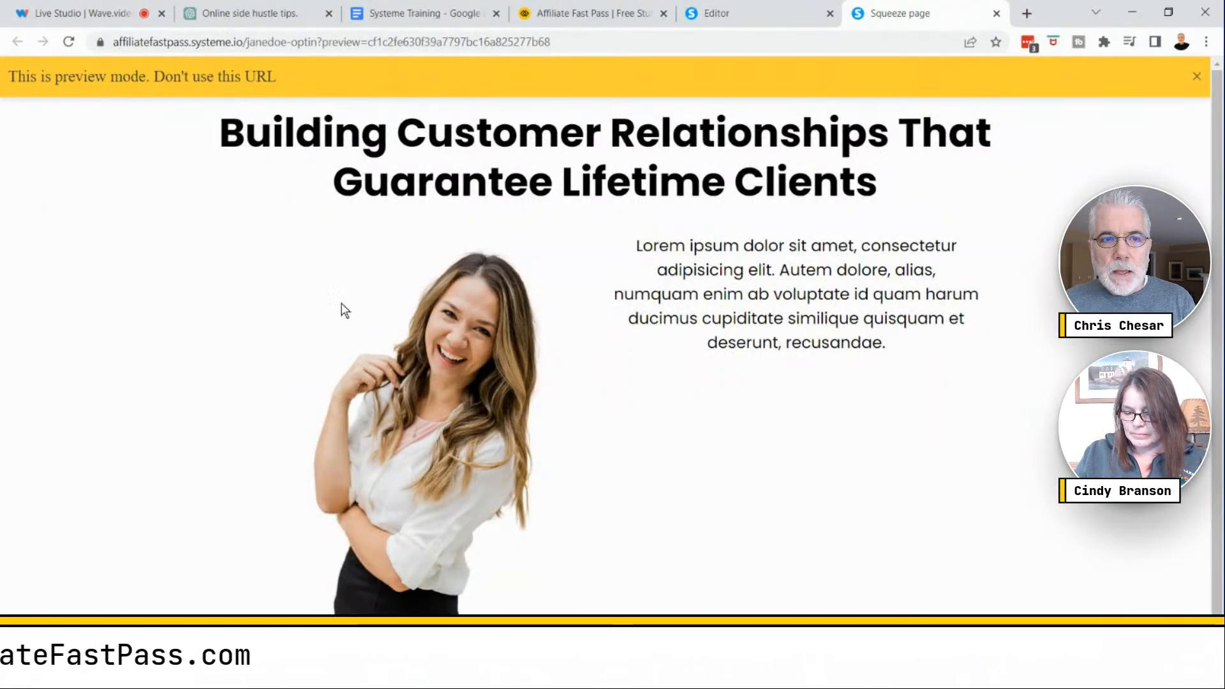
left_click(1198, 78)
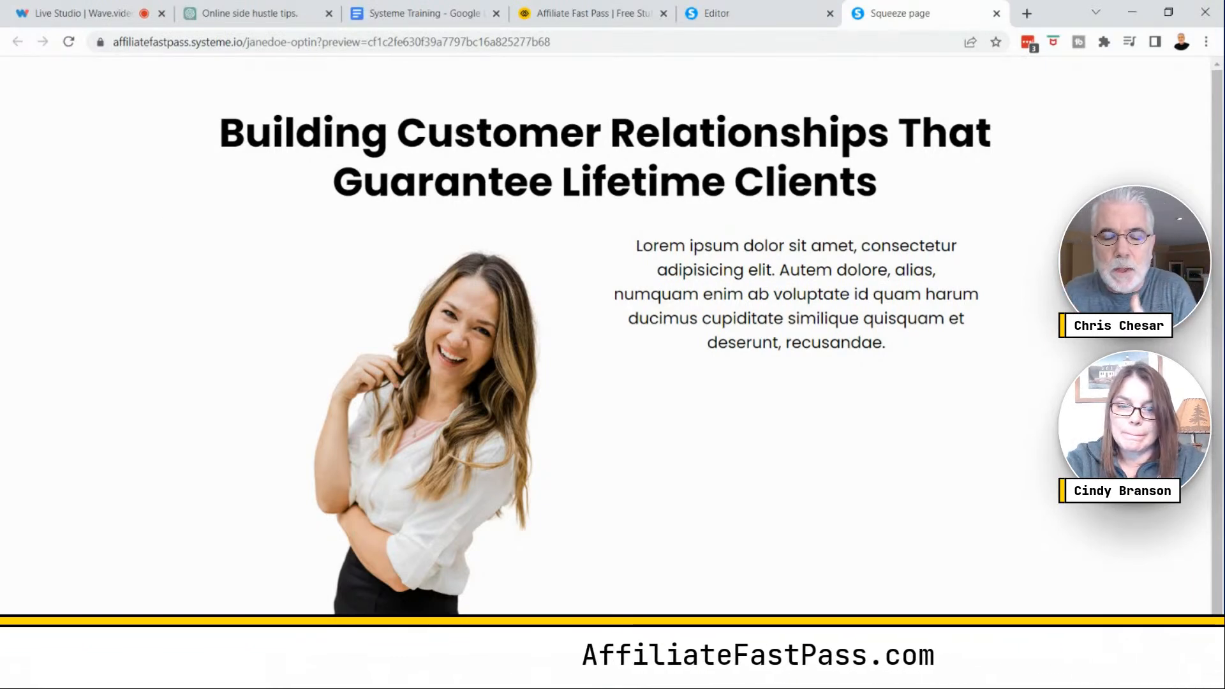
left_click(763, 8)
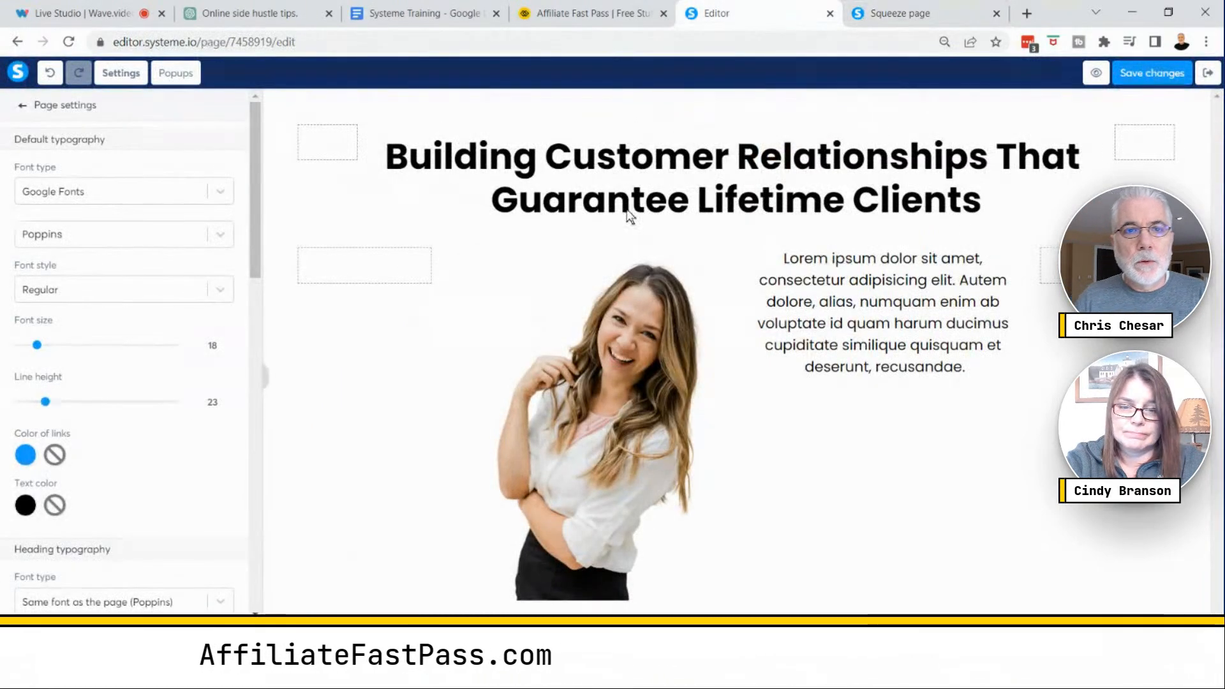
- Copy the first profile paragraph from the Systeme Training document
left_click(423, 15)
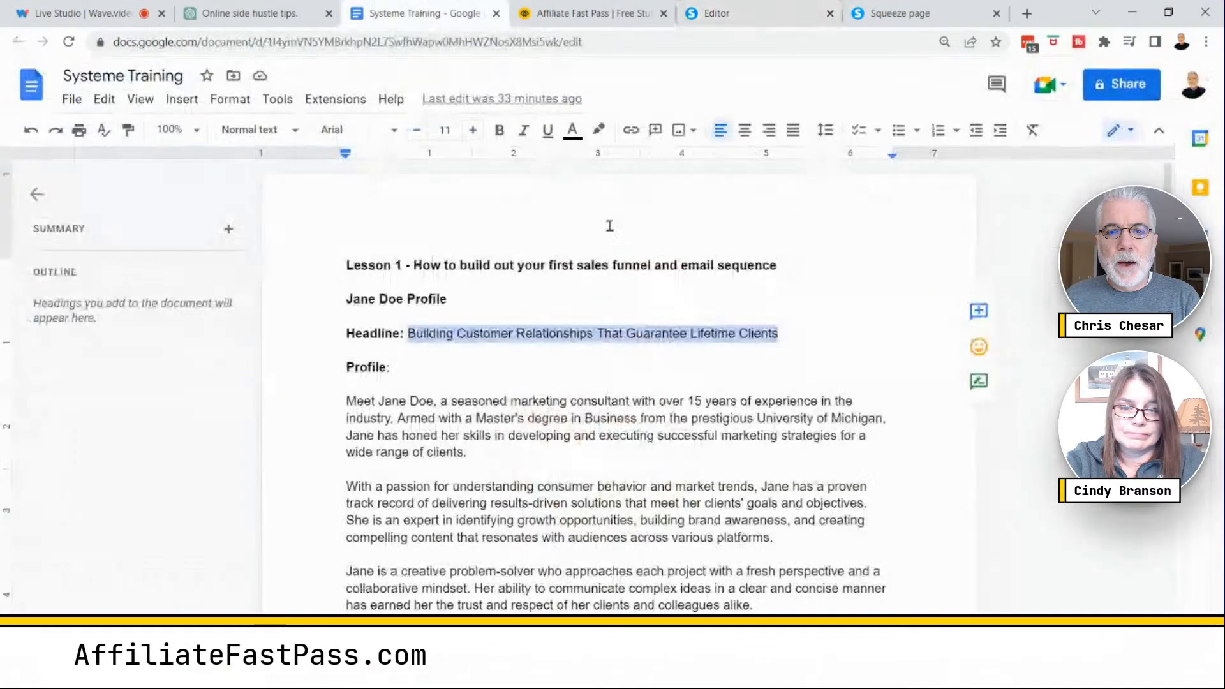
left_click_drag(472, 457, 386, 407)
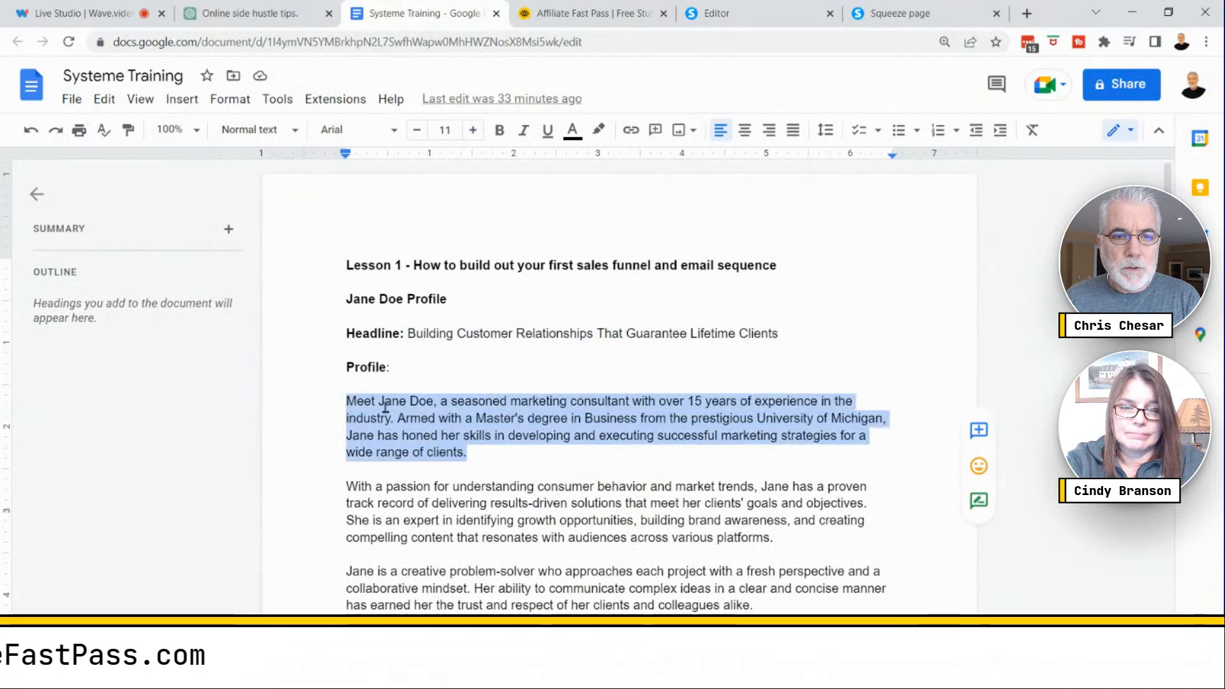
right_click(449, 404)
left_click(494, 238)
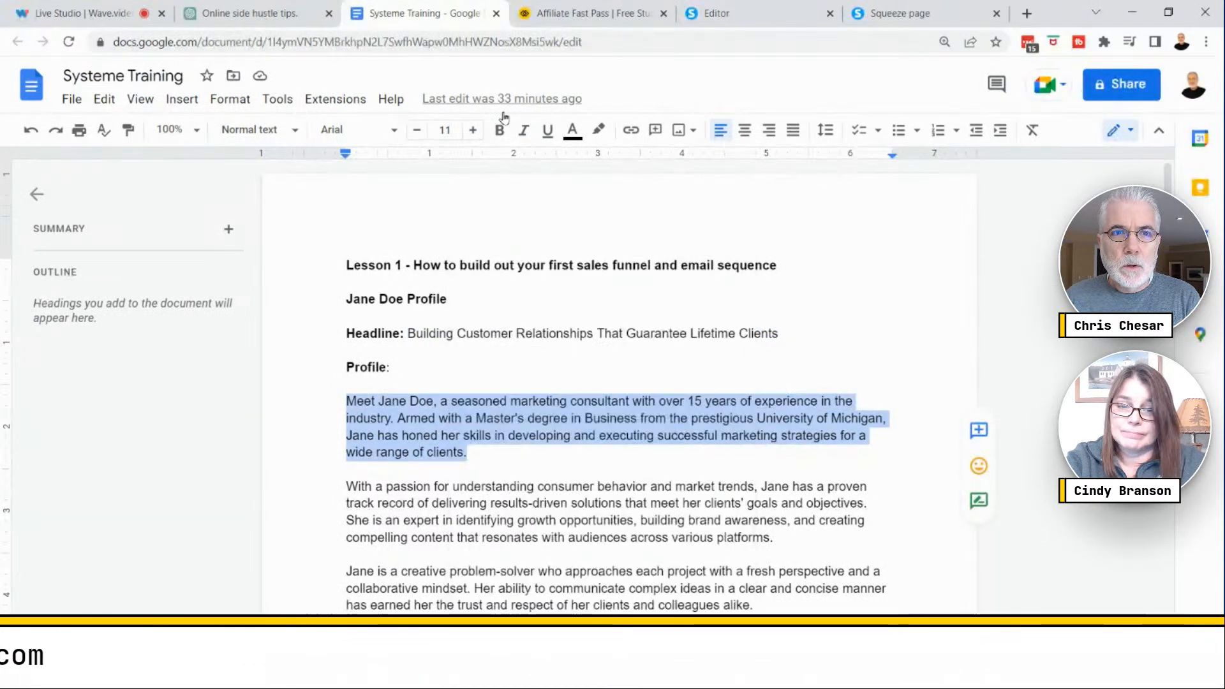
- Replace the lorem ipsum text beside the image with the copied profile paragraph
left_click(748, 12)
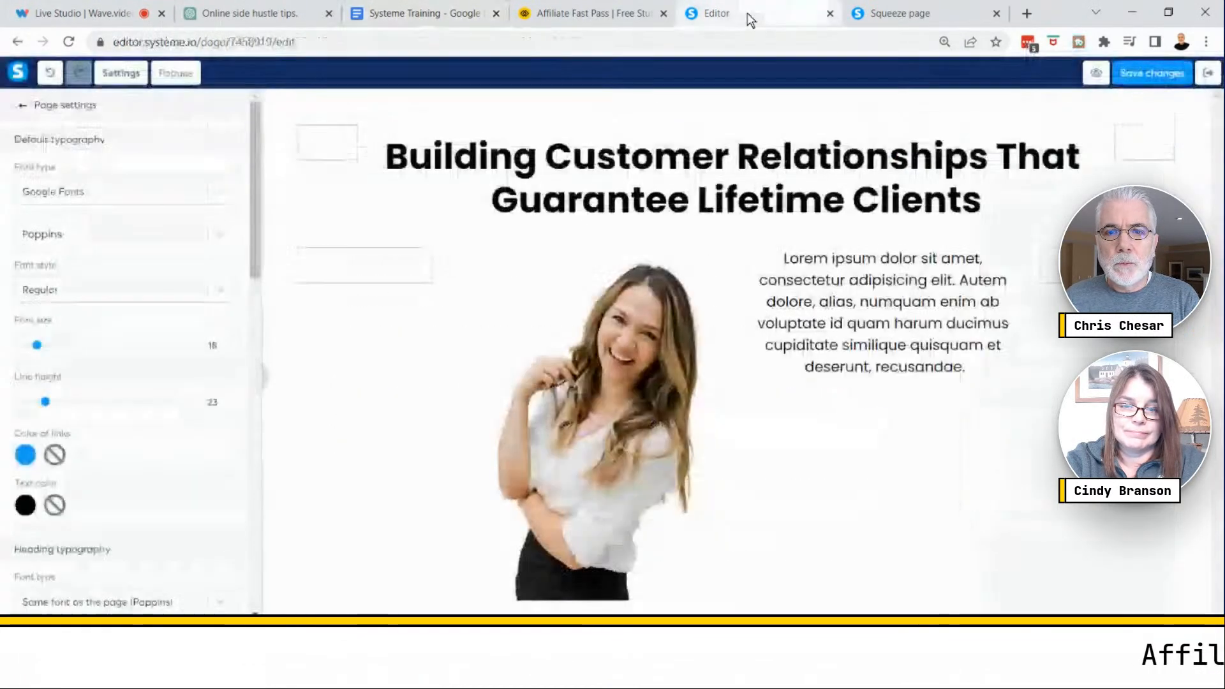
left_click(844, 309)
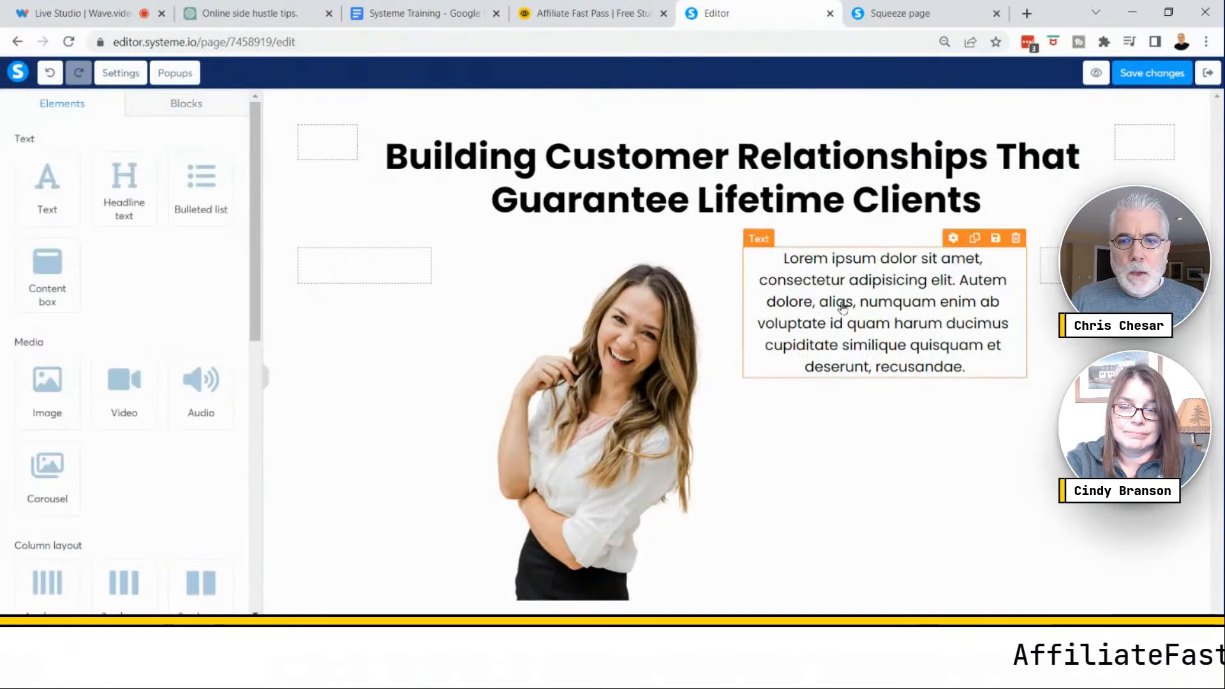
double_click(842, 303)
key("ctrl+a")
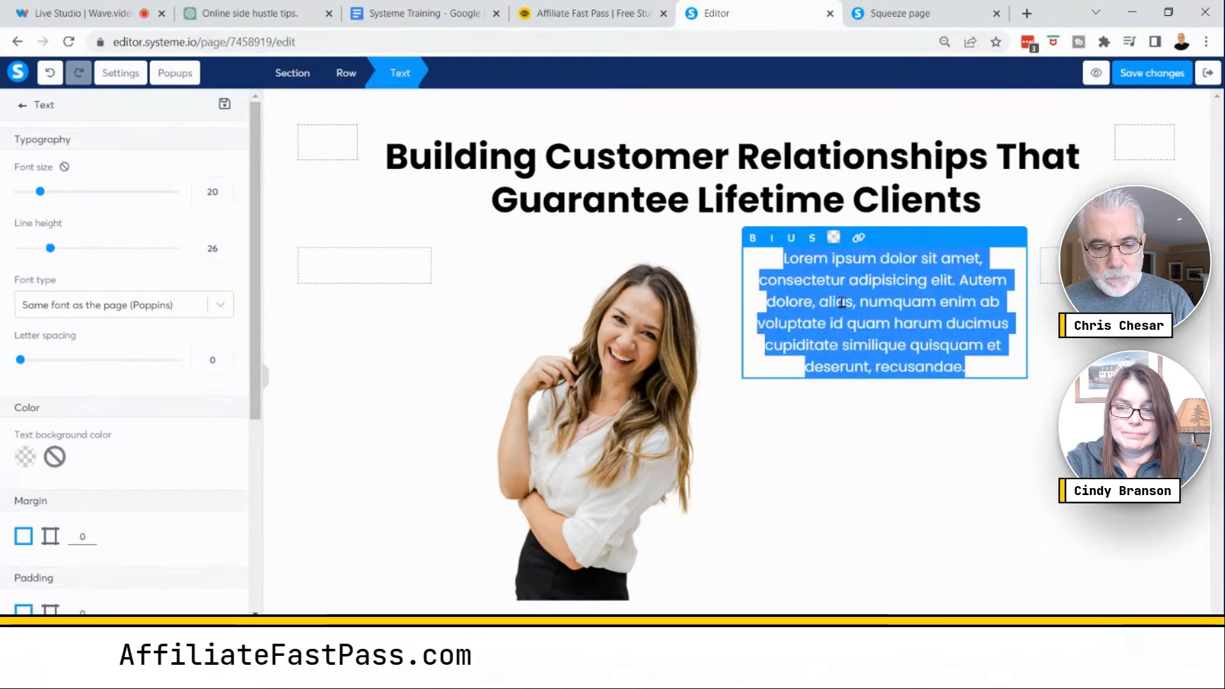
key("ctrl+v")
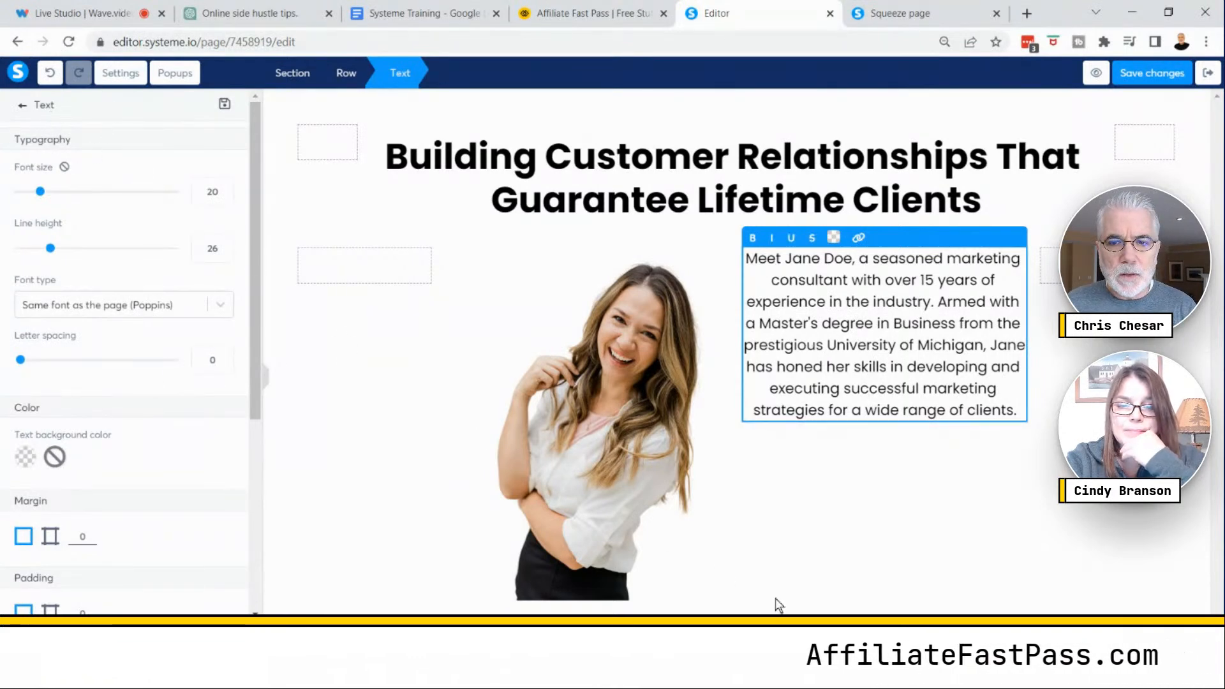
left_click(843, 555)
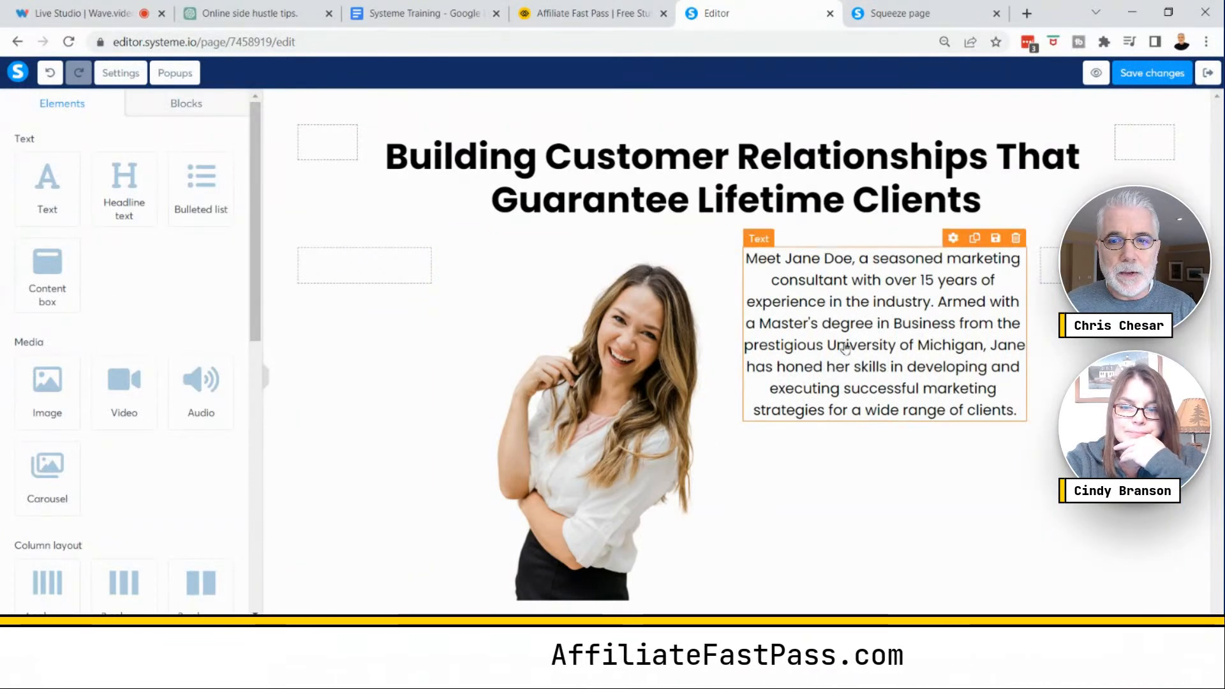
- Set the profile paragraph's font size to 22 and its line height to 29
left_click(846, 347)
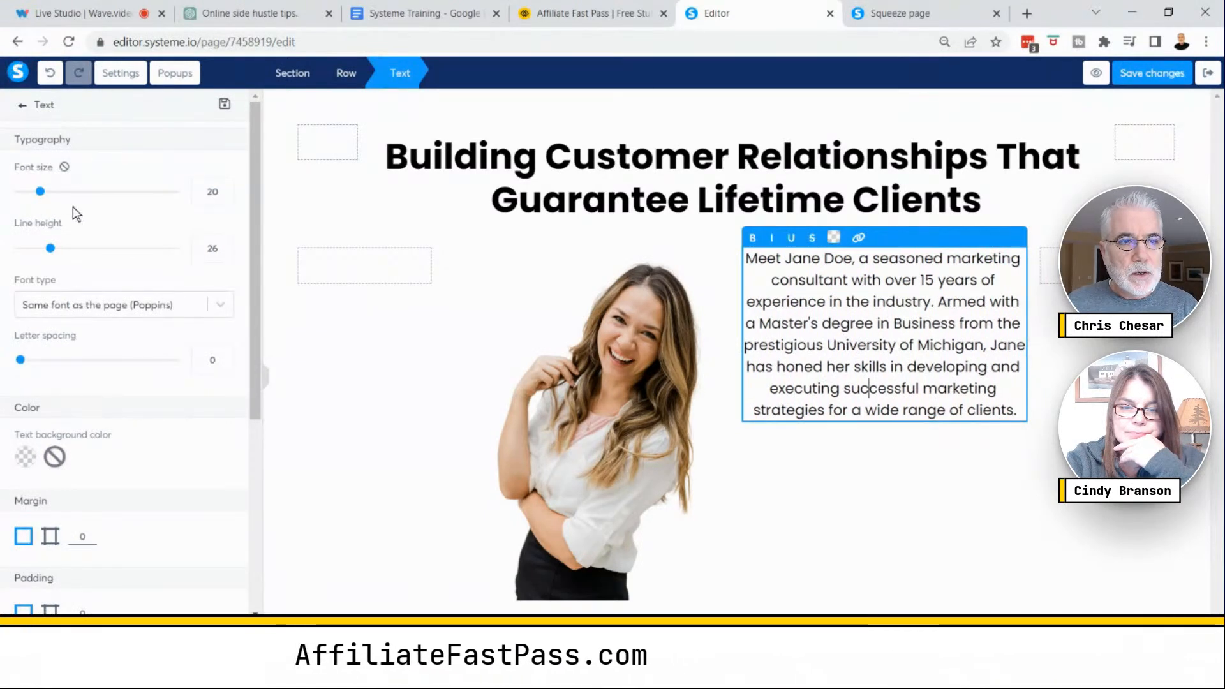
left_click(43, 193)
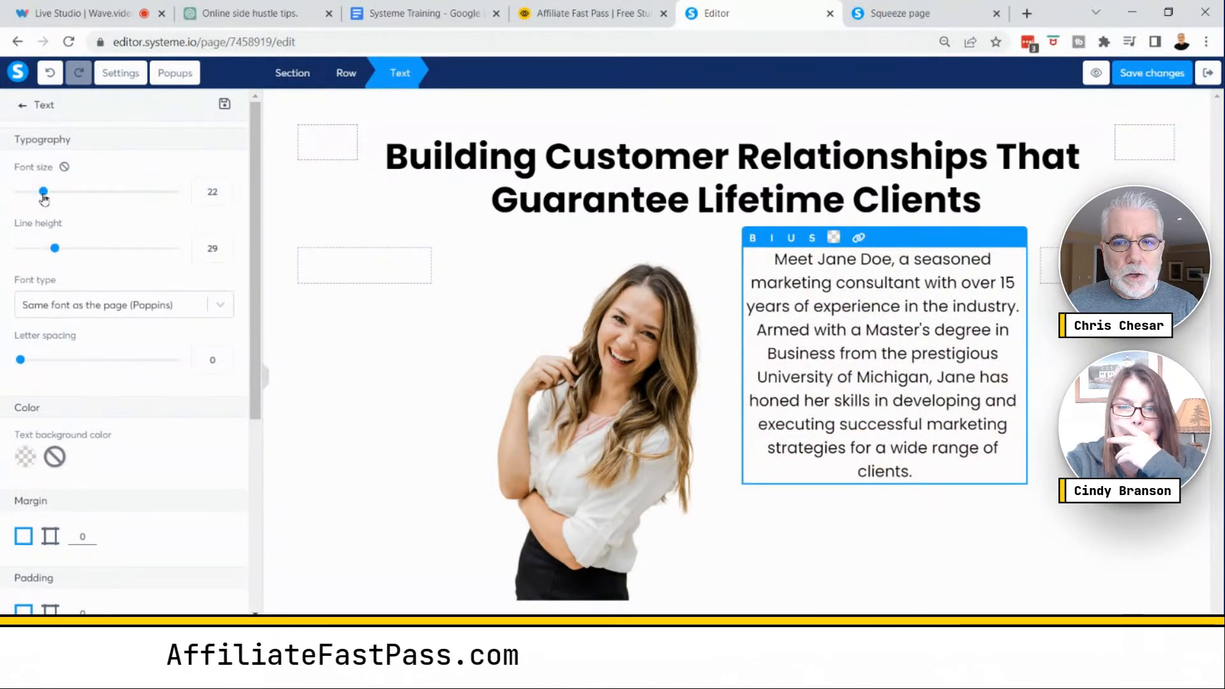
left_click(224, 256)
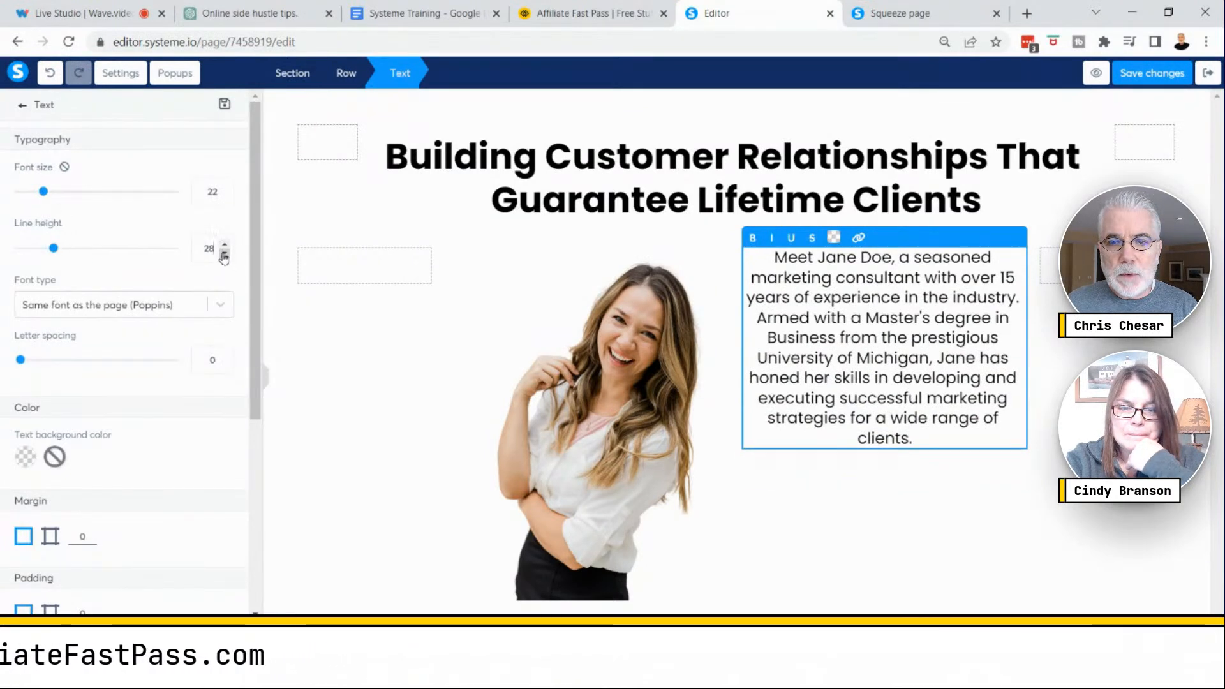
left_click(225, 245)
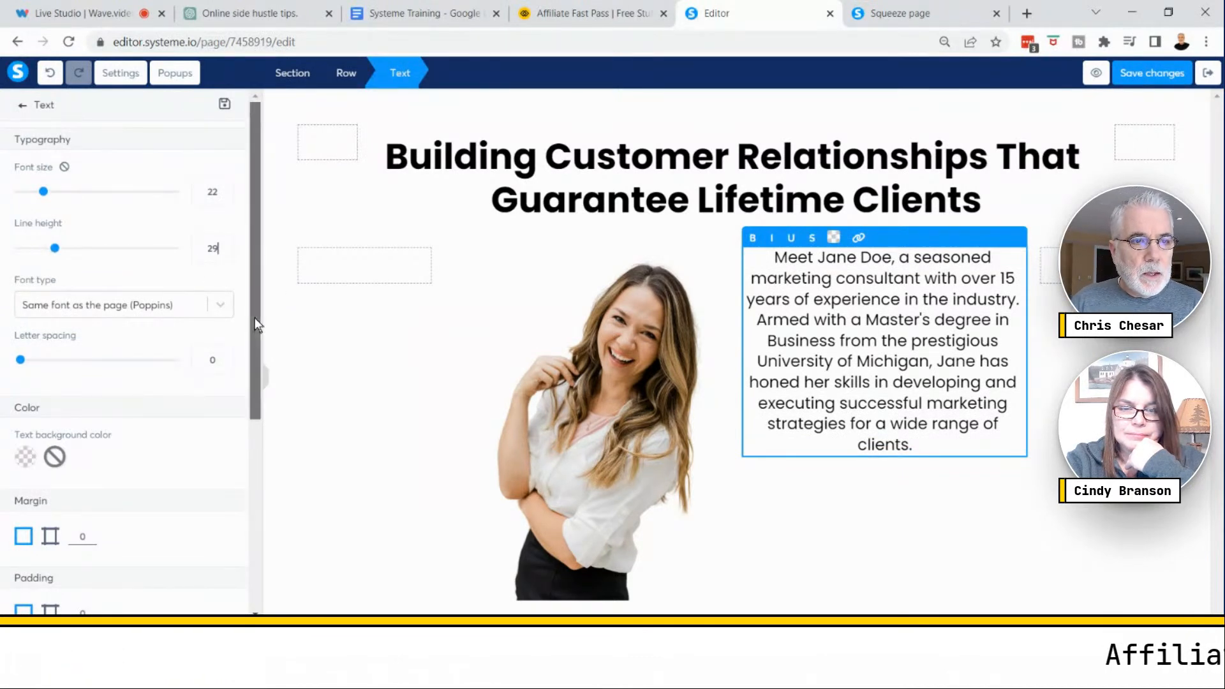
- Look through the paragraph's spacing, margin, padding and alignment settings
left_click_drag(254, 318, 255, 331)
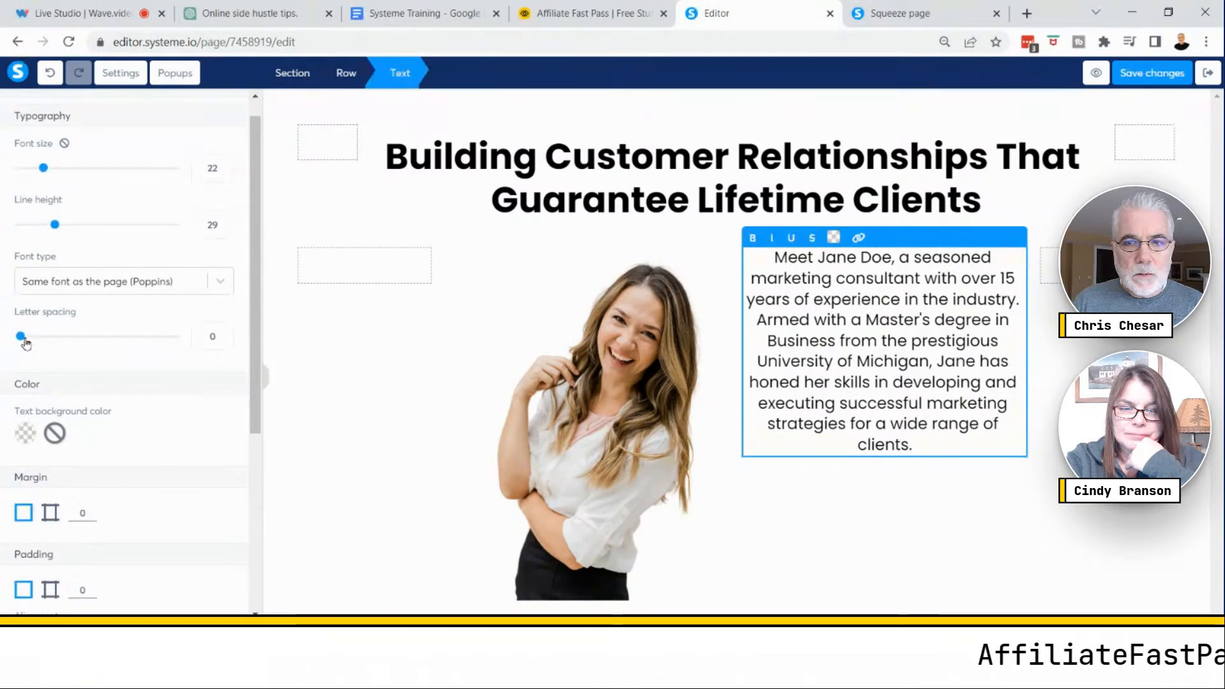
left_click_drag(30, 341, 20, 337)
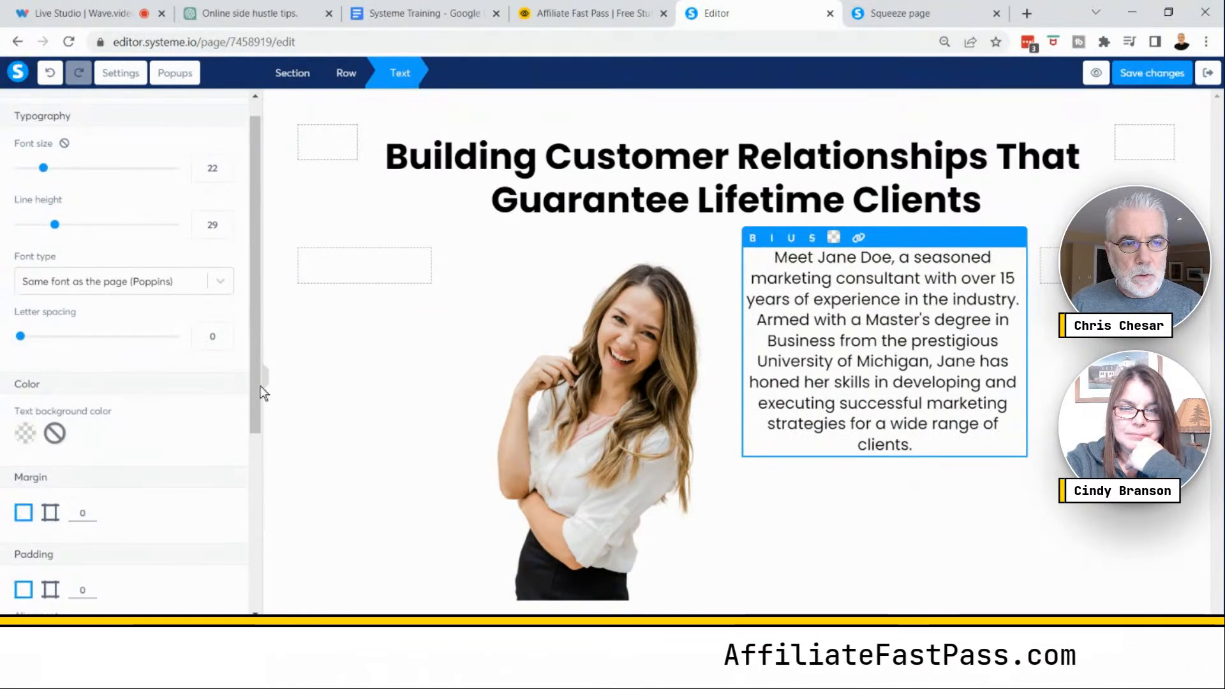
scroll(254, 381, "down", 3)
left_click(49, 358)
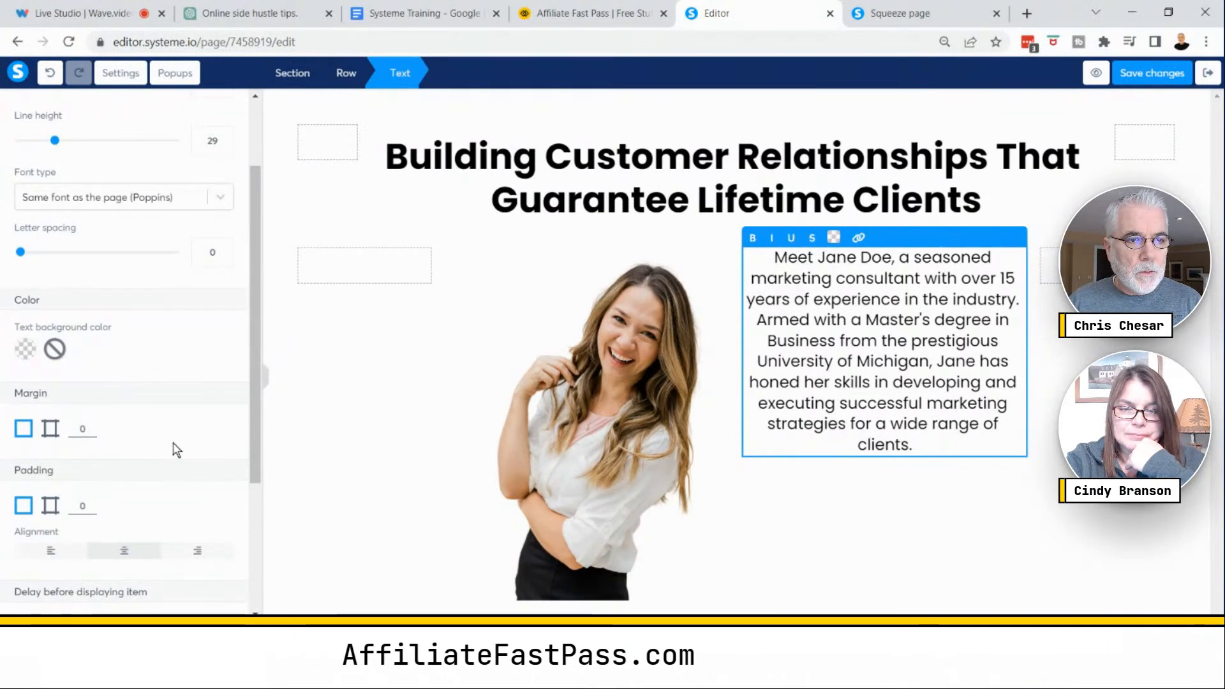
scroll(177, 451, "down", 5)
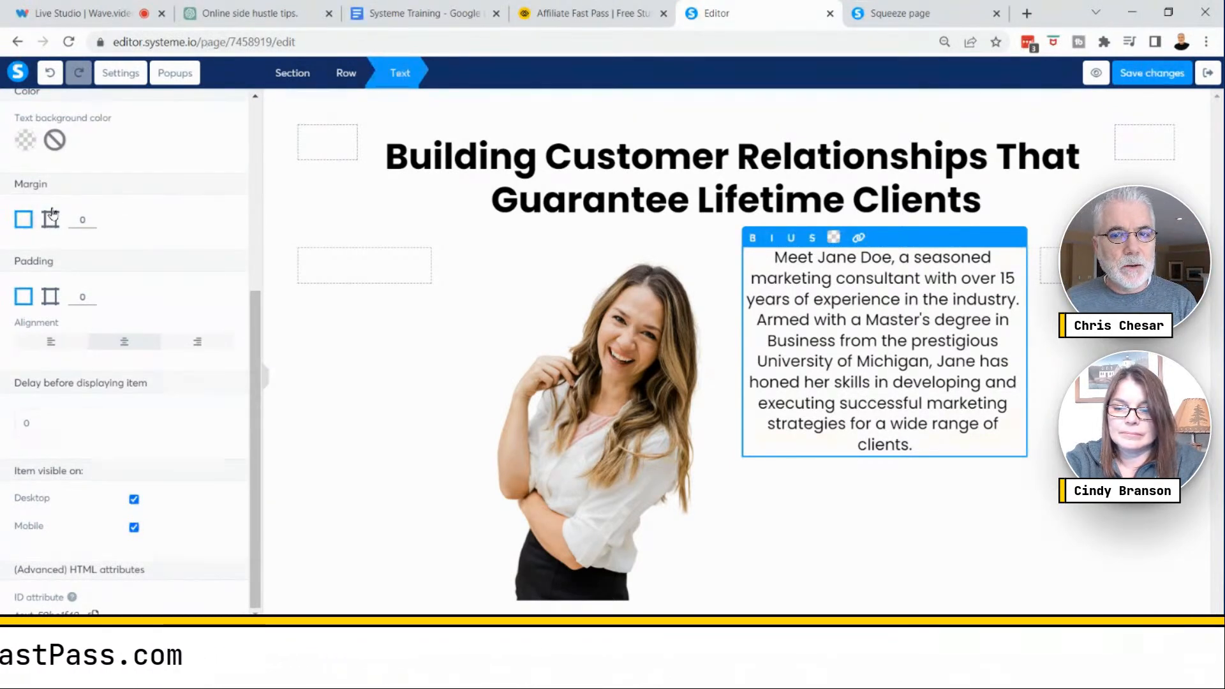
left_click(641, 329)
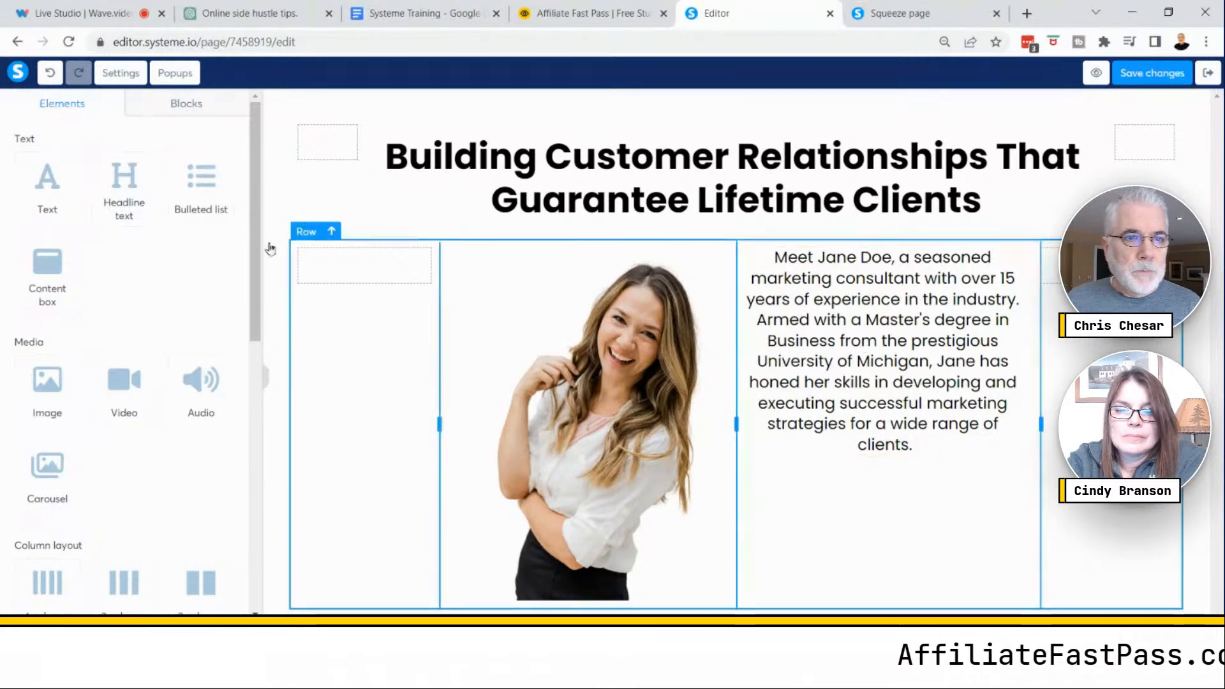
left_click(851, 365)
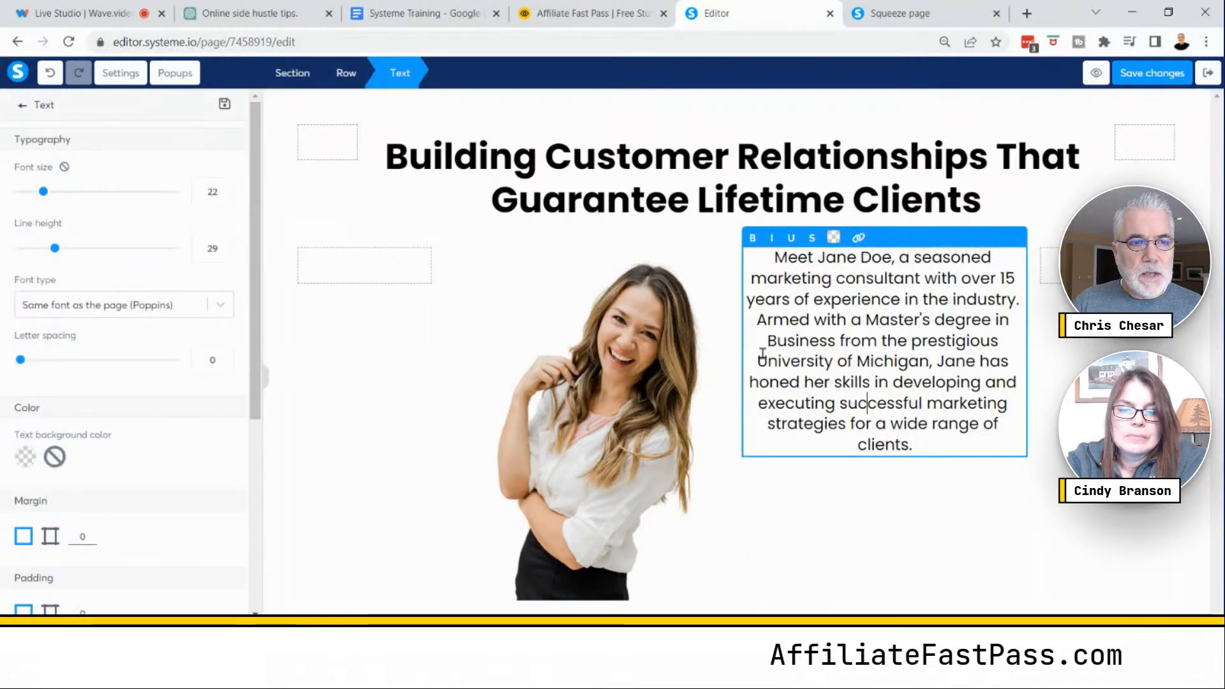
- Try changing the profile paragraph's top margin, resetting all four margin values to 0
scroll(143, 392, "down", 3)
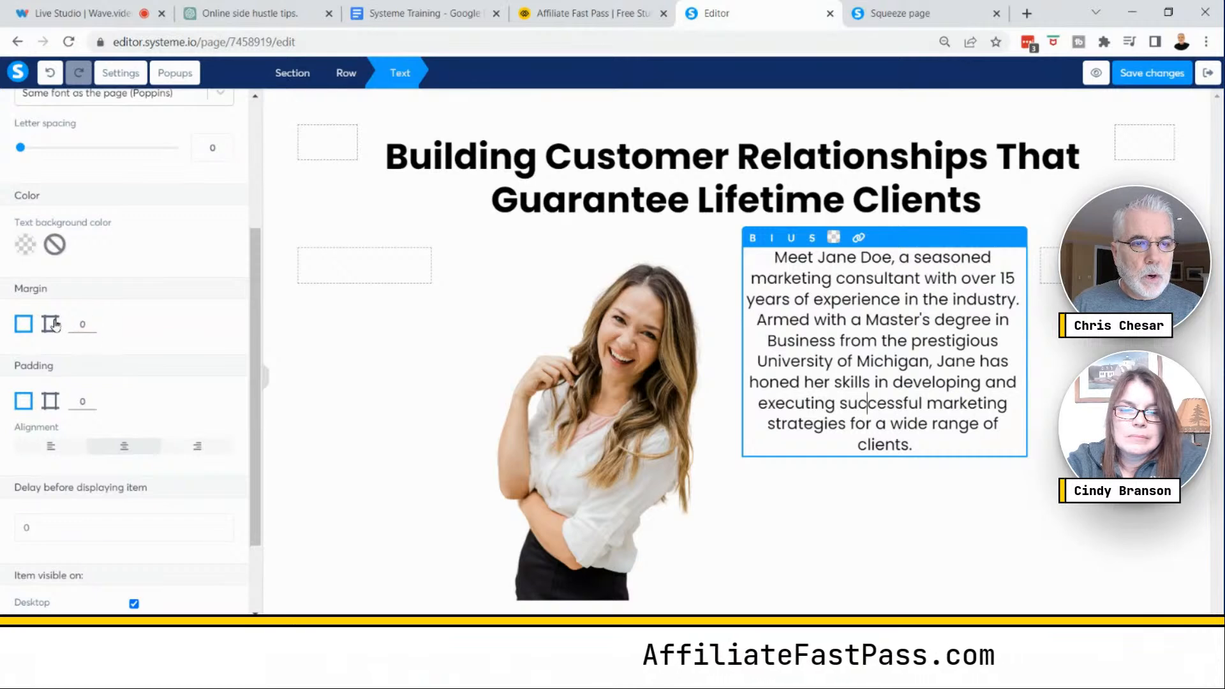
left_click(51, 324)
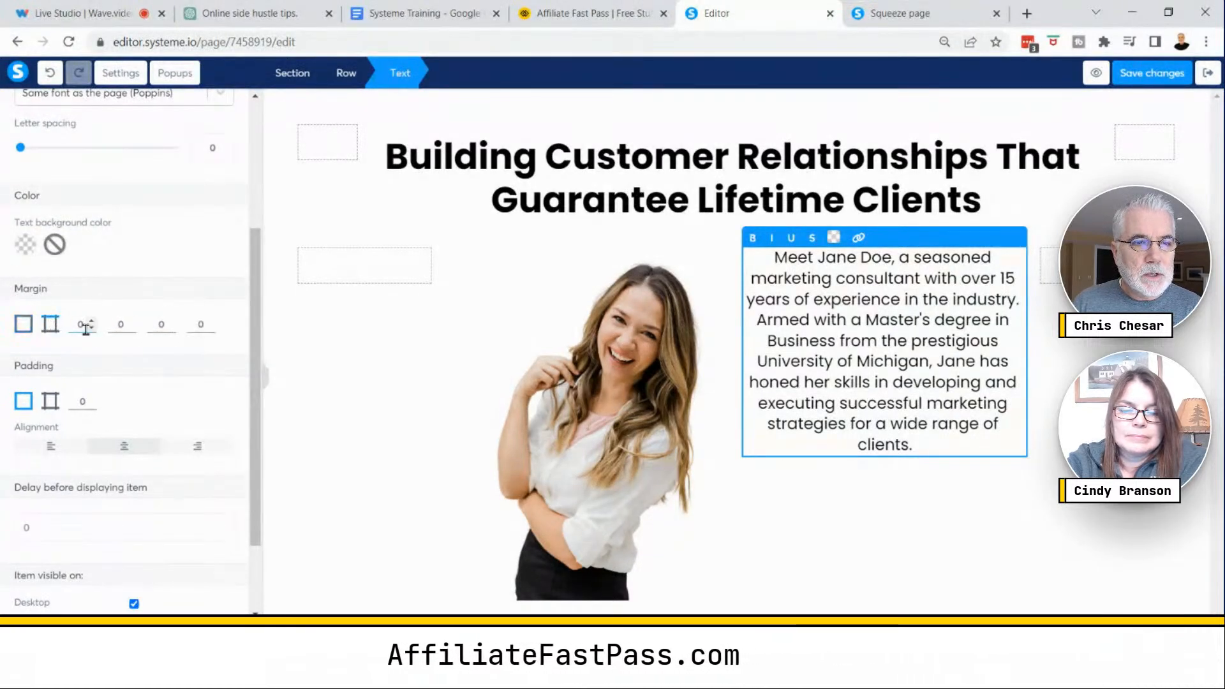
left_click(92, 321)
left_click_drag(93, 323, 93, 324)
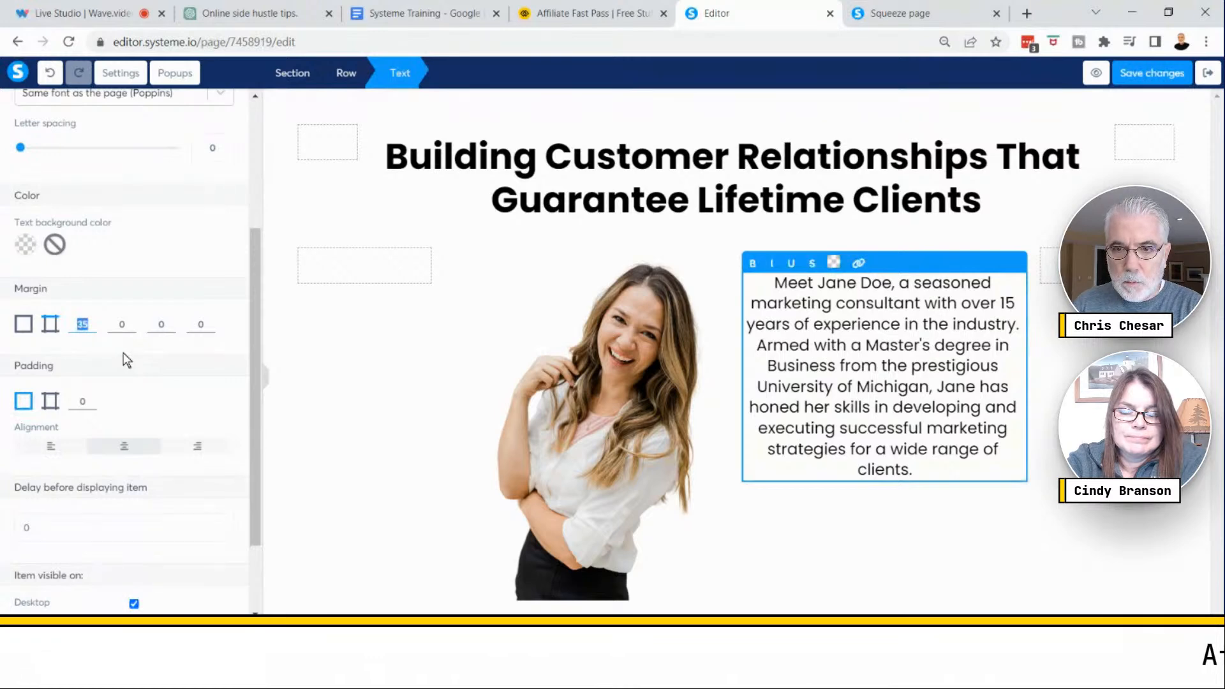
type("0")
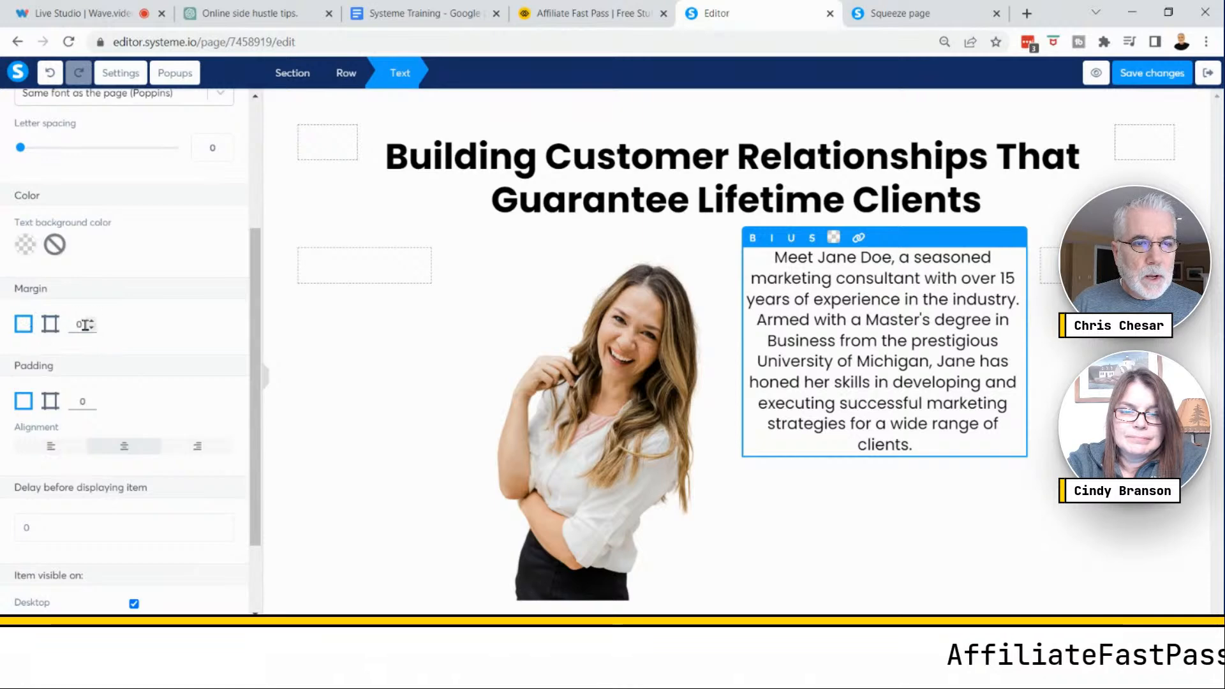
left_click(91, 321)
left_click(91, 321)
left_click(91, 321)
left_click(92, 321)
left_click(92, 321)
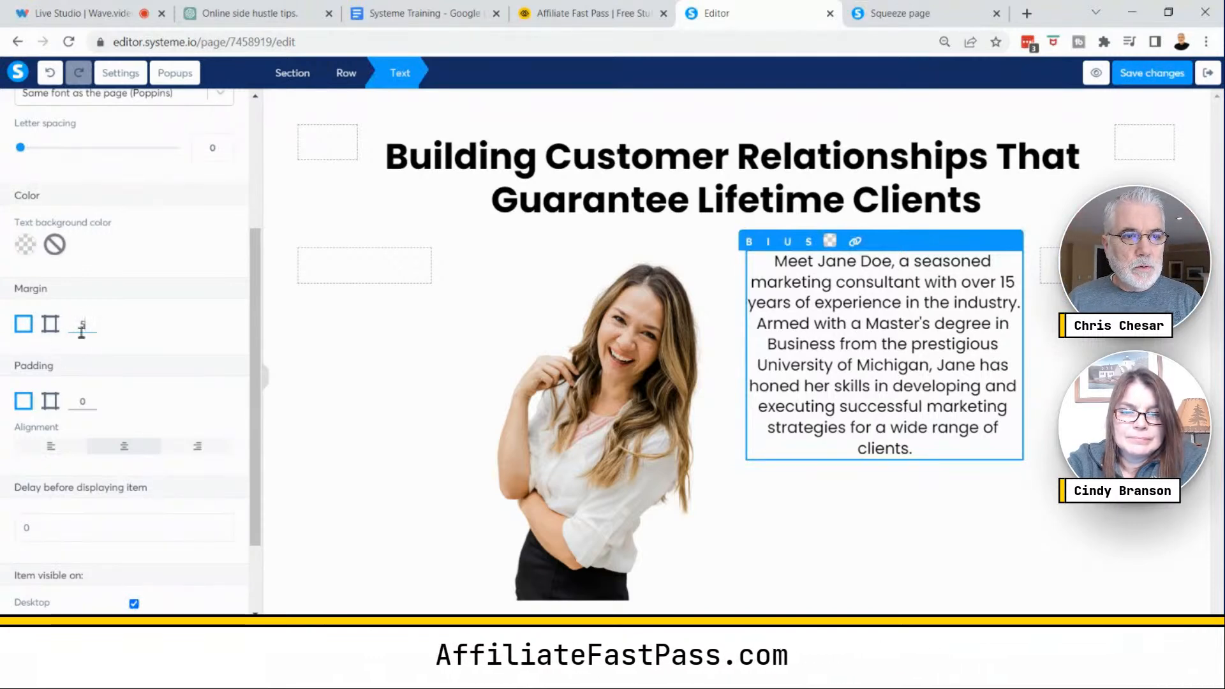
left_click_drag(83, 326, 76, 325)
type("0")
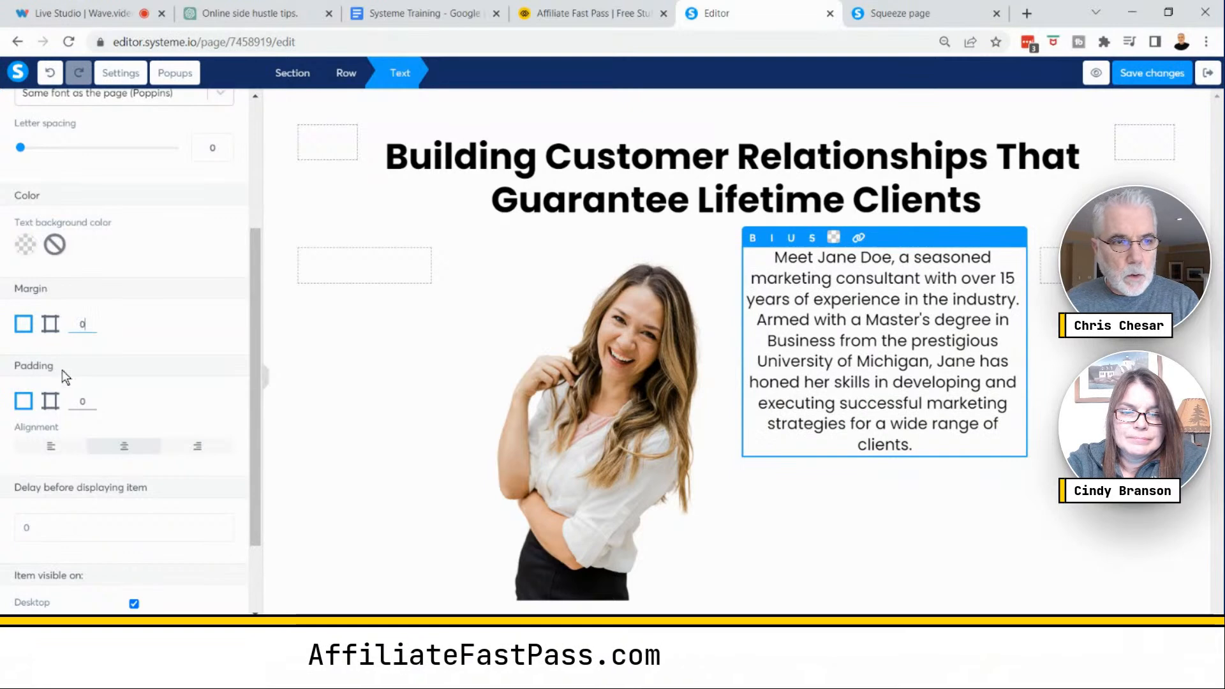
left_click(47, 324)
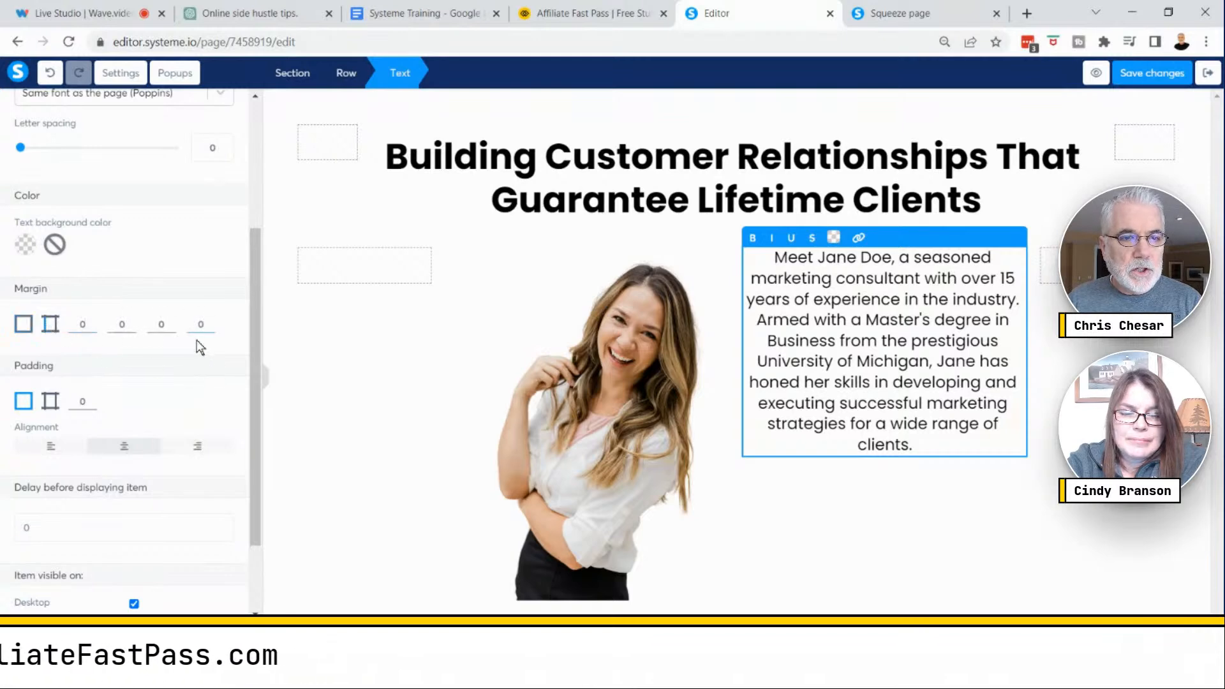
left_click(210, 324)
left_click(210, 324)
left_click(211, 325)
left_click(211, 324)
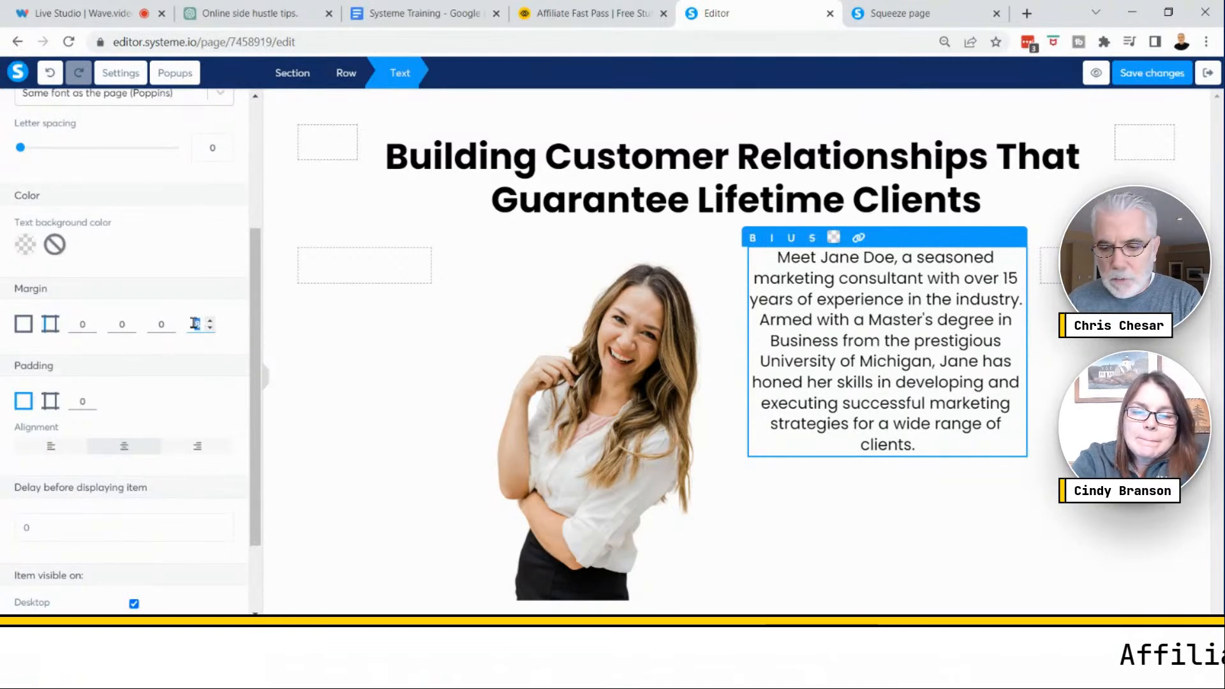
type("0")
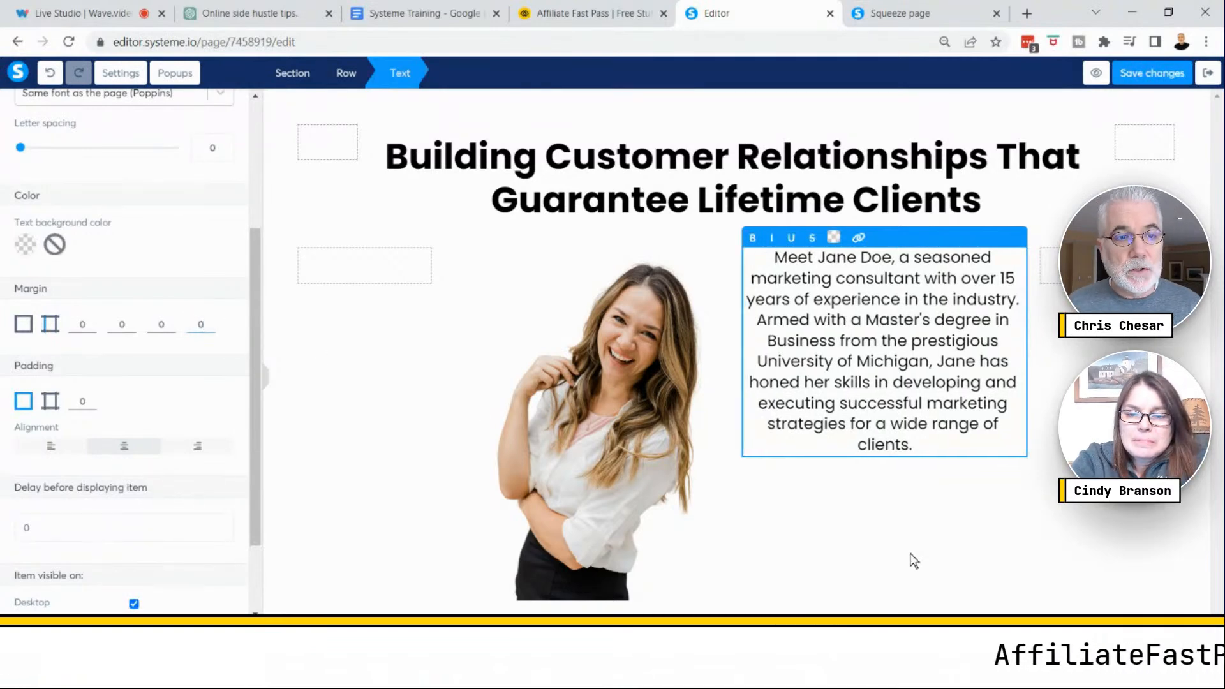
left_click(882, 540)
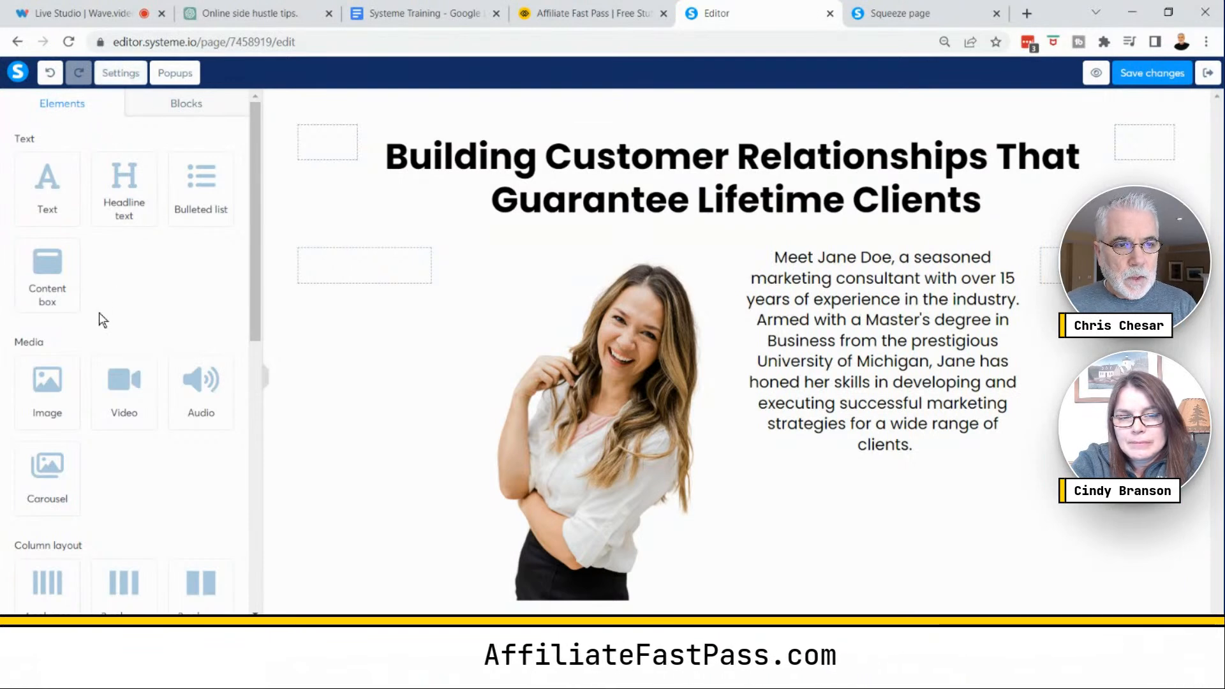
- Insert an empty row above the profile paragraph and preview the squeeze page
scroll(99, 314, "down", 3)
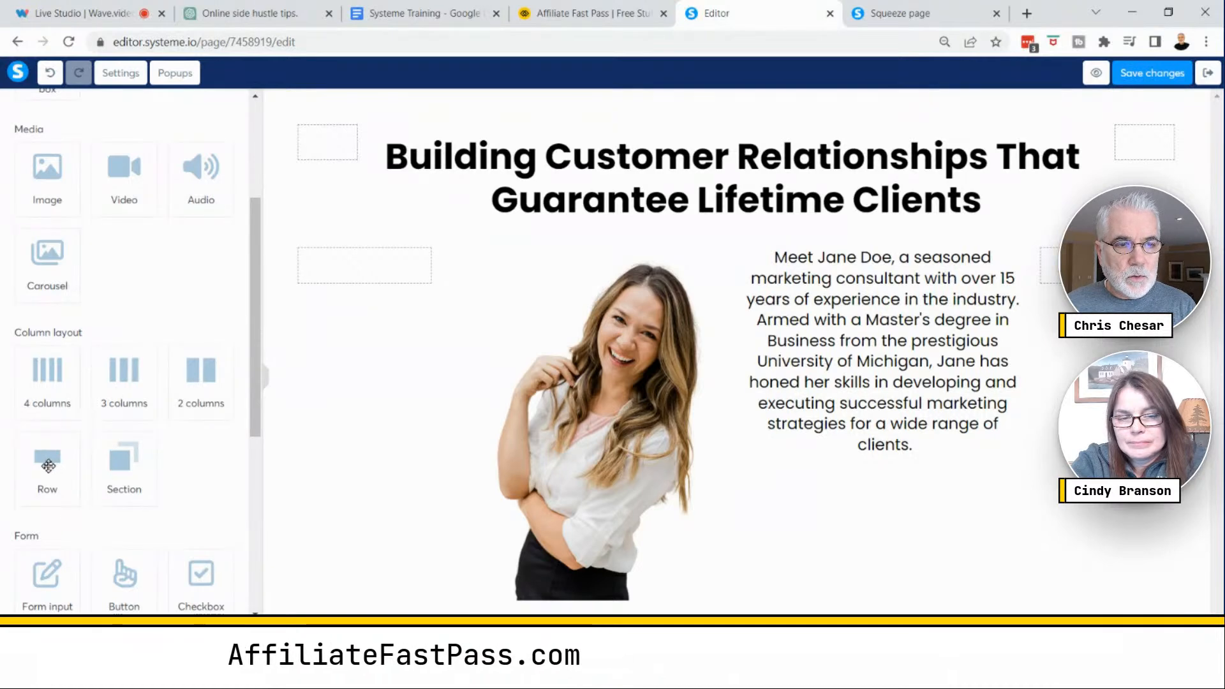
left_click_drag(52, 462, 842, 271)
left_click_drag(841, 271, 843, 273)
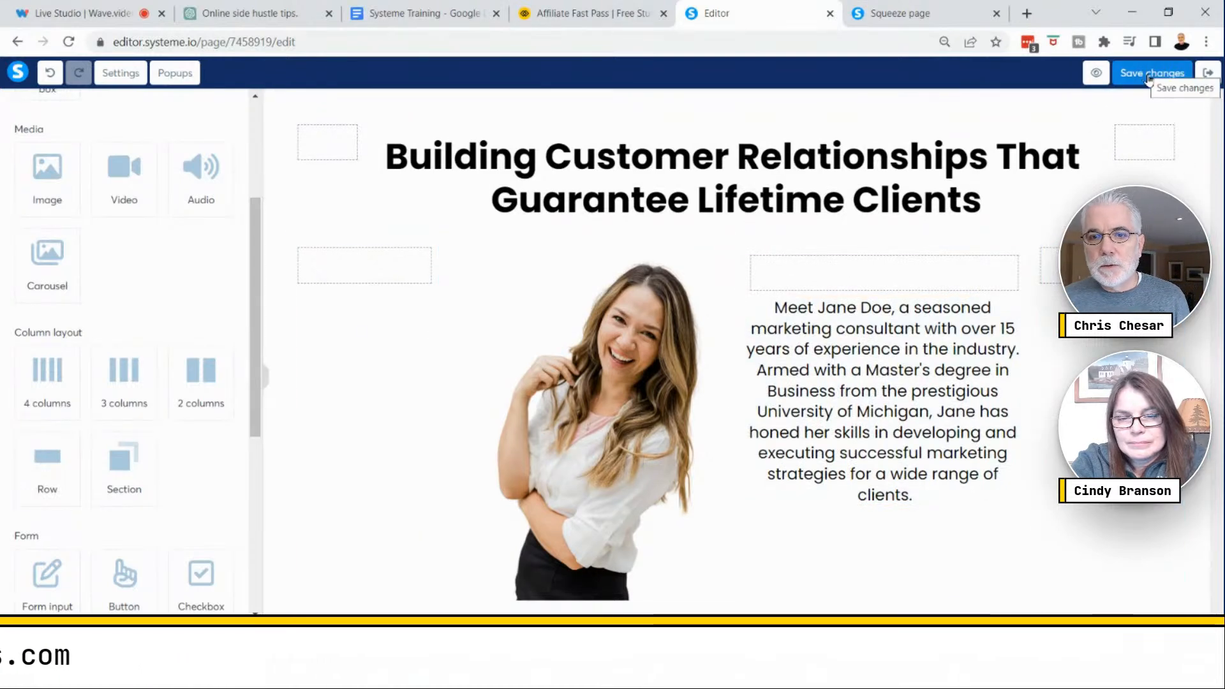
left_click(1096, 74)
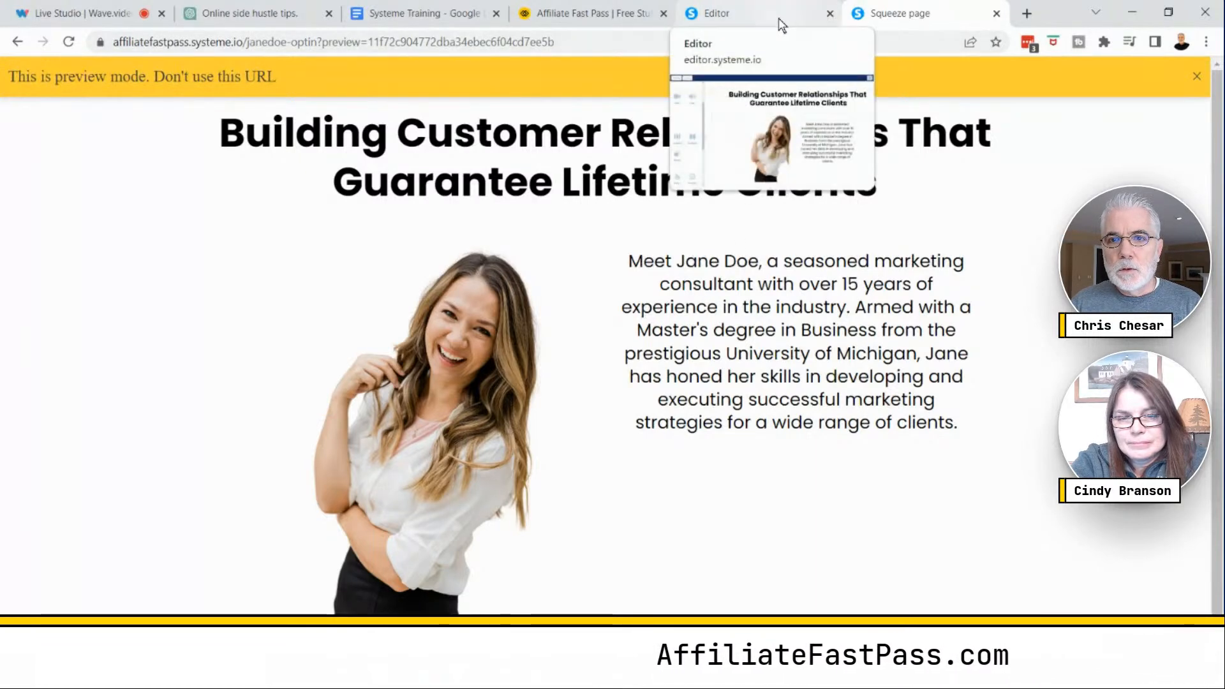
left_click(742, 14)
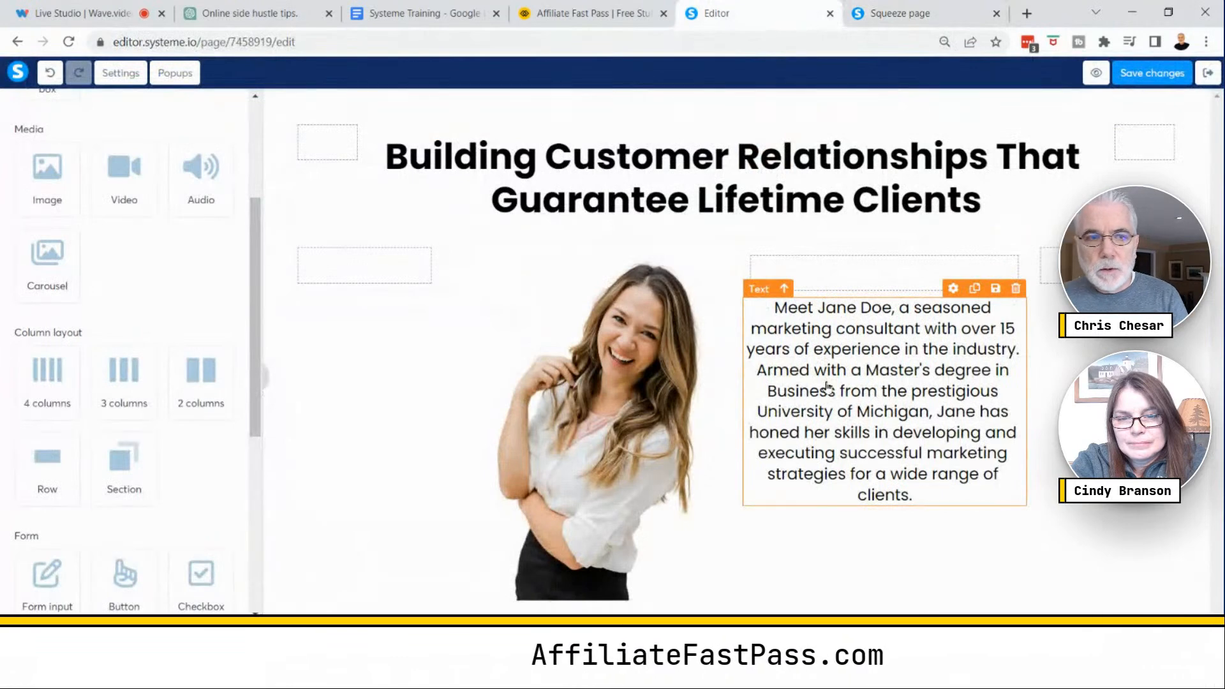
- Add a second empty row above the profile paragraph
left_click_drag(47, 463, 836, 305)
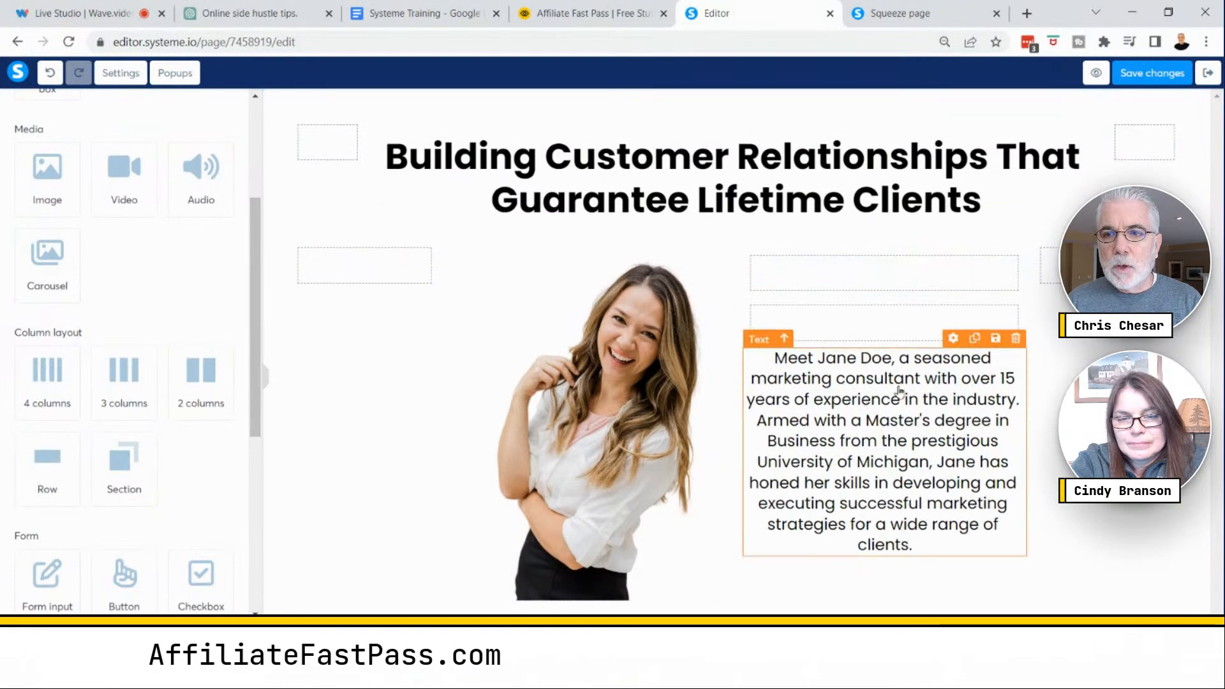
left_click(1143, 76)
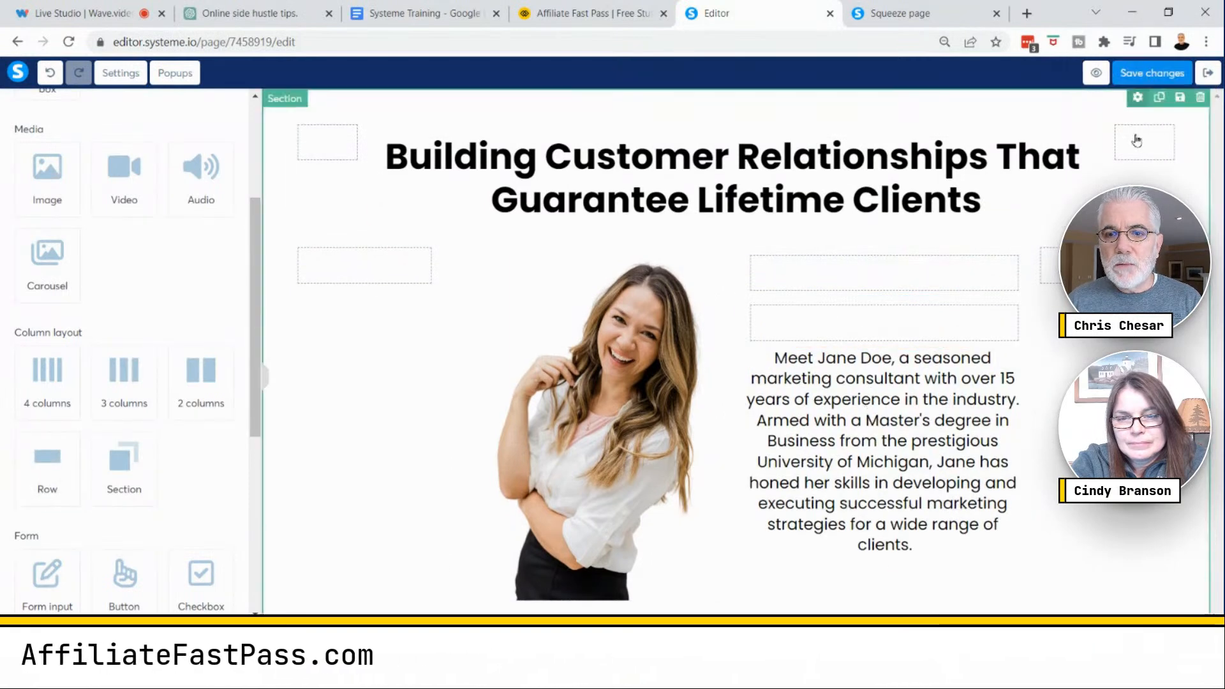
left_click(265, 384)
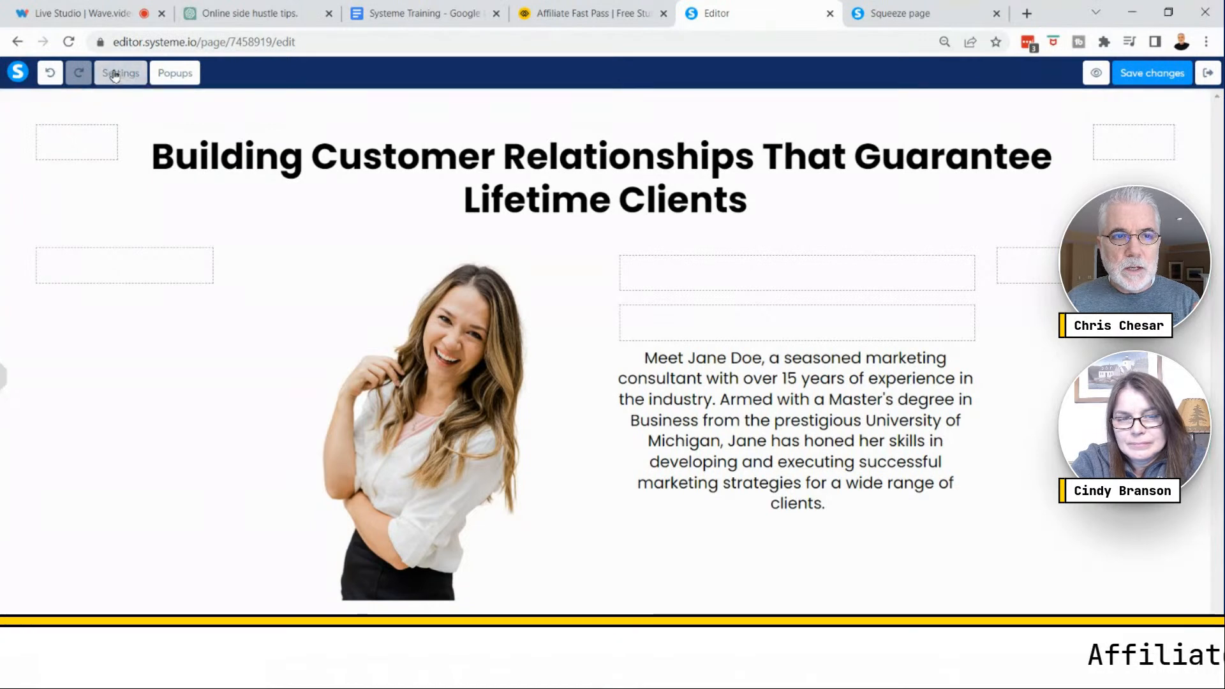
- Save the changes and preview the squeeze page
left_click(113, 75)
left_click(1153, 81)
left_click(1096, 72)
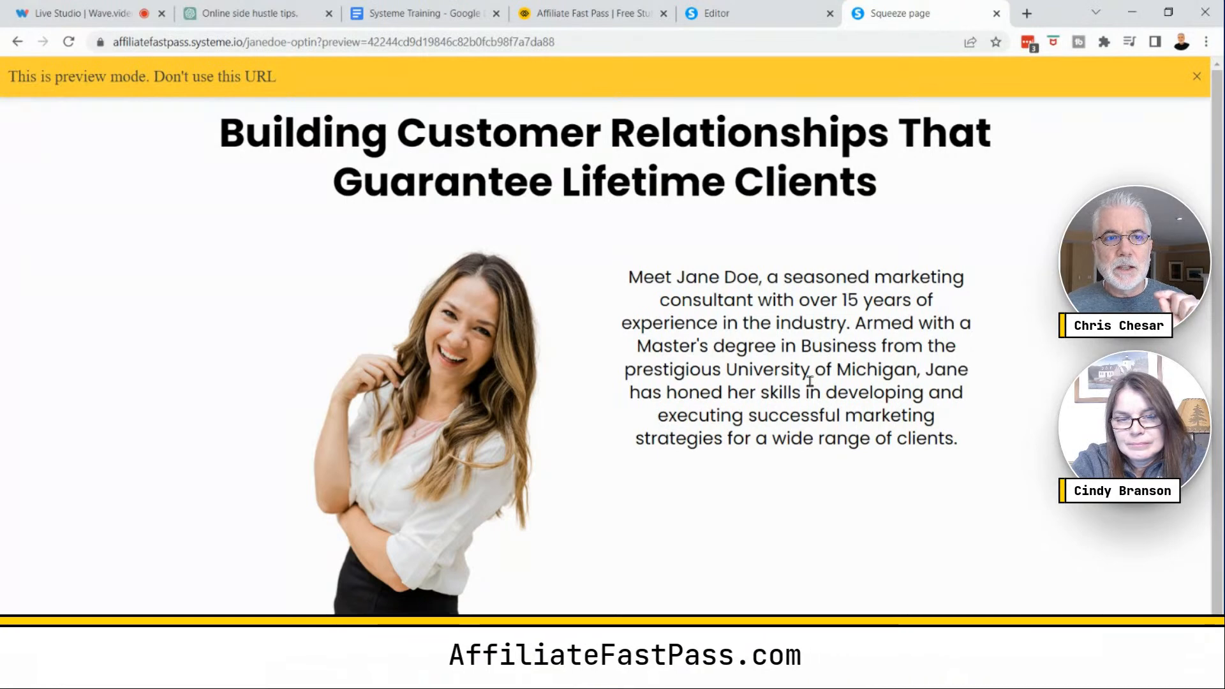
left_click(782, 18)
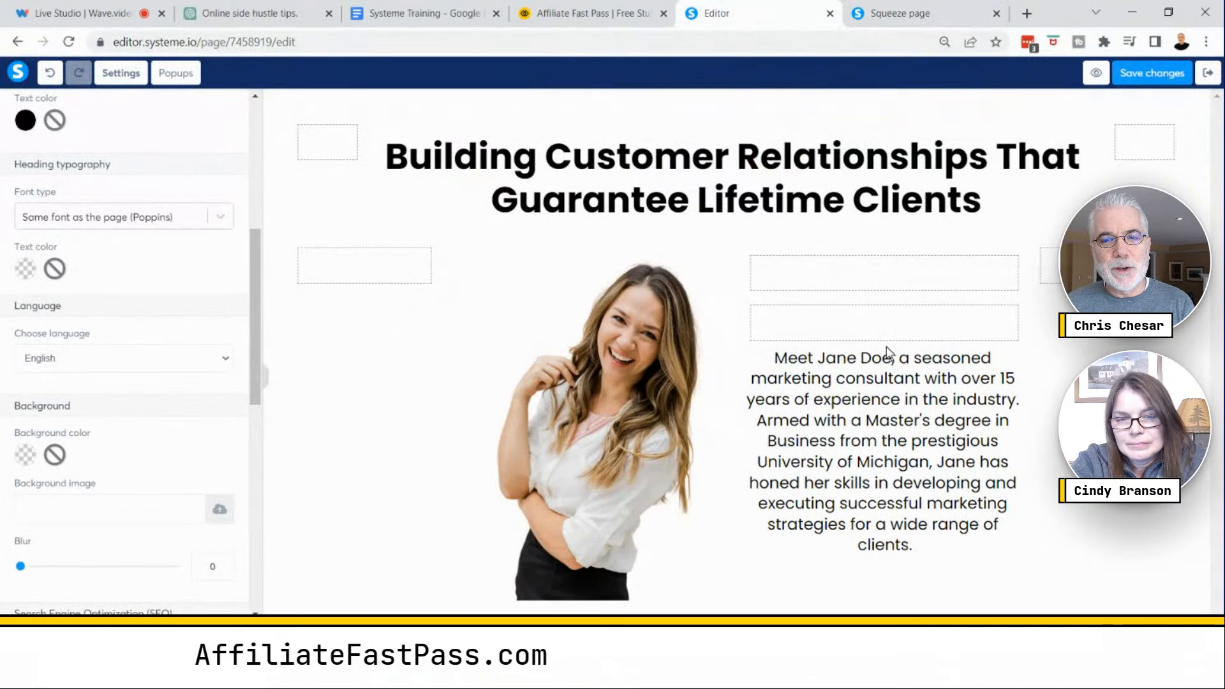
- Delete both empty rows above the profile paragraph
left_click(861, 328)
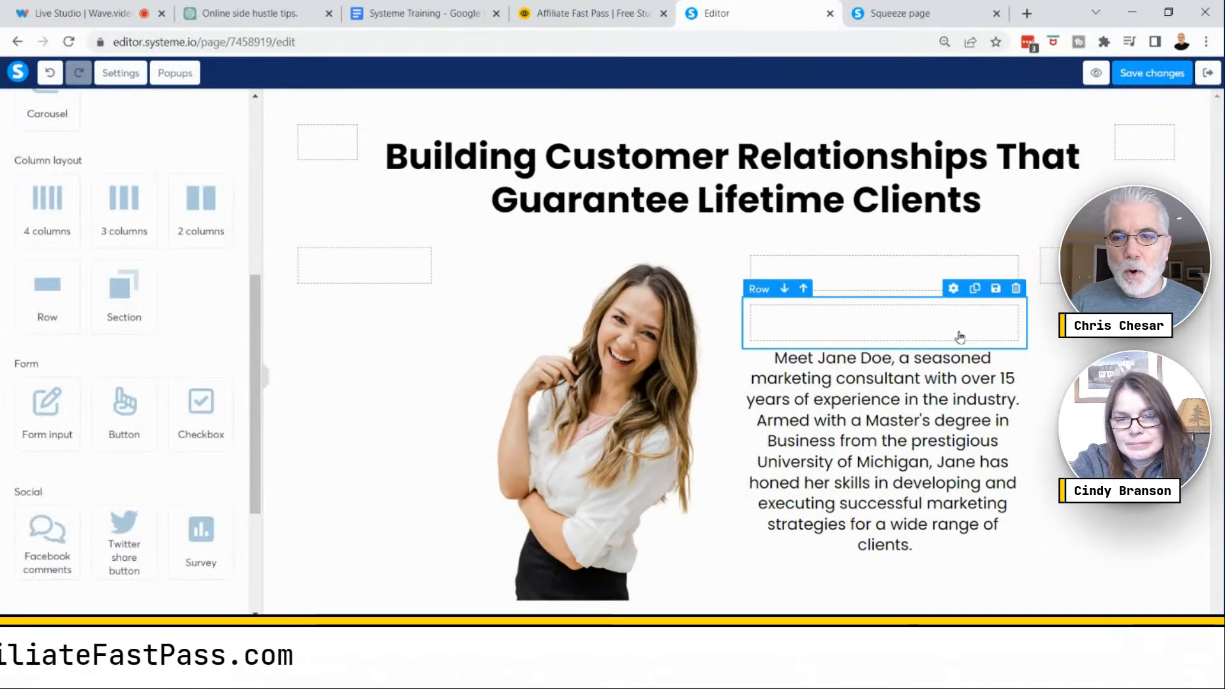
left_click(1016, 289)
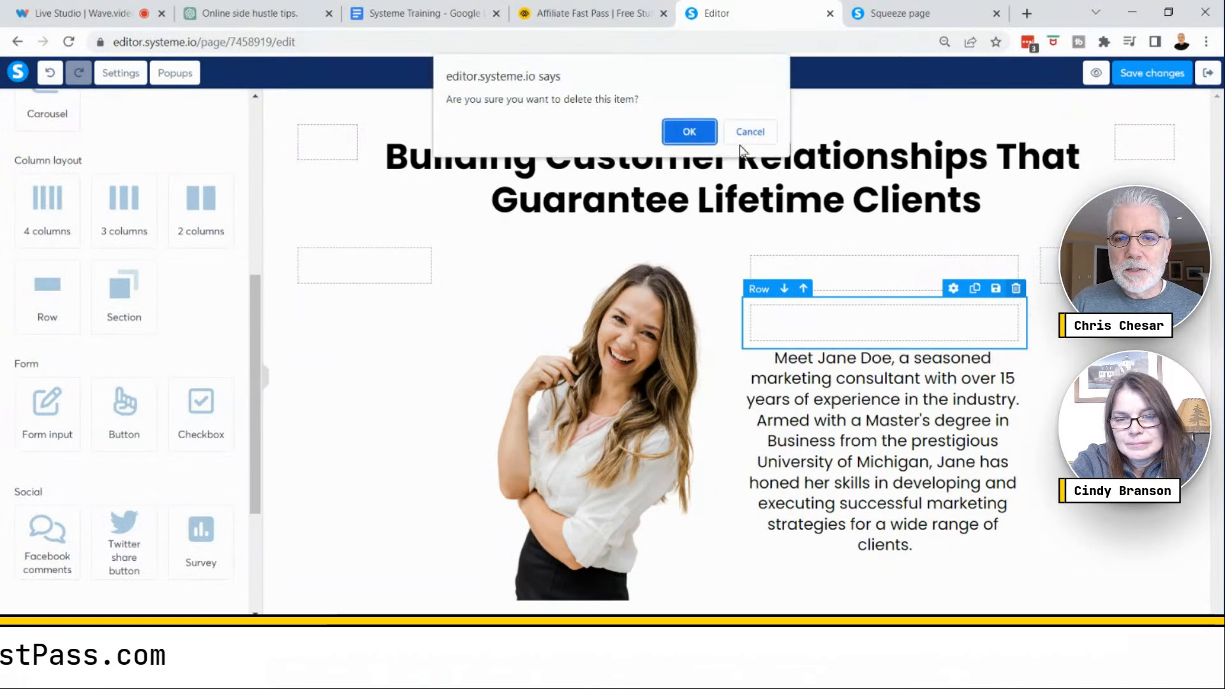
left_click(691, 130)
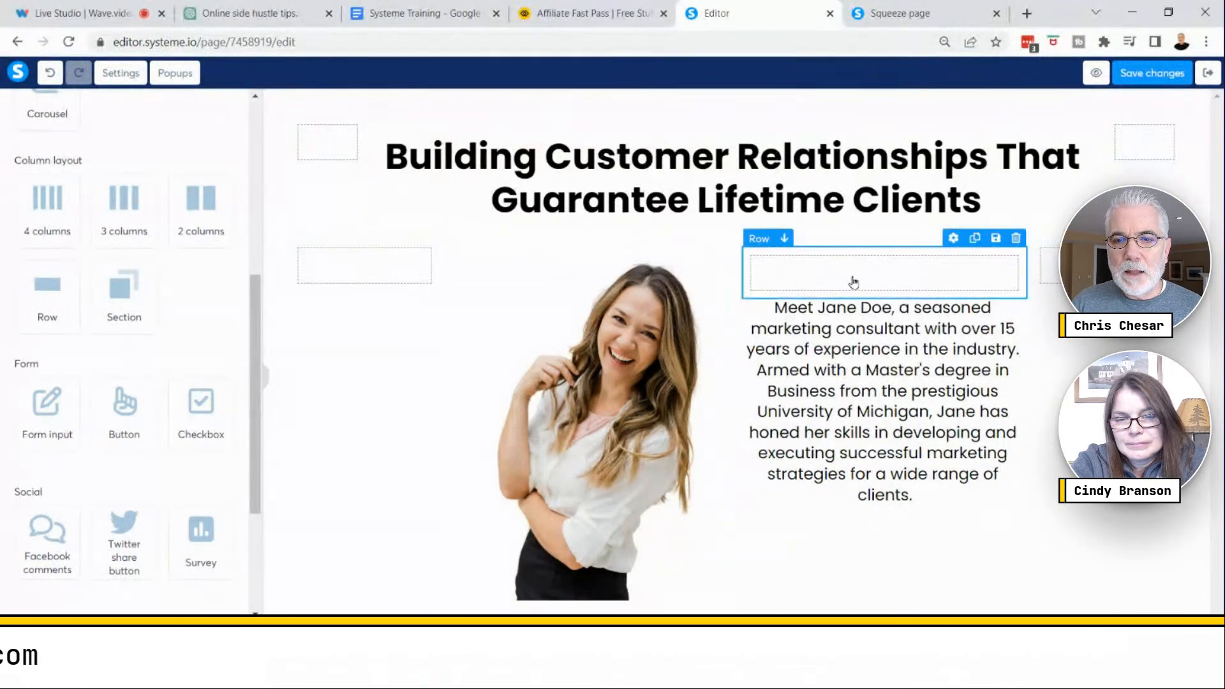
left_click(1015, 240)
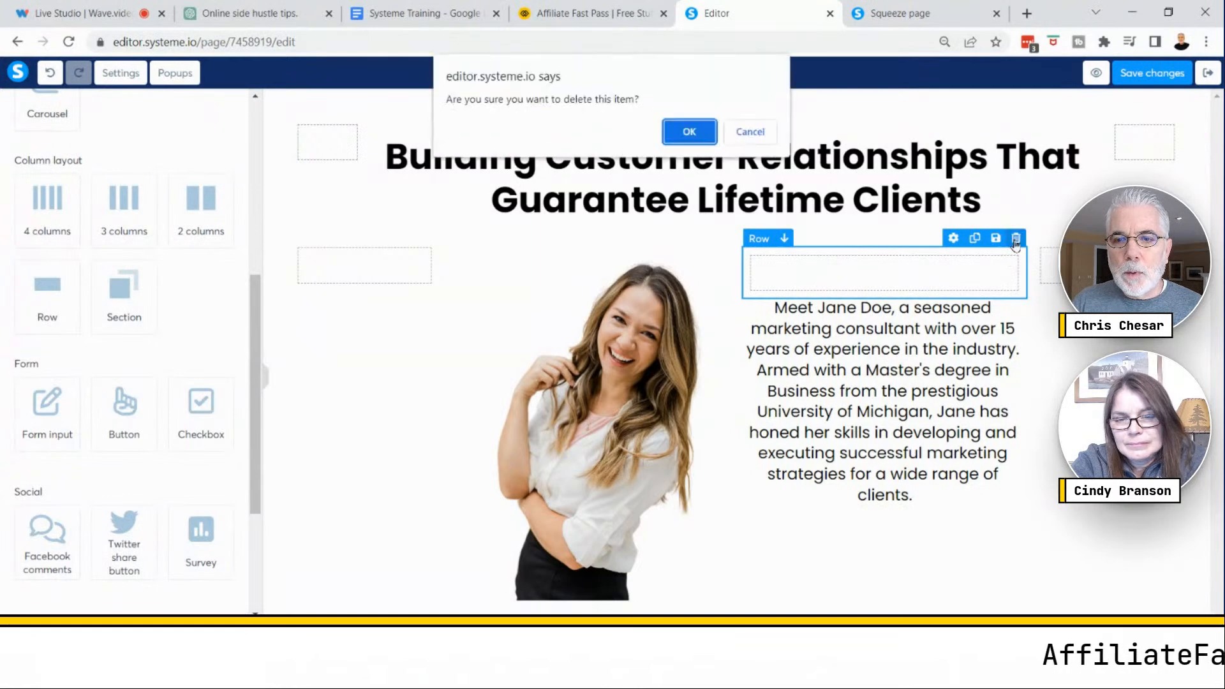
left_click(706, 141)
- Set the profile paragraph's top margin to 100
left_click(866, 350)
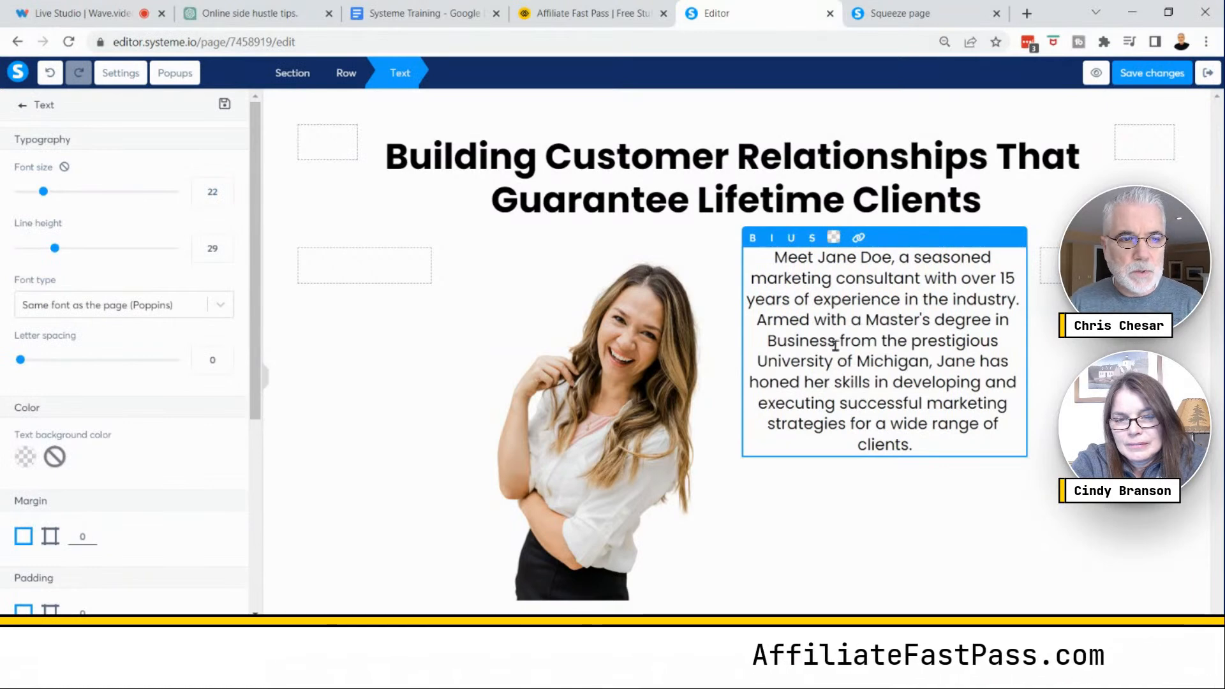
scroll(184, 469, "down", 3)
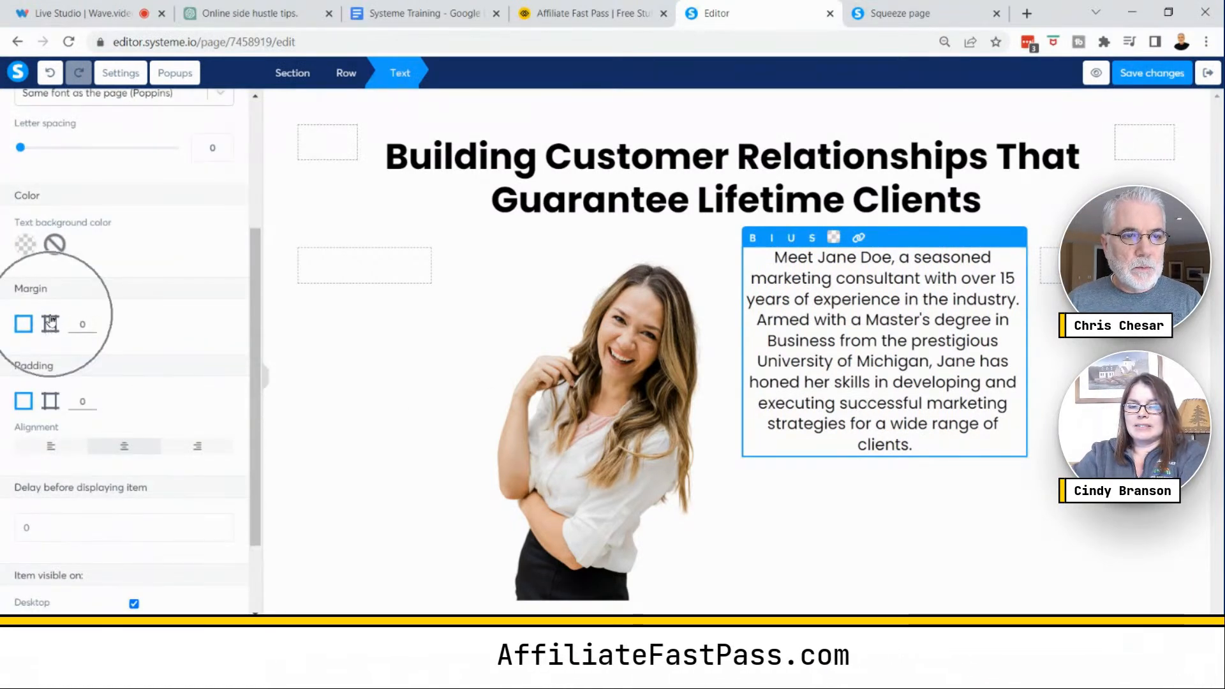
left_click(92, 322)
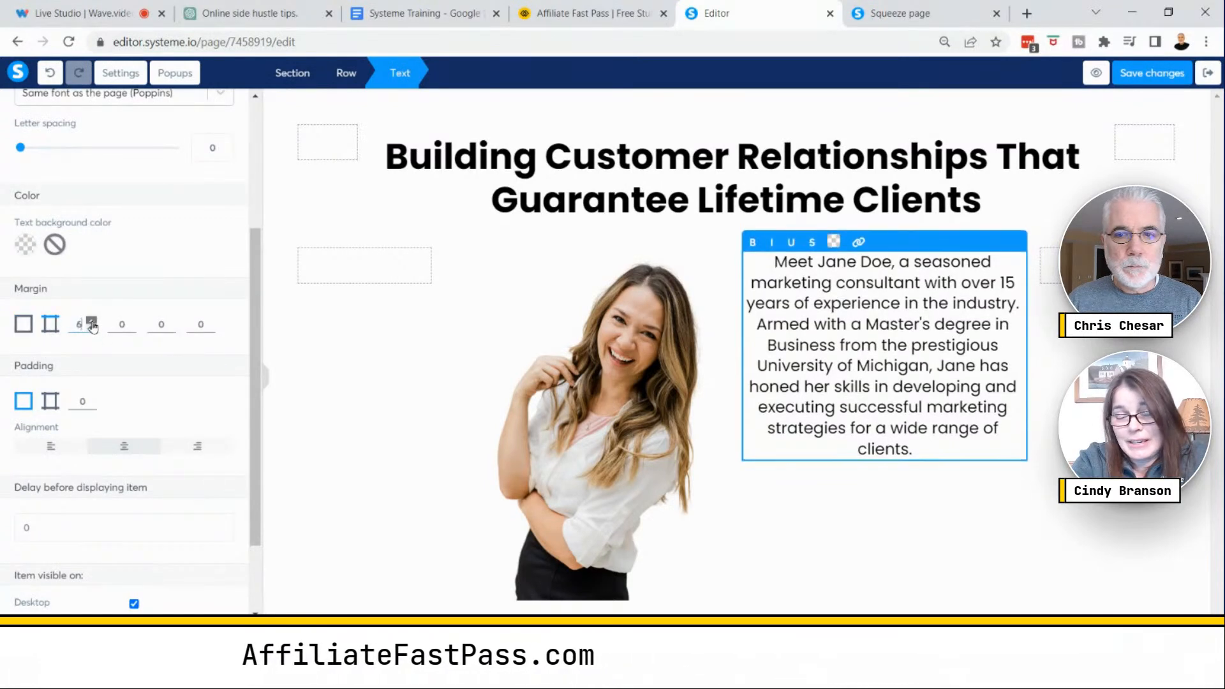
left_click_drag(91, 322, 92, 324)
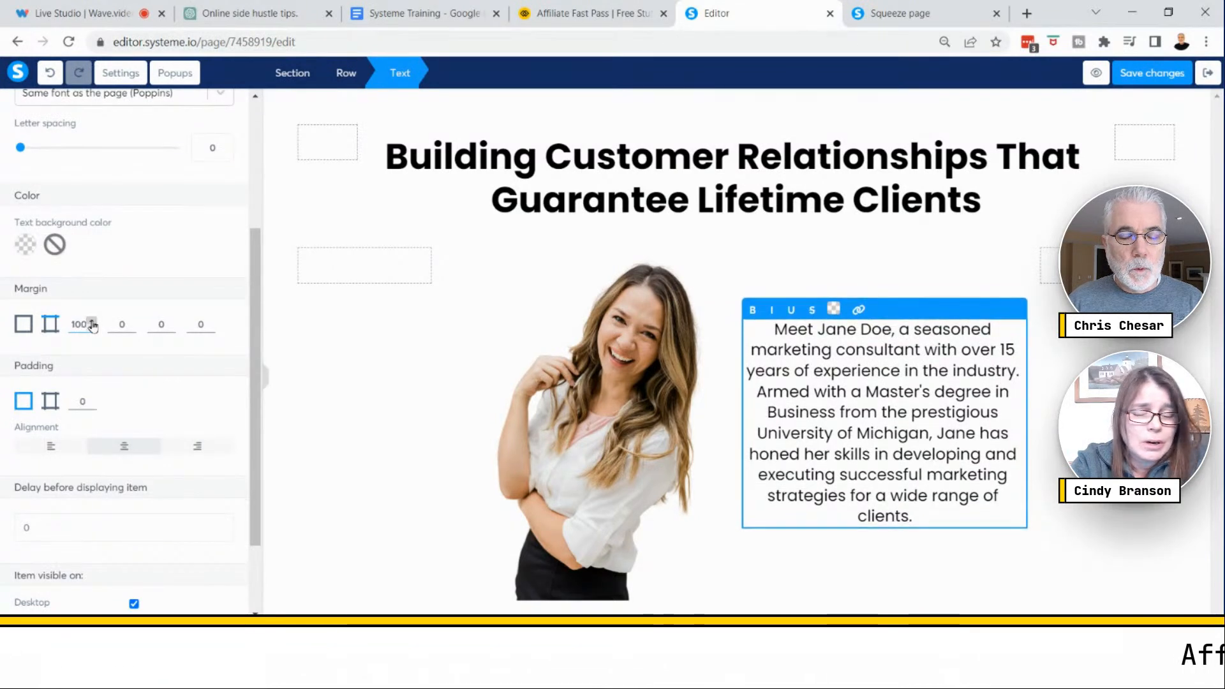
left_click(986, 574)
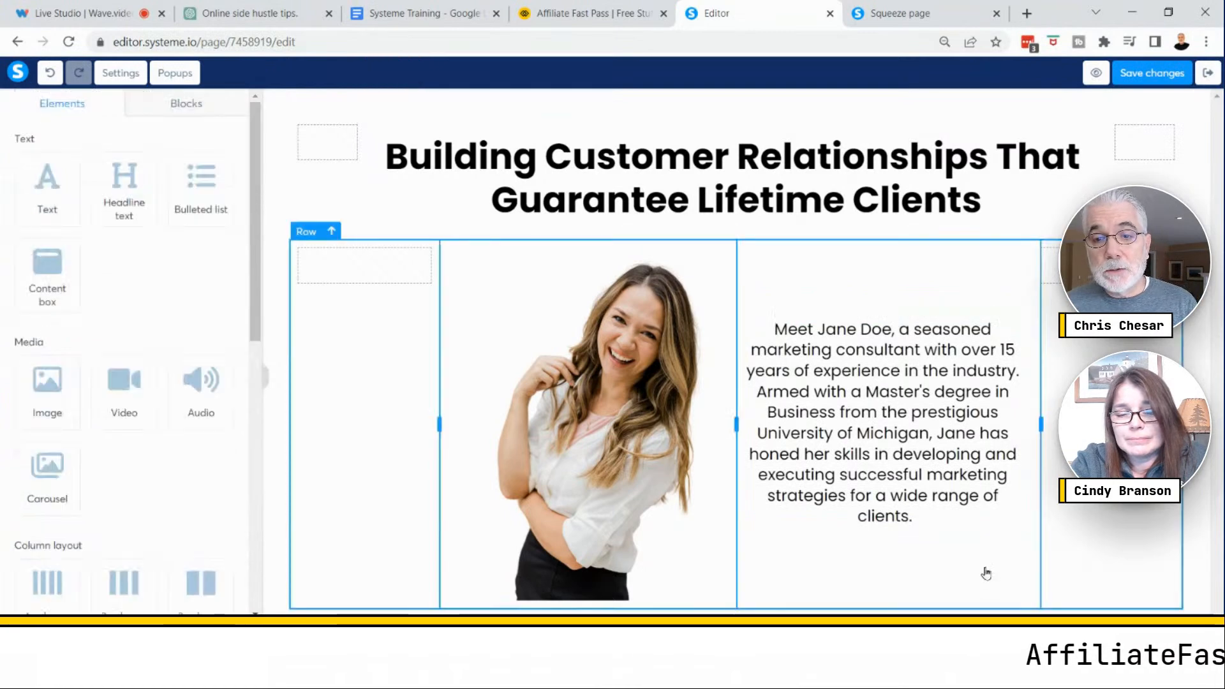
- Save the page and check it in preview mode before returning to the editor
left_click(1139, 83)
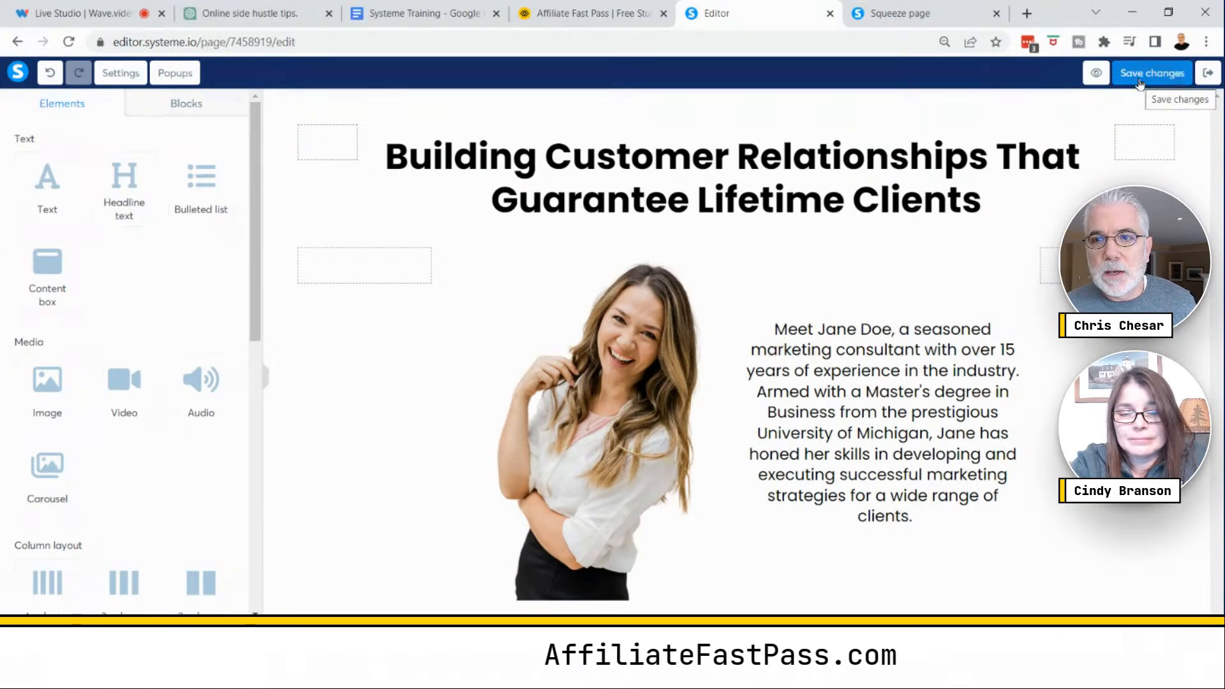
left_click(1096, 73)
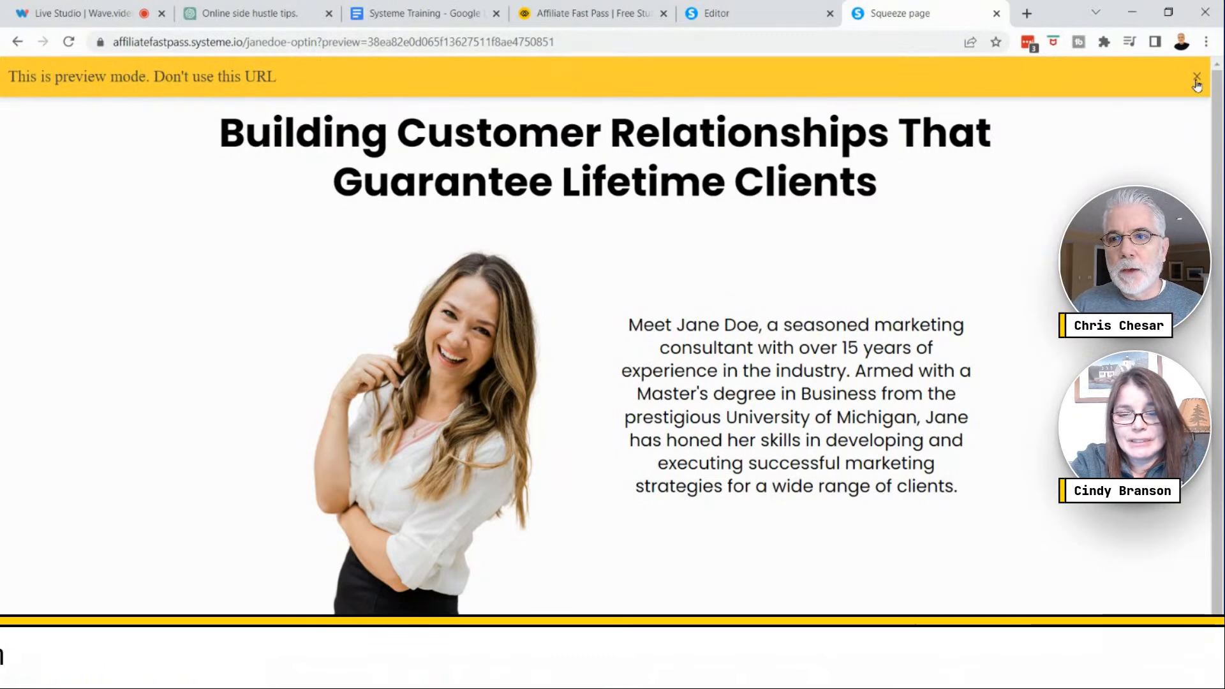
left_click(739, 23)
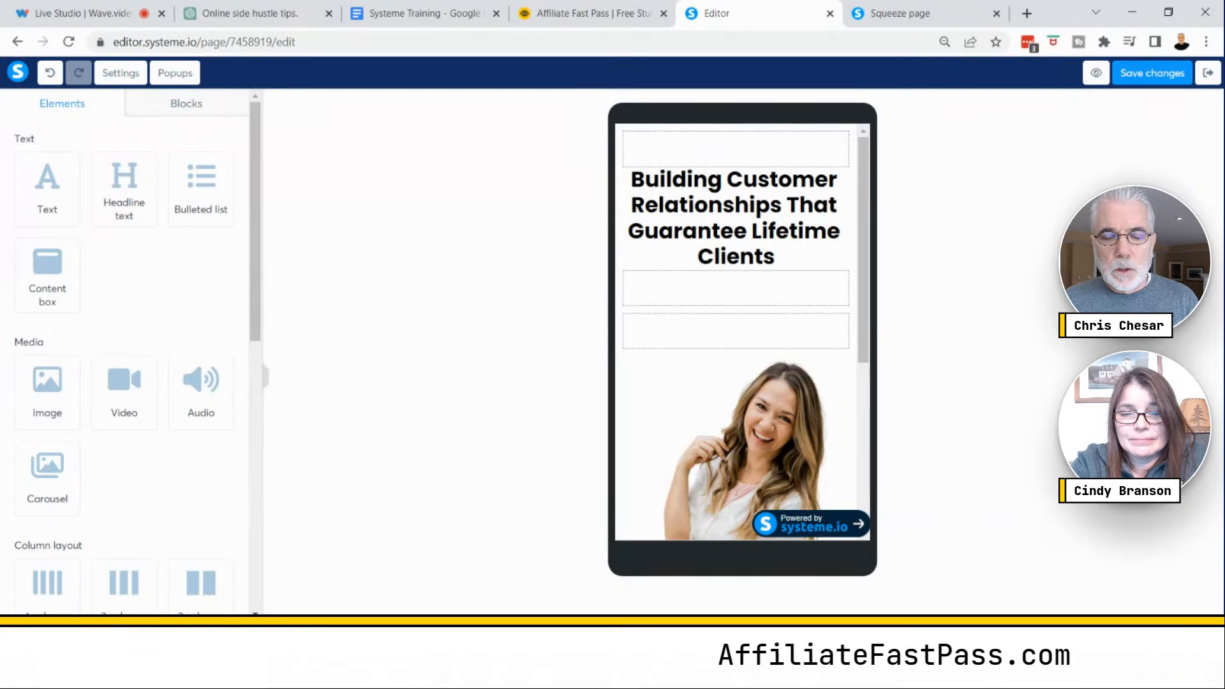
- Scroll through the page in the mobile view to check the image and profile paragraph
scroll(774, 369, "down", 5)
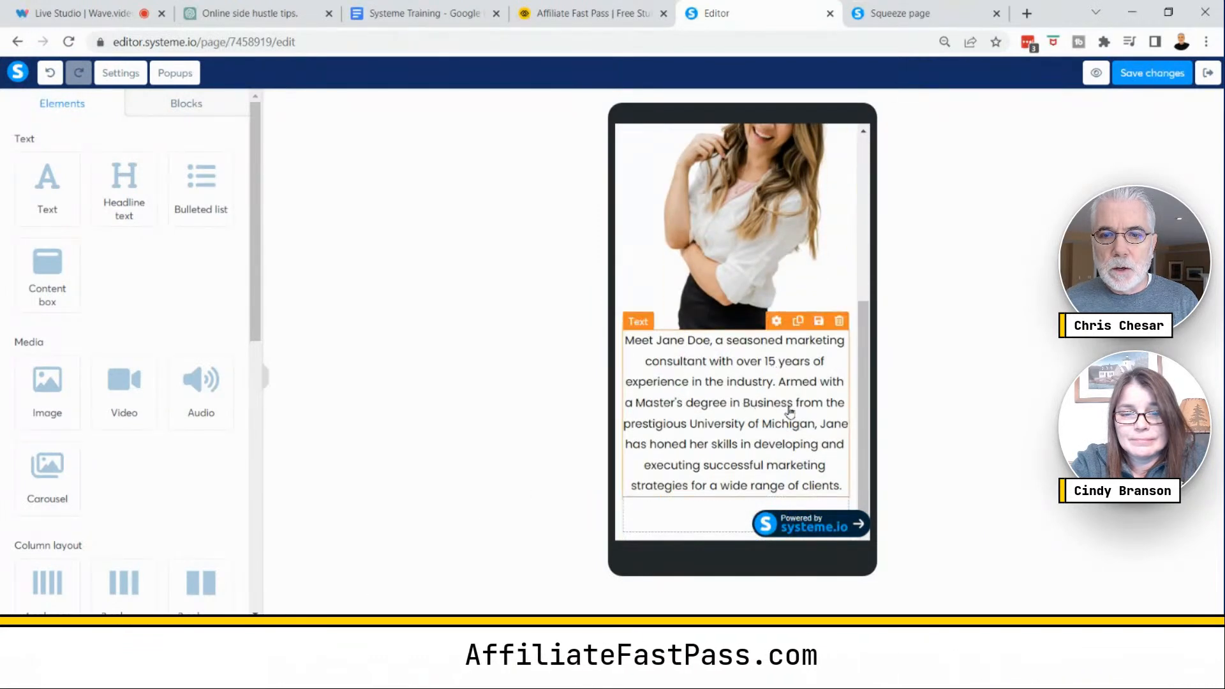
mouse_move(865, 381)
left_mouse_down()
mouse_move(883, 262)
mouse_move(883, 365)
left_mouse_up()
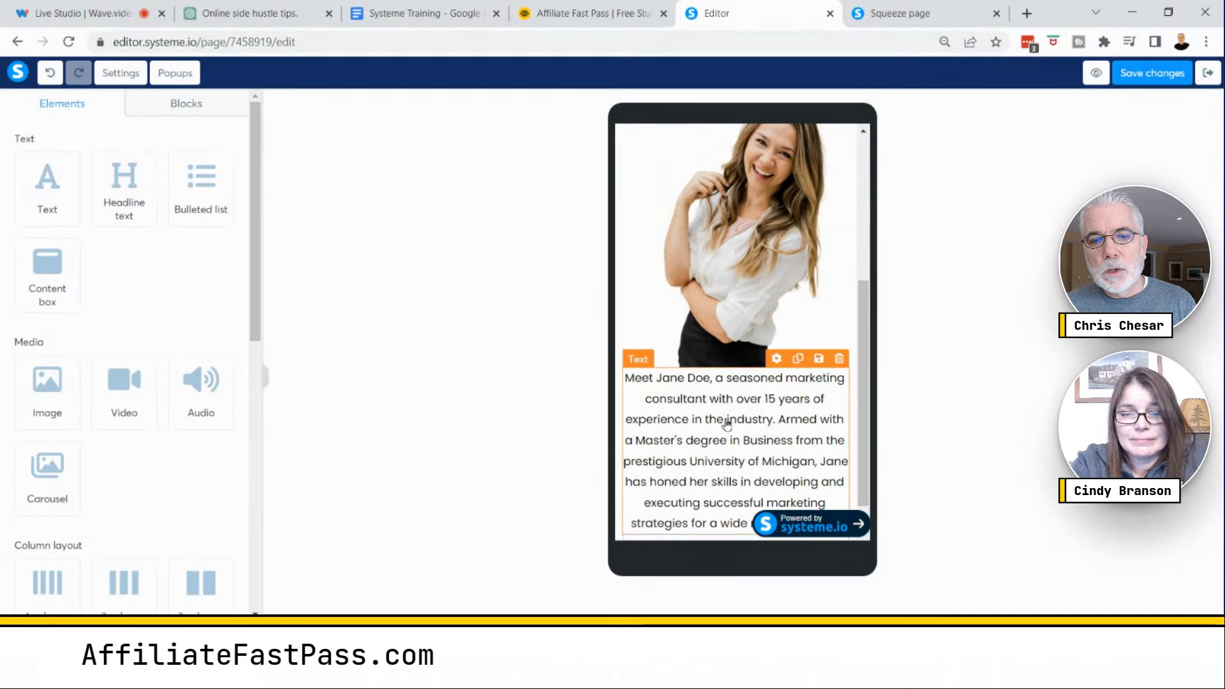
left_click_drag(865, 363, 865, 384)
key("ctrl")
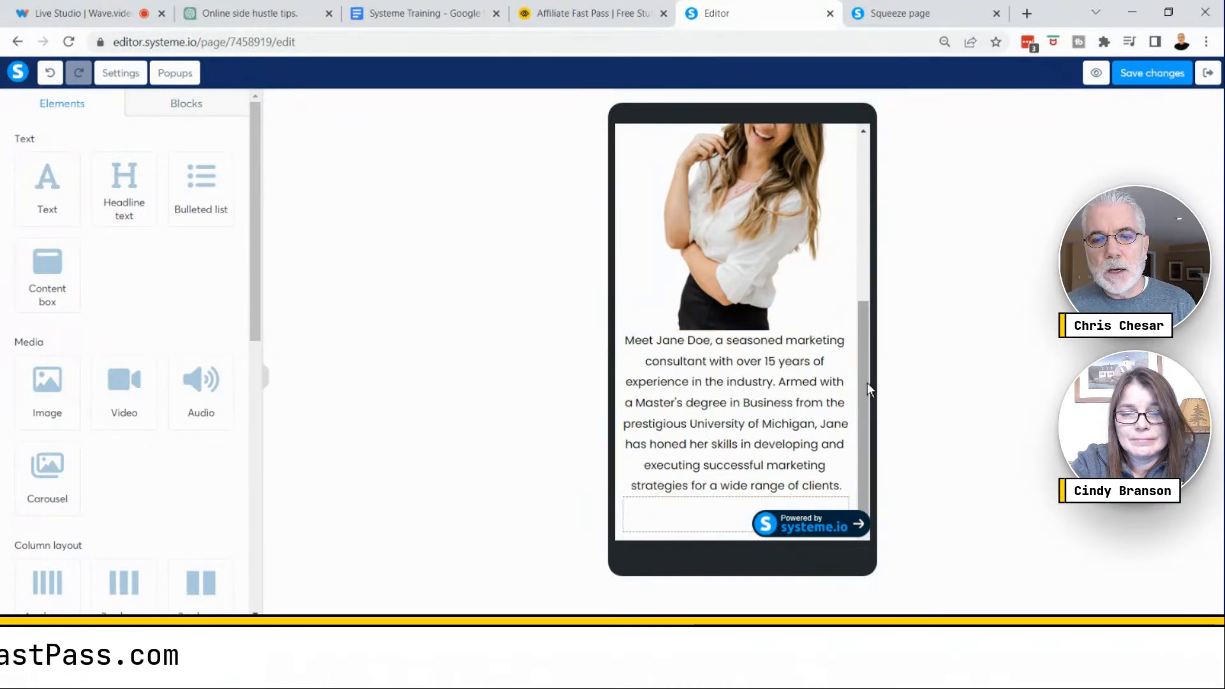
left_click_drag(870, 386, 870, 204)
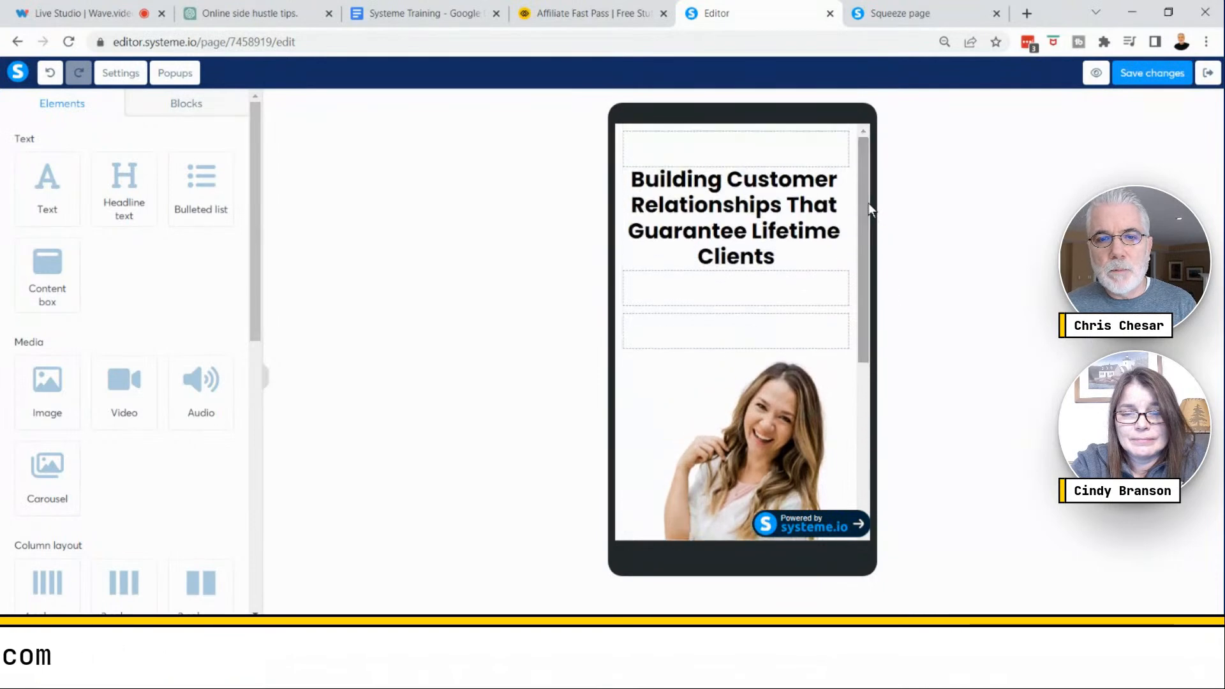
- Switch to the desktop view and delete the duplicate paragraph and image from the four-column row below the profile row
left_click(727, 637)
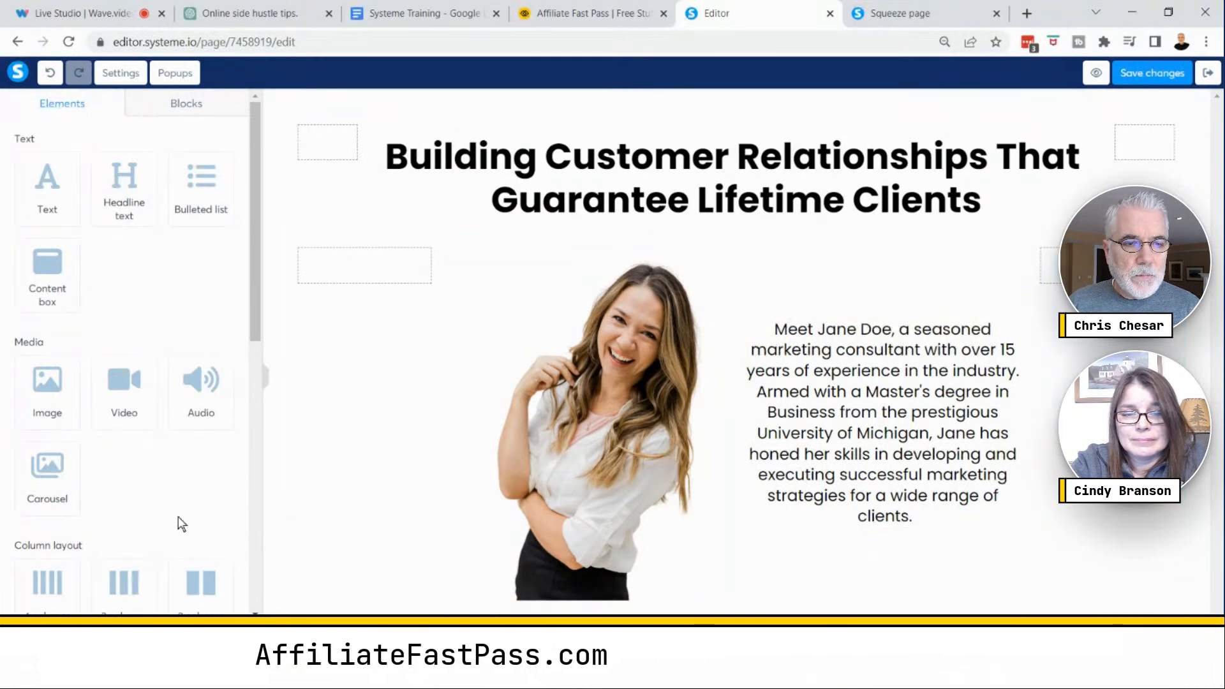
scroll(178, 523, "down", 6)
scroll(156, 456, "up", 3)
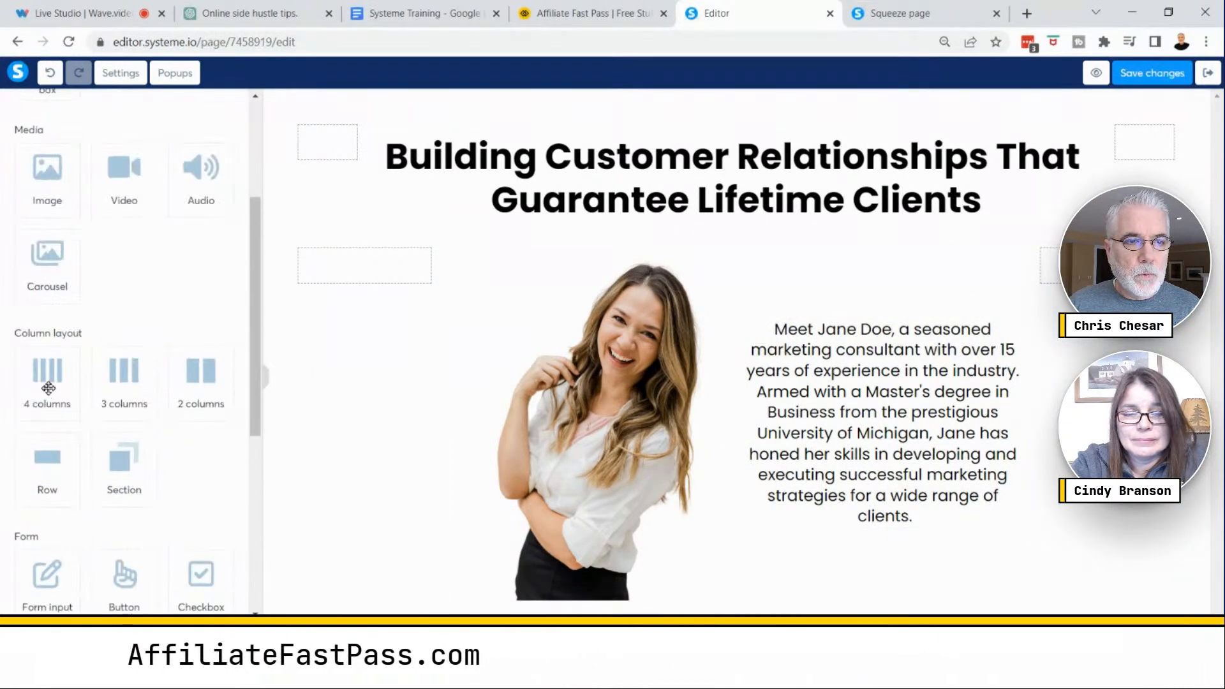
left_click_drag(46, 376, 45, 377)
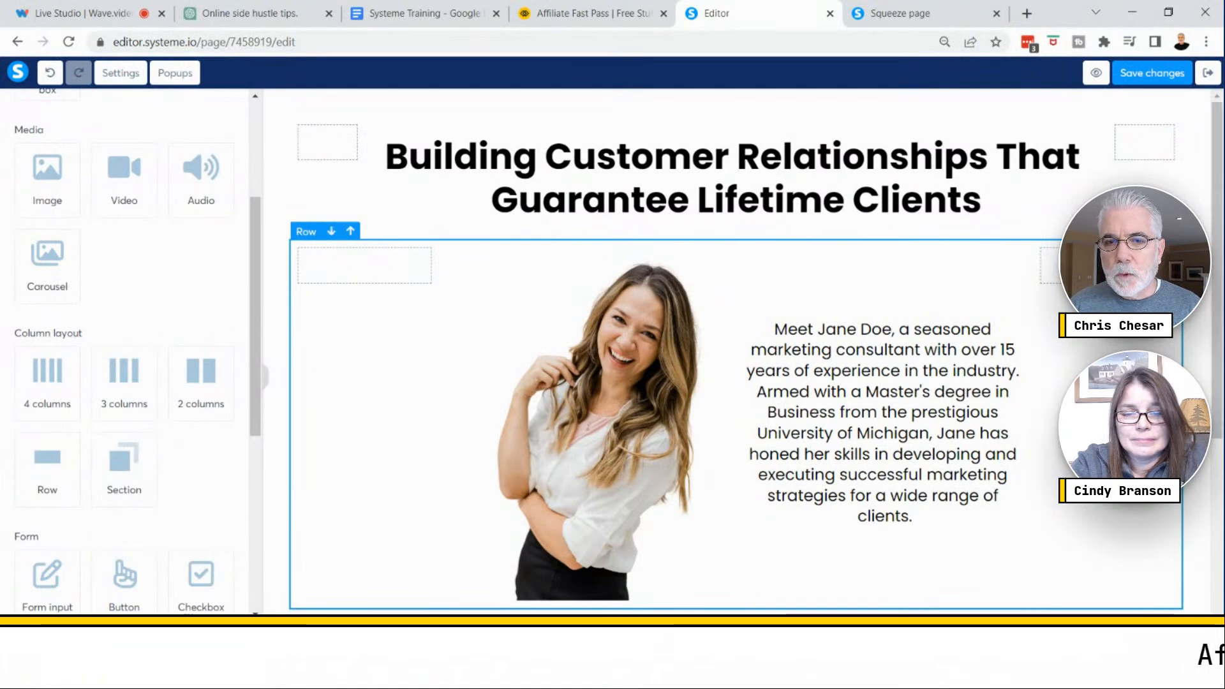
scroll(978, 374, "down", 5)
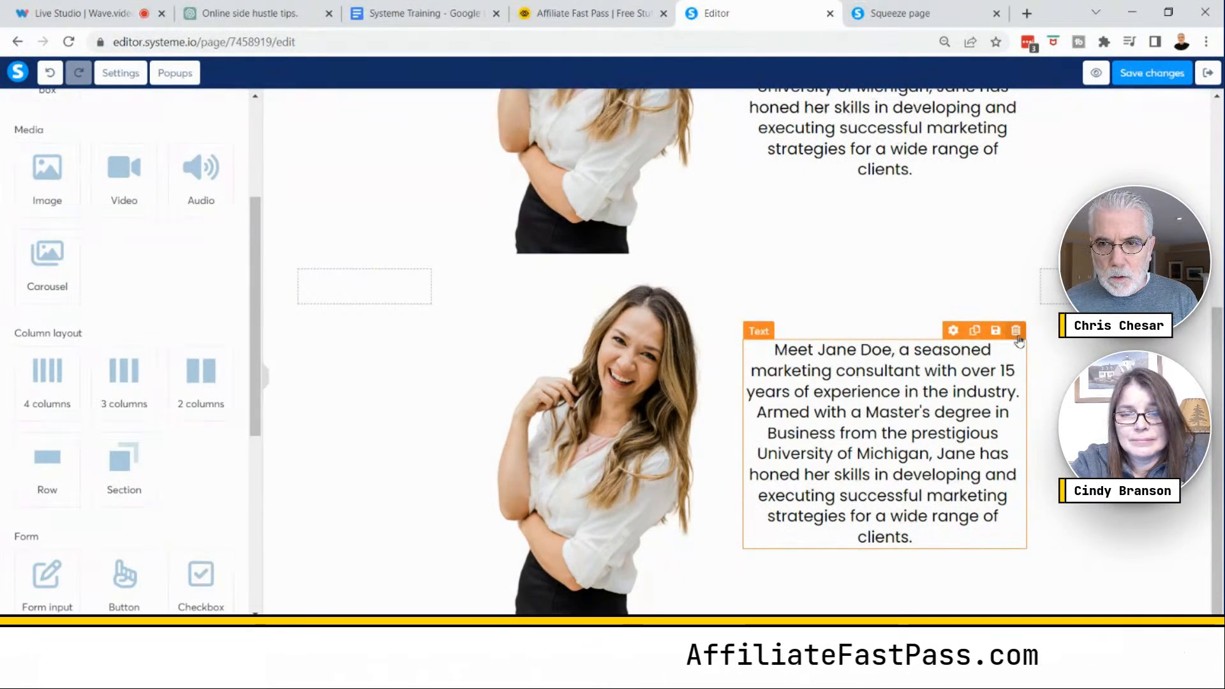
key("Delete")
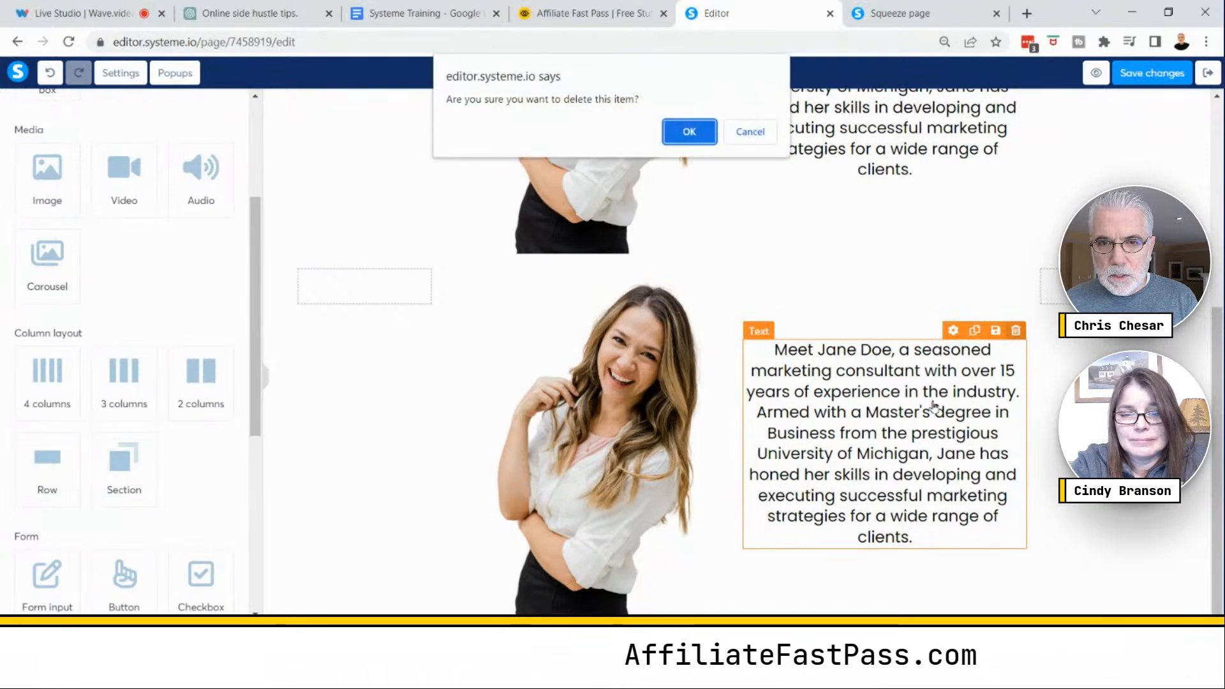
left_click(701, 132)
left_click(712, 302)
left_click(703, 313)
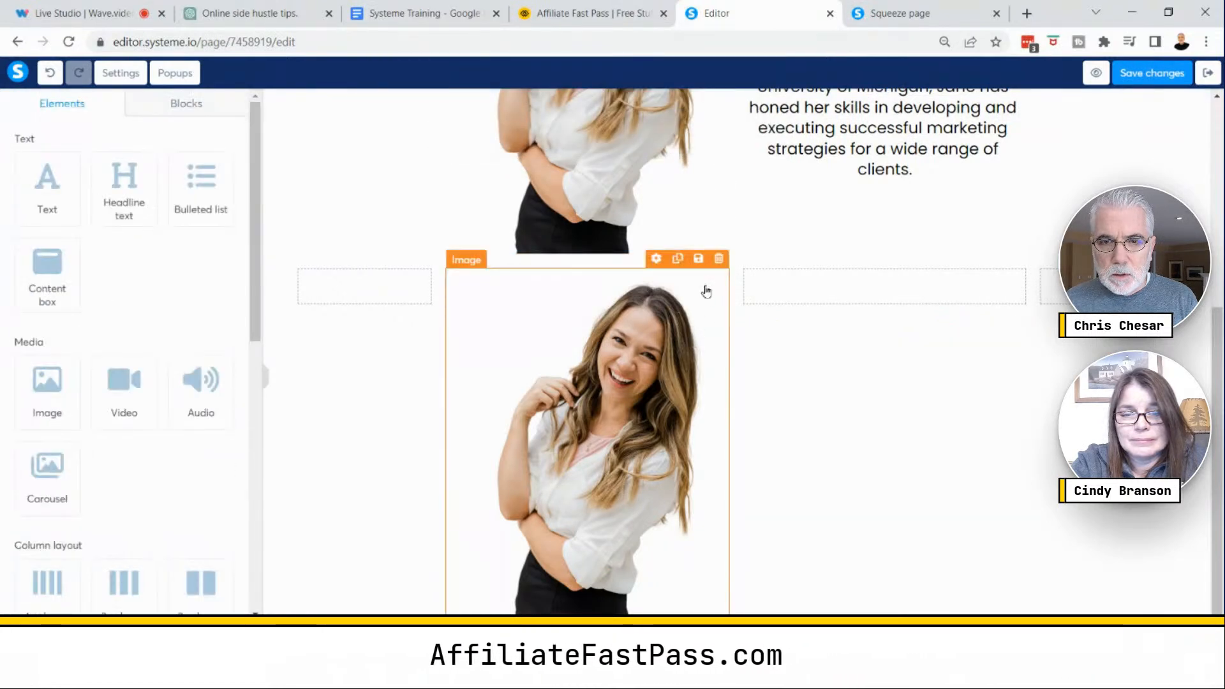
left_click(718, 260)
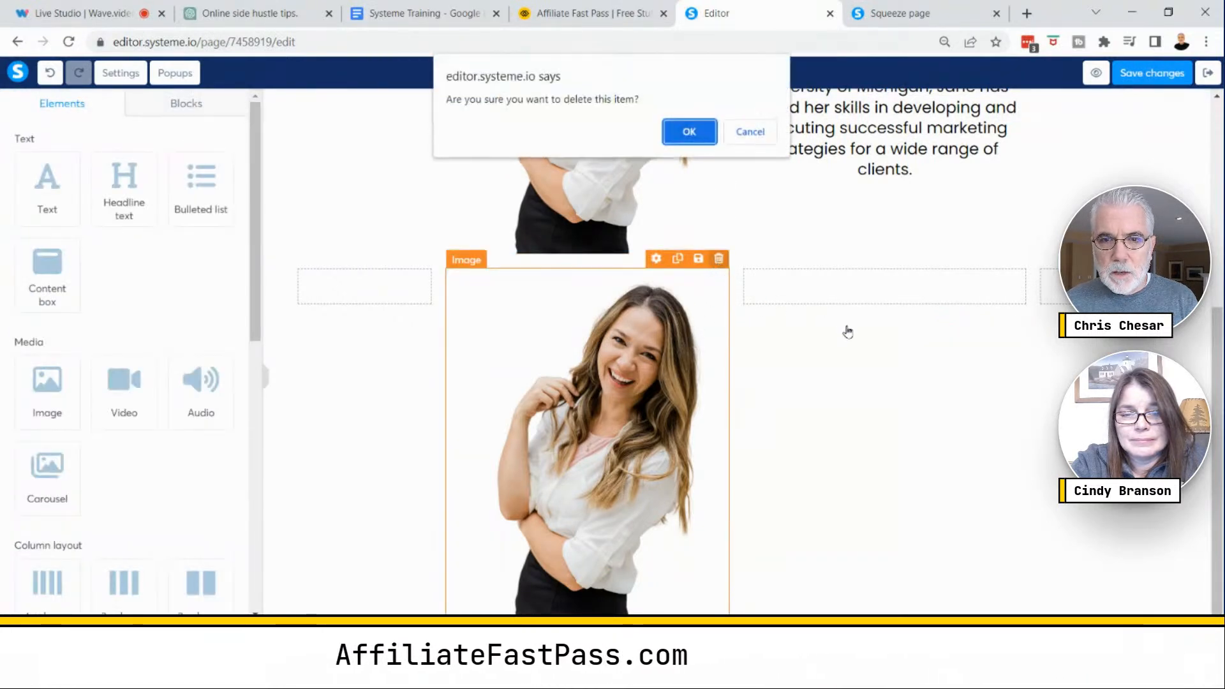
left_click(690, 131)
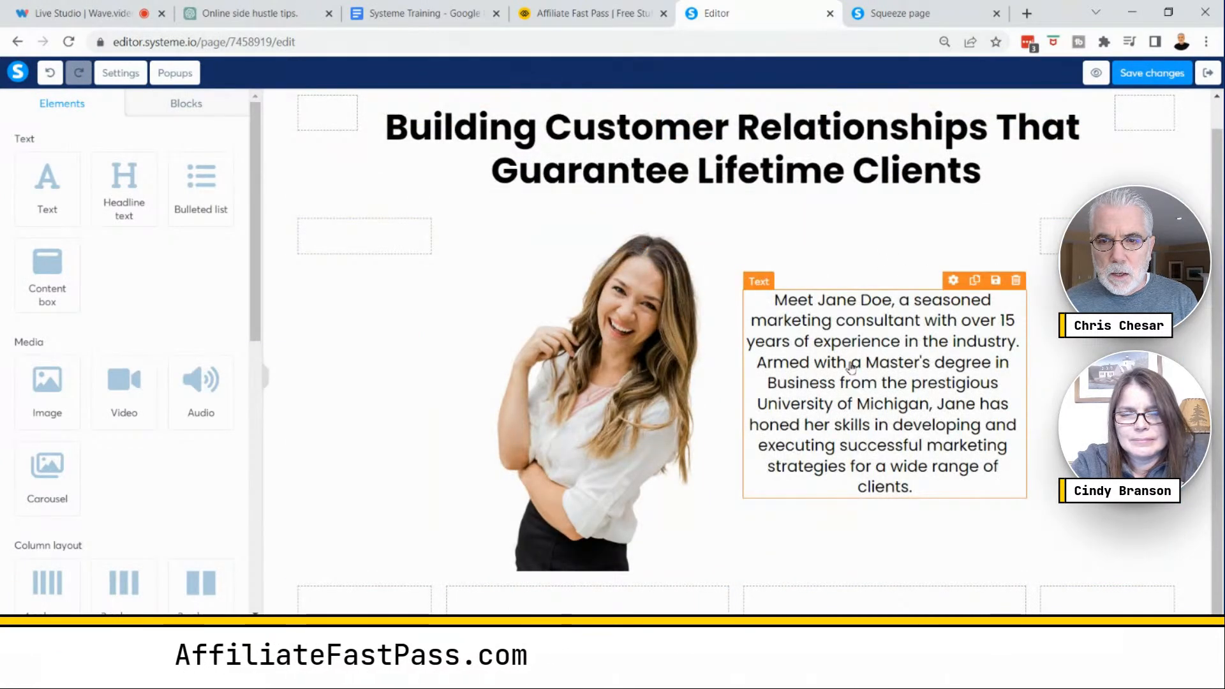
- Duplicate the profile paragraph and move the copy into the second column of the lower four-column row
mouse_move(849, 356)
left_mouse_down()
mouse_move(849, 487)
mouse_move(765, 570)
mouse_move(859, 338)
left_mouse_up()
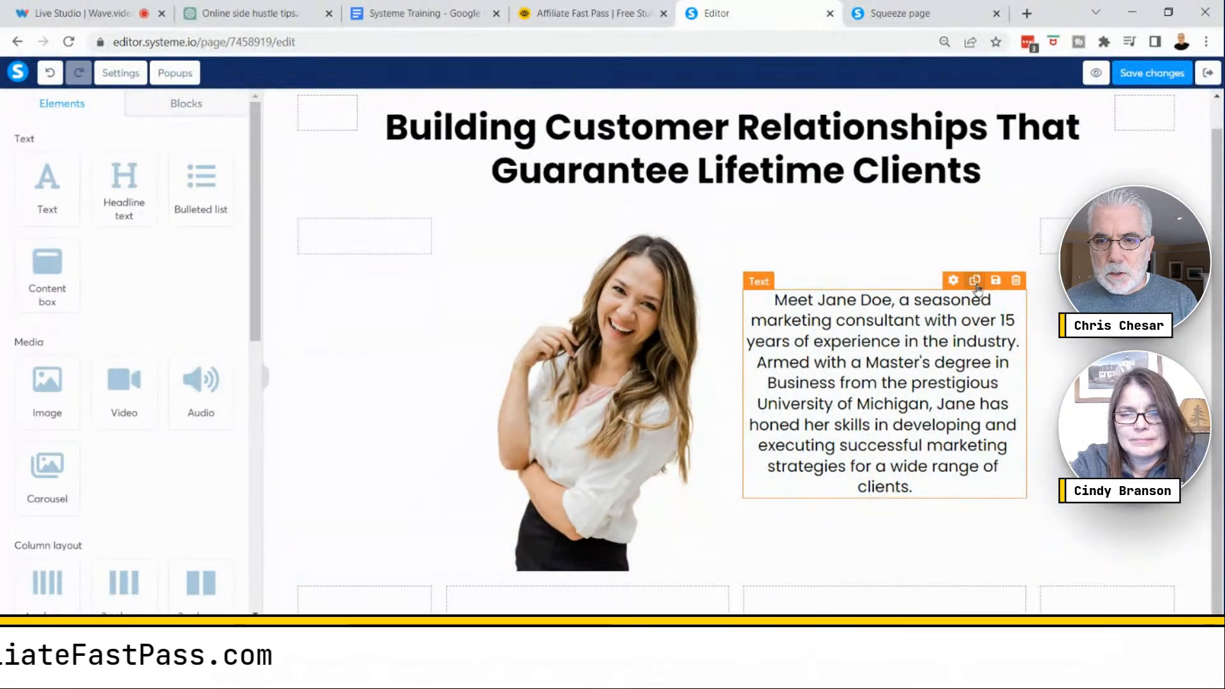
left_click(974, 281)
scroll(976, 287, "down", 3)
left_click_drag(902, 445, 638, 603)
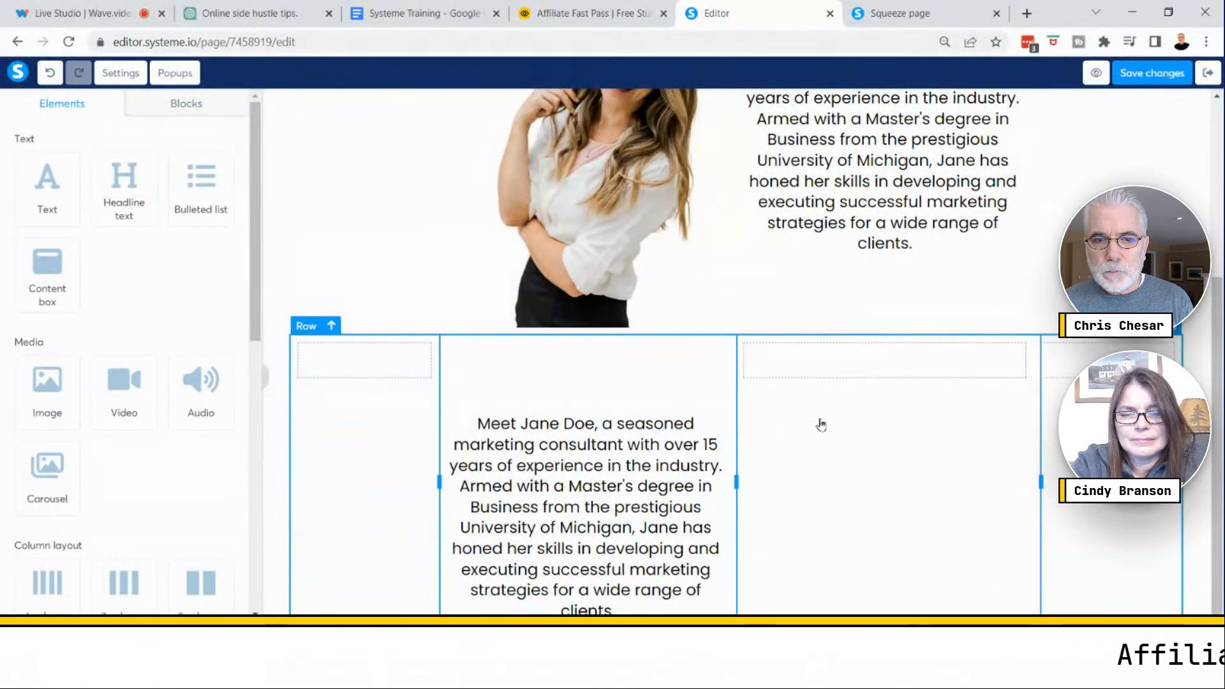
- Duplicate the profile image and move the copy into the third column of the lower row
scroll(821, 425, "up", 3)
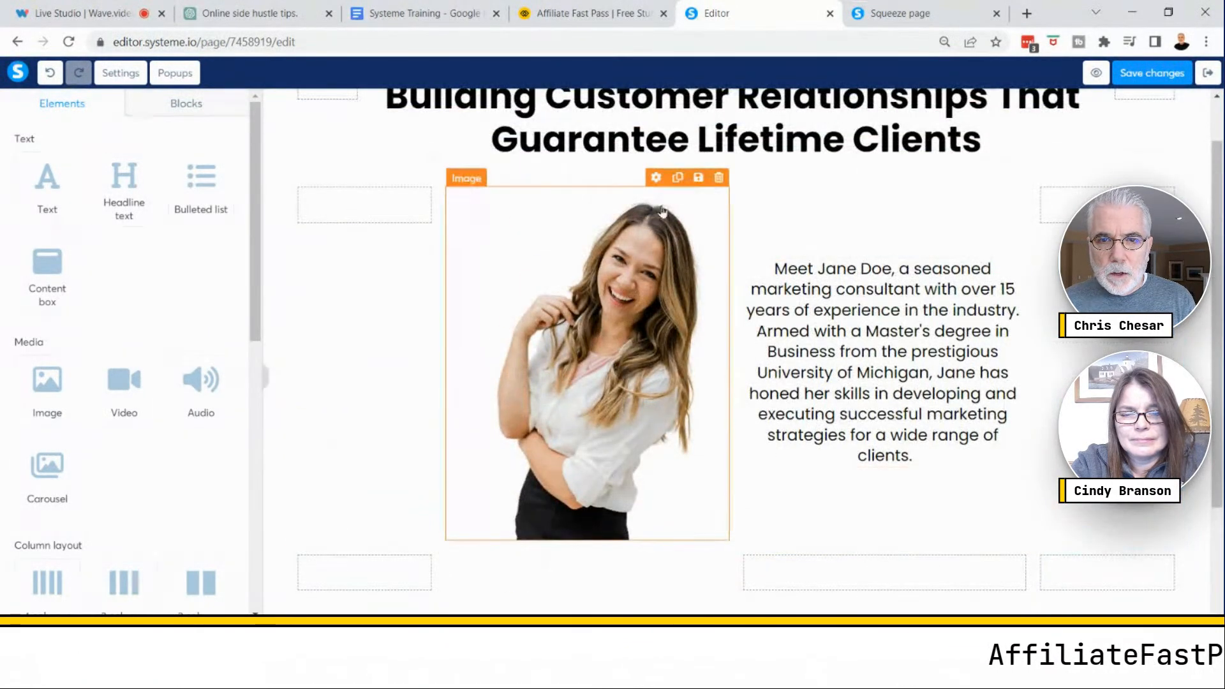
left_click(677, 178)
scroll(740, 398, "down", 3)
left_click_drag(580, 419, 888, 390)
scroll(925, 400, "up", 5)
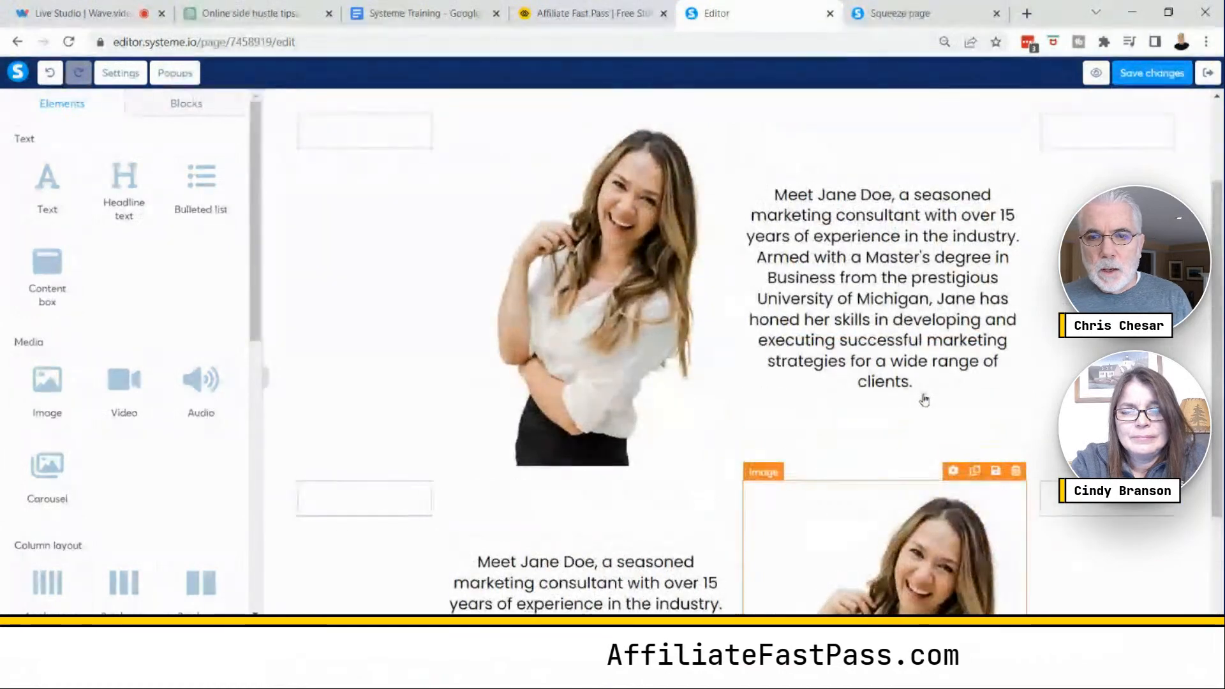
- Delete the original profile row beneath the headline
key("Delete")
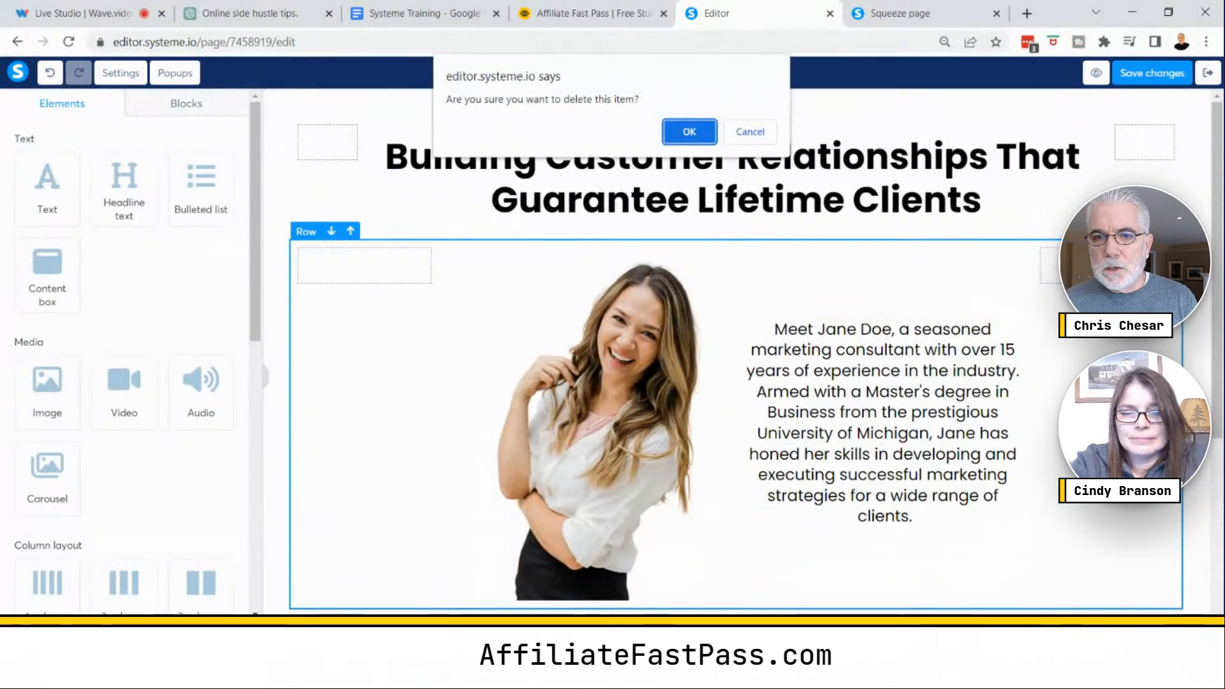
left_click(687, 127)
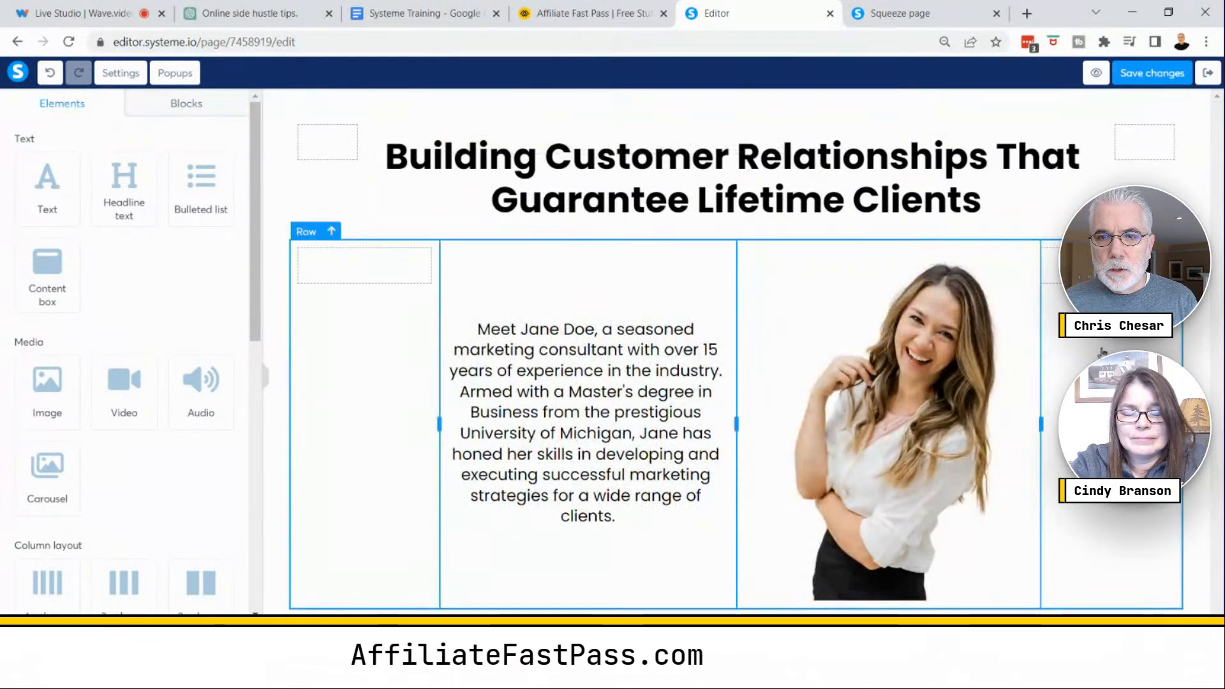
- Preview the page, then scroll through the mobile view to check the paragraph and image order
left_click(1093, 74)
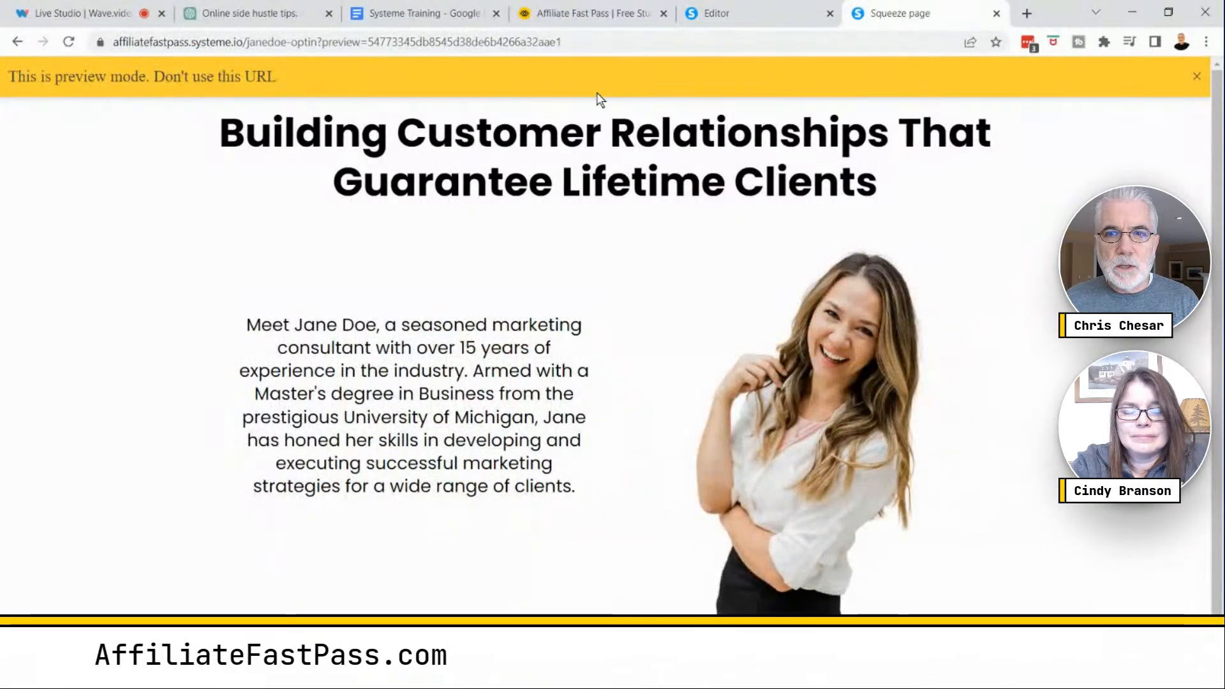
left_click(772, 19)
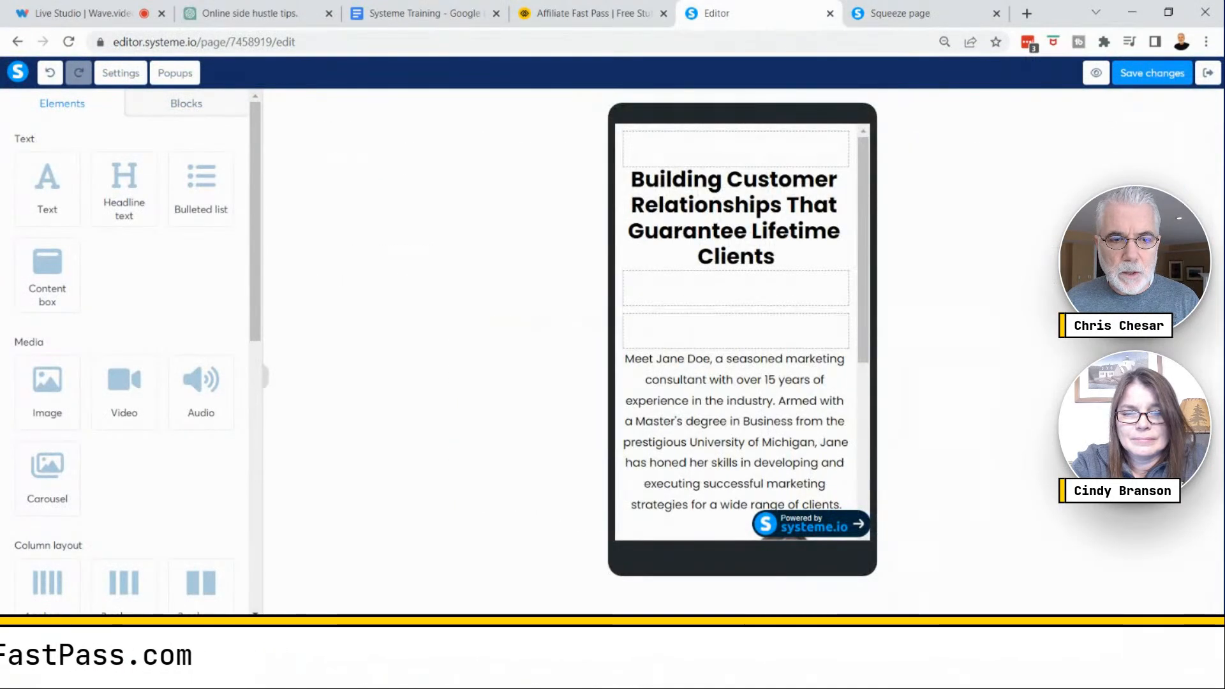
scroll(751, 392, "down", 5)
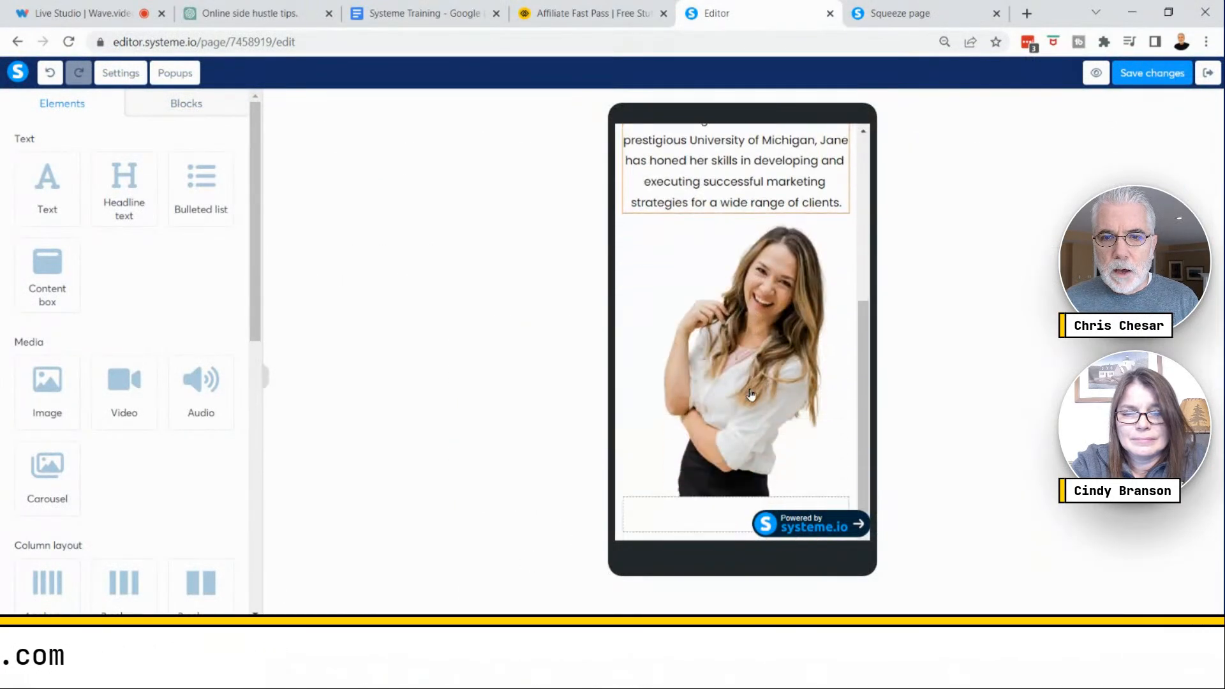
scroll(747, 360, "up", 5)
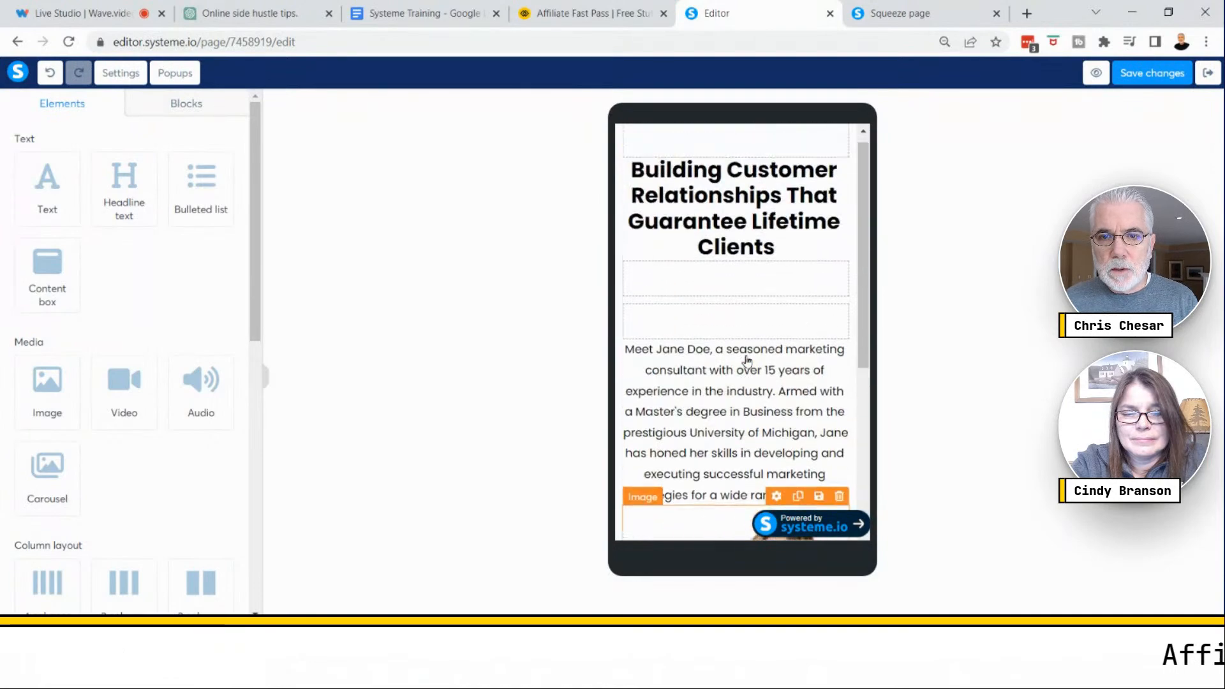
scroll(747, 360, "down", 4)
scroll(748, 363, "up", 3)
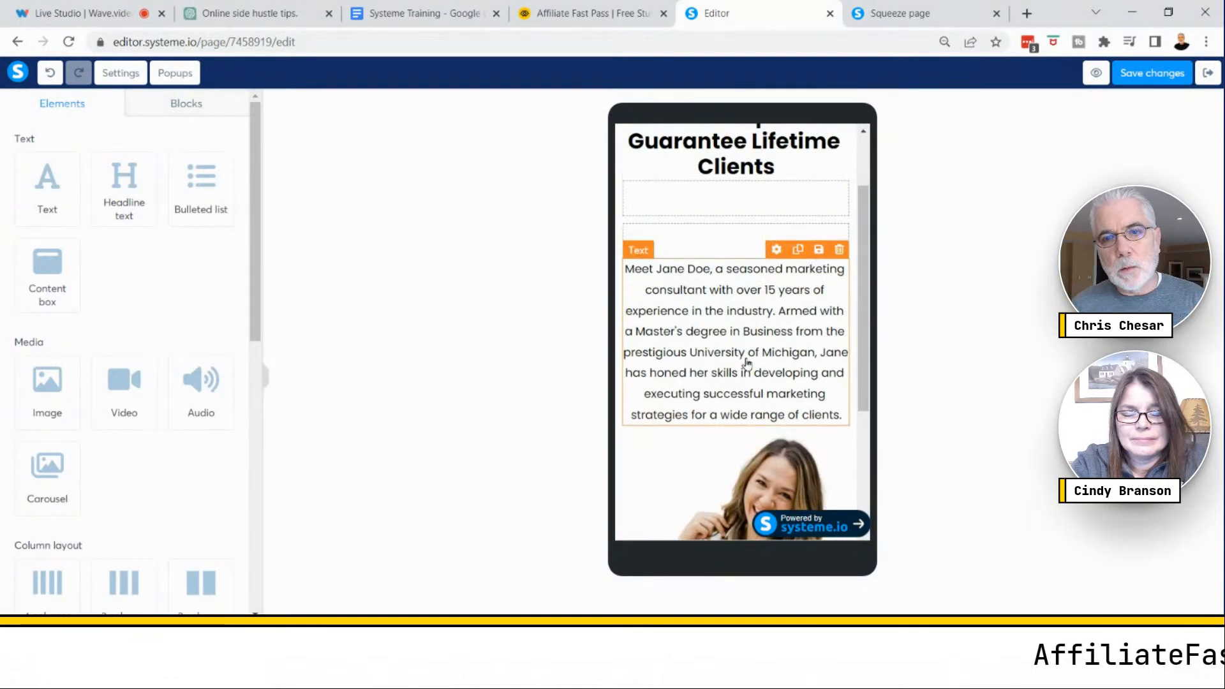
scroll(748, 363, "up", 1)
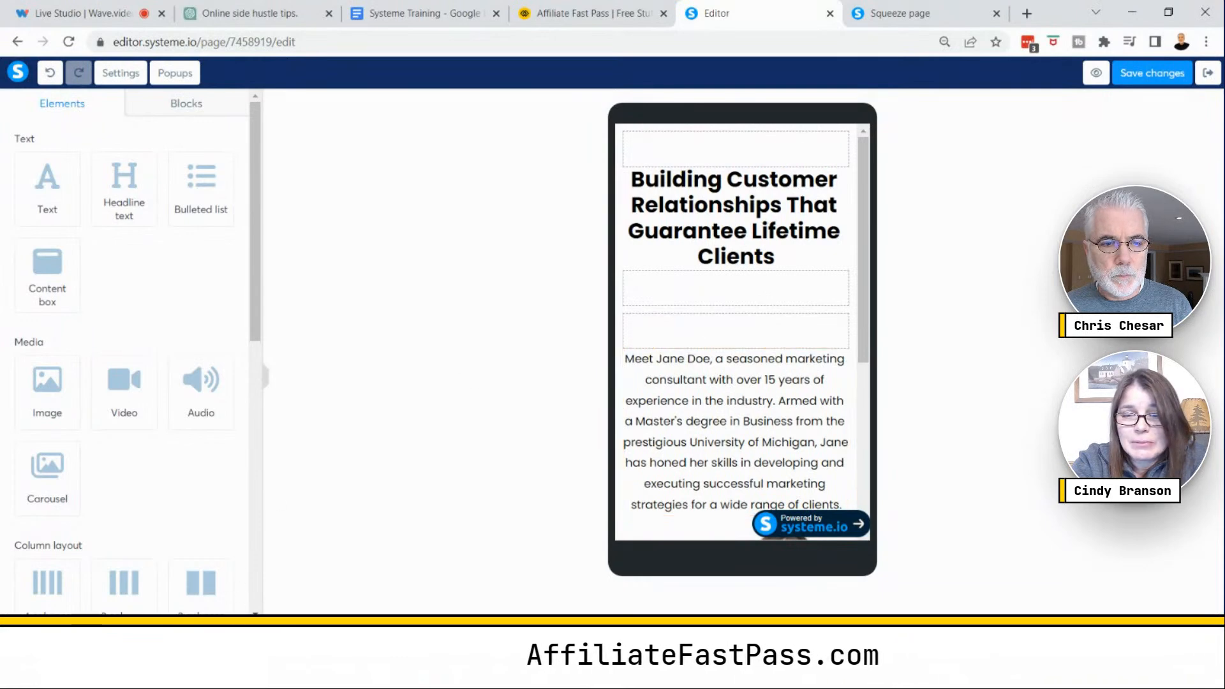
- In the desktop view, move the lower row's image into the second column and its paragraph into the third column
left_click(600, 638)
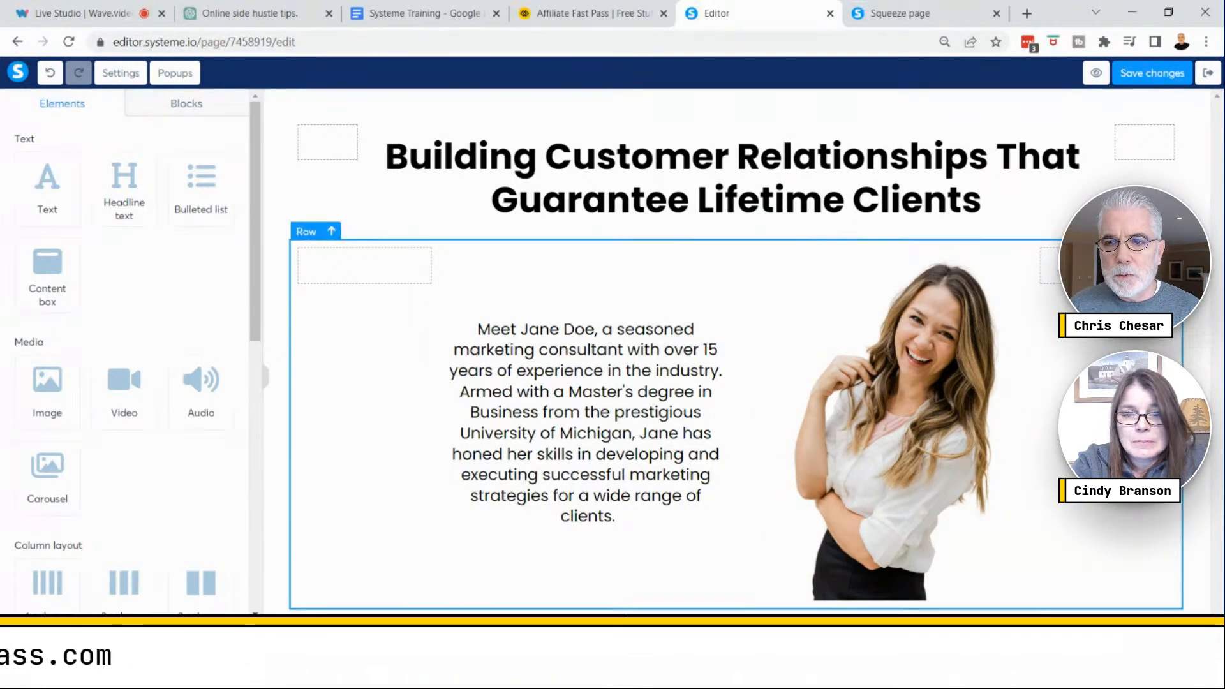
scroll(1035, 383, "down", 5)
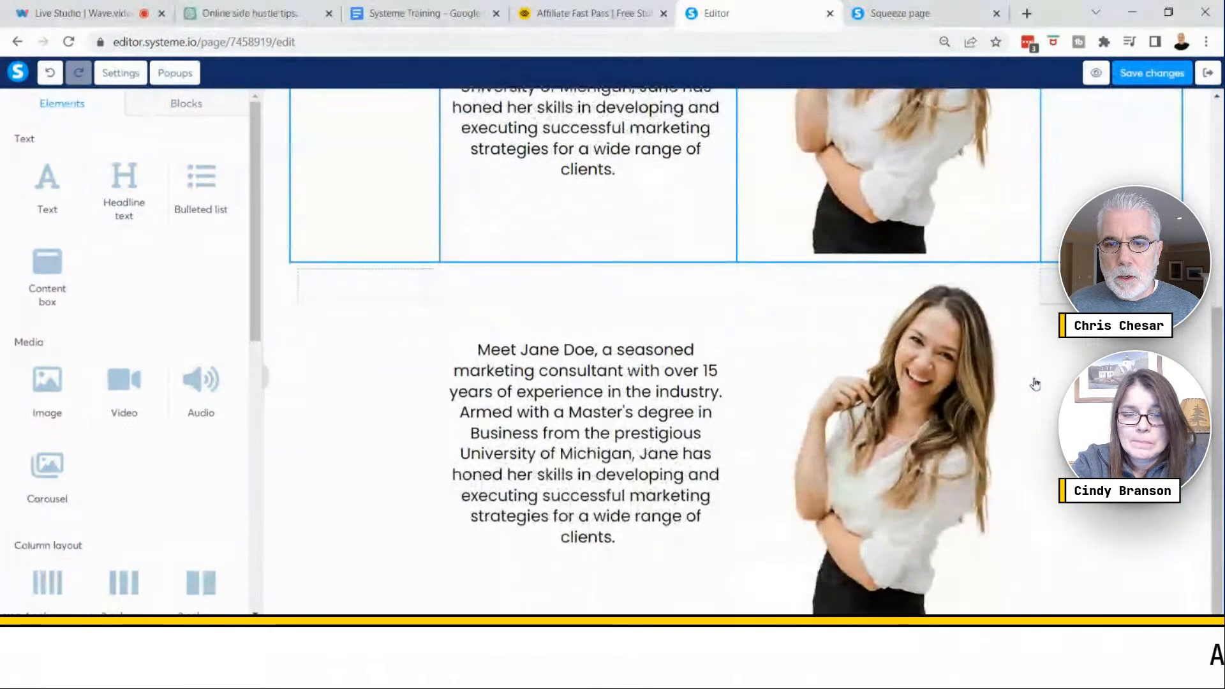
left_click(1000, 306)
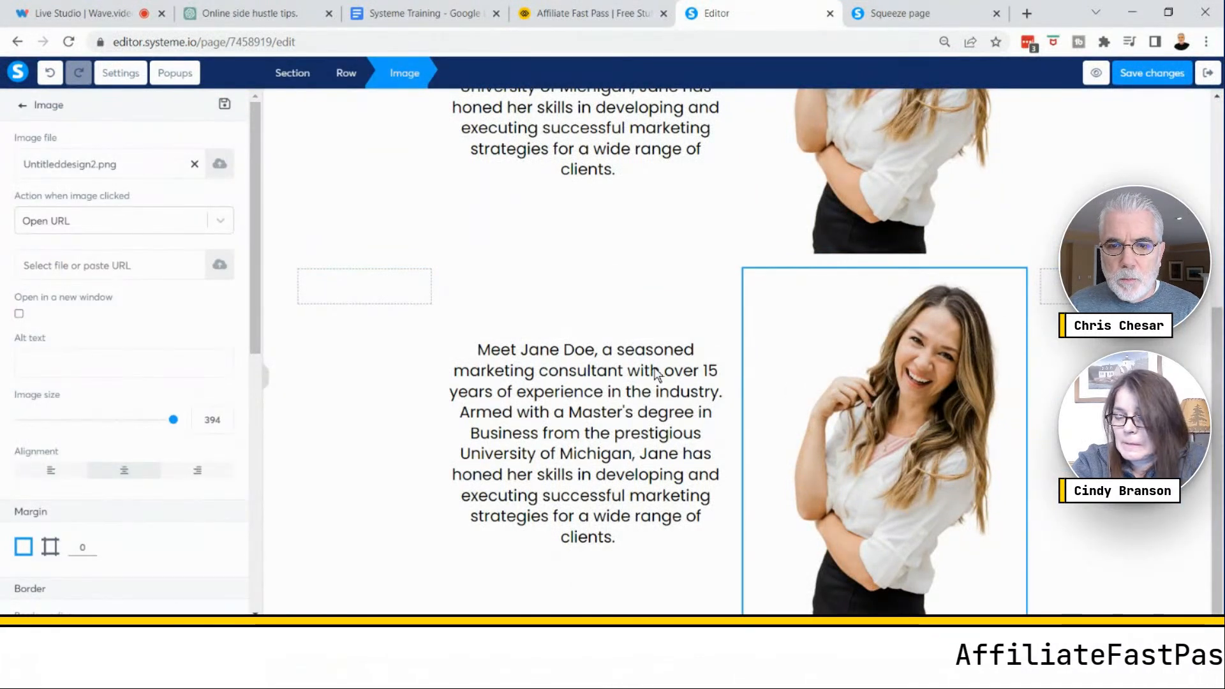
left_click_drag(794, 400, 613, 360)
scroll(851, 440, "down", 3)
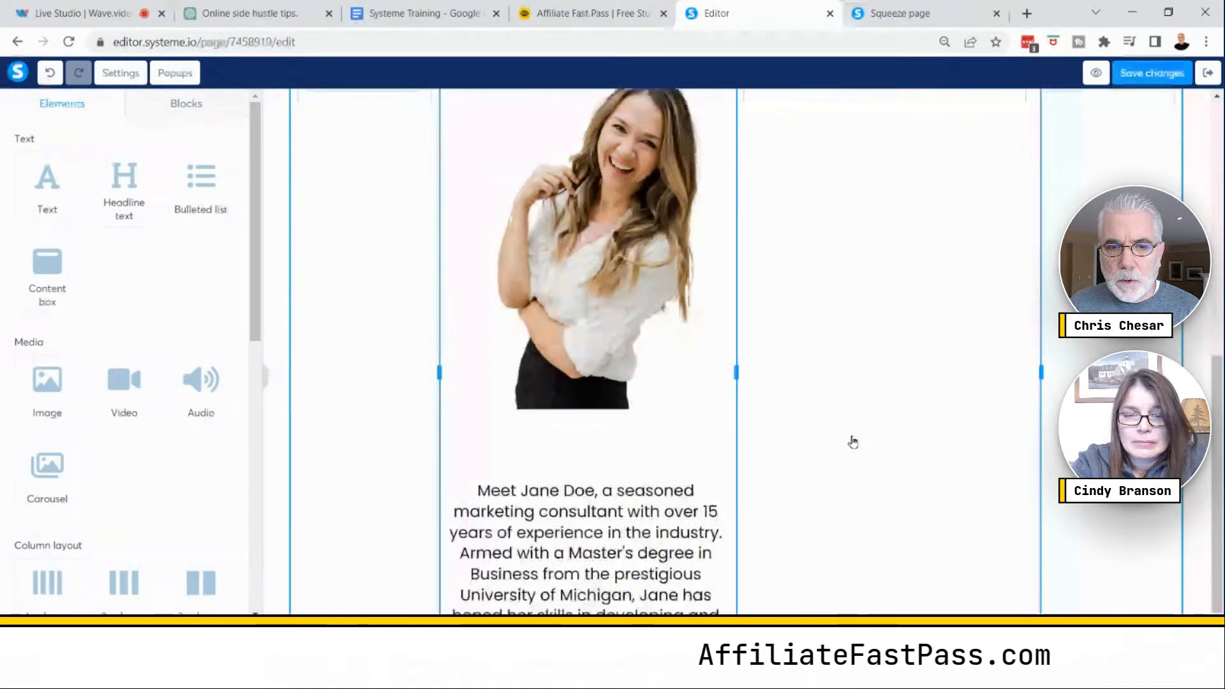
key("ctrl+minus")
key("ctrl+minus")
key("ctrl+minus")
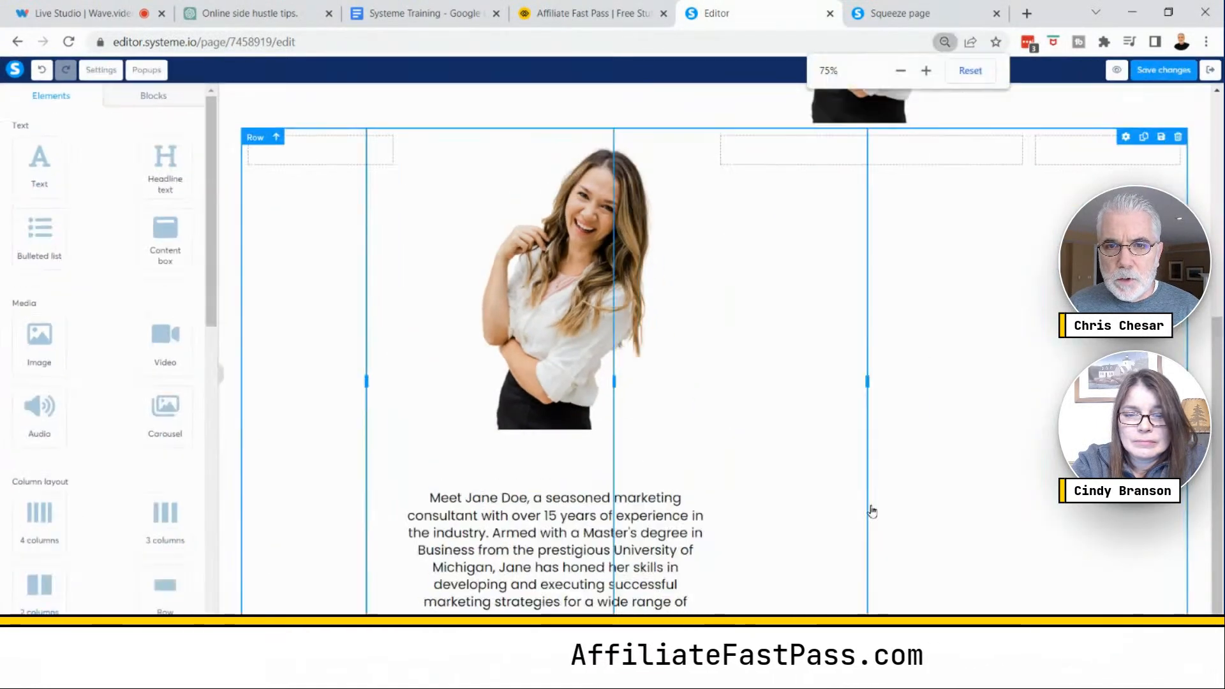
left_click_drag(580, 603, 745, 150)
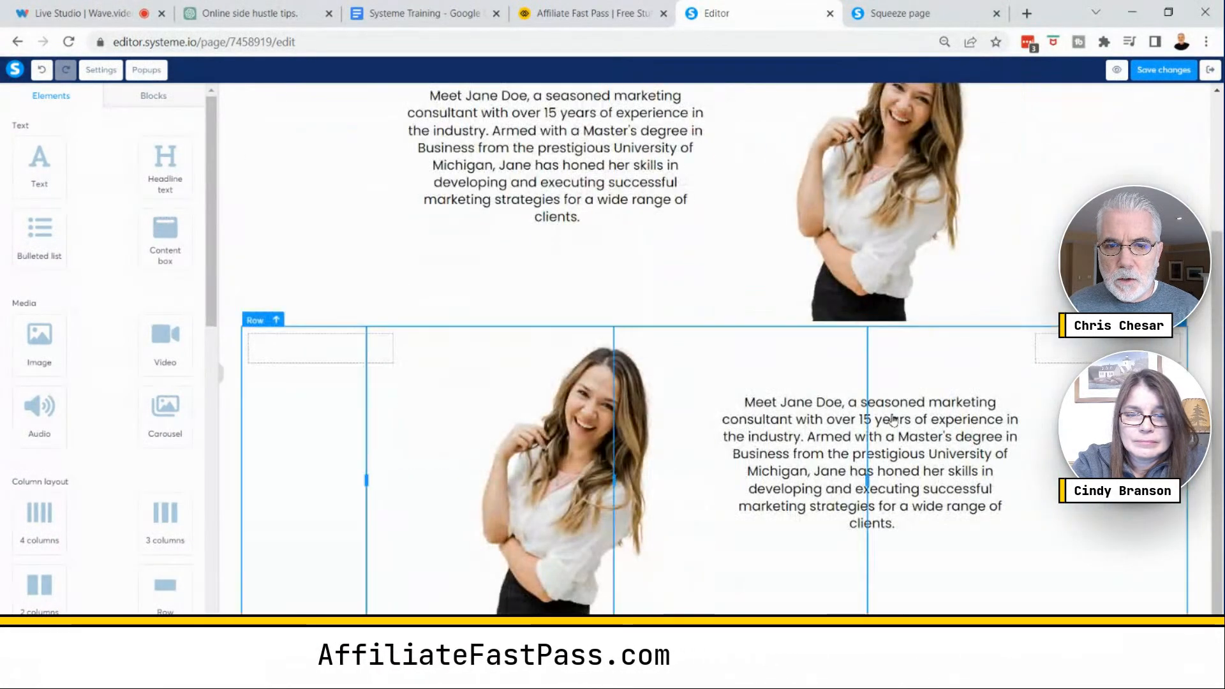
- Delete the upper text-and-image row beneath the headline
scroll(899, 457, "up", 3)
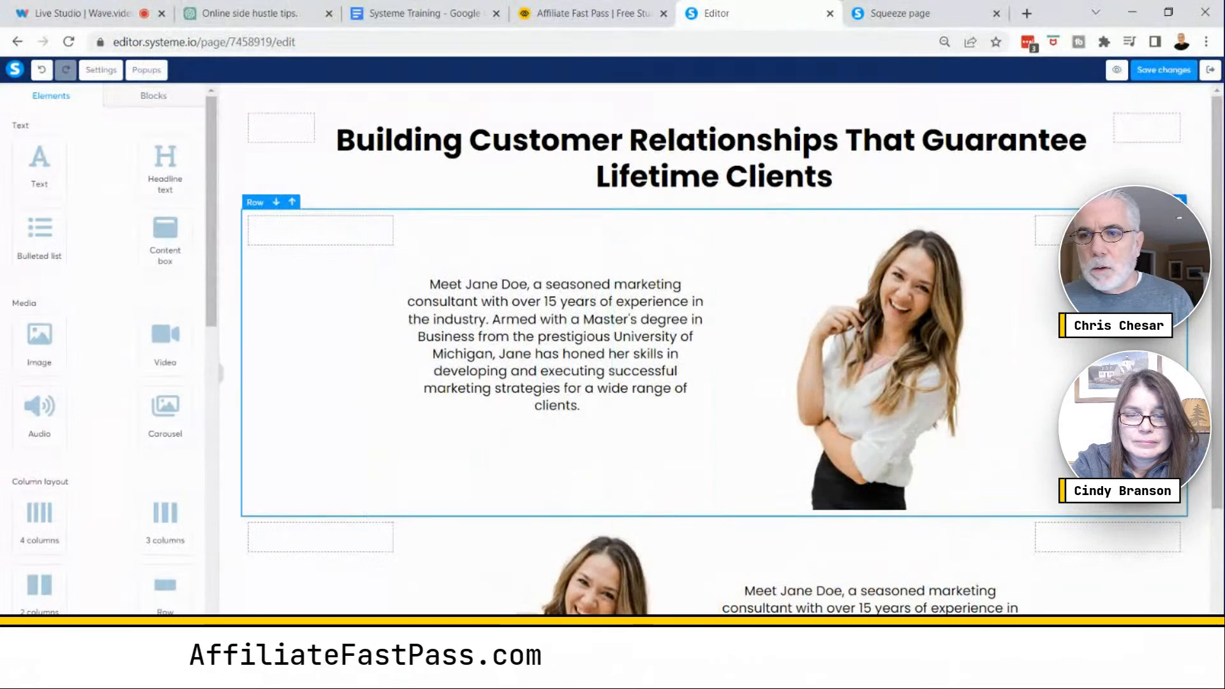
left_click(1178, 202)
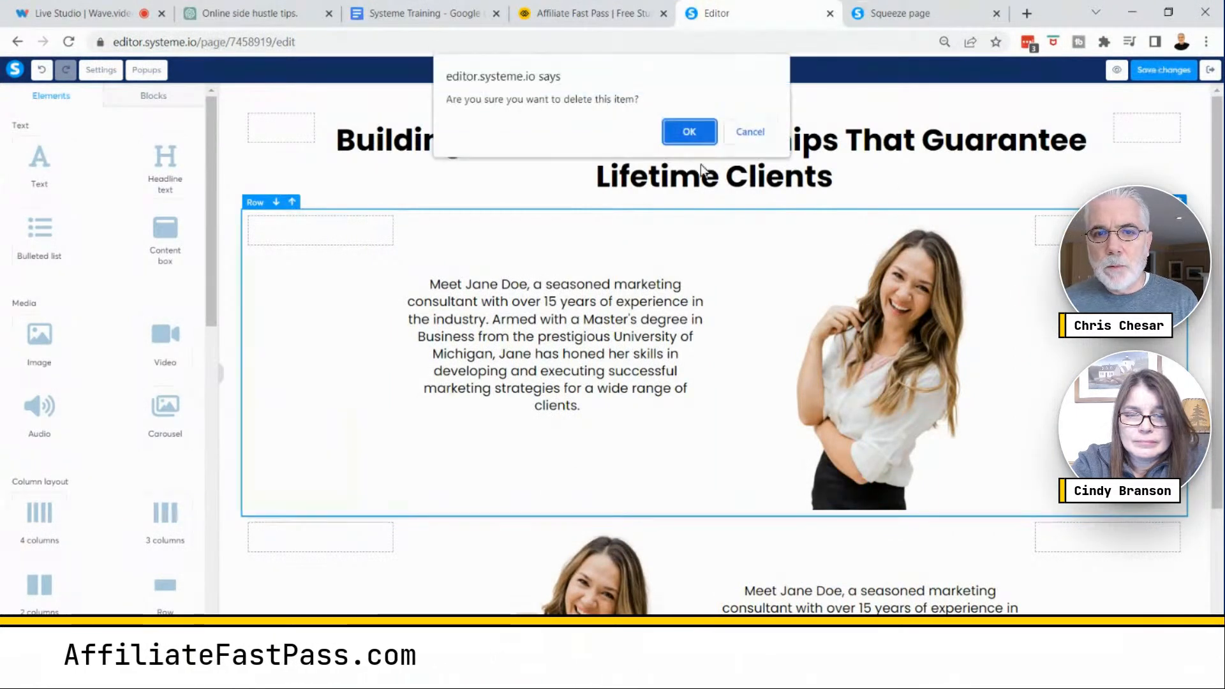
left_click(688, 133)
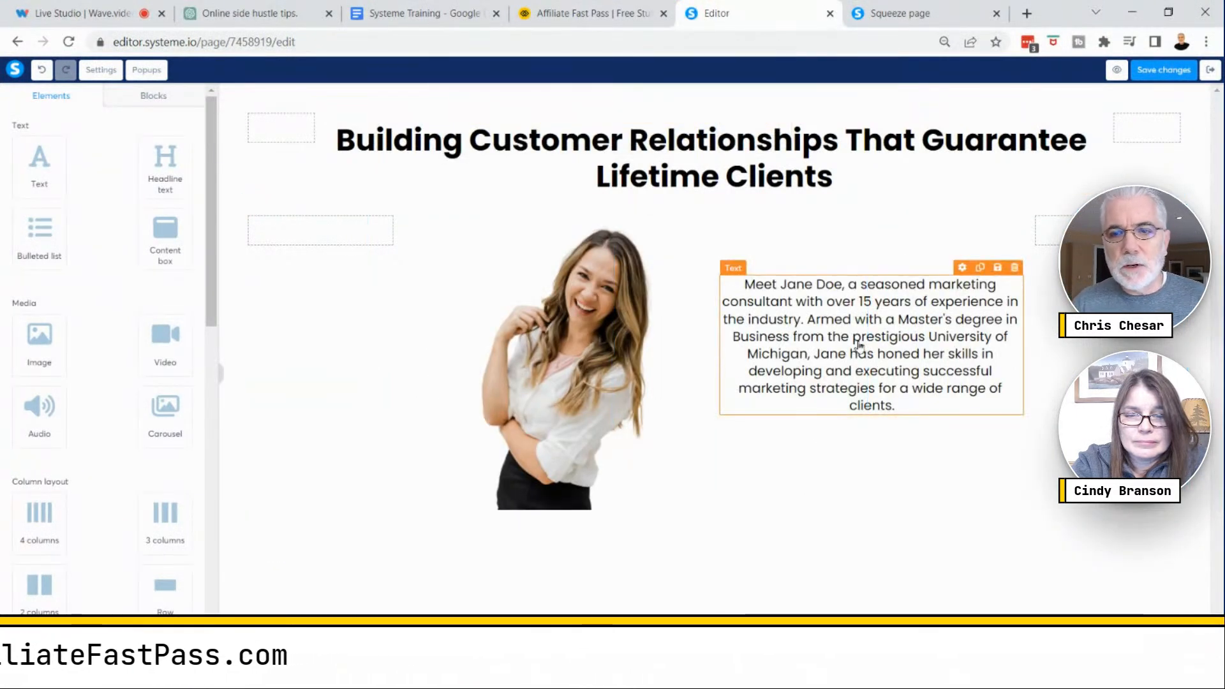
- Preview the page with the image on the left and the paragraph on the right, then return to the editor
left_click(798, 314)
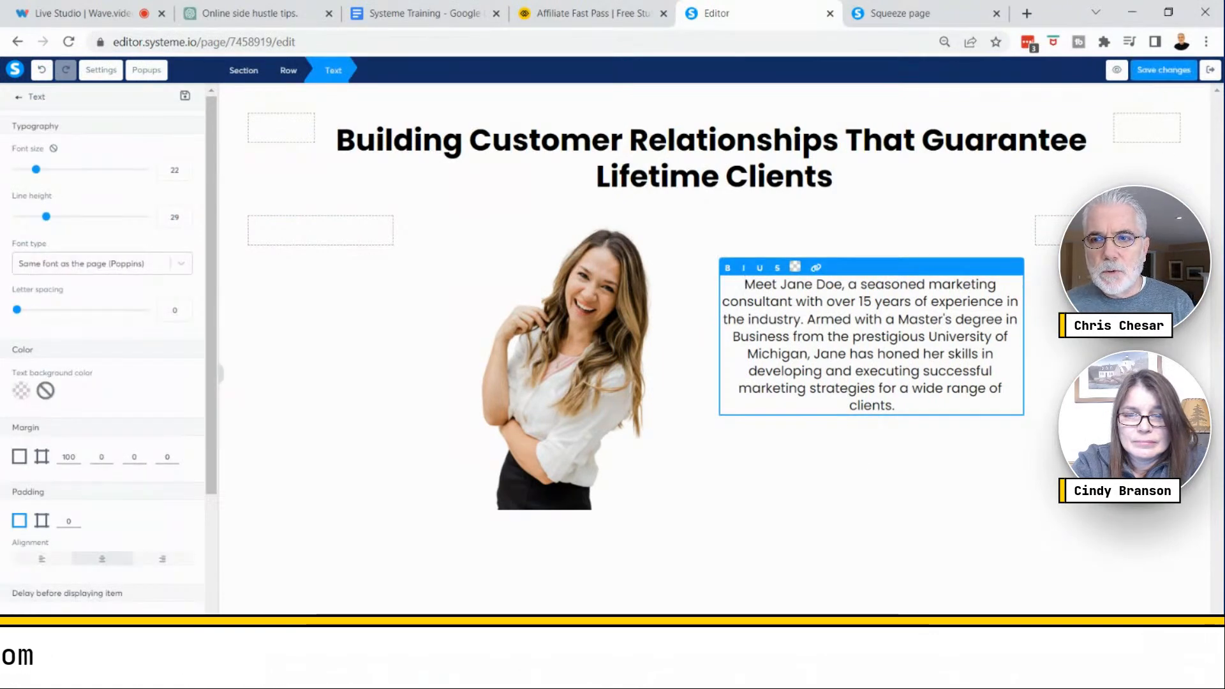
key("ctrl+plus")
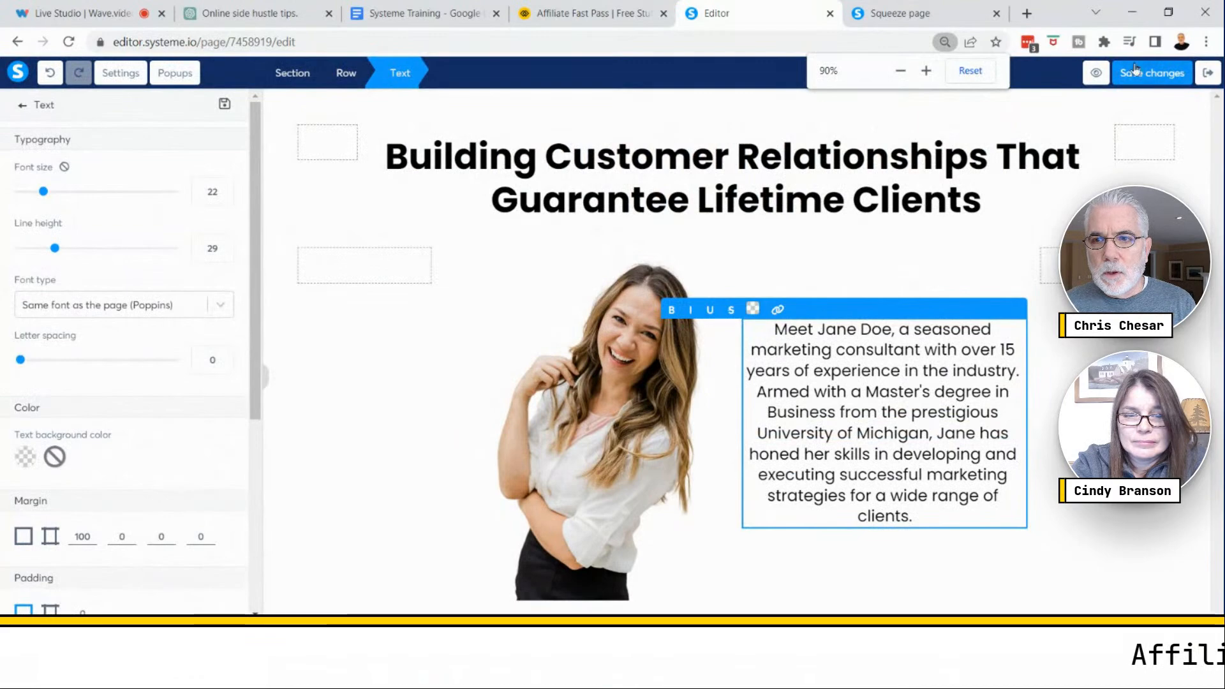
left_click(1095, 73)
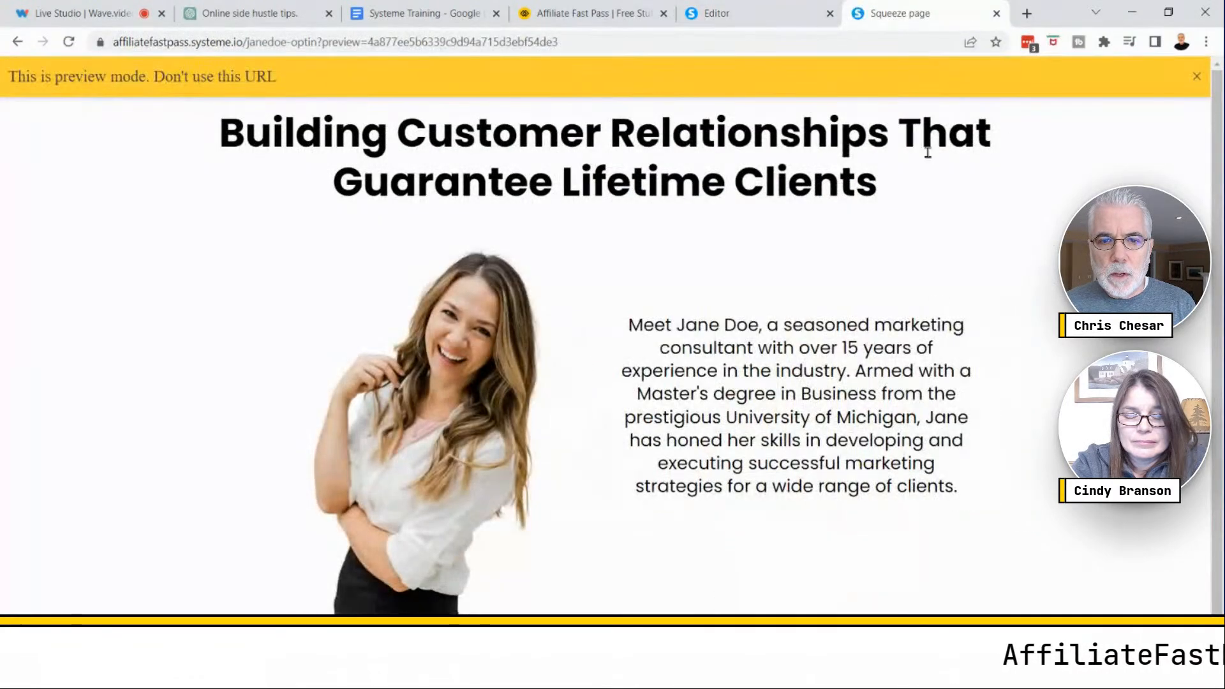
scroll(802, 421, "down", 1)
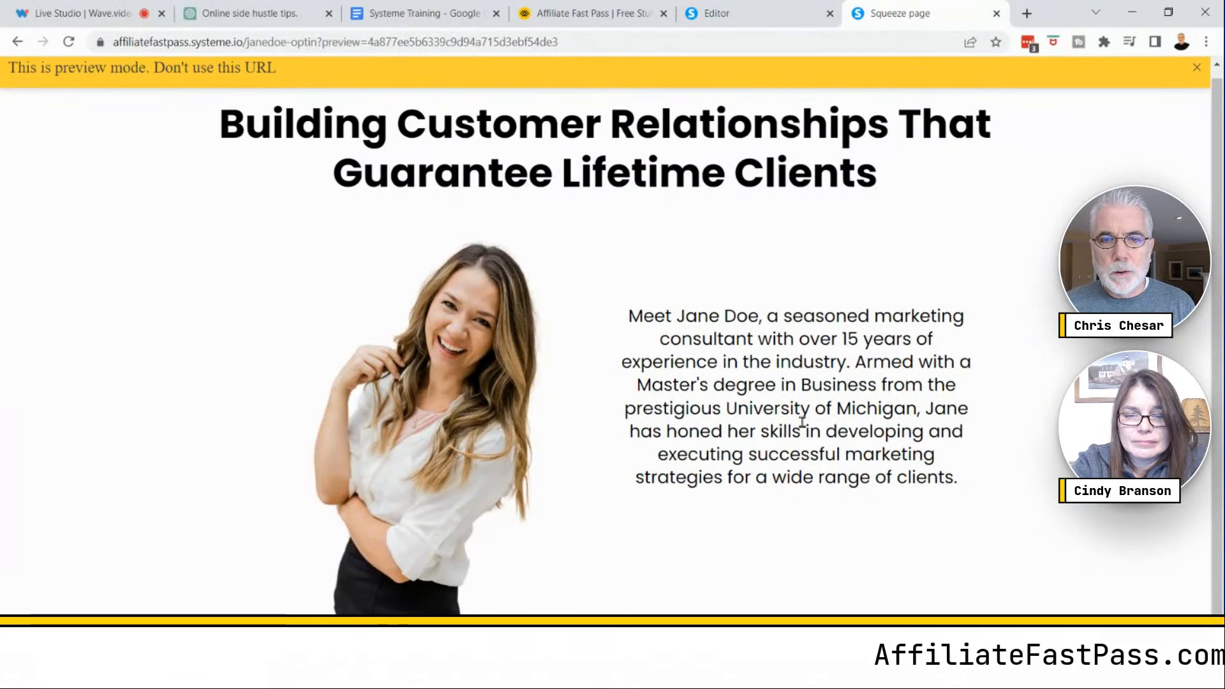
scroll(802, 421, "up", 1)
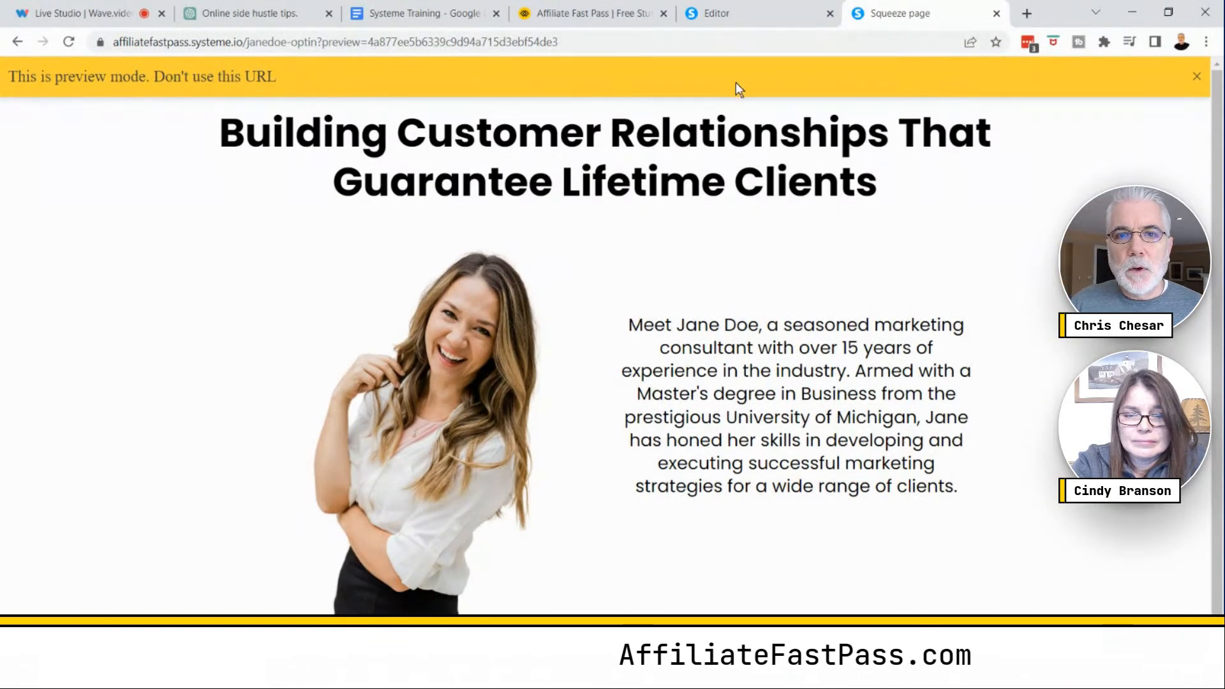
left_click(733, 11)
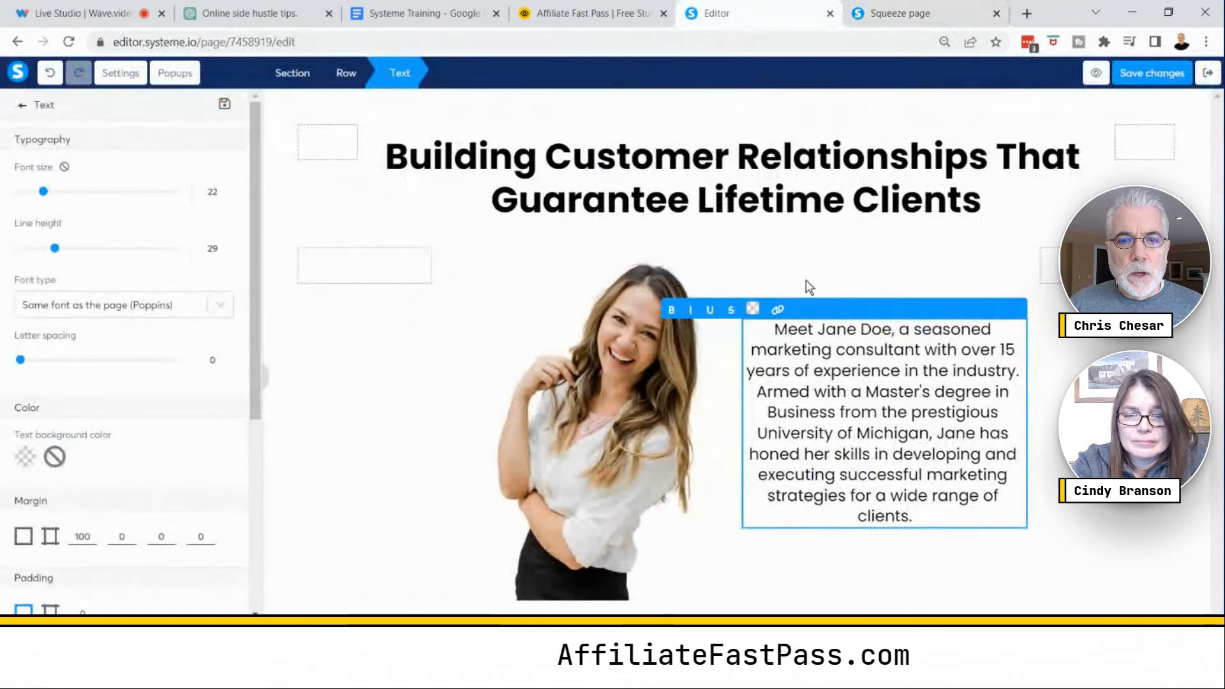
left_click(408, 426)
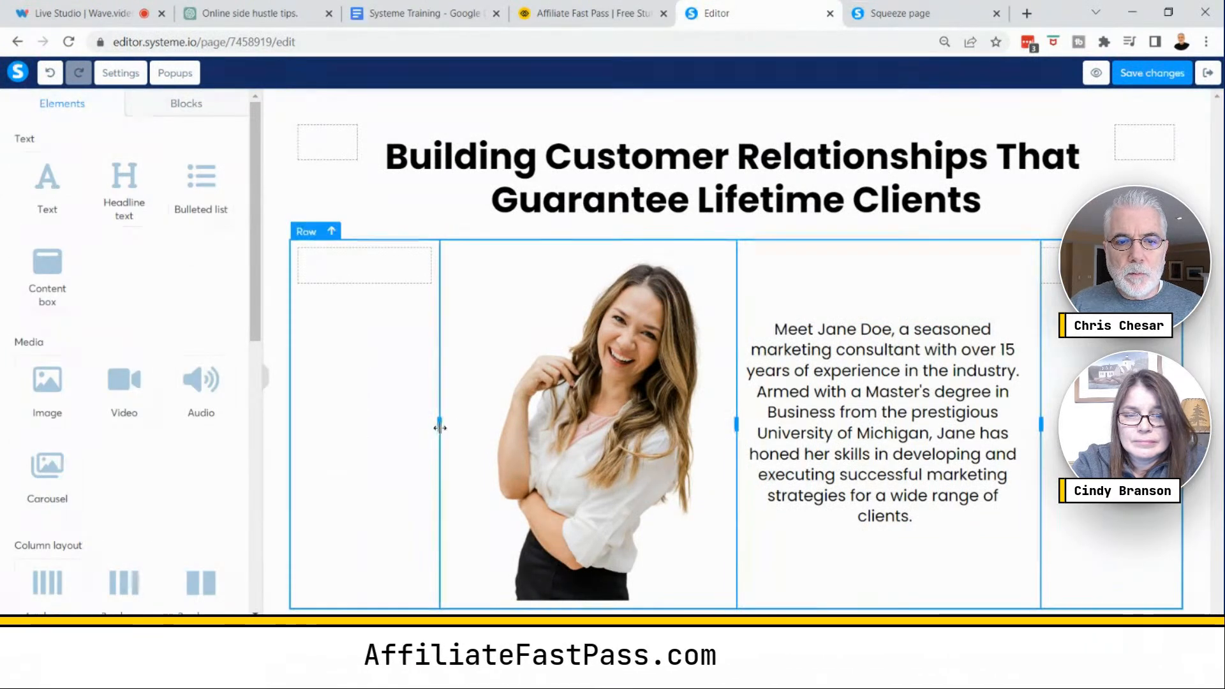
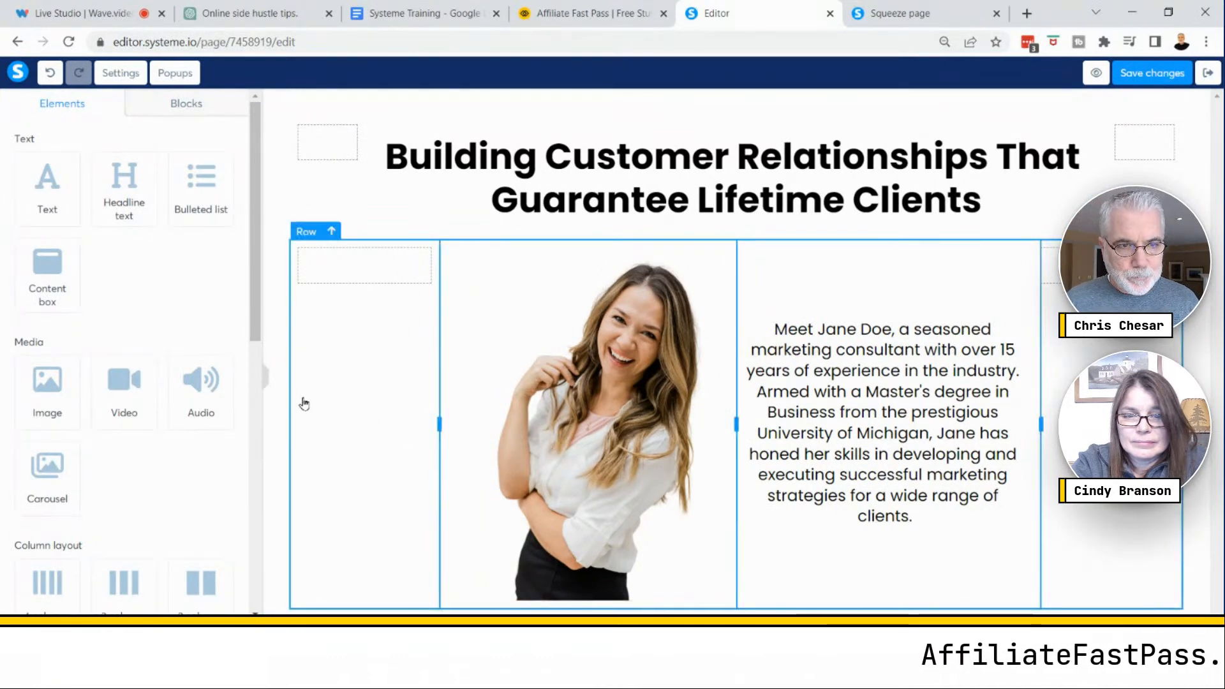
- Add a new section with a four-column row beneath the image-and-paragraph row
left_click_drag(254, 294, 259, 416)
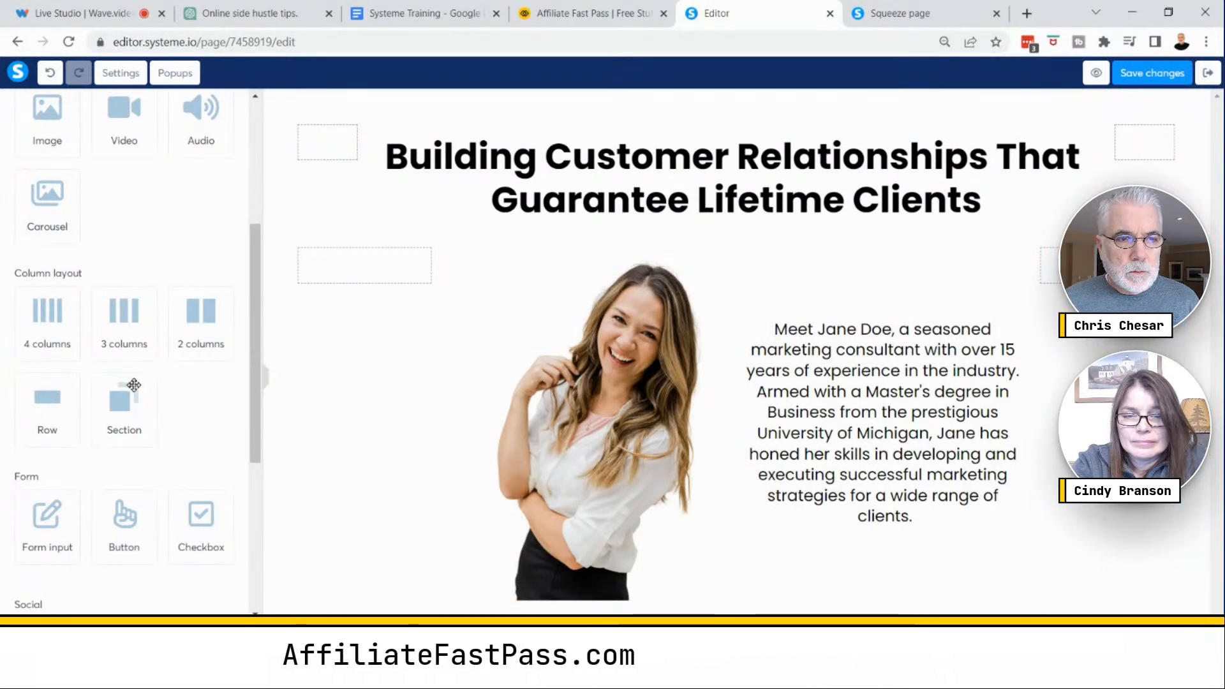
mouse_move(134, 384)
left_mouse_down()
mouse_move(374, 494)
mouse_move(317, 490)
mouse_move(127, 401)
left_mouse_up()
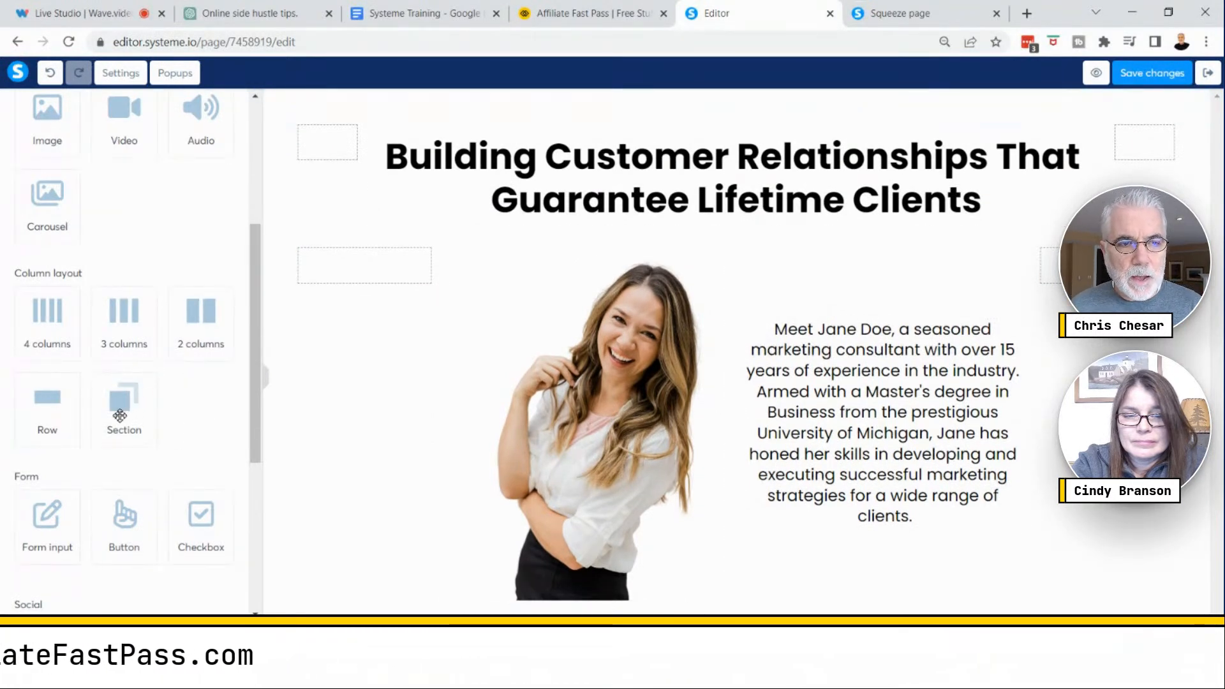
left_click_drag(118, 411, 628, 613)
scroll(779, 598, "down", 1)
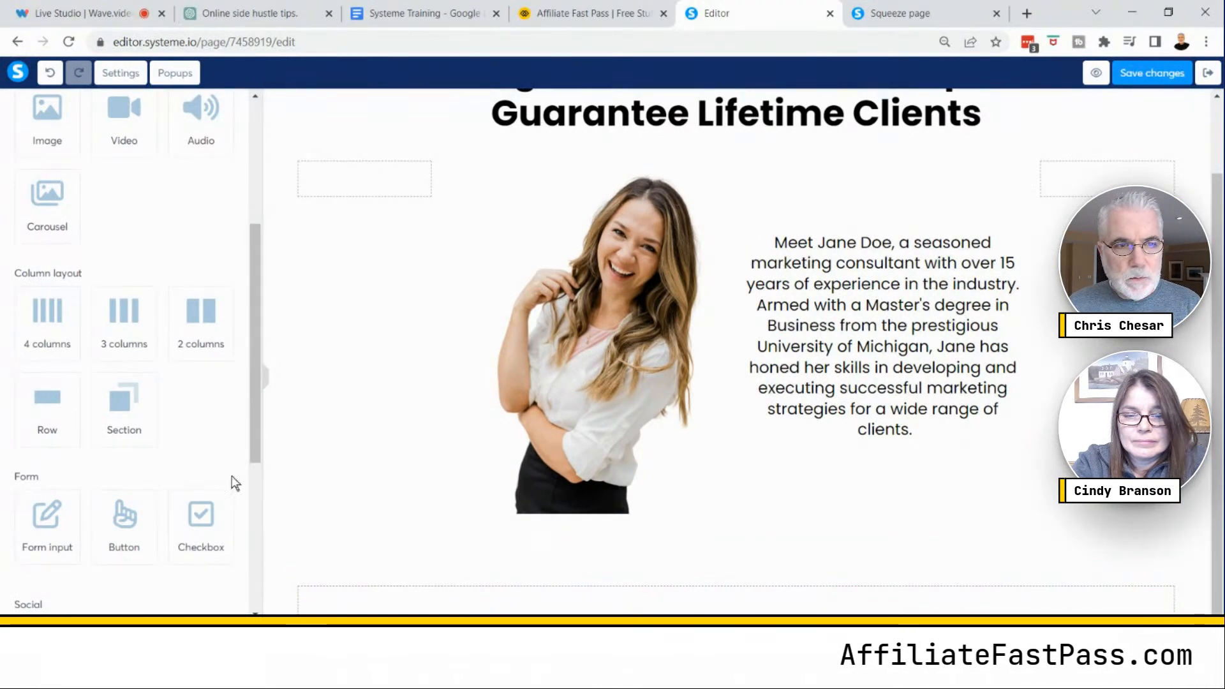
left_click_drag(44, 315, 653, 587)
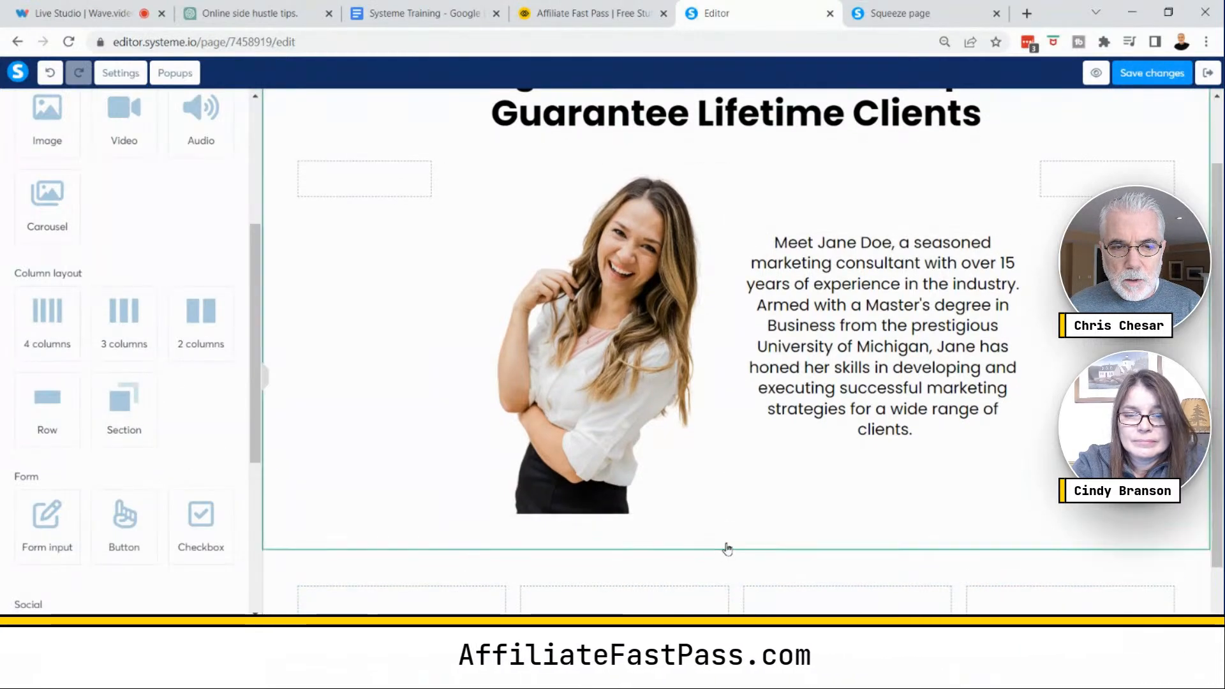
scroll(727, 547, "down", 2)
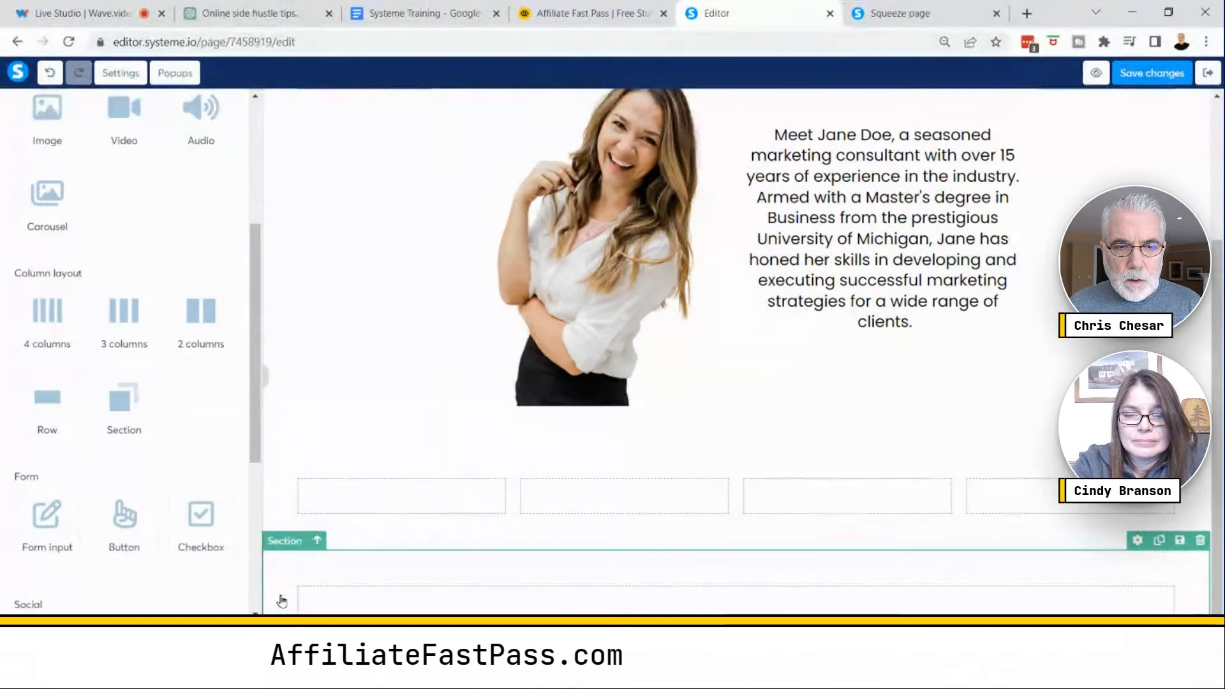
- Delete the extra empty section below the new four-column row
left_click(1200, 541)
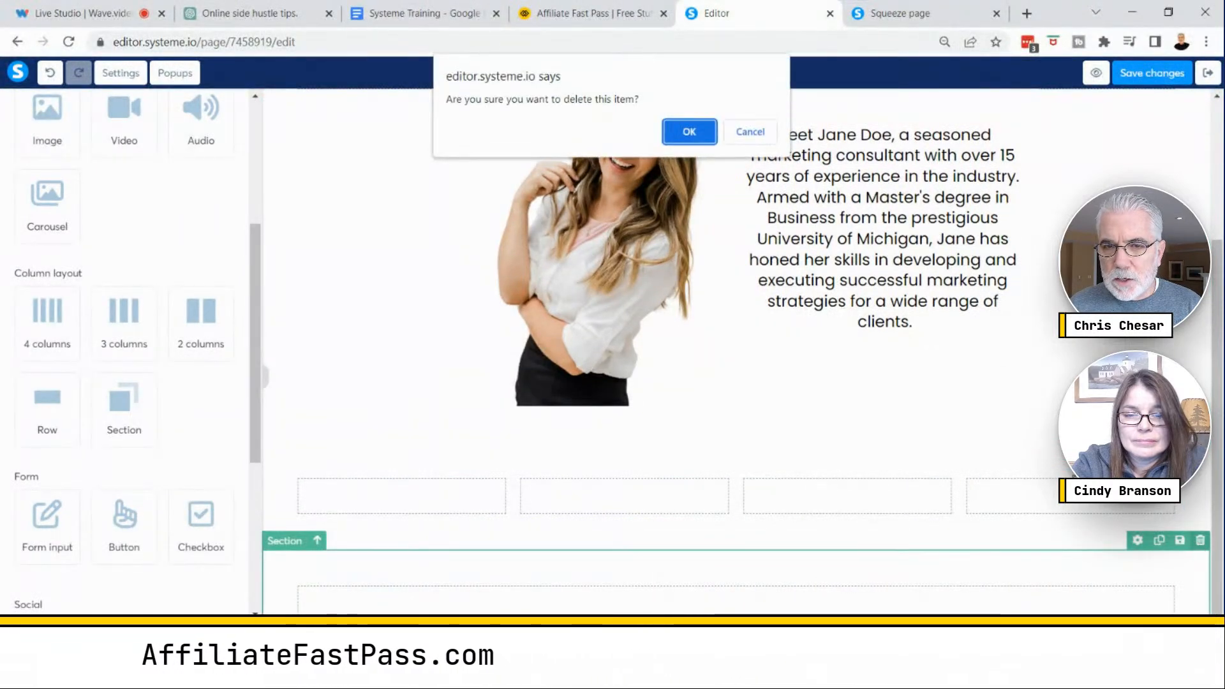
left_click(689, 132)
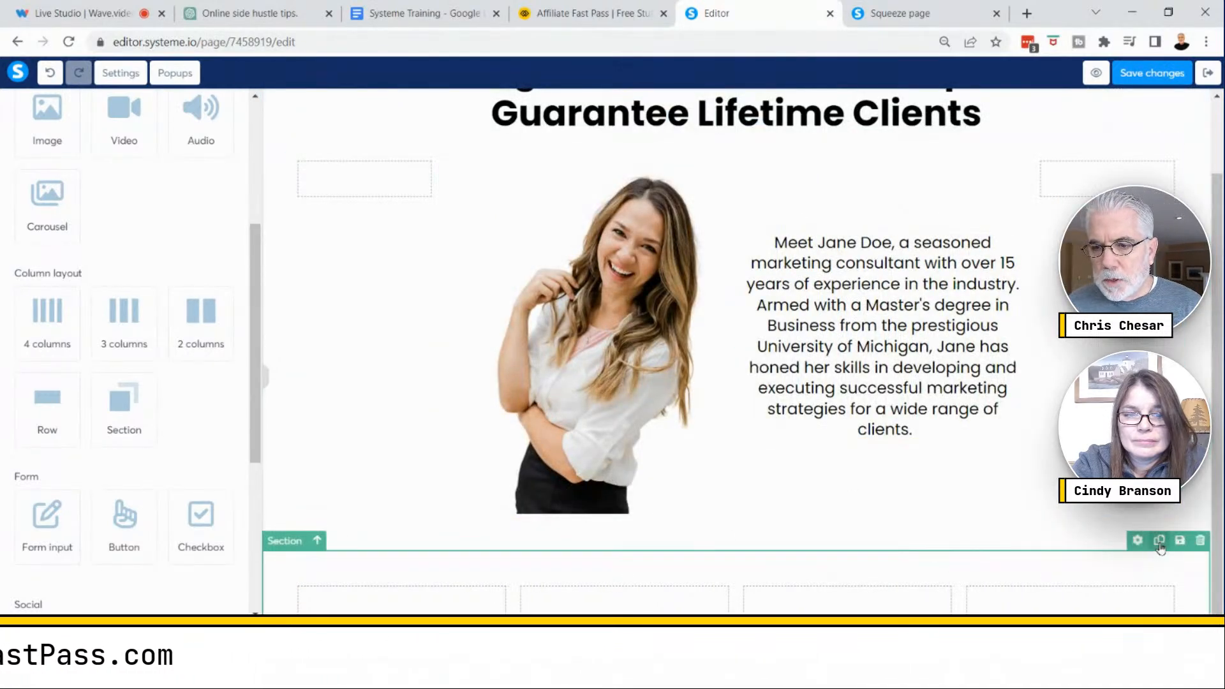
left_click(1159, 541)
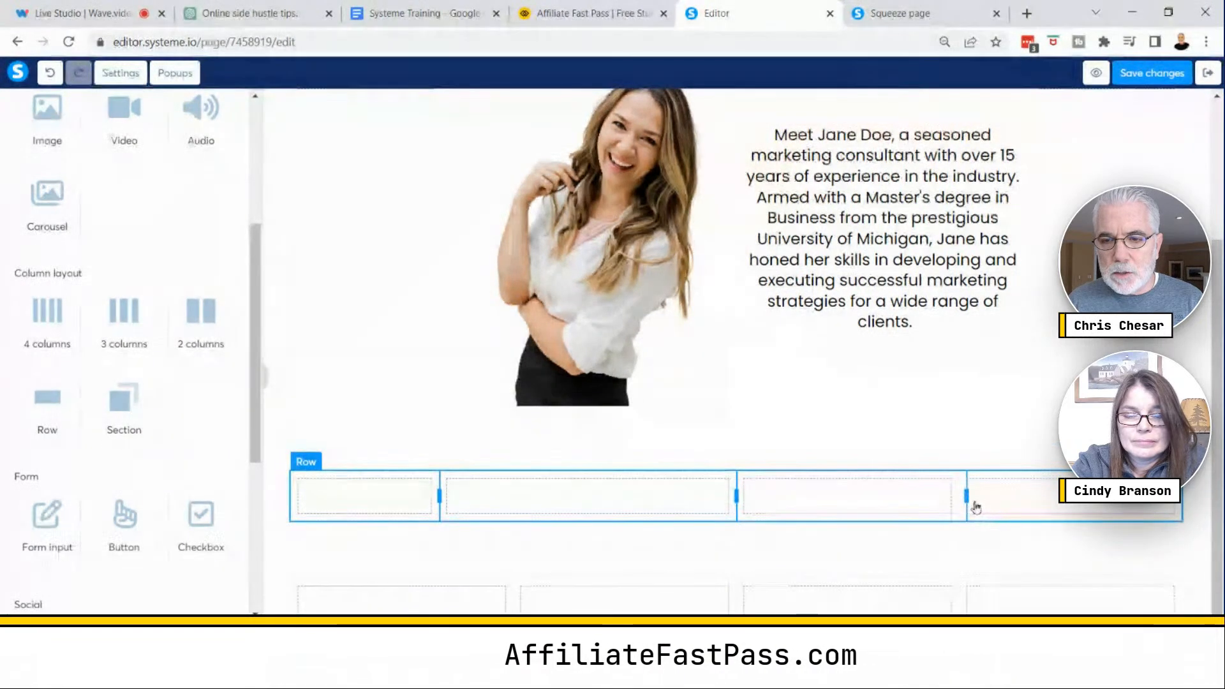
- Widen the new row's third column to match the row above and place a content box in it
left_click_drag(966, 498, 1020, 500)
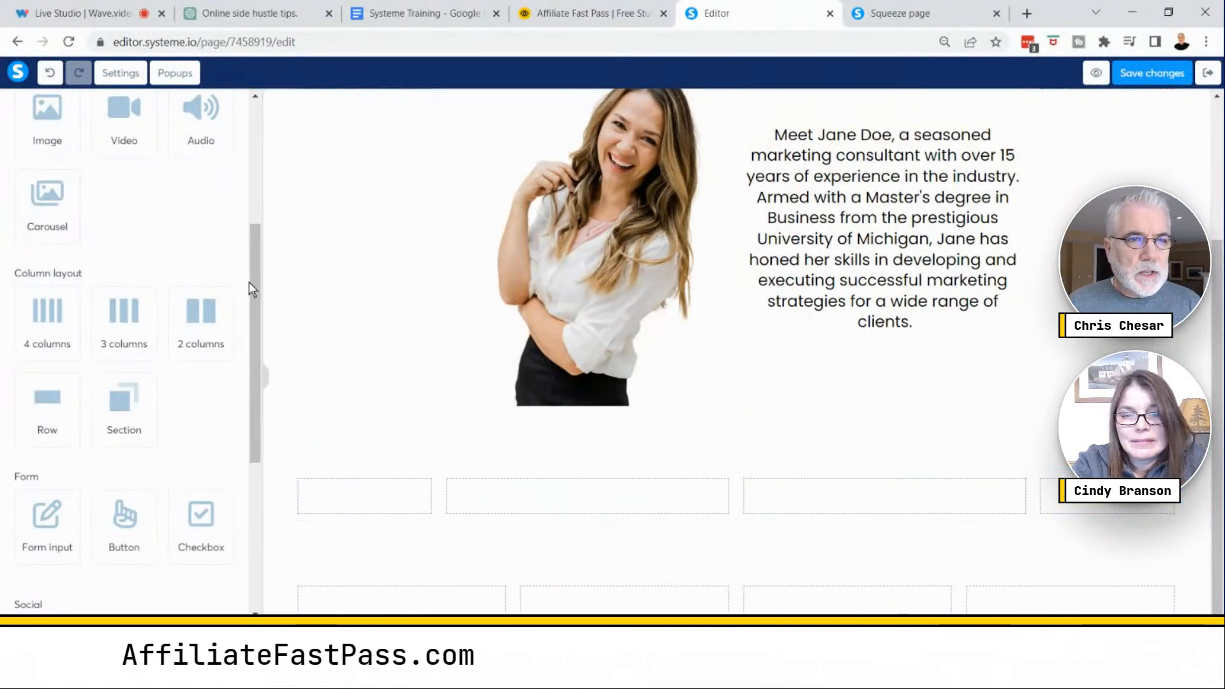
scroll(255, 268, "up", 4)
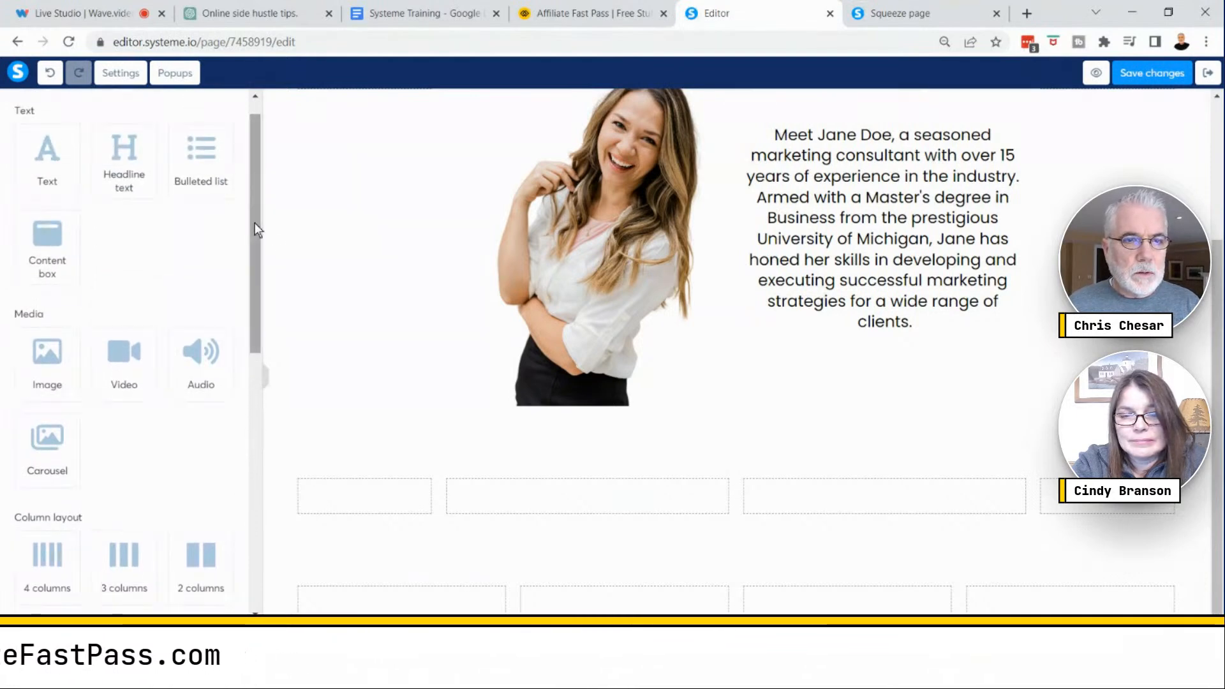
scroll(255, 223, "up", 1)
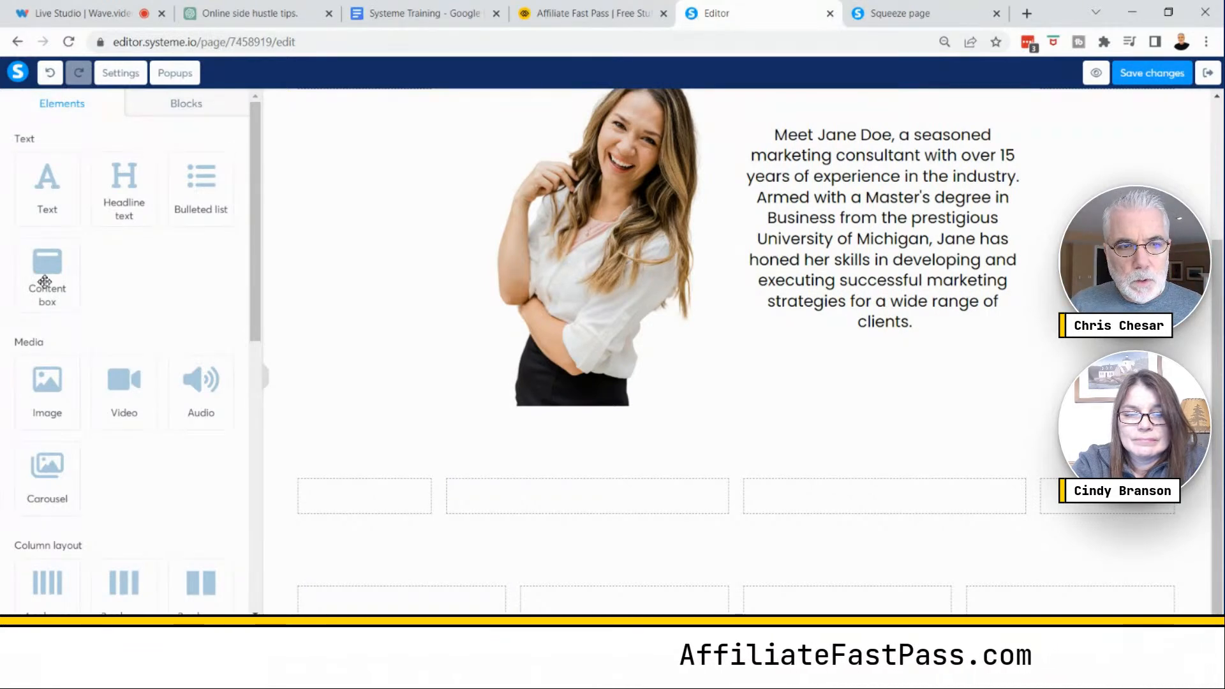
left_click_drag(44, 281, 849, 509)
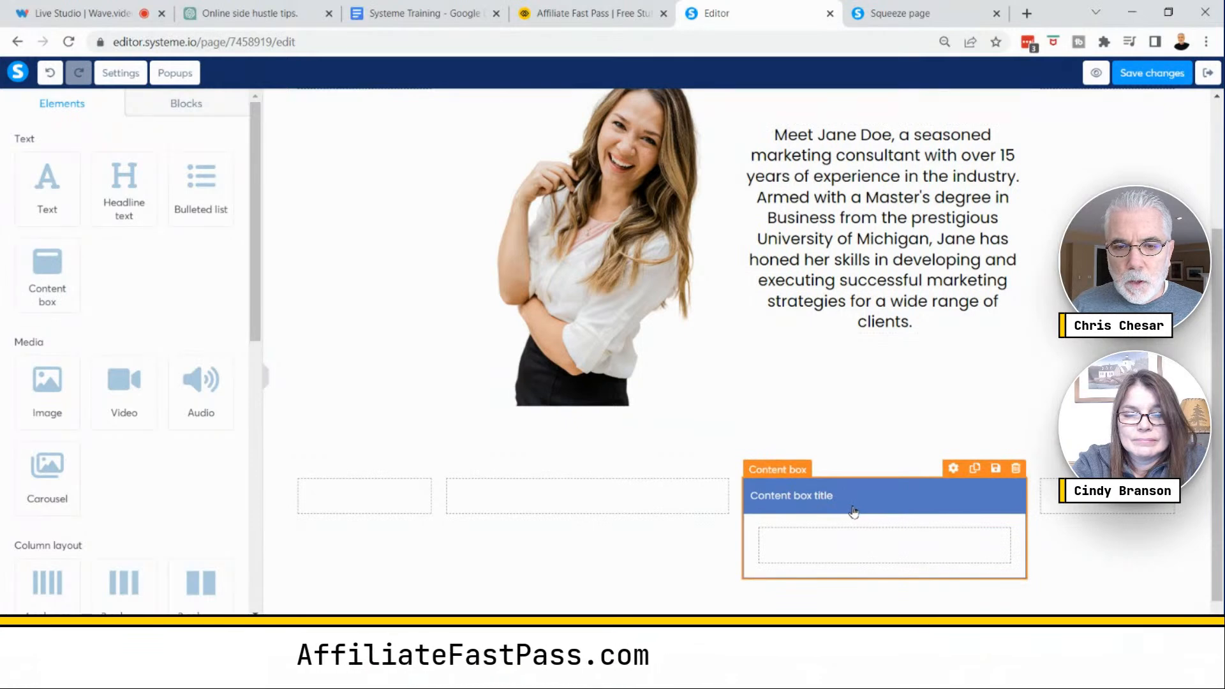
left_click(596, 503)
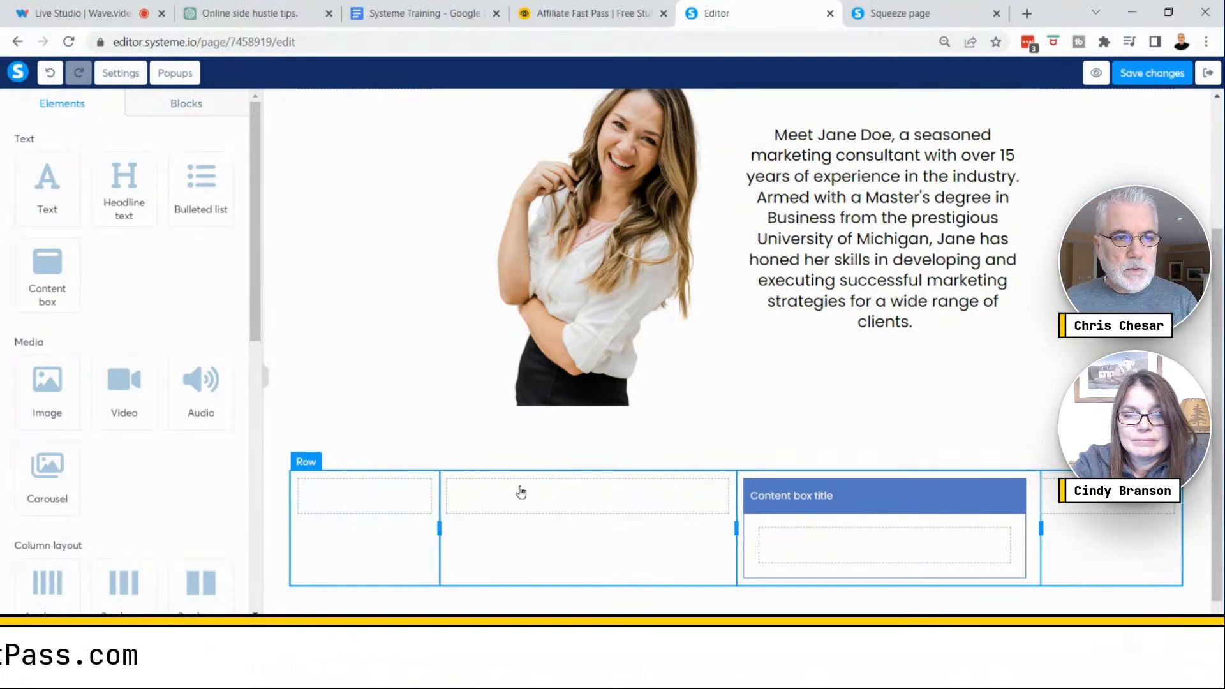
- Add an image to the second column and insert 10559388.jpg from the saved images
left_click_drag(42, 392, 591, 501)
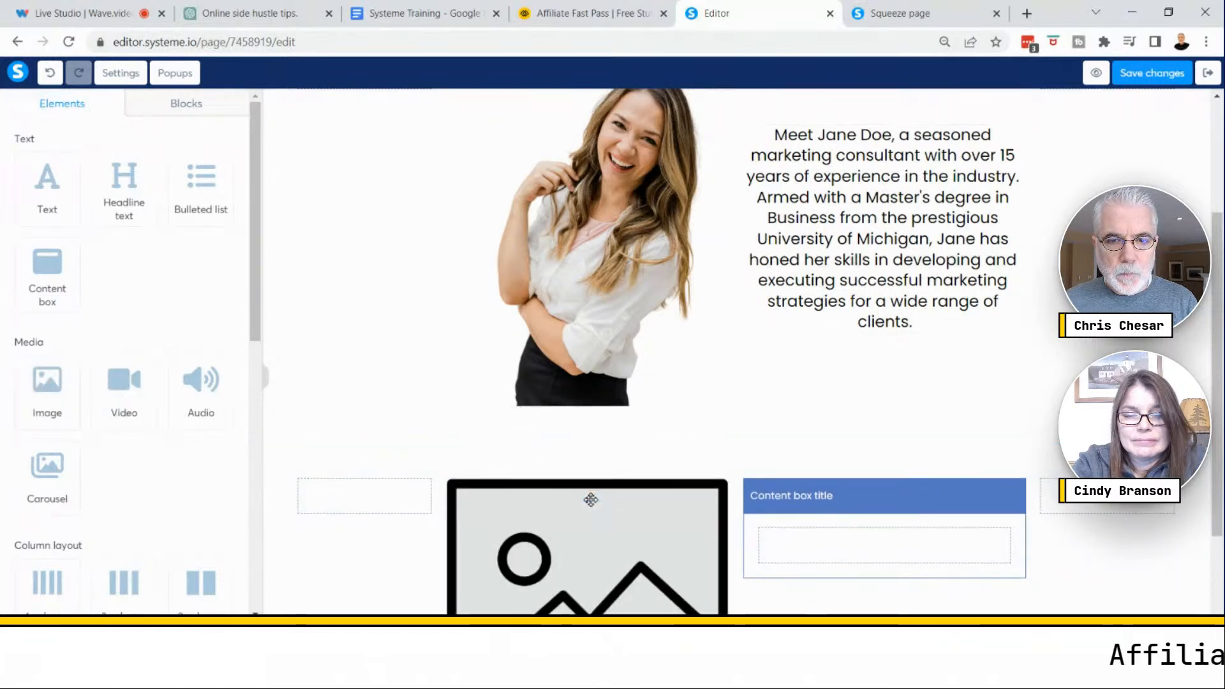
scroll(623, 515, "down", 3)
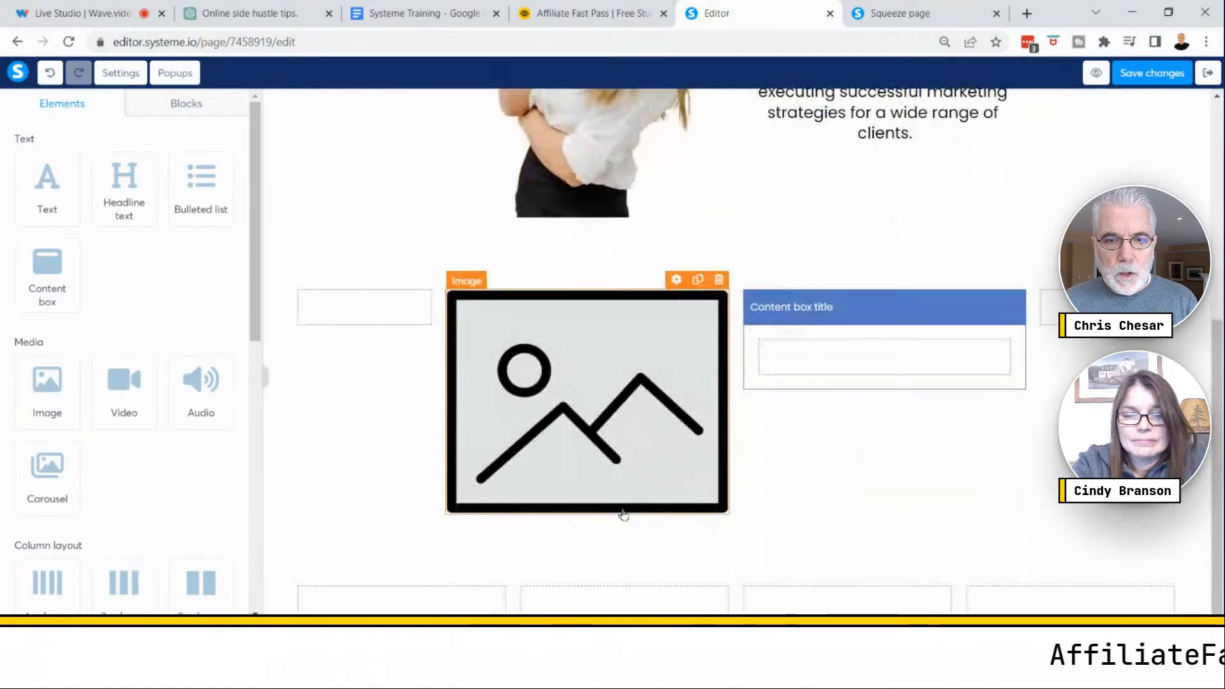
left_click(587, 393)
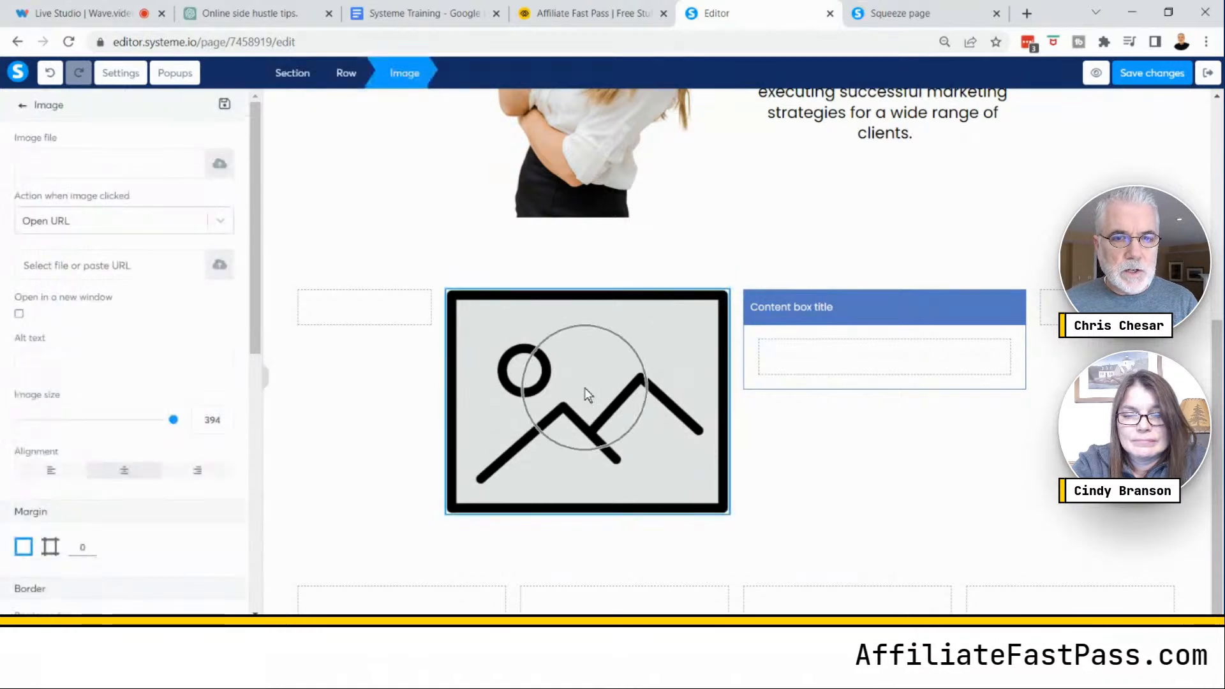
left_click(28, 151)
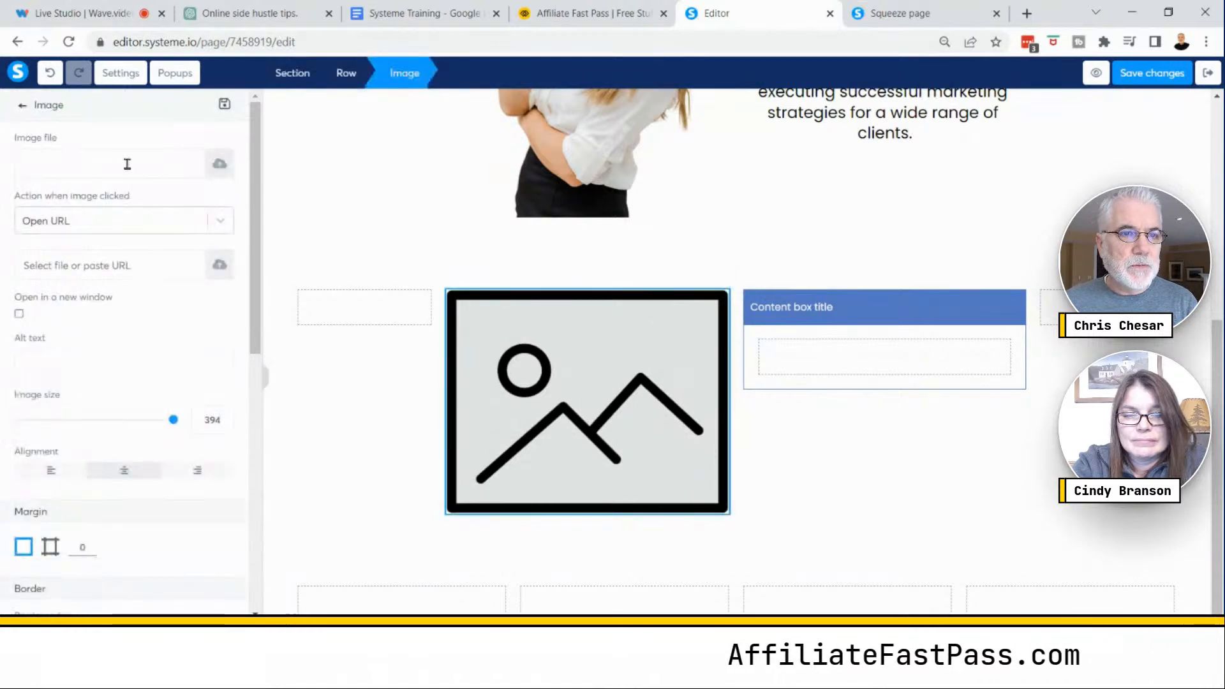
left_click(219, 164)
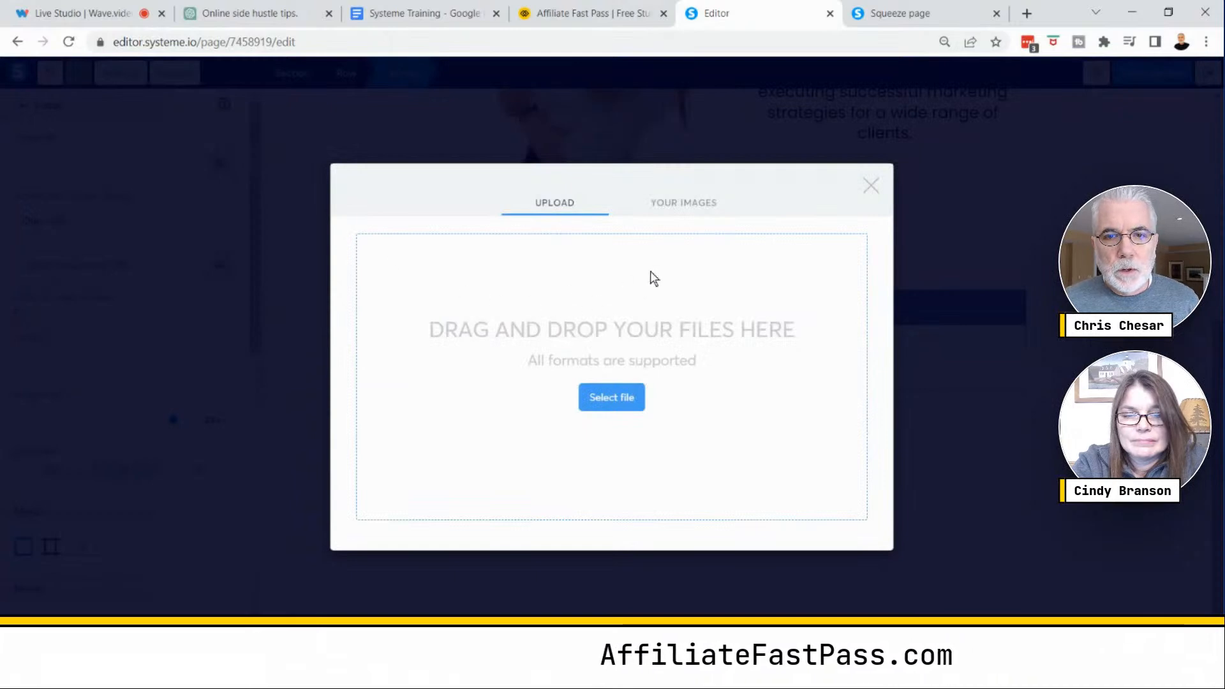
left_click(678, 202)
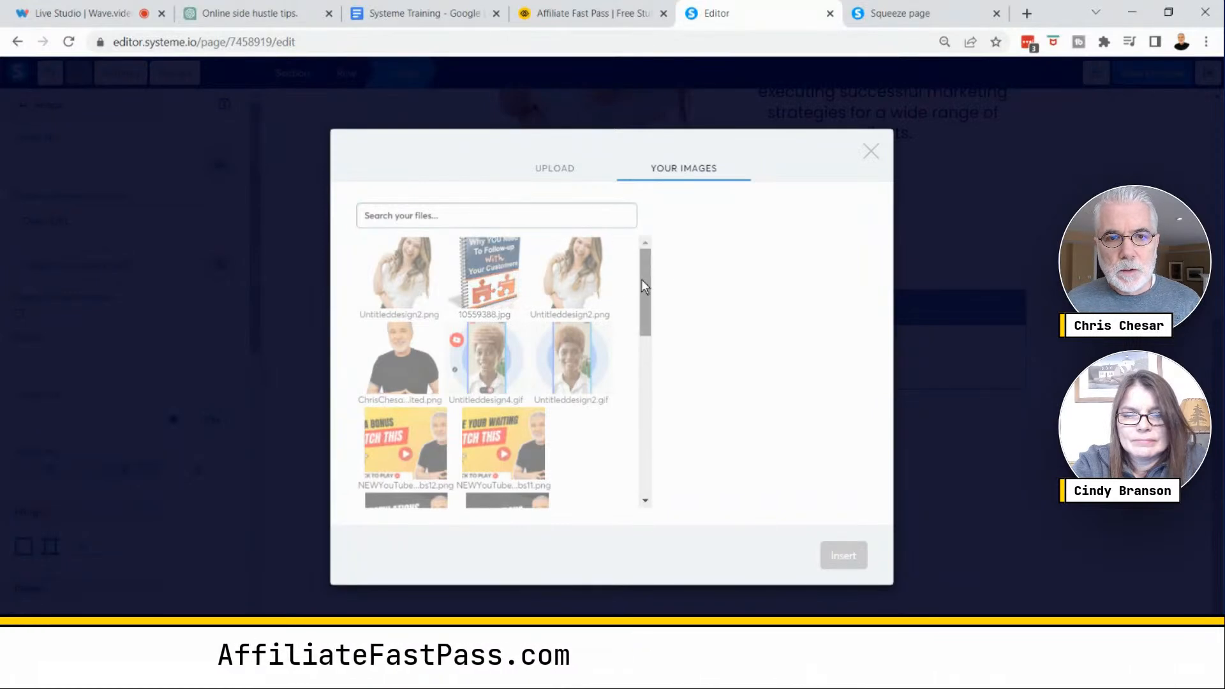
left_click(502, 277)
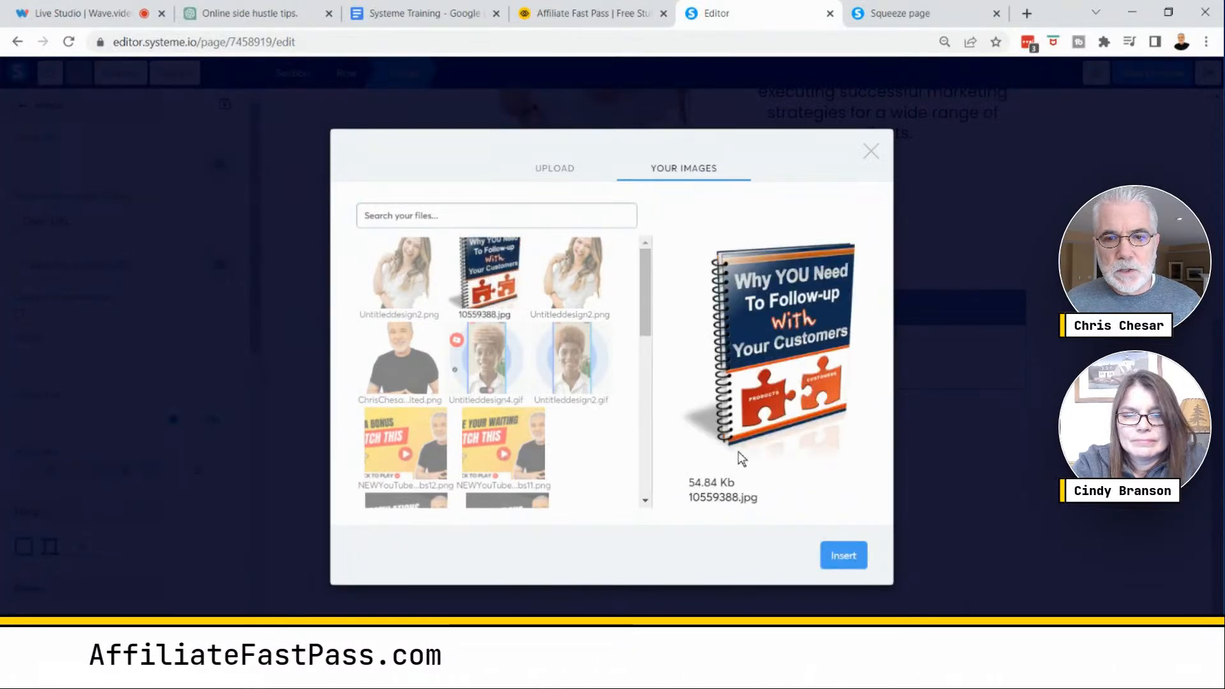
left_click(836, 557)
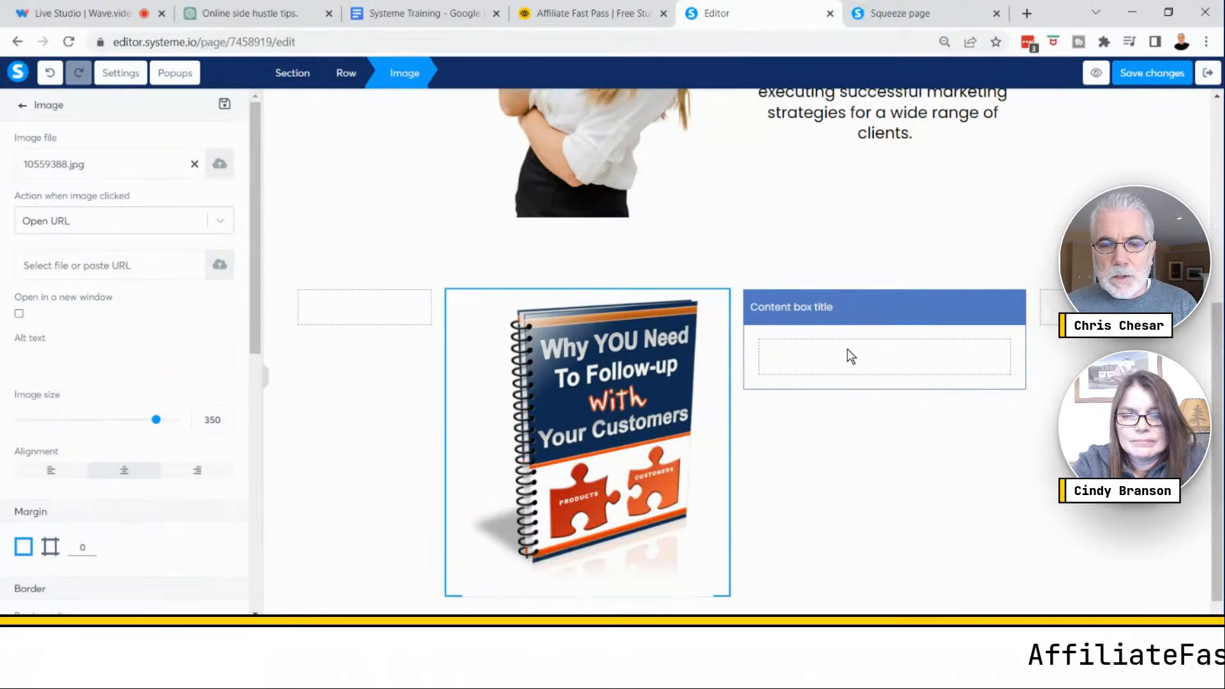
- Open the content box settings and turn its header visibility OFF
left_click(815, 309)
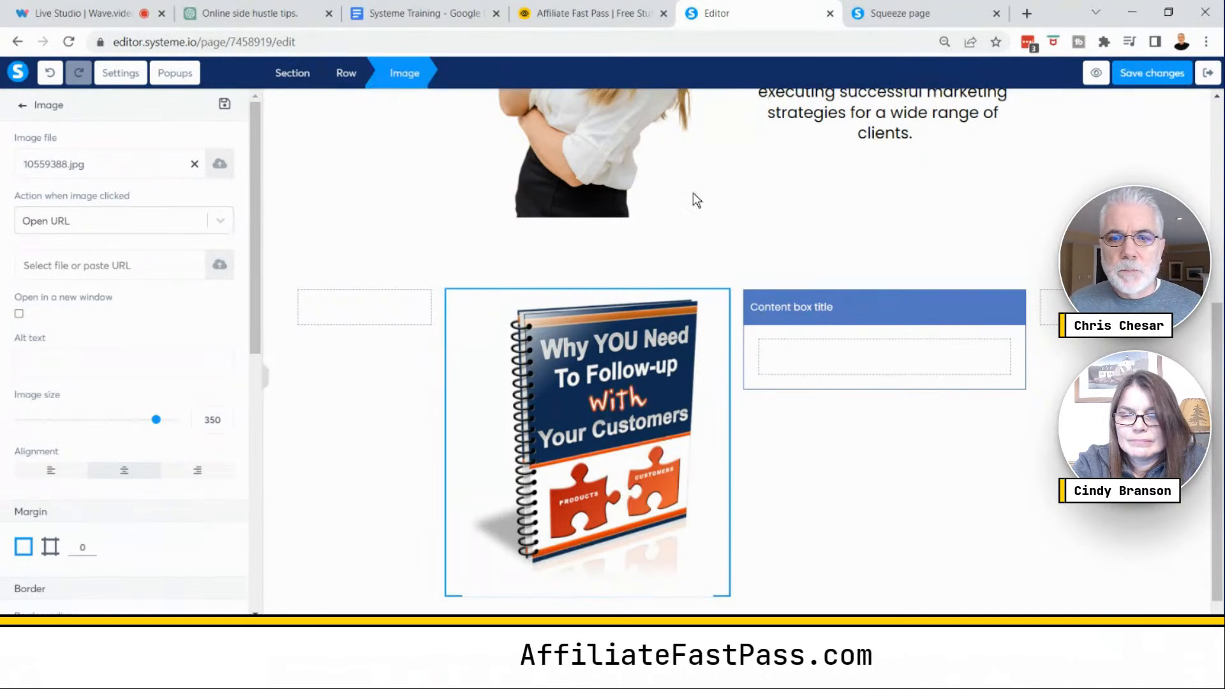
left_click(801, 305)
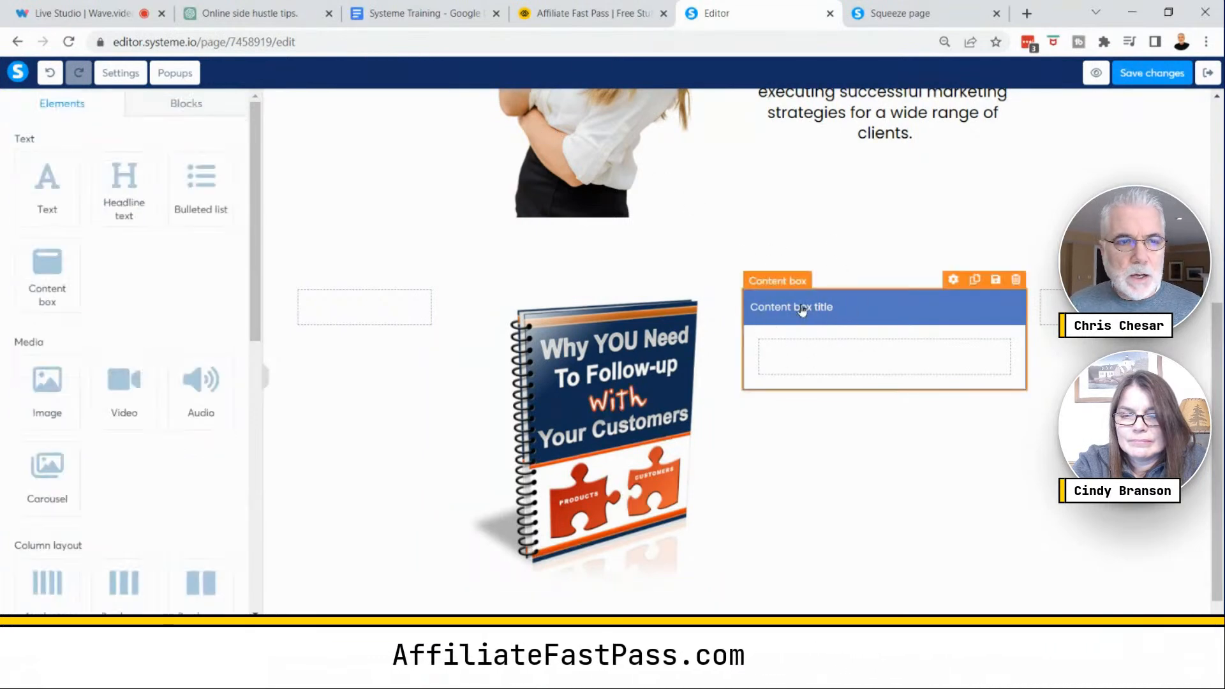
left_click(912, 313)
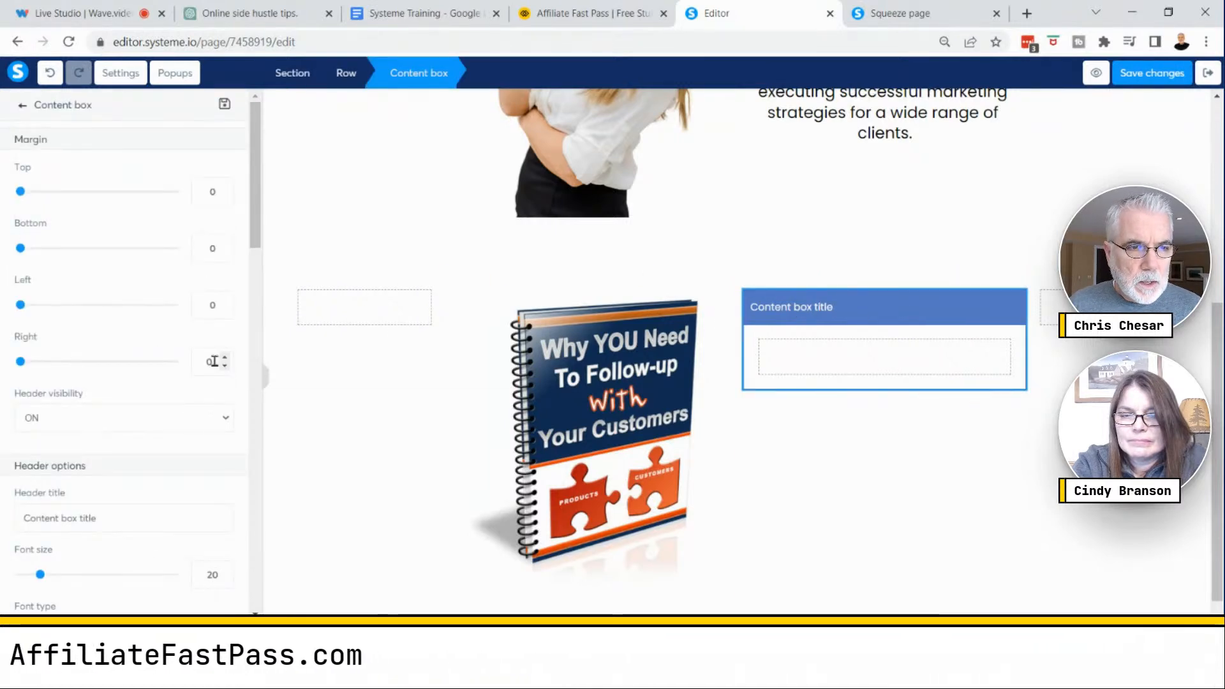
scroll(193, 361, "down", 3)
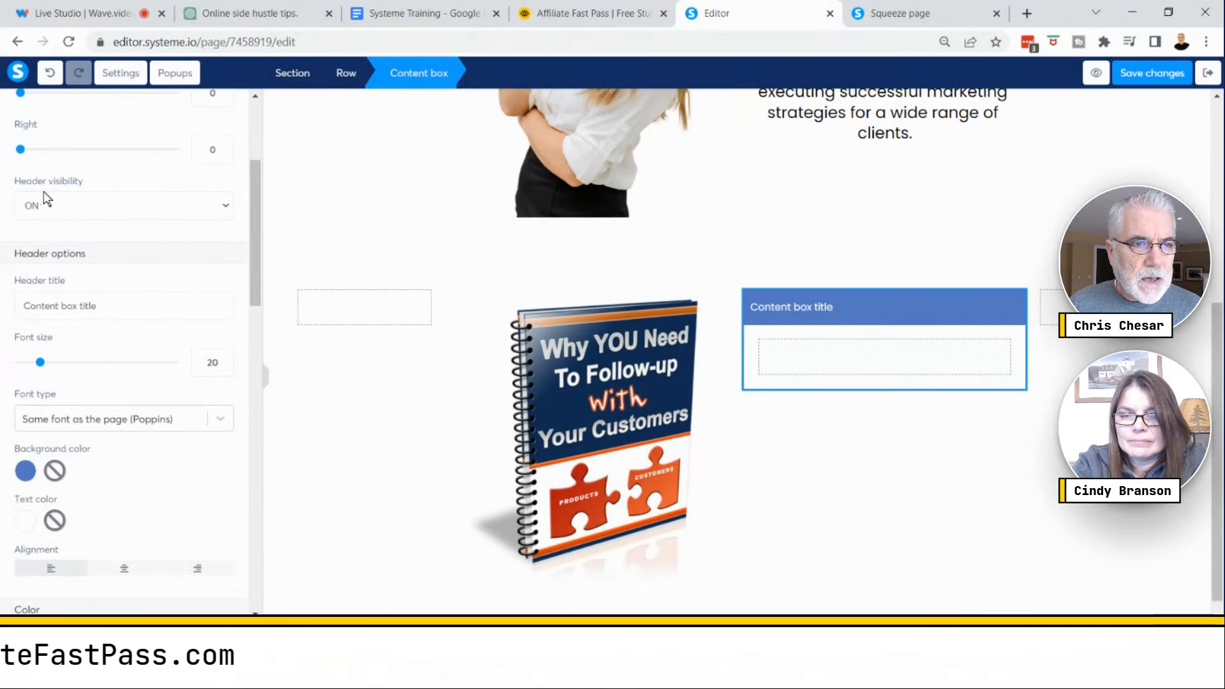
left_click(228, 207)
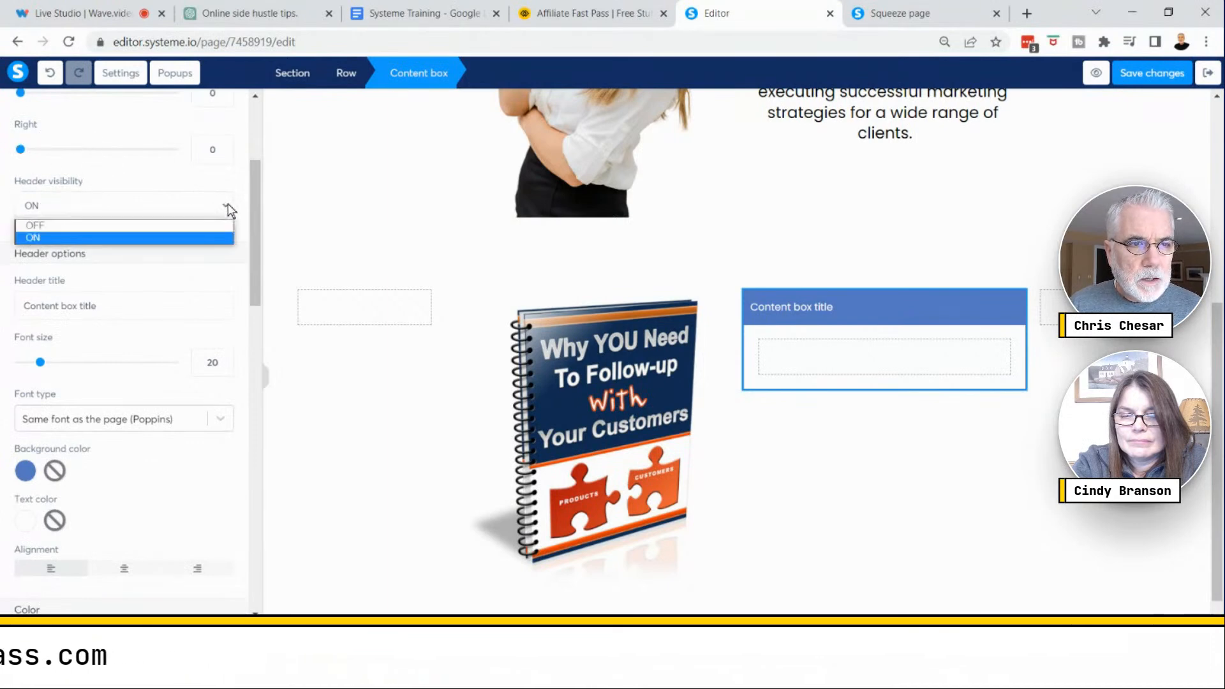
left_click(74, 225)
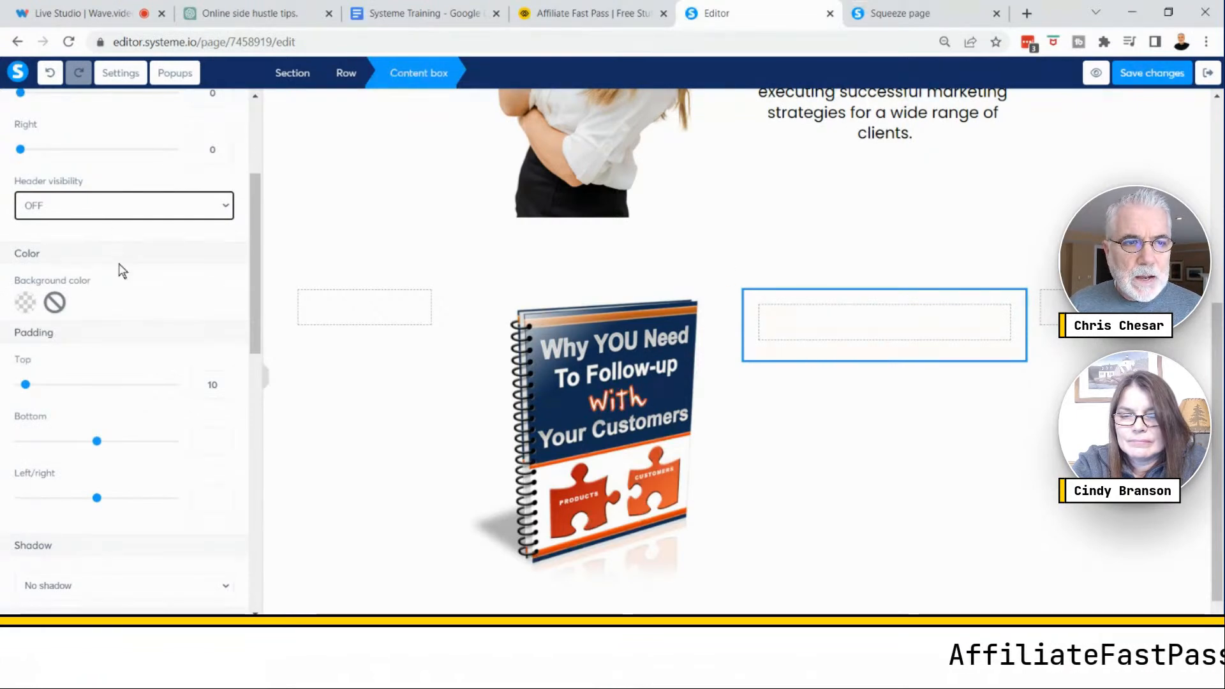
- Set the content box background colour to light blue 73D0FF with 62 opacity
scroll(164, 227, "up", 3)
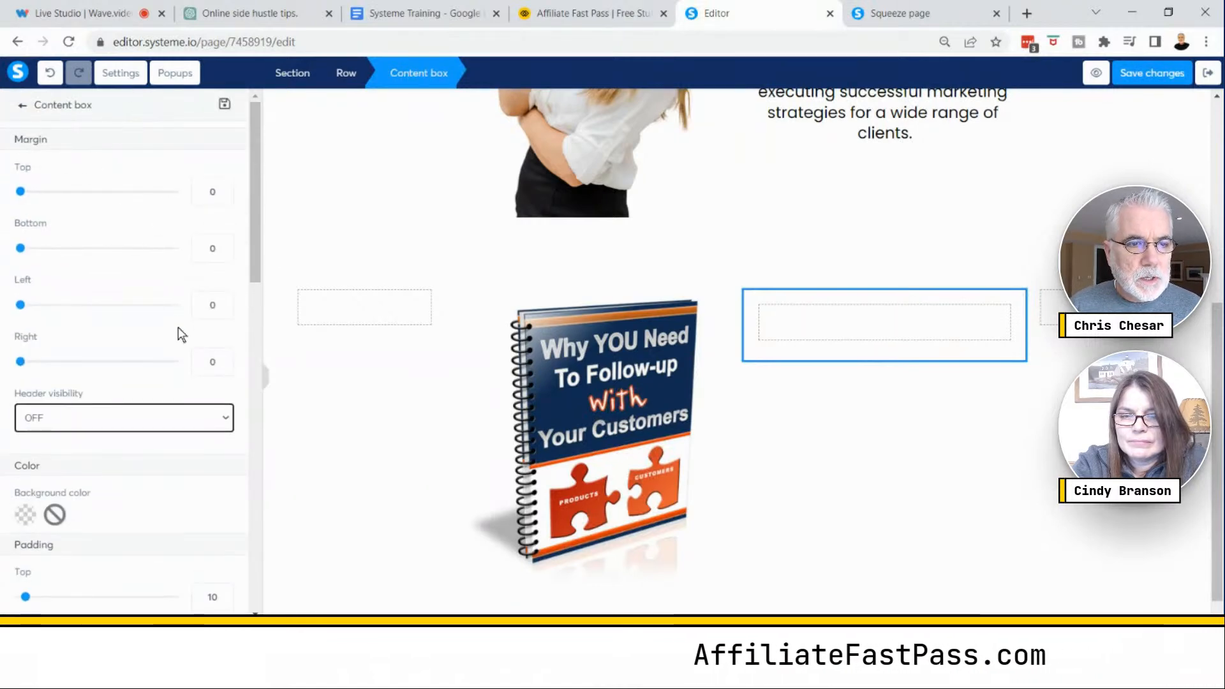
scroll(179, 332, "down", 3)
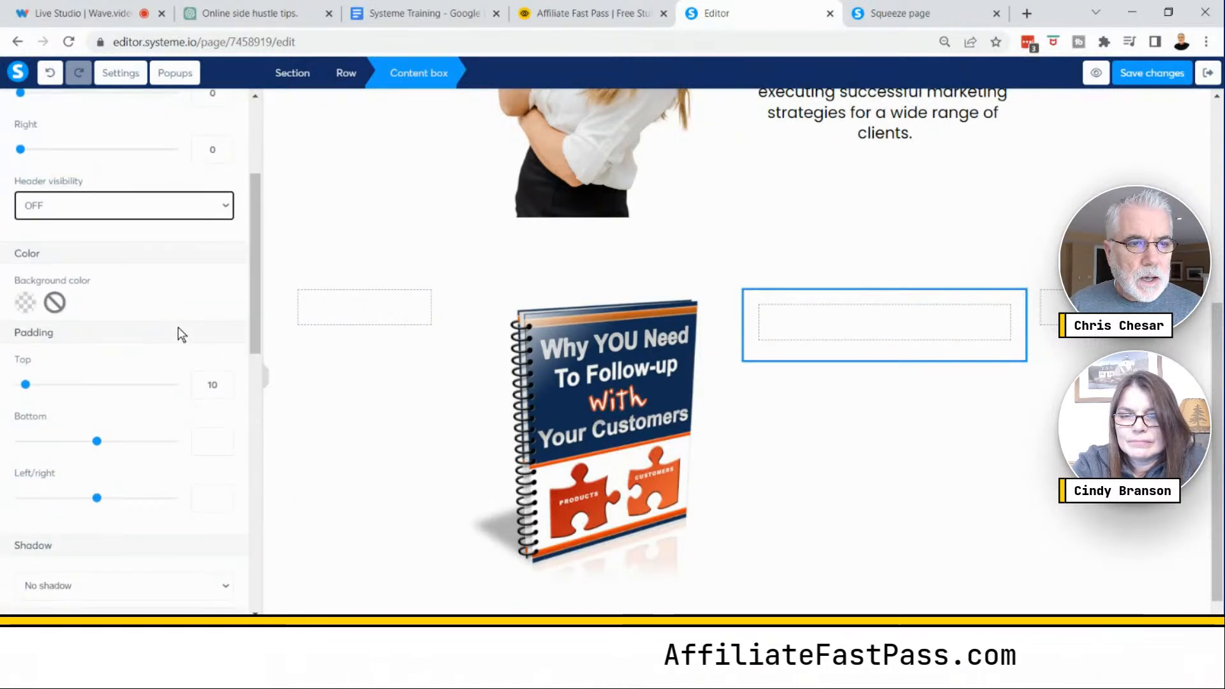
left_click(26, 303)
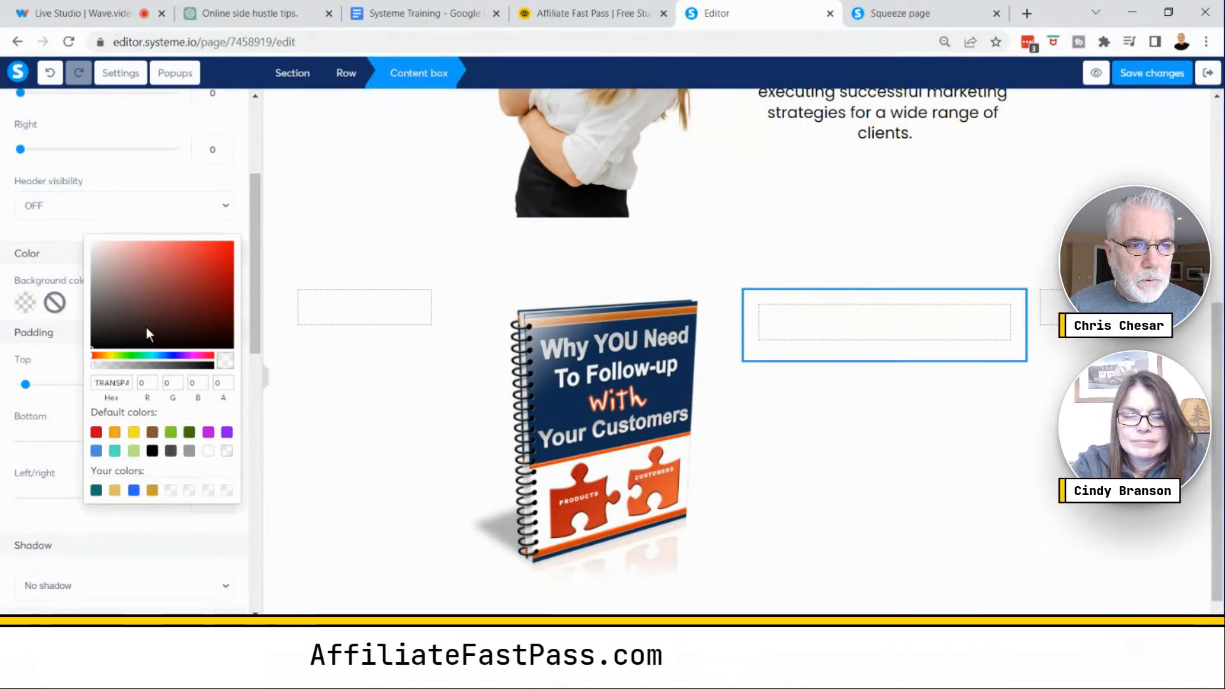
left_click_drag(146, 355, 159, 355)
left_click_drag(167, 254, 174, 242)
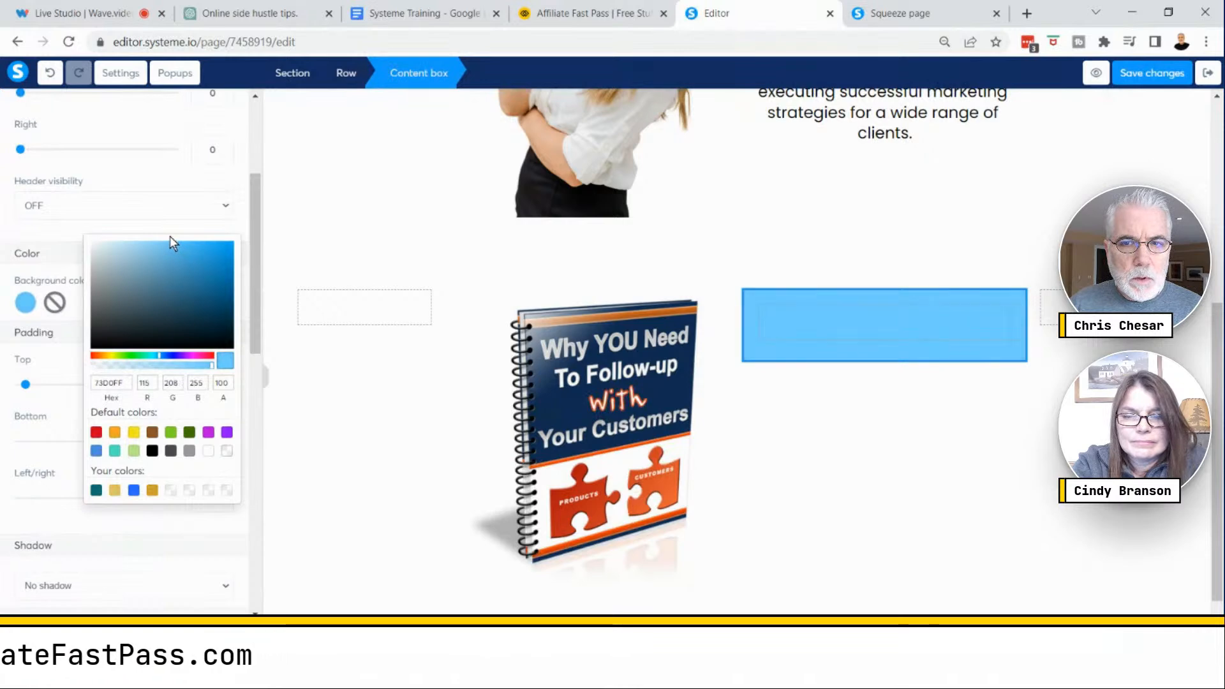
left_click(167, 366)
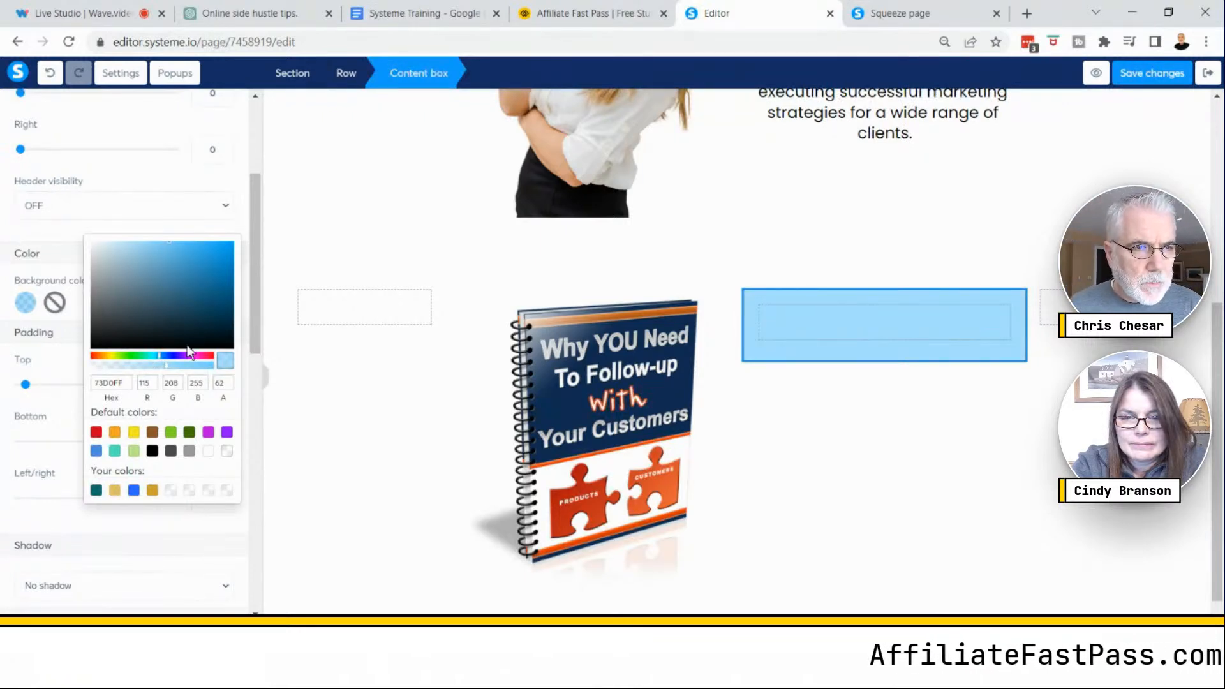
left_click(243, 187)
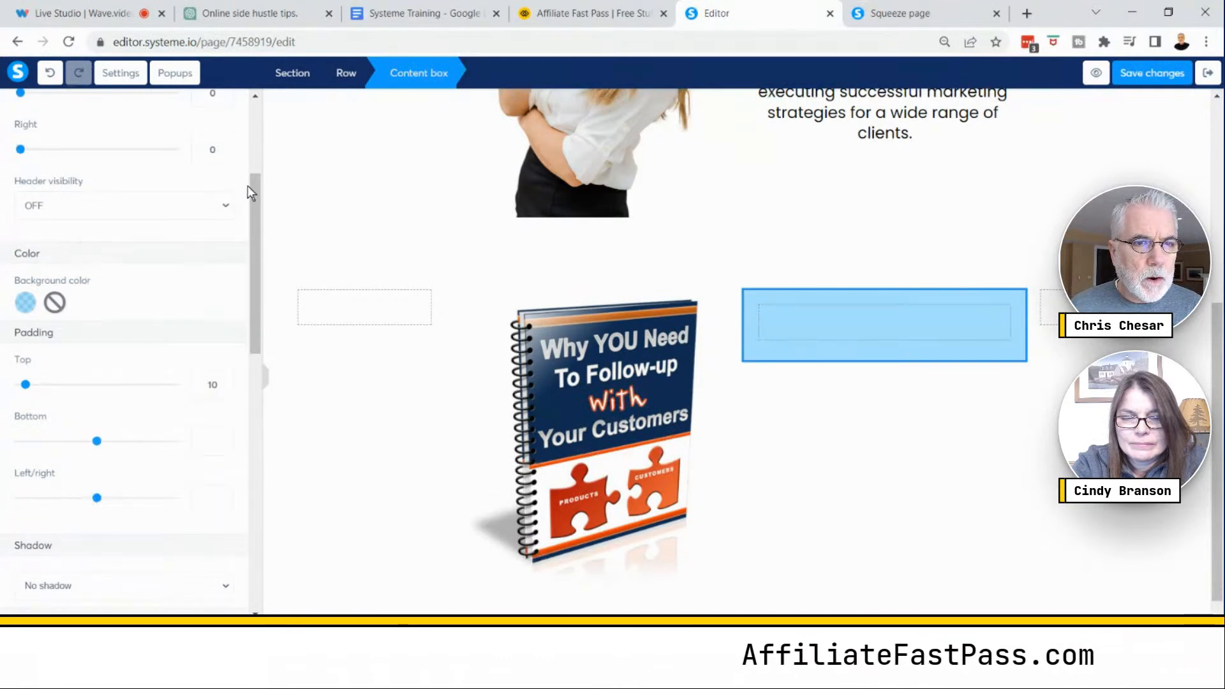
- Place a Text element inside the content box
left_click_drag(255, 193, 247, 88)
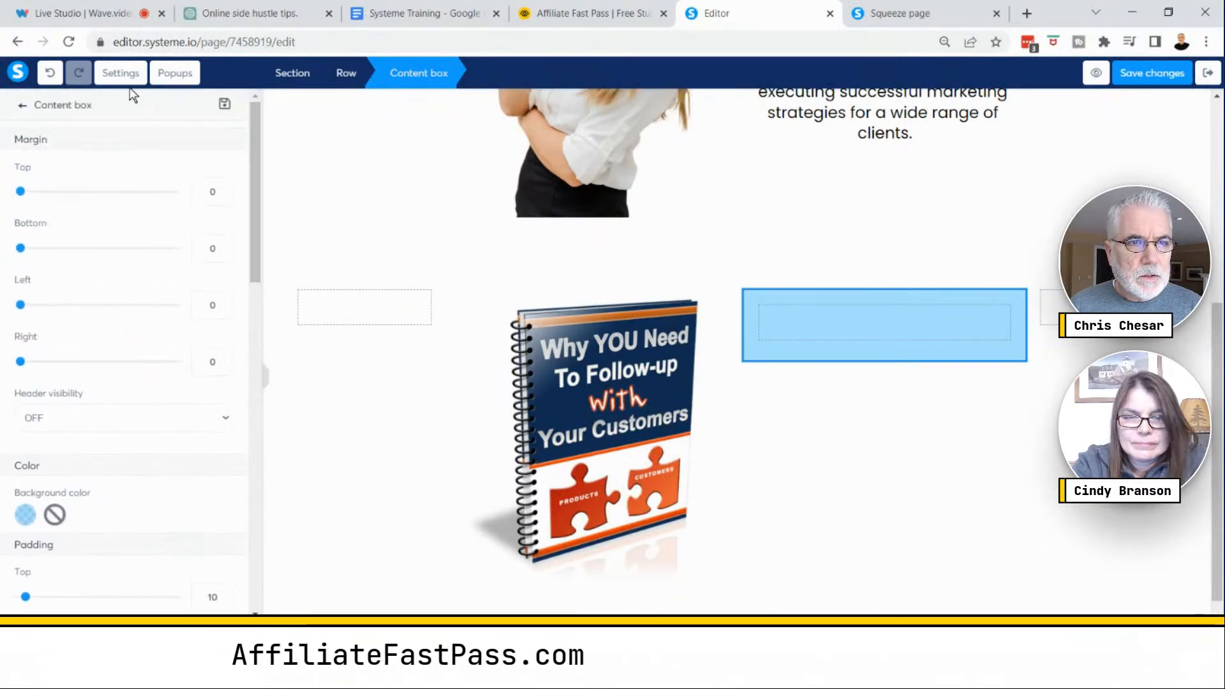
left_click(24, 107)
left_click_drag(53, 188, 871, 337)
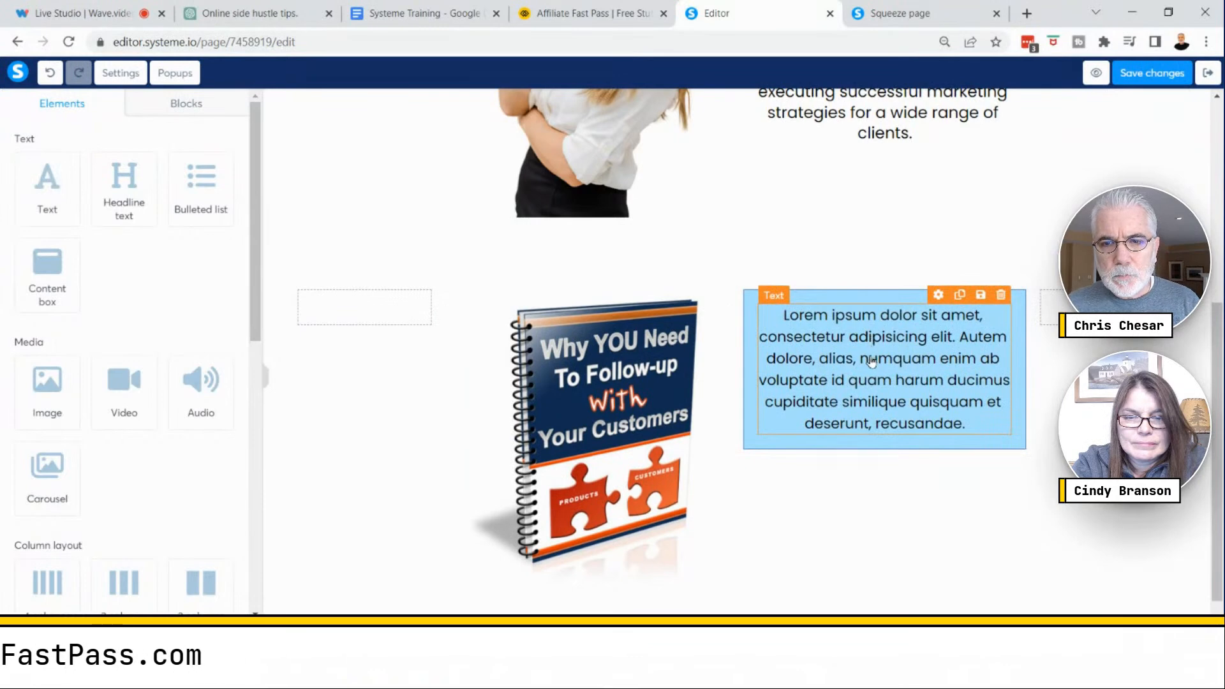
- Replace the placeholder text in the content box with "Learn How To Master Turning Prospects Into Paying Customers FREE!"
double_click(871, 359)
triple_click(871, 356)
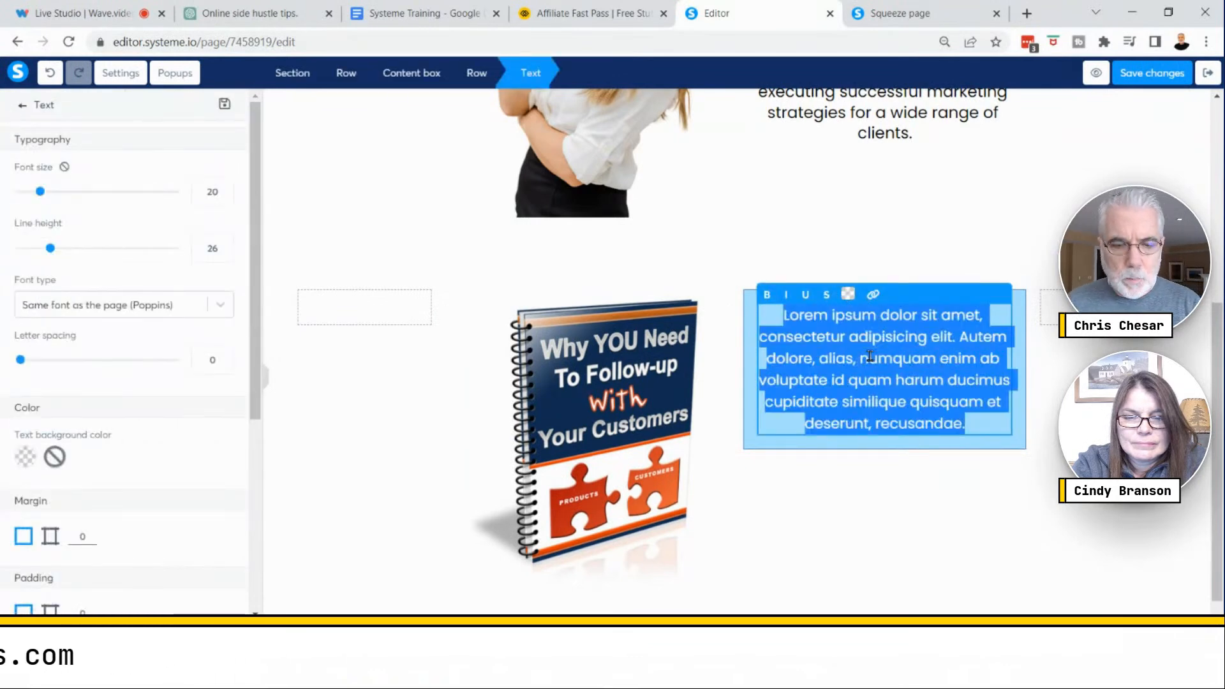
type("Ge")
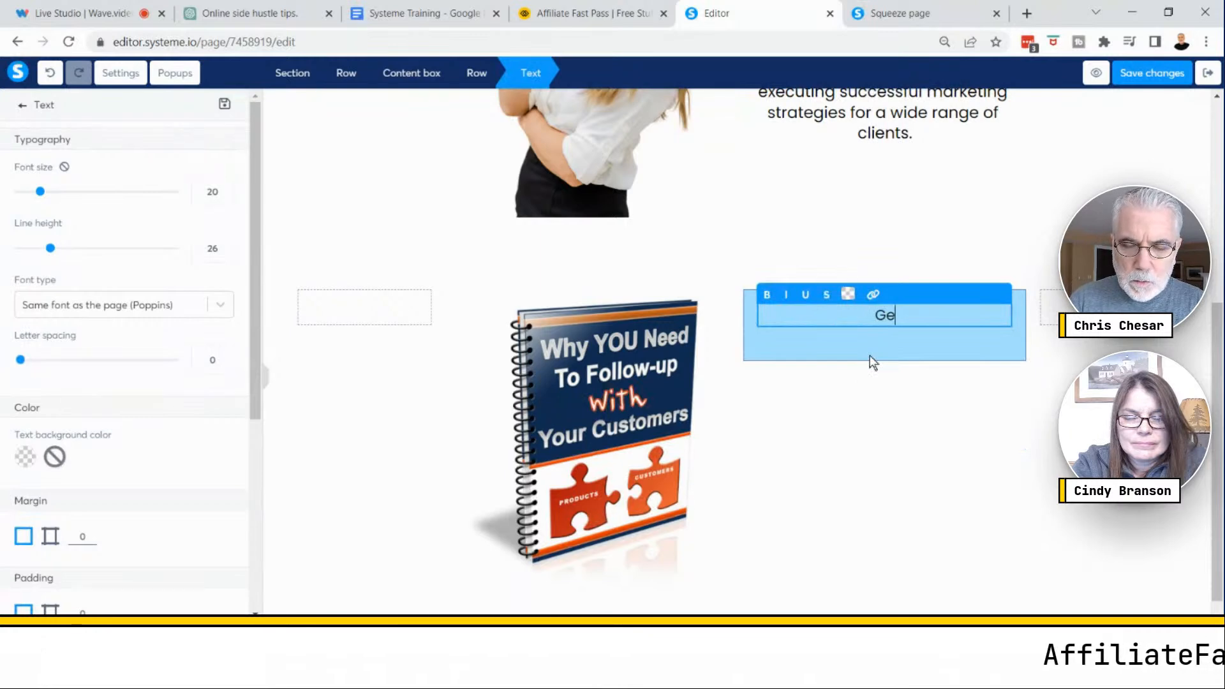
type("Learn How ")
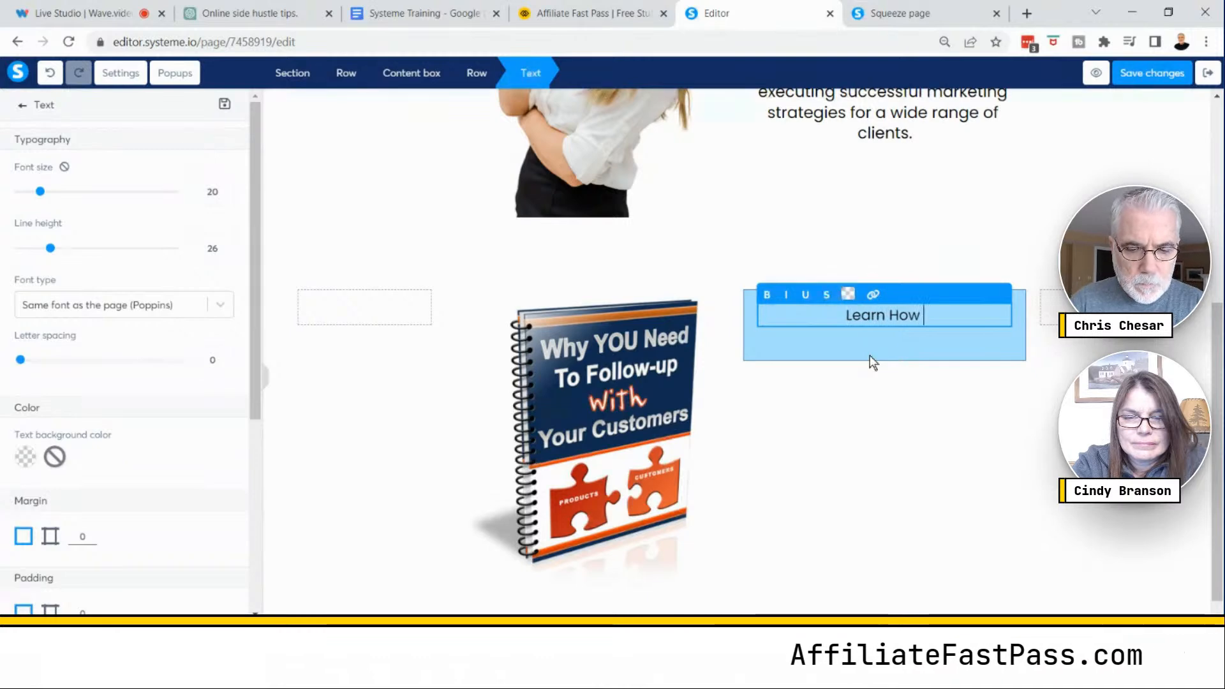
type("To Ma")
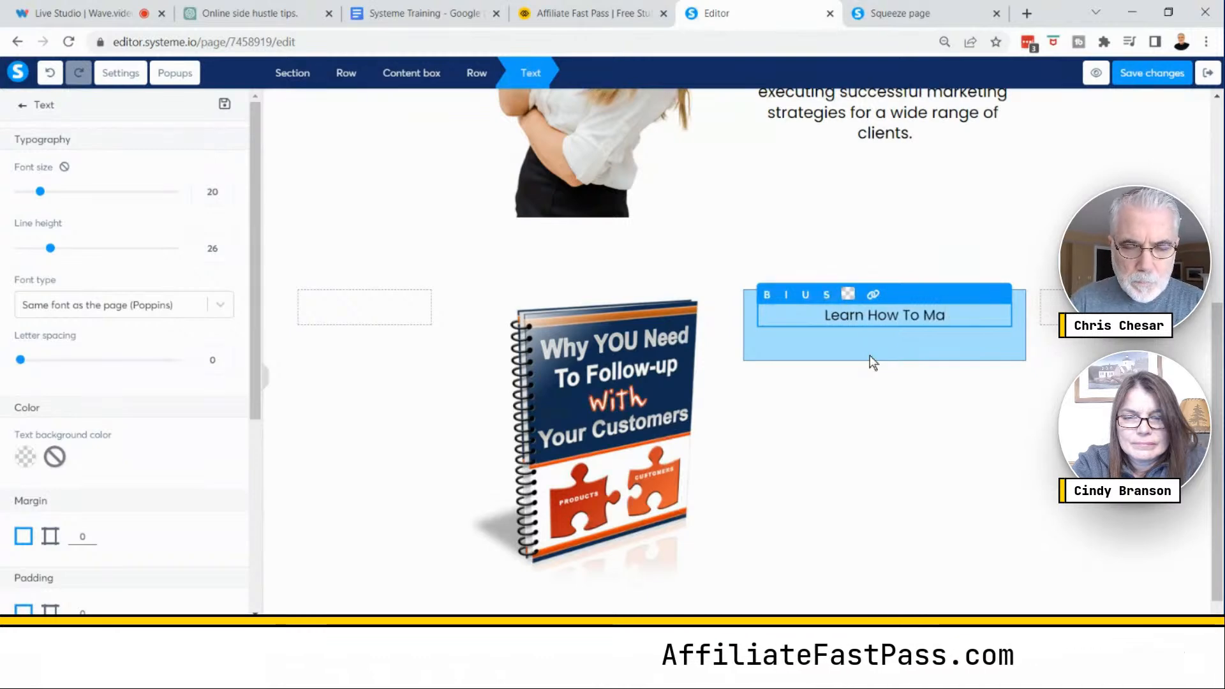
type("ster")
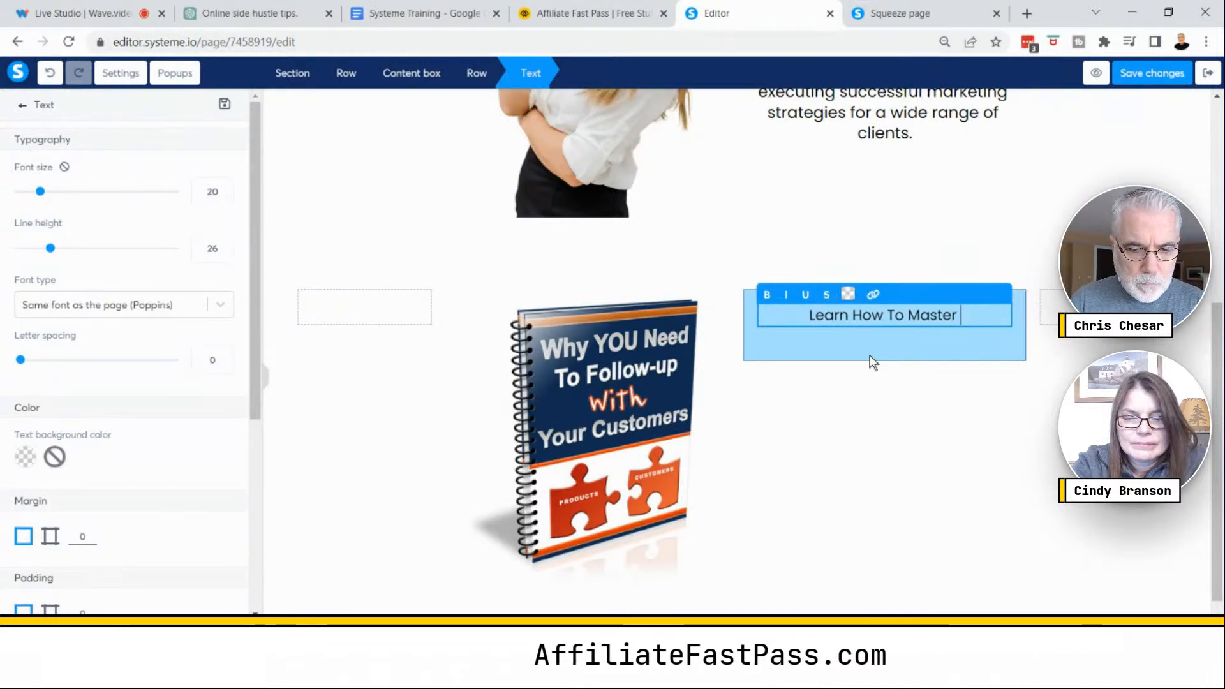
type(" Turn")
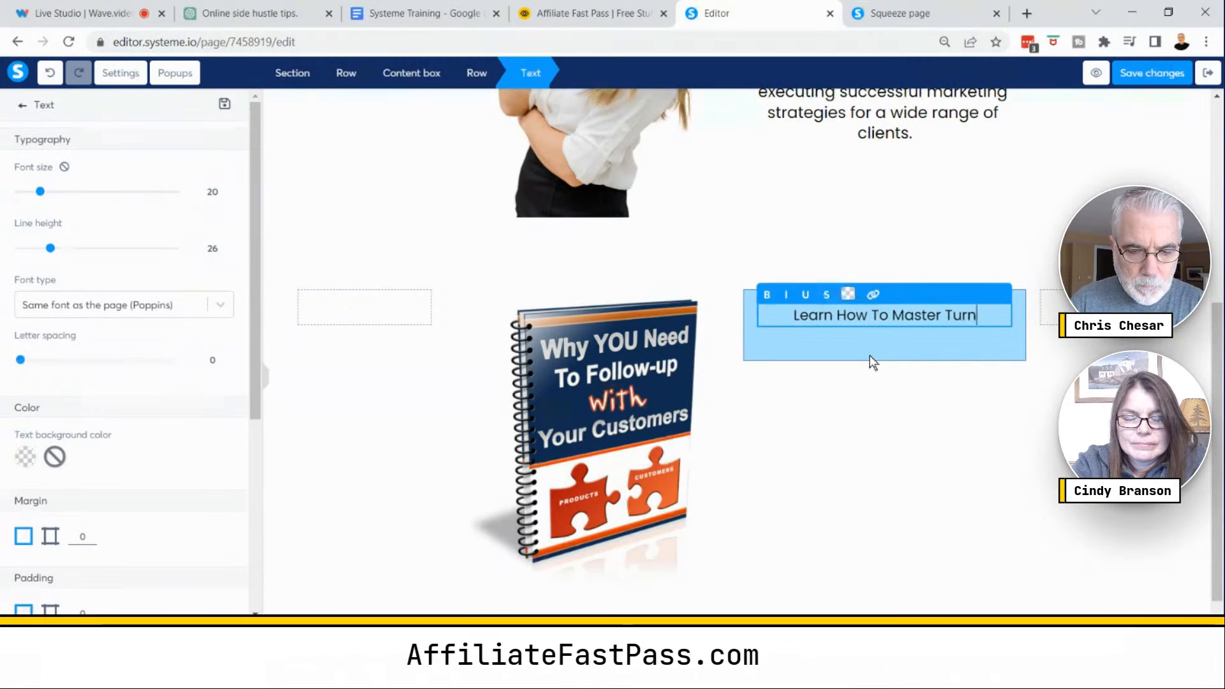
type("ing Pro")
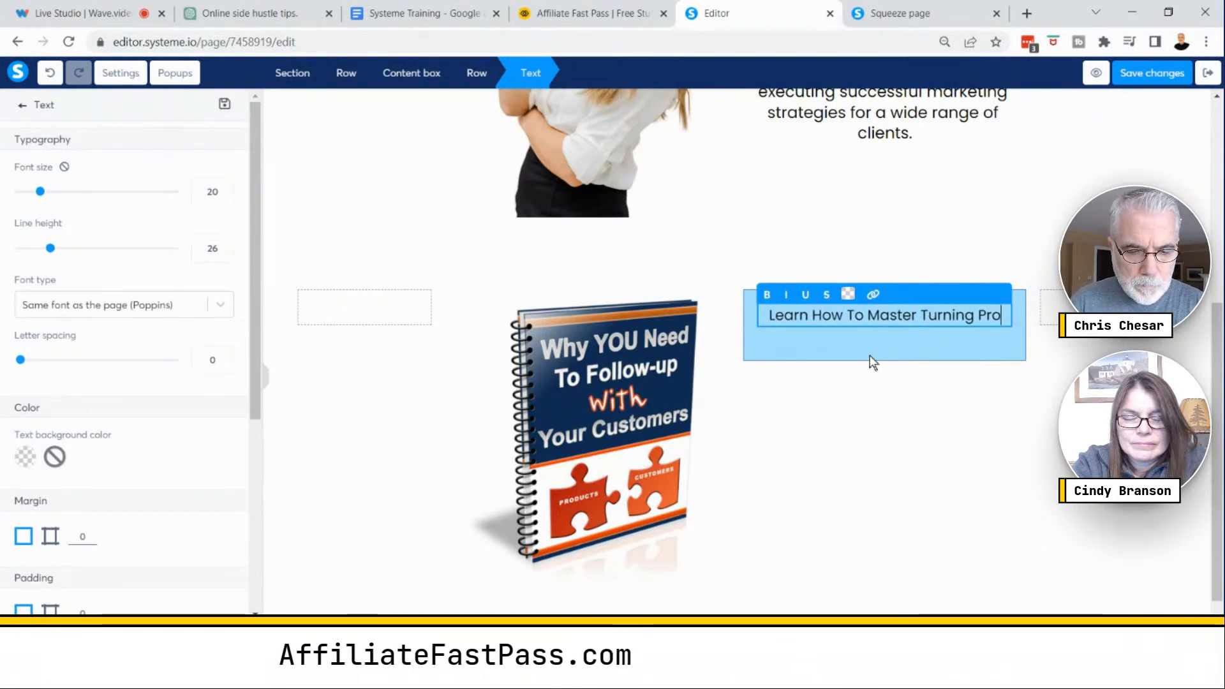
type("spects In")
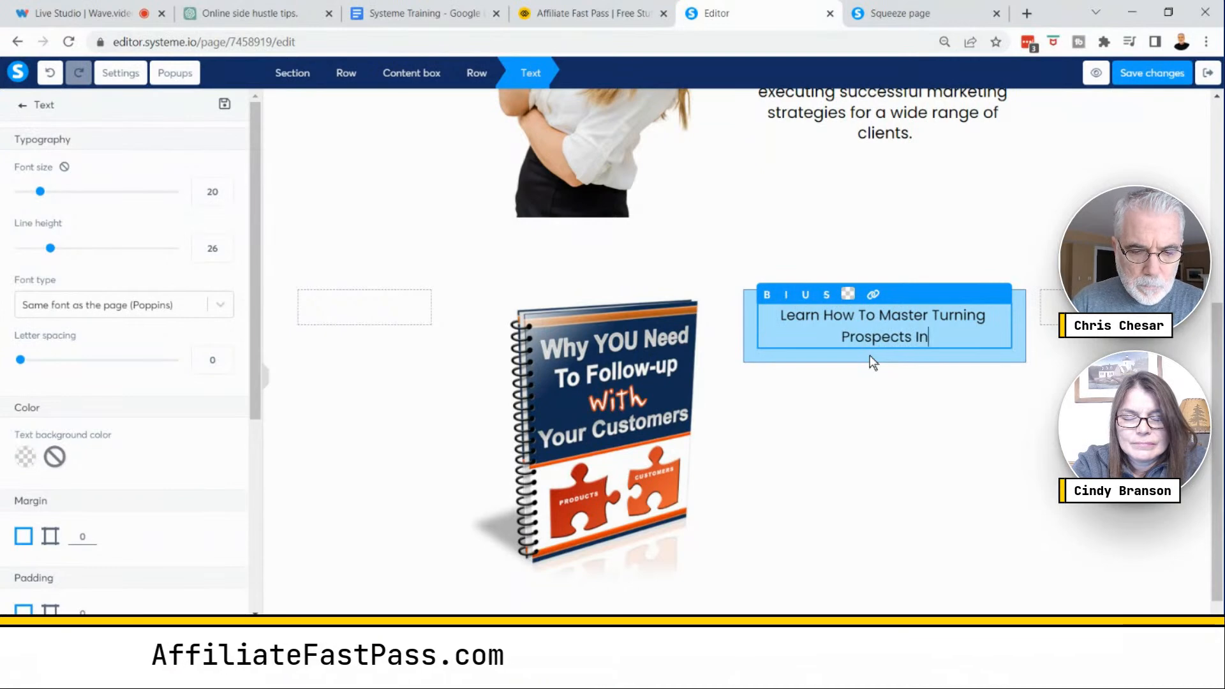
type("to Oaying C")
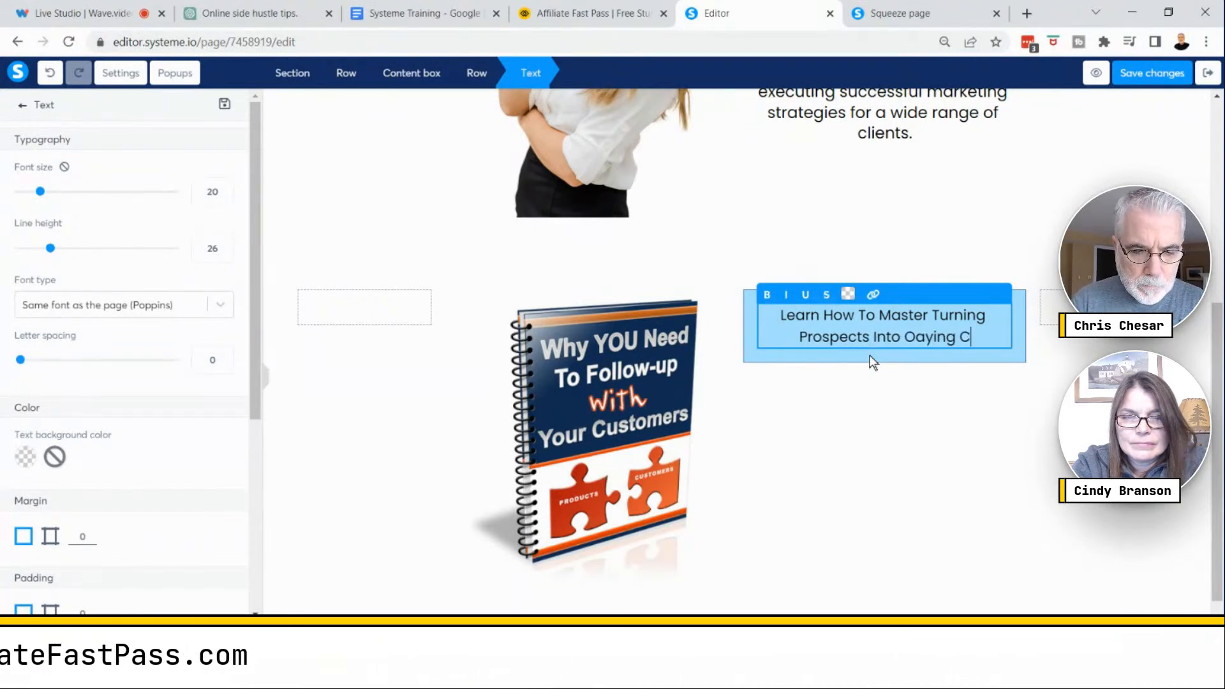
type("ustomers")
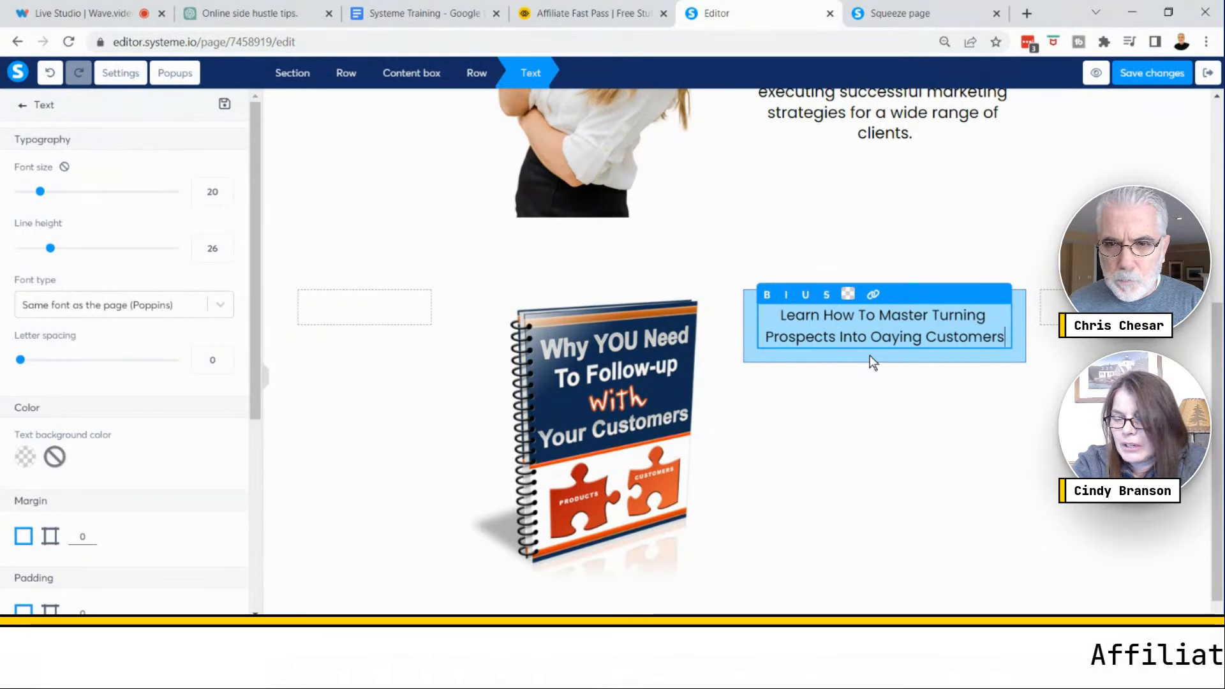
key("BackSpace")
type("P")
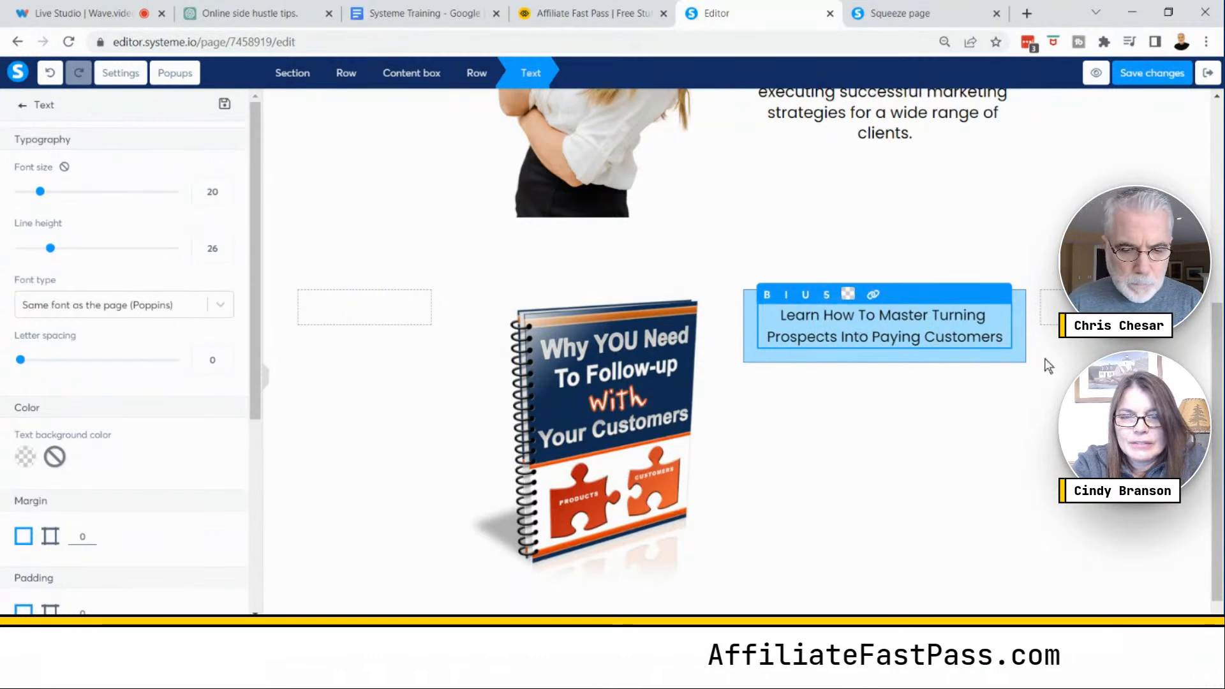
key("Return")
type("FREE")
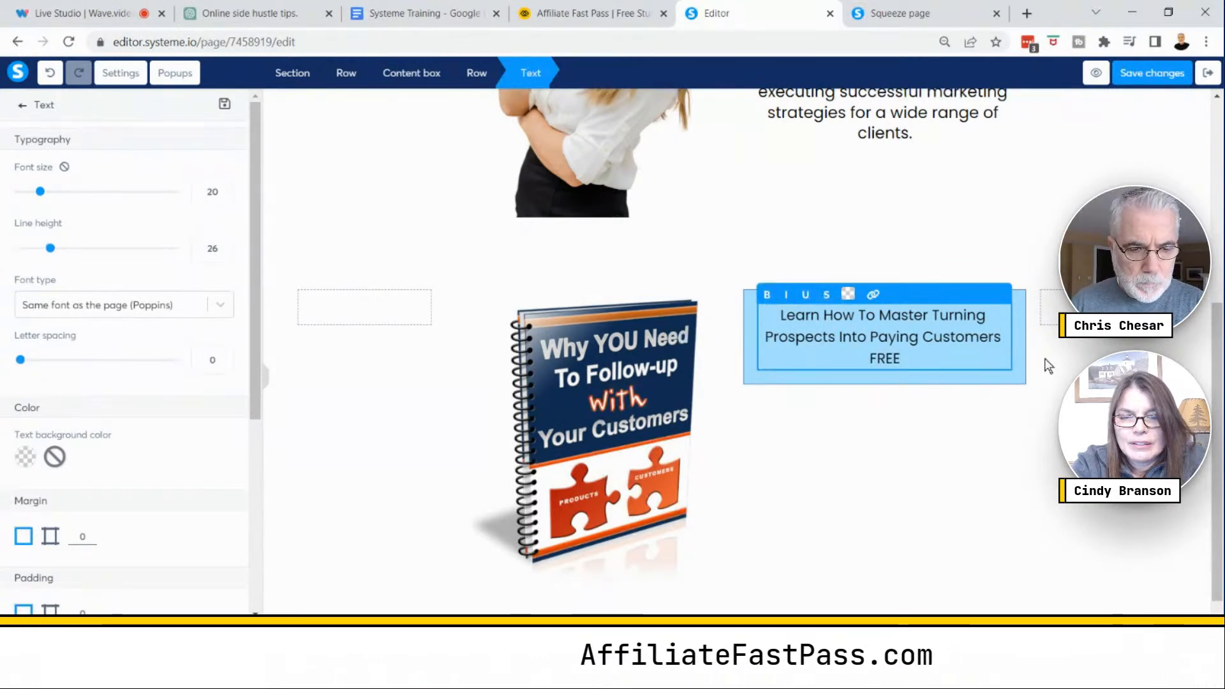
type("!")
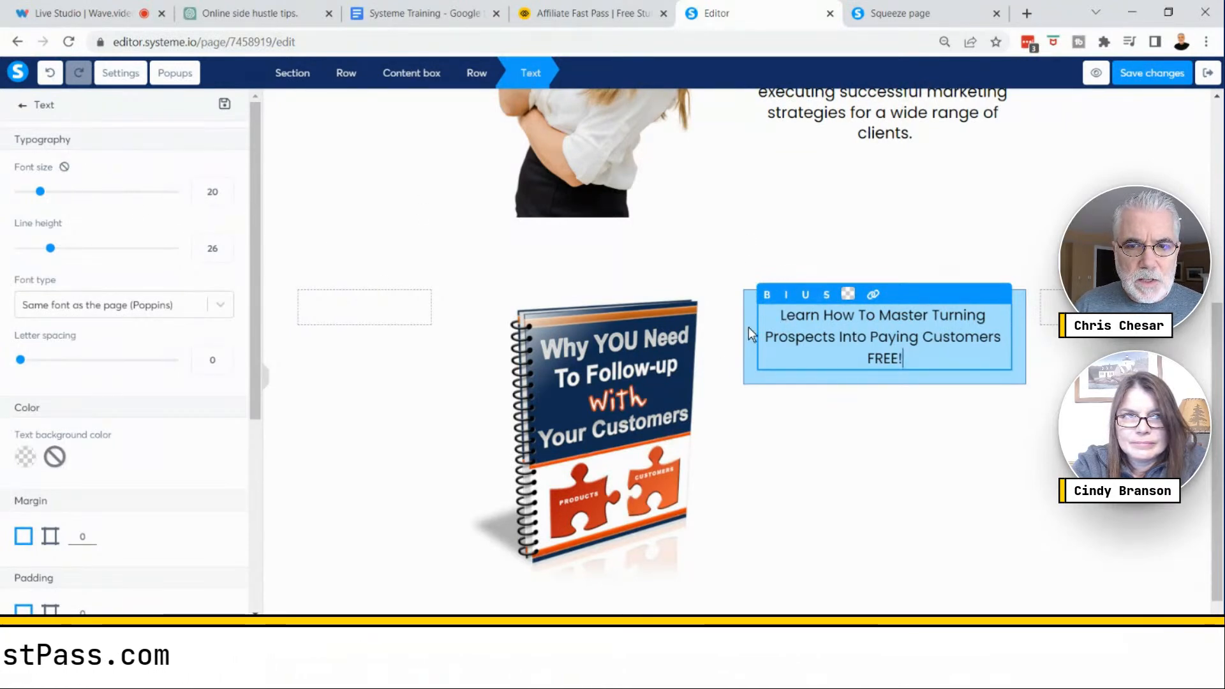
- Set the headline text's font size to 25 and its line height to 31
key("ctrl")
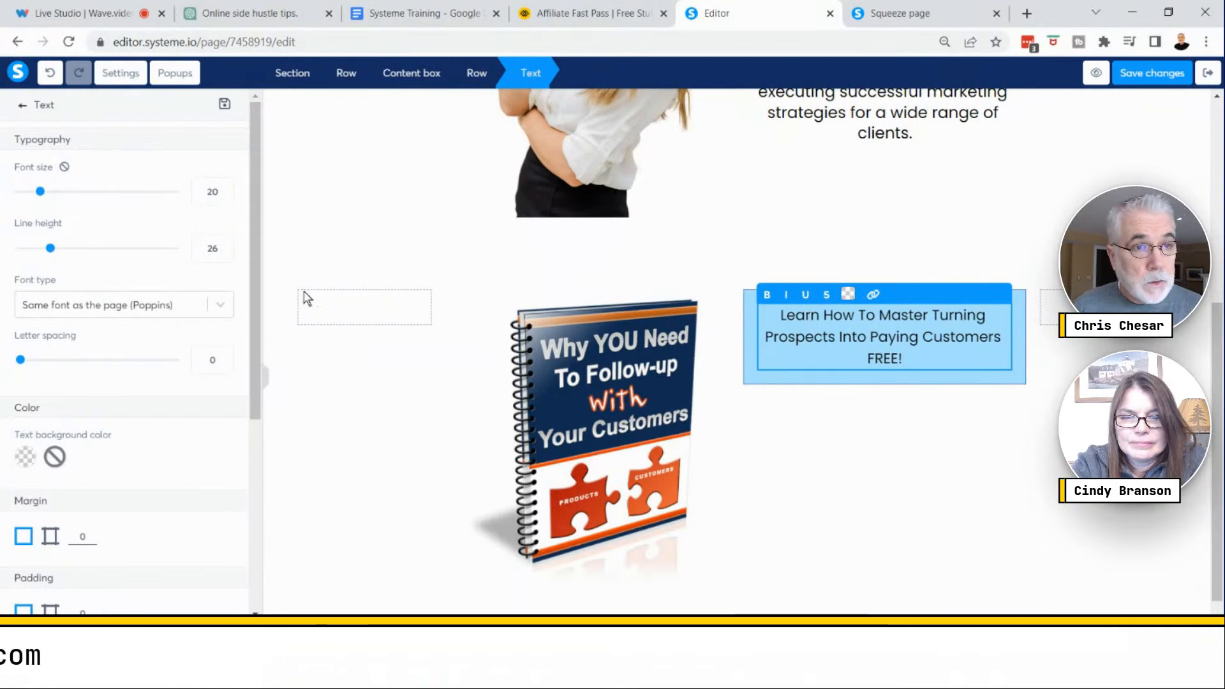
left_click_drag(41, 195, 50, 196)
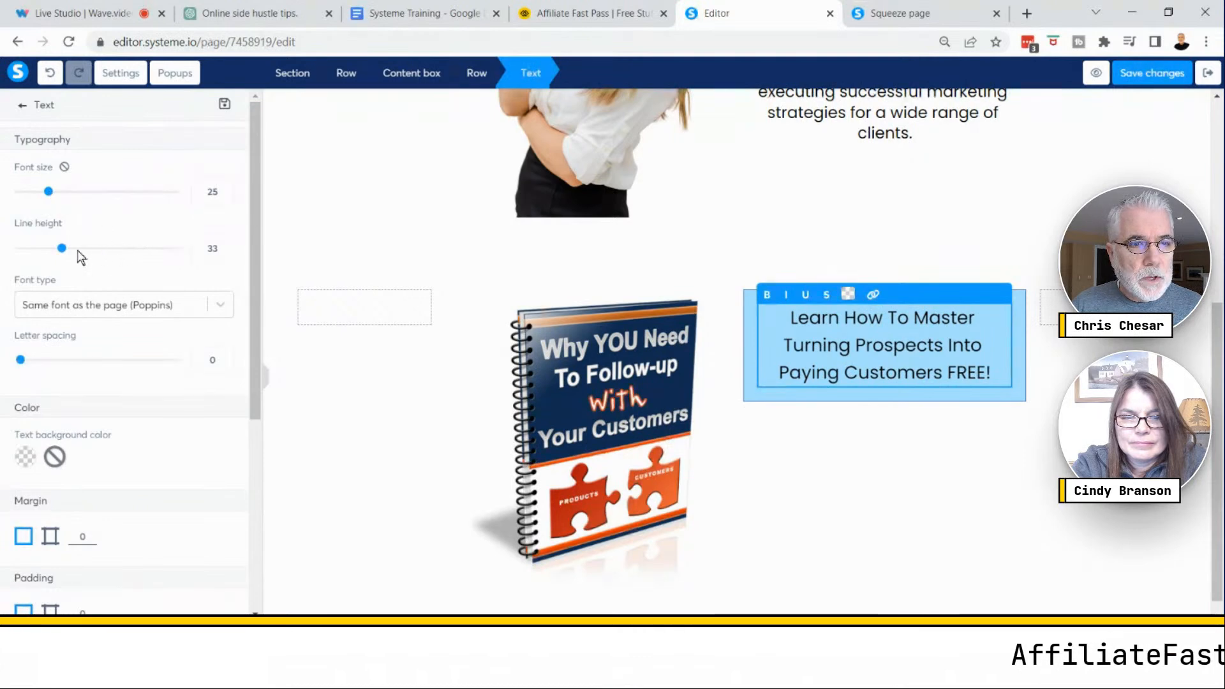
left_click(225, 256)
left_click(224, 256)
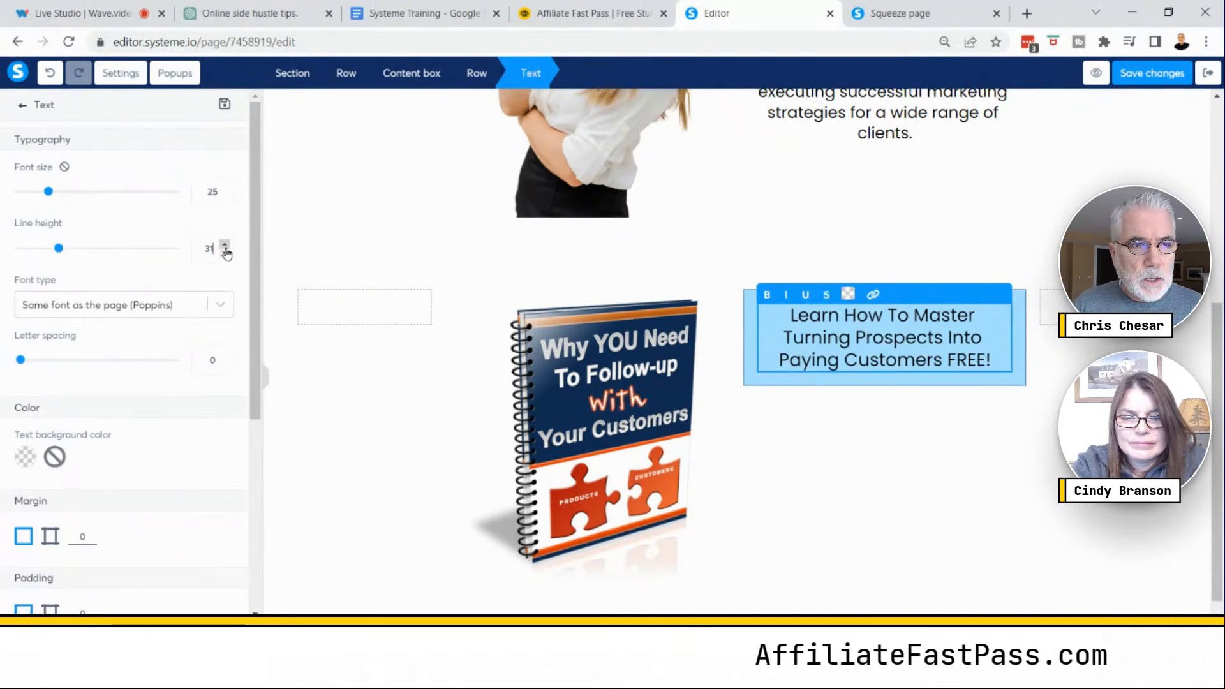
- Select all of the headline text and make it bold
double_click(861, 345)
key("ctrl+a")
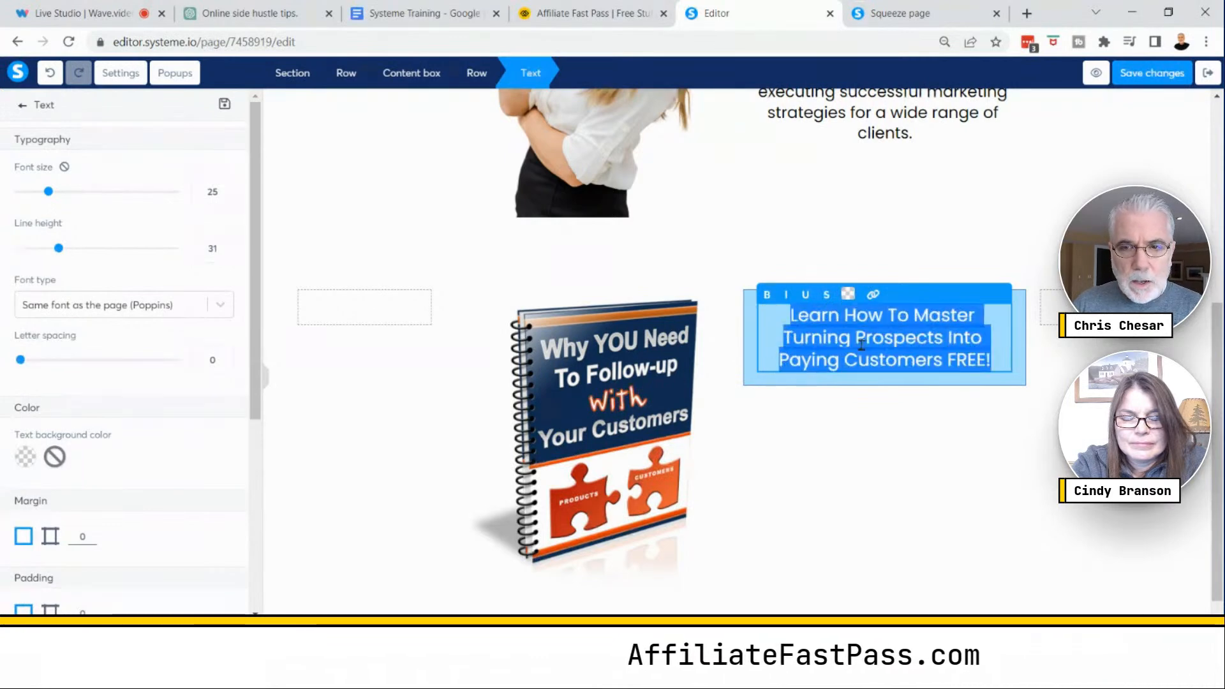
left_click(767, 294)
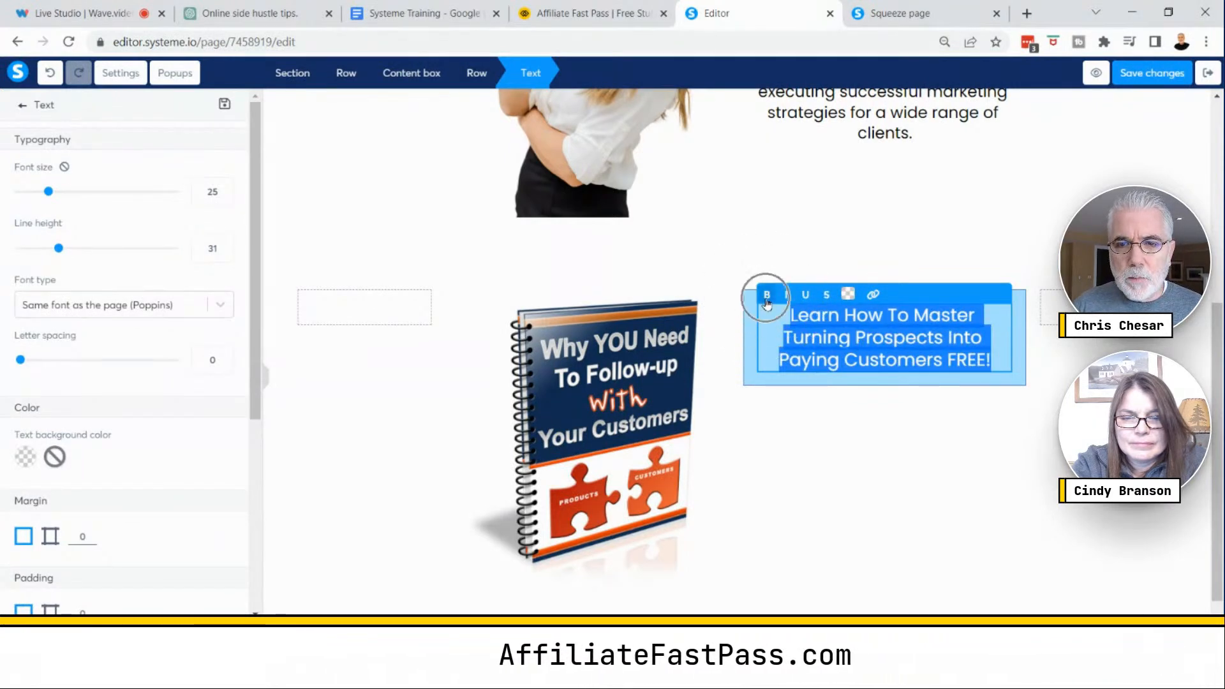
left_click(848, 401)
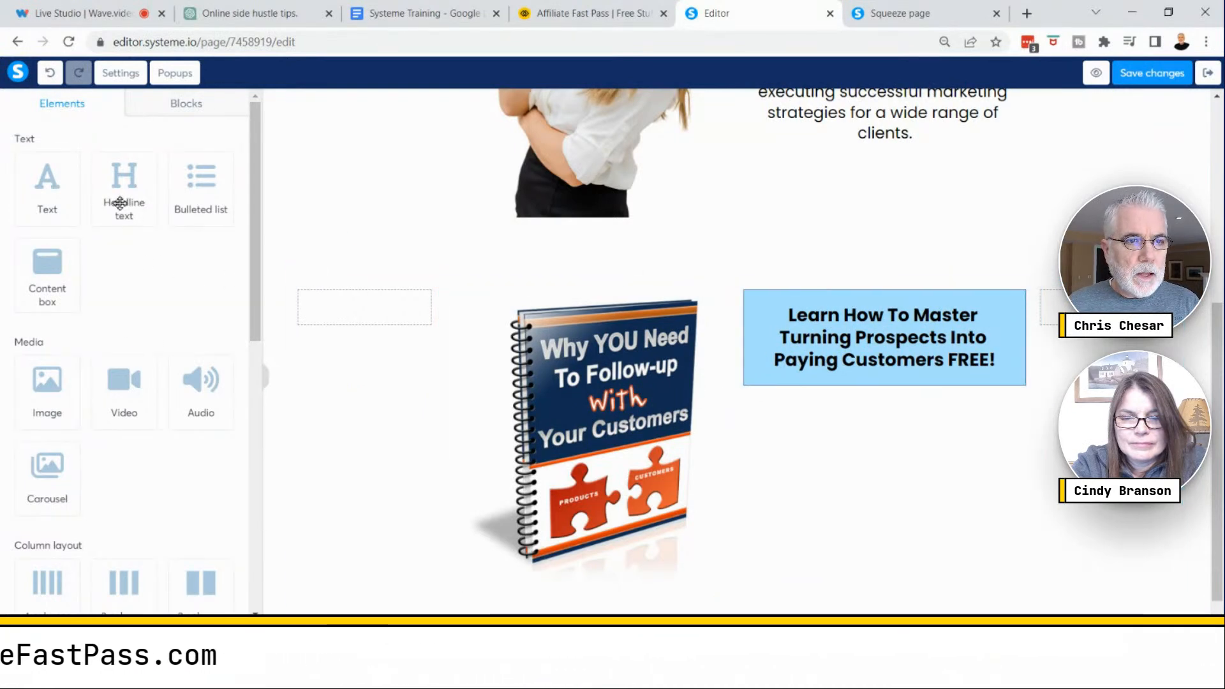
- Add a Text element below the headline inside the content box and replace its text with "Download It FREE NOW!"
left_click_drag(50, 189, 882, 387)
double_click(897, 437)
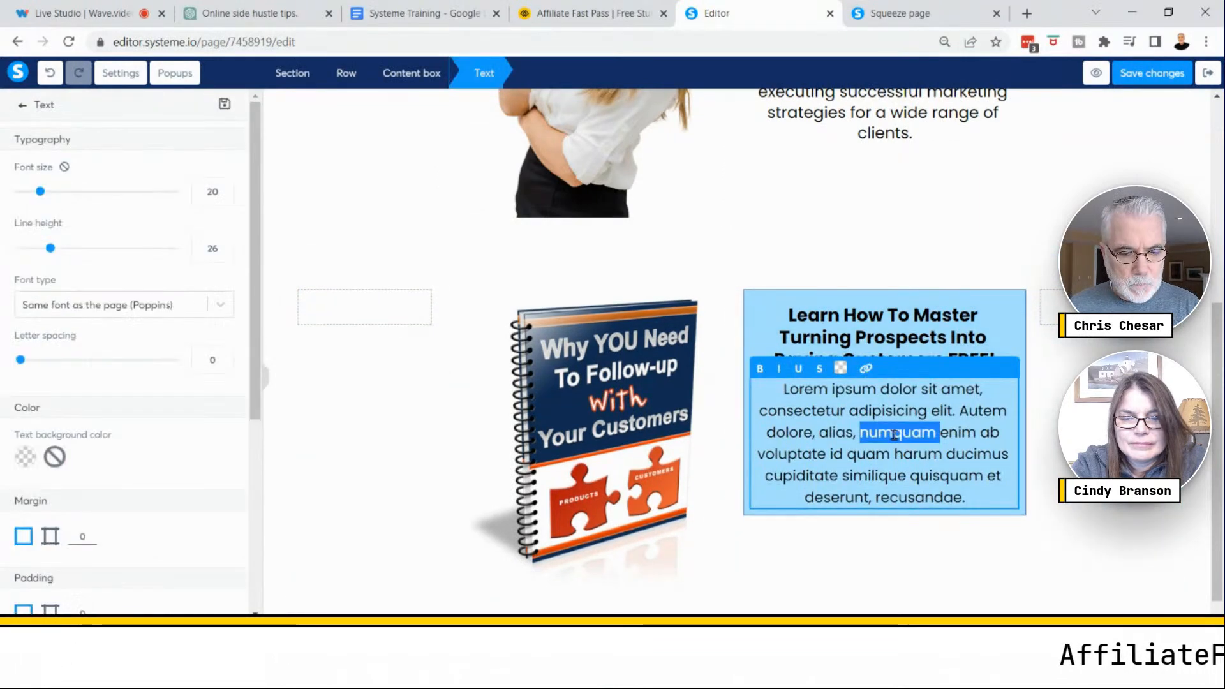
key("ctrl+a")
type("Do")
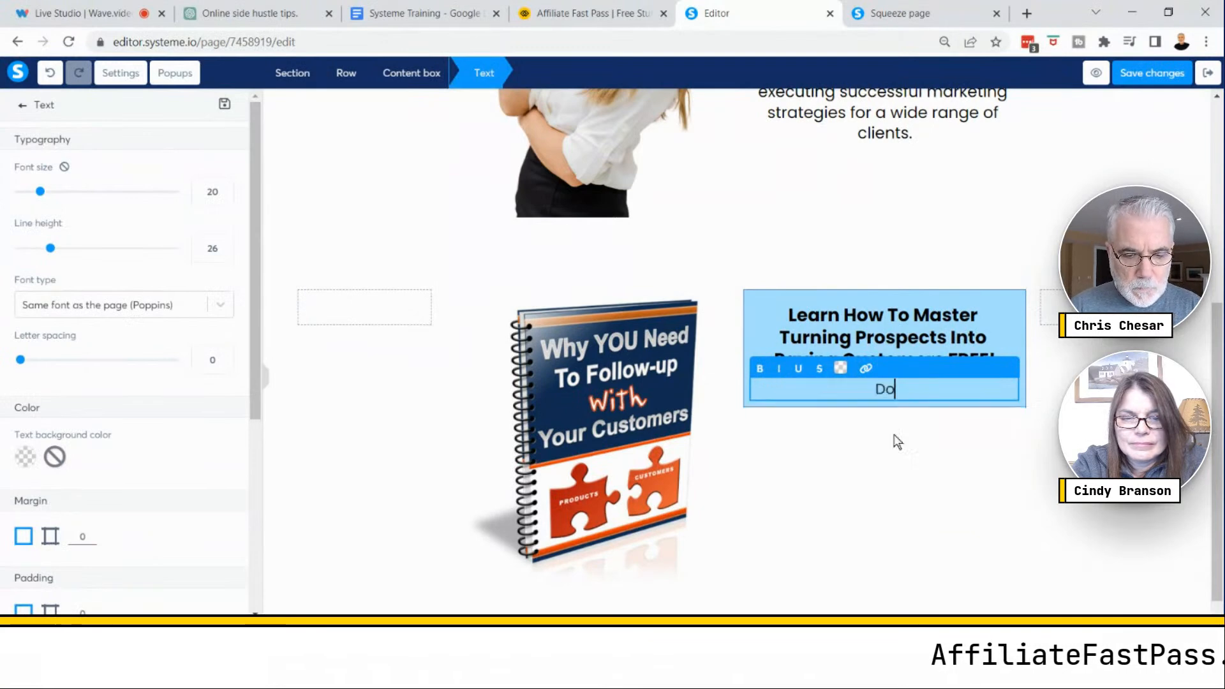
type("wnload ")
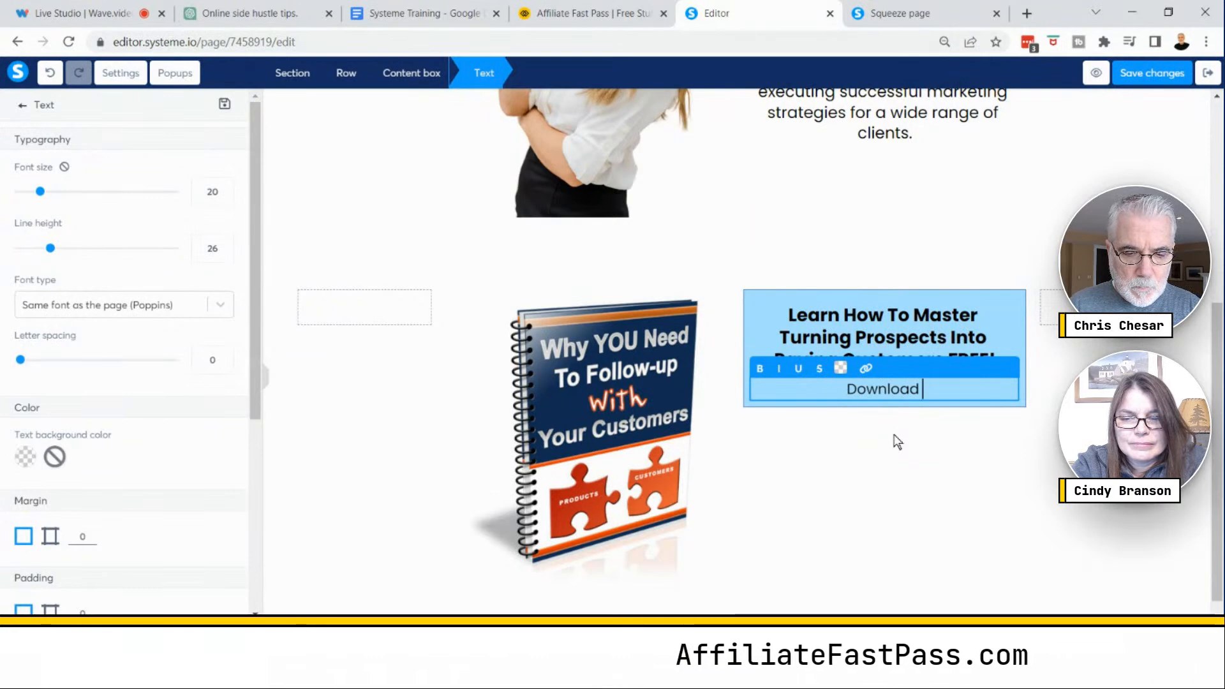
type("It FRE")
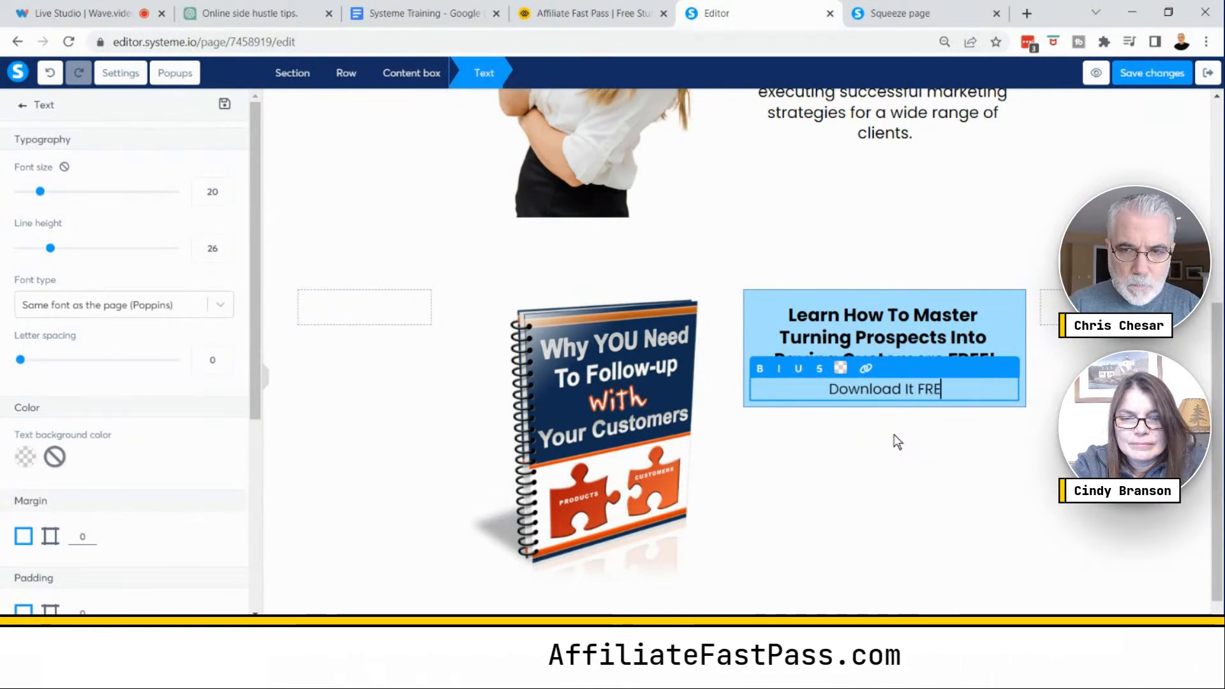
type("E NOW")
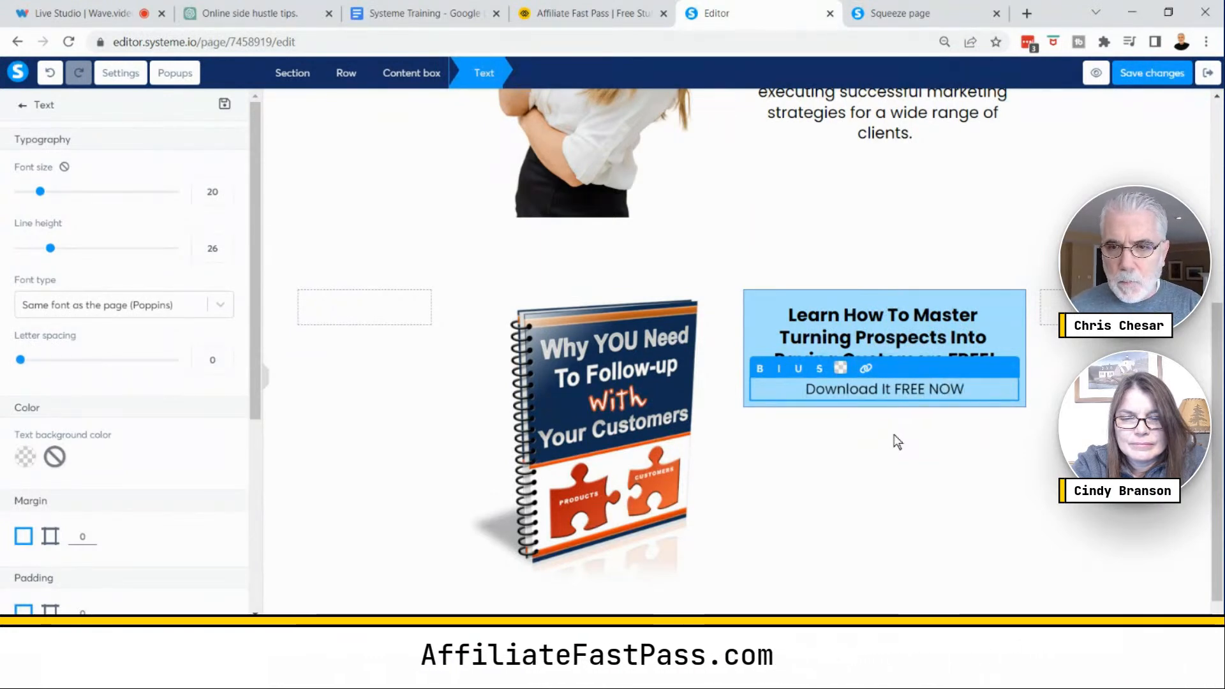
type("!")
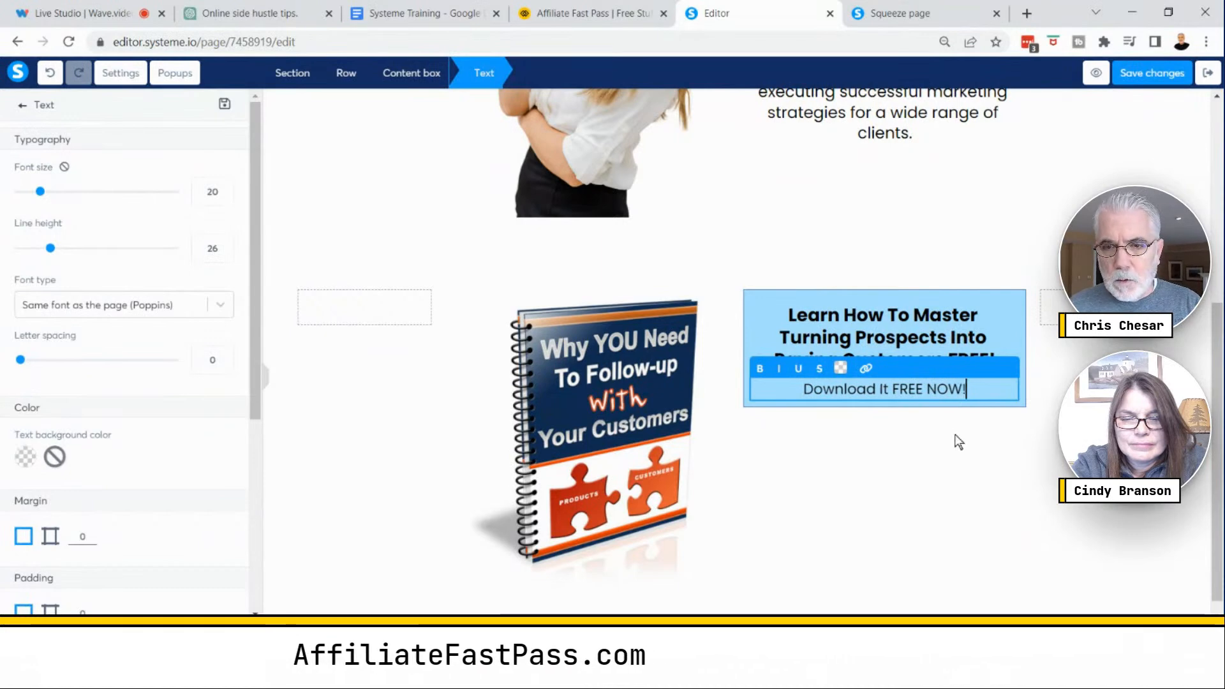
left_click(966, 464)
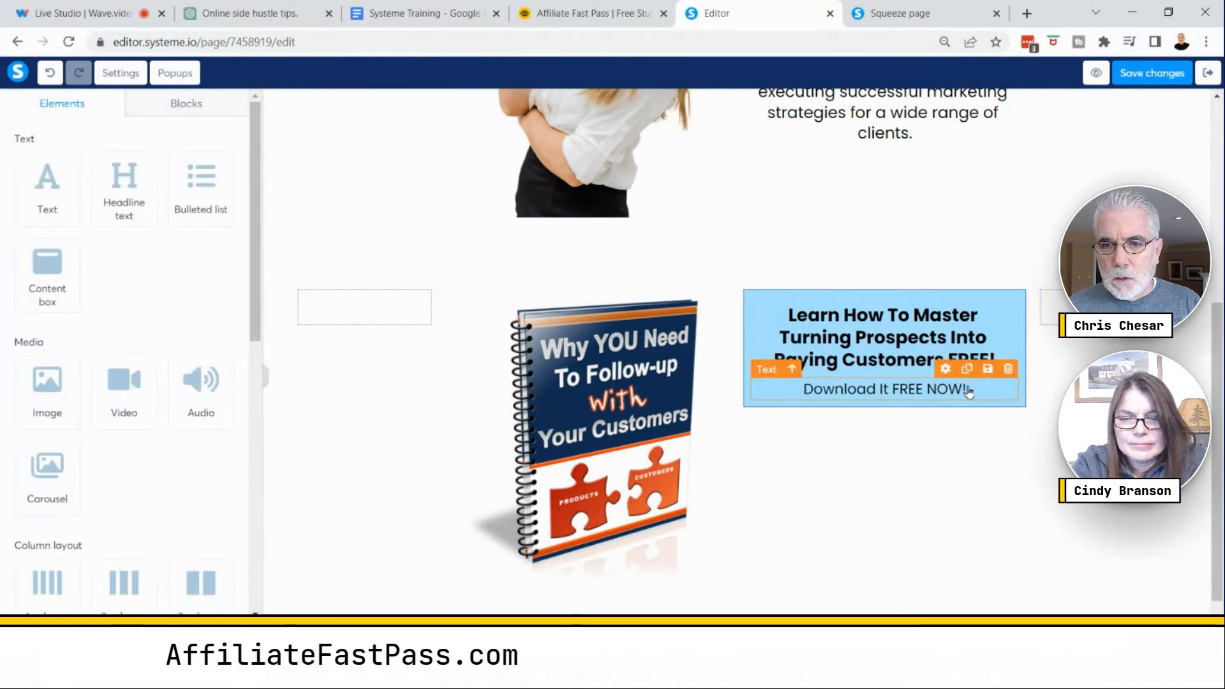
- Delete "FREE!" from the end of the headline so it ends with "Paying Customers"
triple_click(996, 358)
left_click(999, 358)
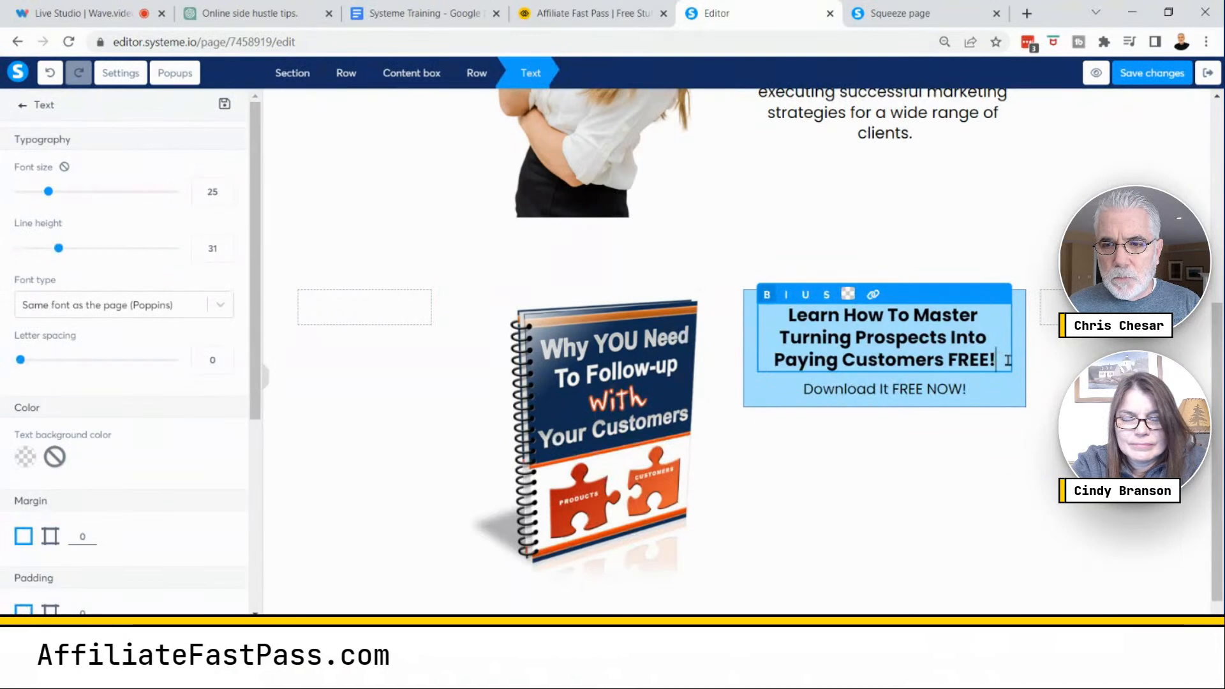
key("BackSpace")
key("BackSpace")
key("BackSpace")
key("BackSpace")
key("BackSpace")
key("BackSpace")
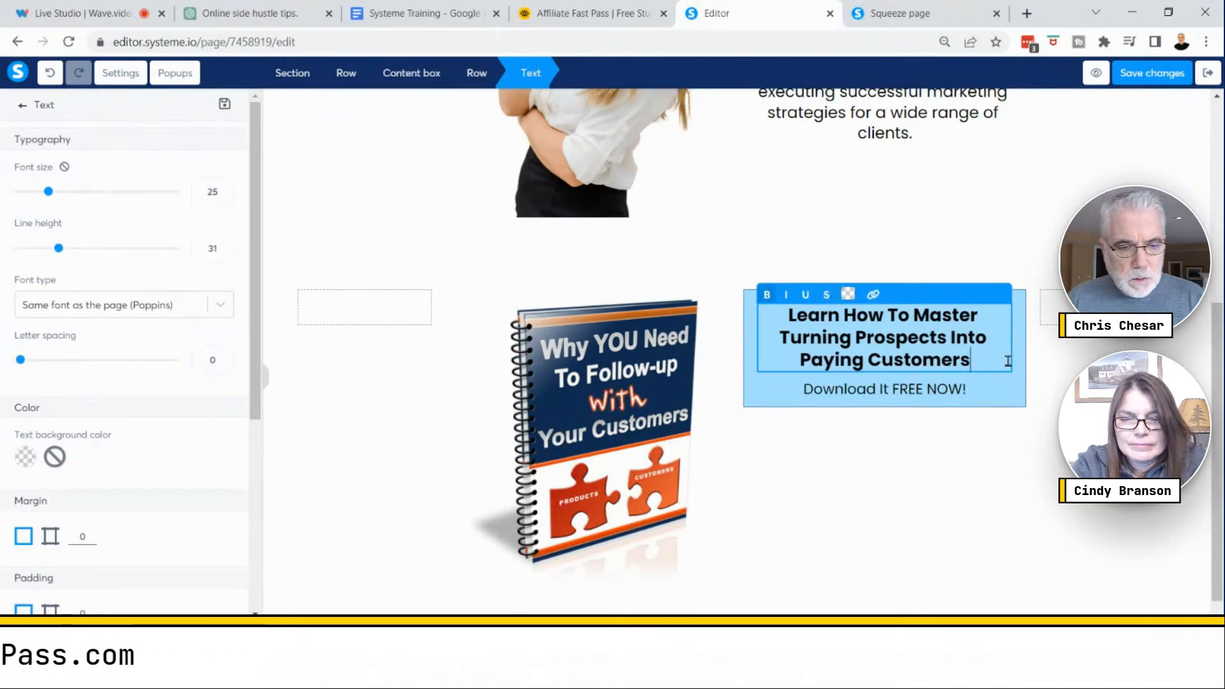
left_click(957, 494)
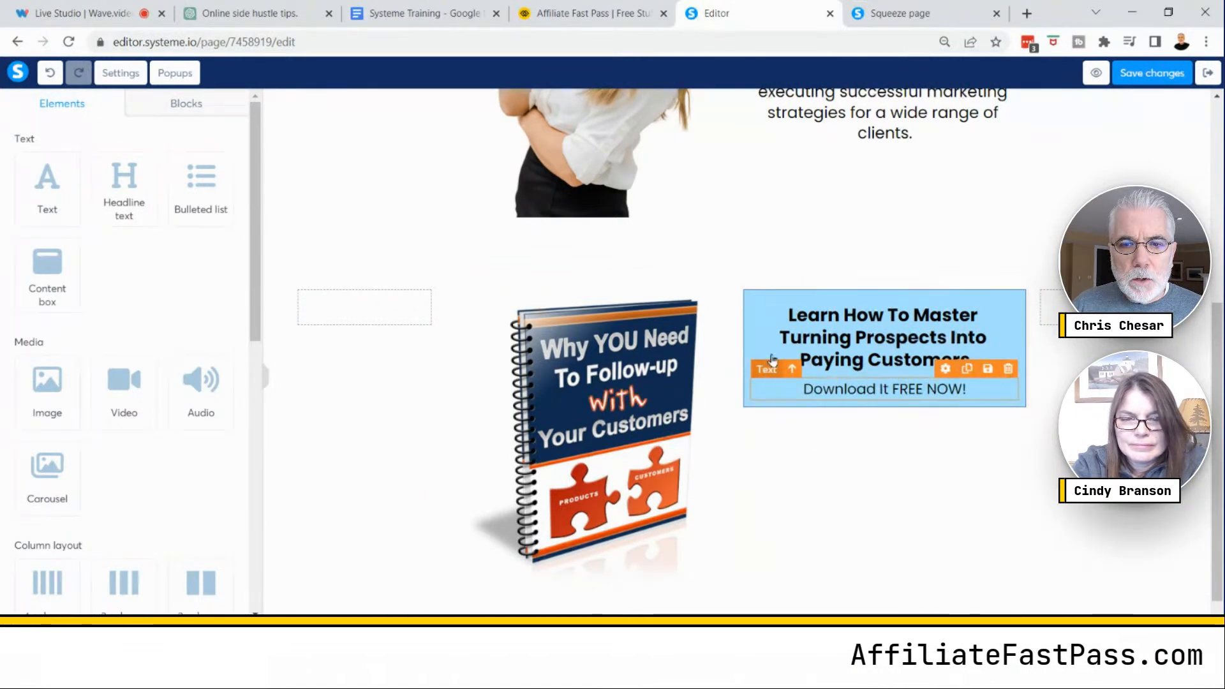
- Give the content box a black, full, 2px border
left_click(748, 310)
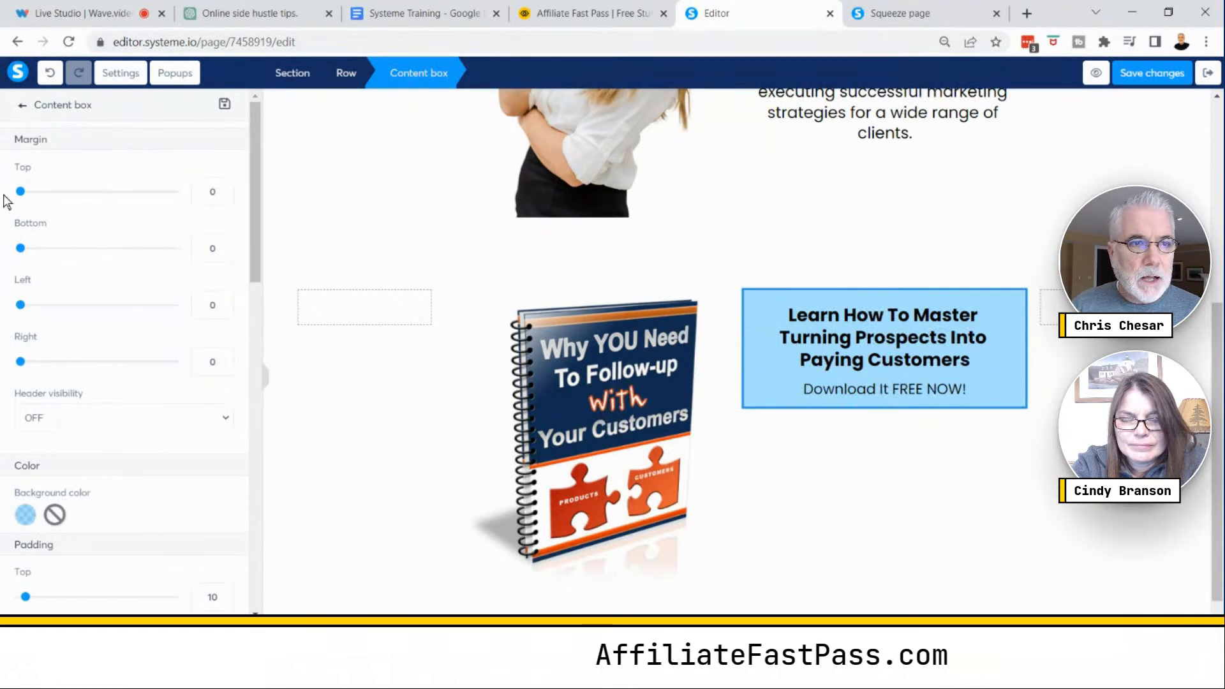
scroll(156, 301, "down", 6)
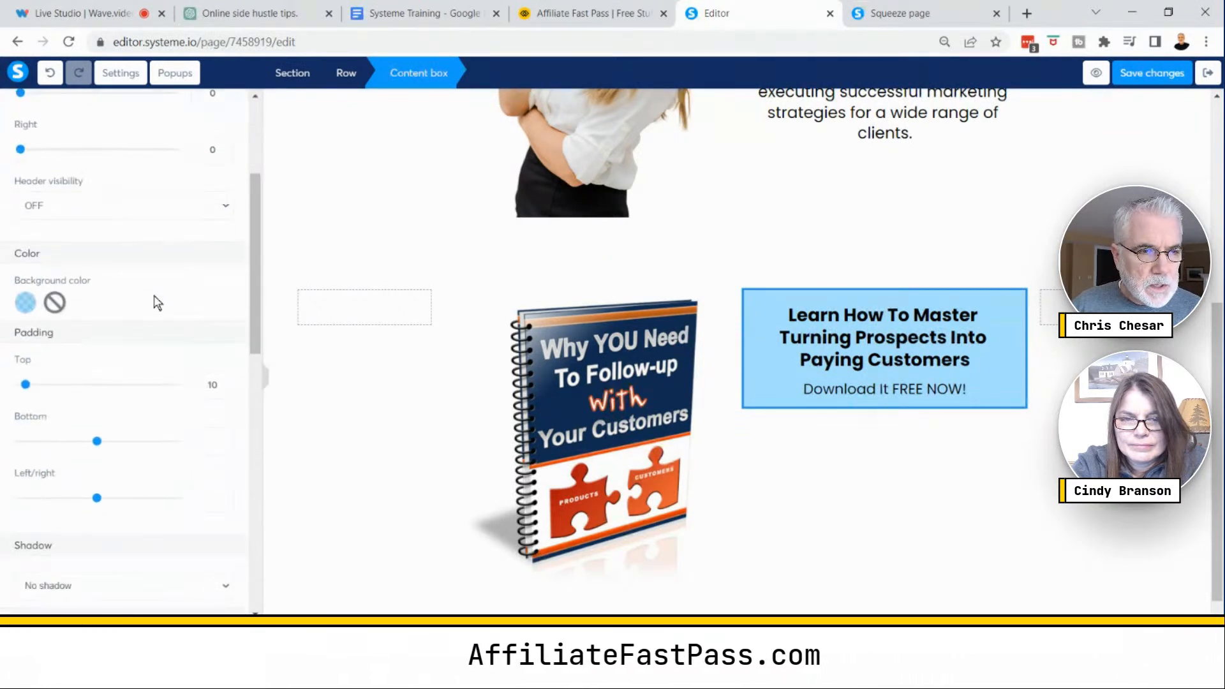
scroll(156, 313, "down", 3)
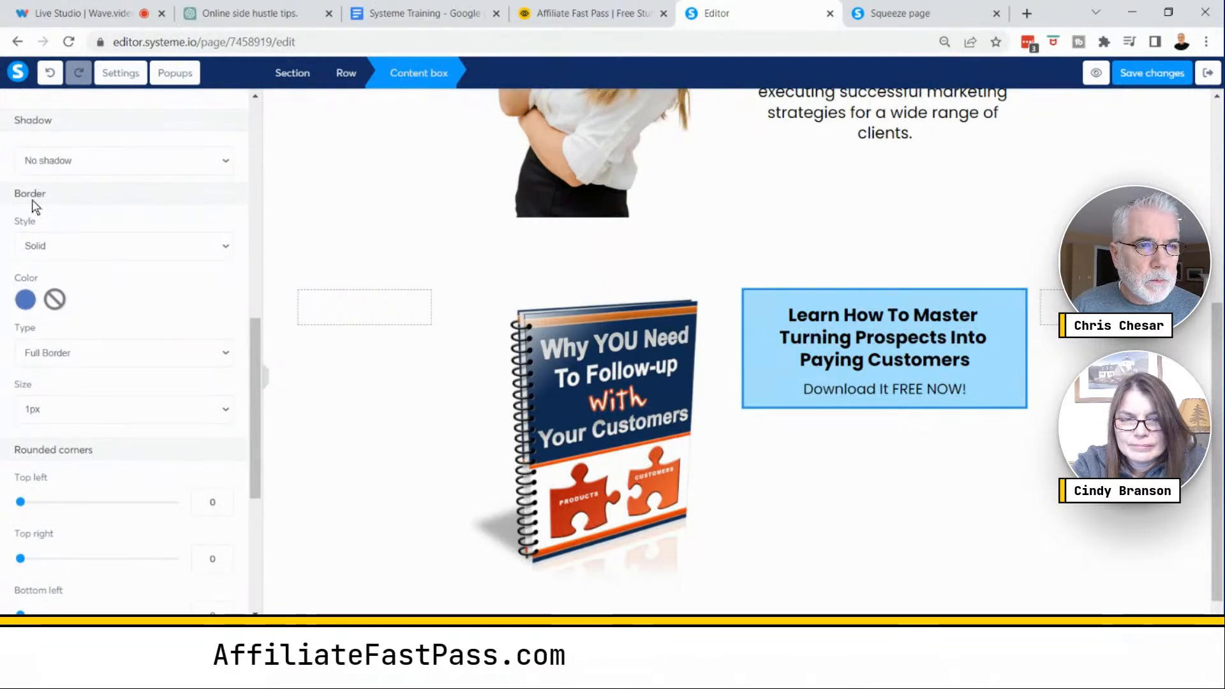
left_click(26, 299)
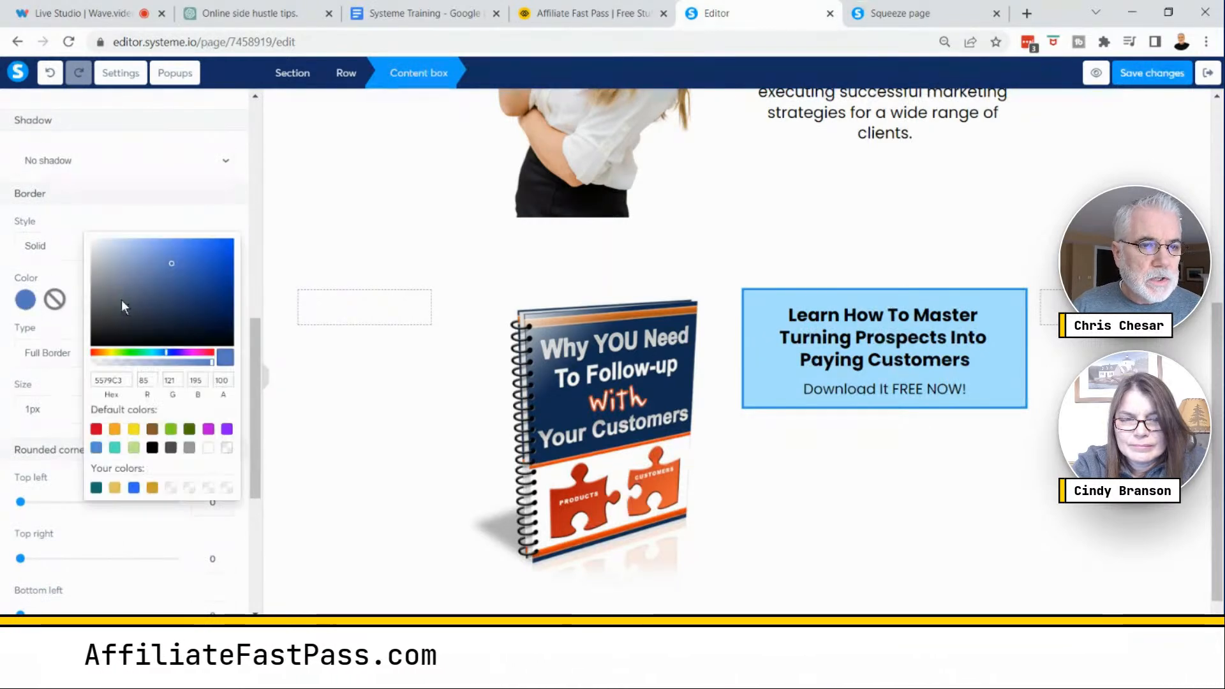
left_click(92, 343)
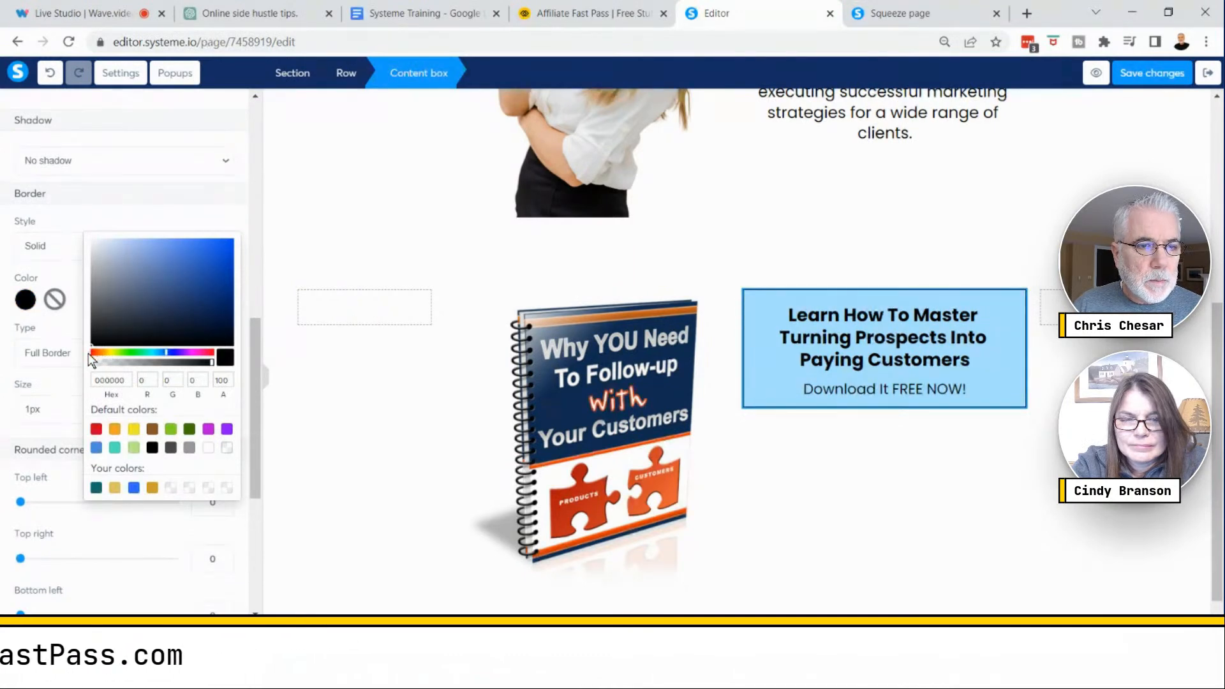
left_click(54, 384)
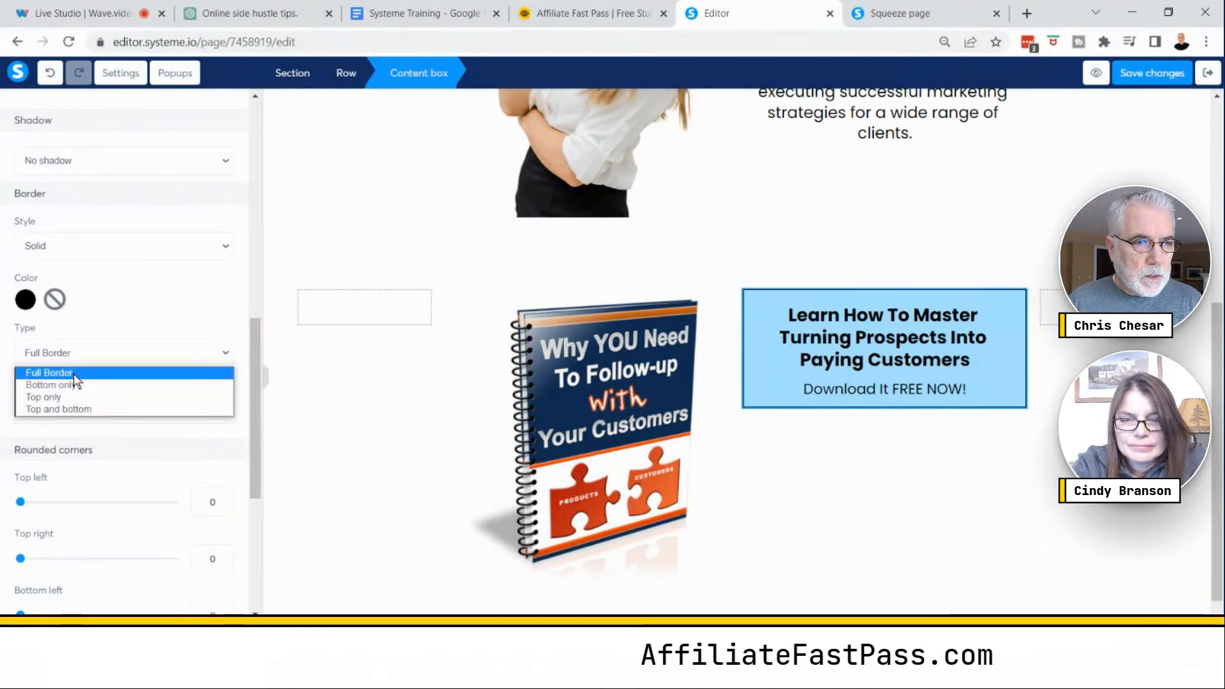
left_click(139, 322)
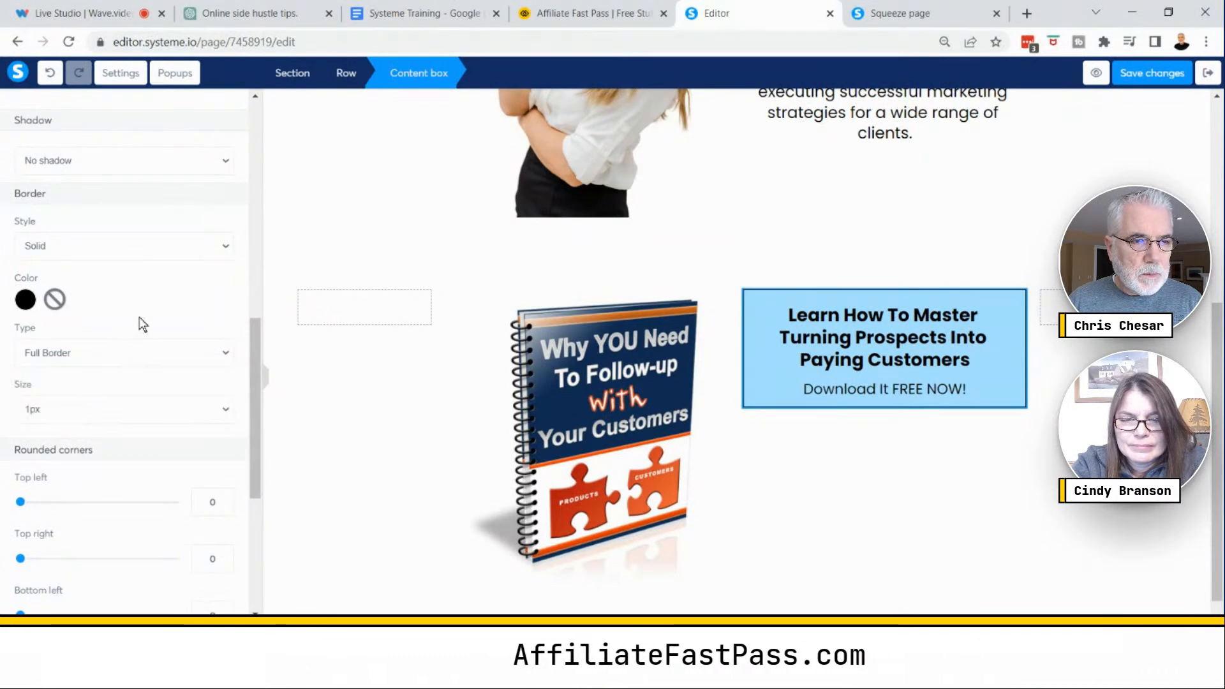
left_click(223, 409)
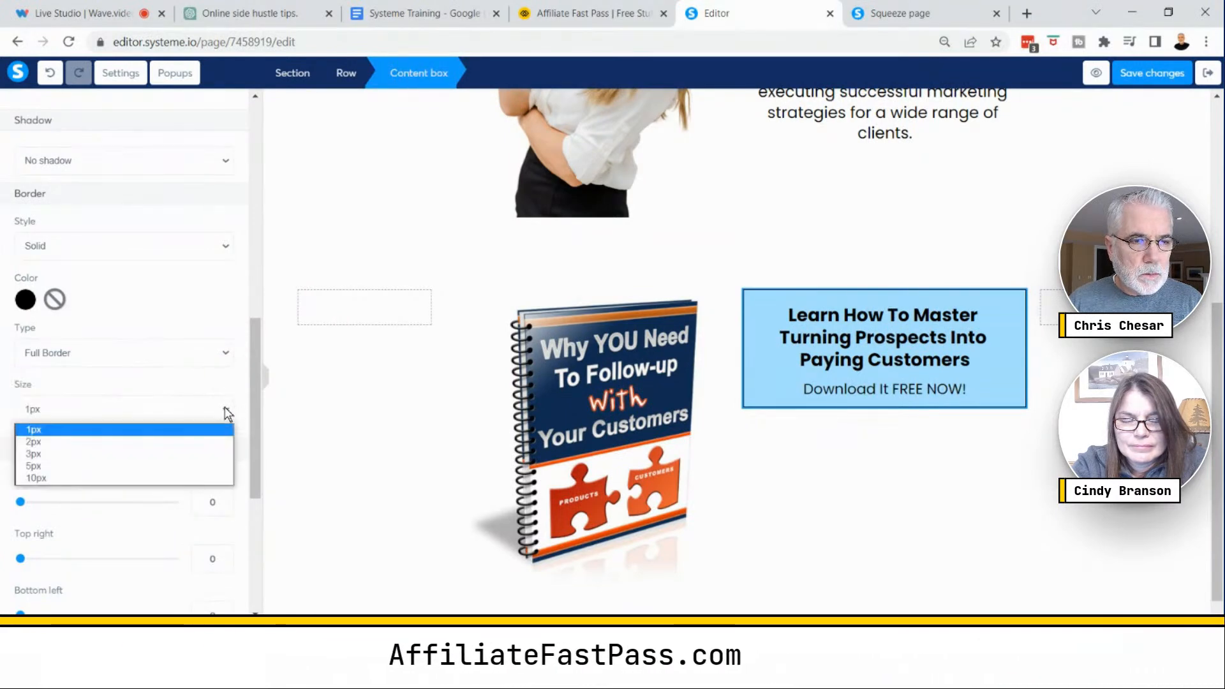
left_click(48, 442)
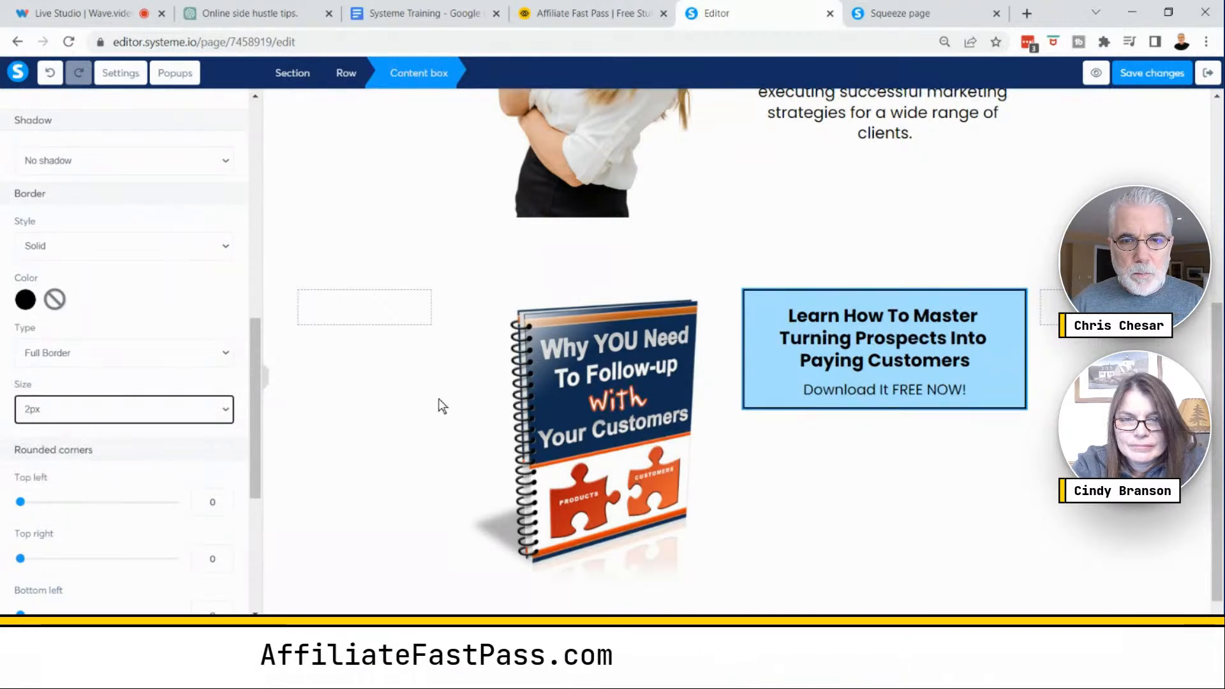
- Add a Form input element below the "Download It FREE NOW!" text inside the content box
left_click(795, 268)
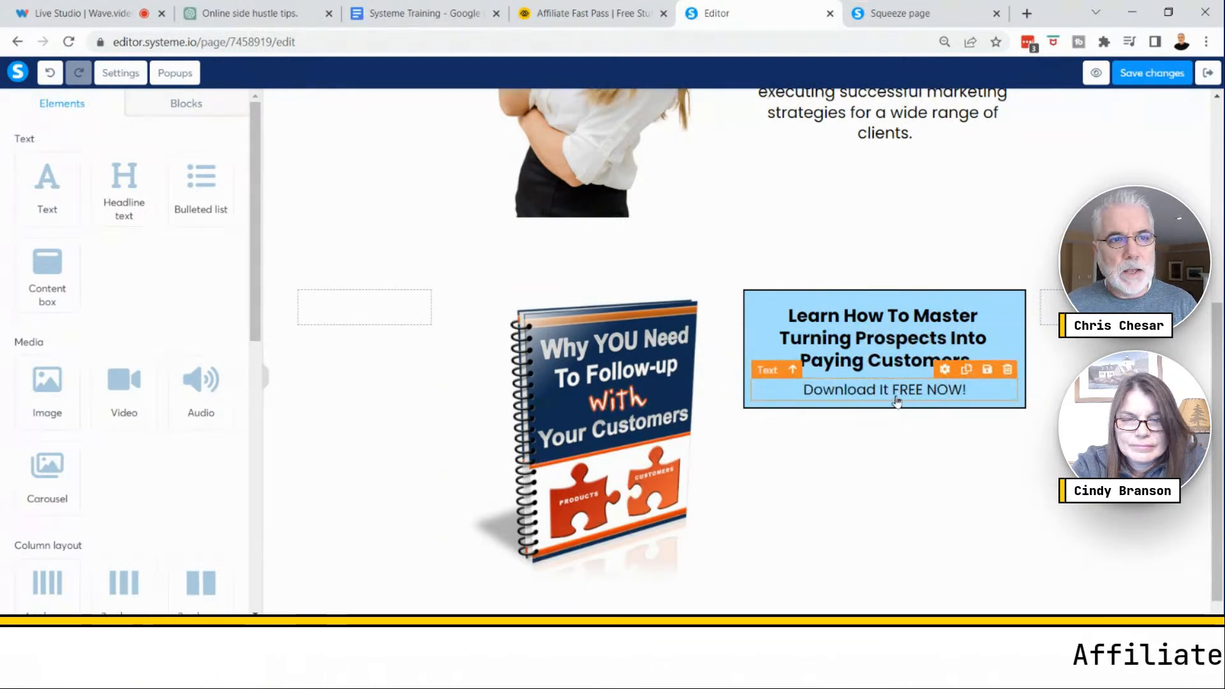
left_click_drag(254, 284, 276, 456)
left_click_drag(48, 423, 884, 405)
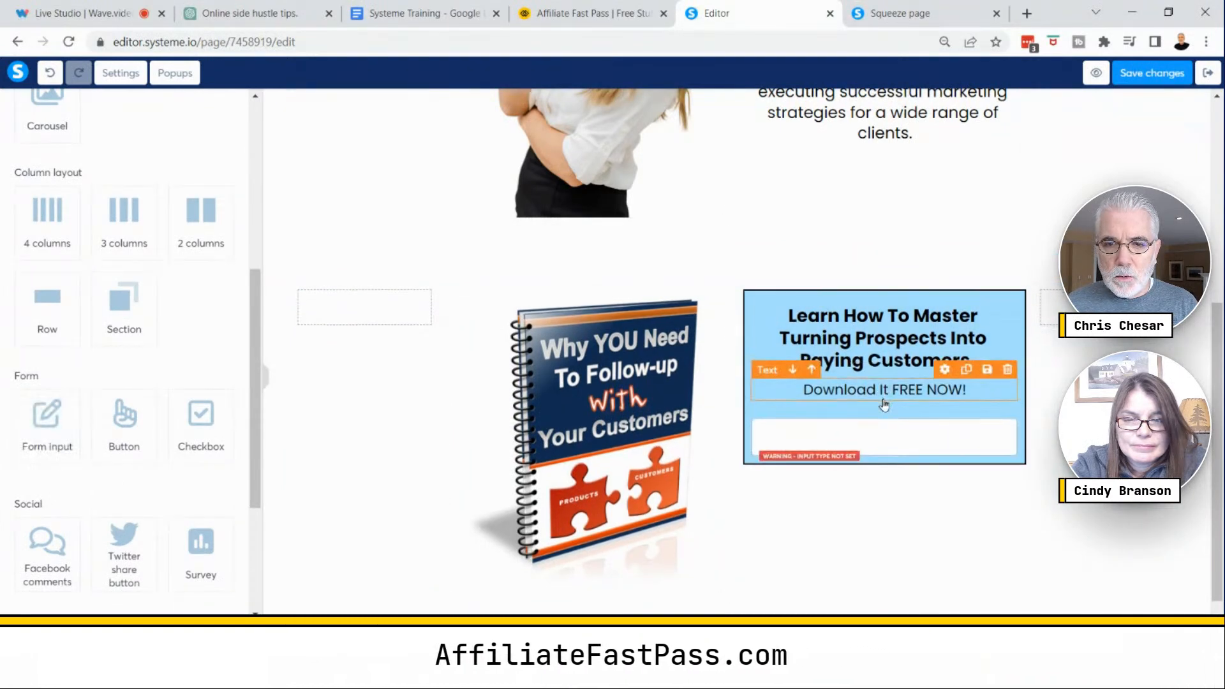
- Set the new form input's input type to Email
left_click(861, 439)
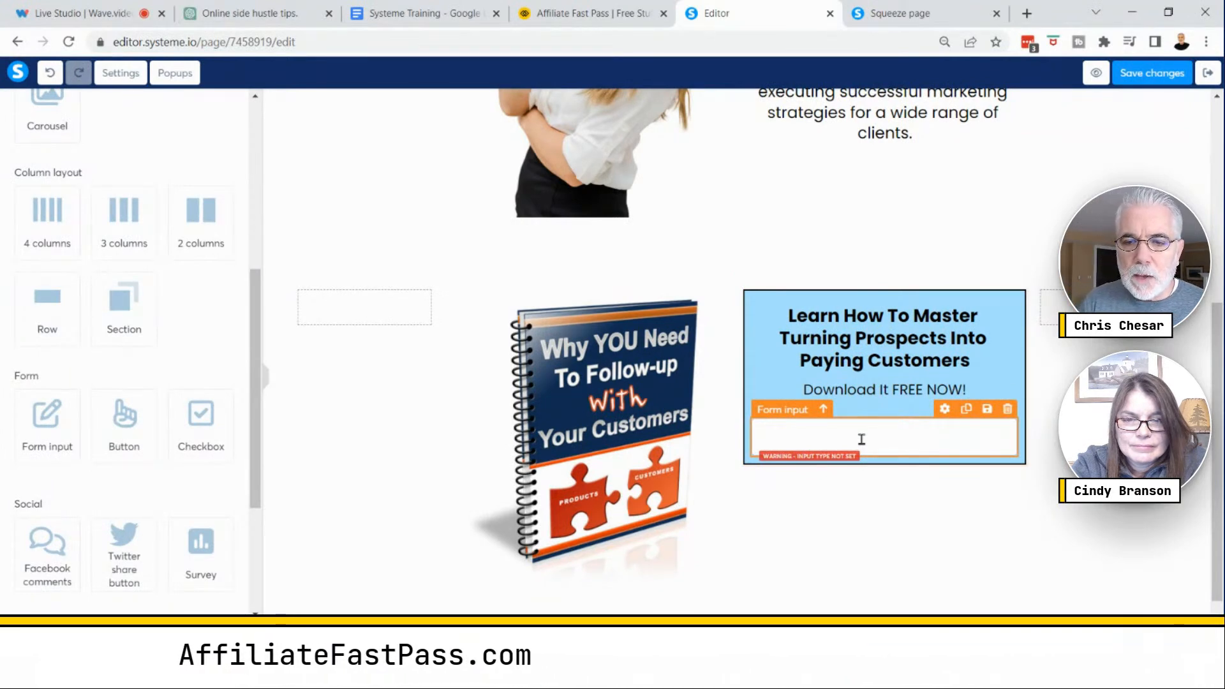
left_click(861, 439)
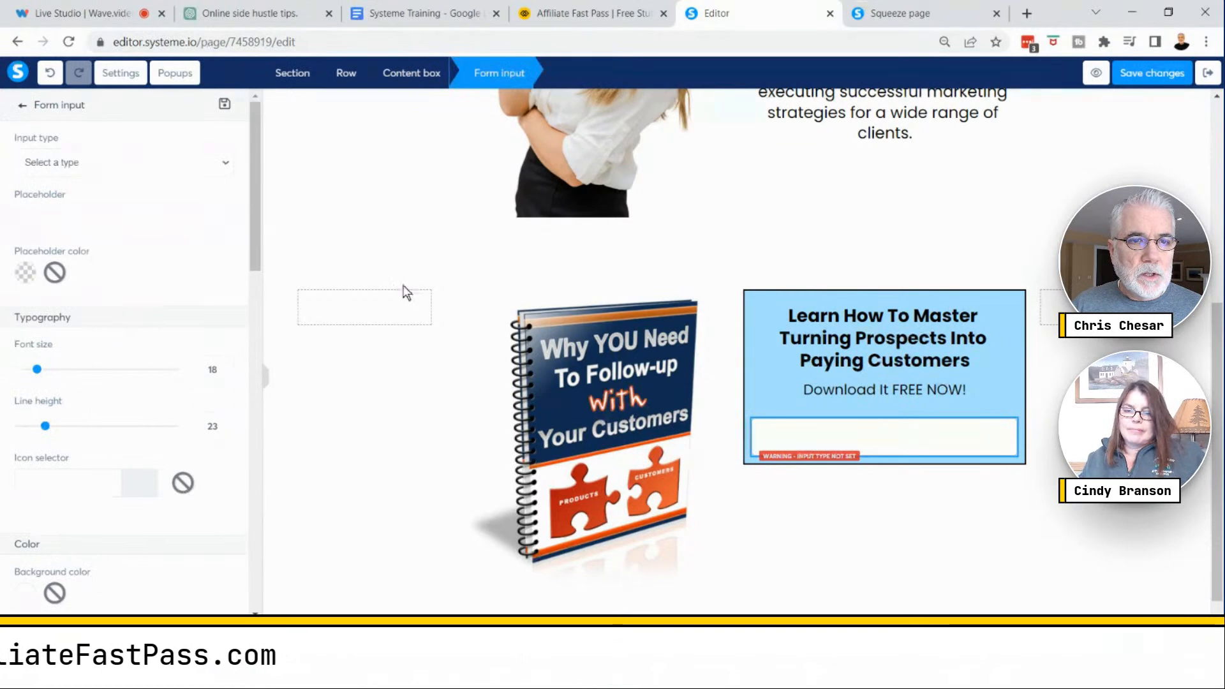
left_click(887, 437)
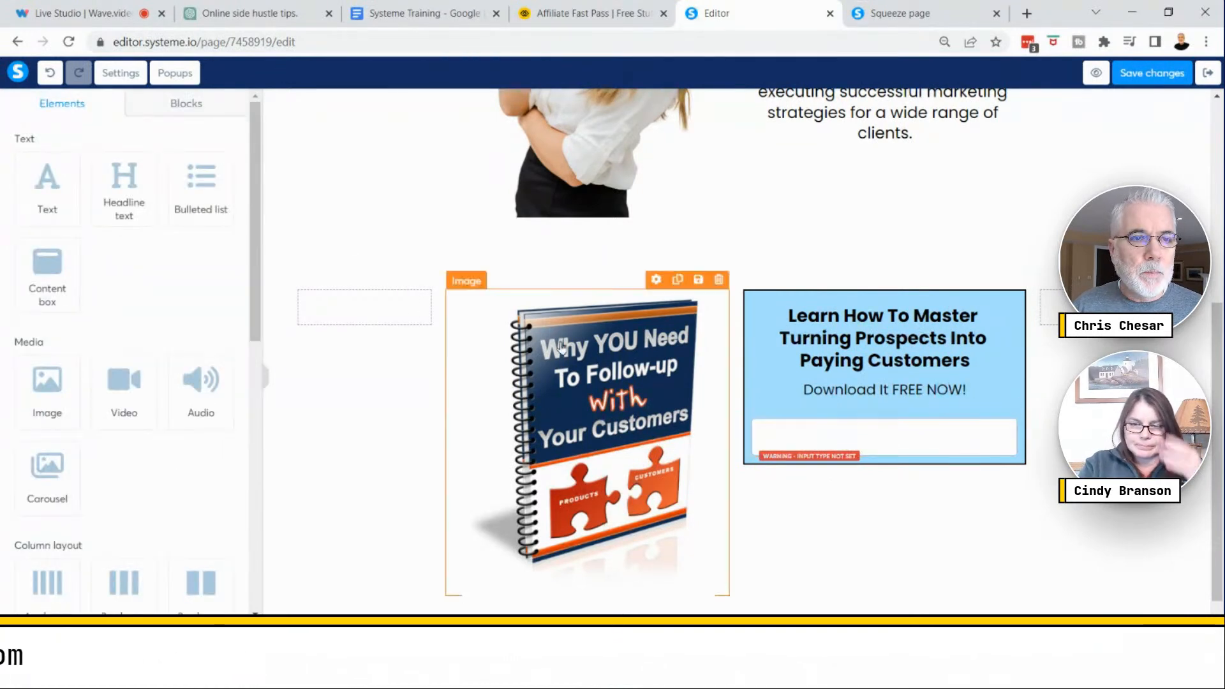
left_click(892, 435)
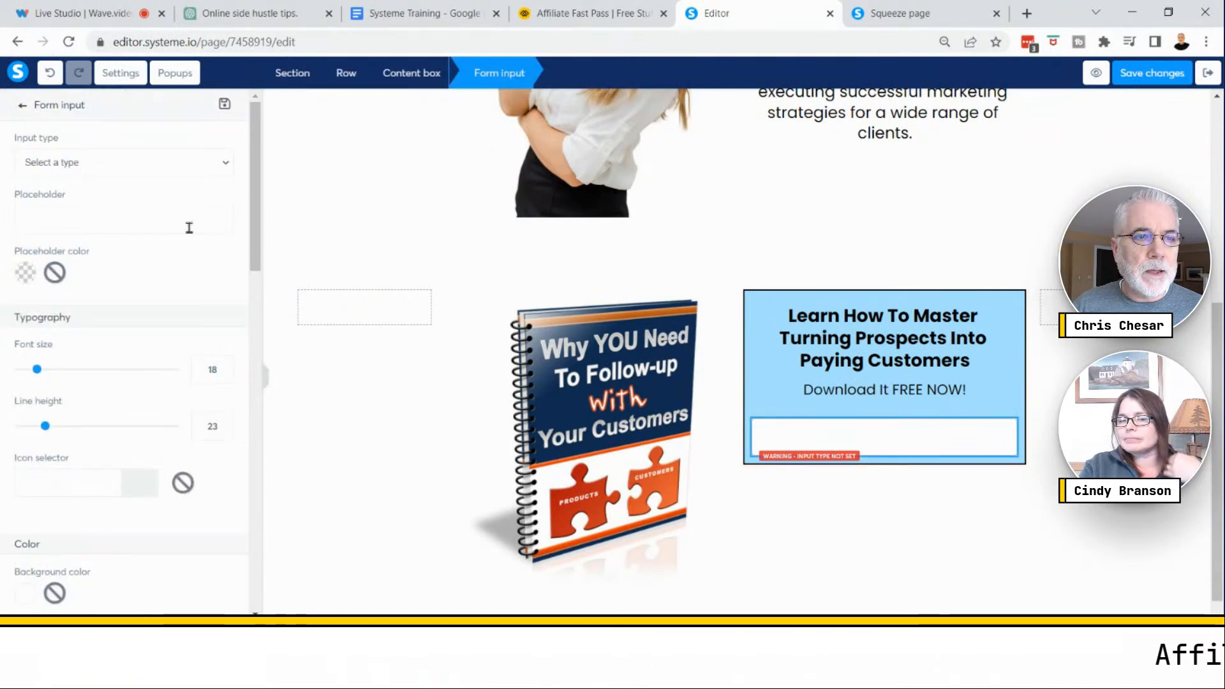
left_click(126, 162)
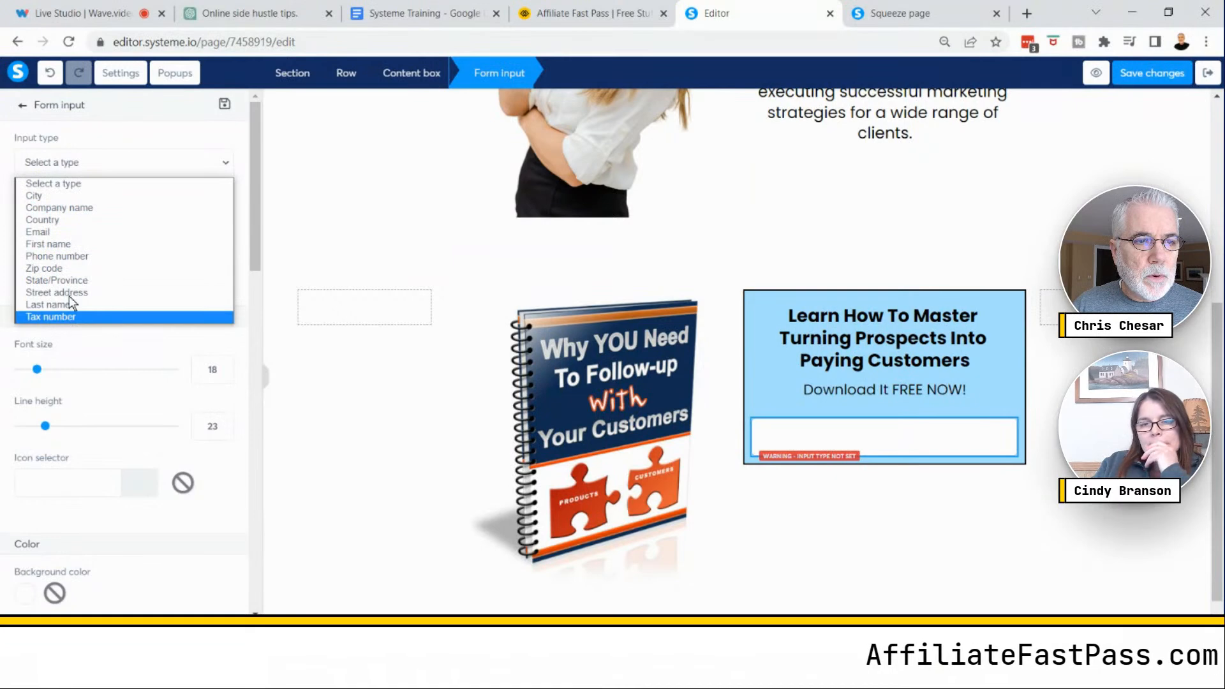
left_click(55, 234)
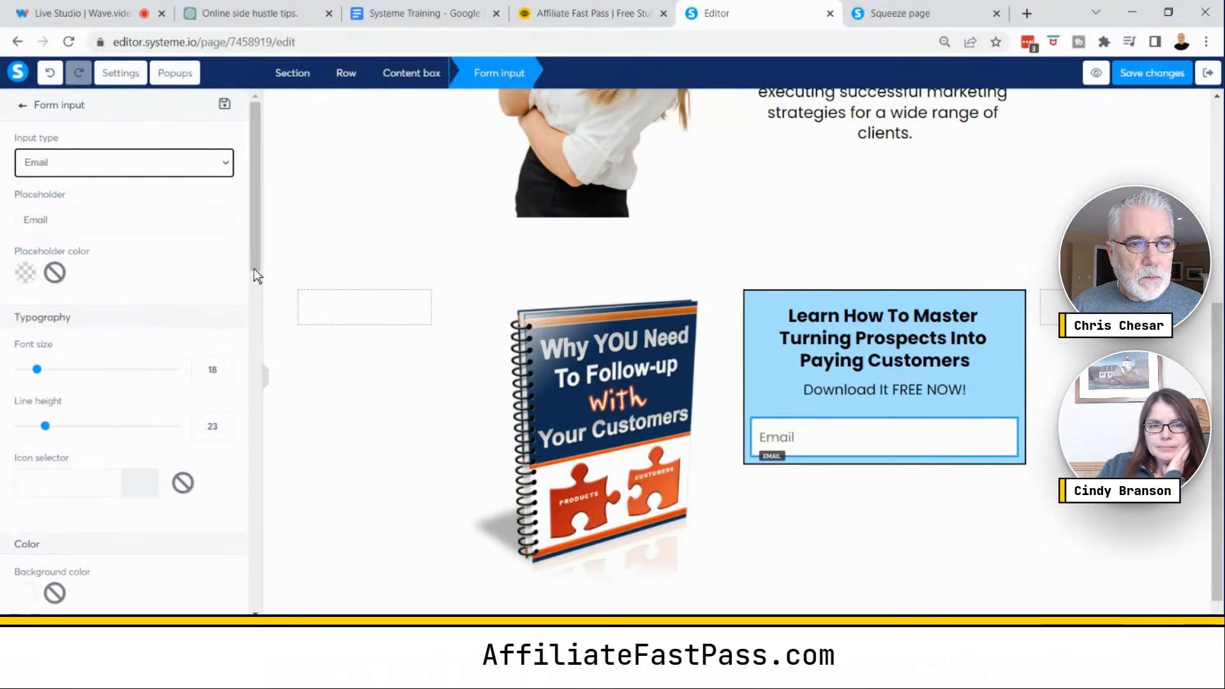
- Set the email field's placeholder to "Enter Your Best Email" and review its remaining settings
double_click(90, 223)
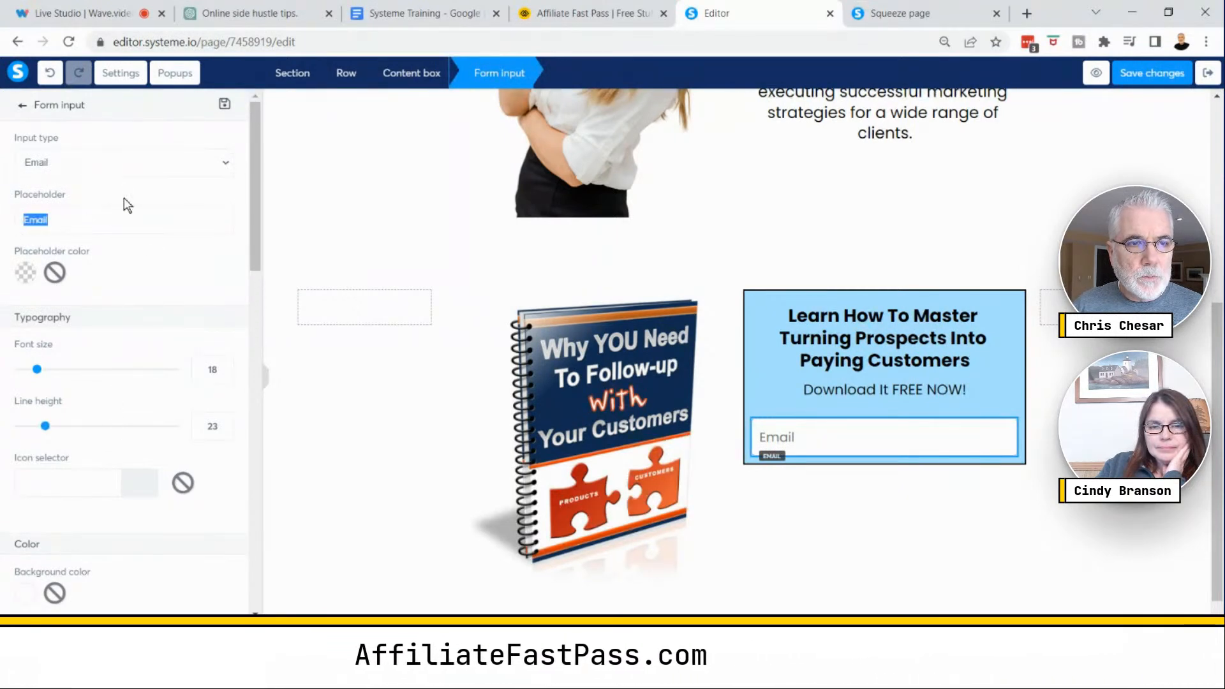
type("Ente")
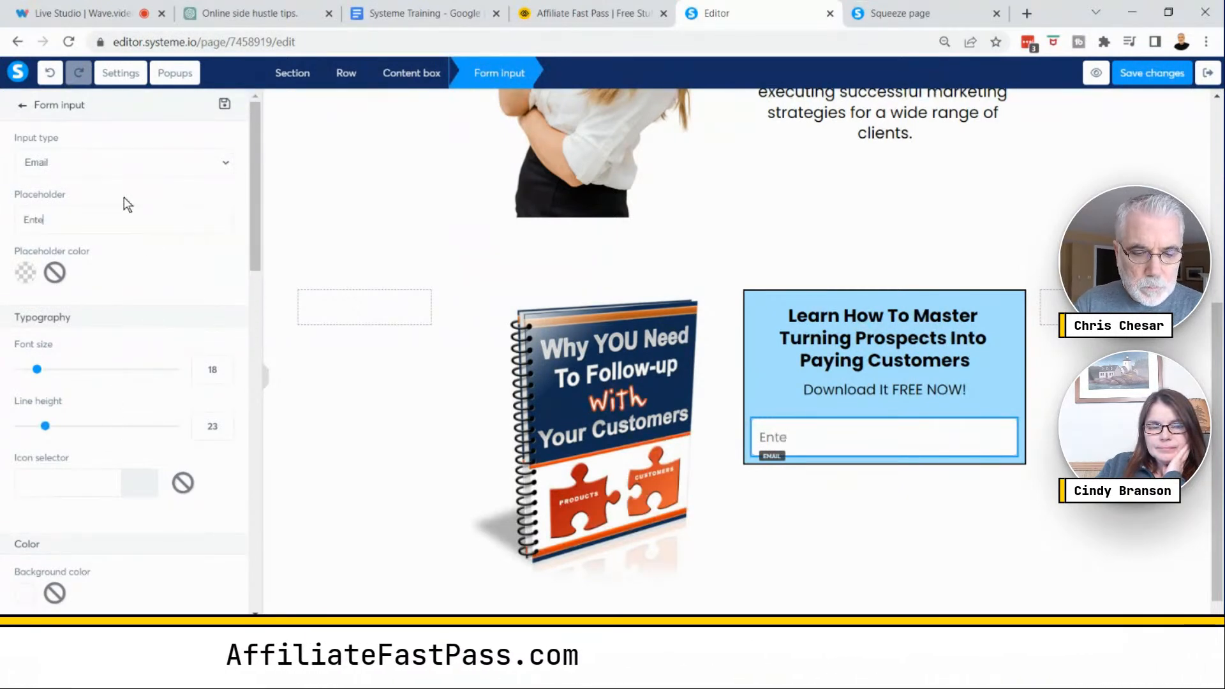
type("r Your Best Email")
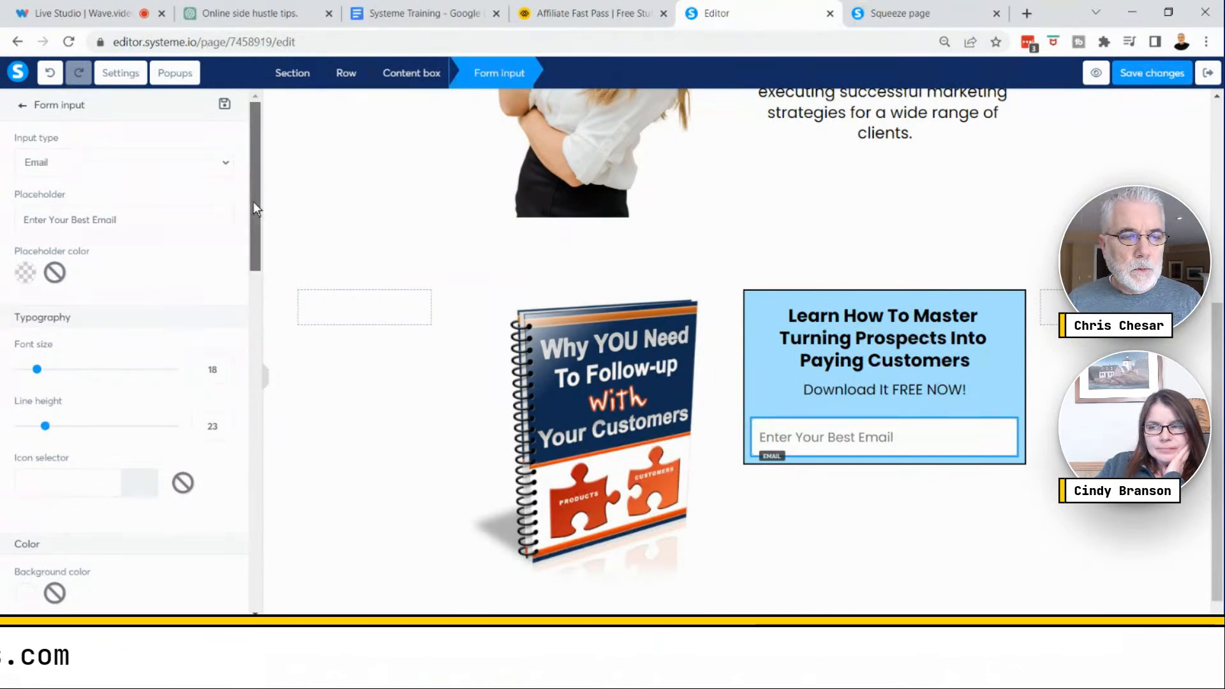
left_click_drag(254, 202, 254, 267)
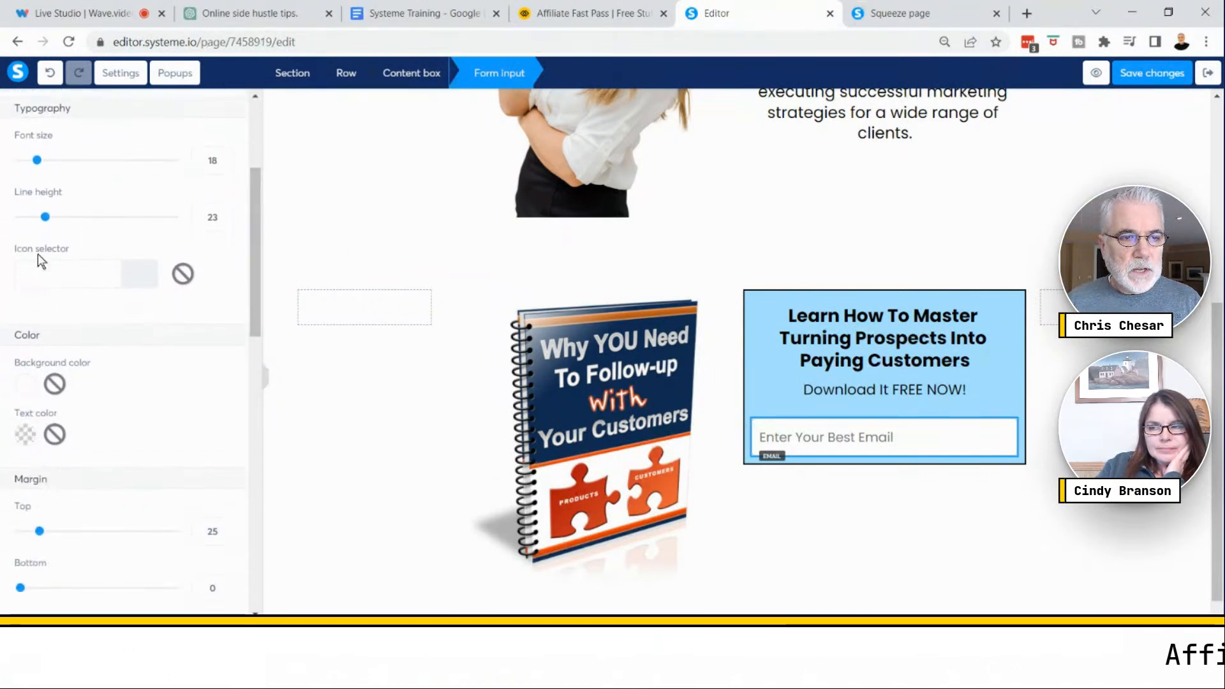
scroll(158, 419, "down", 3)
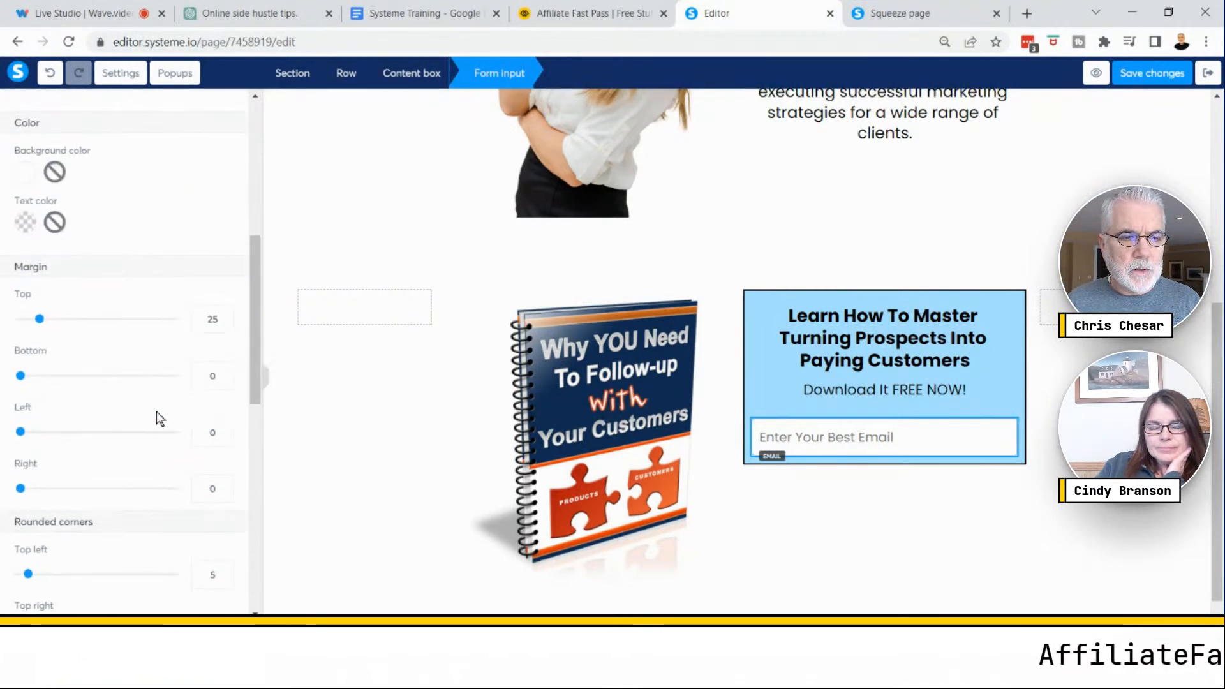
scroll(160, 411, "down", 6)
scroll(164, 410, "down", 3)
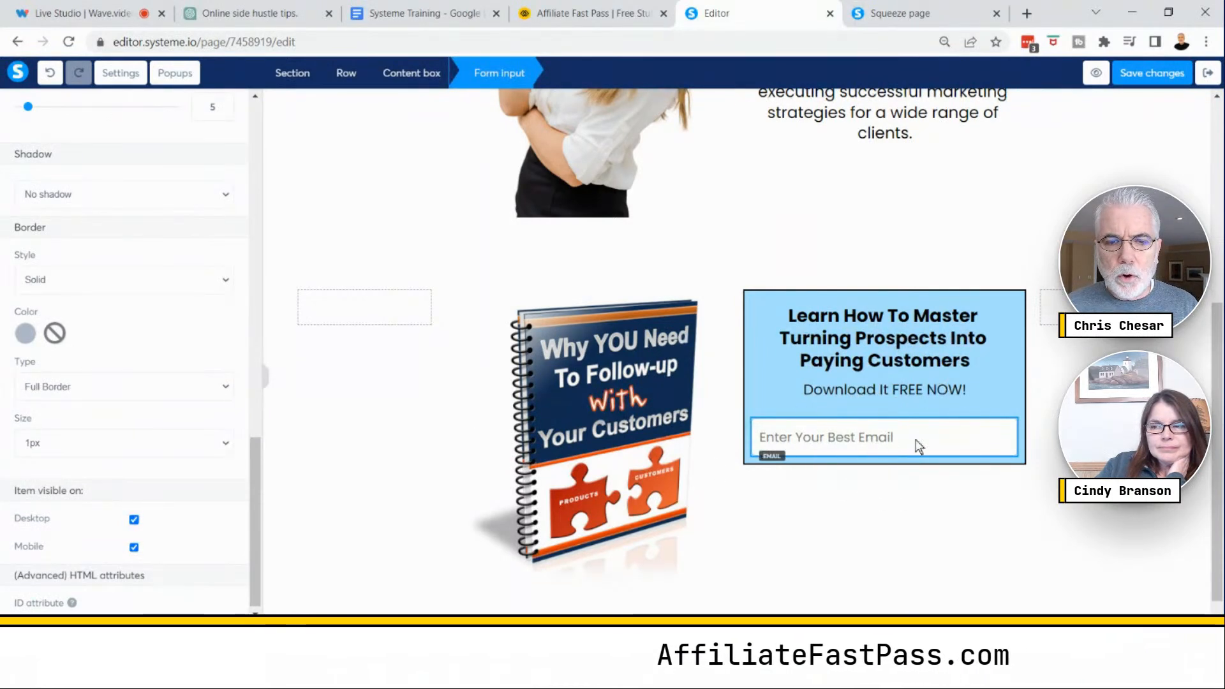
left_click_drag(256, 470, 258, 152)
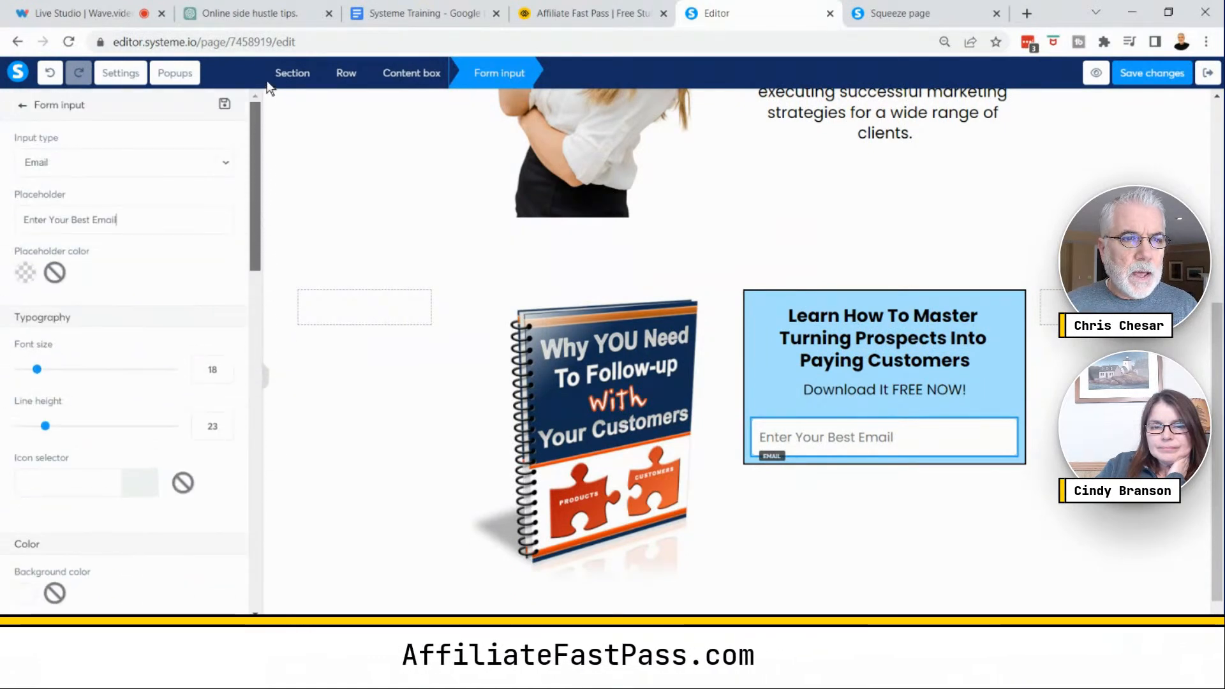
- Add a Button element below the email field in the content box
left_click(121, 72)
left_click(53, 107)
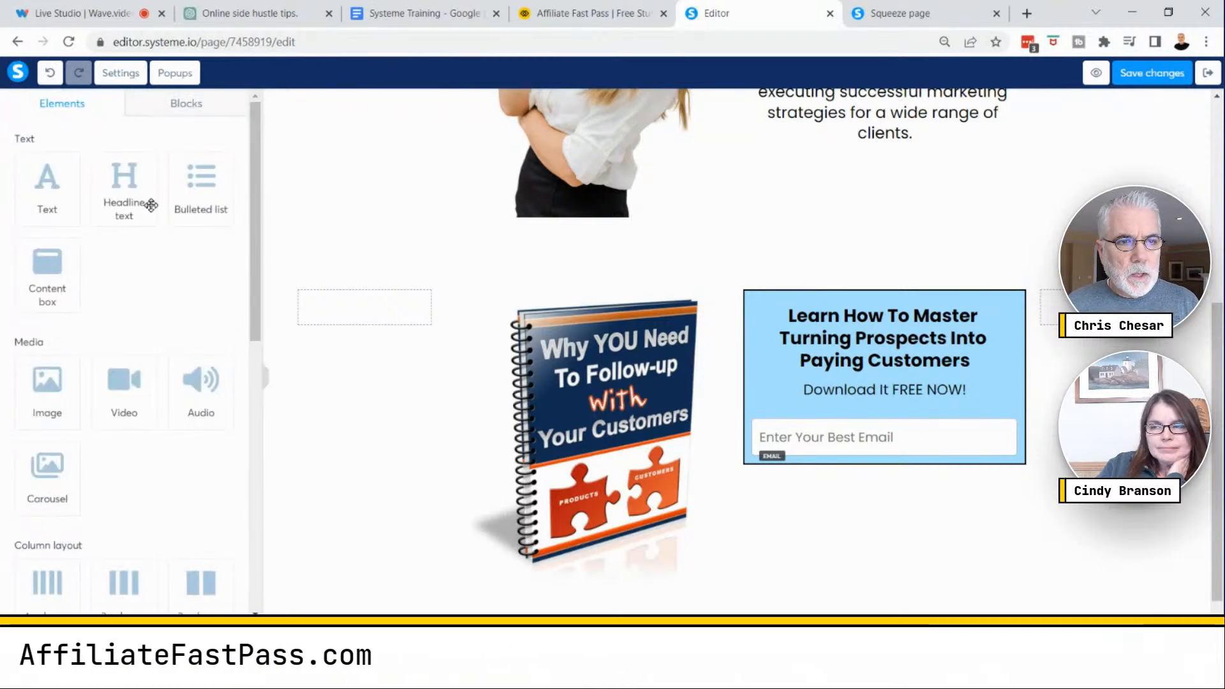
scroll(168, 263, "down", 6)
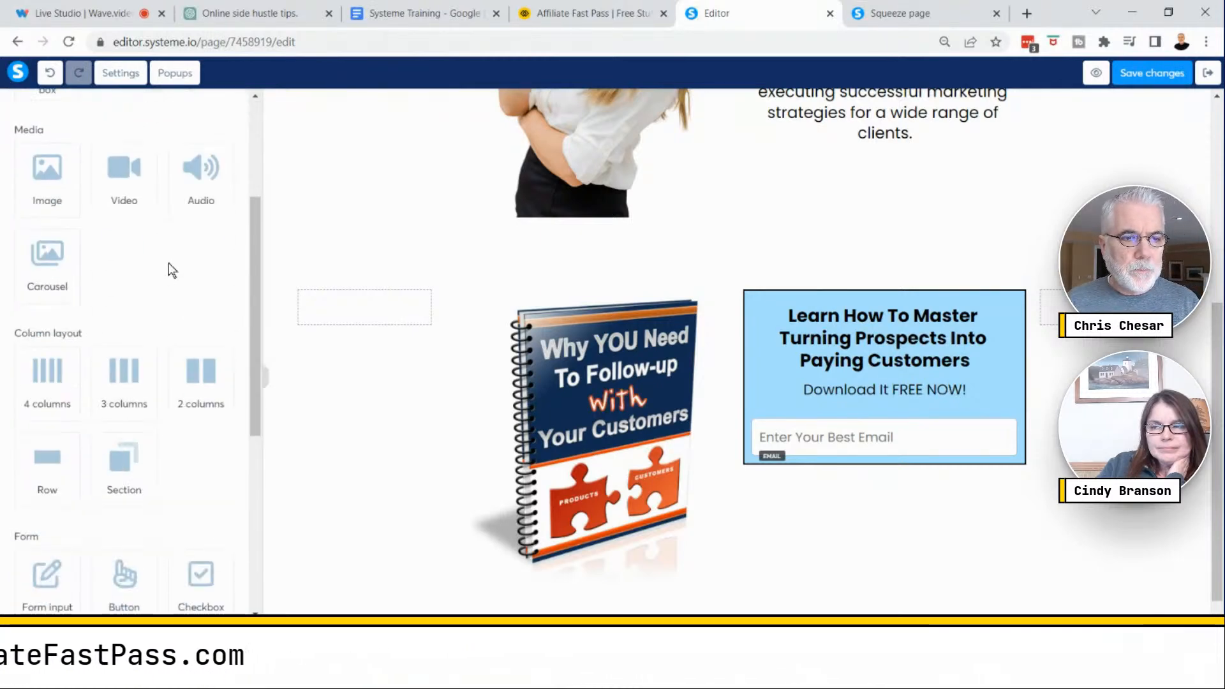
left_click_drag(143, 365, 894, 458)
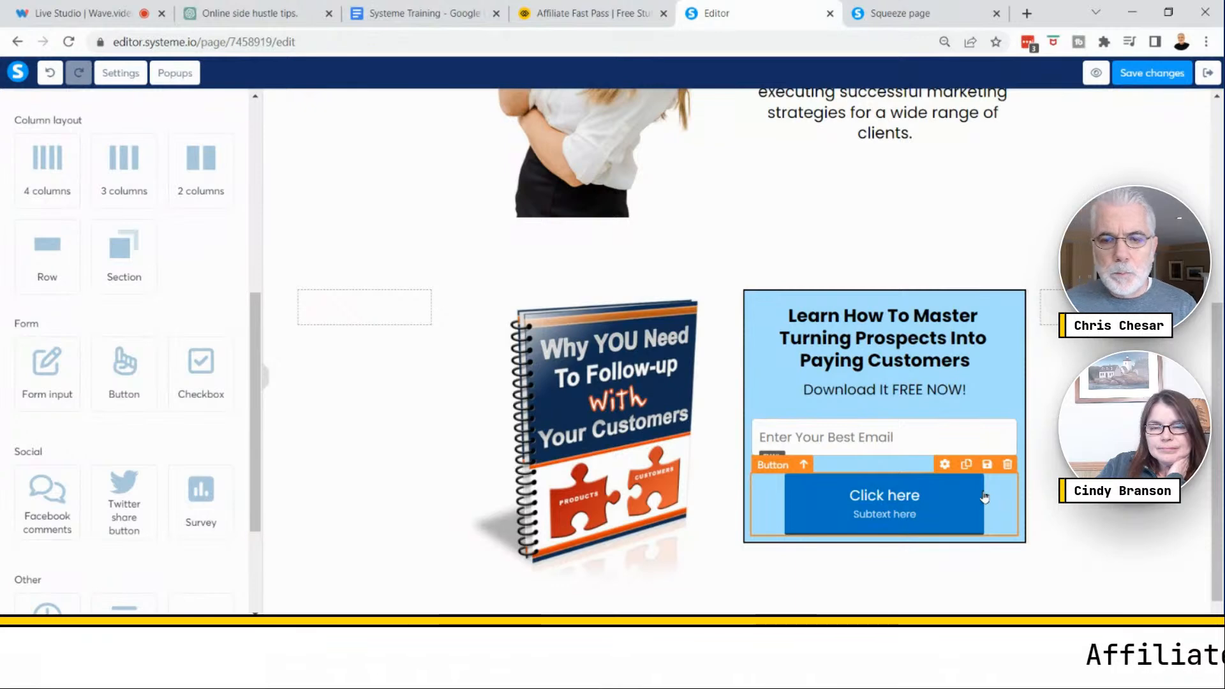
- Open the button's settings and delete its subtext so only the main button text remains
key("ctrl")
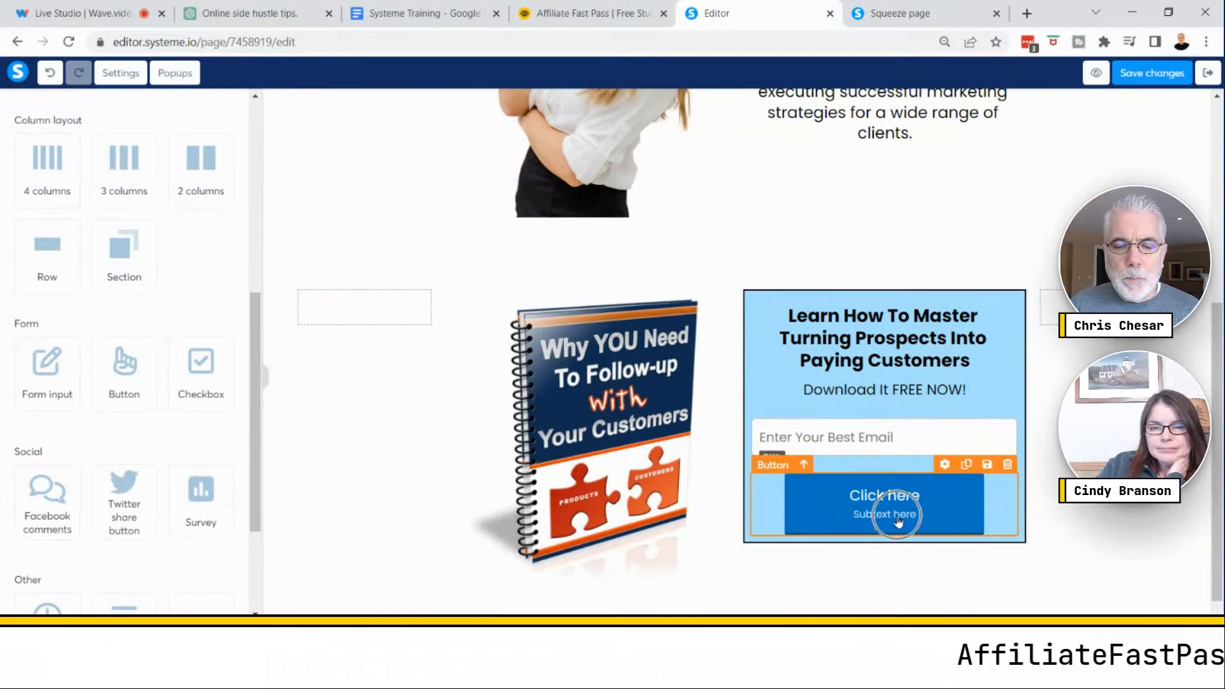
key("ctrl")
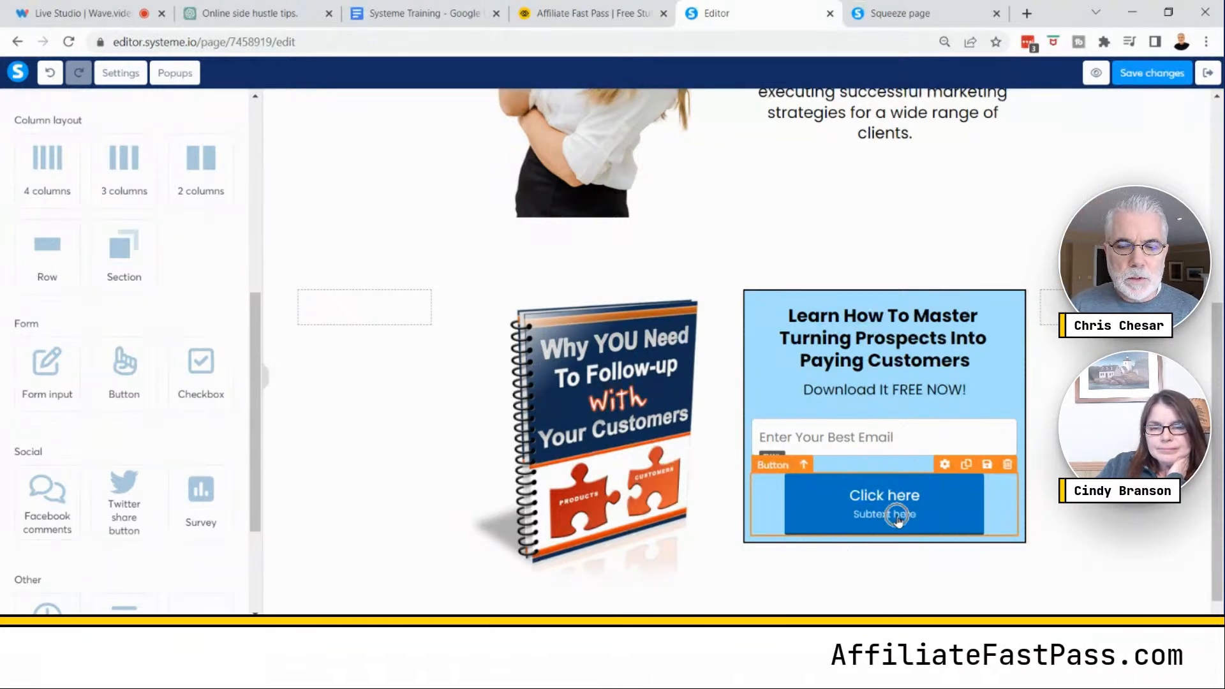
left_click(897, 517)
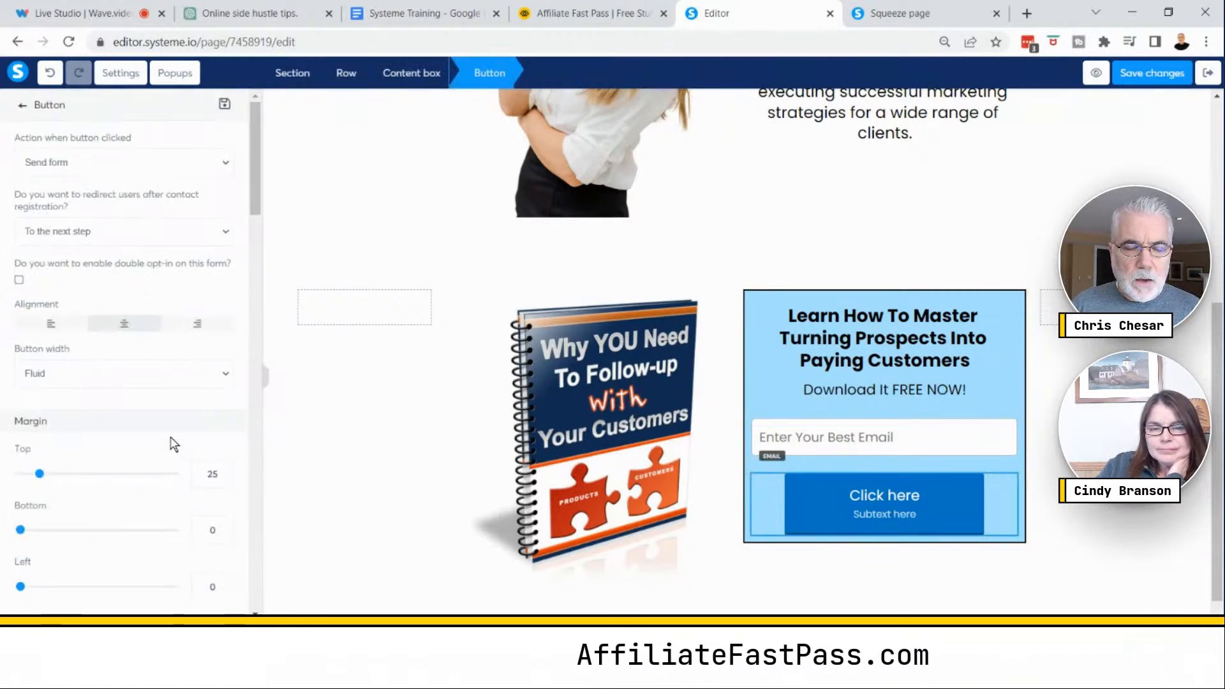
scroll(170, 444, "down", 6)
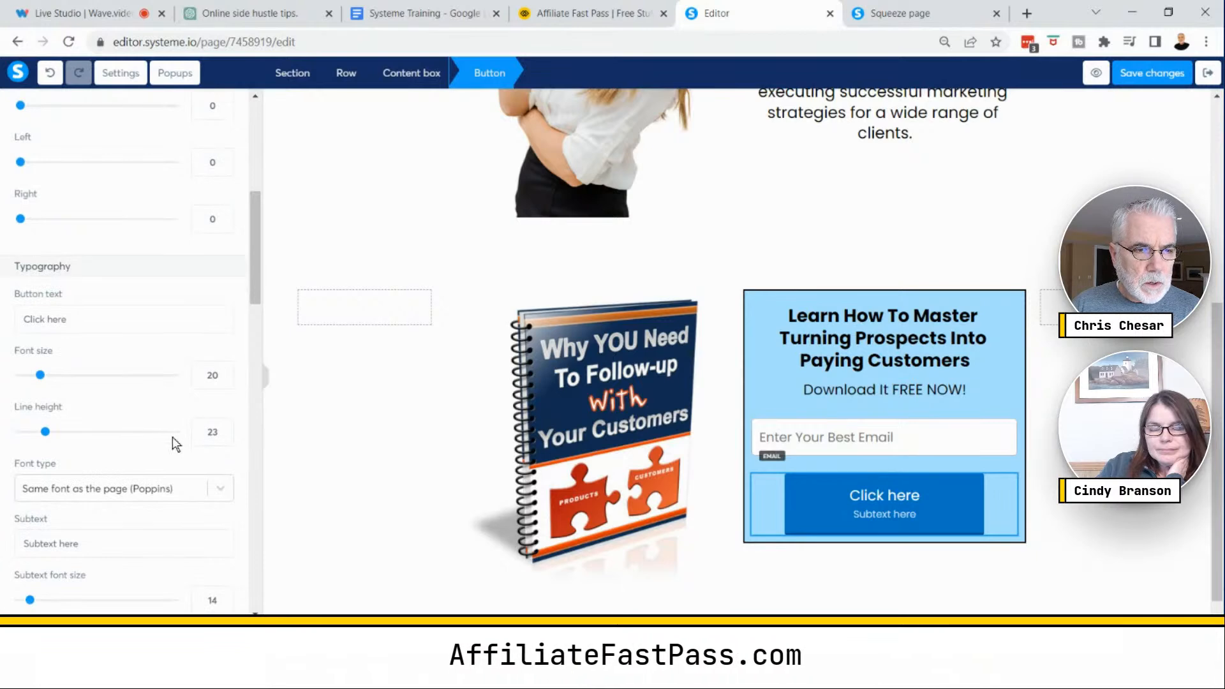
key("ctrl")
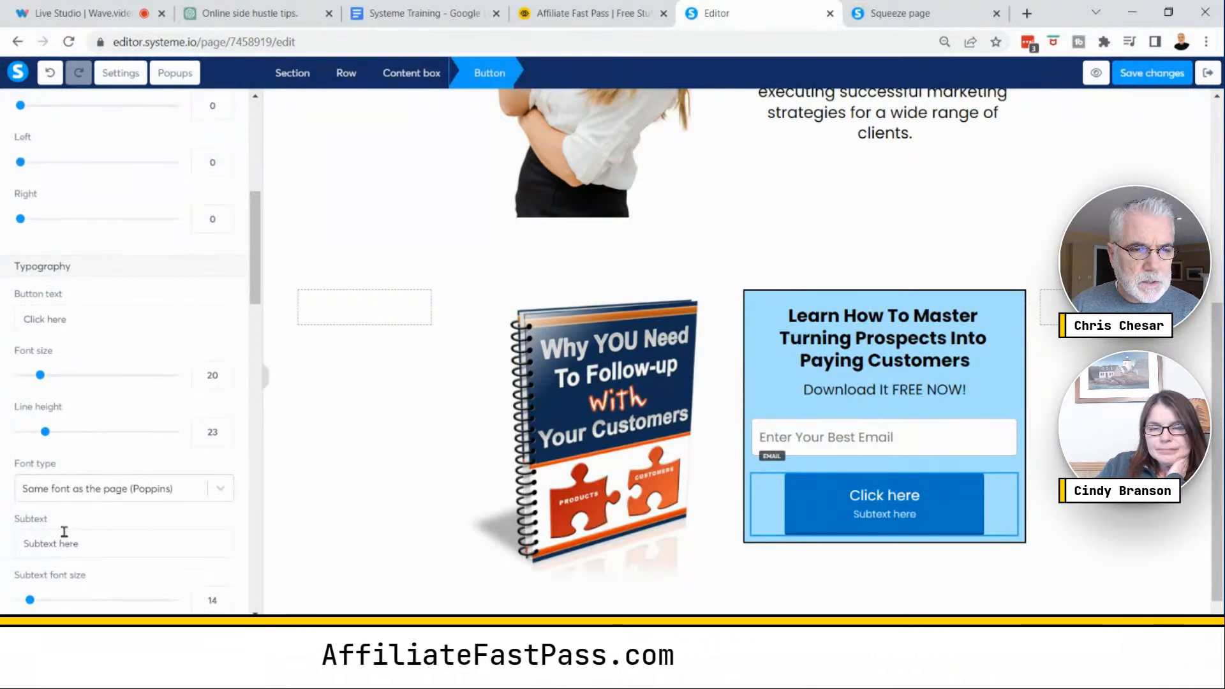
left_click_drag(260, 281, 268, 321)
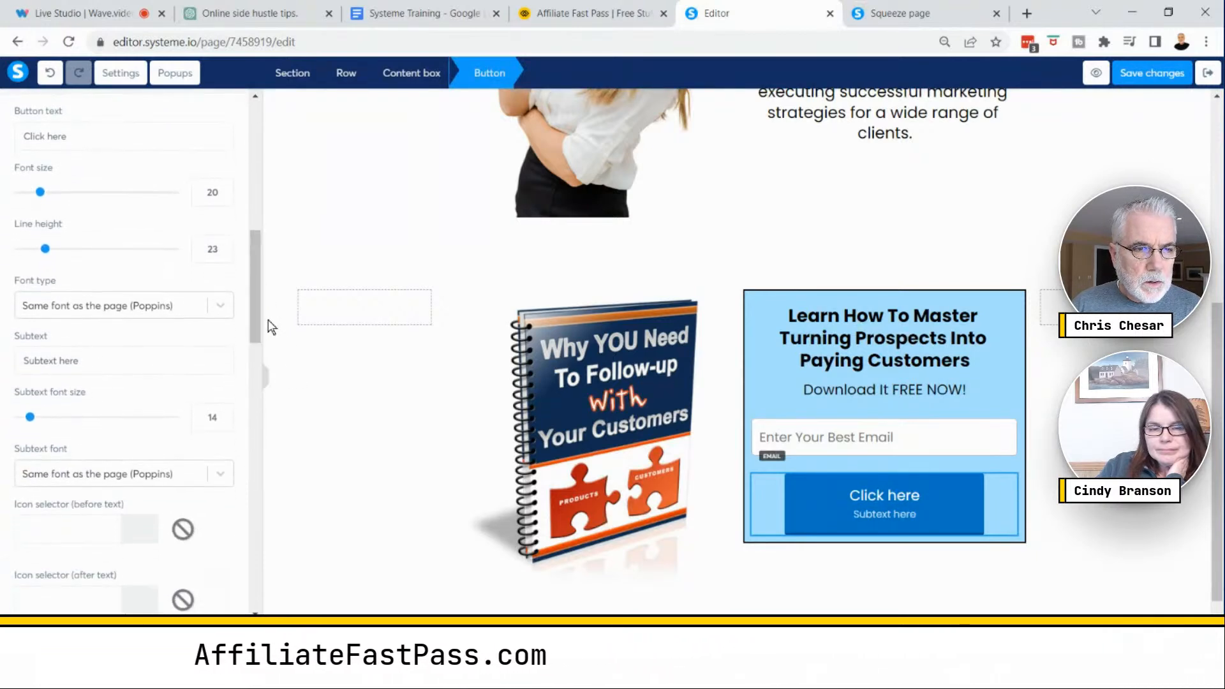
left_click_drag(87, 363, 5, 372)
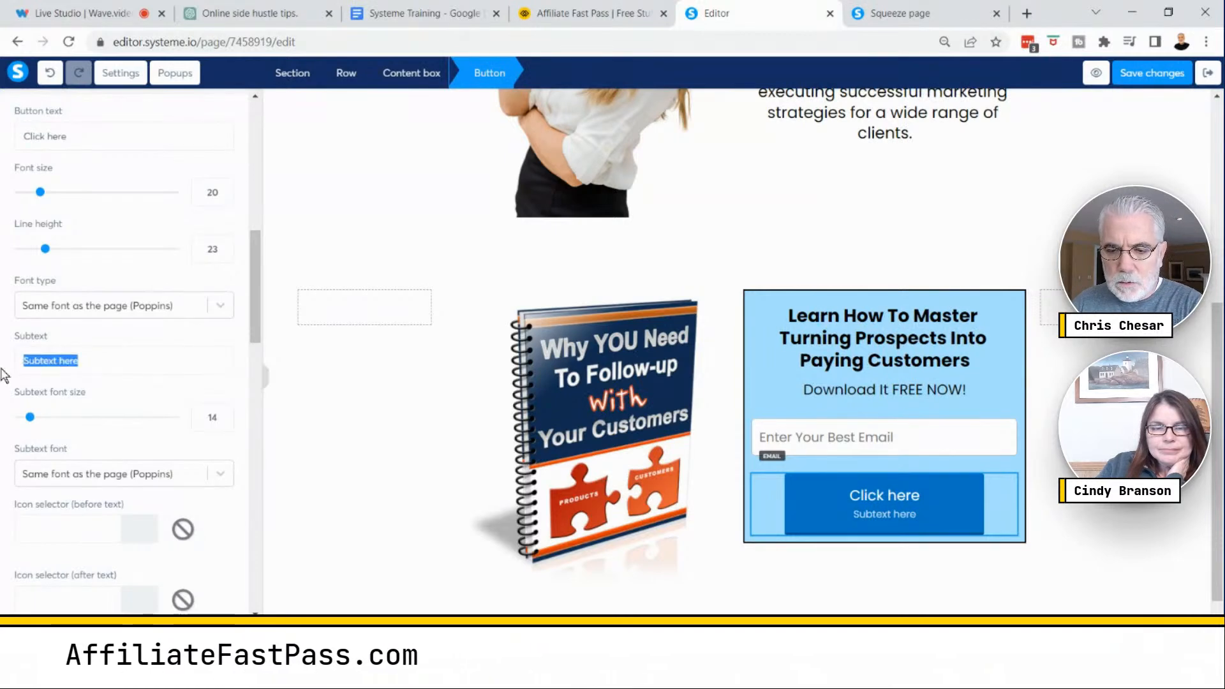
key("BackSpace")
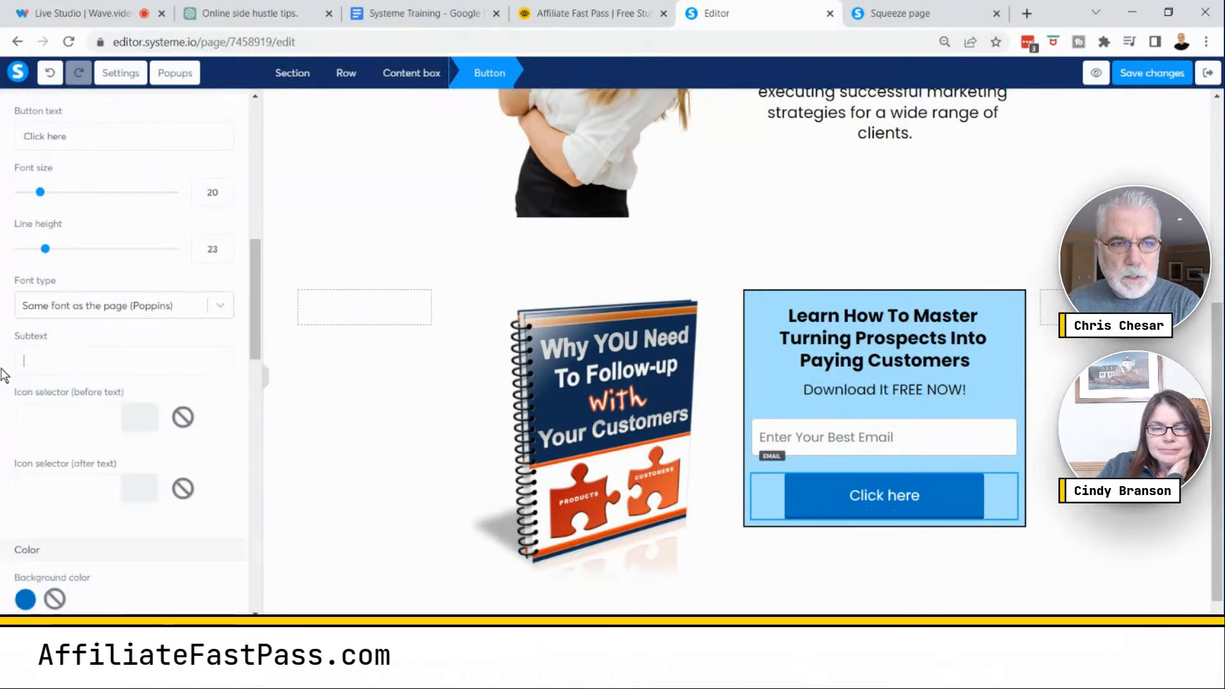
- Set the button's action to Send form and its redirect after registration to the next step
left_click(900, 496)
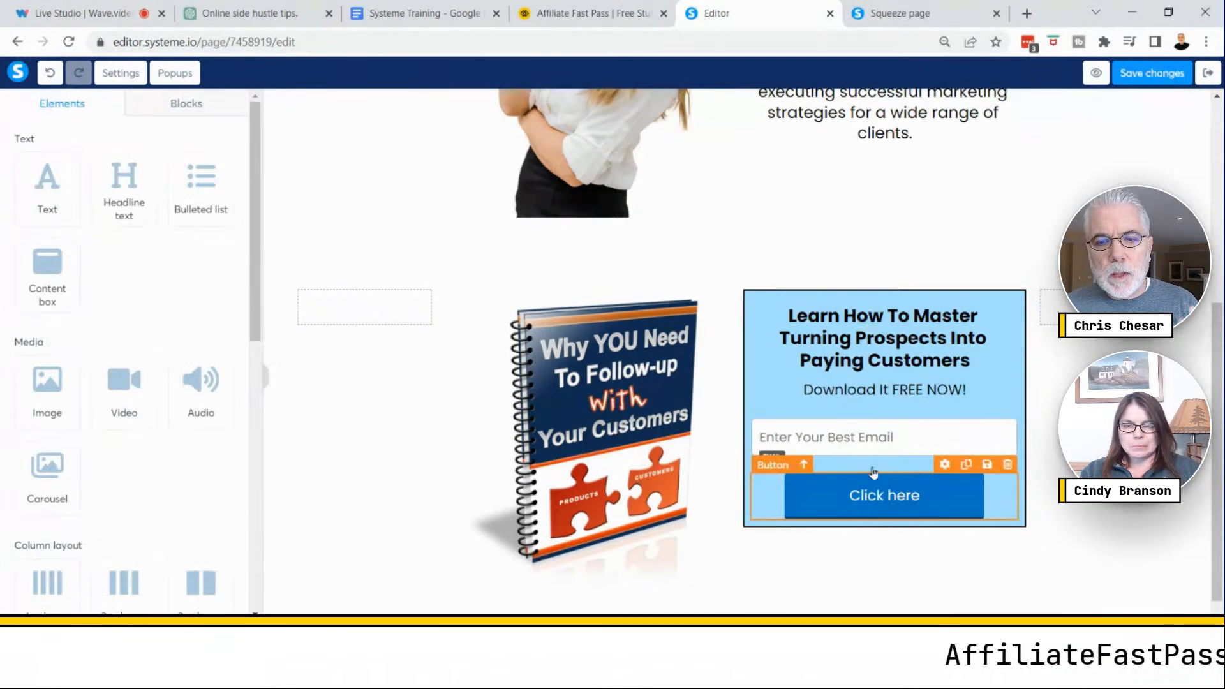
left_click(893, 503)
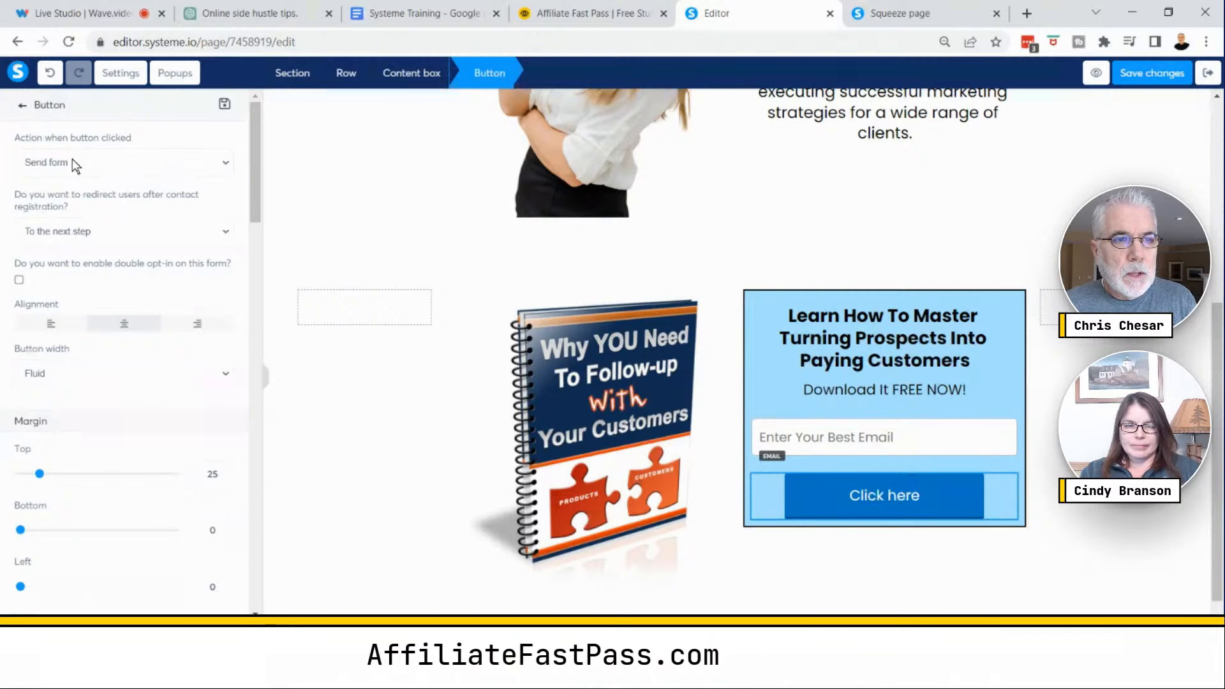
left_click(224, 164)
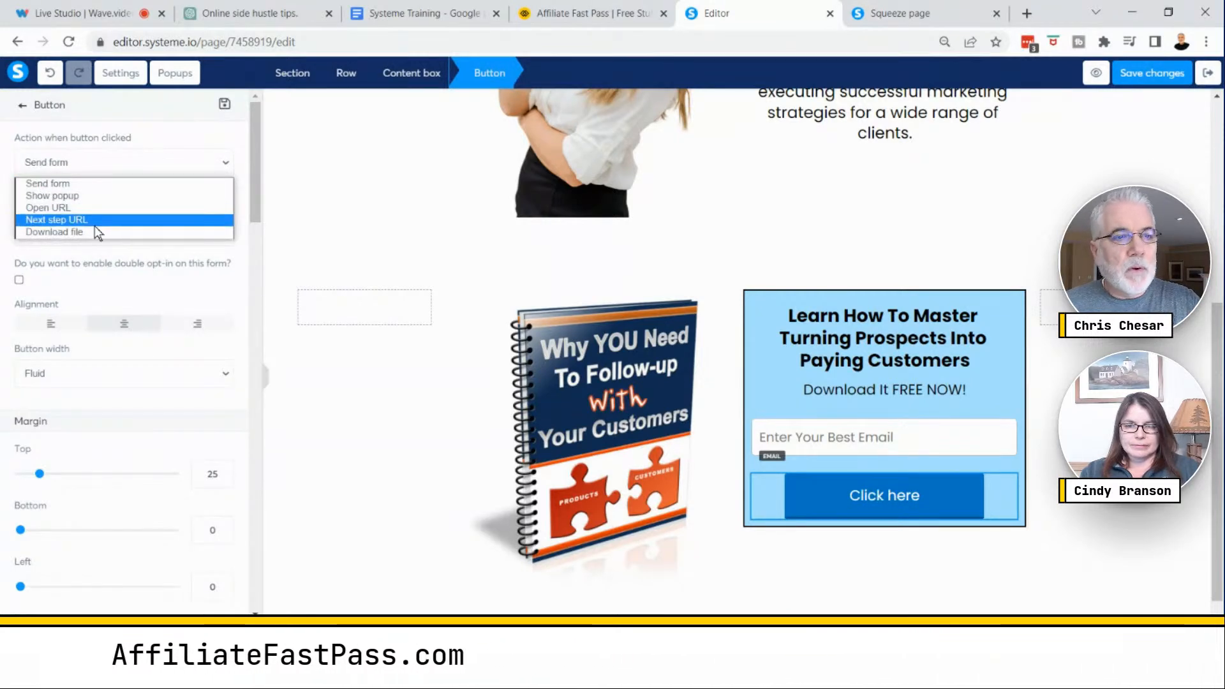
left_click(80, 185)
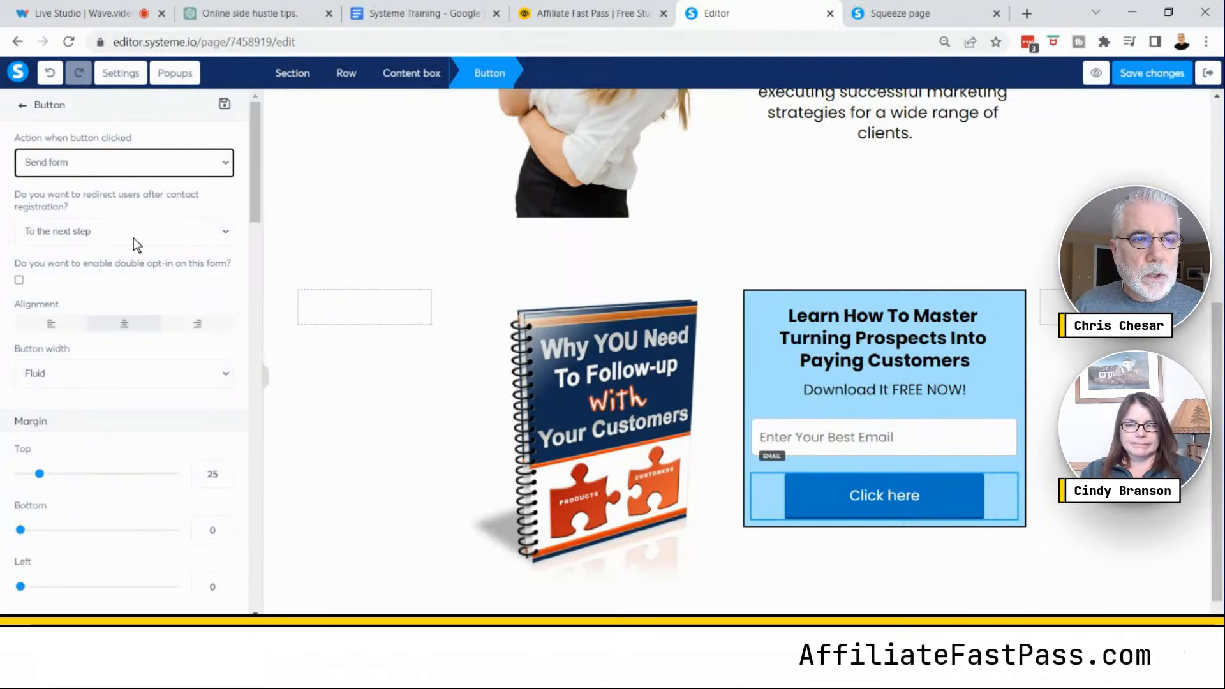
left_click(187, 233)
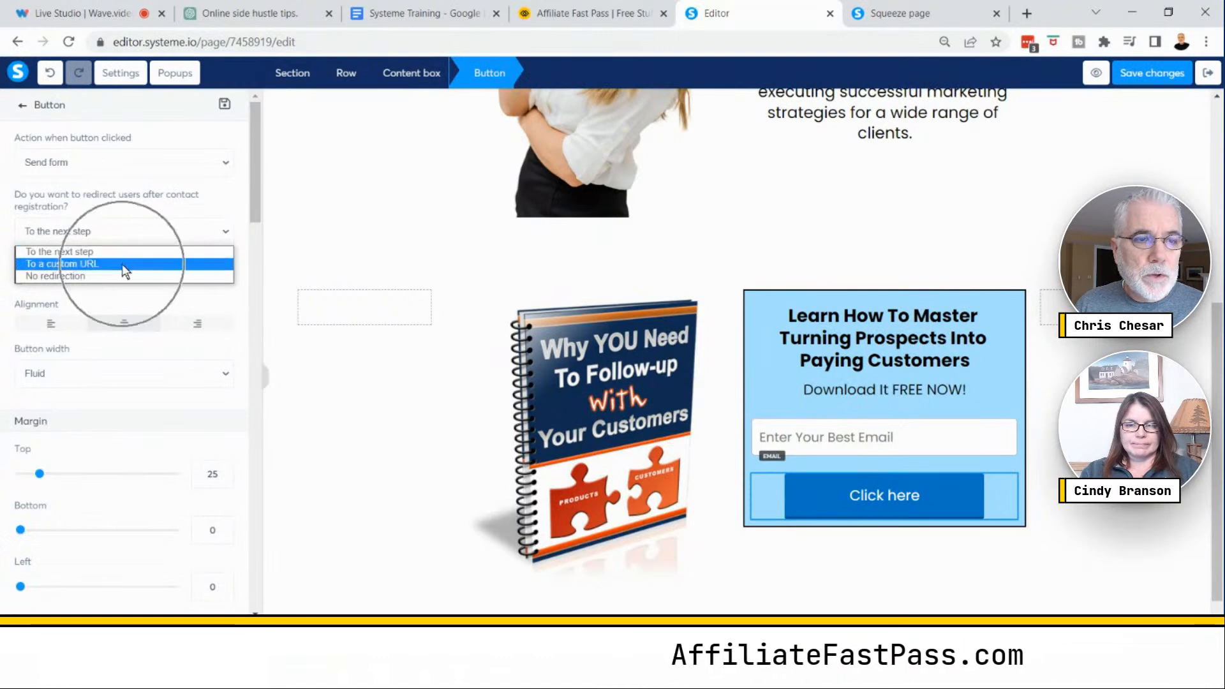
left_click(160, 232)
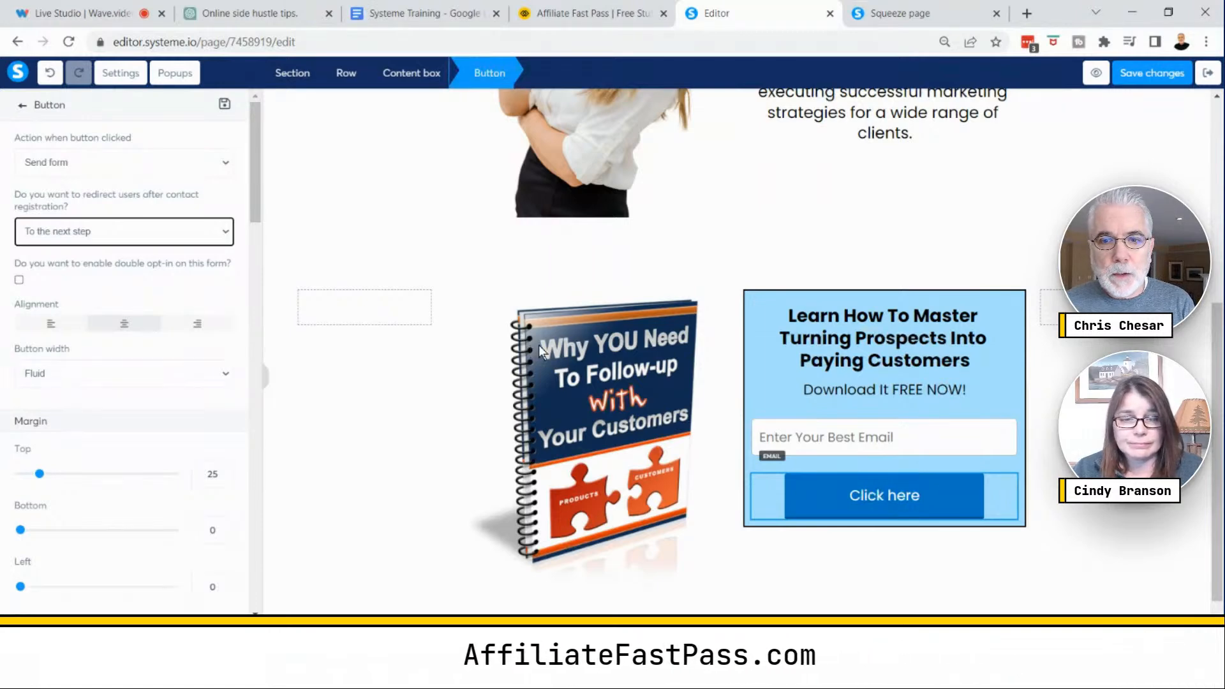
- Set the content box's top margin to 19 and its left/right padding to 21
left_click(753, 298)
left_click(746, 344)
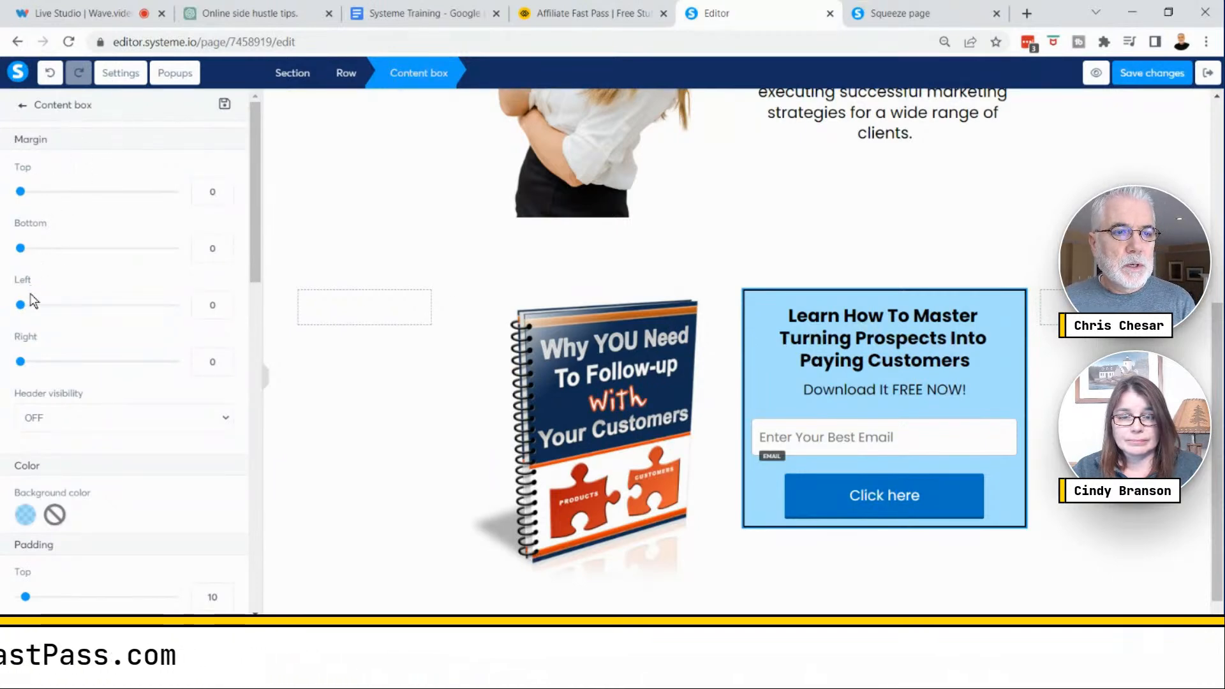
mouse_move(20, 308)
left_mouse_down()
mouse_move(40, 305)
mouse_move(17, 318)
left_mouse_up()
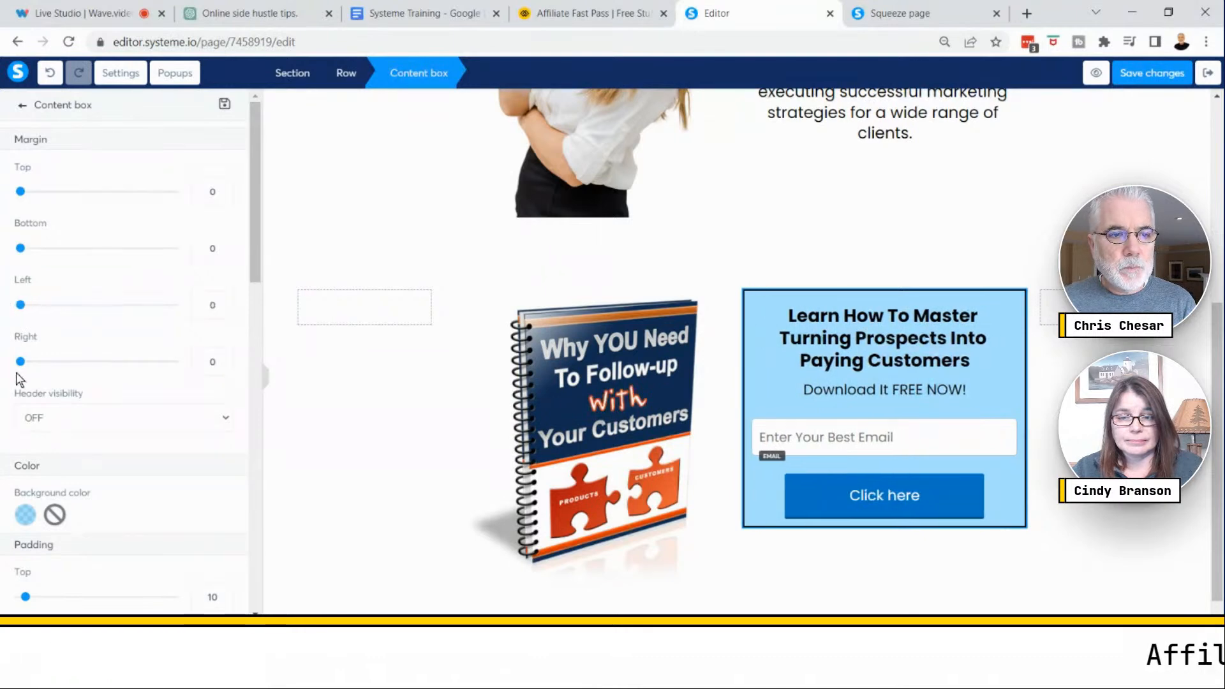
left_click_drag(19, 361, 46, 356)
left_click_drag(26, 352, 6, 348)
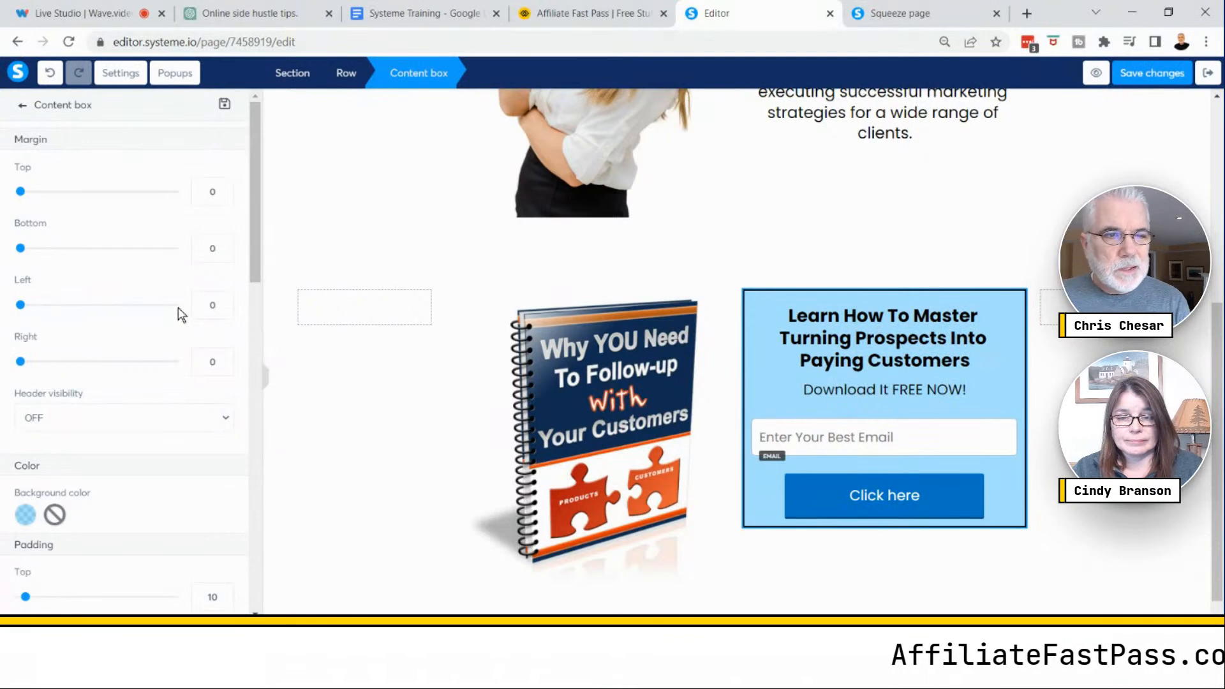
left_click_drag(21, 192, 34, 192)
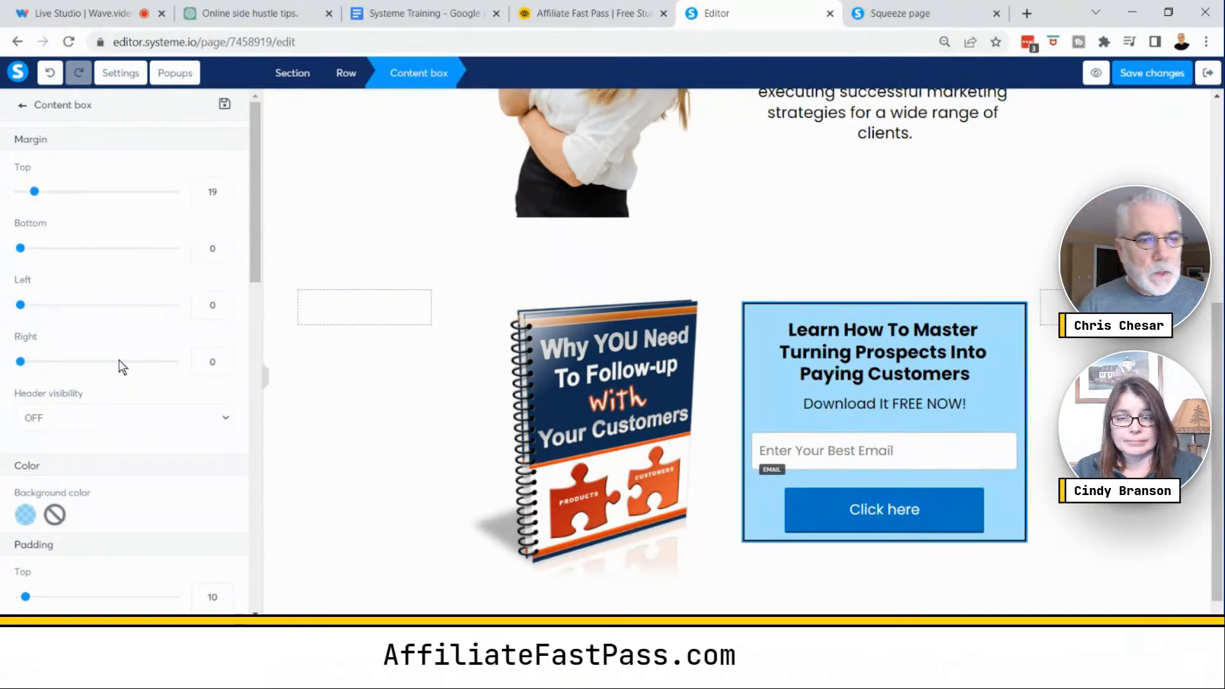
scroll(123, 367, "down", 3)
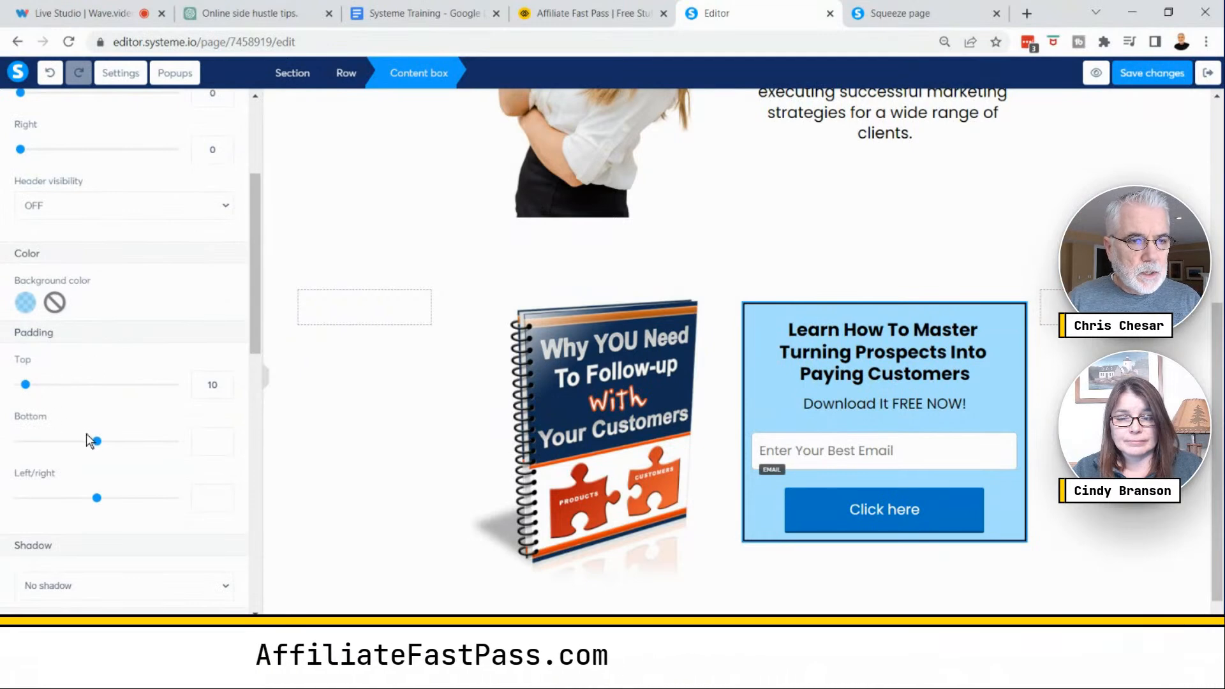
left_click_drag(97, 498, 32, 486)
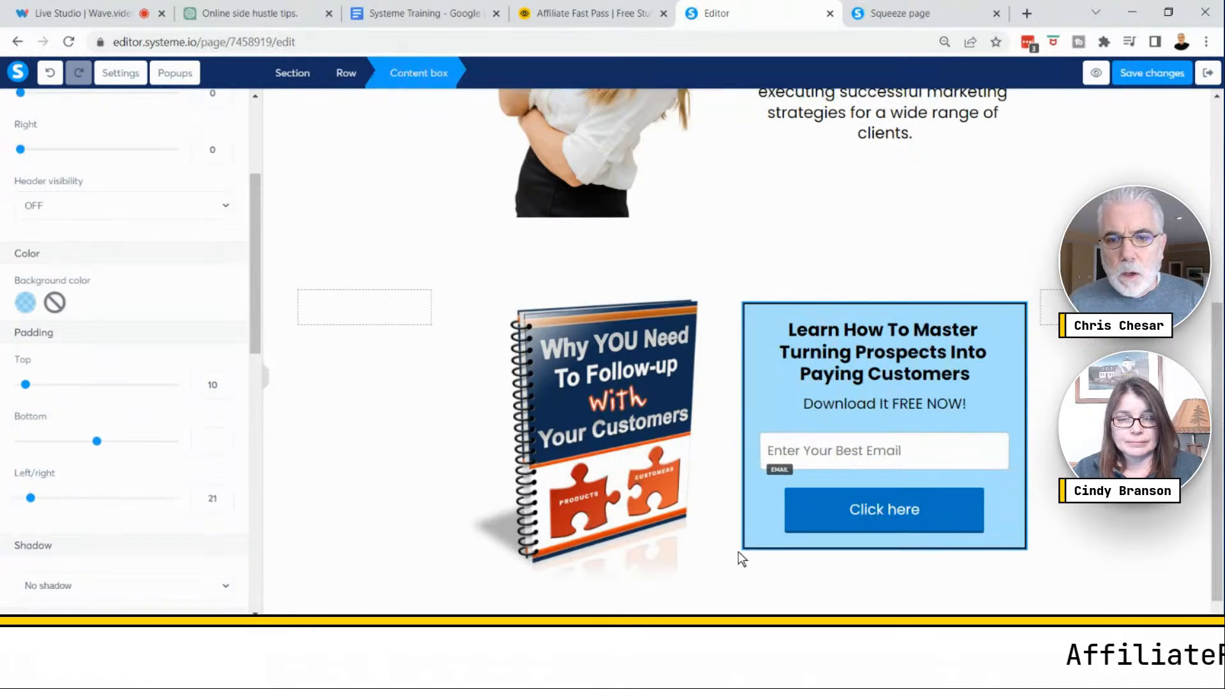
- Resize the row's columns so the image column is narrower and the opt-in content box wider
left_click(779, 238)
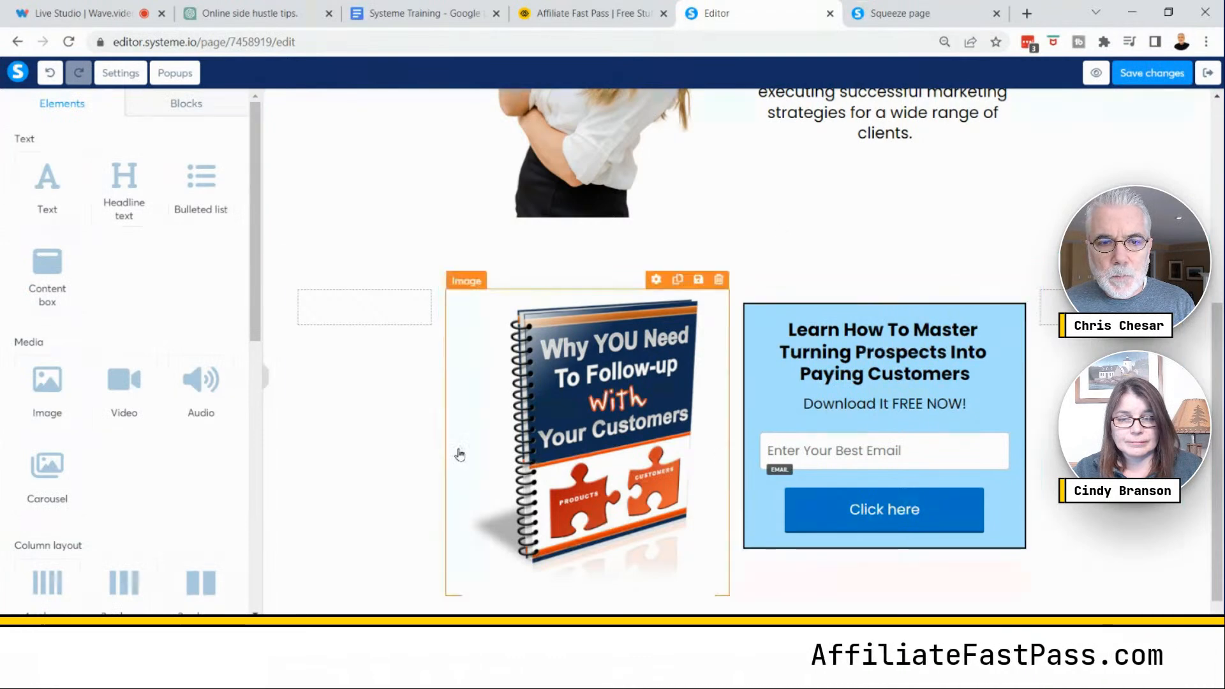
left_click_drag(441, 437, 402, 442)
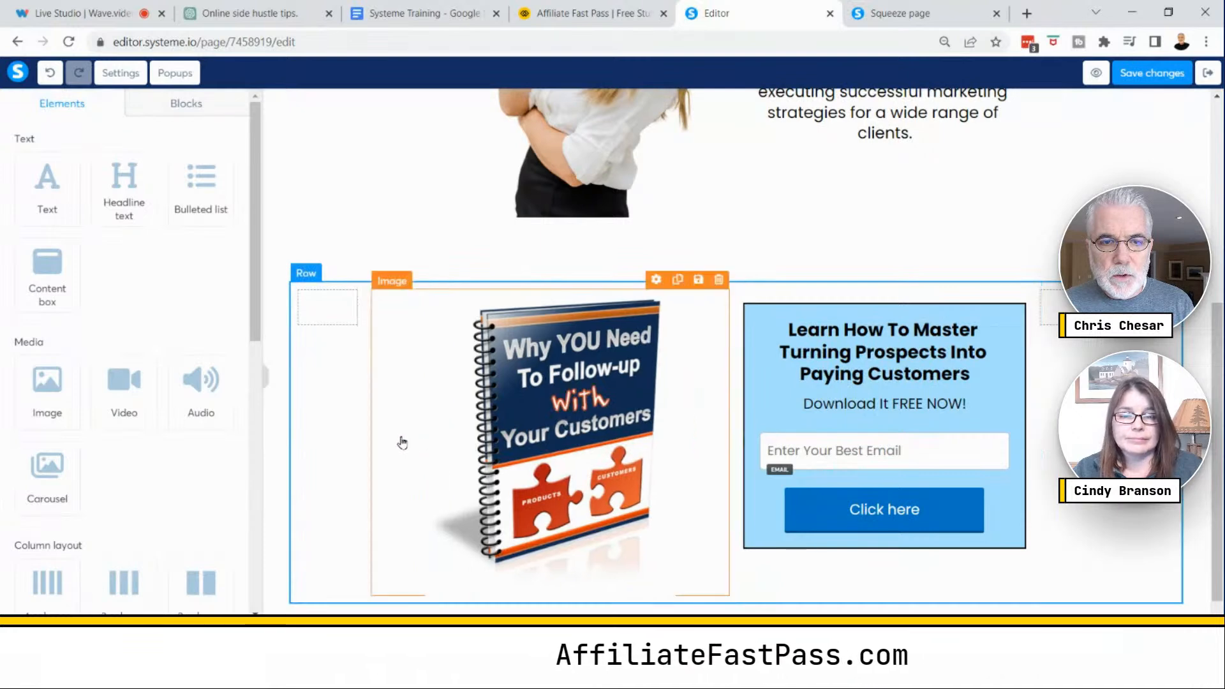
left_click_drag(736, 443, 678, 442)
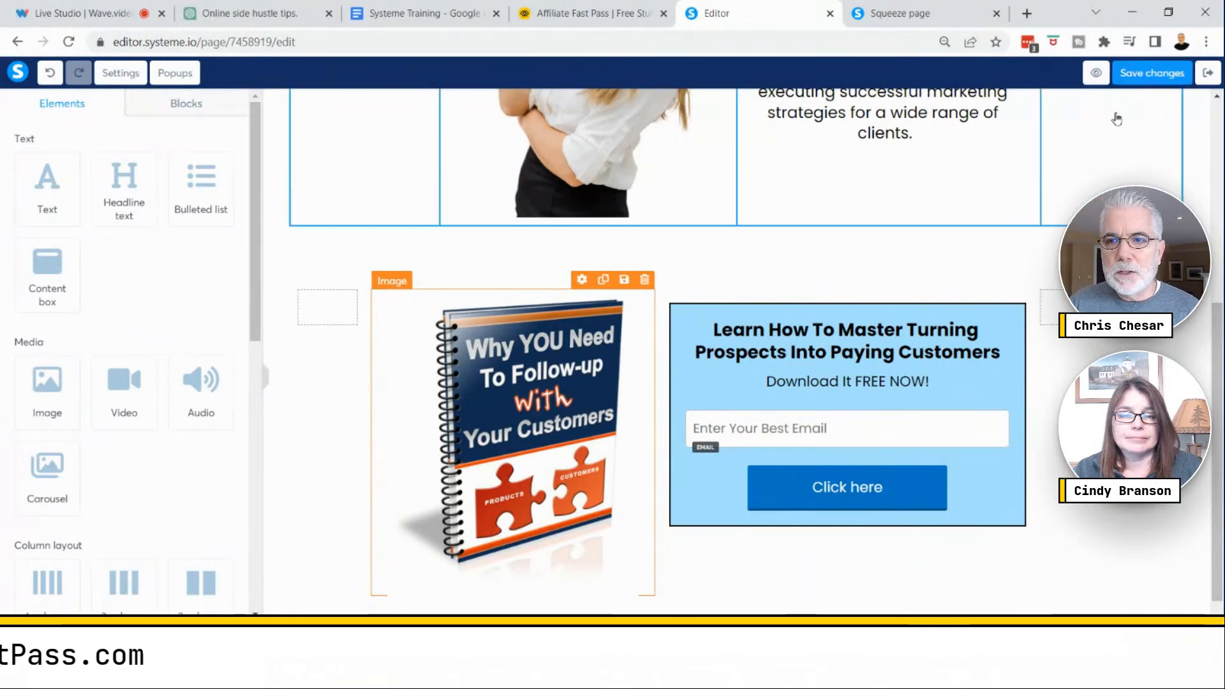
- Preview the squeeze page and scroll through its layout before returning to the editor
left_click(1096, 74)
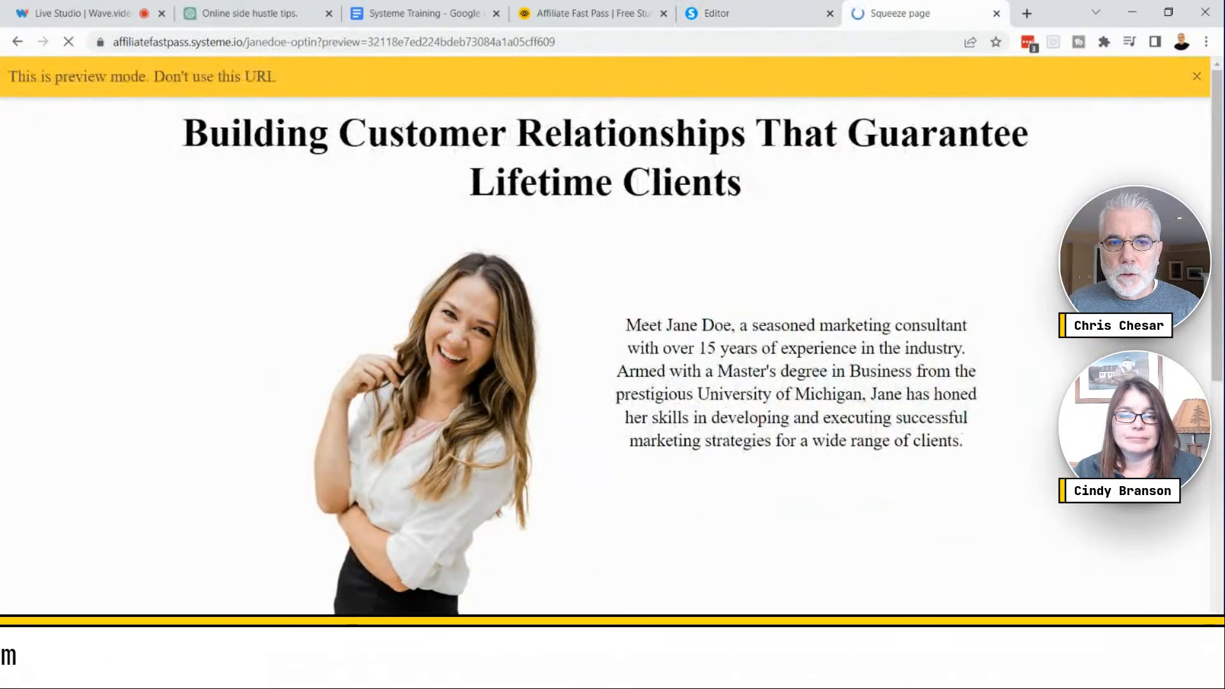
scroll(941, 347, "down", 6)
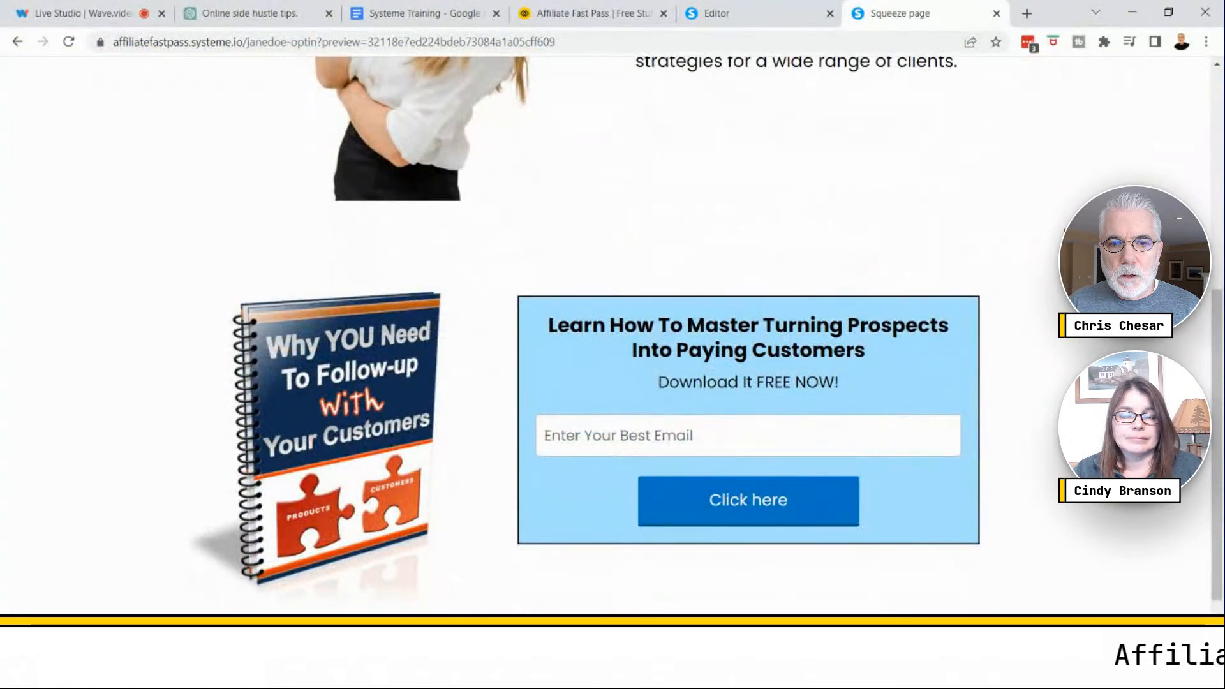
scroll(942, 347, "down", 1)
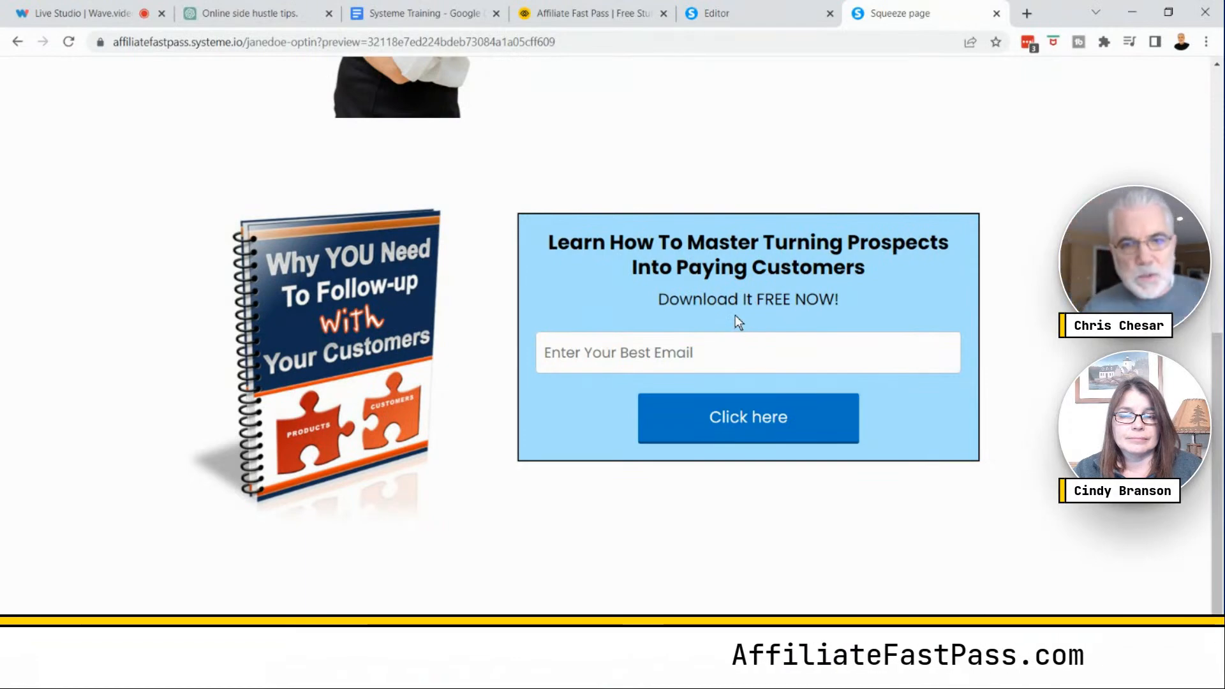
scroll(753, 348, "up", 6)
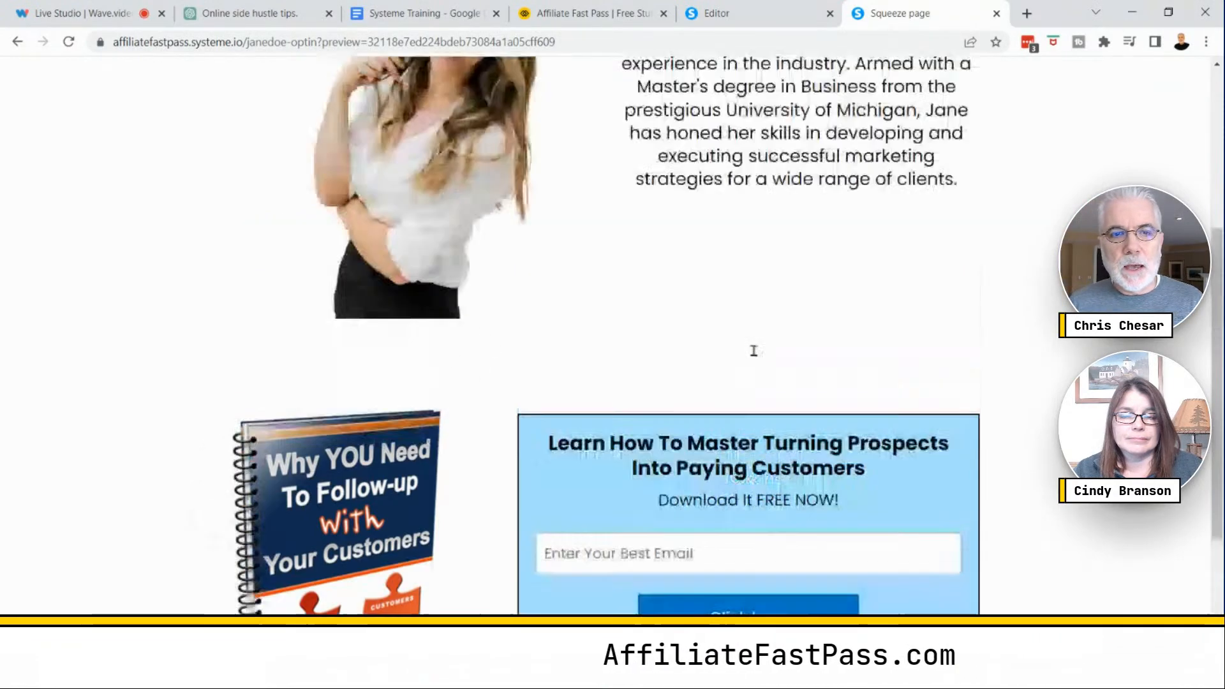
scroll(754, 351, "down", 6)
scroll(753, 350, "up", 7)
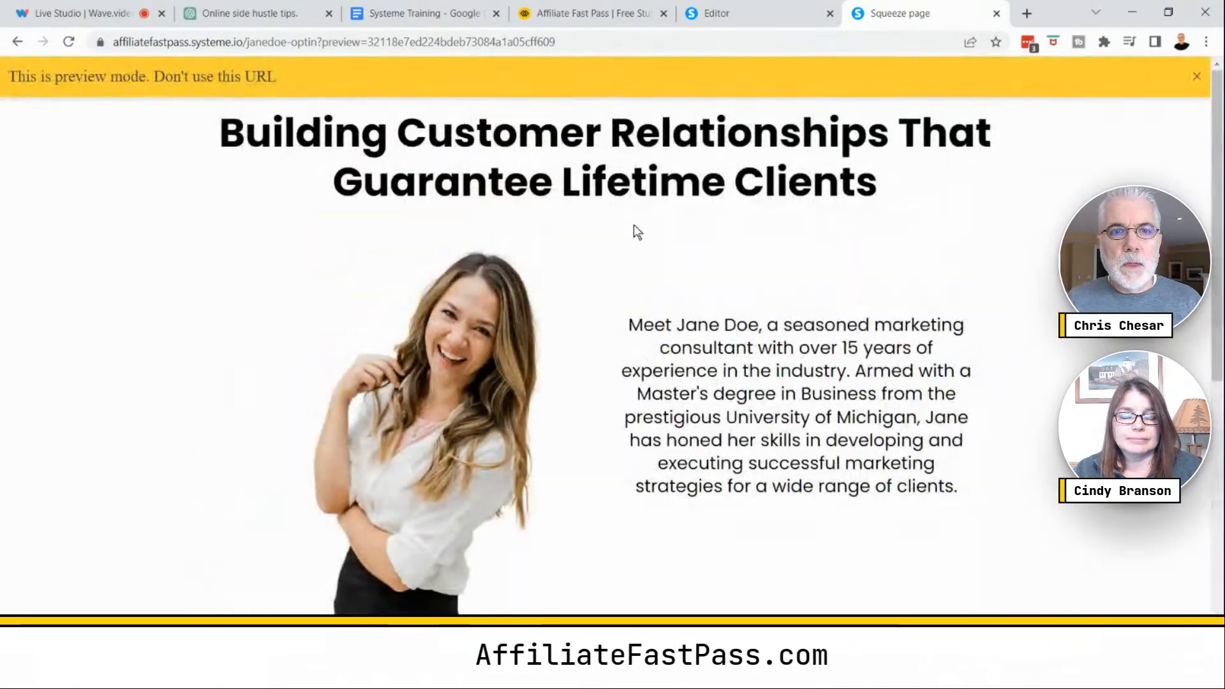
scroll(628, 221, "down", 3)
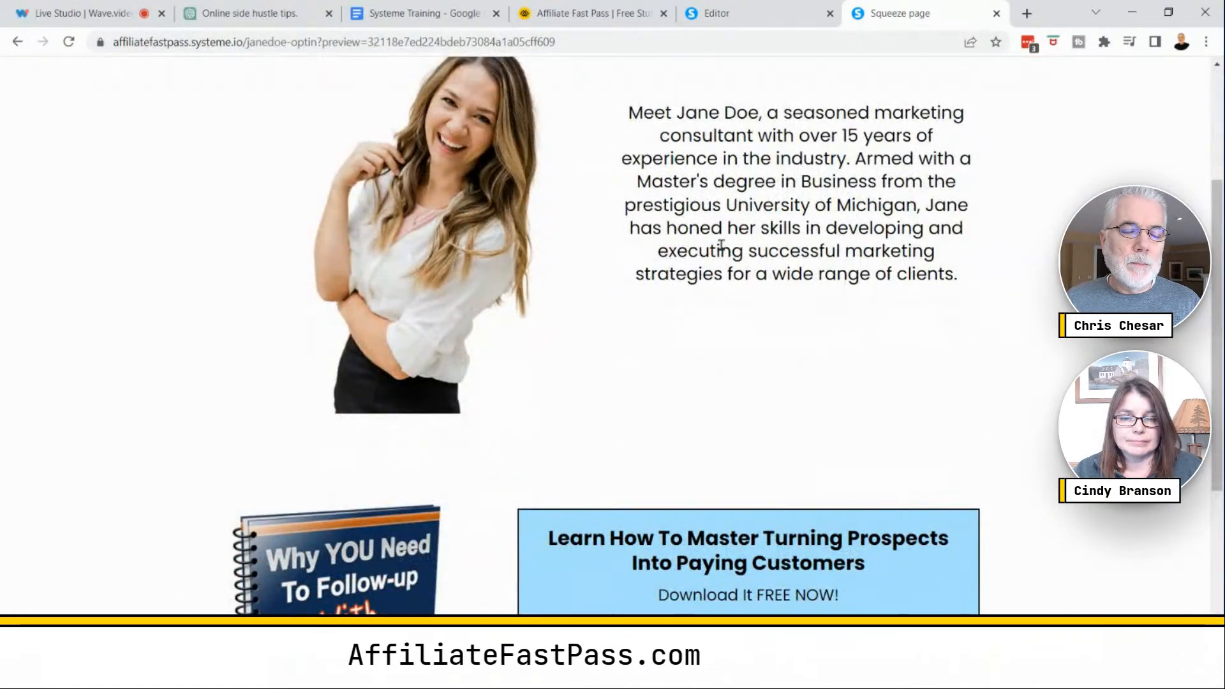
scroll(716, 246, "down", 3)
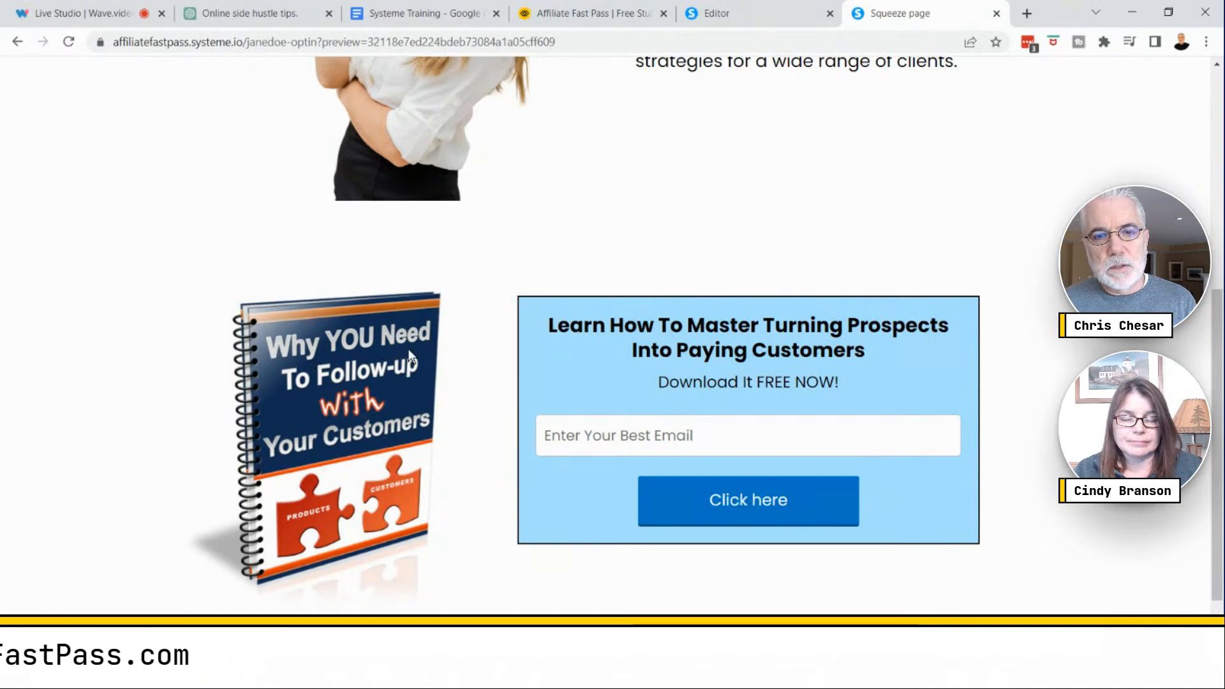
scroll(409, 355, "up", 3)
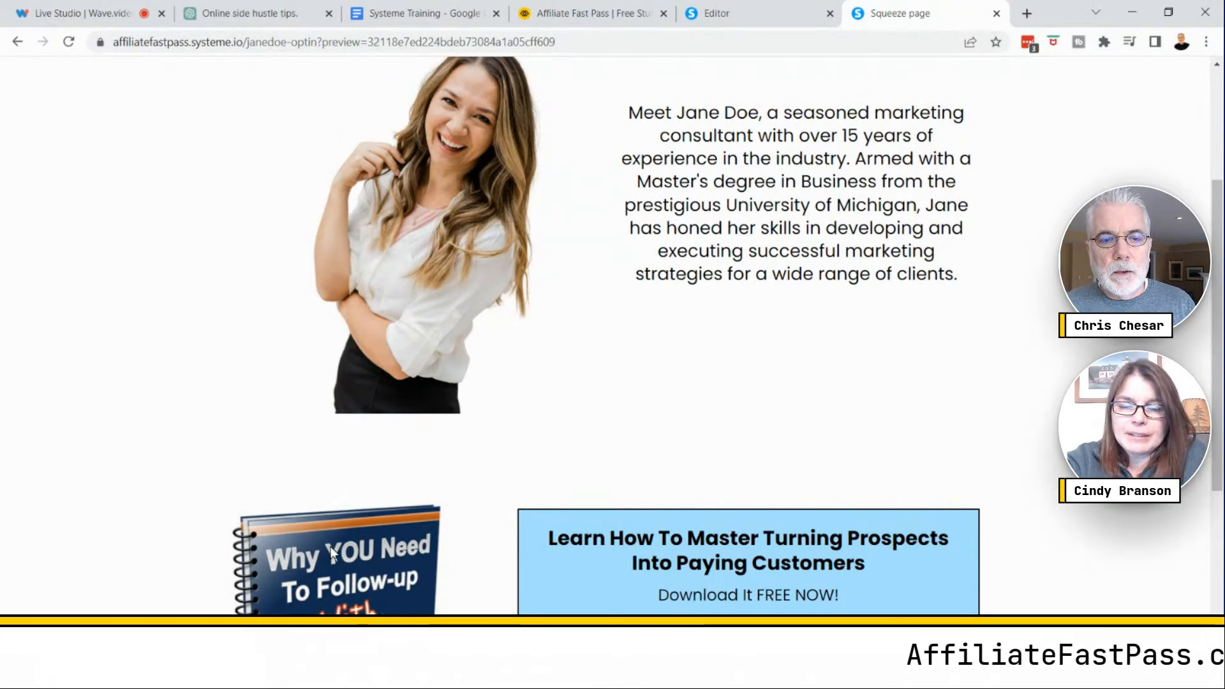
scroll(714, 247, "up", 3)
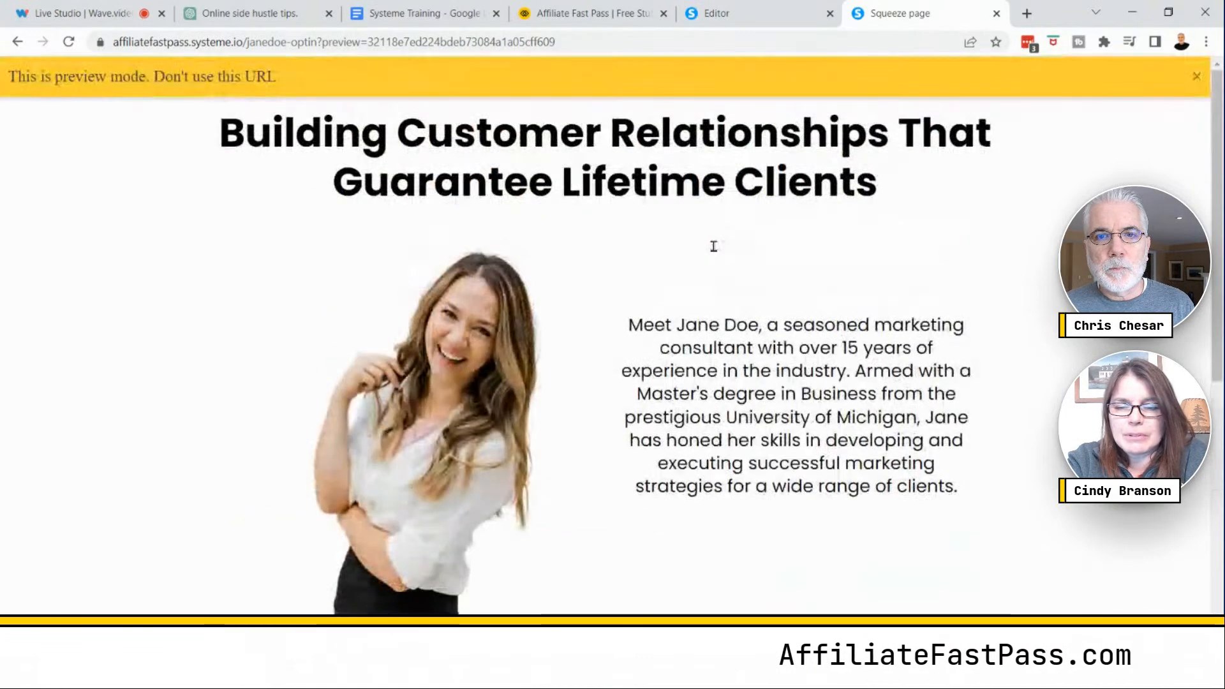
left_click(746, 19)
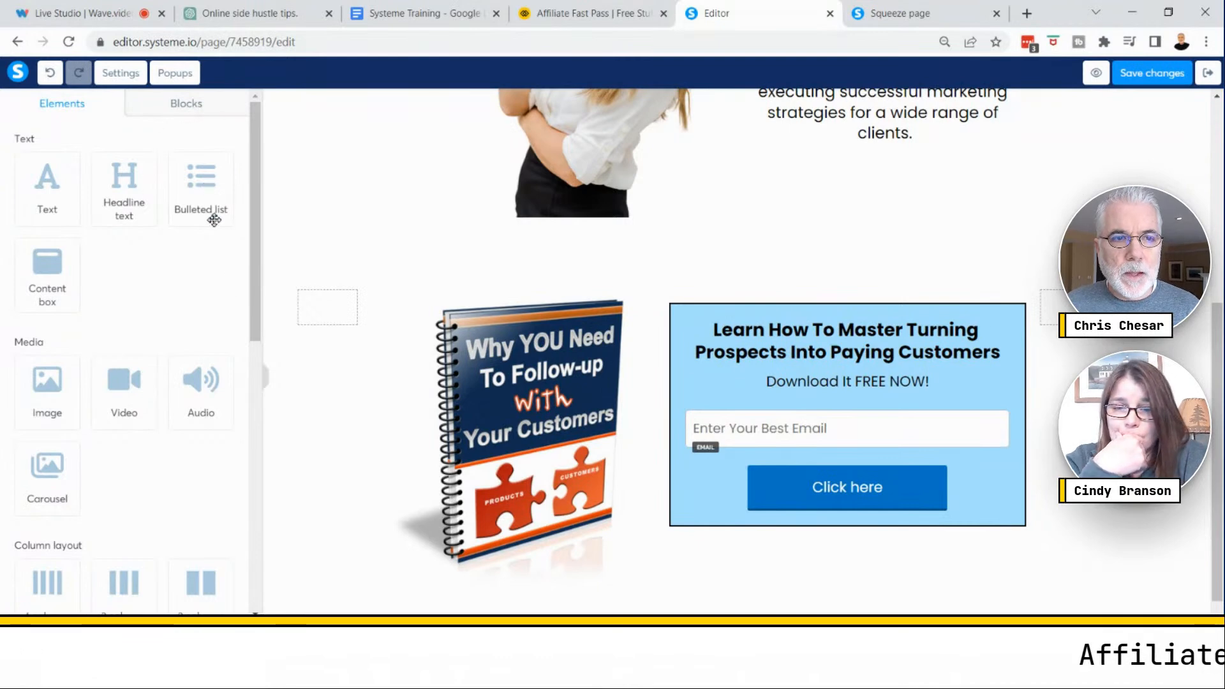
- Add a Bulleted list element below the subheading inside the opt-in content box
left_click_drag(200, 191, 848, 389)
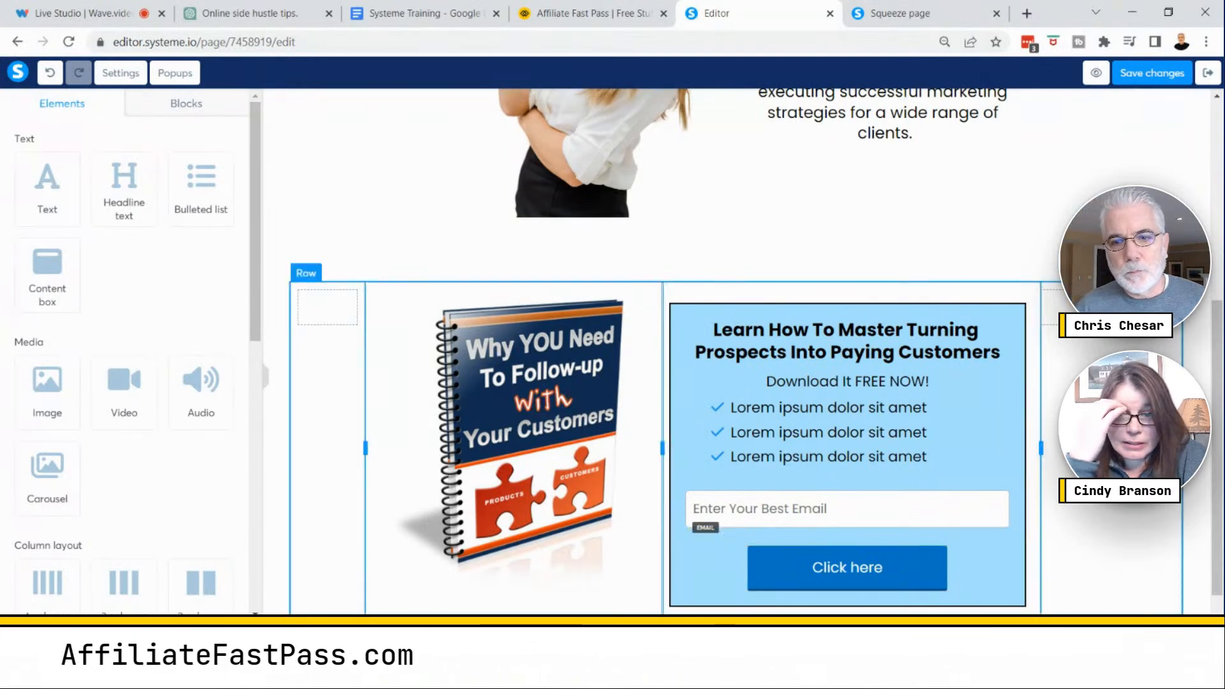
- Make the "Download It FREE NOW!" subheading bold and set its font size to 37
double_click(867, 383)
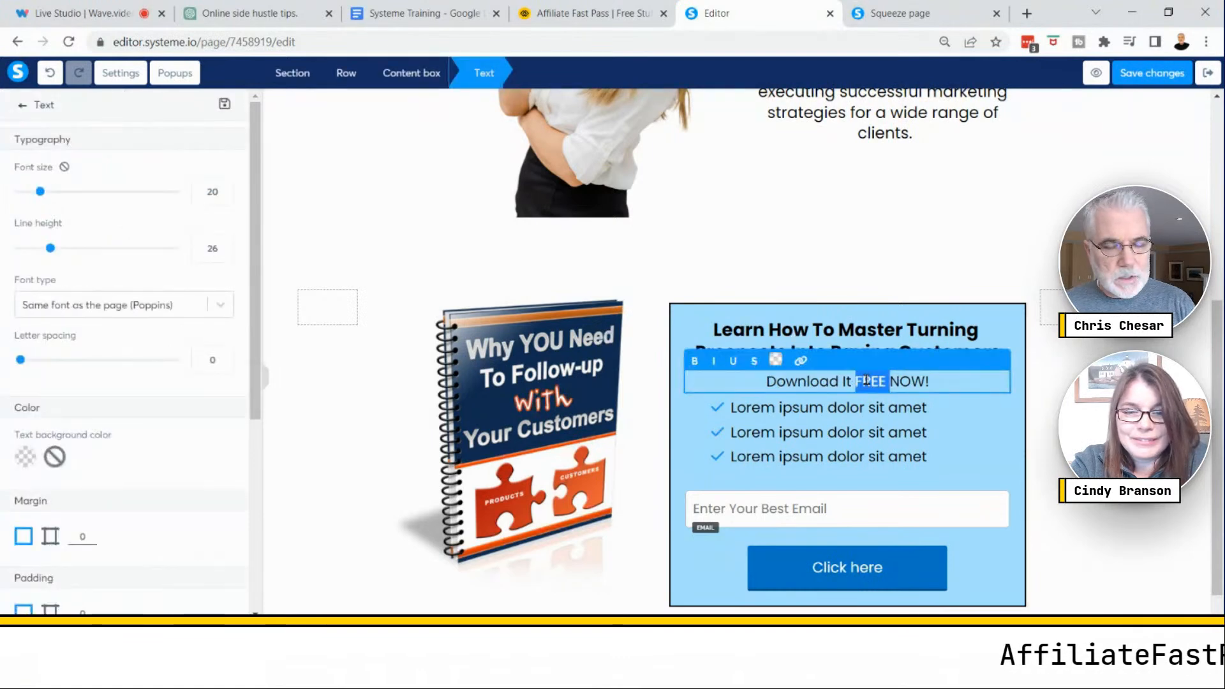
triple_click(867, 381)
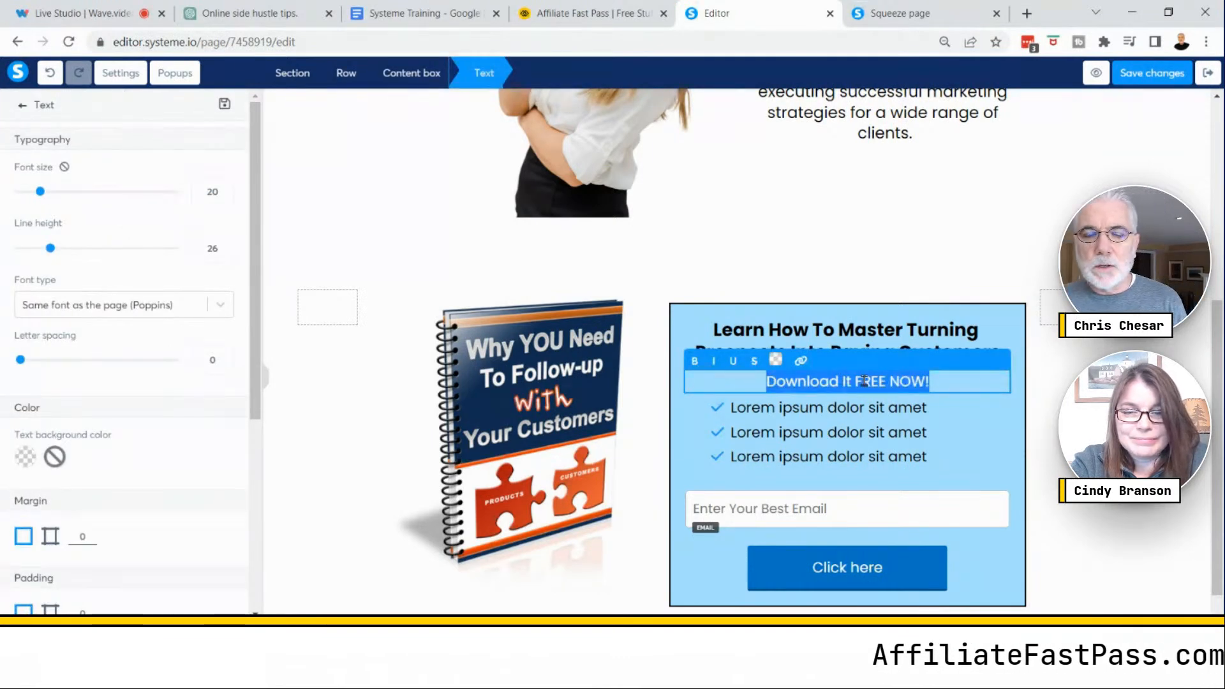
left_click(695, 361)
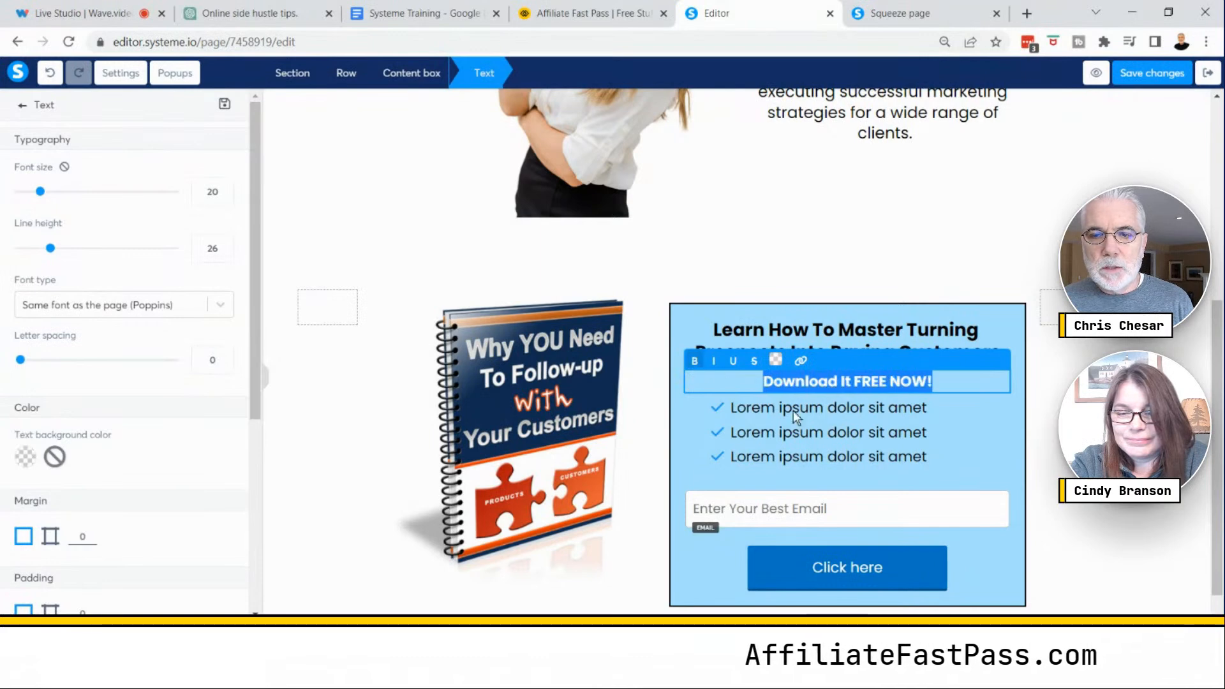
left_click(960, 382)
left_click_drag(40, 192, 69, 192)
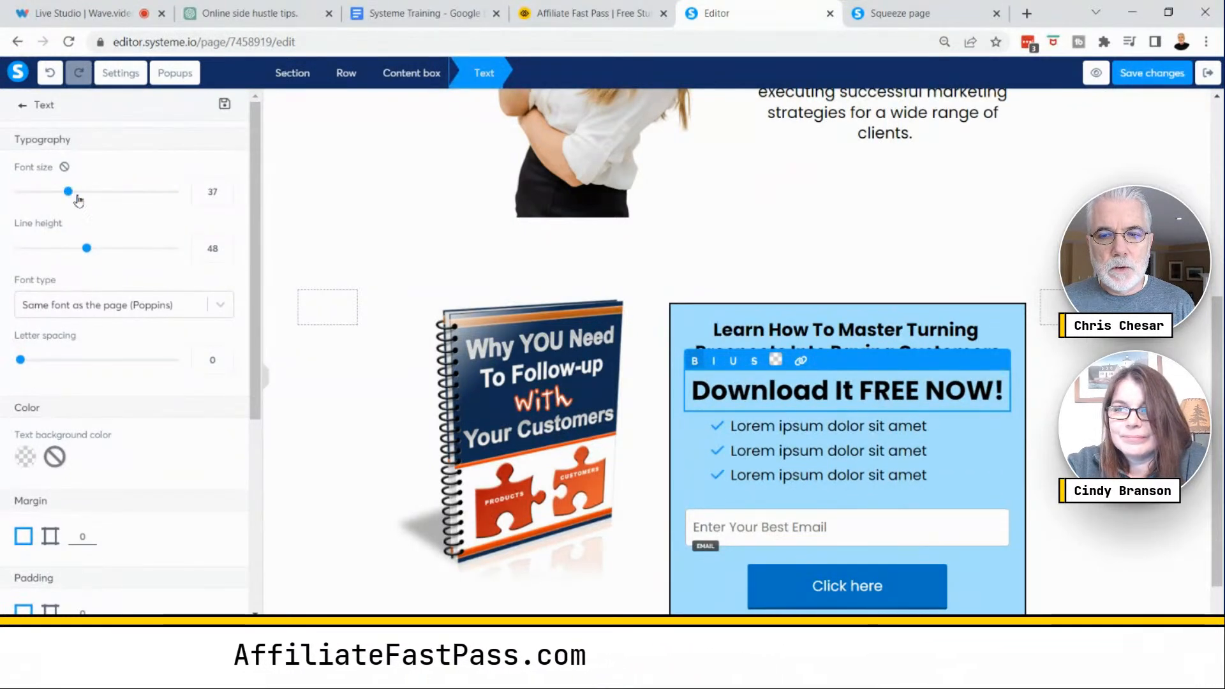
- Color the word "FREE" in the subheading red
left_click_drag(920, 391, 862, 387)
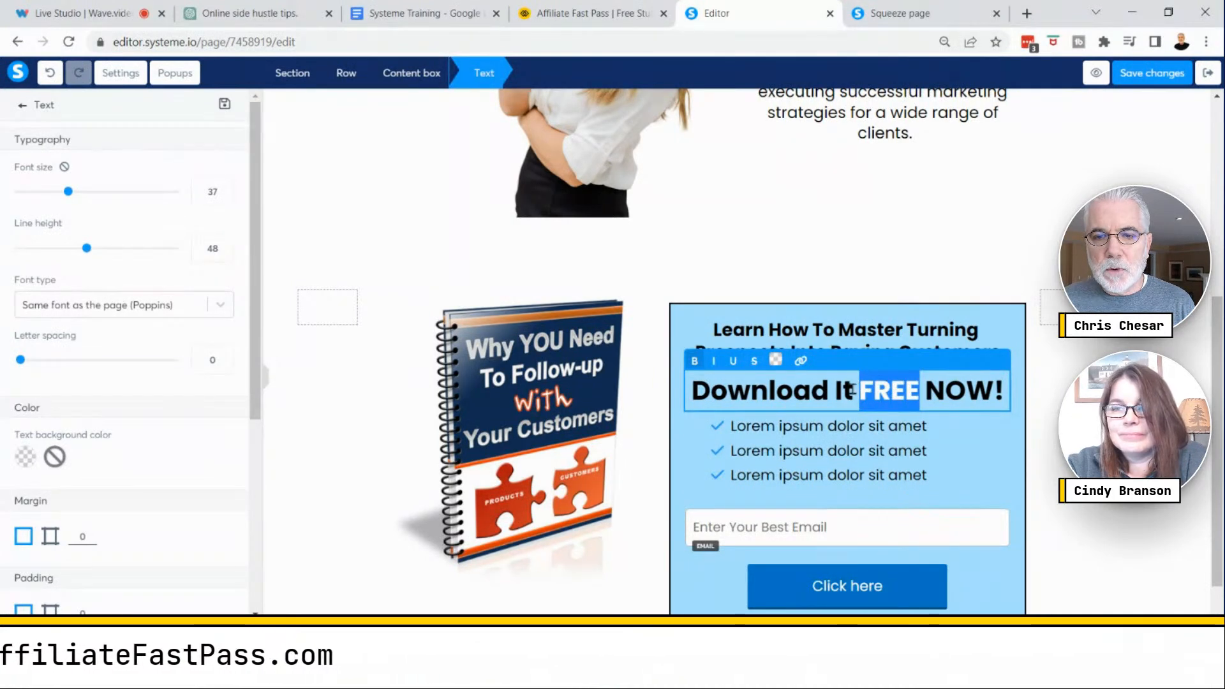
left_click(776, 361)
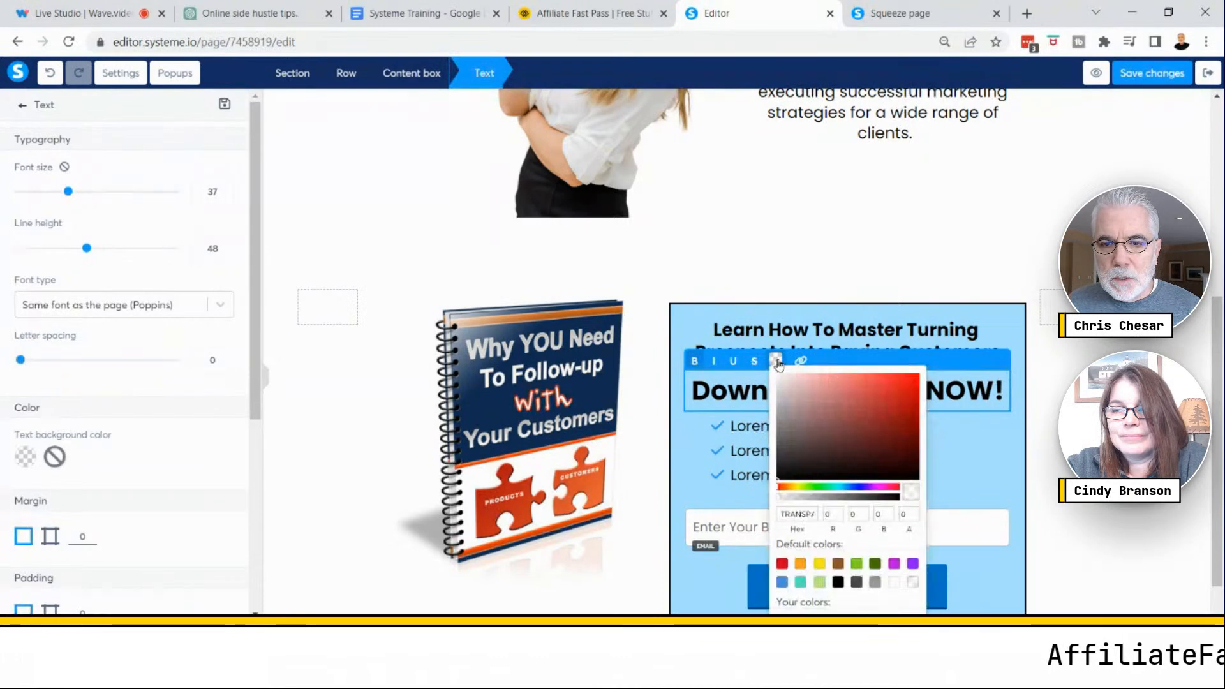
left_click(920, 381)
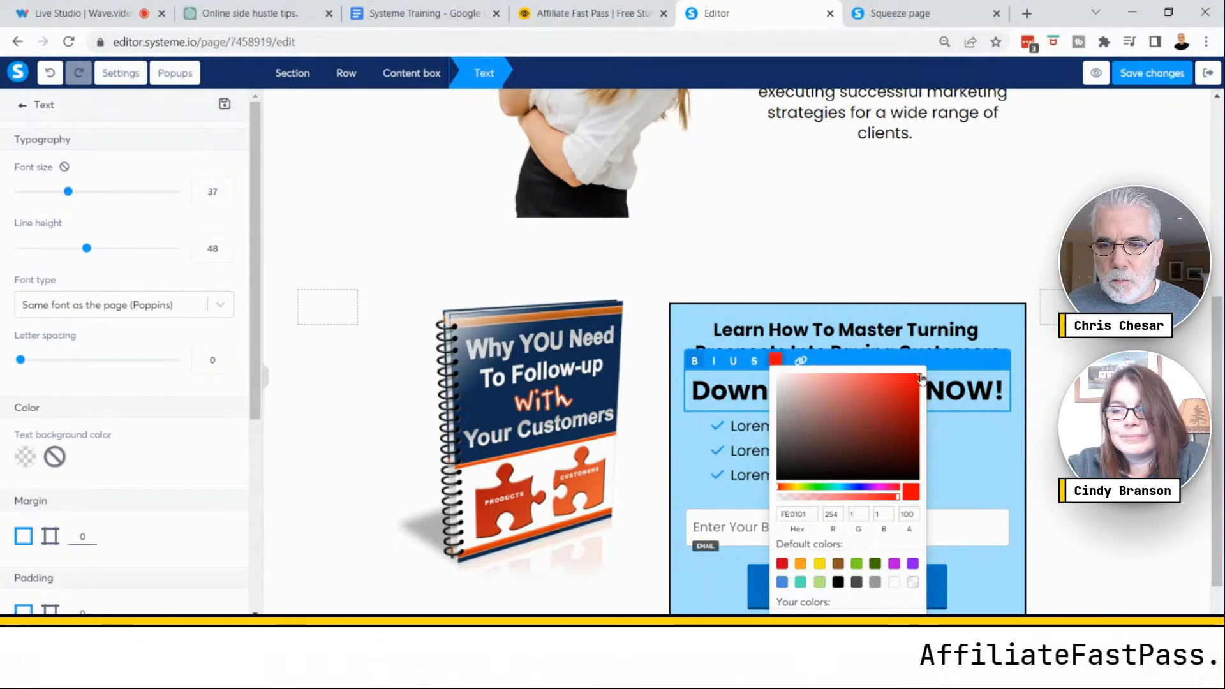
key("ctrl")
key("ctrl")
key("ctrl")
key("ctrl")
key("ctrl")
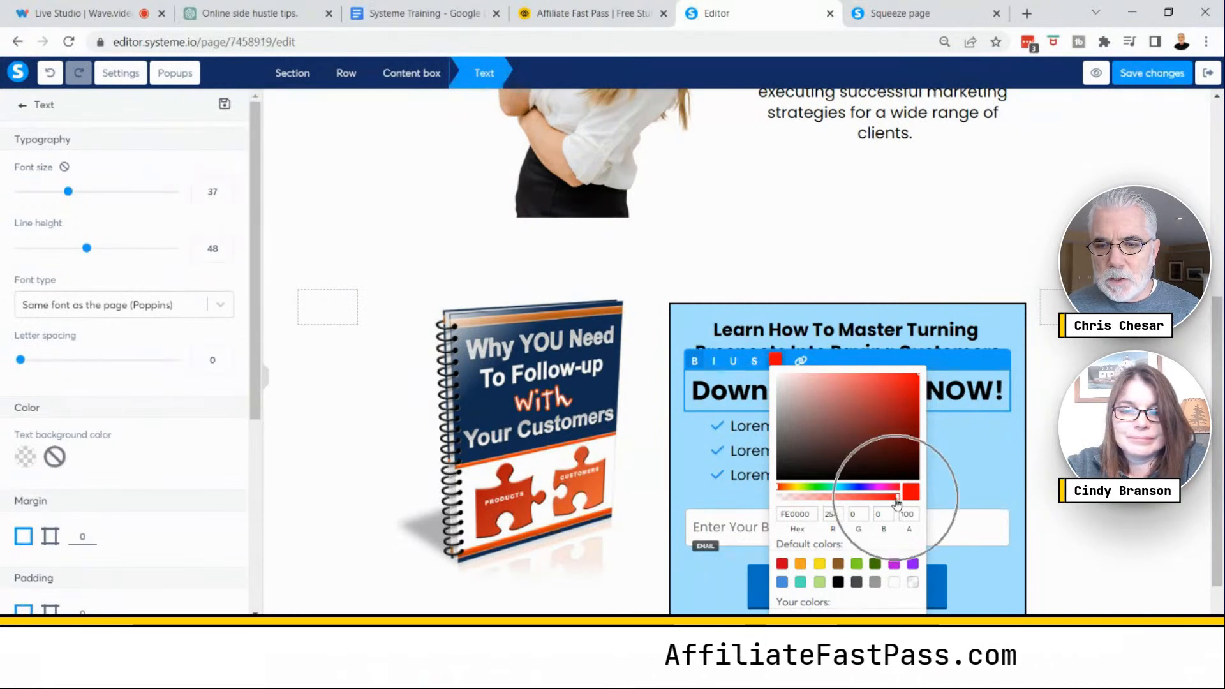
left_click(1056, 437)
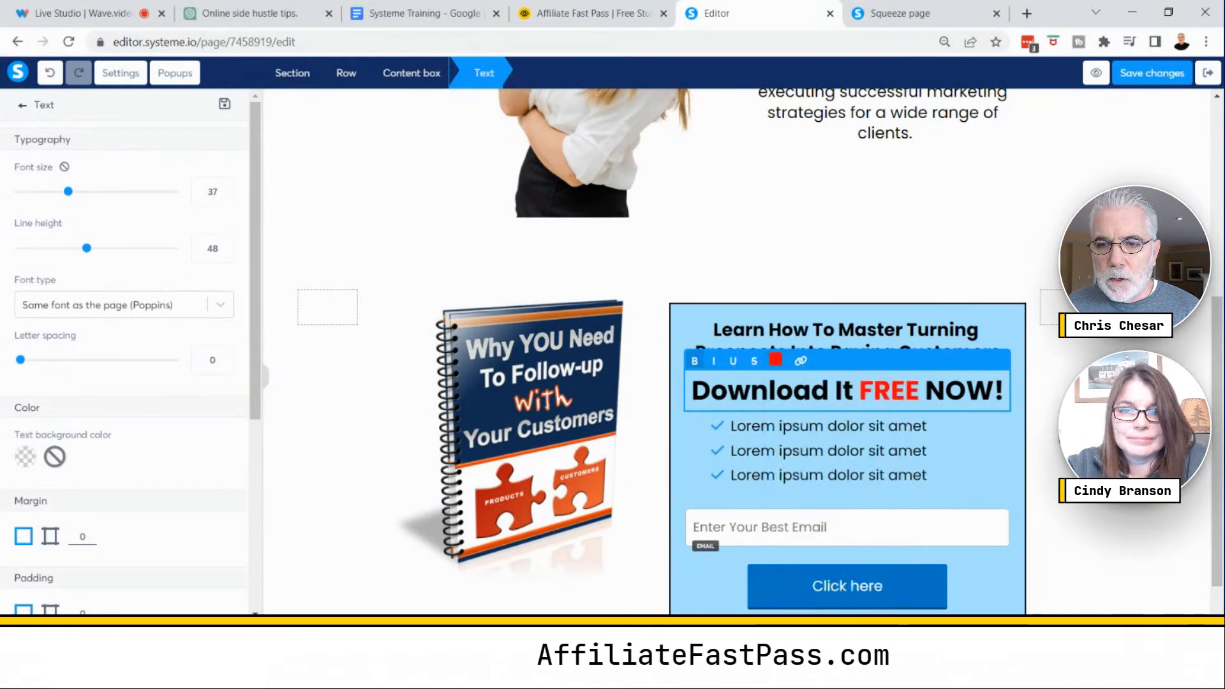
- Swap the bio text and photo so the text sits in the left column and the photo on the right, and save the changes
left_click(1053, 472)
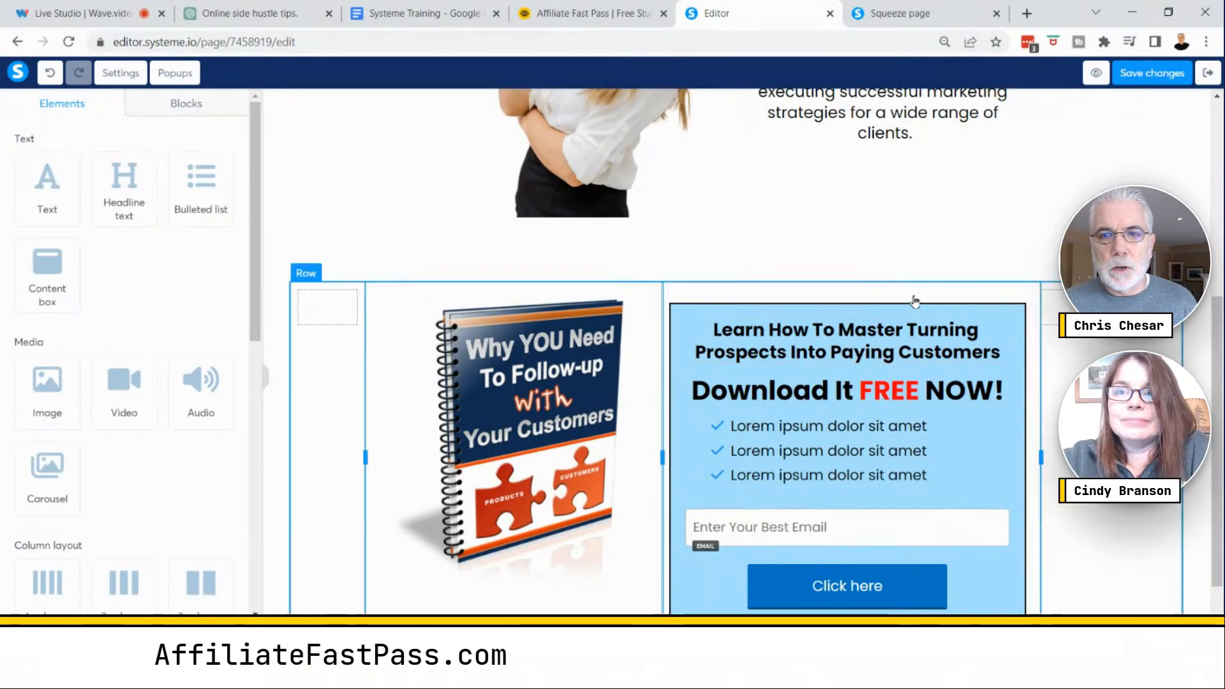
scroll(572, 256, "up", 3)
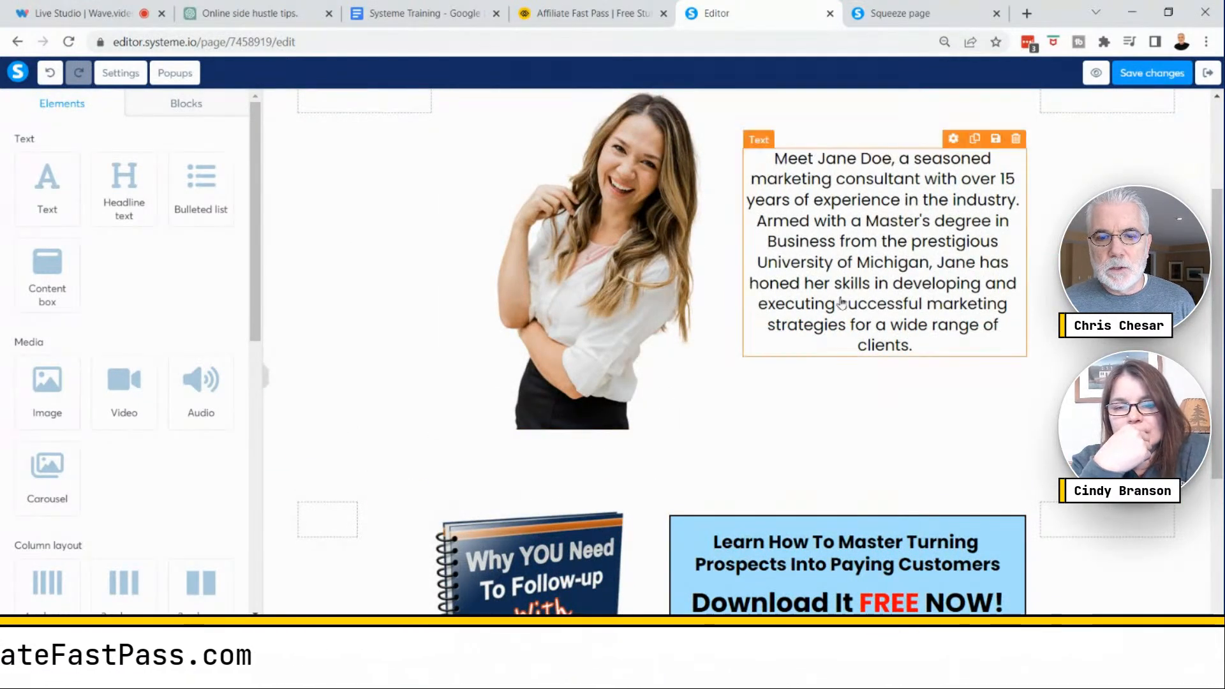
scroll(845, 382, "up", 2)
left_click_drag(582, 385, 881, 342)
scroll(910, 405, "down", 3)
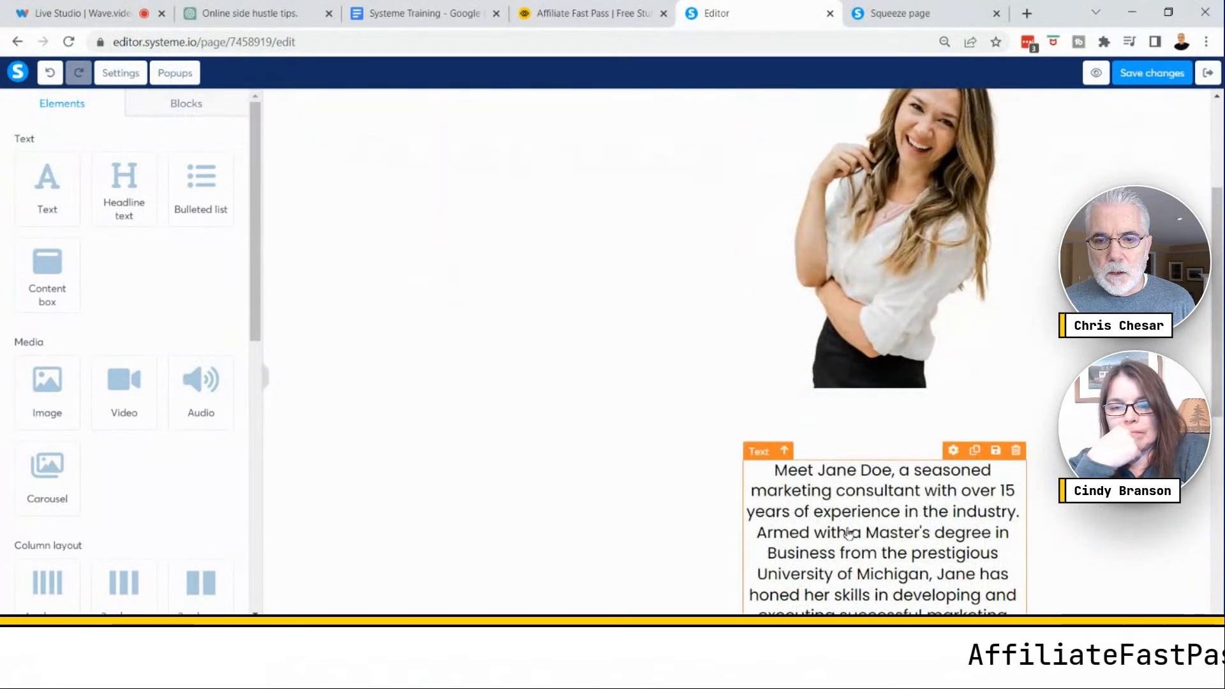
mouse_move(849, 533)
left_mouse_down()
mouse_move(599, 229)
mouse_move(590, 35)
mouse_move(706, 308)
mouse_move(858, 550)
left_mouse_up()
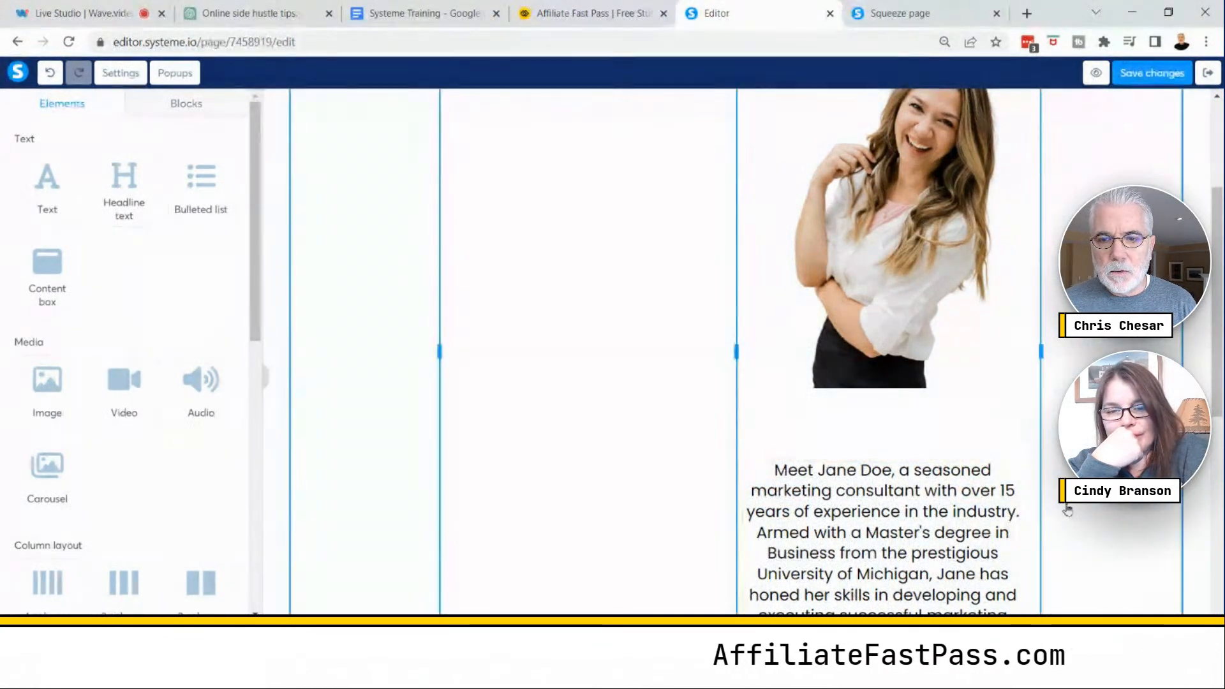
key("ctrl+minus")
key("ctrl+minus")
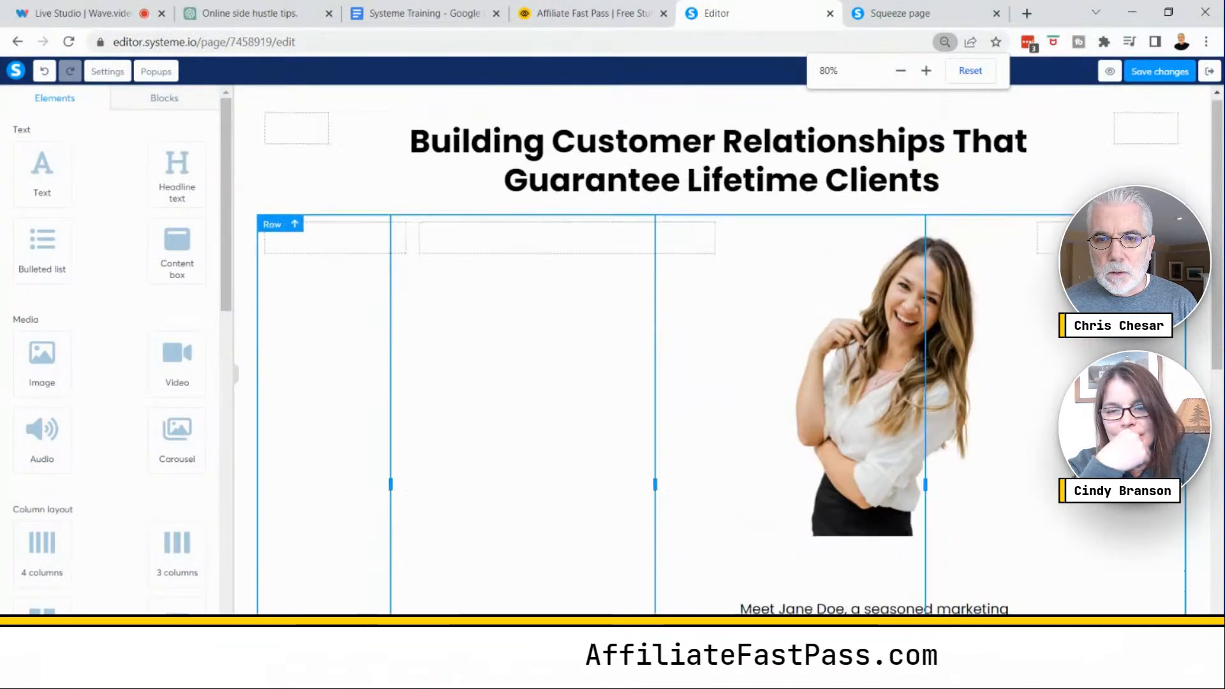
left_click_drag(860, 609, 561, 250)
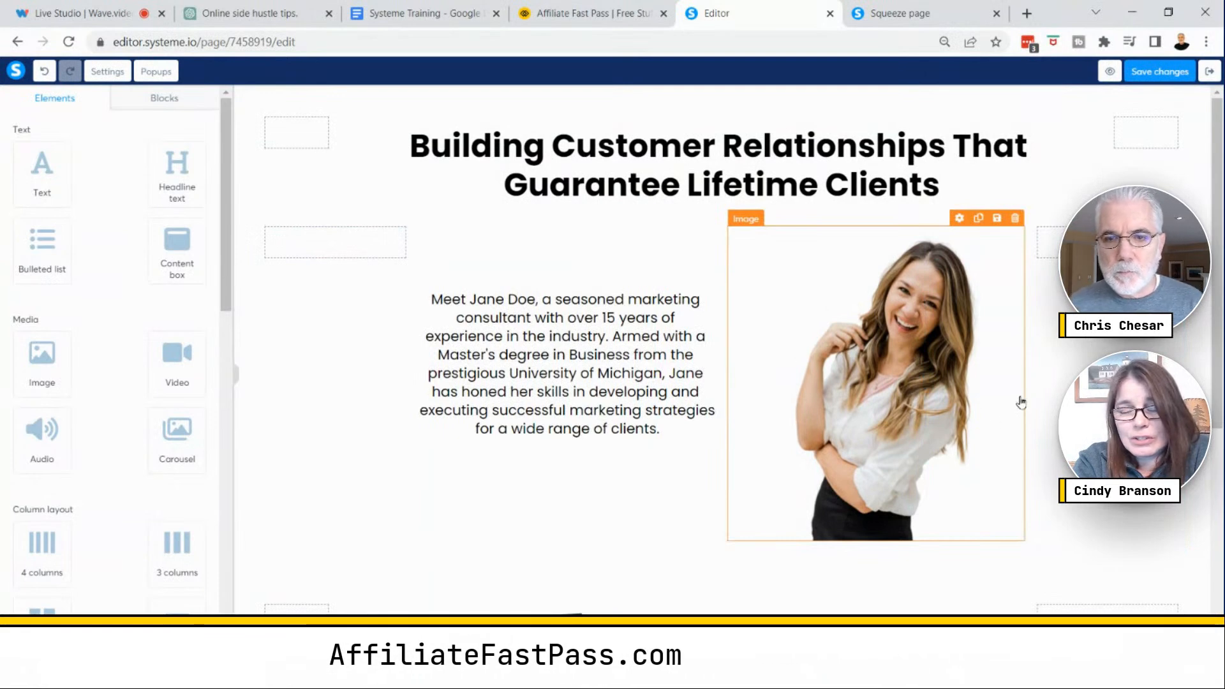
left_click(1154, 71)
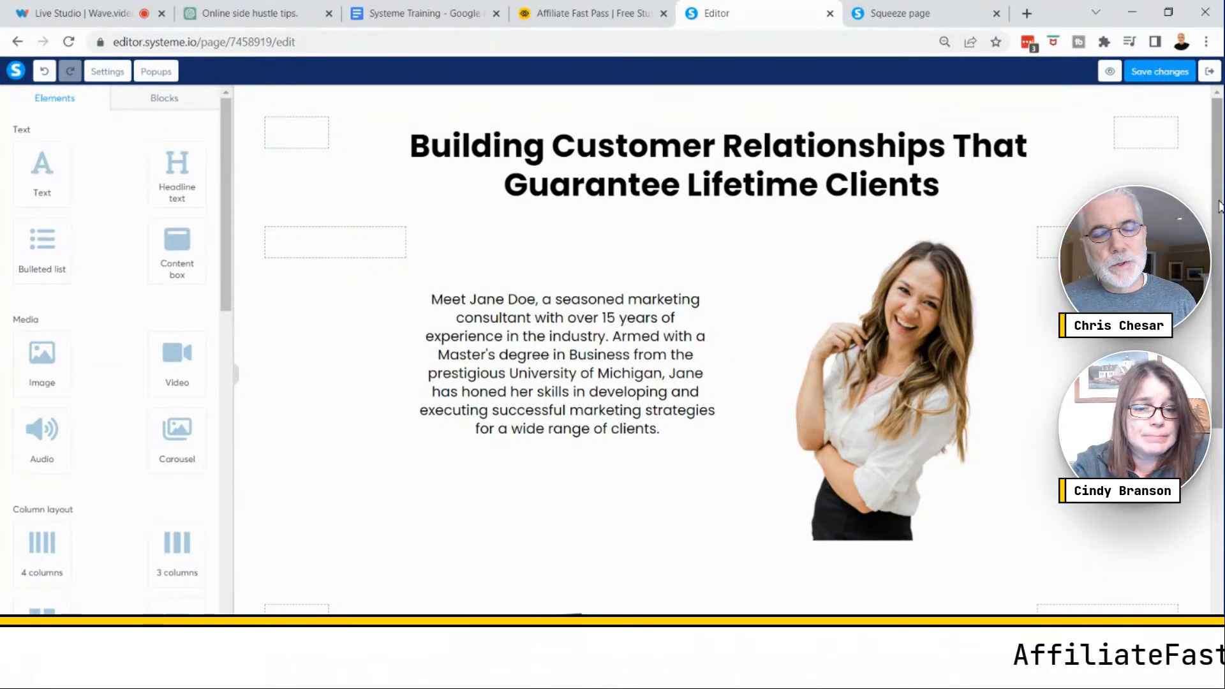
- Preview the squeeze page and scroll through the new layout before returning to the editor
left_click(927, 323)
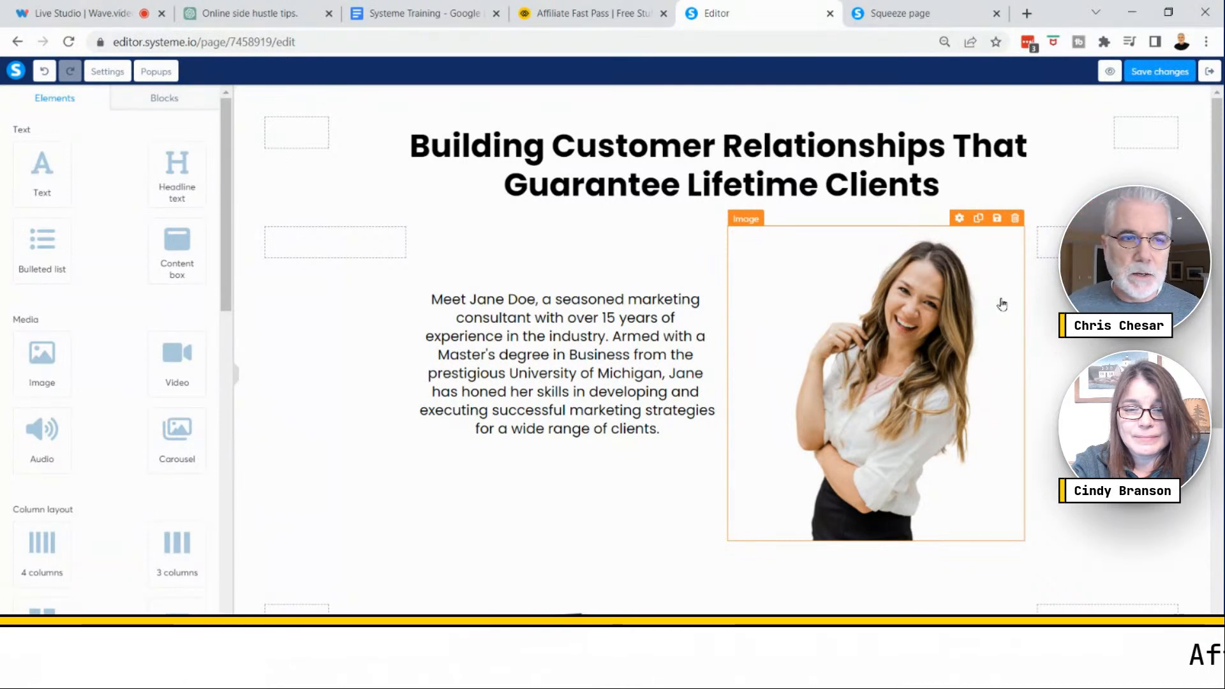
scroll(1147, 109, "down", 3)
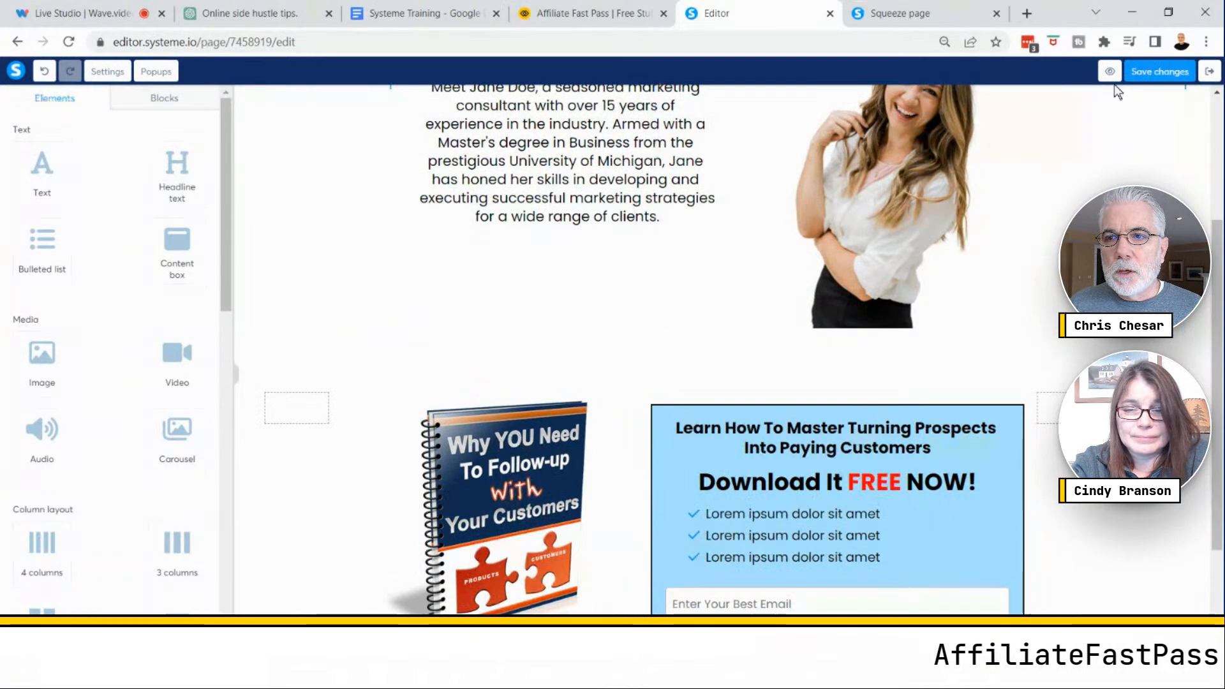
left_click(1110, 71)
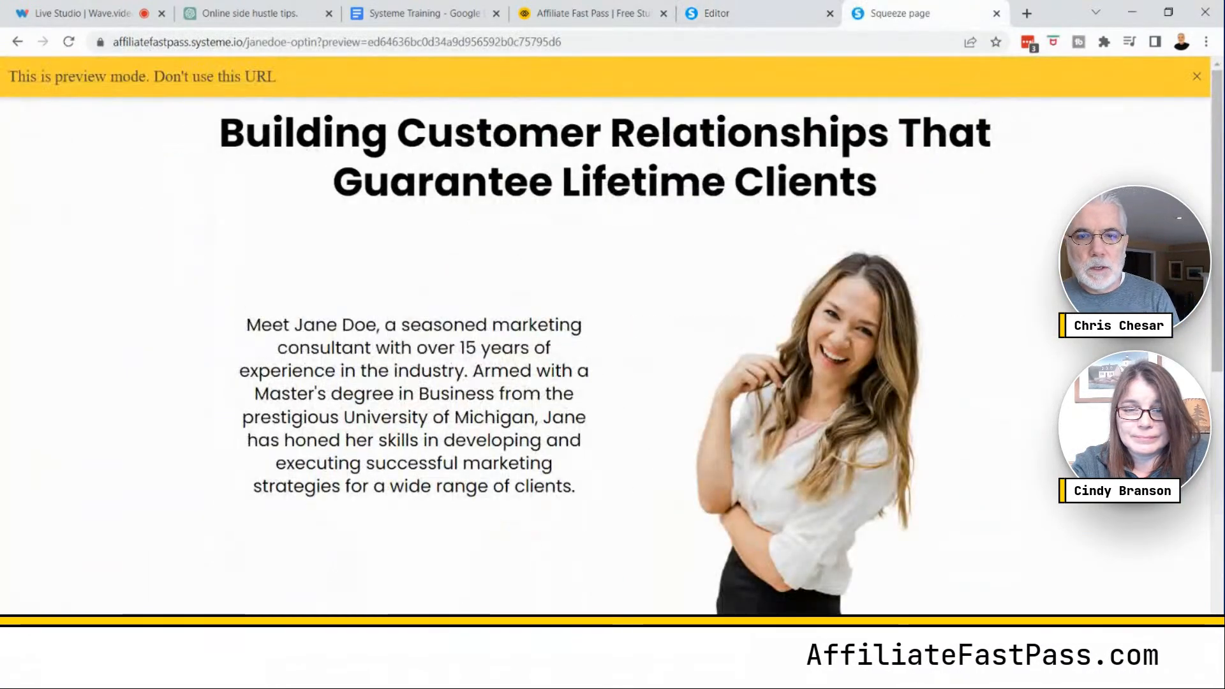
scroll(613, 335, "down", 3)
scroll(612, 335, "down", 3)
scroll(613, 335, "down", 2)
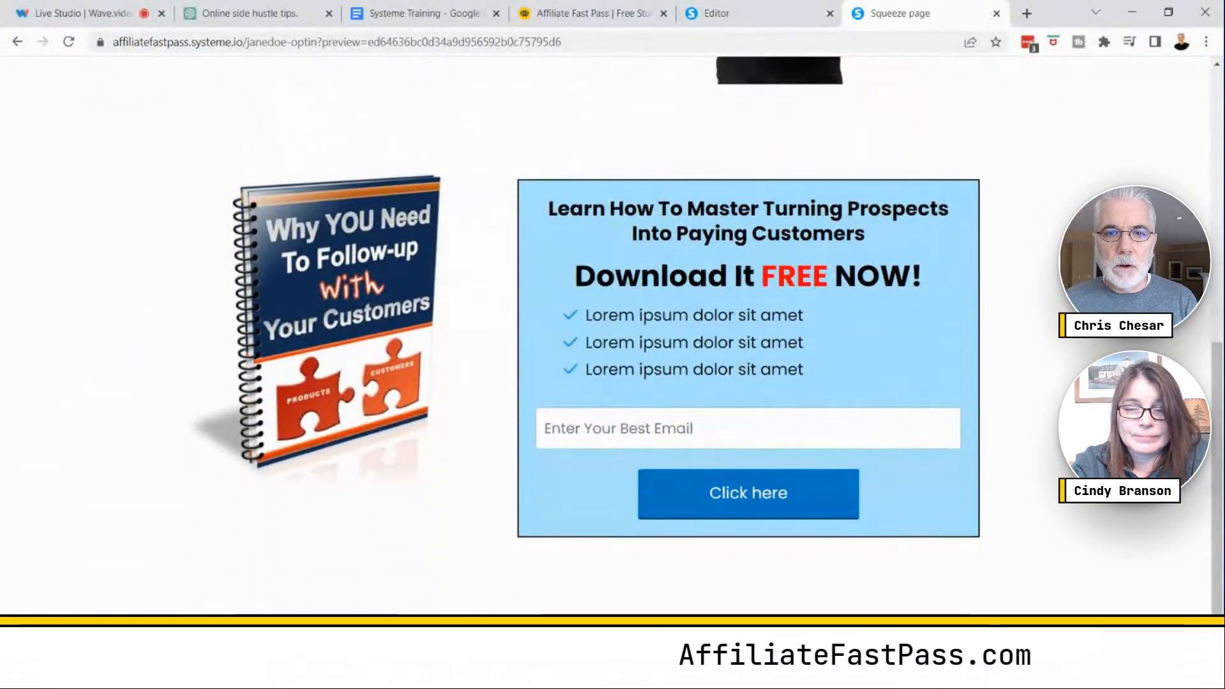
scroll(612, 335, "up", 3)
scroll(1001, 295, "up", 3)
scroll(1001, 295, "up", 2)
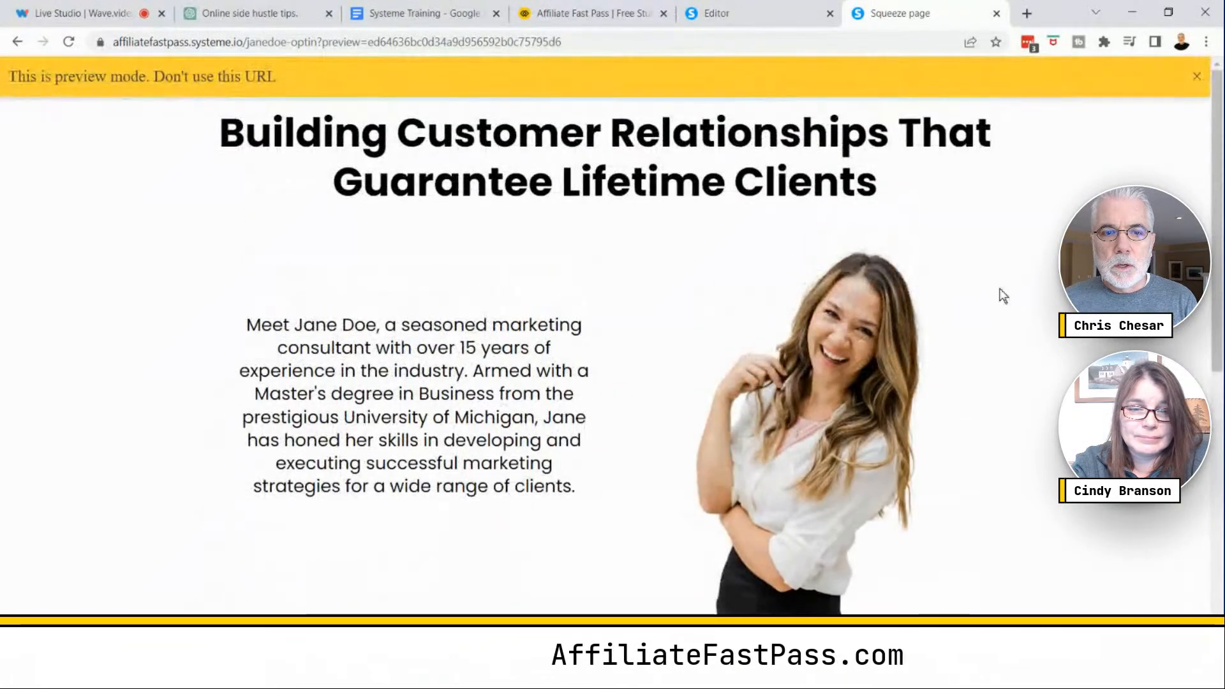
left_click(747, 11)
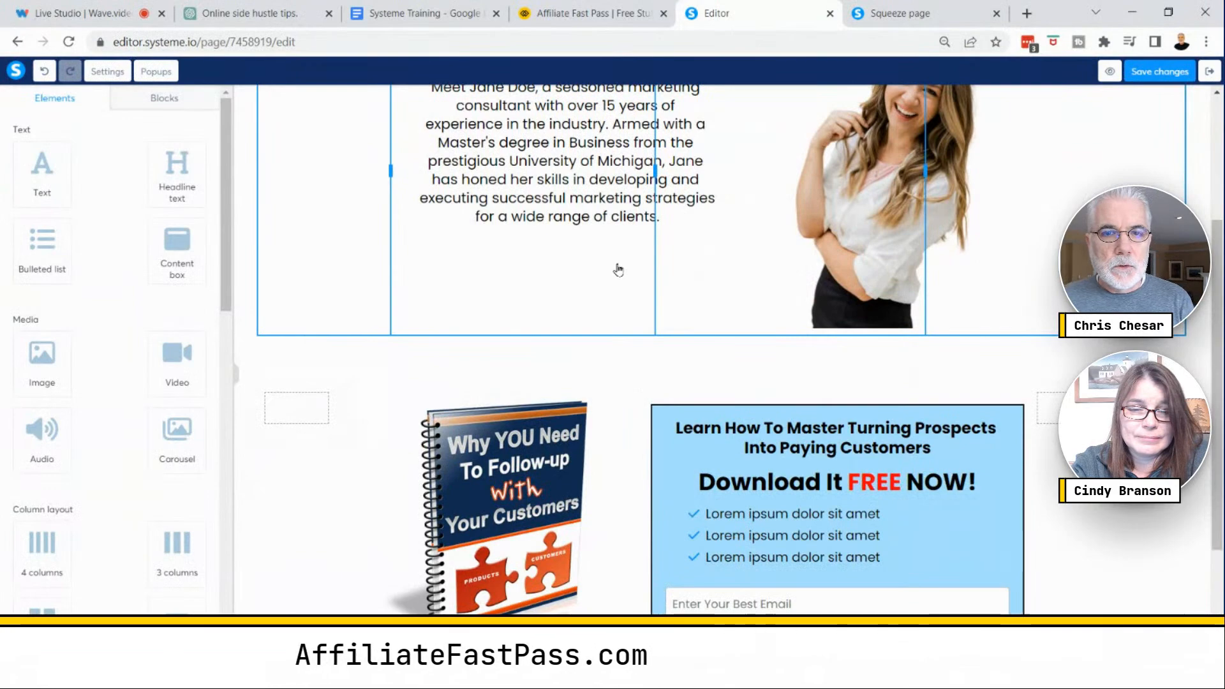
- Reset the browser zoom and add an Image element below the bio text
scroll(615, 269, "up", 3)
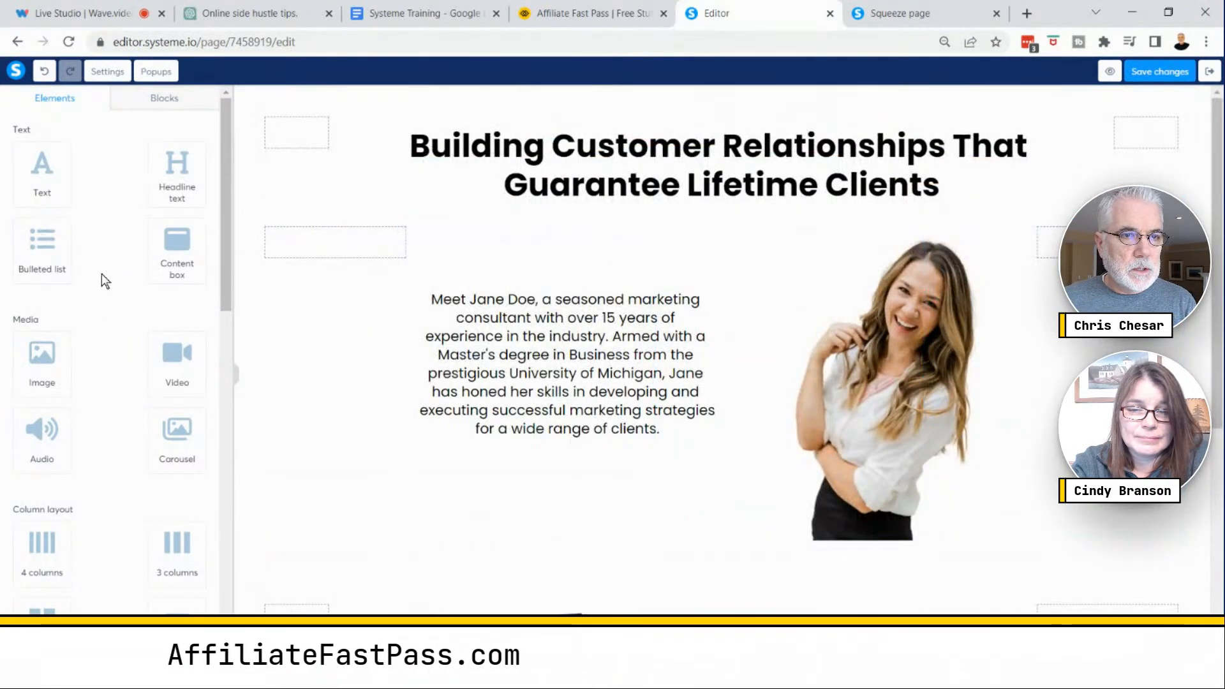
left_click(1206, 41)
left_click(1169, 189)
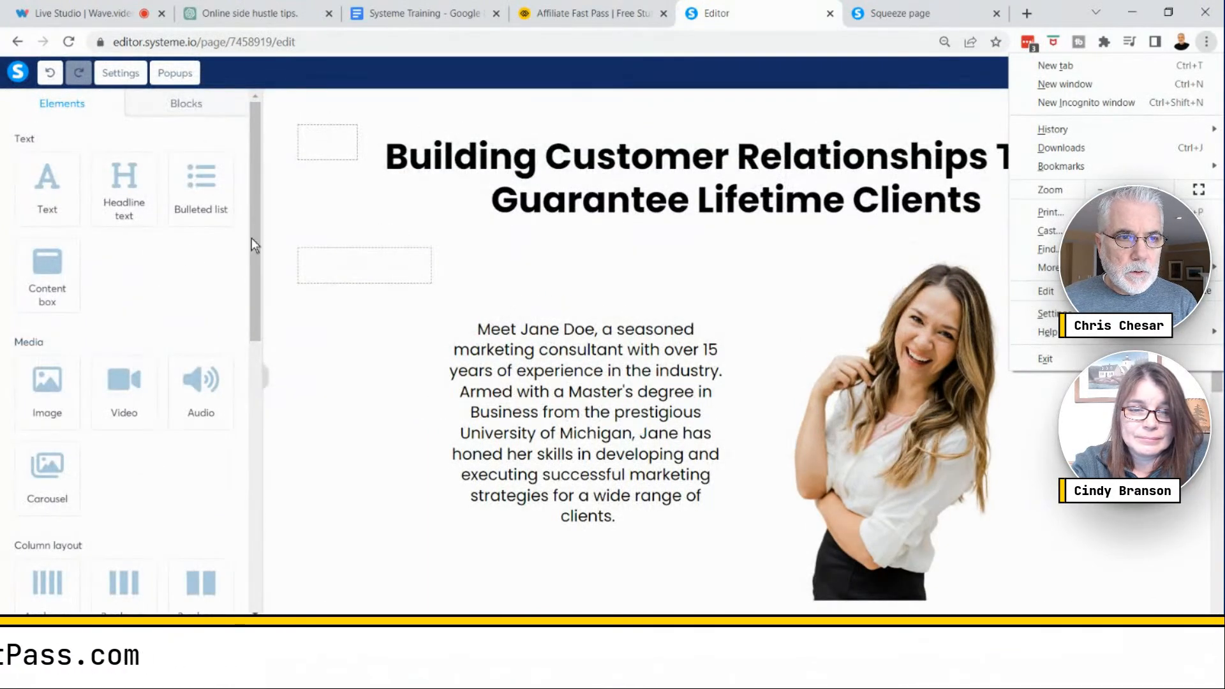
left_click(46, 383)
left_click_drag(51, 389, 595, 525)
scroll(683, 491, "down", 7)
scroll(682, 495, "up", 3)
left_click(580, 425)
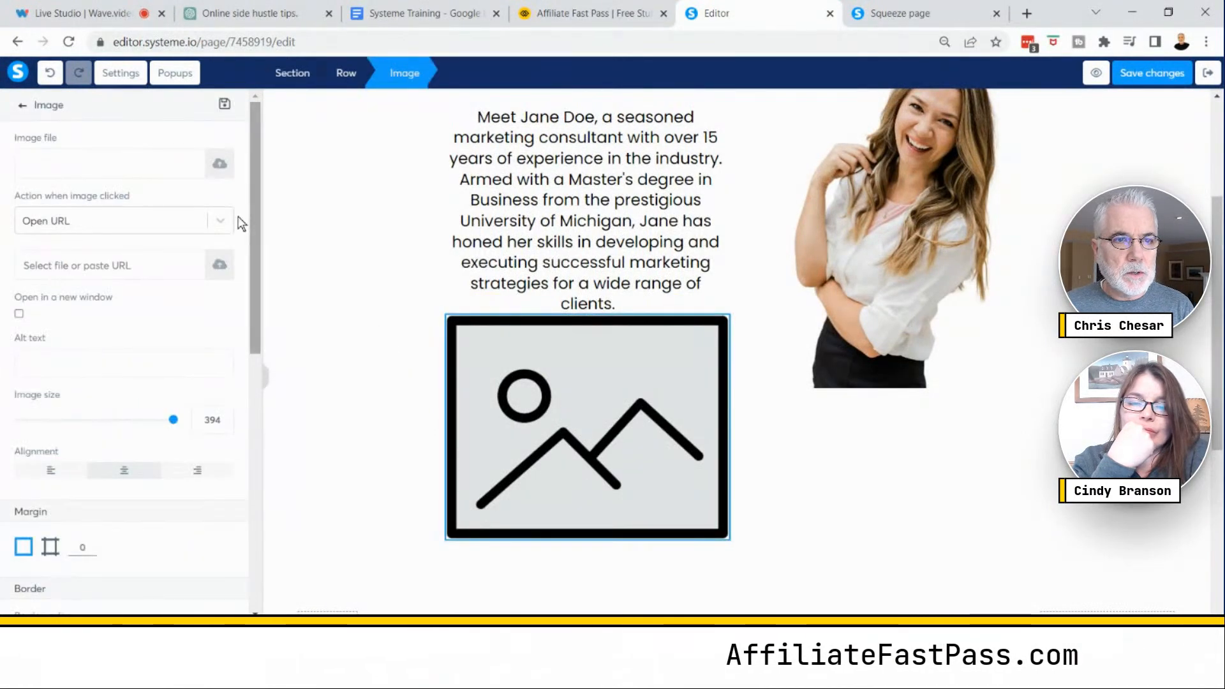
- Insert the red arrow image DietQuizBackground7001000px1.png from your uploaded images into the new Image element
left_click(220, 164)
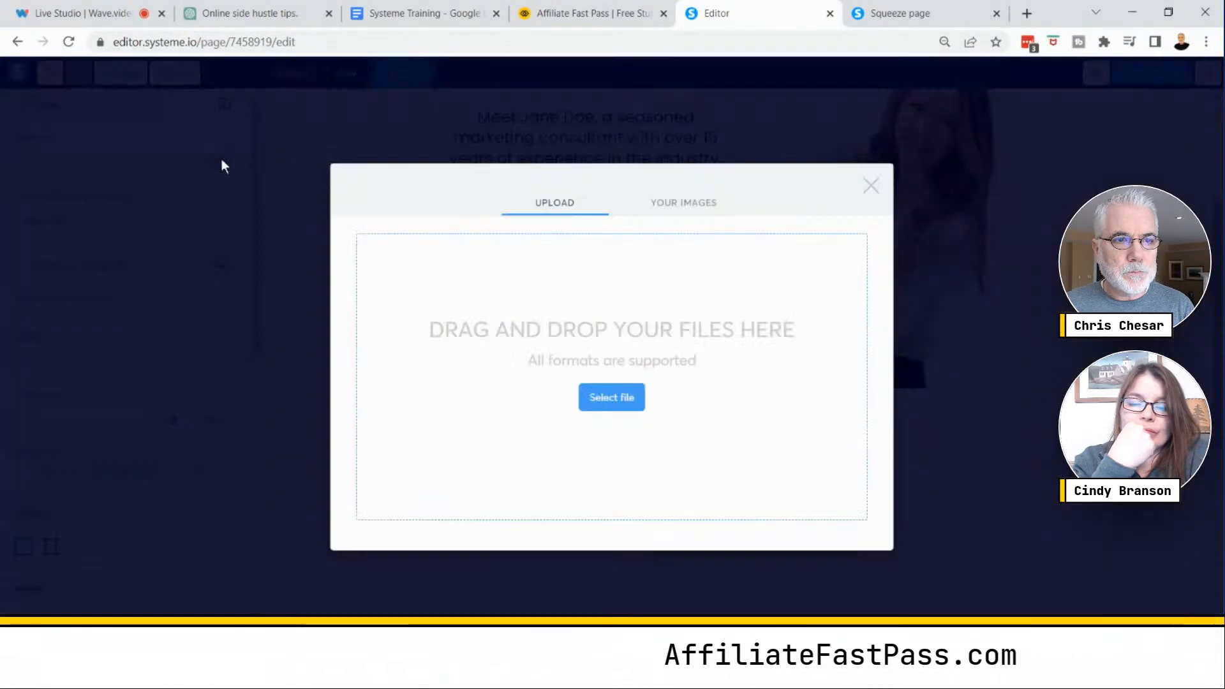
left_click(695, 202)
left_click_drag(644, 311, 650, 416)
left_click(491, 377)
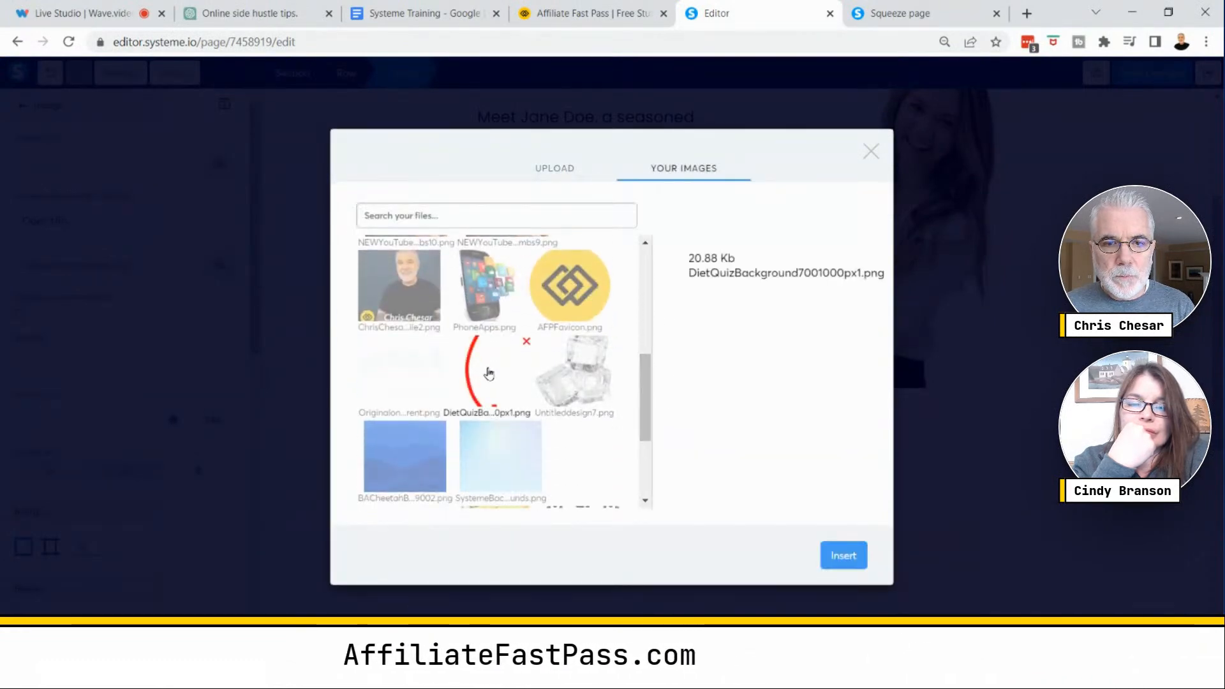
left_click(845, 572)
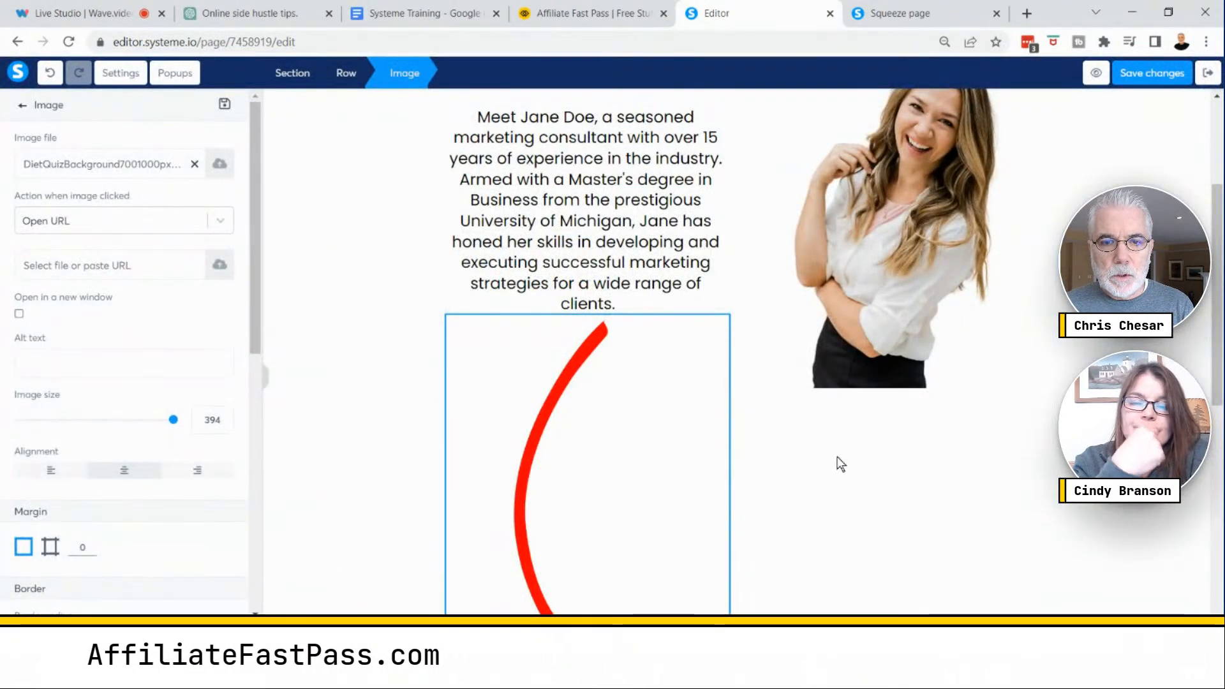
- Shrink the arrow image to a size of 160
left_click_drag(1216, 339, 1216, 389)
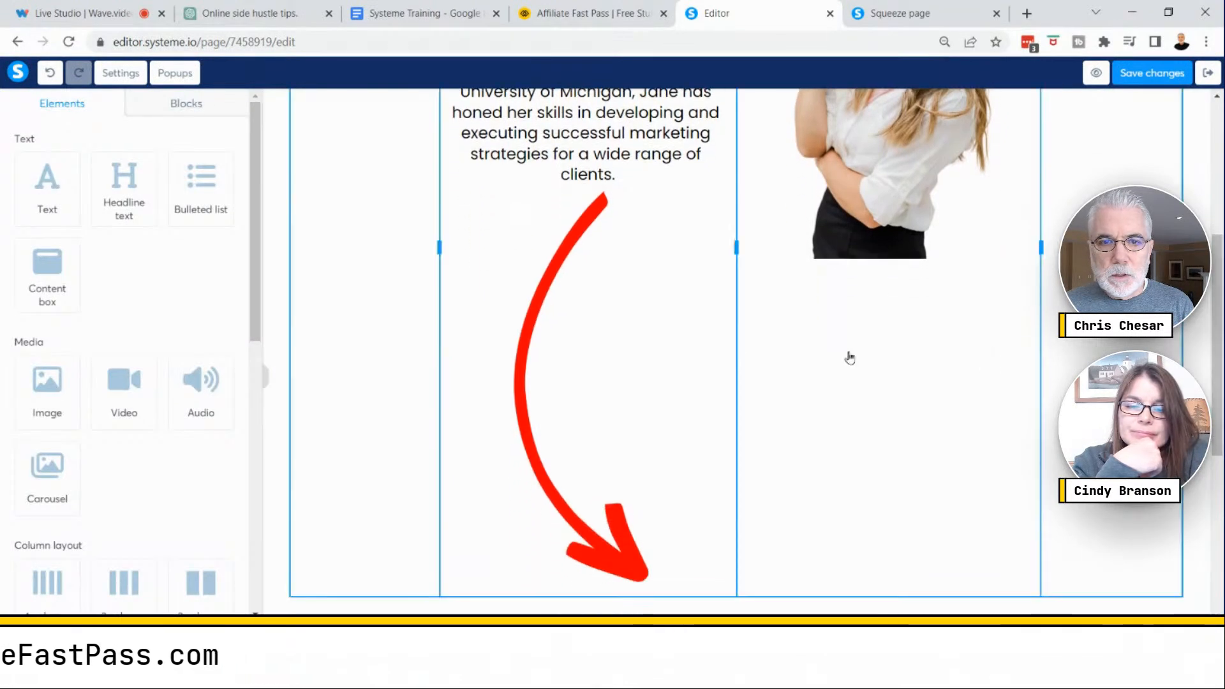
left_click(576, 374)
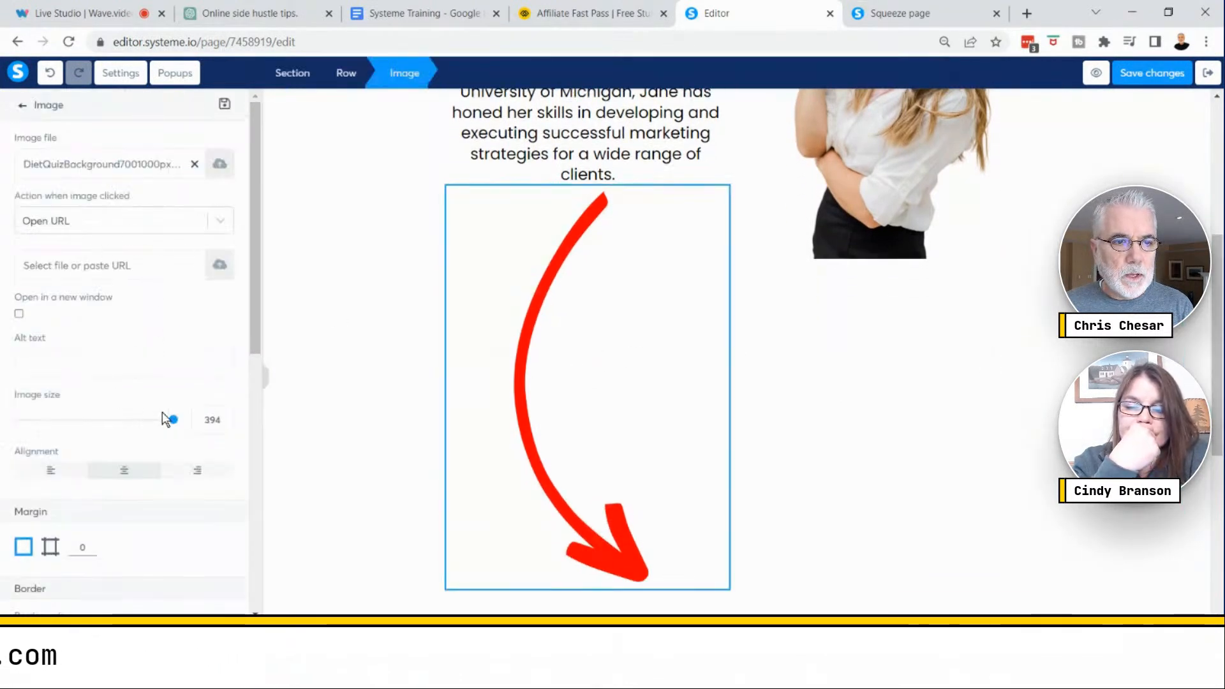
left_click_drag(173, 421, 84, 423)
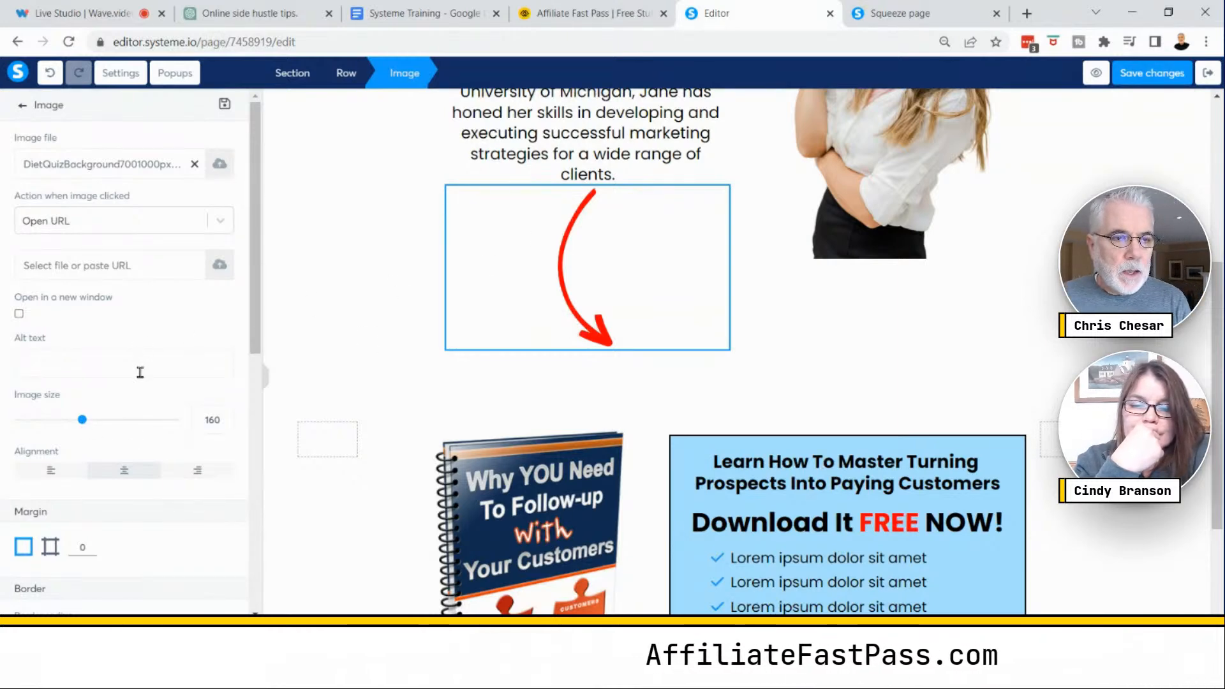
- Try left alignment and then center alignment for the arrow image
left_click(55, 473)
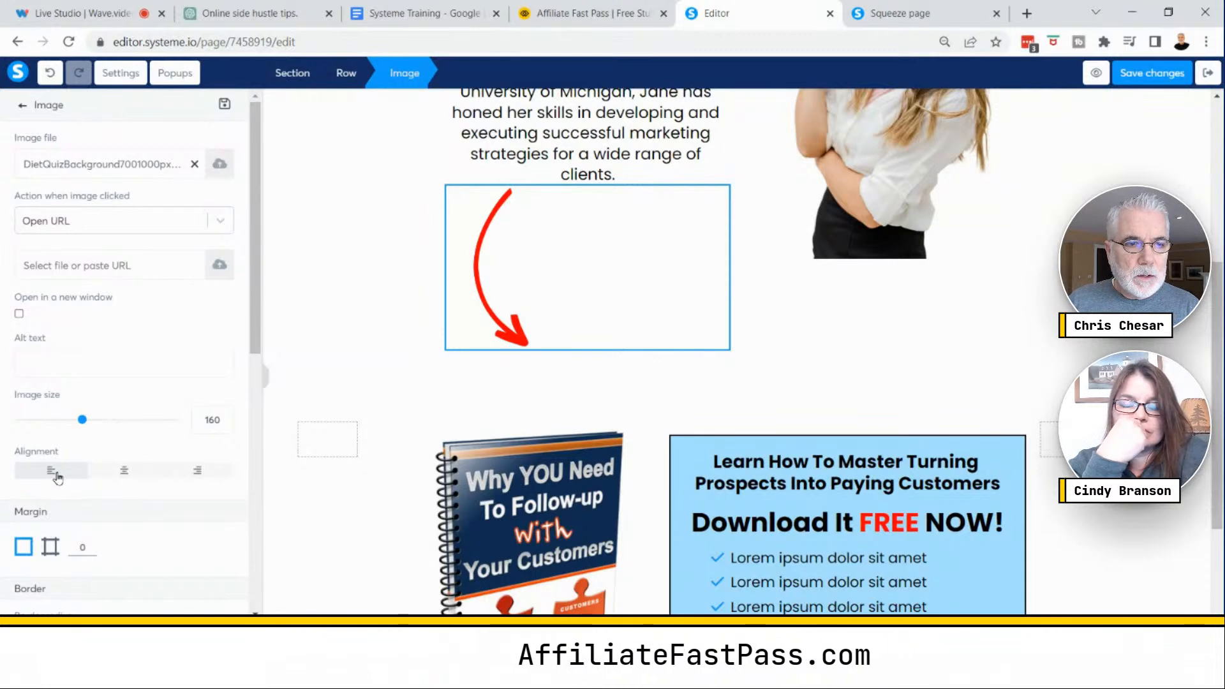
key("ctrl")
key("ctrl")
key("ctrl")
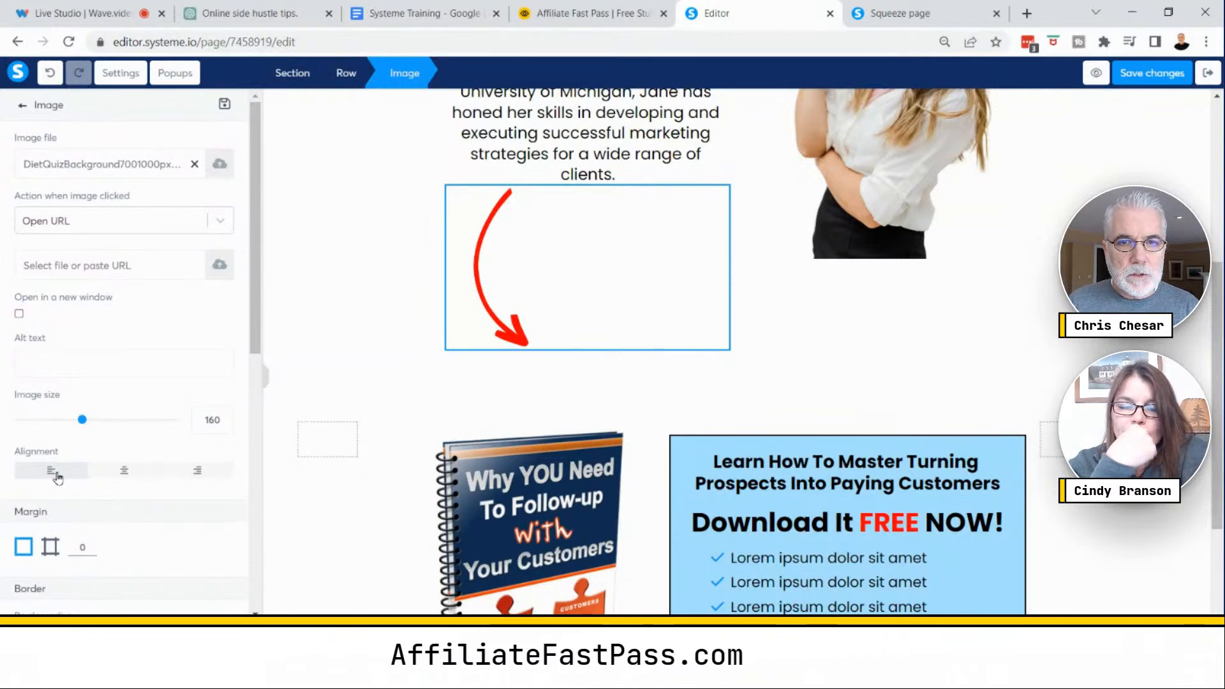
left_click(124, 470)
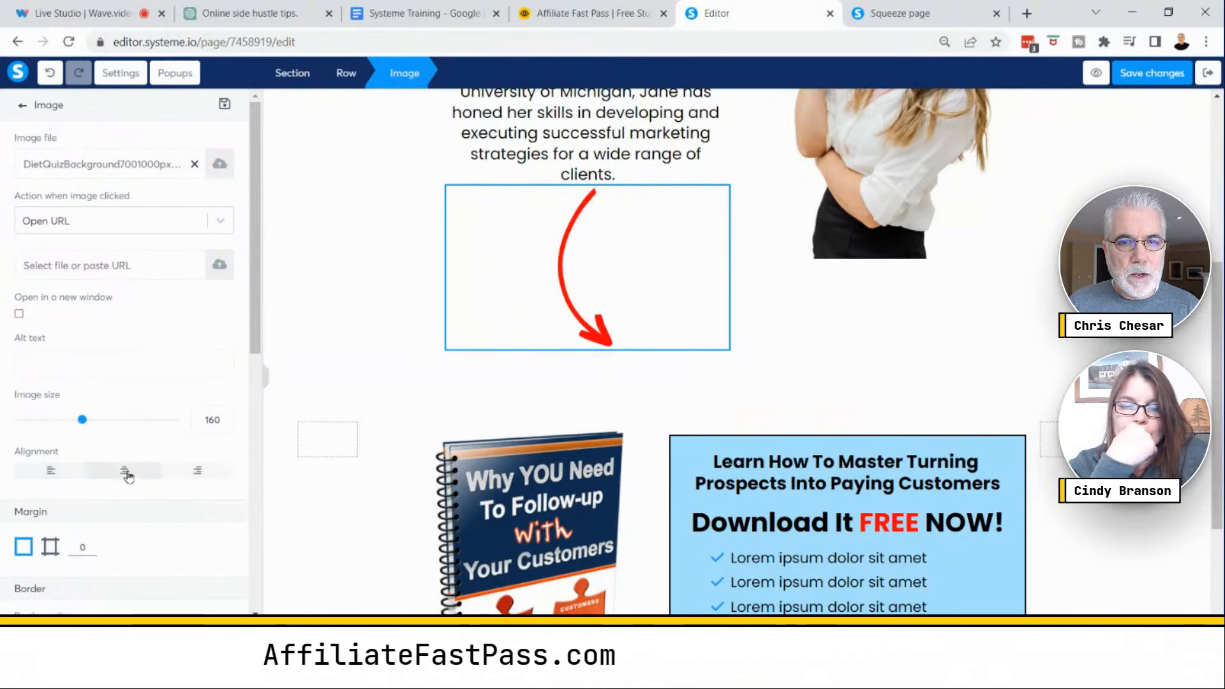
- Try a -30 margin on one side of the arrow image and clear it back to 0
scroll(166, 465, "down", 3)
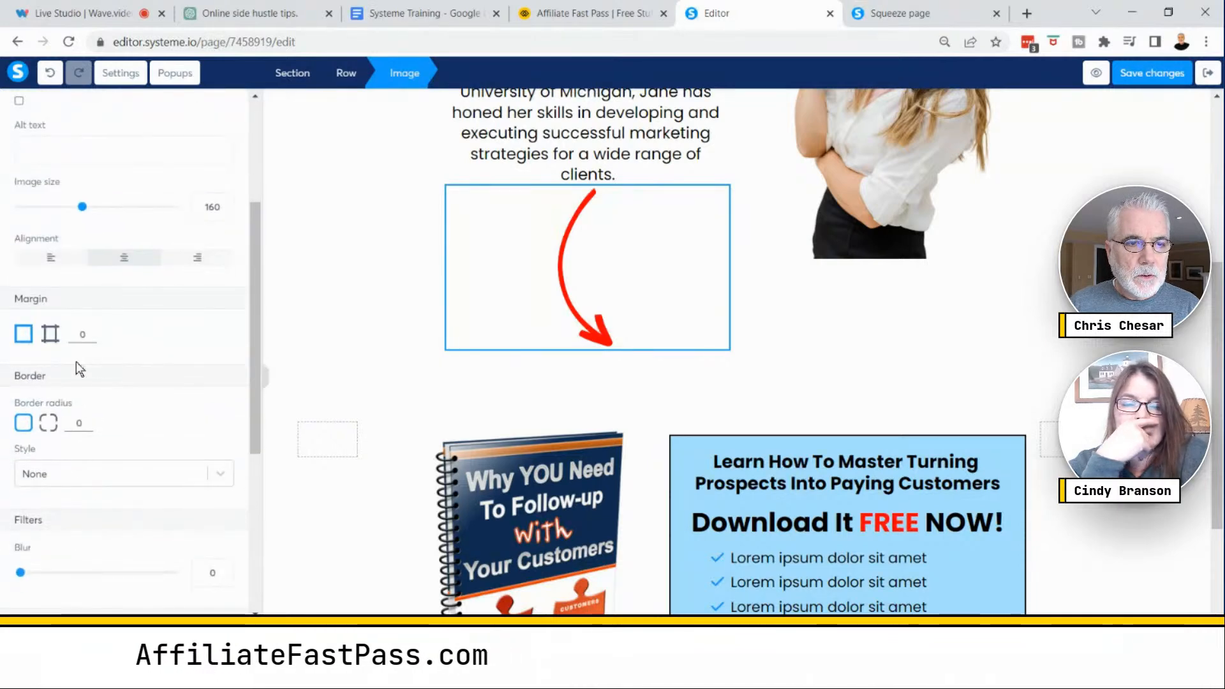
left_click(48, 340)
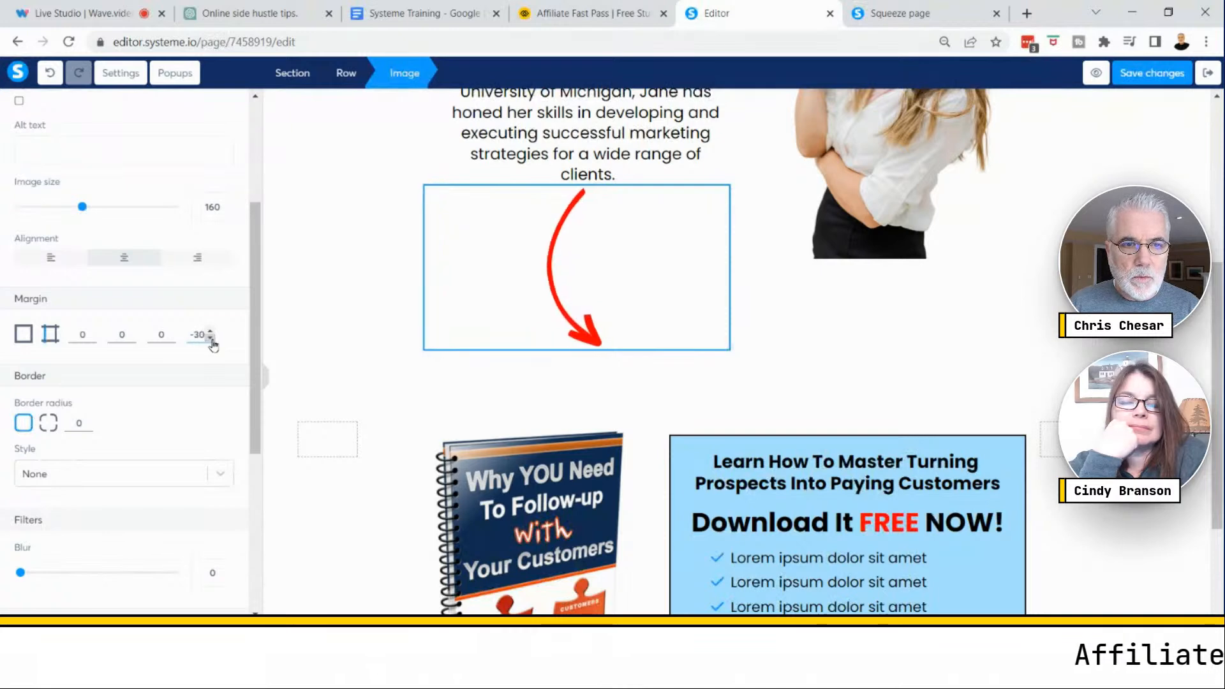
left_click(212, 333)
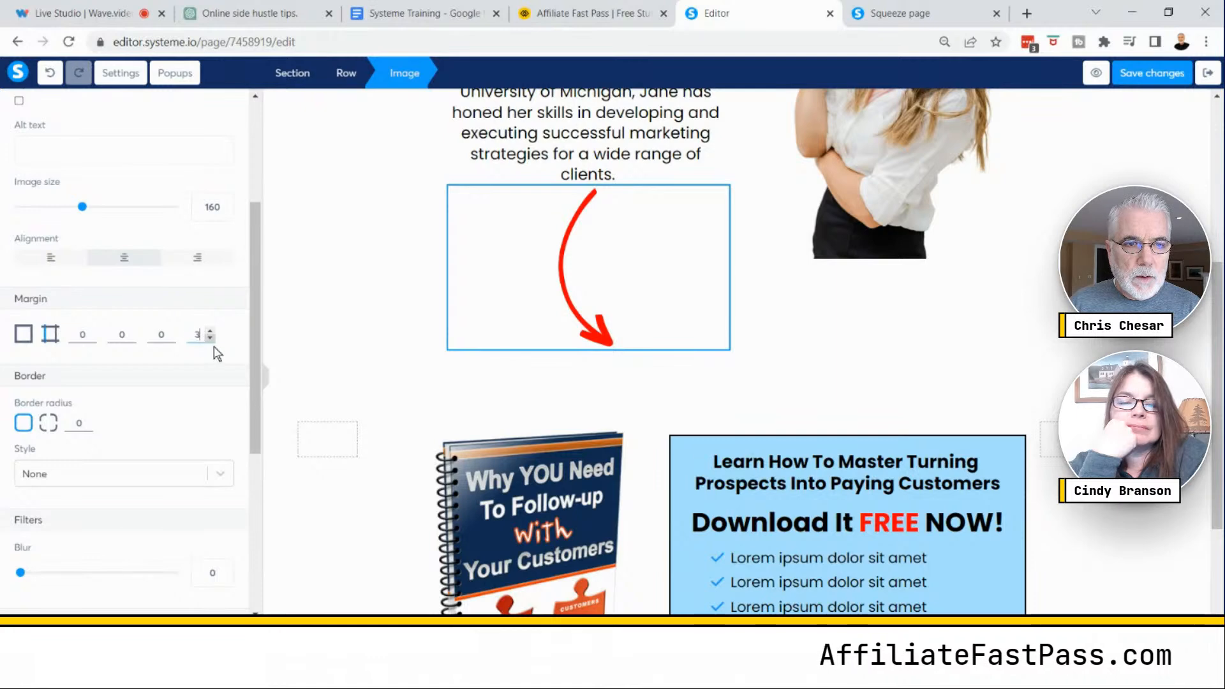
key("BackSpace")
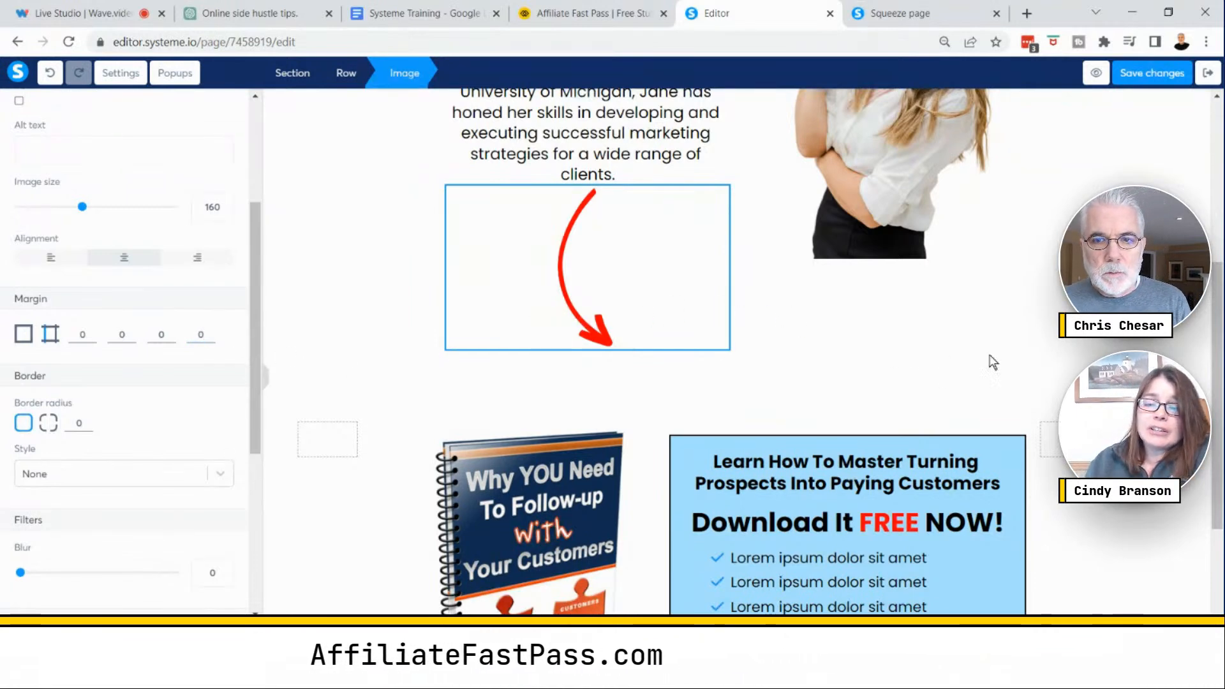
- Align the arrow image to the left
left_click(585, 304)
left_click(624, 287)
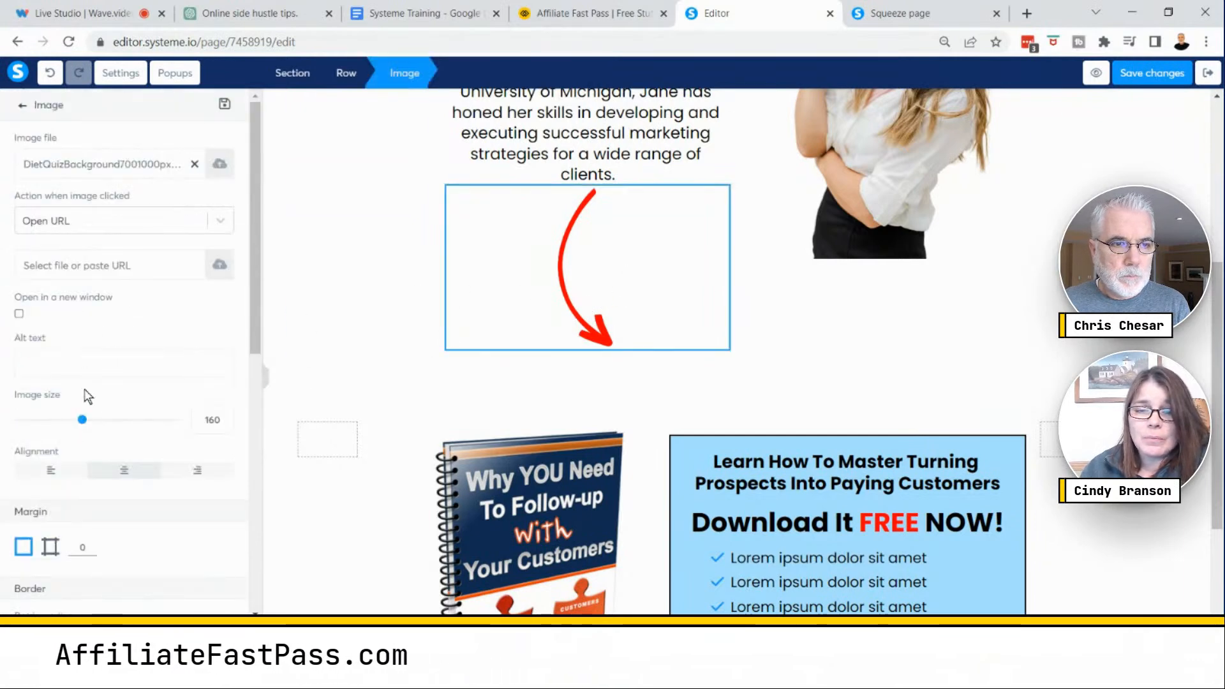
left_click(56, 475)
left_click(1084, 342)
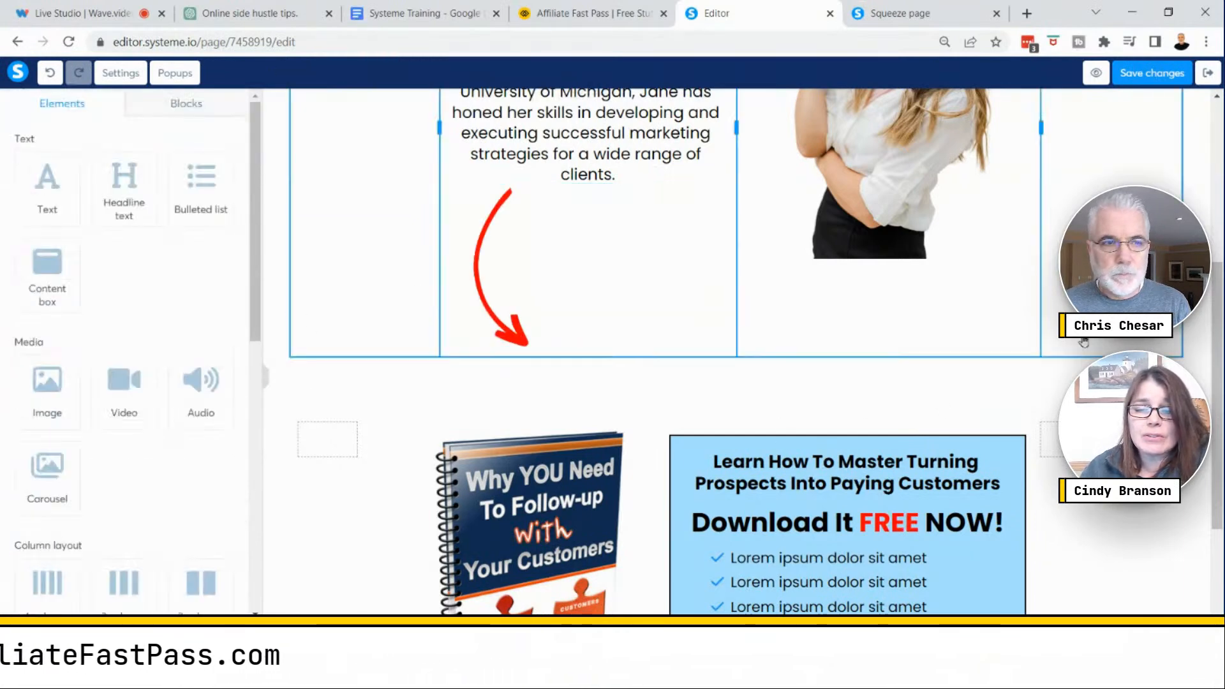
left_click(520, 298)
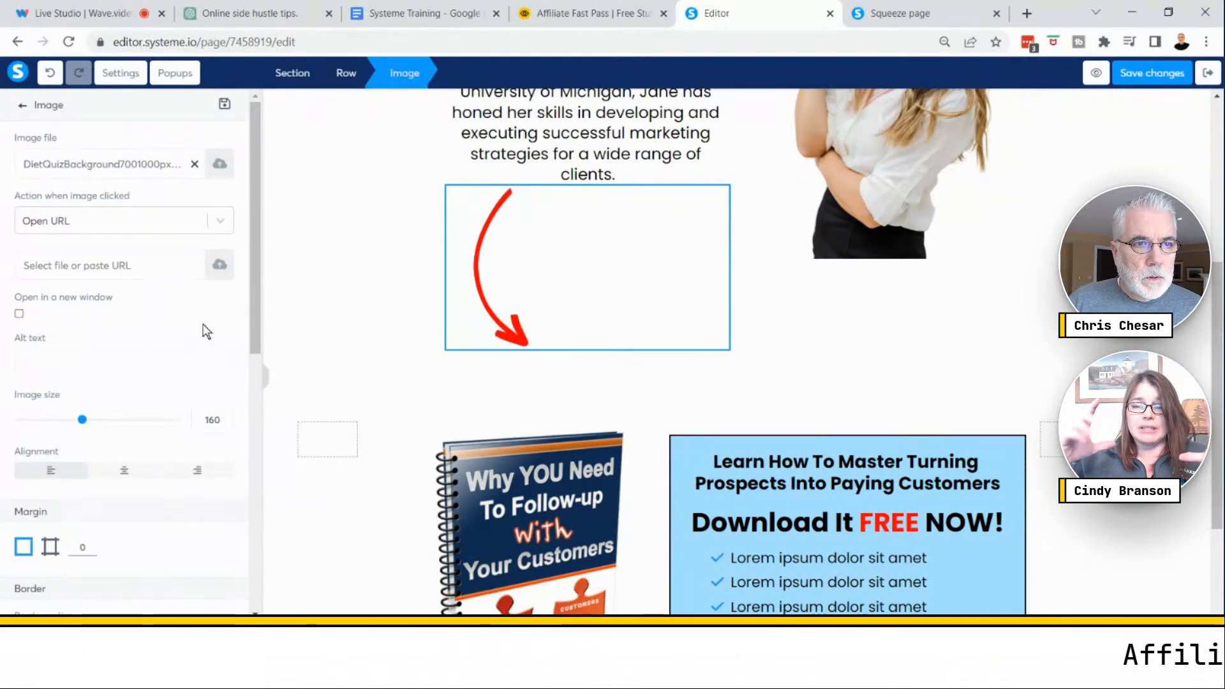
scroll(207, 331, "down", 3)
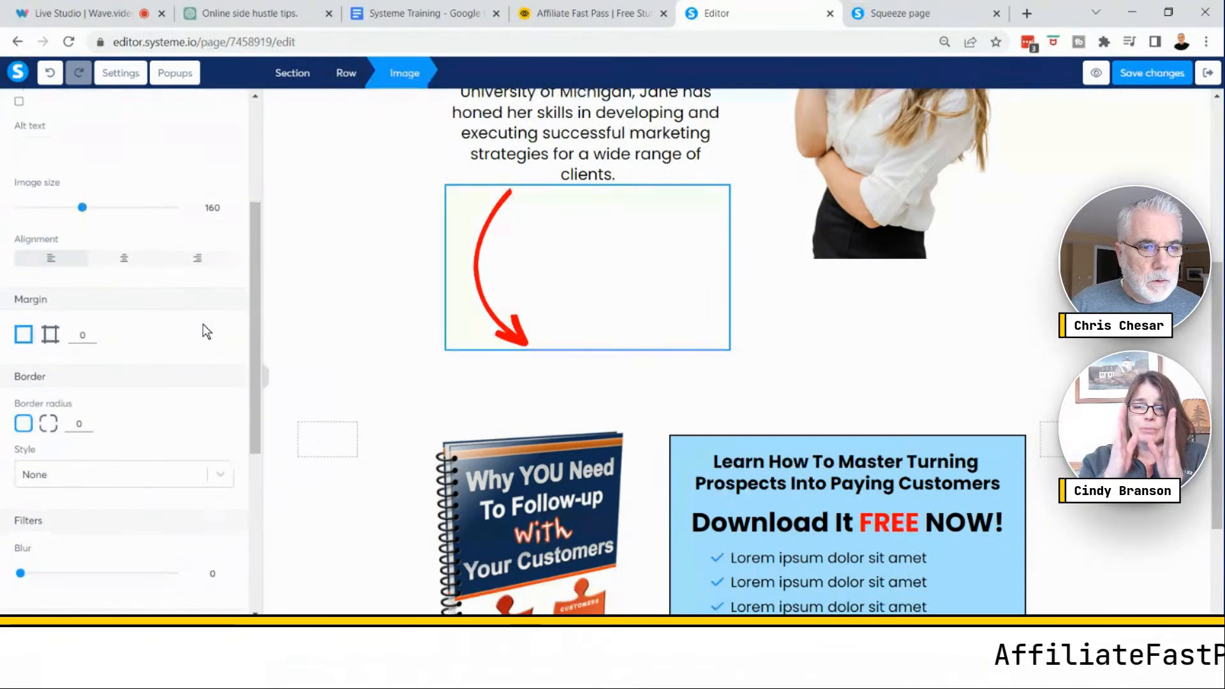
scroll(207, 331, "down", 3)
scroll(206, 331, "down", 2)
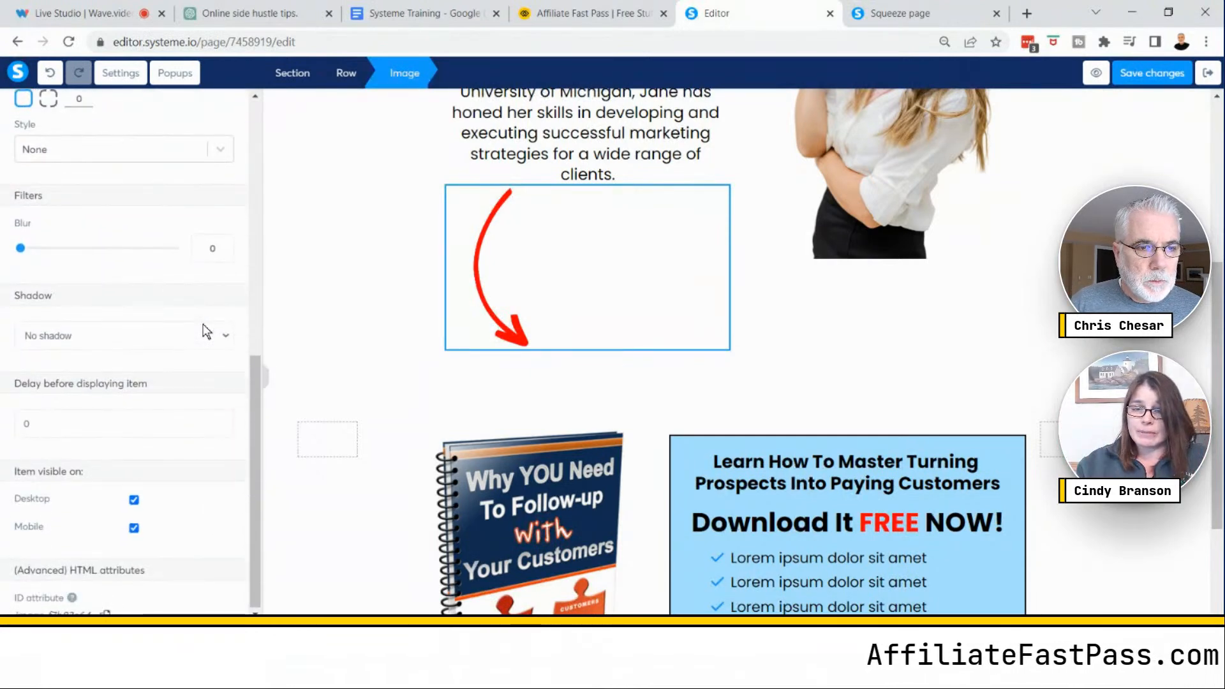
left_click_drag(254, 392, 262, 117)
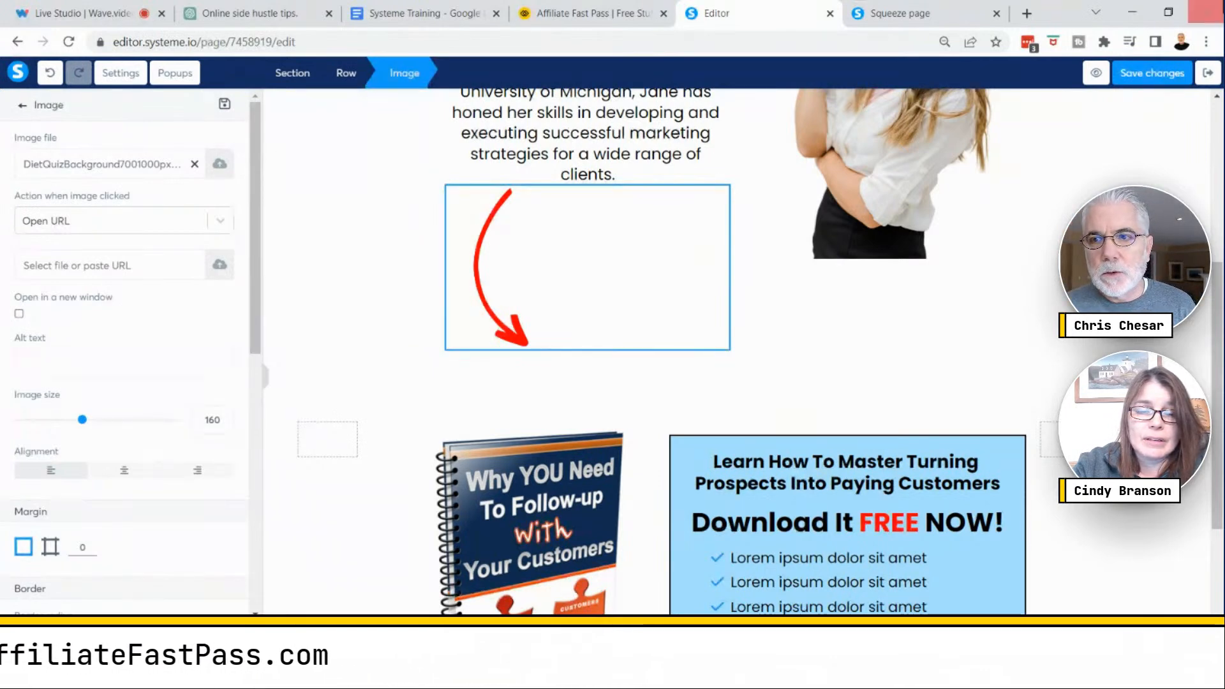
- Preview the squeeze page to check the arrow image's position, then return to the editor
left_click(1096, 74)
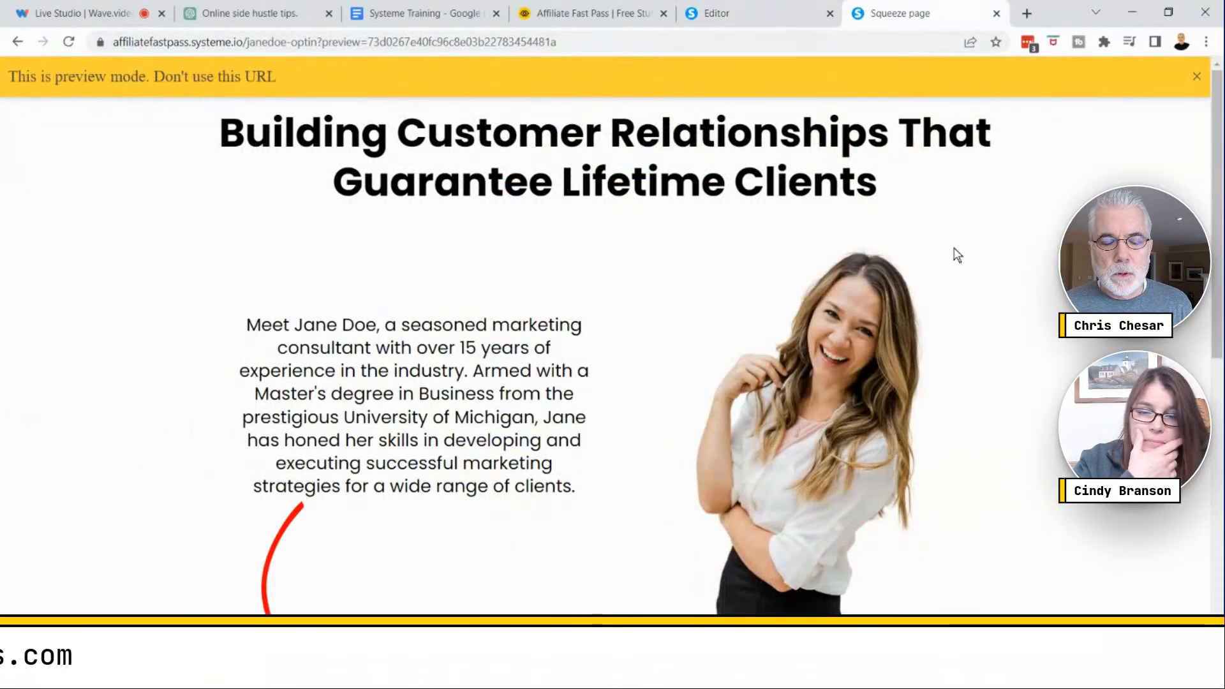
scroll(957, 256, "down", 3)
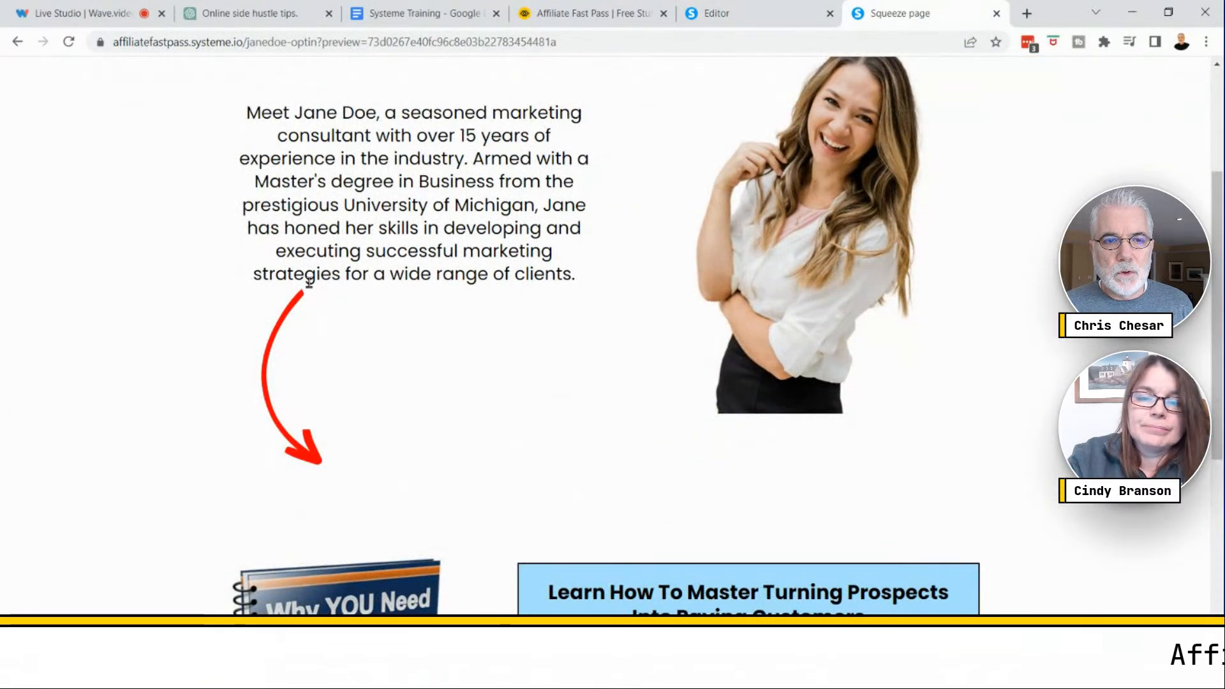
left_click(749, 19)
- Select the arrow image and set its top margin to 35
left_click(519, 294)
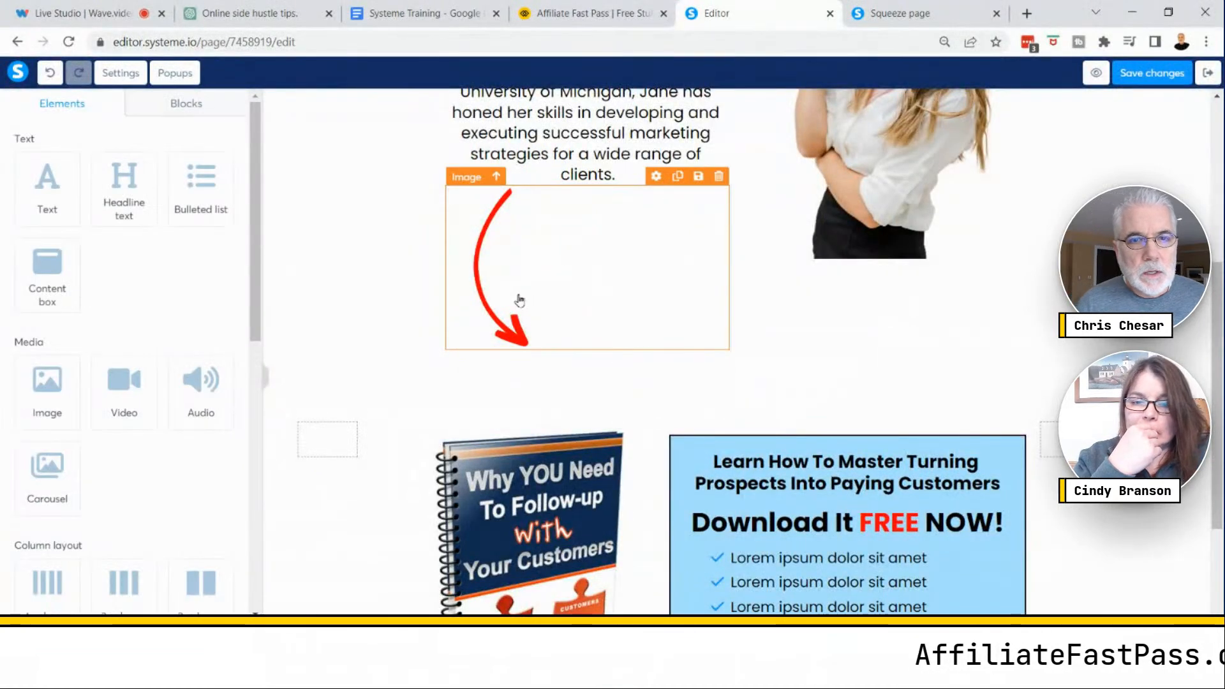
left_click(557, 290)
left_click_drag(253, 284, 240, 407)
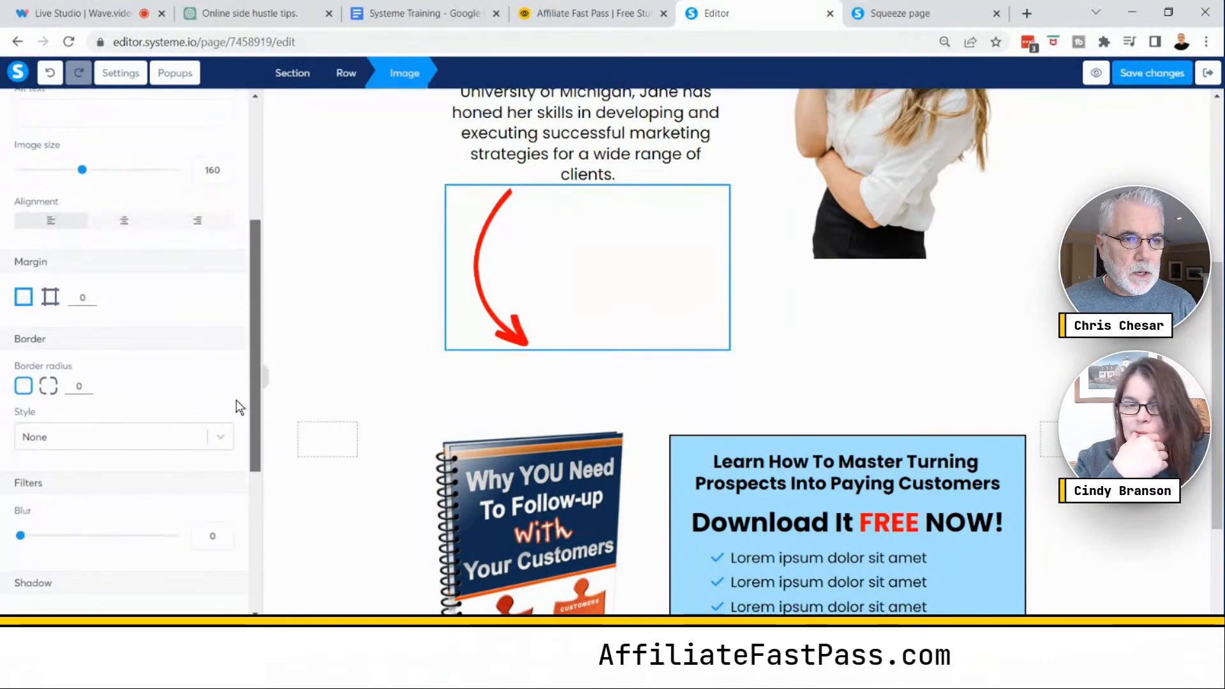
left_click(50, 296)
left_click(88, 297)
type("12")
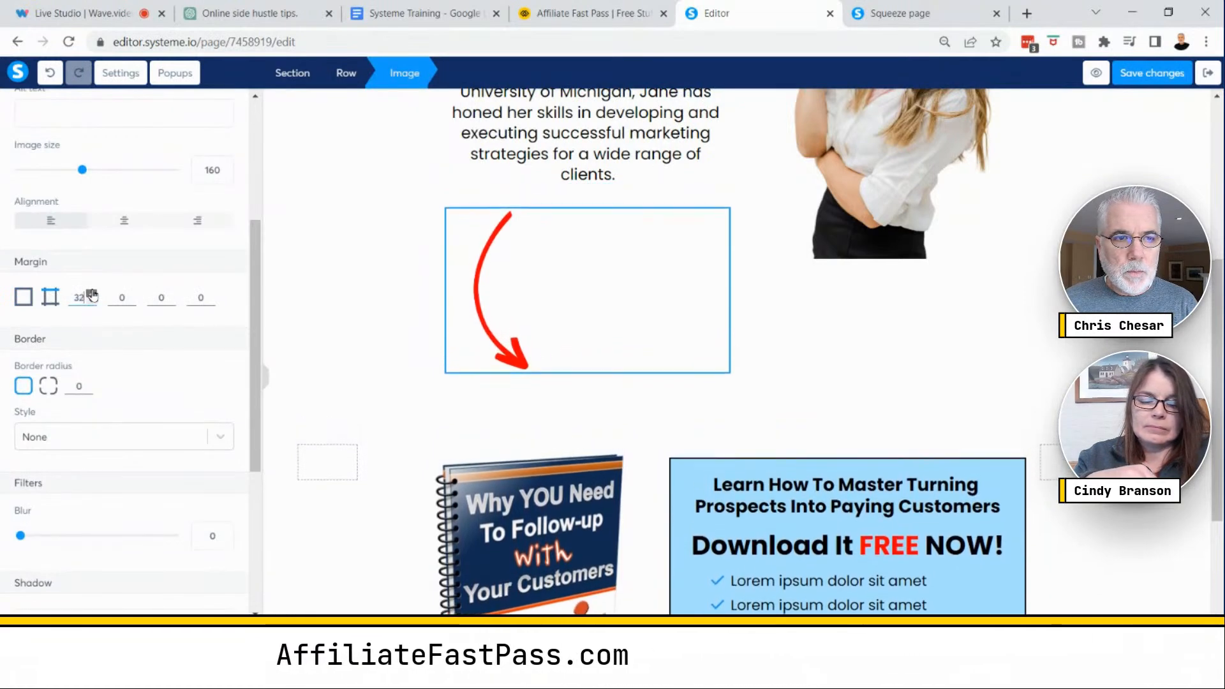
- Shrink the arrow image to a size of 114
left_click(563, 309)
scroll(562, 309, "up", 3)
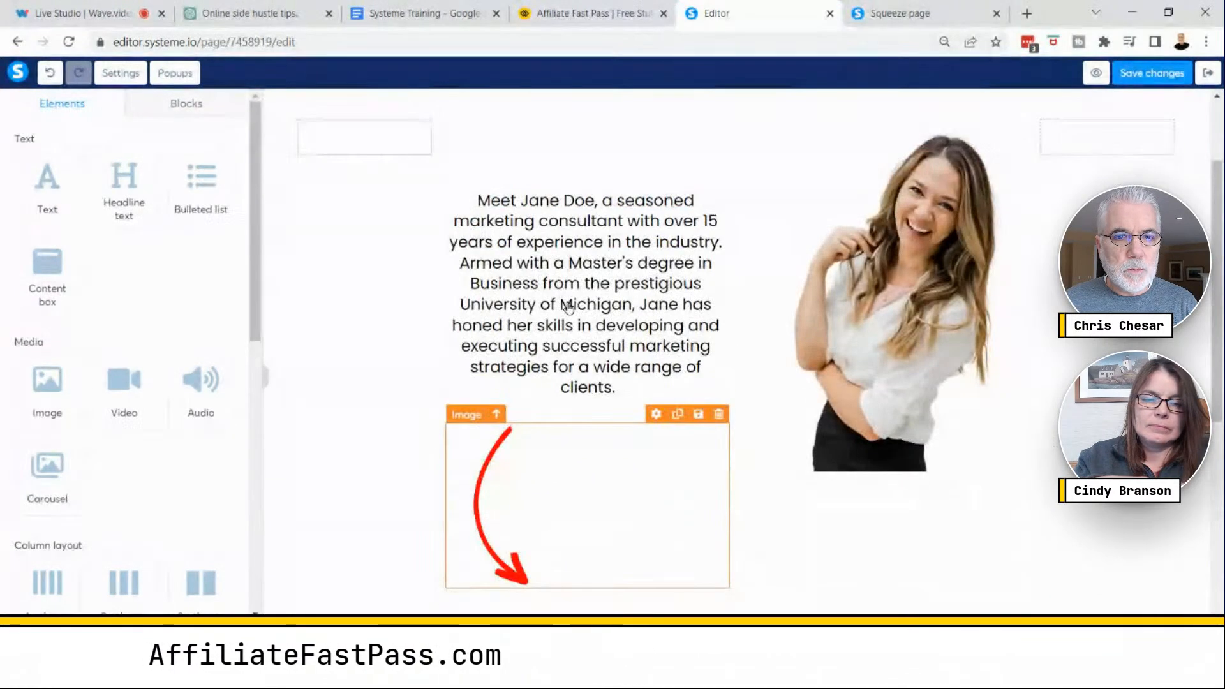
left_click(555, 506)
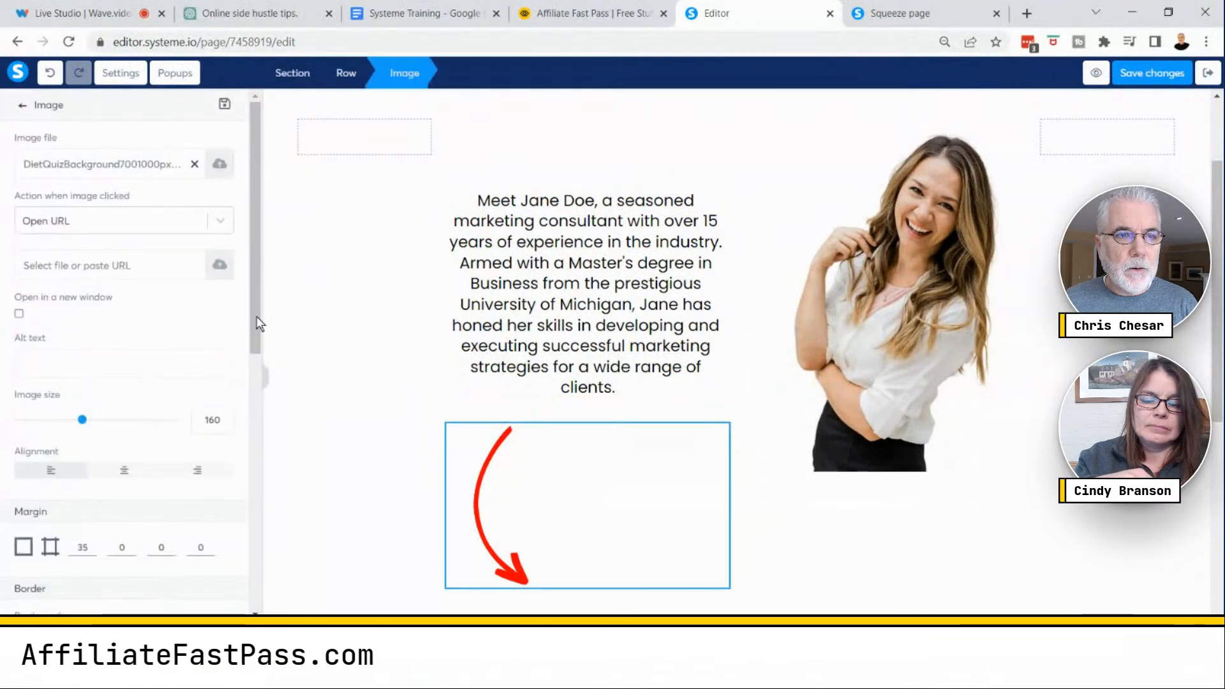
left_click_drag(83, 421, 66, 431)
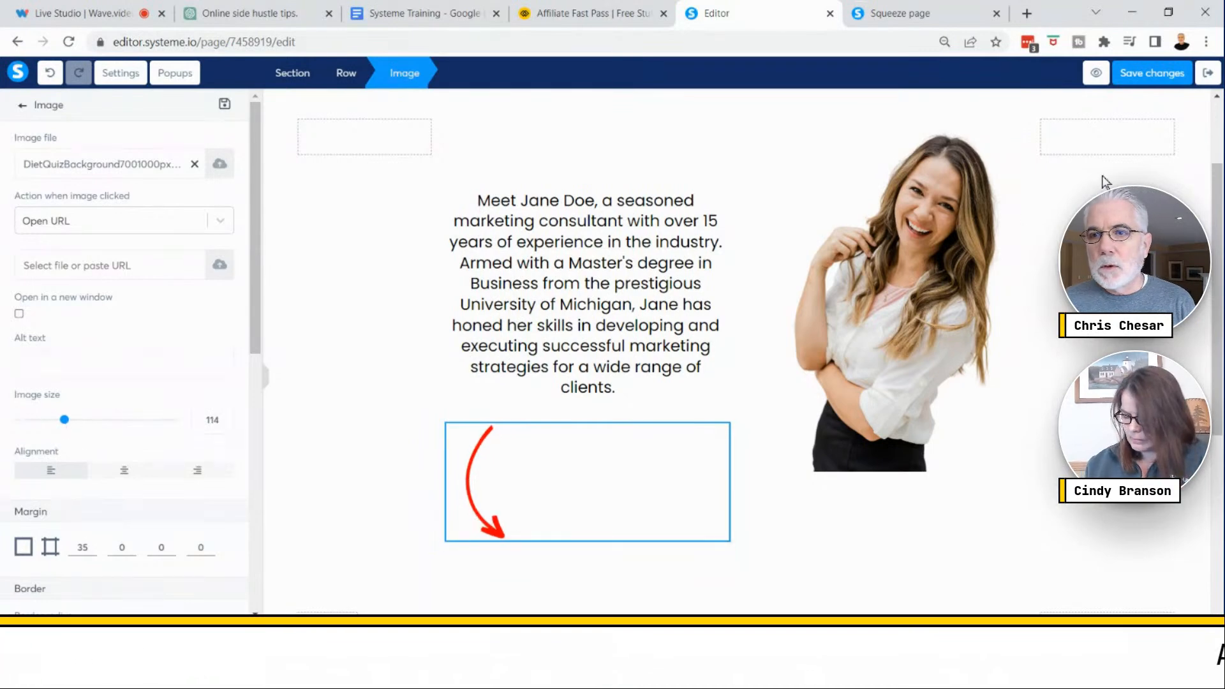
- Save the changes and preview the page, then return to the editor
left_click(1145, 75)
left_click(1096, 73)
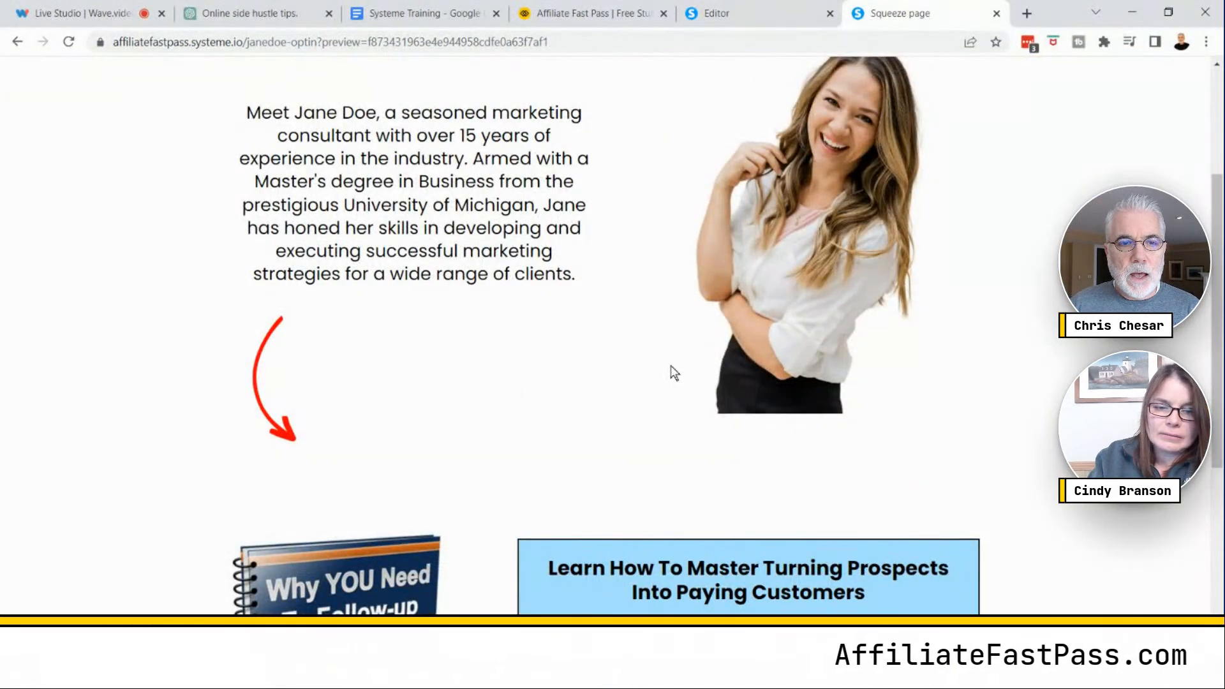
scroll(512, 289, "up", 3)
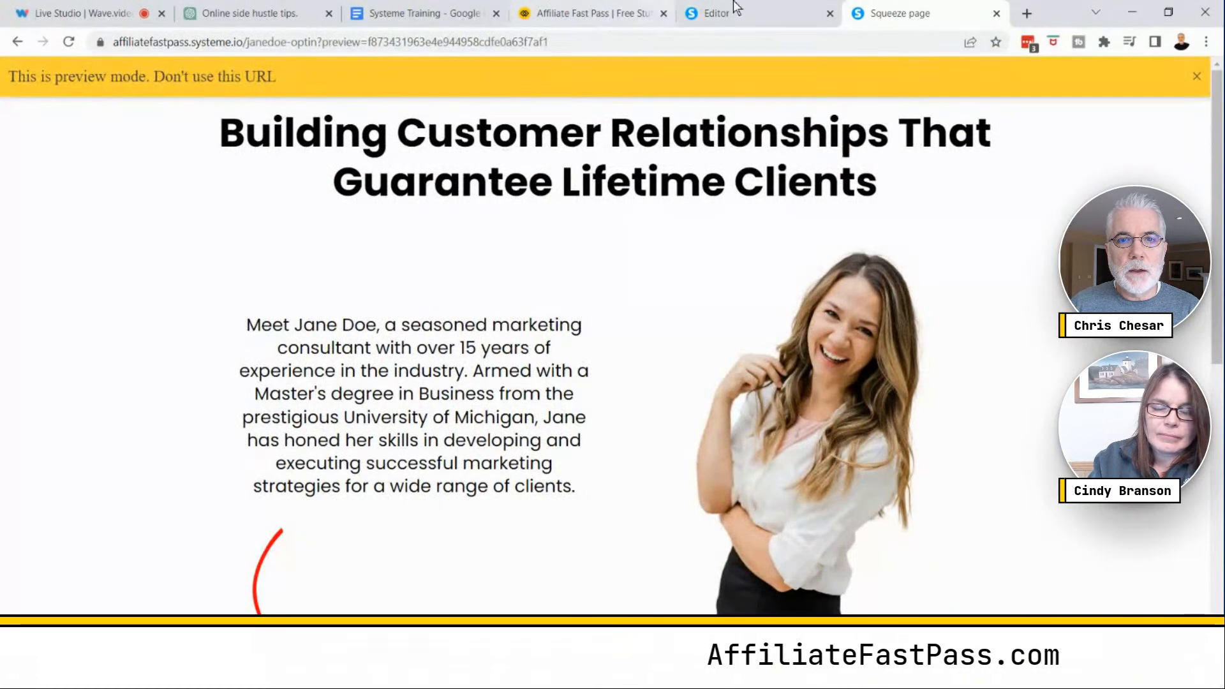
left_click(757, 16)
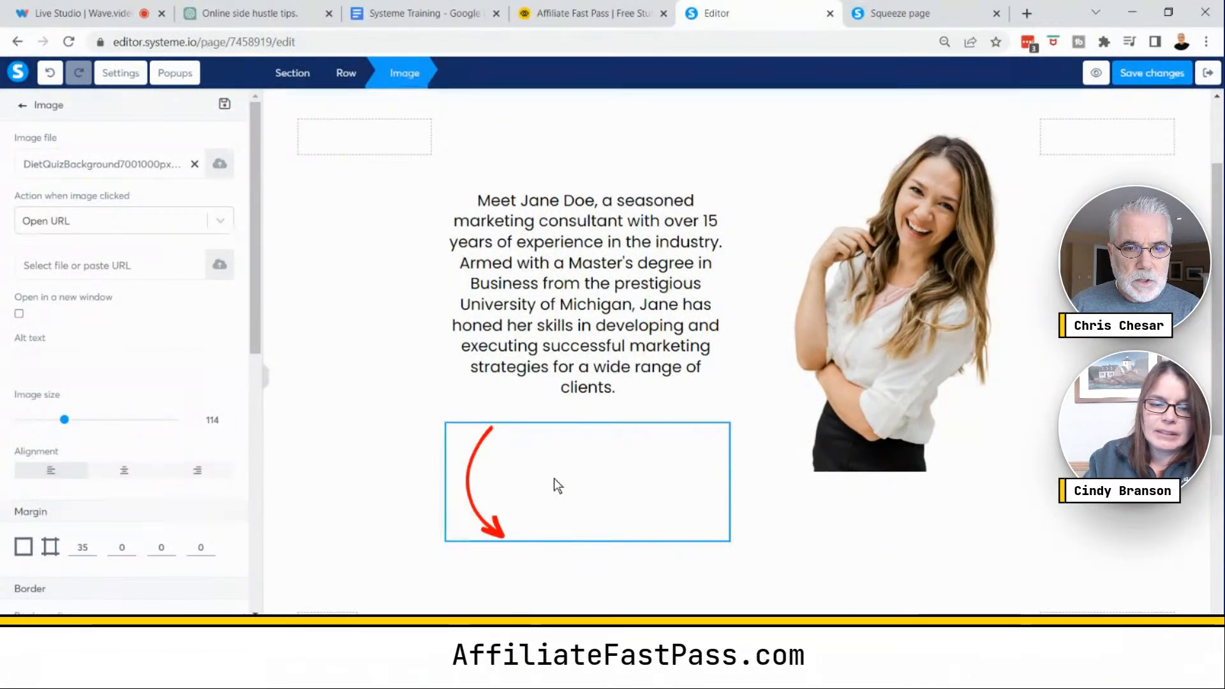
- Align the arrow image to the right
left_click(204, 479)
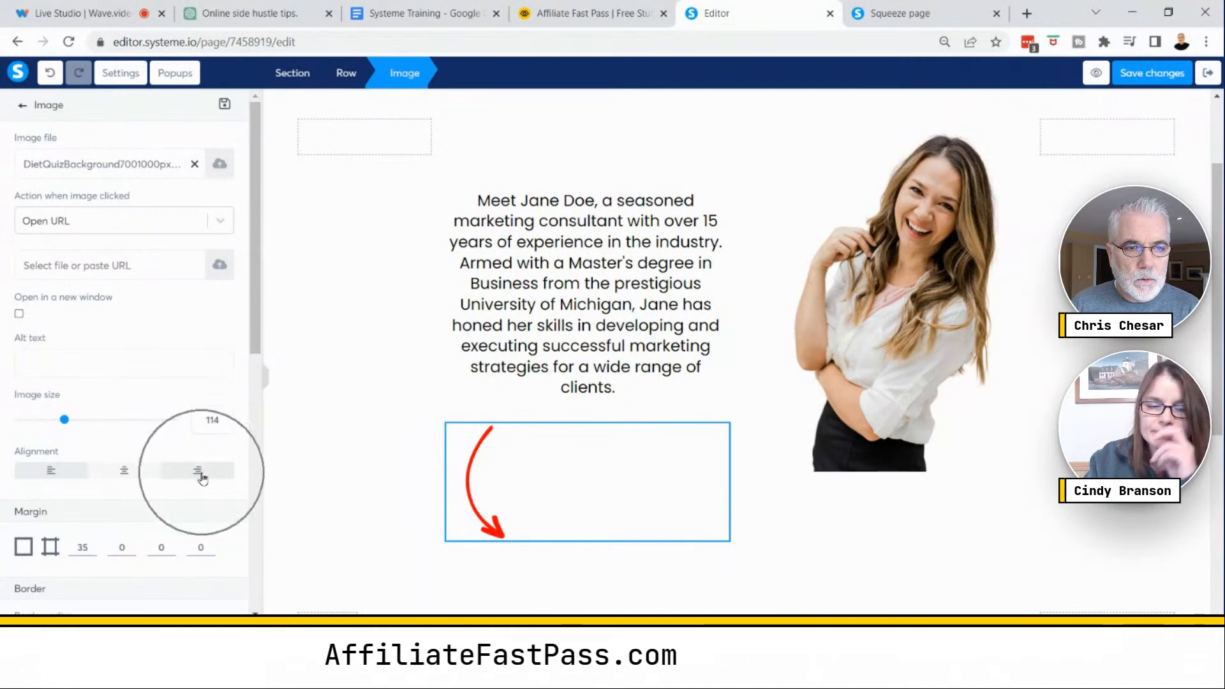
left_click(201, 475)
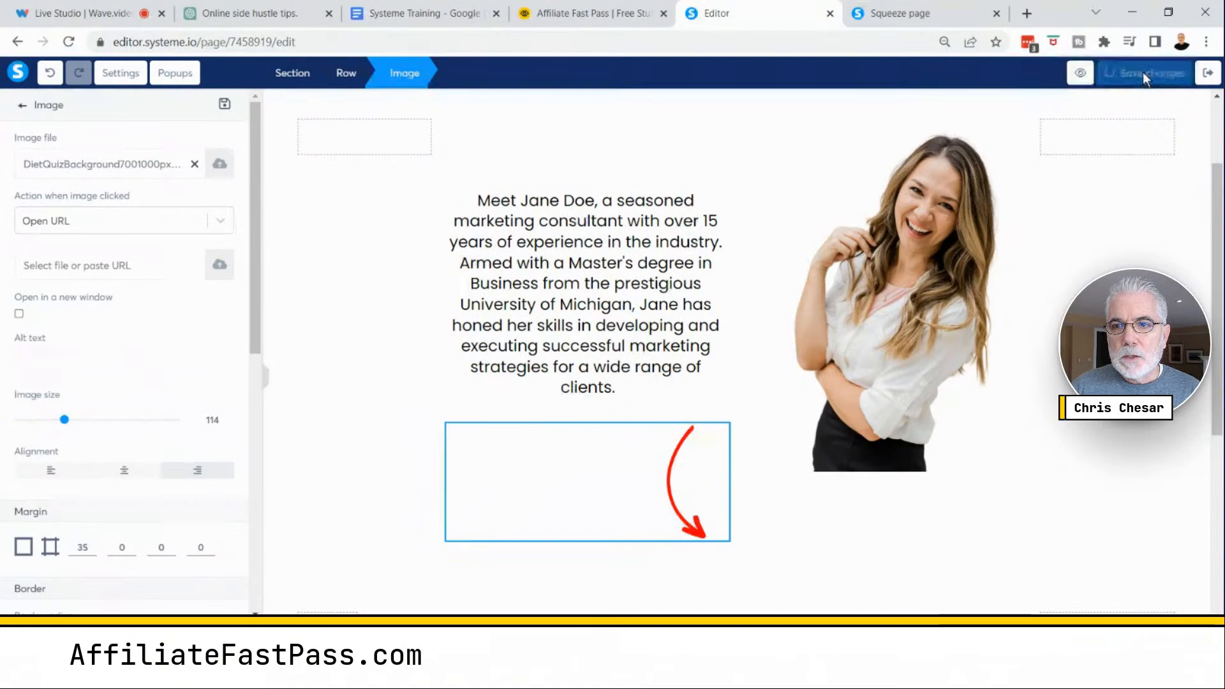
- Preview the squeeze page, scrolling through the bio, arrow and opt-in form sections
left_click(1096, 73)
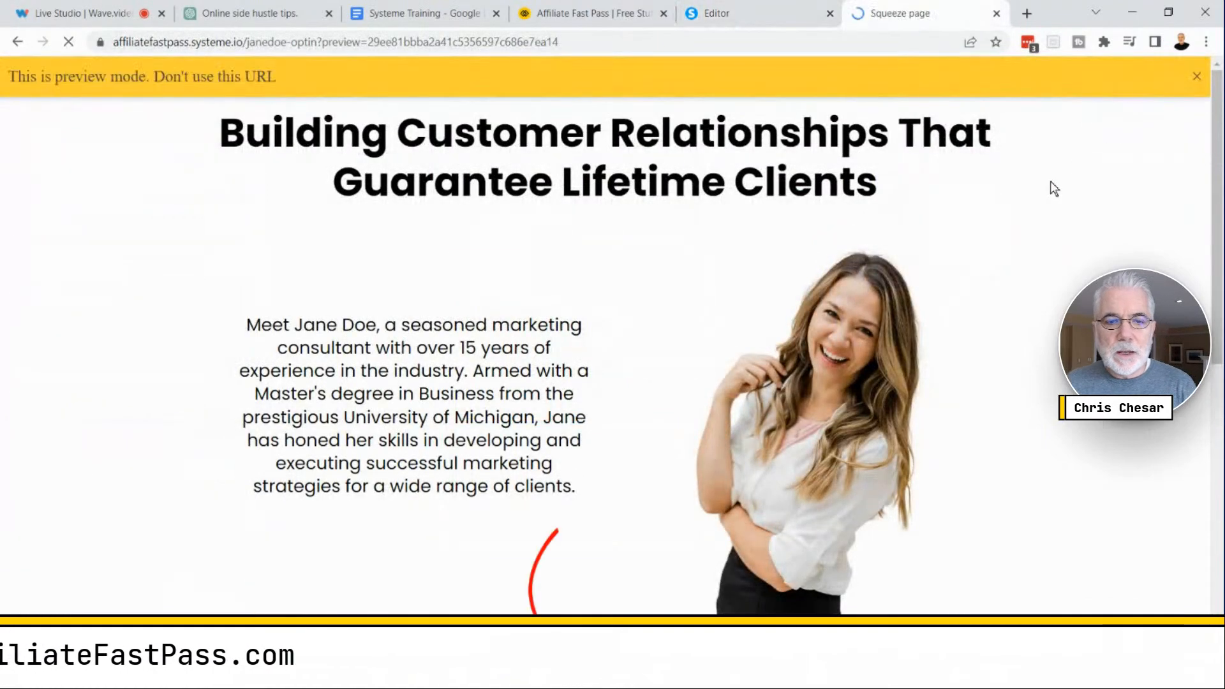
scroll(1061, 230, "down", 3)
scroll(1064, 230, "up", 3)
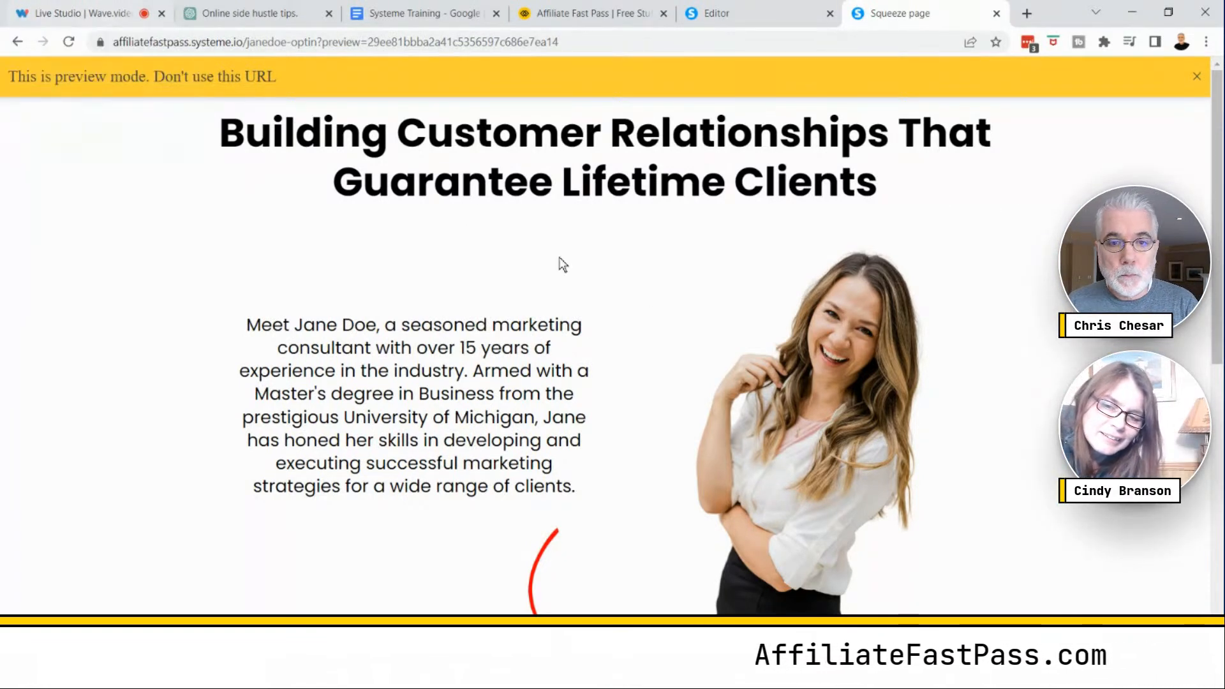
scroll(967, 402, "down", 3)
scroll(967, 395, "down", 3)
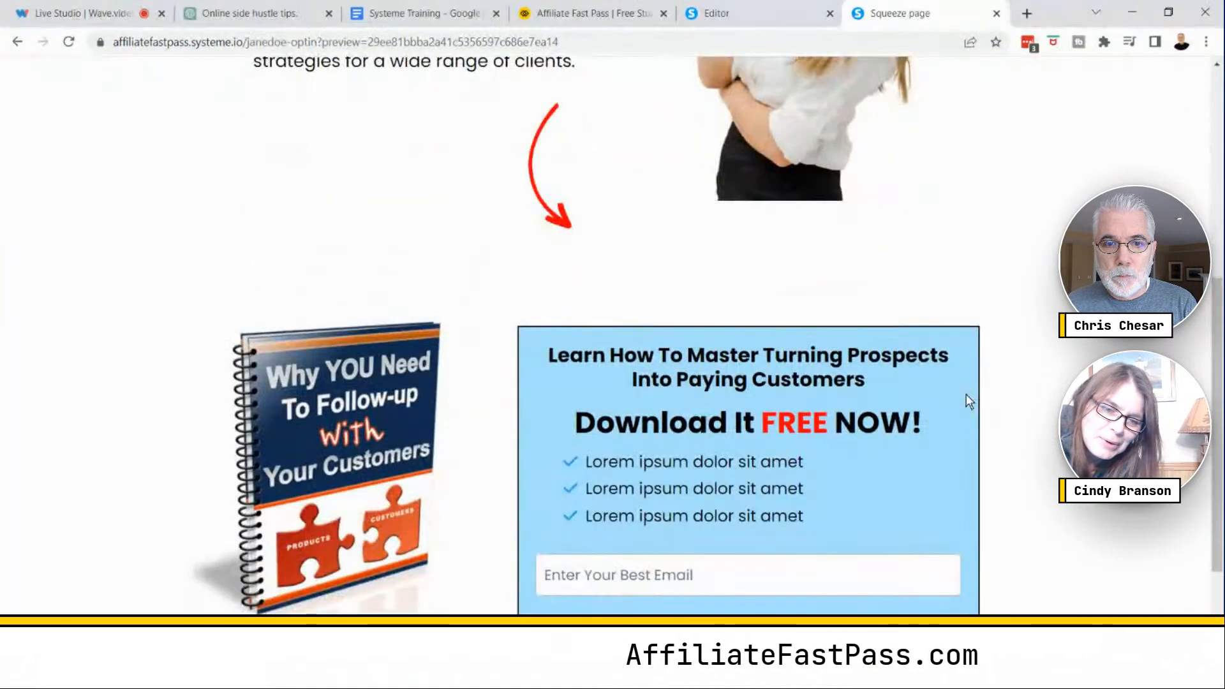
scroll(967, 396, "down", 2)
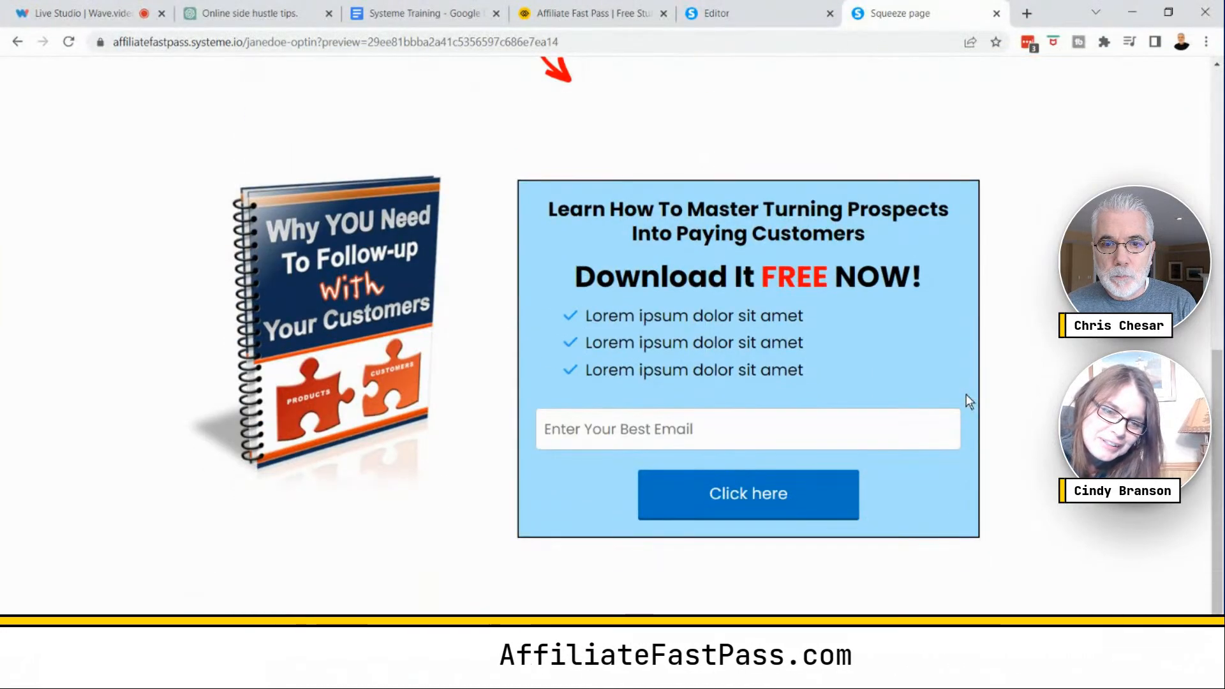
scroll(966, 395, "up", 5)
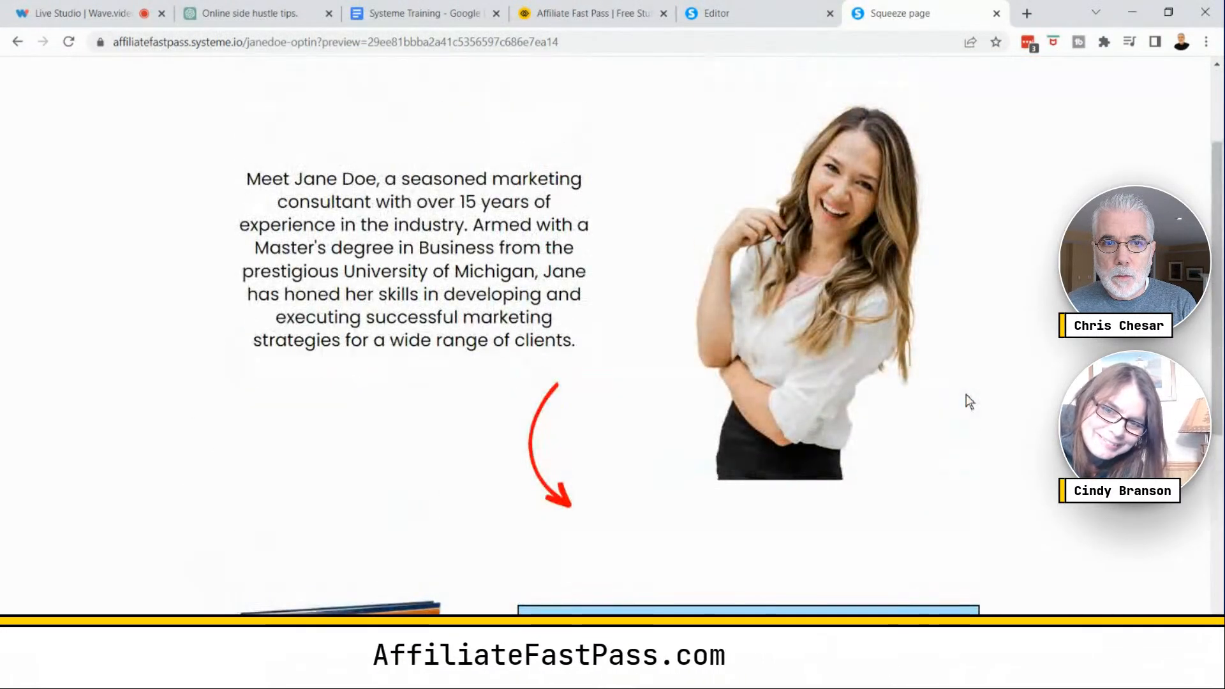
scroll(965, 402, "up", 2)
left_click(740, 13)
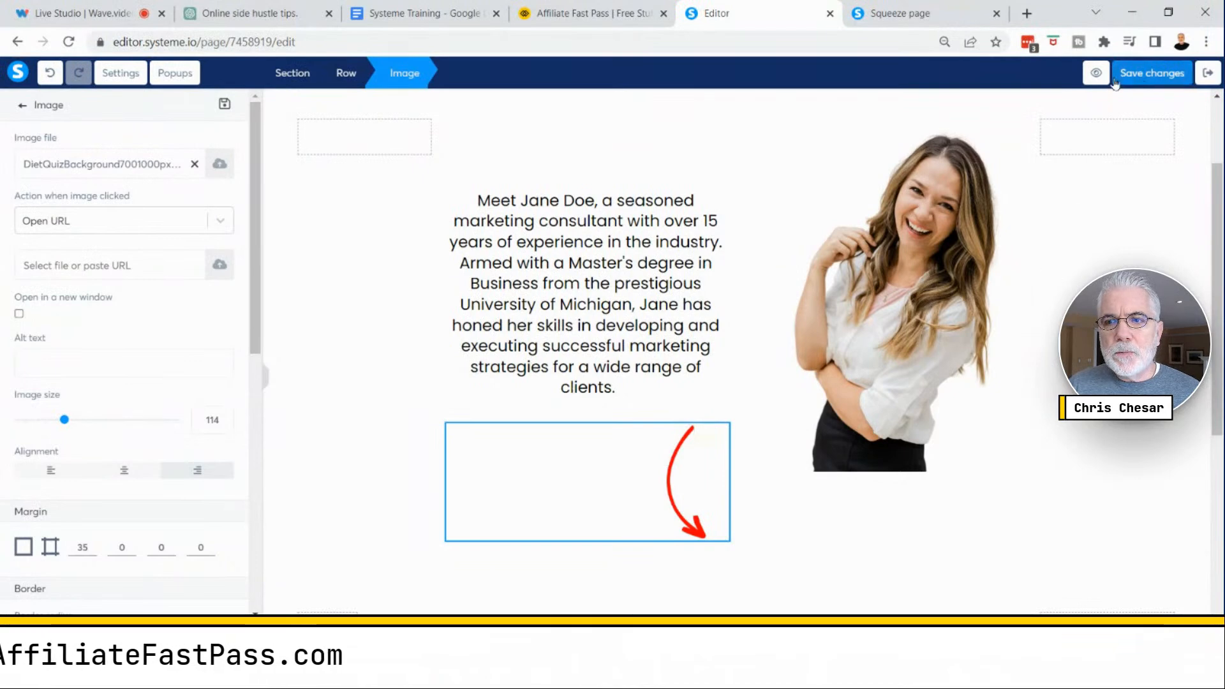
left_click(912, 14)
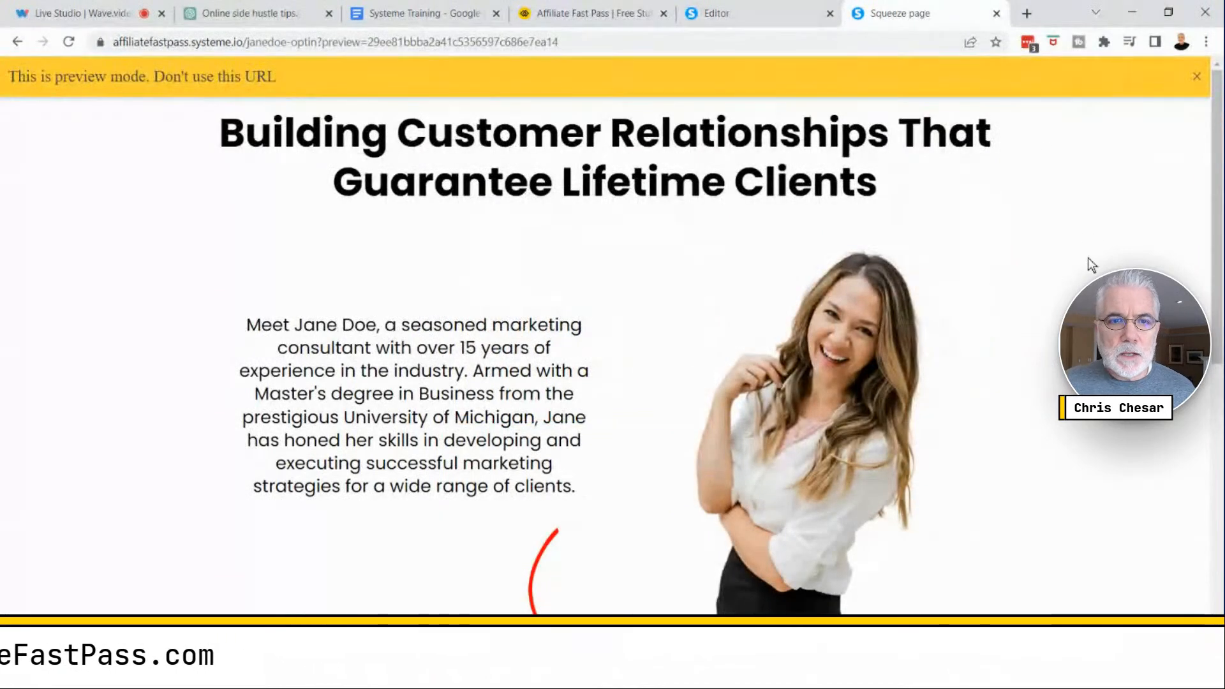
left_click(1196, 77)
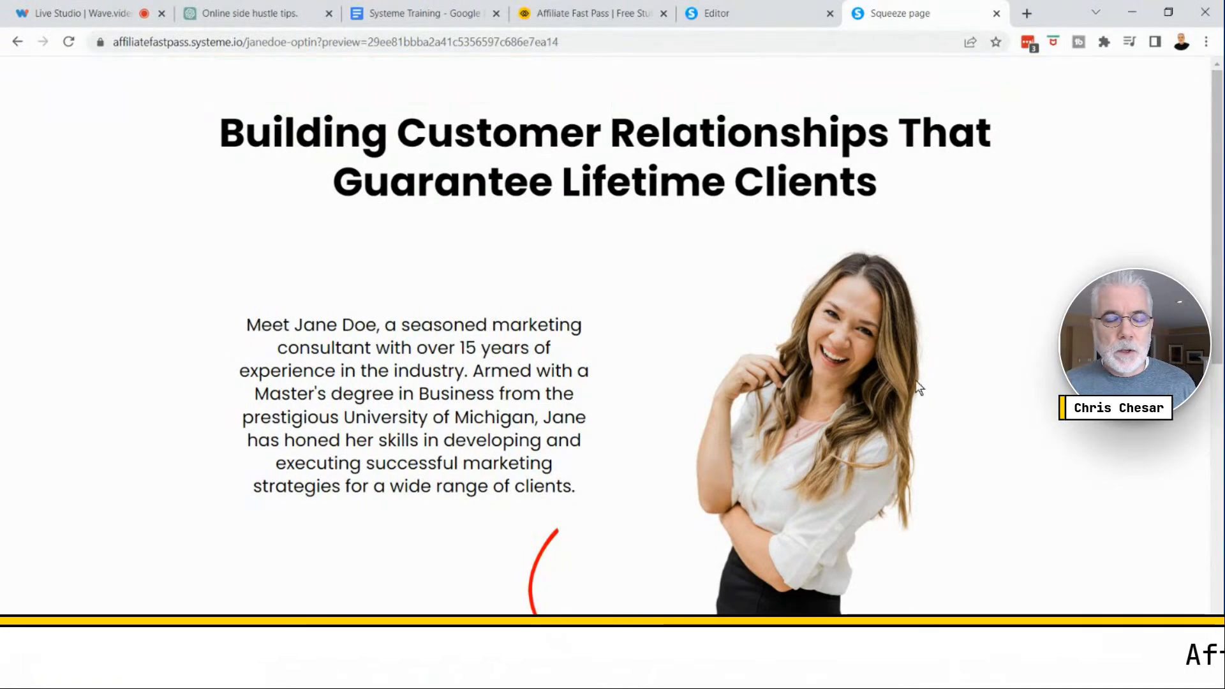
scroll(825, 424, "down", 6)
scroll(826, 424, "up", 3)
scroll(825, 425, "up", 3)
scroll(825, 425, "down", 3)
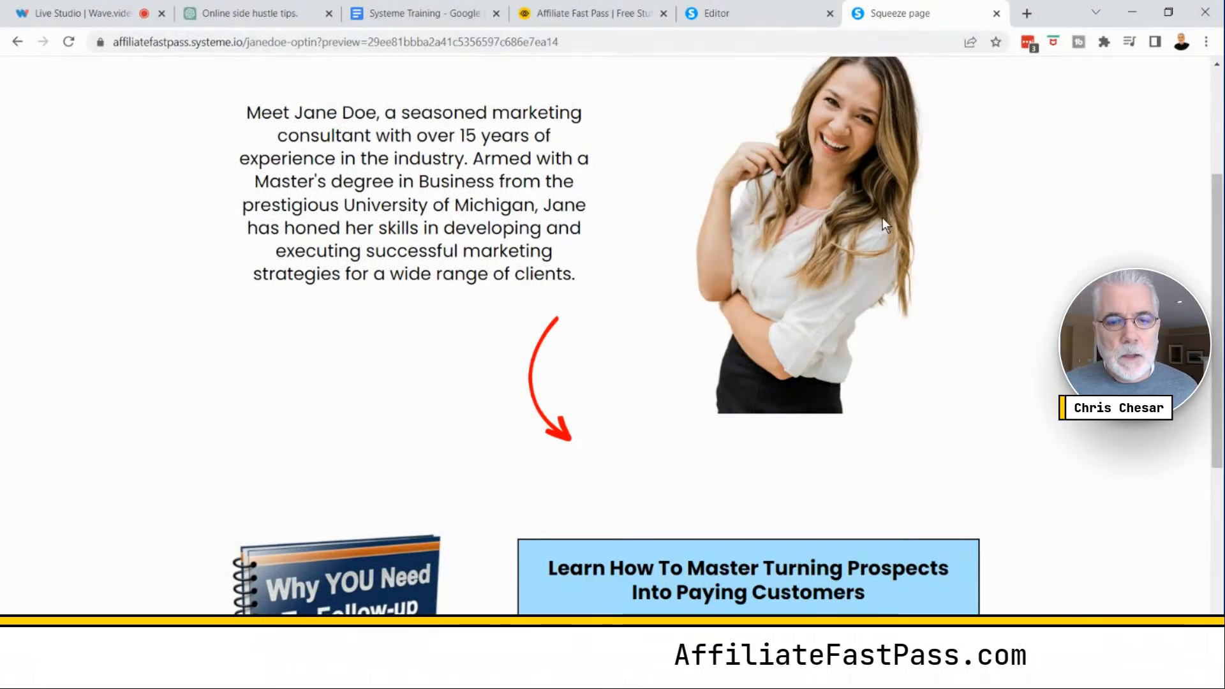
scroll(867, 246, "down", 5)
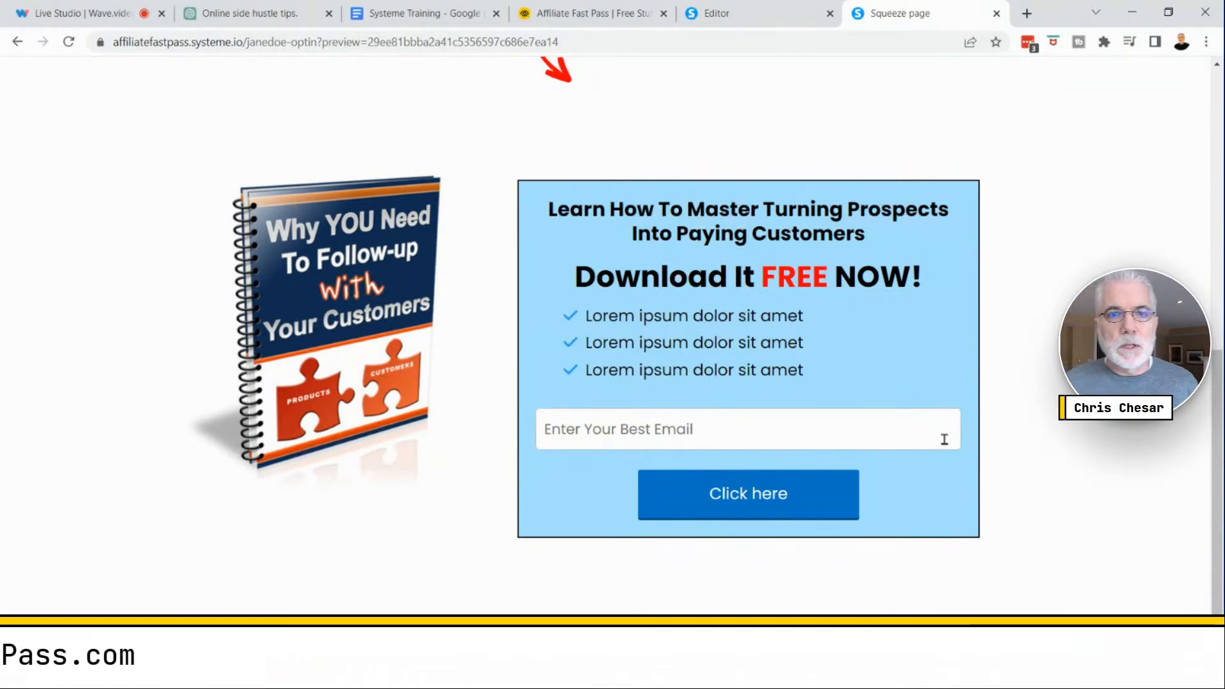
scroll(963, 430, "up", 7)
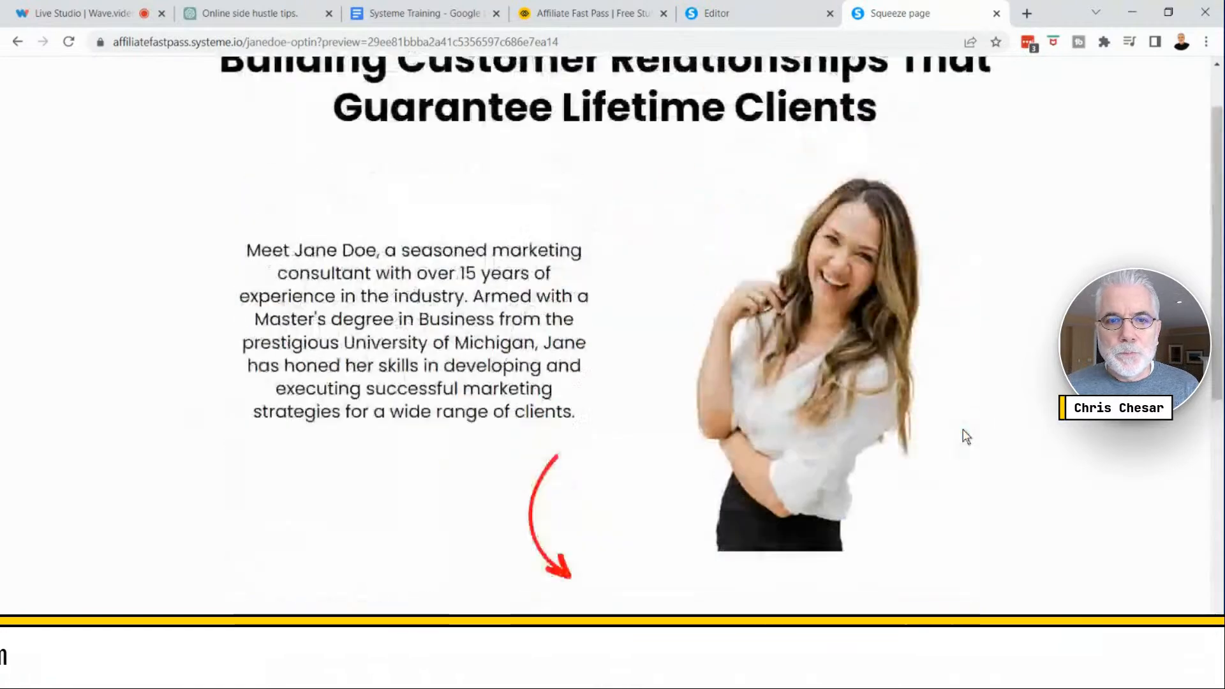
left_click(756, 15)
- Select the bio row and save the page changes
left_click_drag(257, 321, 282, 606)
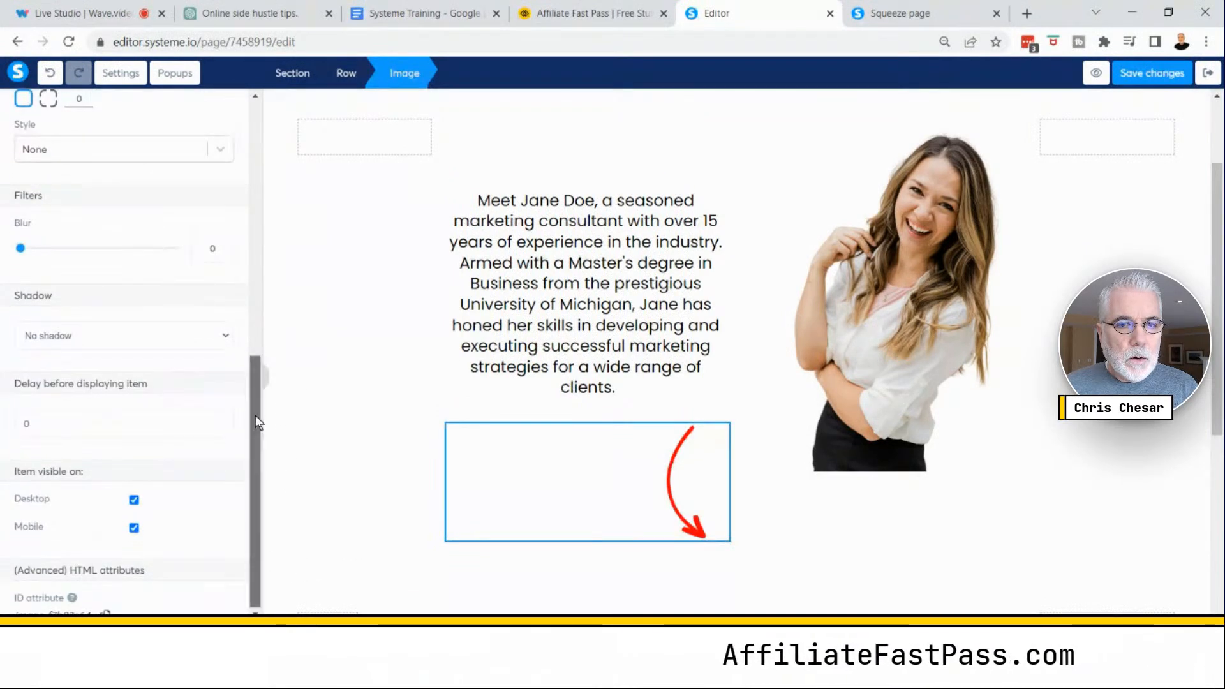
left_click_drag(255, 415, 231, 124)
left_click(374, 281)
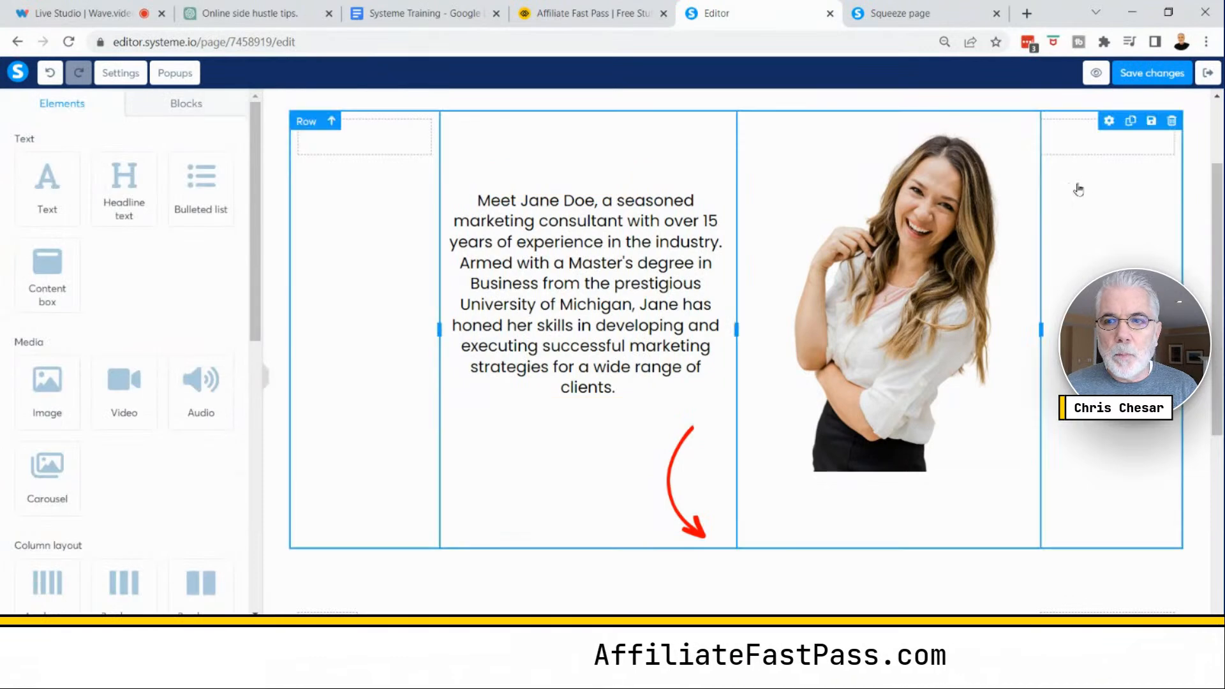
left_click(1148, 72)
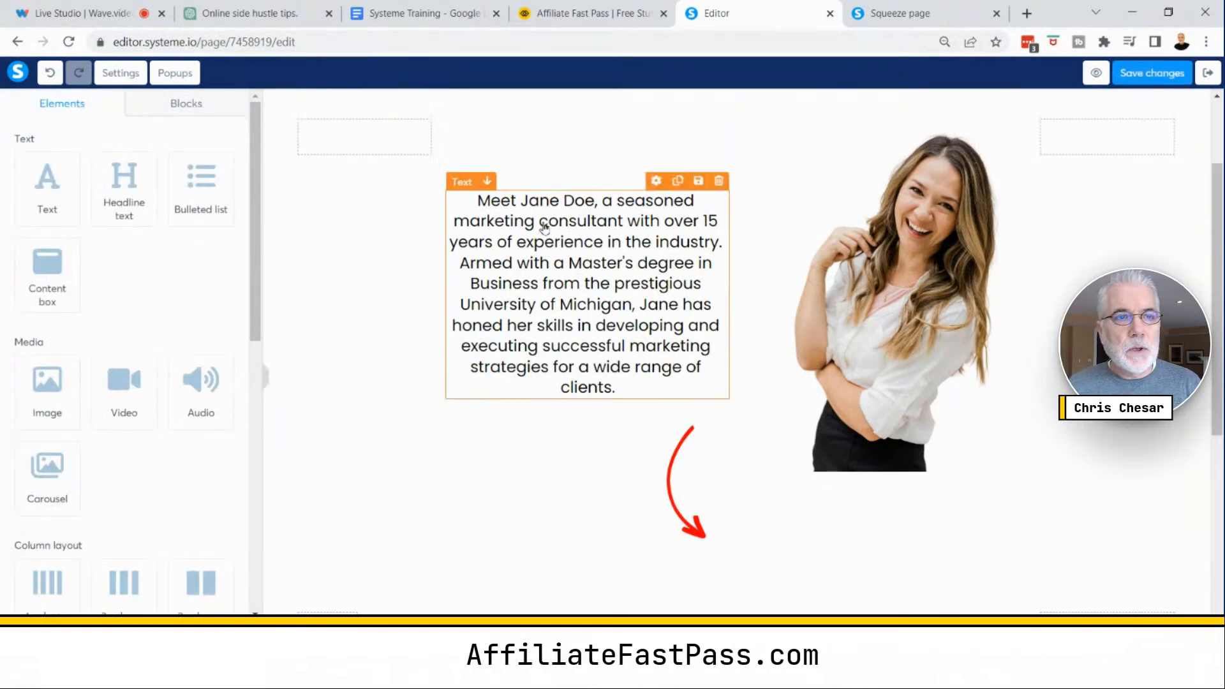
- Select all of the bio paragraph's text and set its font to the Google font Source Sans Pro
left_click(127, 74)
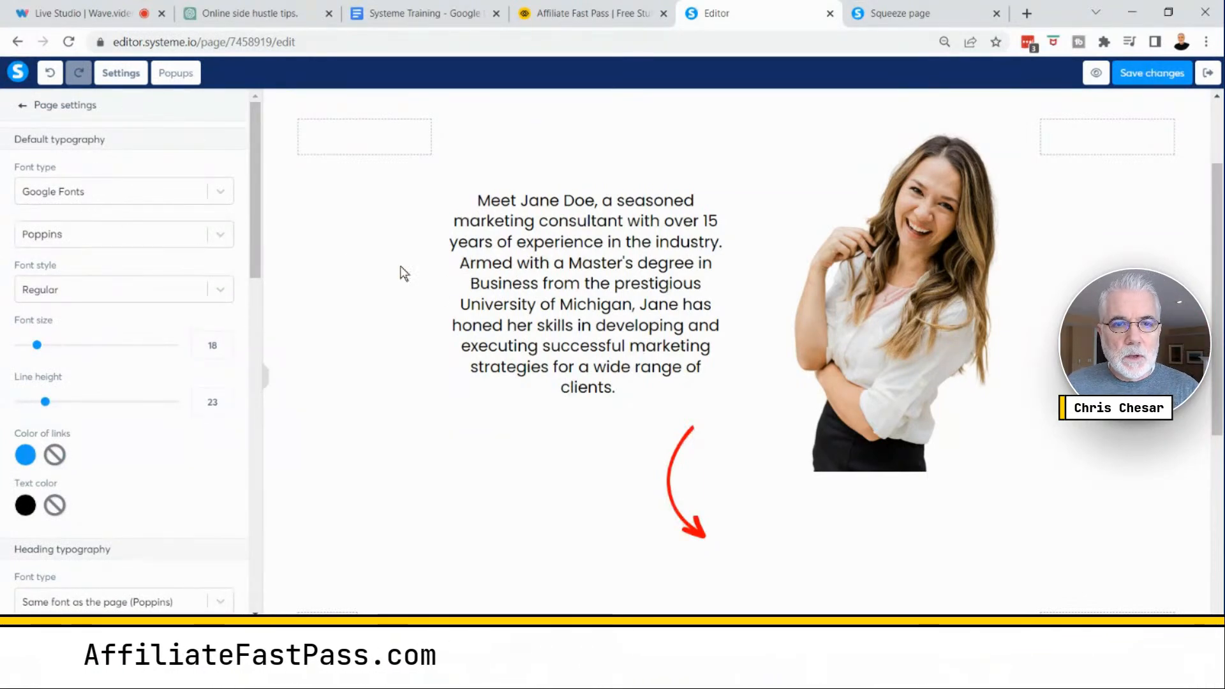
left_click(597, 297)
double_click(597, 291)
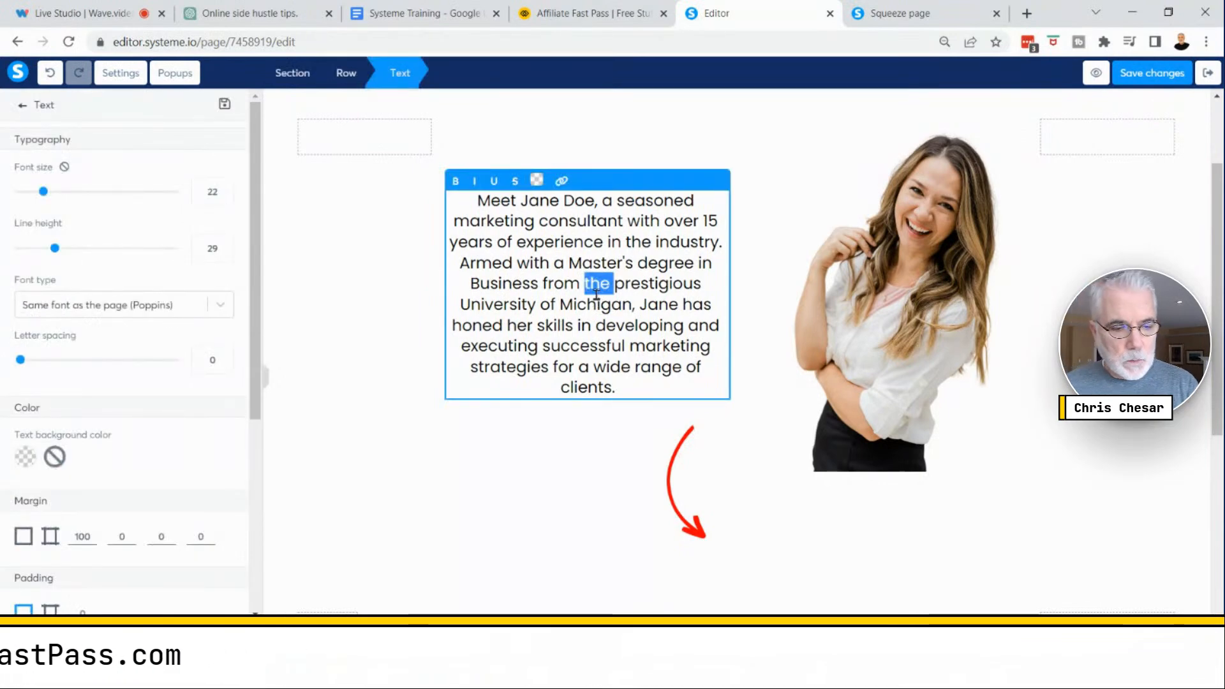
key("ctrl+a")
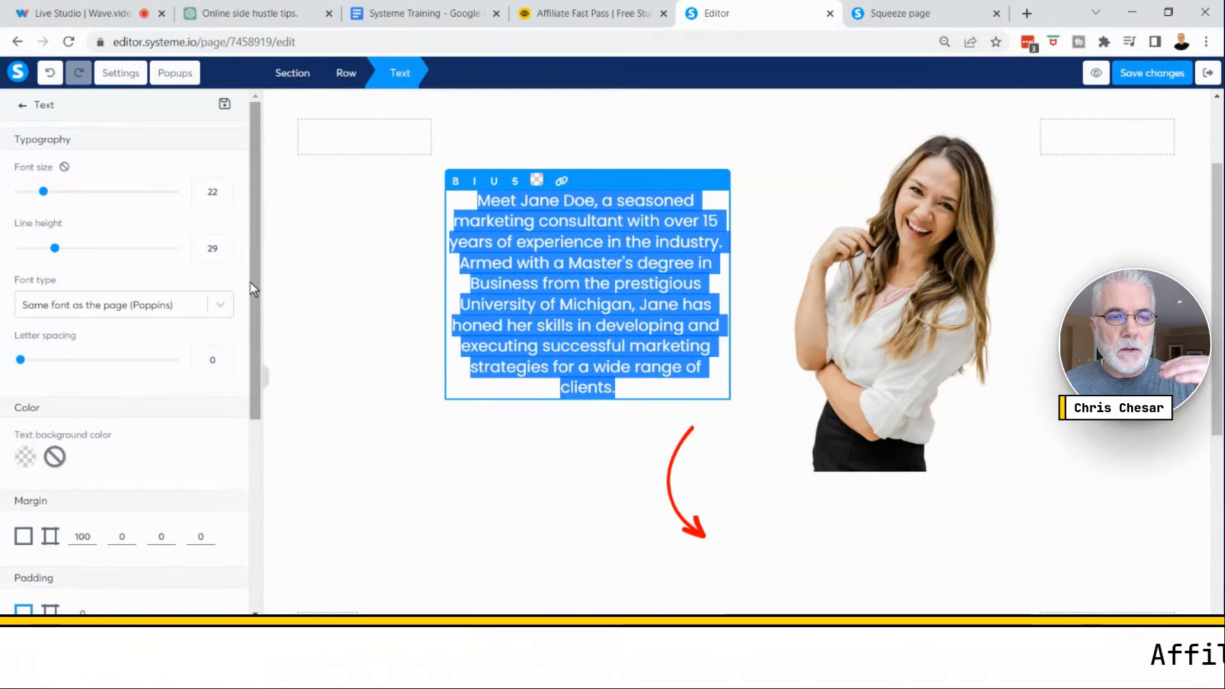
left_click_drag(251, 282, 268, 358)
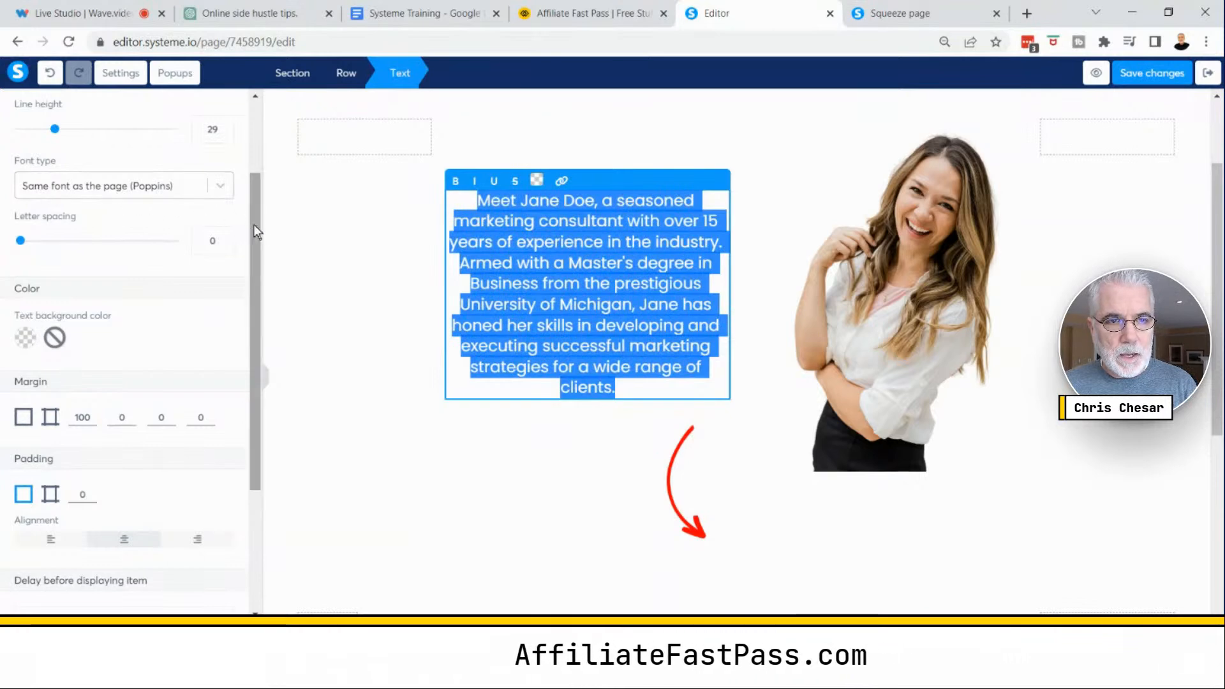
left_click_drag(253, 239, 255, 185)
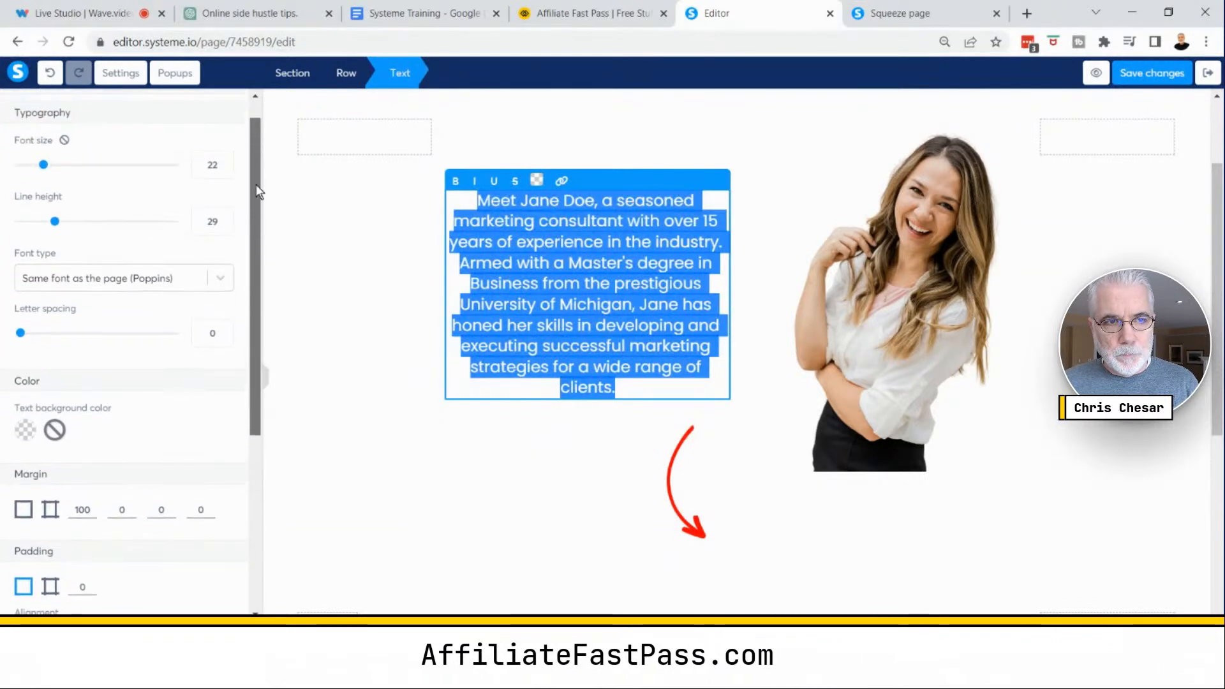
left_click(215, 281)
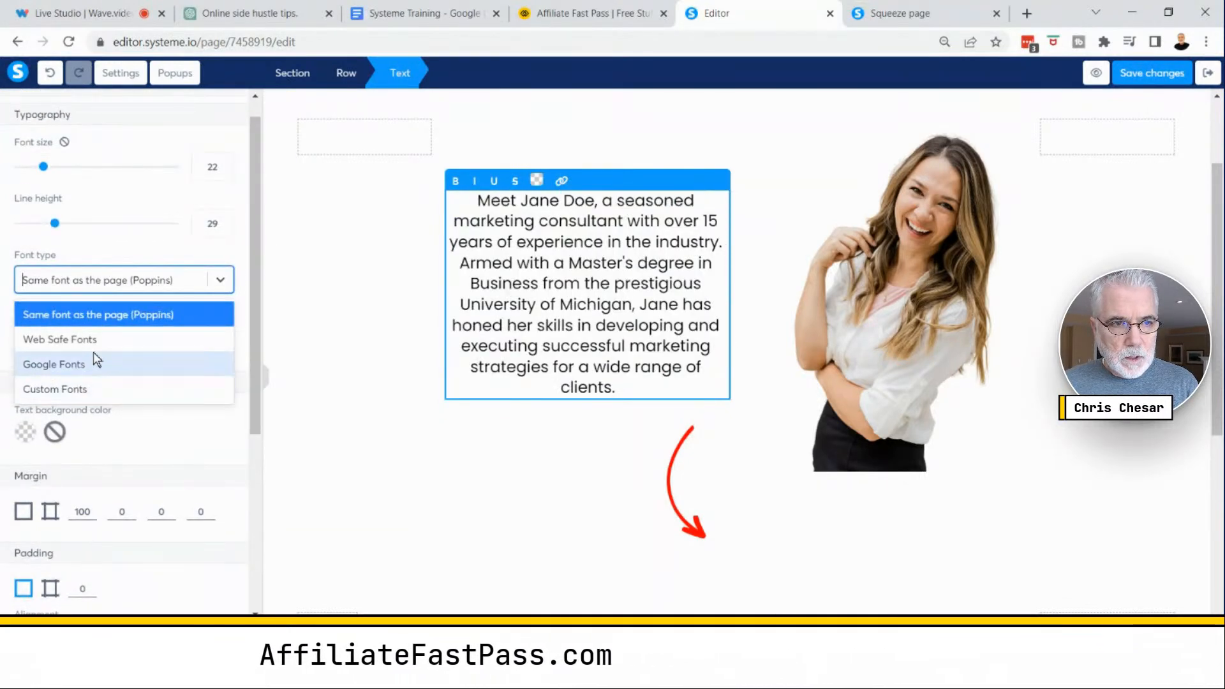
left_click(83, 362)
left_click(192, 322)
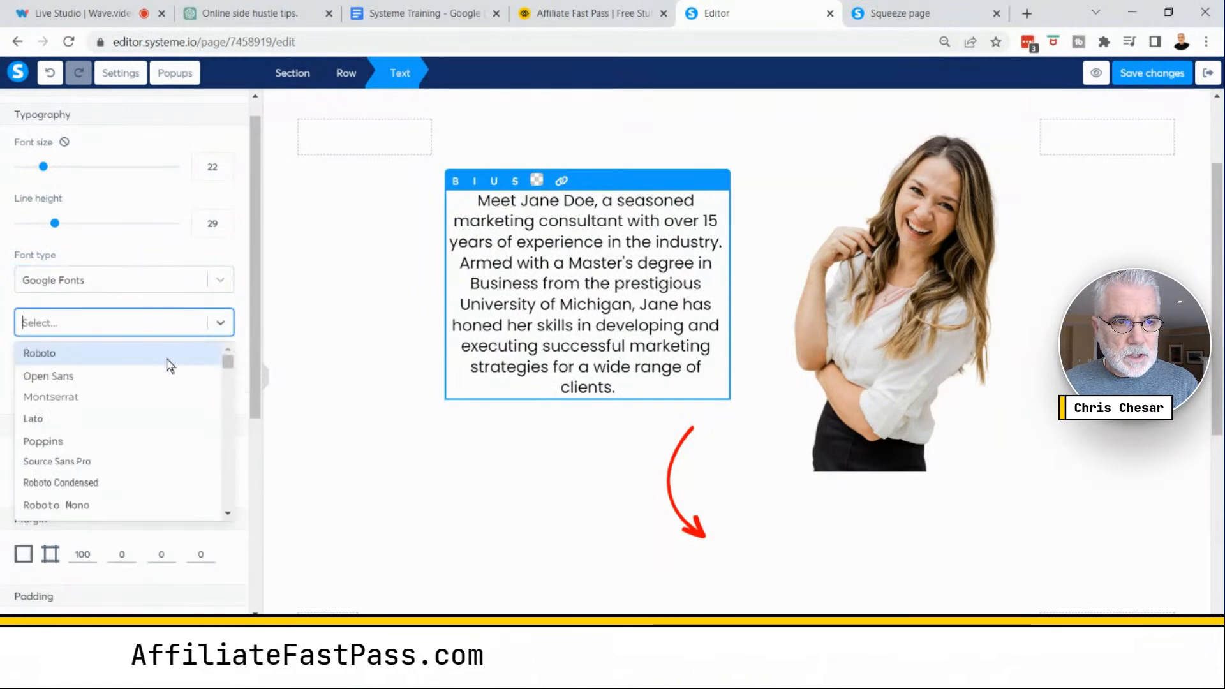
left_click(63, 461)
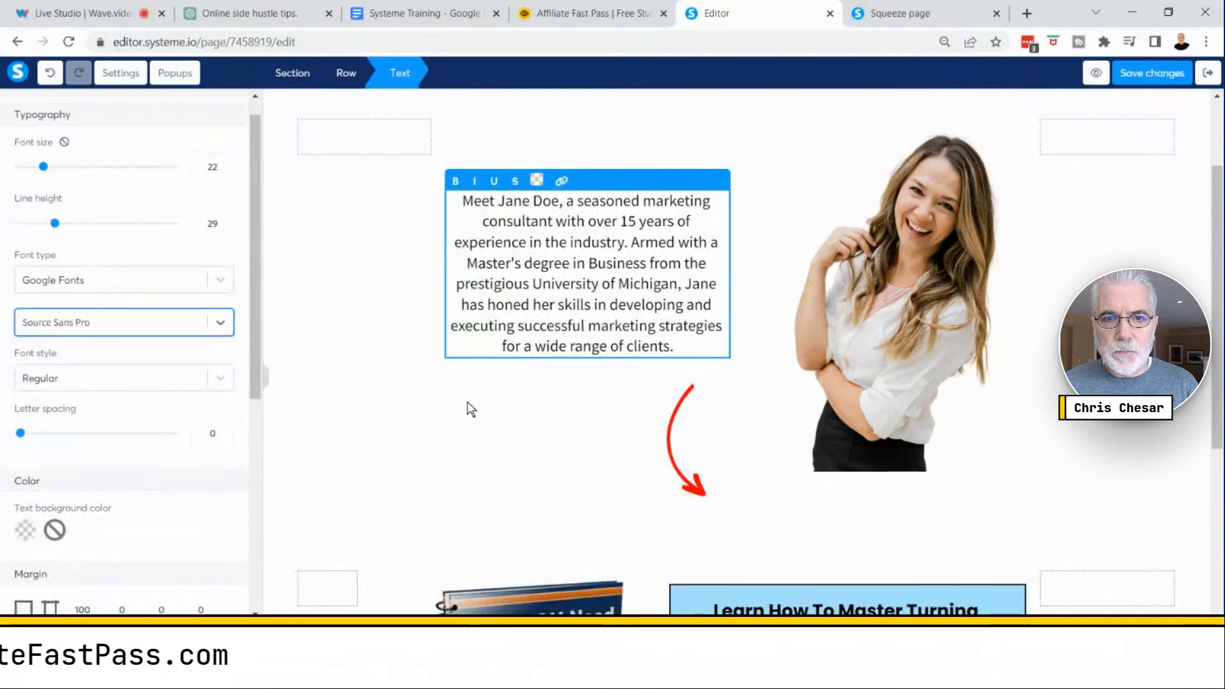
- Select all of the bio paragraph's text and change its font type to the page's default font, Poppins
left_click(368, 427)
scroll(361, 421, "up", 2)
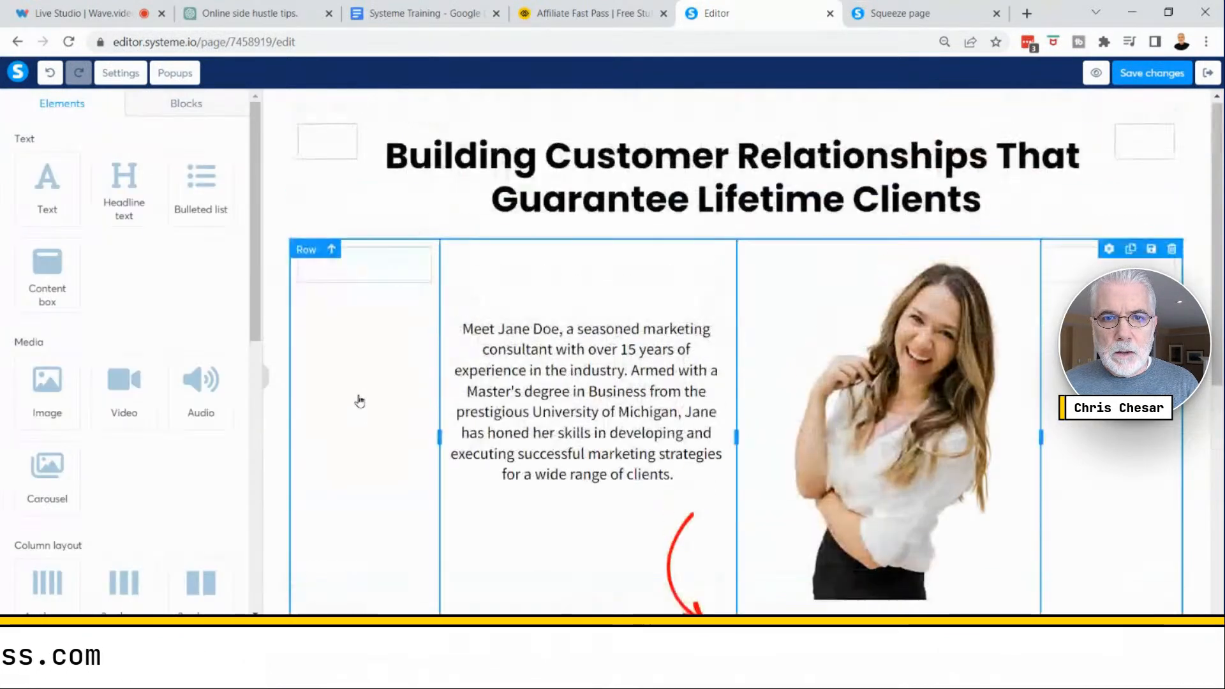
double_click(579, 396)
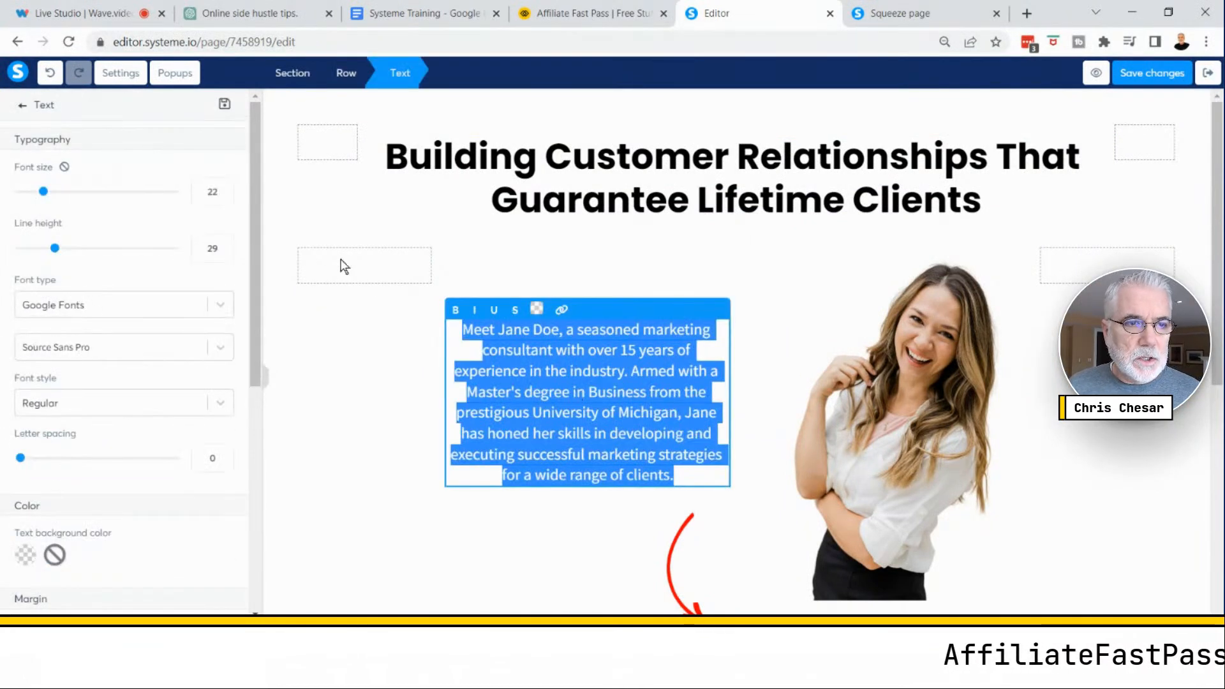
left_click(223, 309)
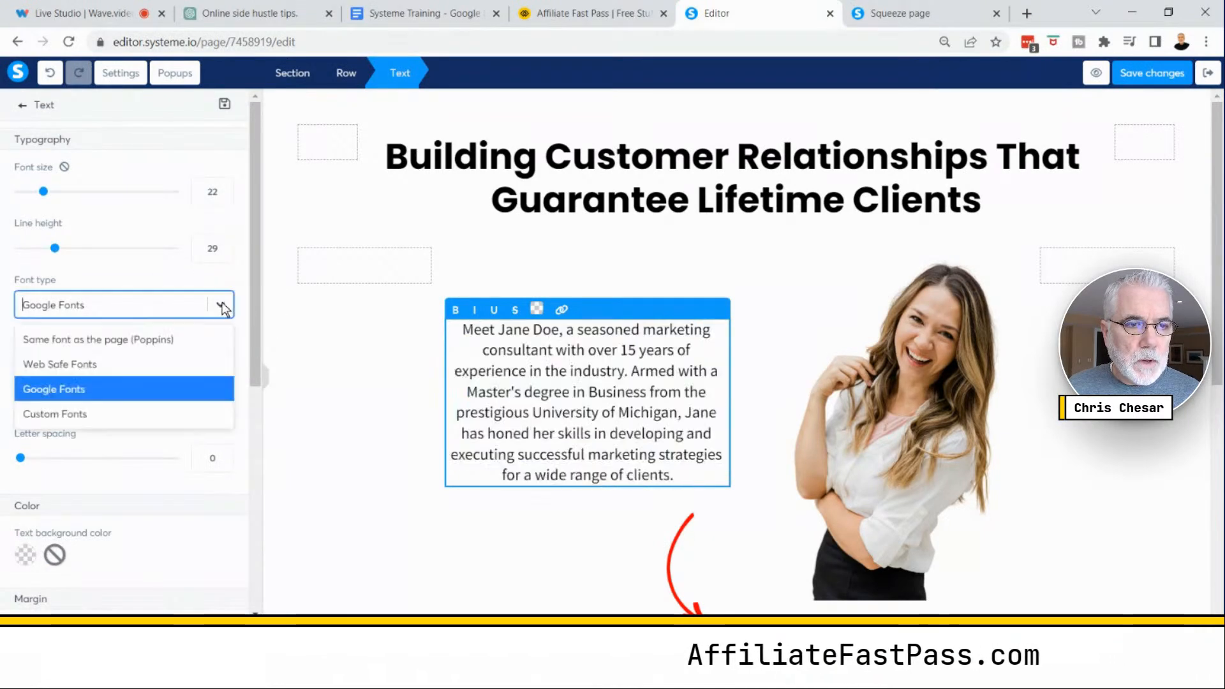
left_click(137, 342)
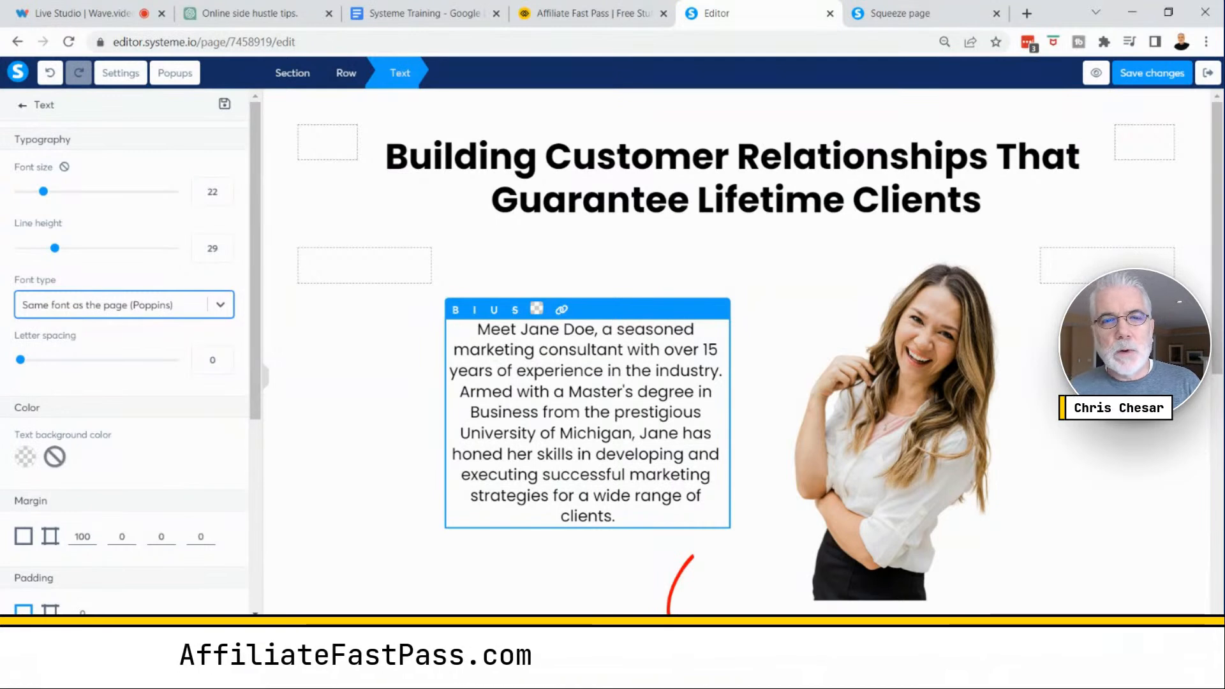
left_click(372, 409)
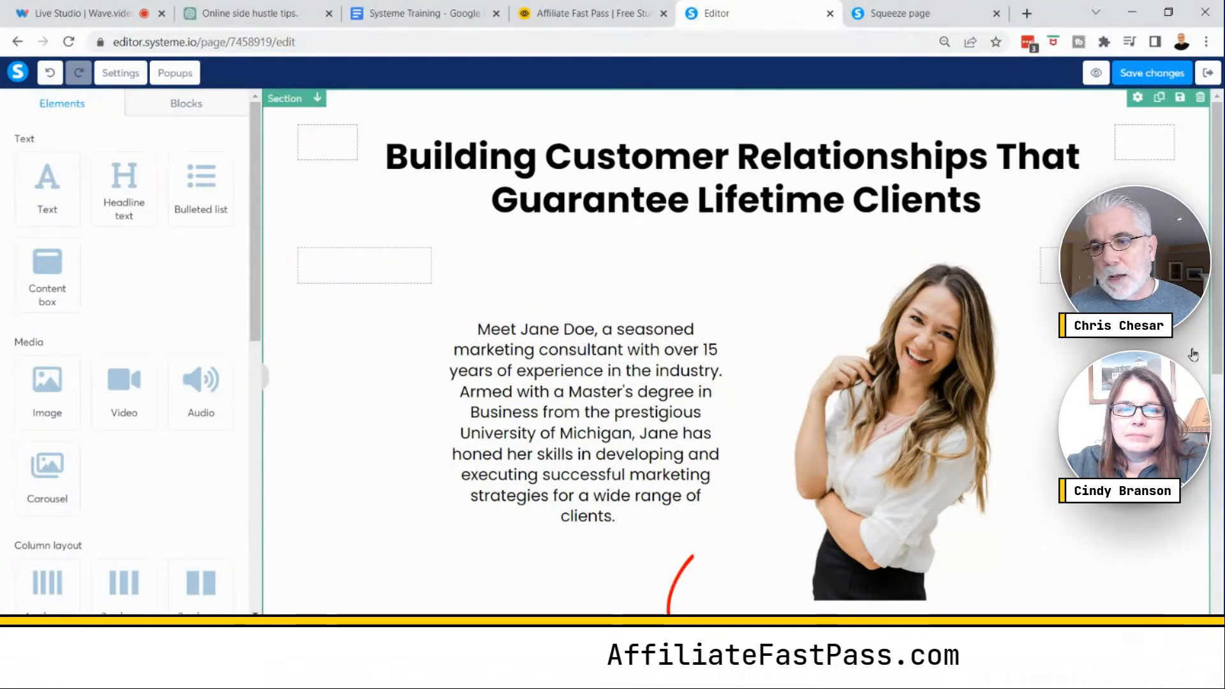
- Switch the editor to mobile view and scroll back to the top of the page to review the layout
scroll(1193, 355, "down", 8)
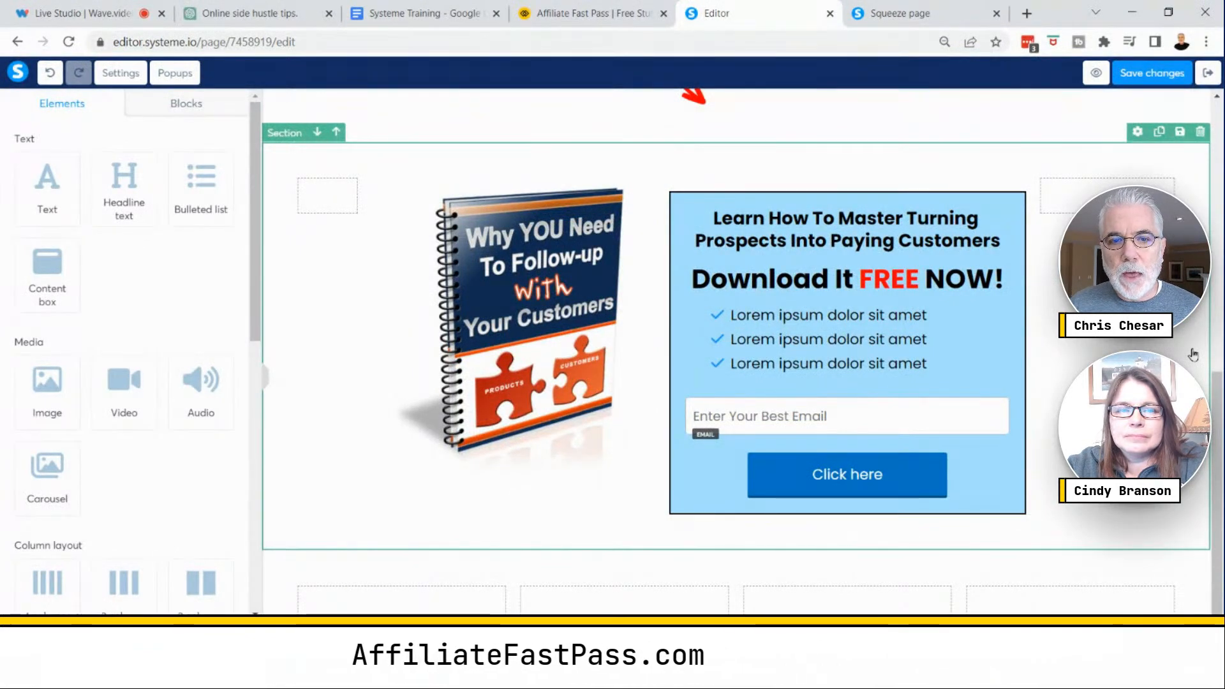
scroll(1192, 355, "up", 8)
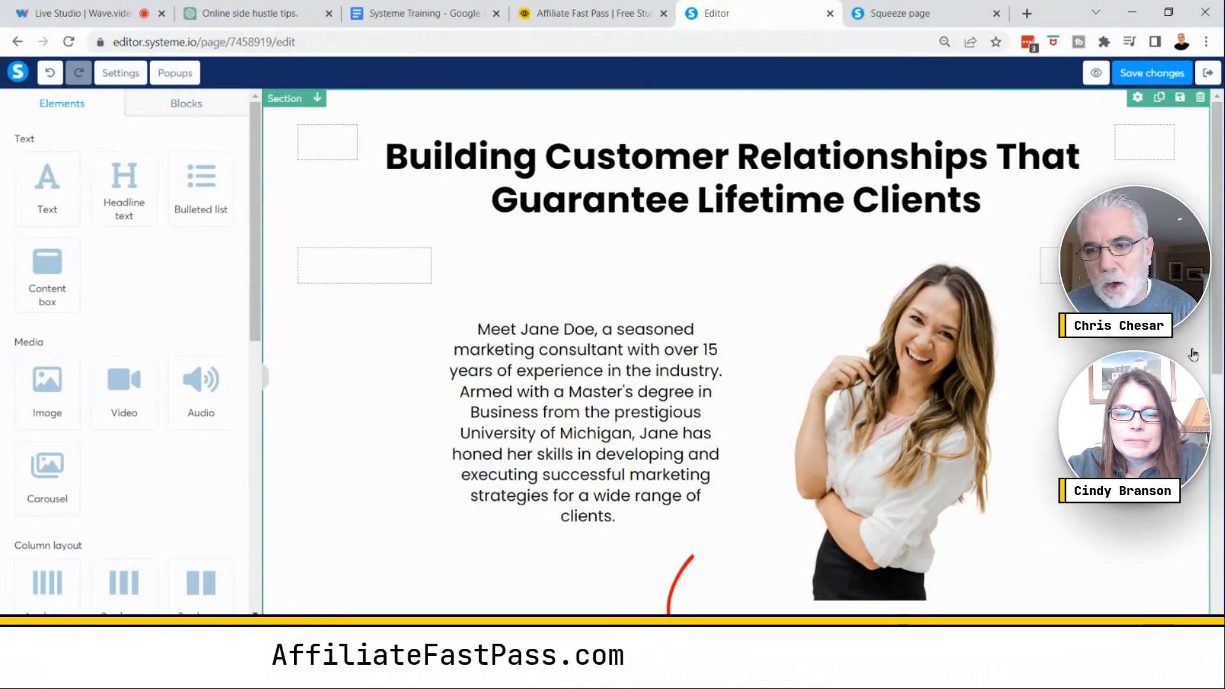
scroll(1193, 354, "down", 3)
scroll(1193, 354, "down", 5)
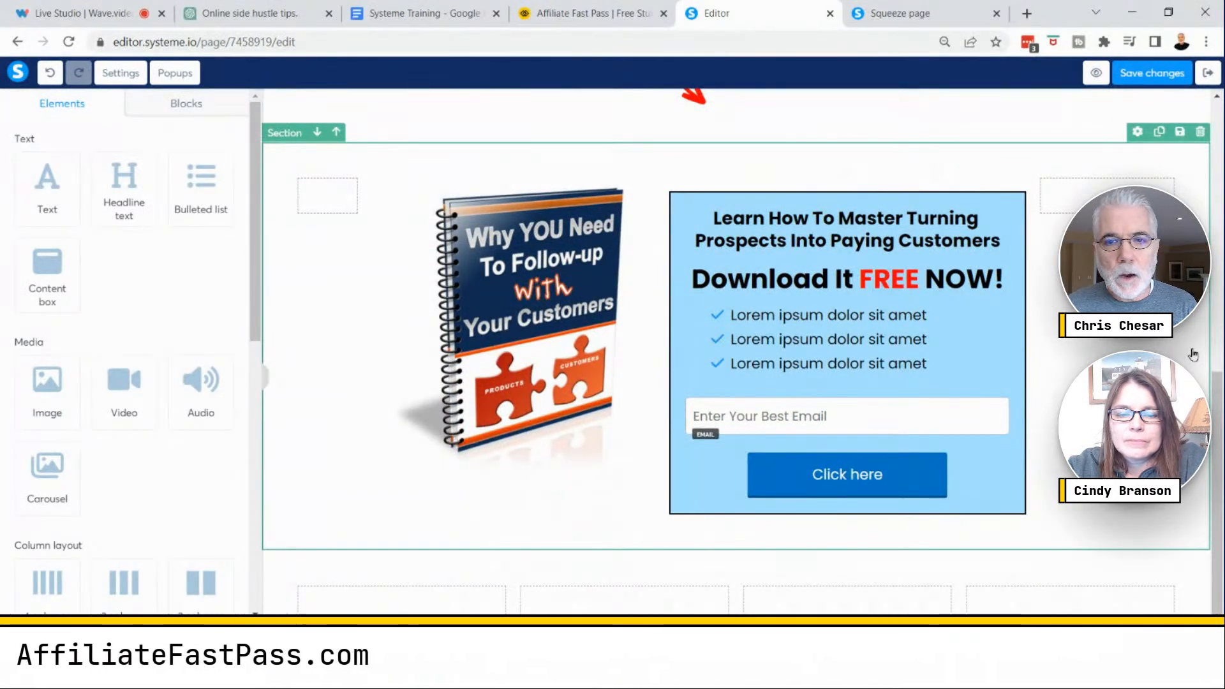
scroll(1192, 354, "up", 3)
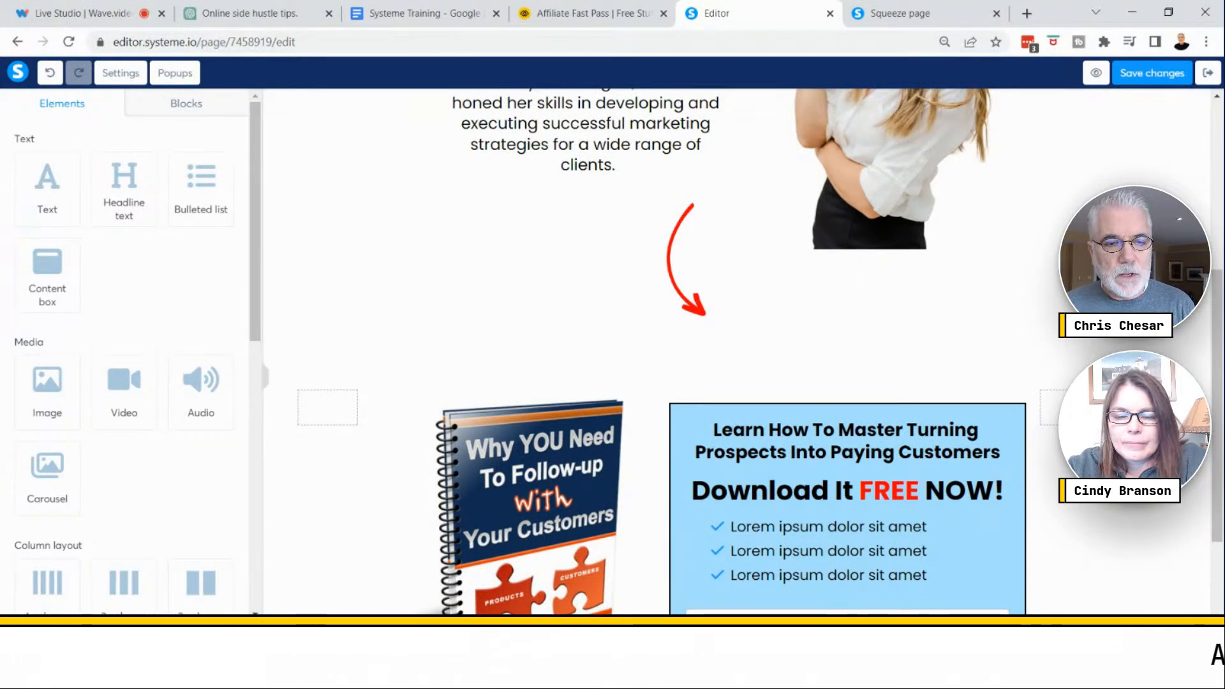
left_click(187, 636)
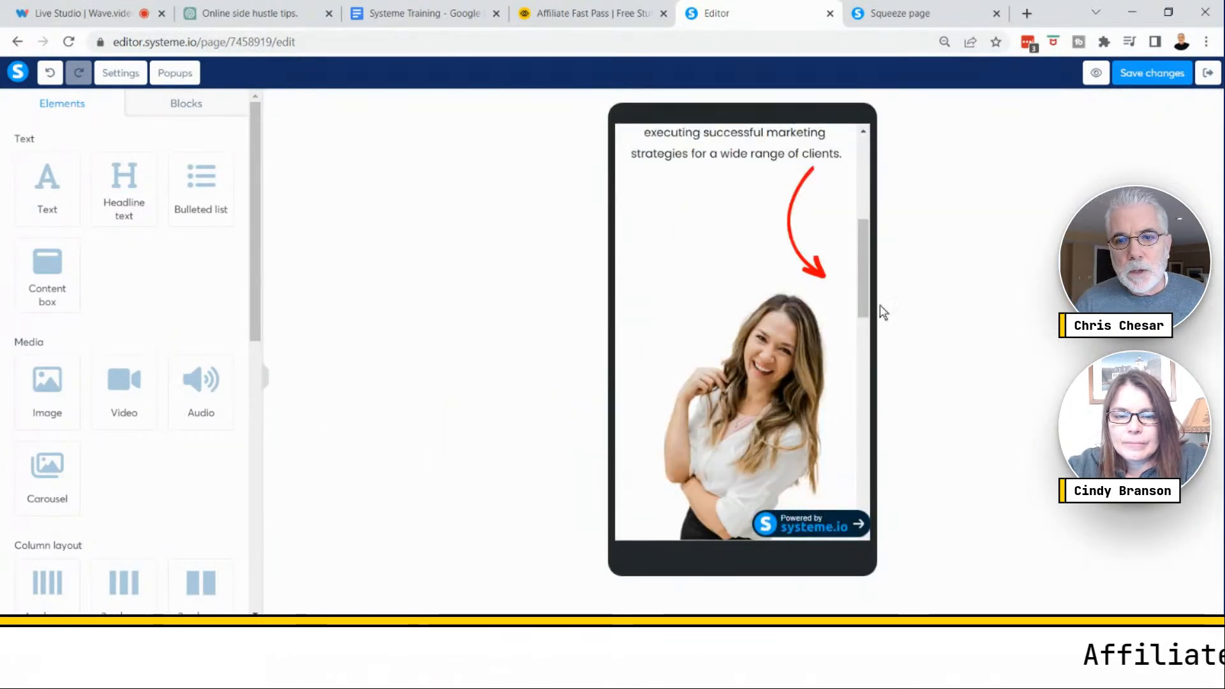
left_click_drag(866, 264, 890, 182)
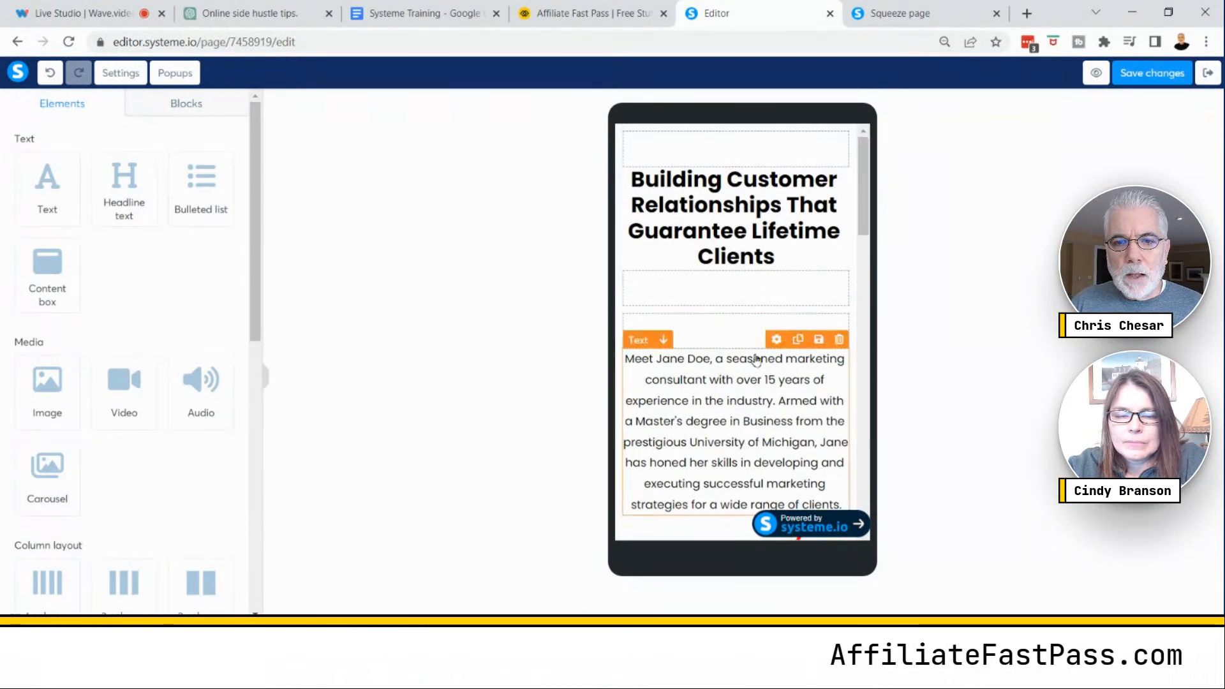
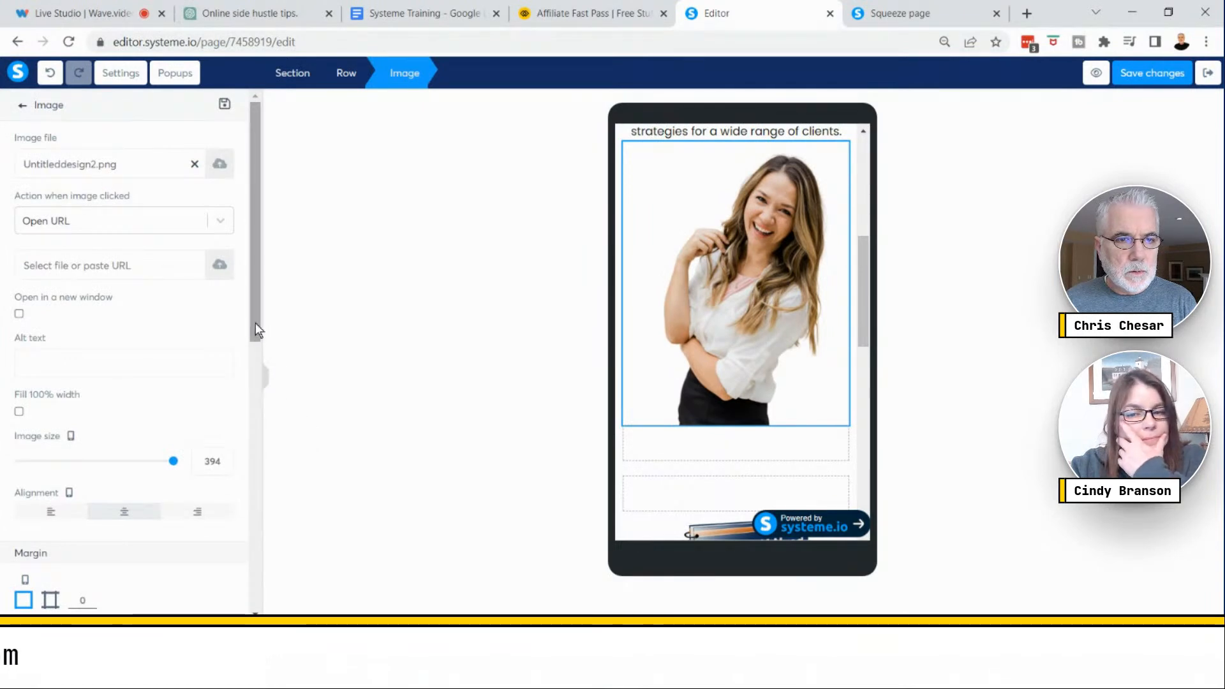
- Shrink the photo in mobile view by setting its image size to 232
left_click_drag(255, 324, 255, 351)
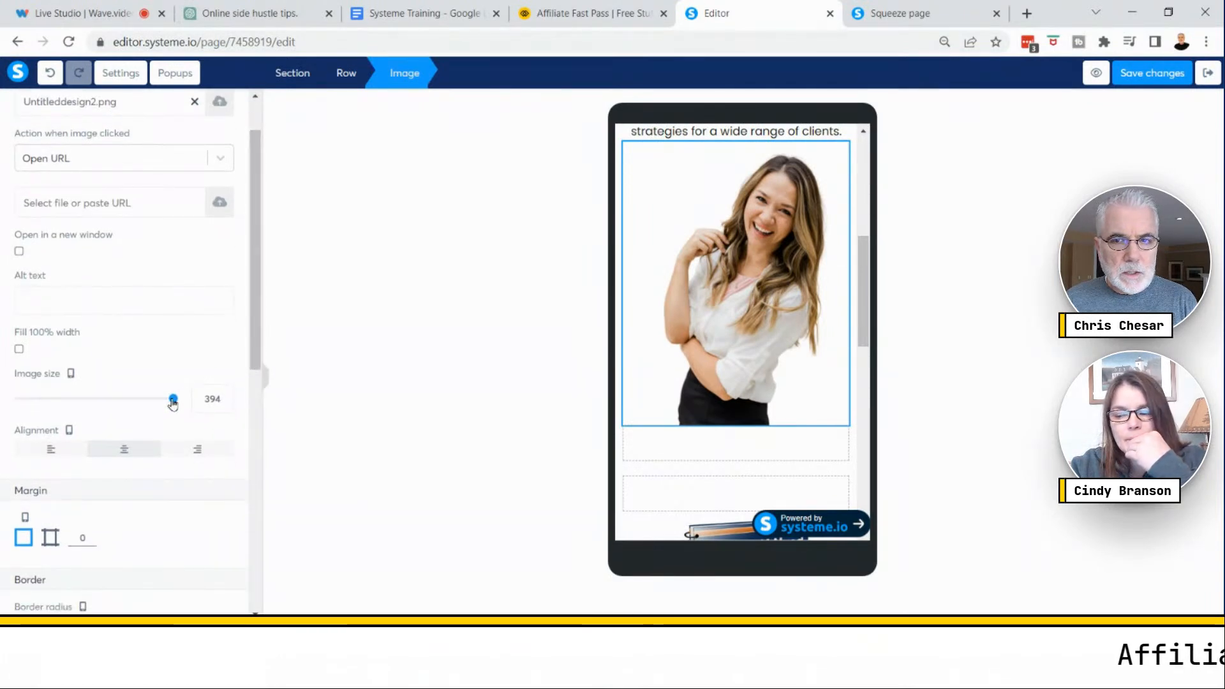
left_click_drag(172, 402, 133, 402)
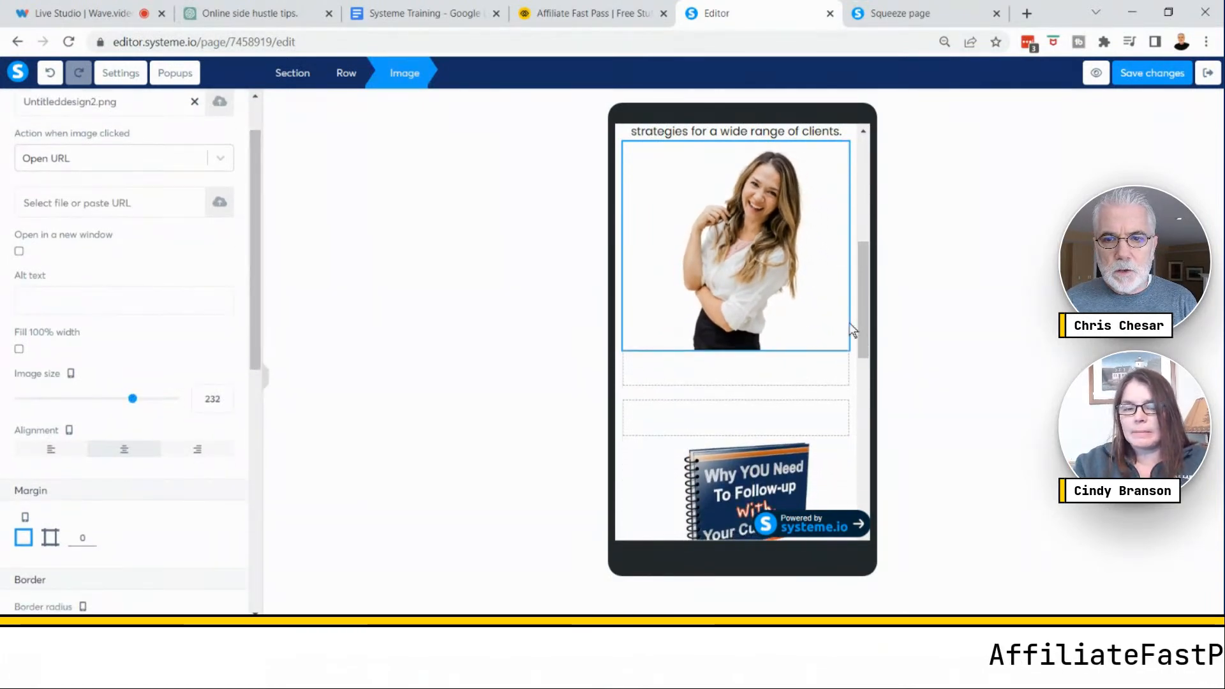
left_click(944, 334)
left_click_drag(864, 305, 879, 197)
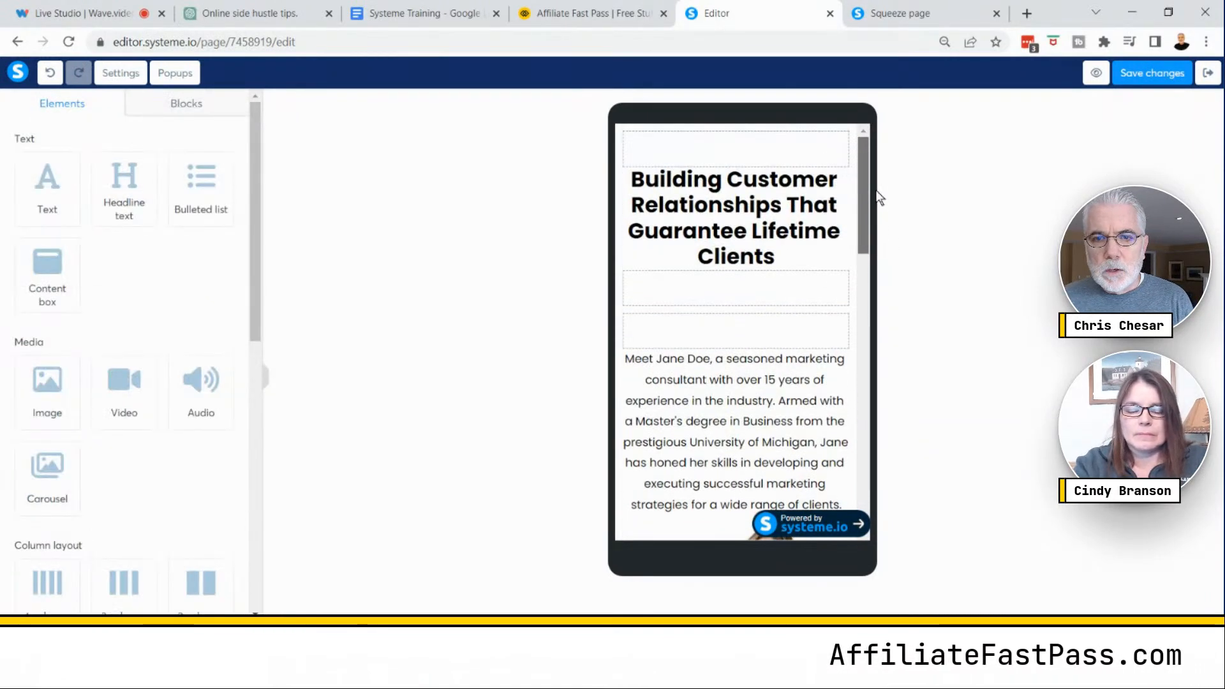
- Review the mobile layout by selecting the top rows and scrolling through the page
left_click(755, 337)
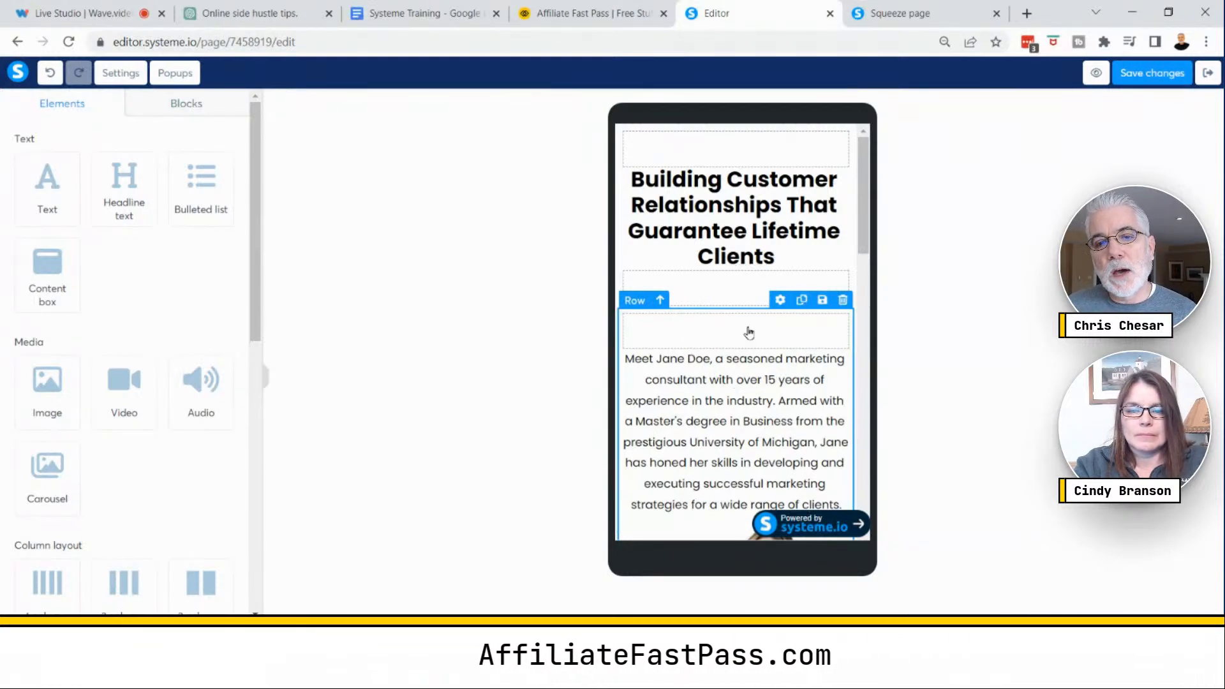
left_click(749, 334)
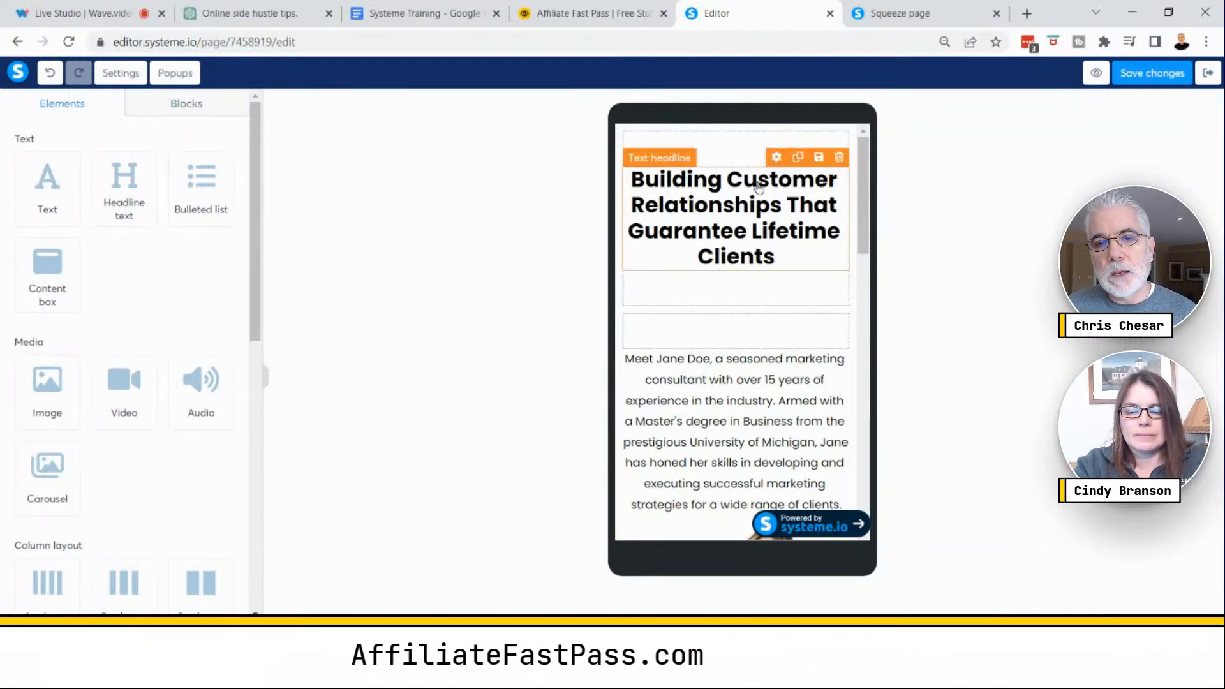
scroll(797, 268, "down", 3)
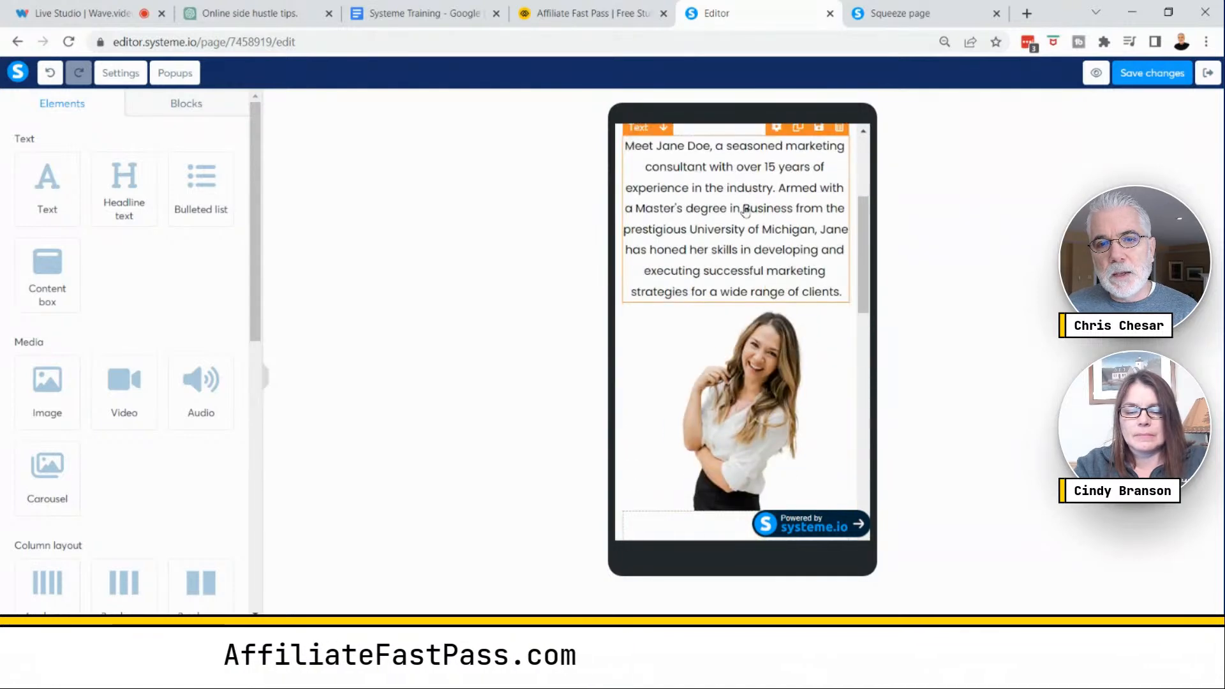
scroll(744, 211, "up", 3)
left_click(746, 336)
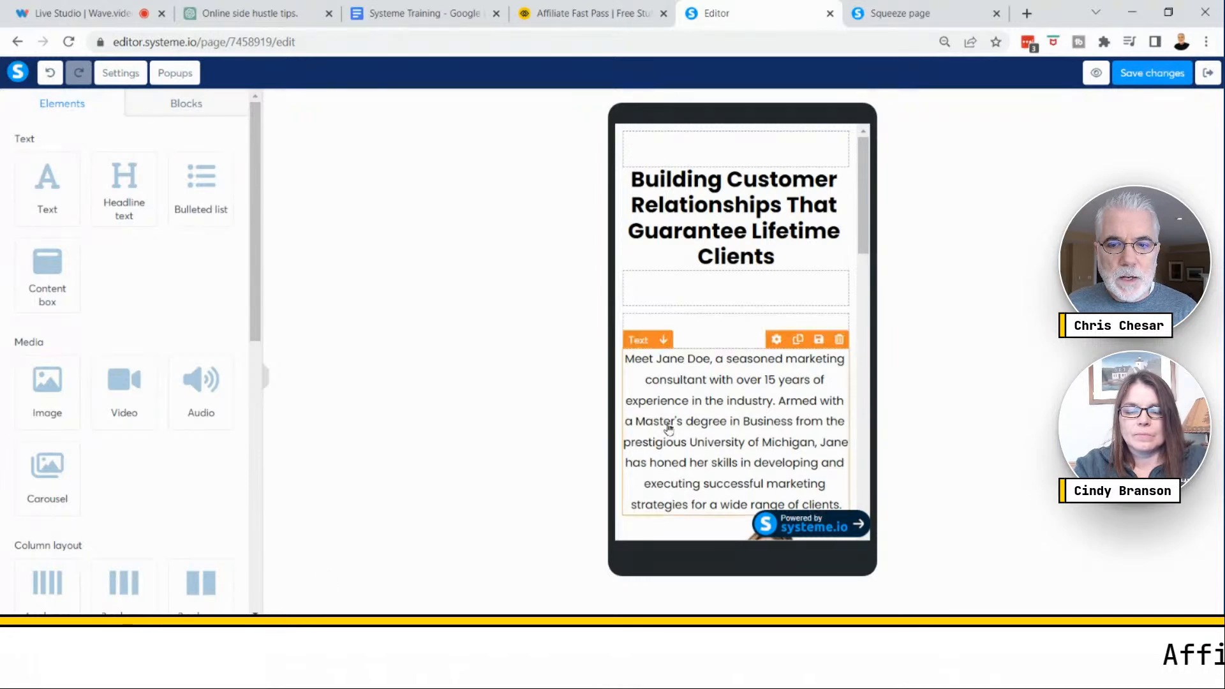
scroll(668, 427, "down", 10)
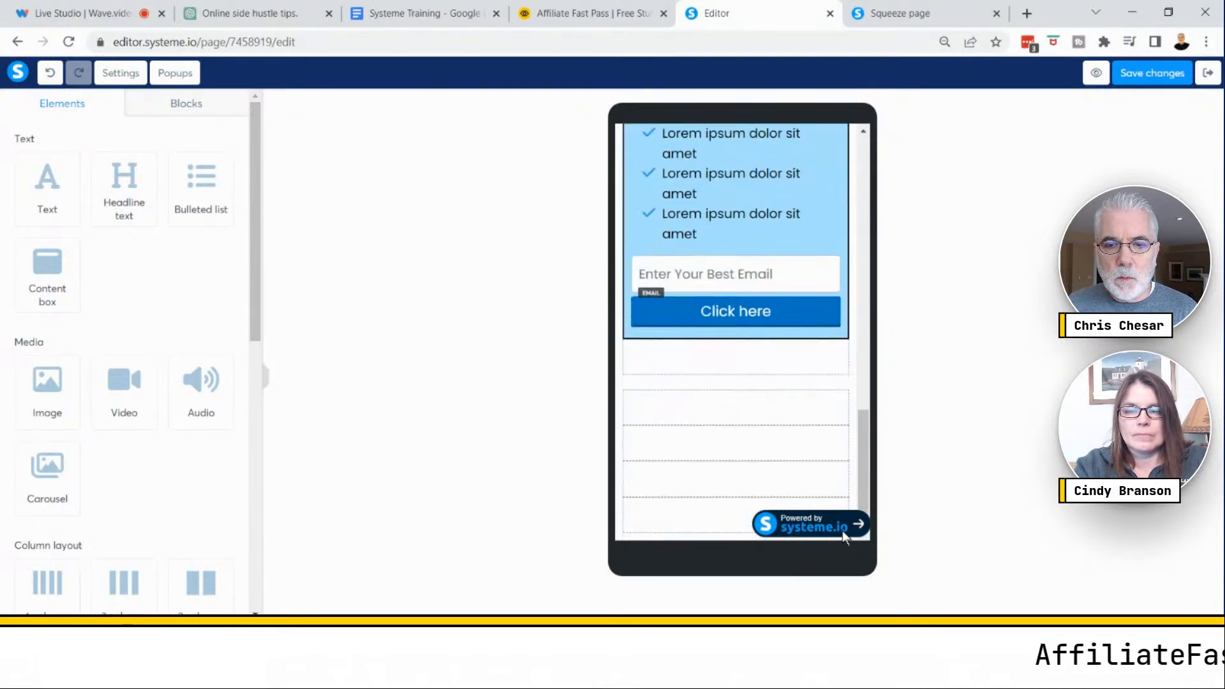
left_click(831, 524)
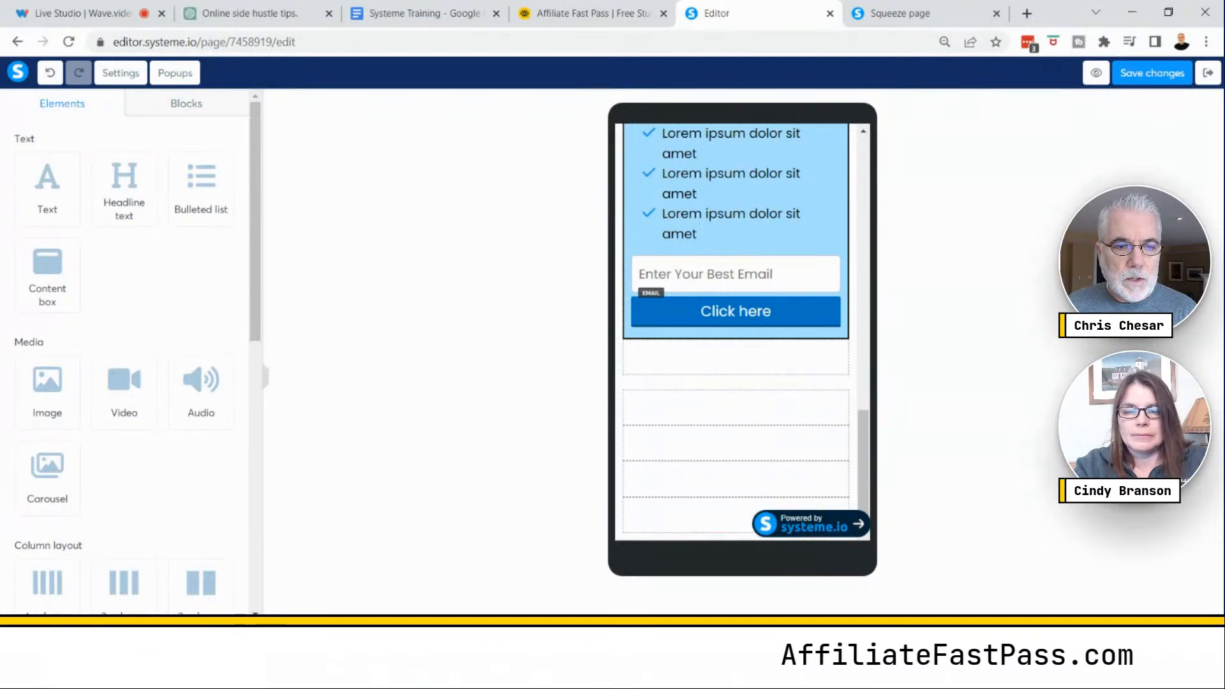
- Switch back to desktop view and browse through the page-level settings
left_click(238, 632)
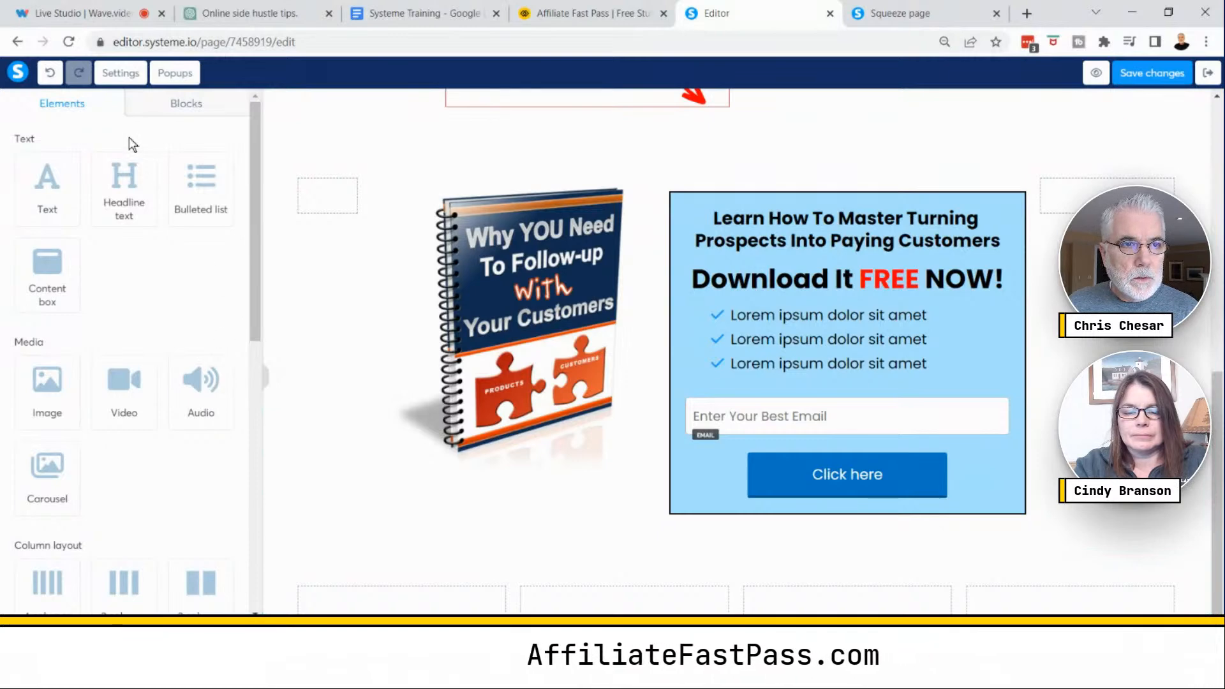
left_click(120, 75)
scroll(217, 319, "down", 10)
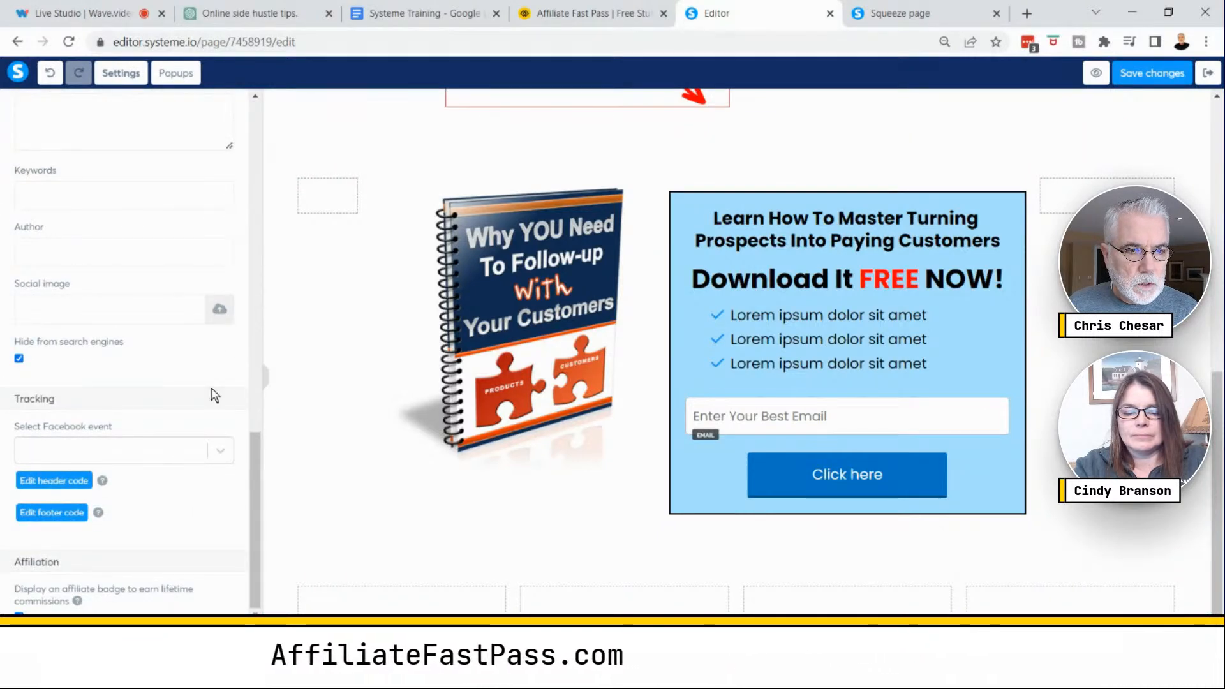
scroll(172, 348, "up", 10)
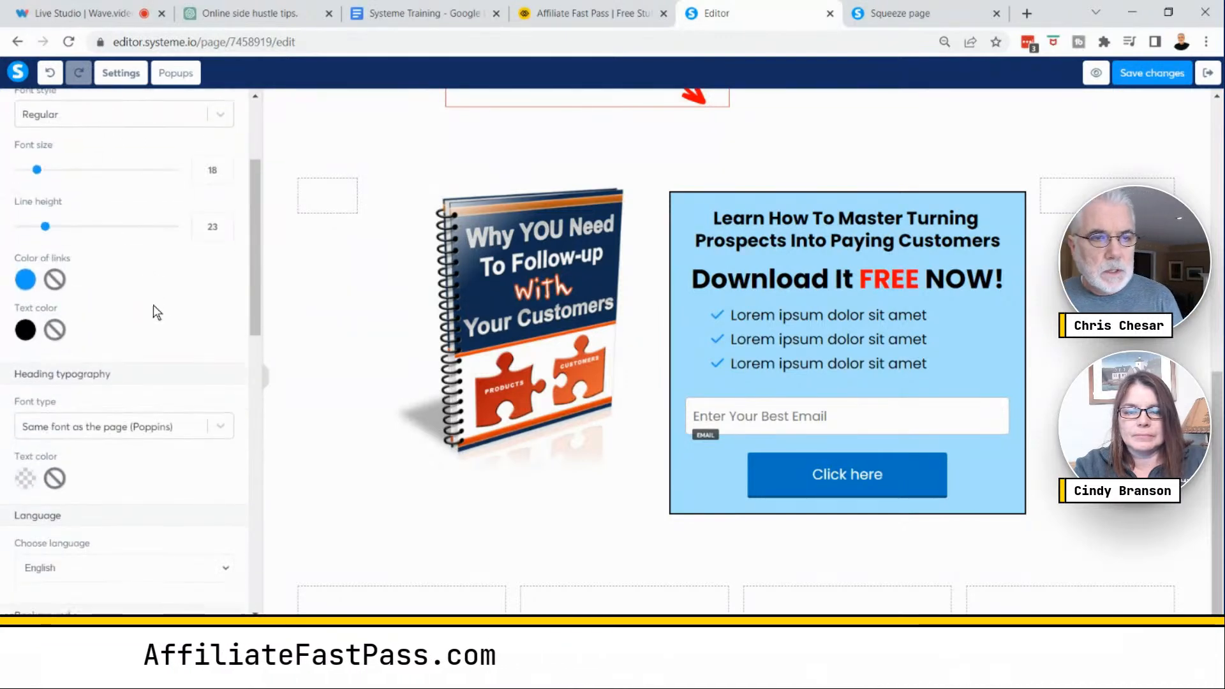
scroll(155, 309, "down", 10)
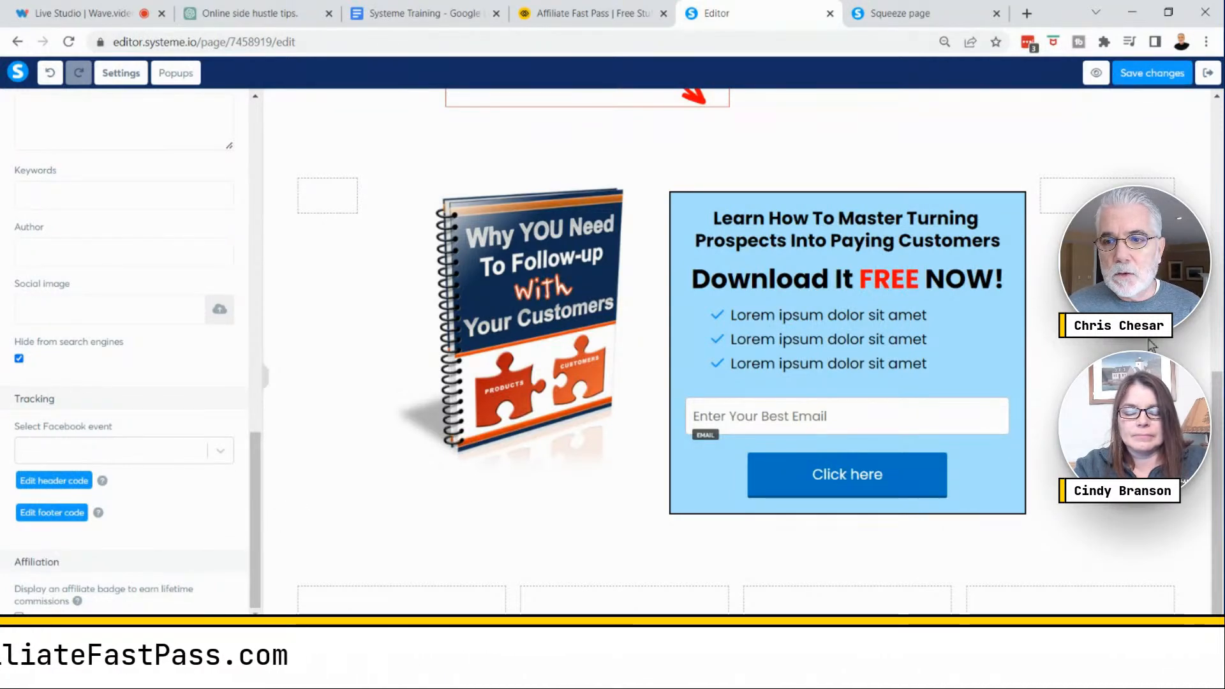
left_click(1174, 356)
scroll(340, 197, "up", 7)
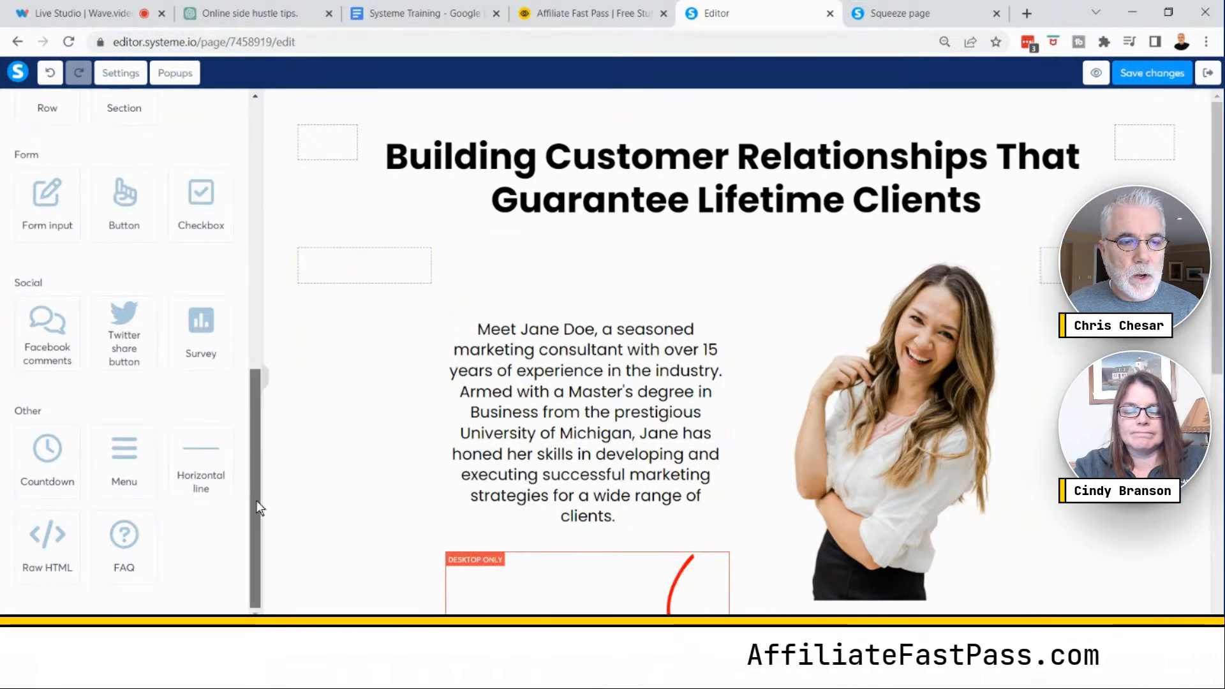
left_click_drag(262, 476, 262, 328)
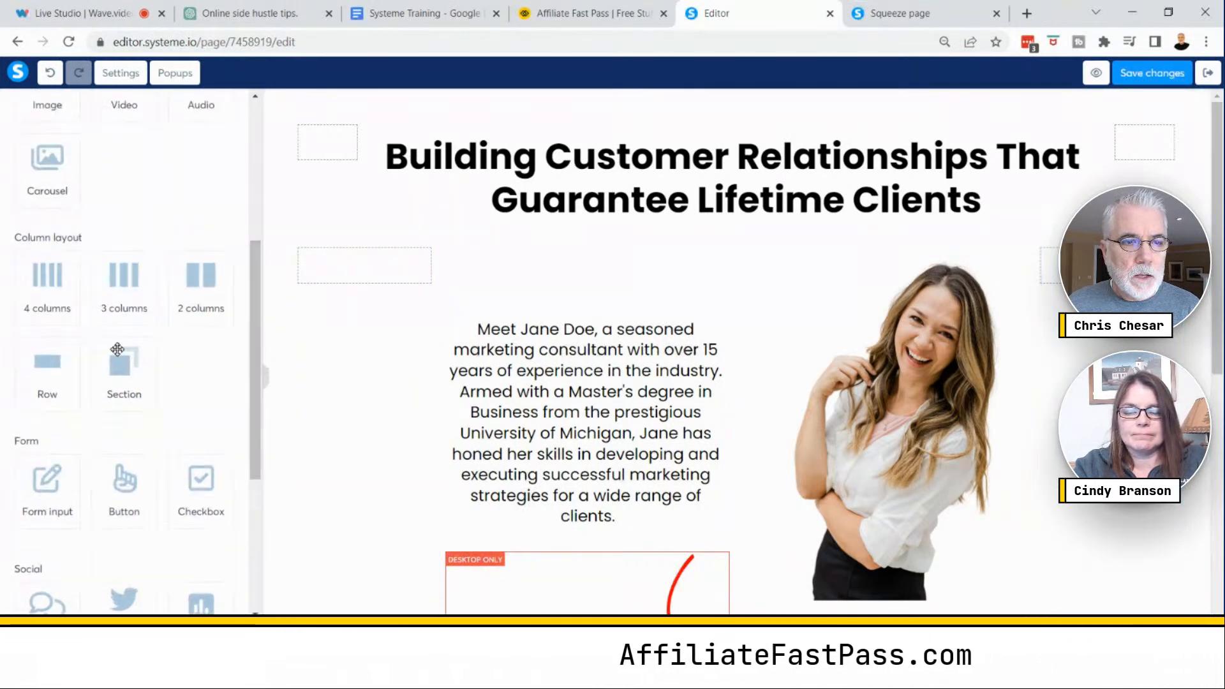
left_click_drag(47, 363, 659, 246)
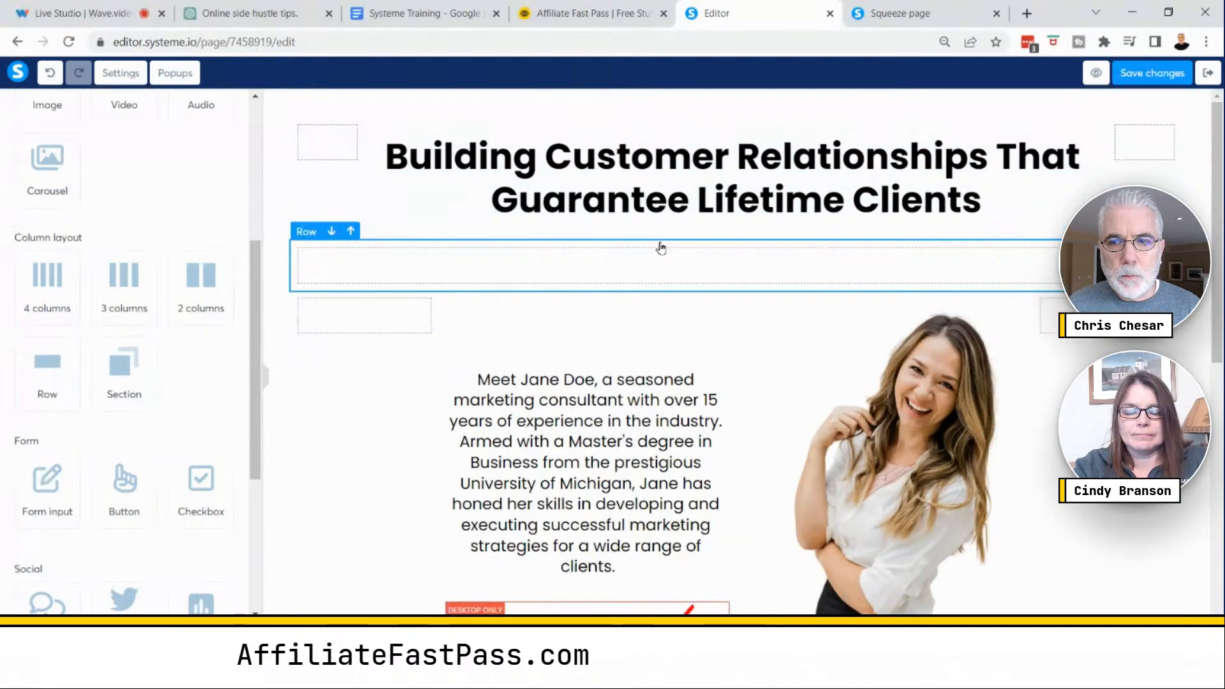
left_click_drag(627, 187, 653, 269)
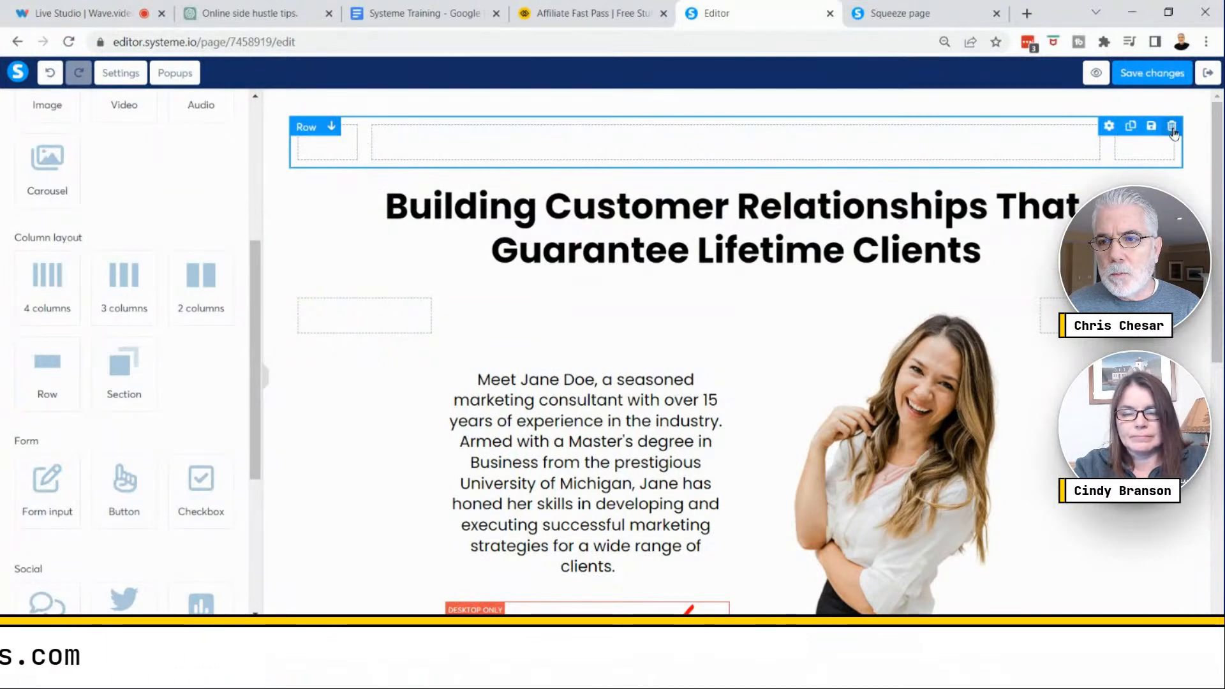
left_click(1172, 127)
left_click(707, 143)
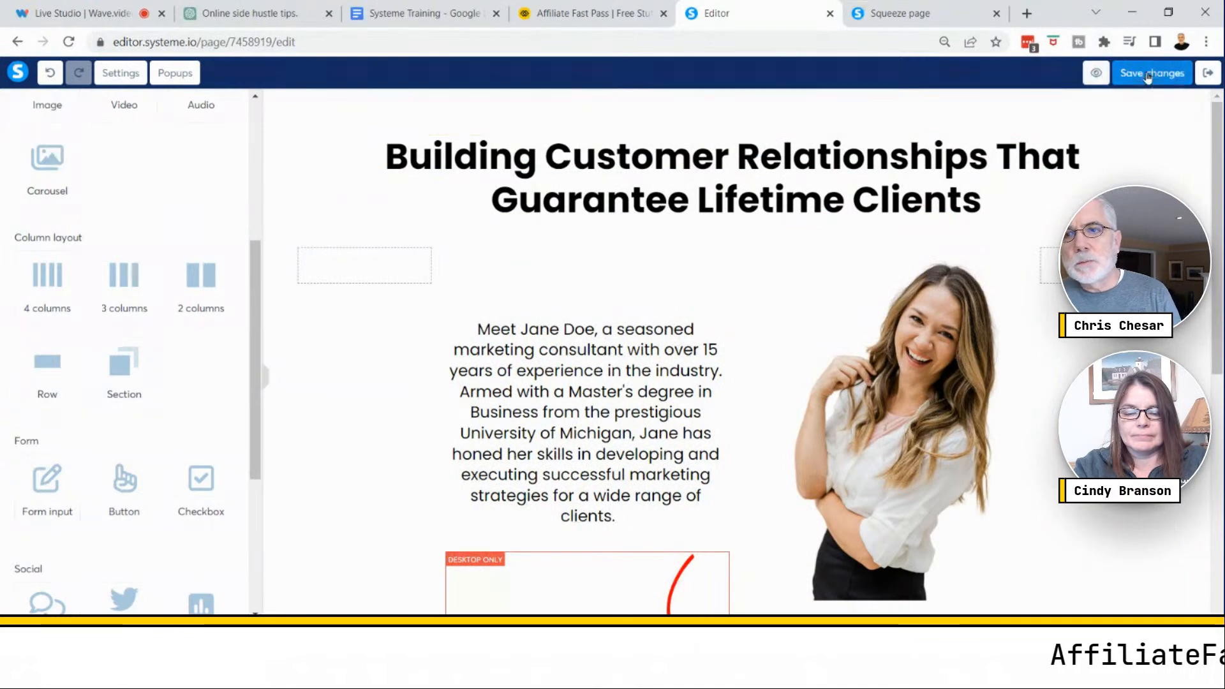
- Preview the page in its browser tab, then compare the mobile and desktop views in the editor
left_click(1080, 73)
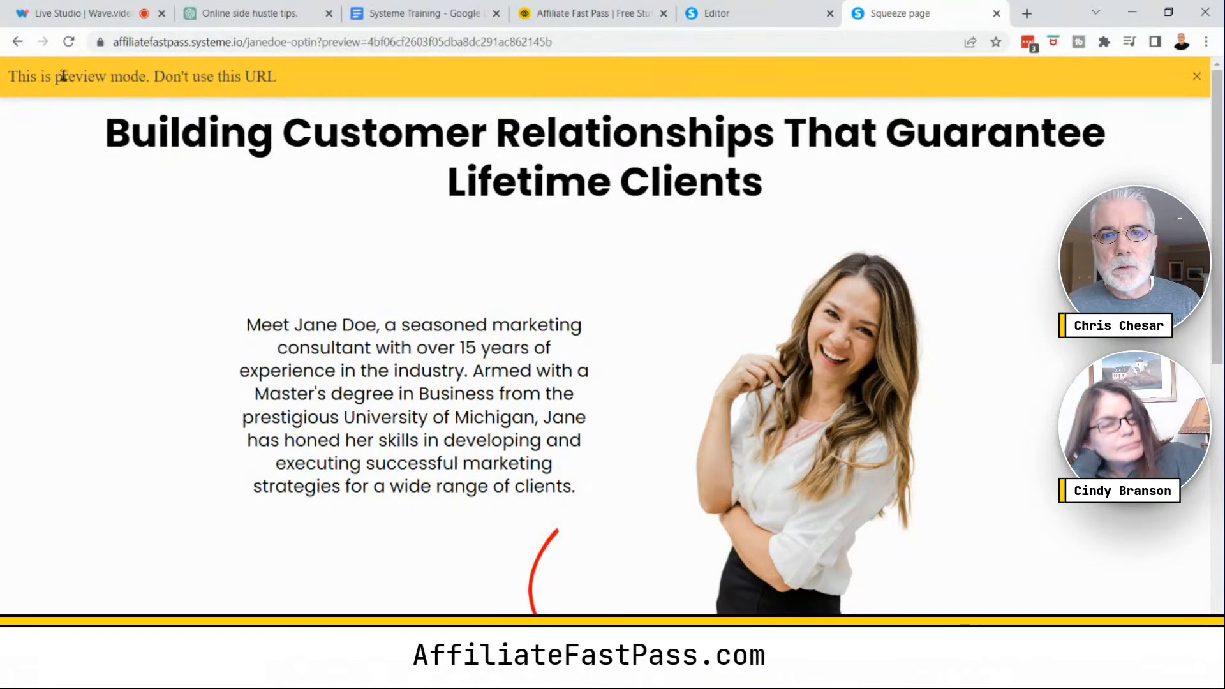
left_click(745, 11)
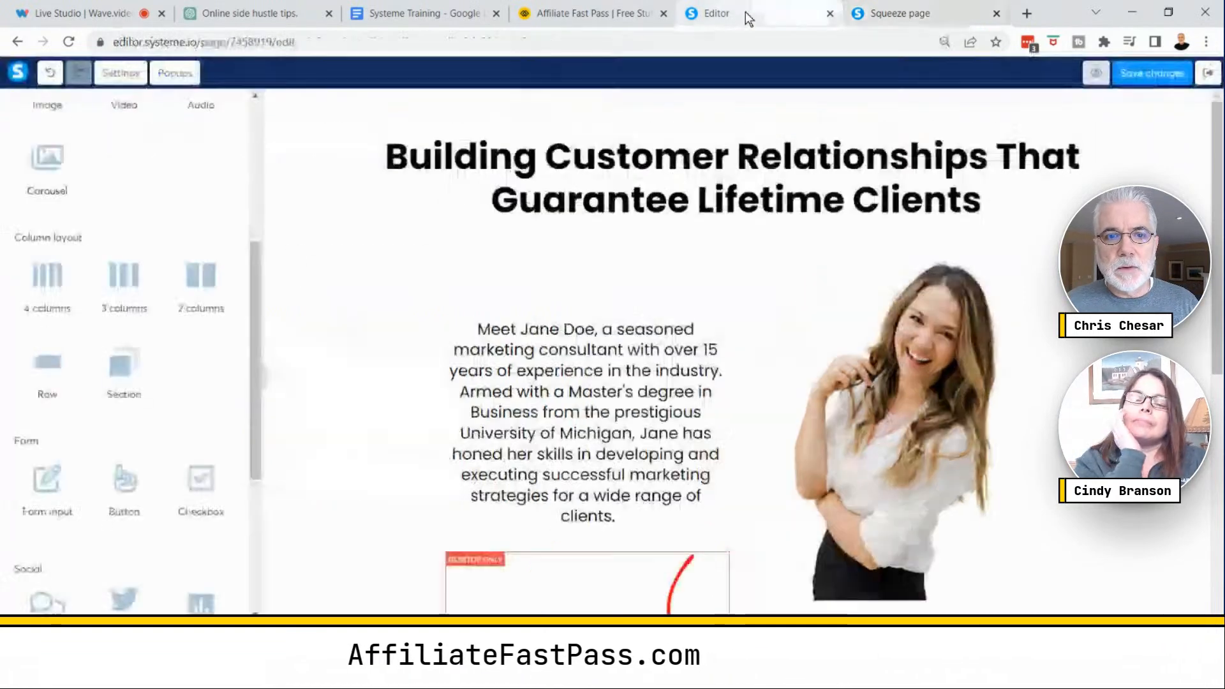
left_click(458, 166)
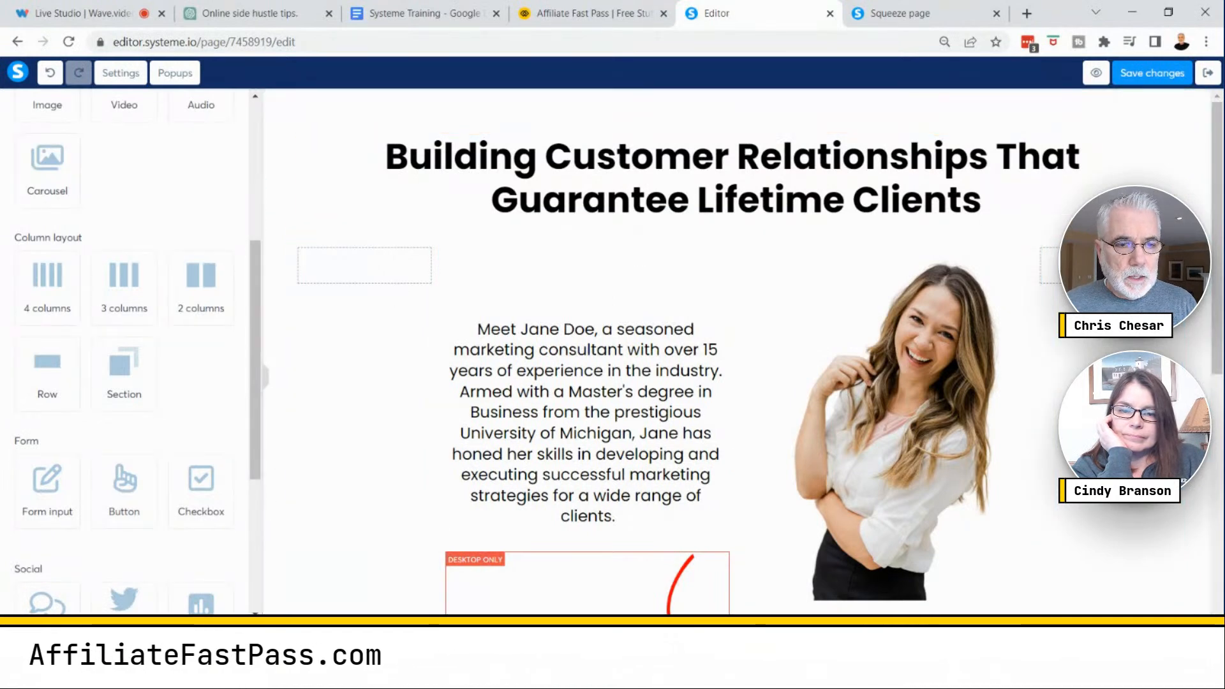
left_click(243, 637)
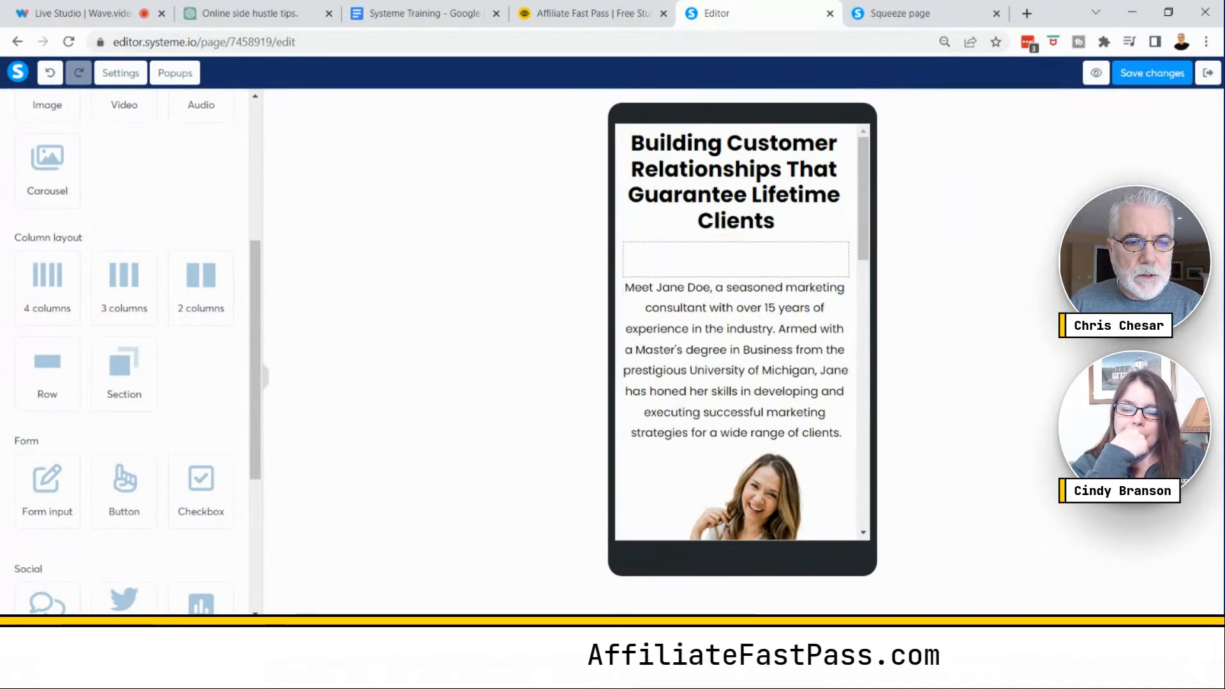
left_click(66, 638)
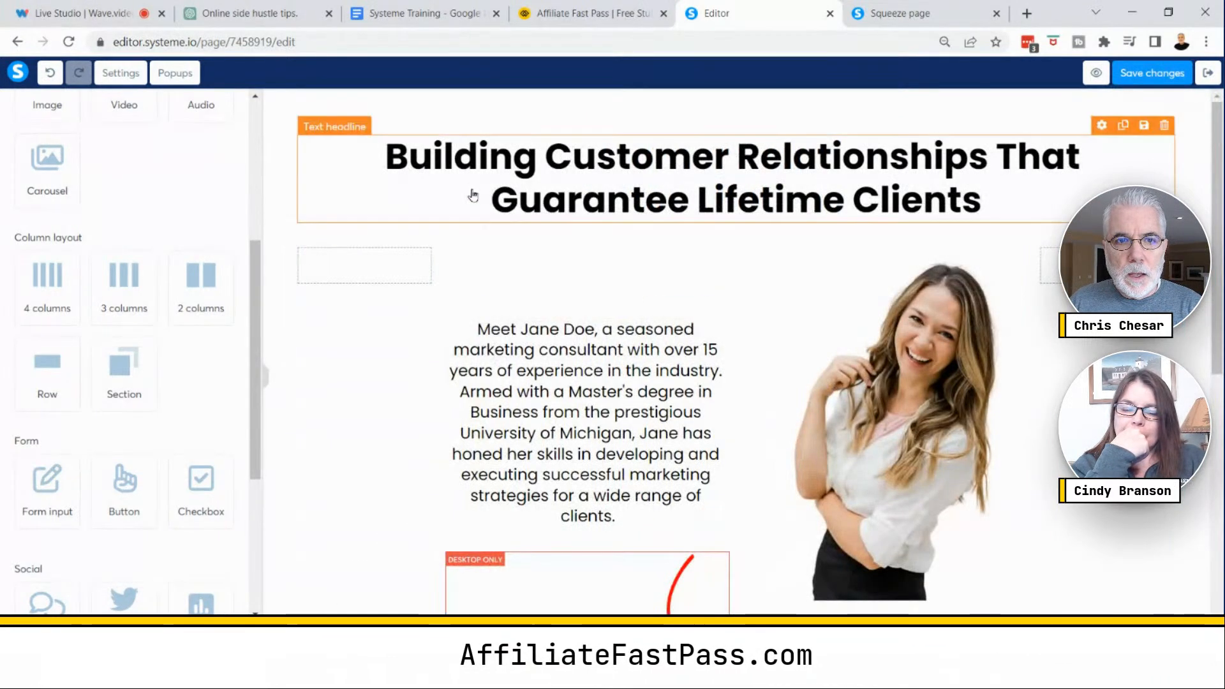
- Open the headline's settings and switch its padding to separate values for each side
left_click(527, 185)
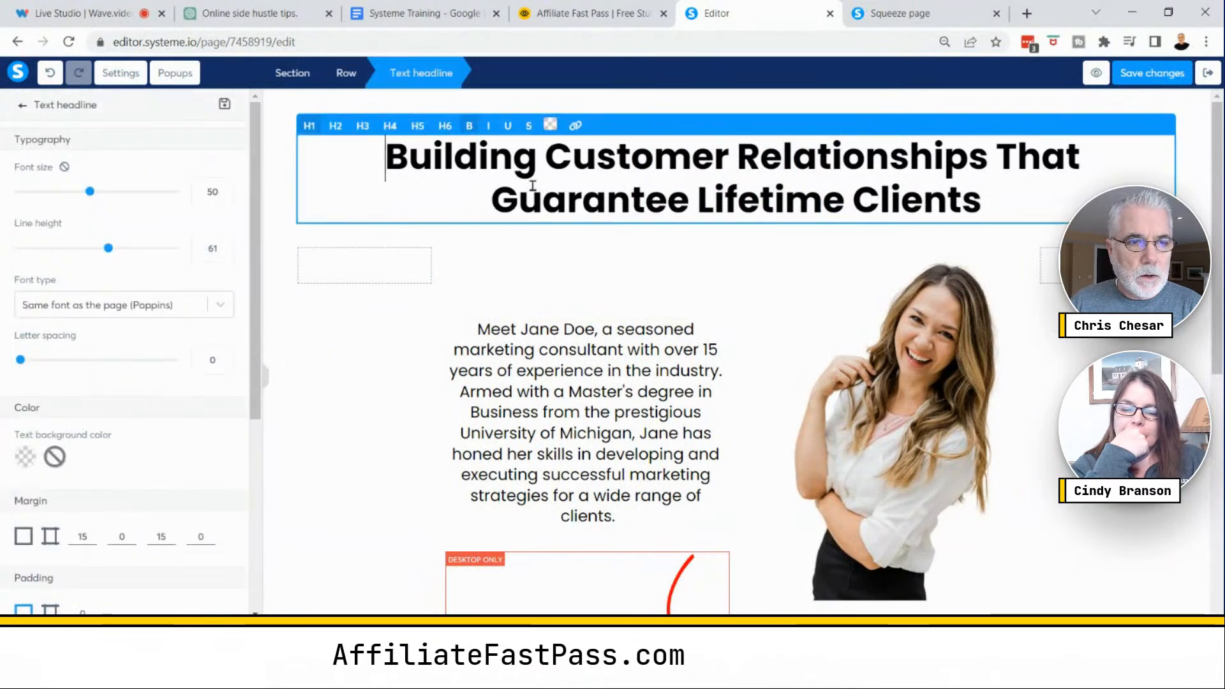
scroll(147, 410, "down", 3)
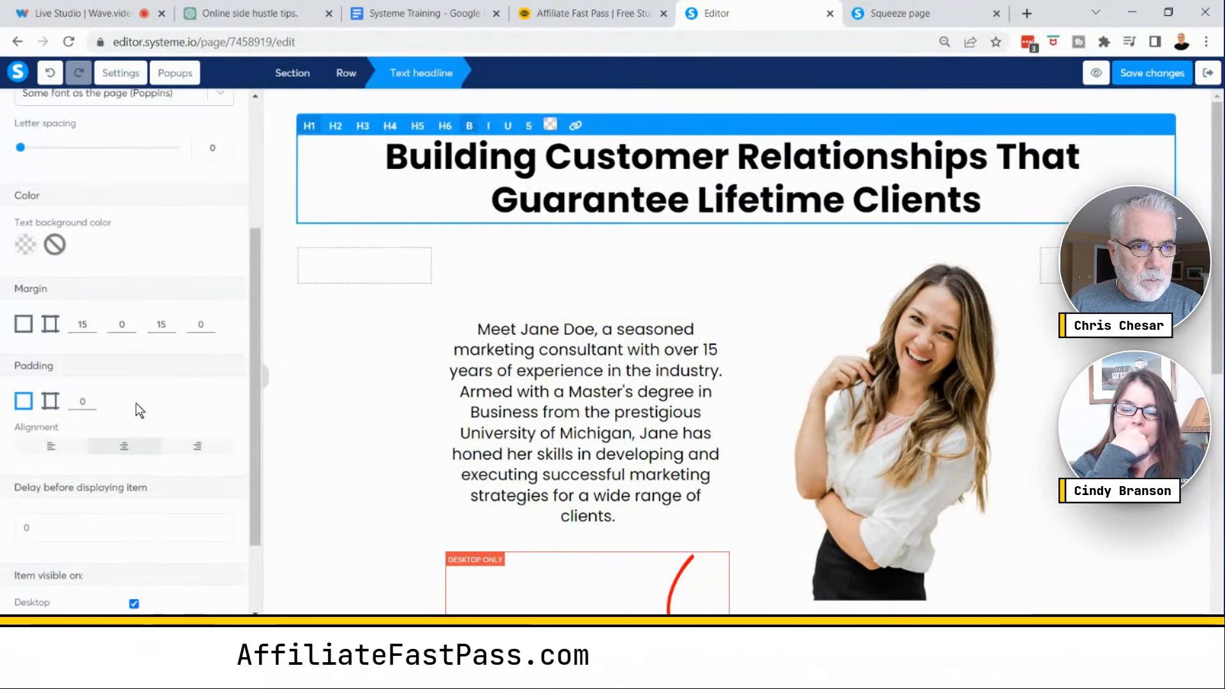
left_click(49, 403)
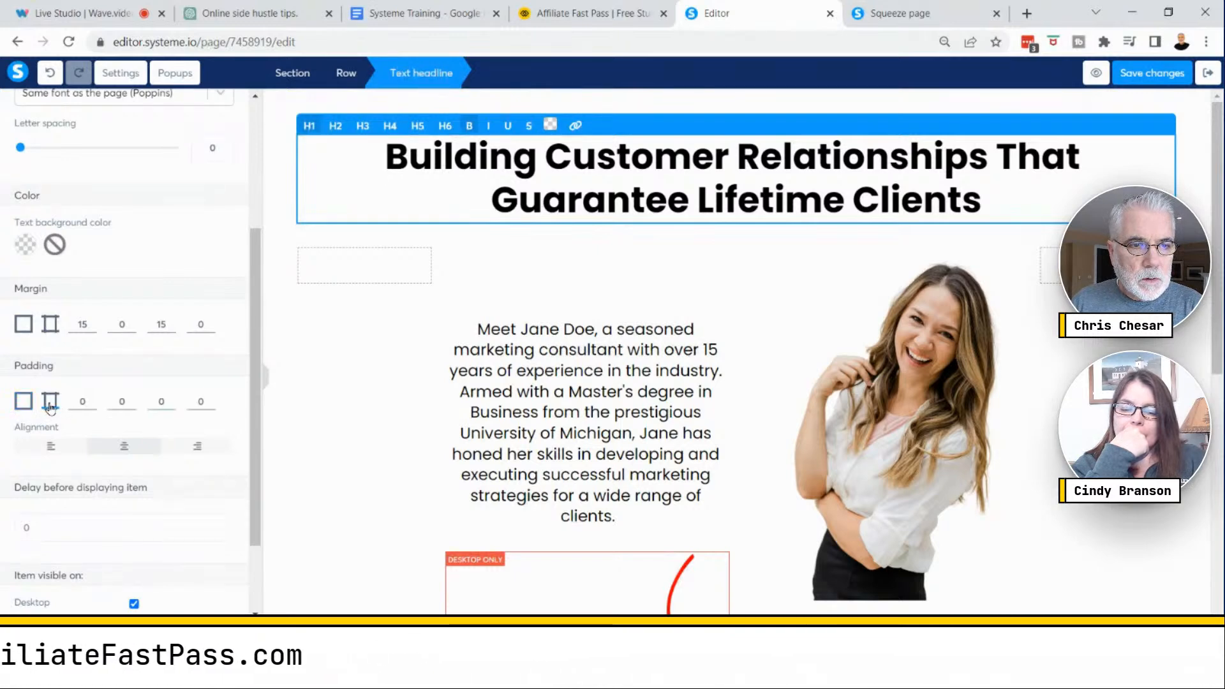
- Try increasing the headline's bottom padding before resetting it to 0
left_click(170, 400)
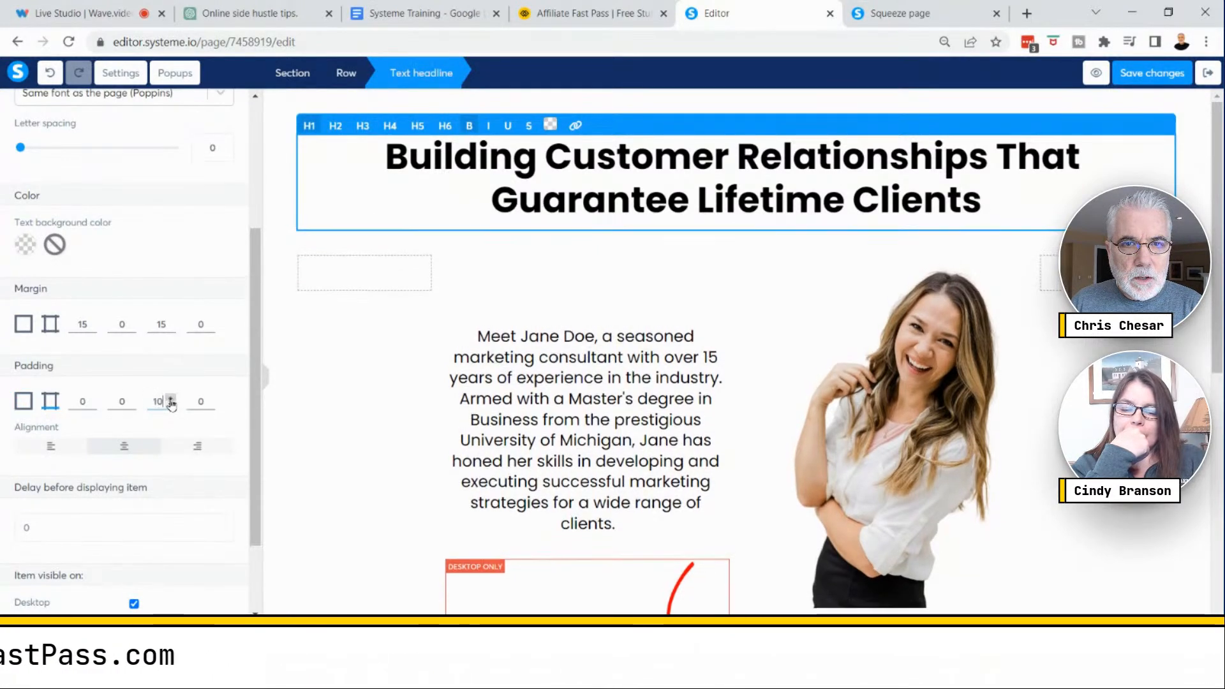
left_click(170, 406)
left_click(171, 407)
left_click(171, 407)
left_click(170, 406)
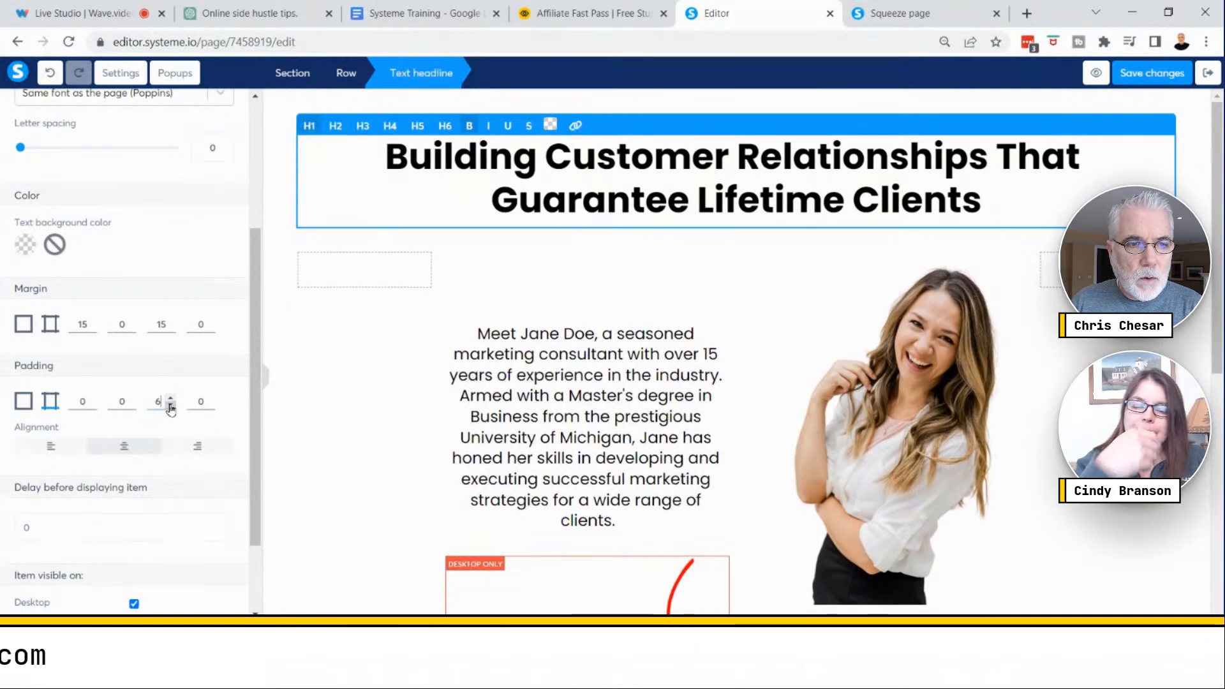
left_click(170, 407)
left_click(170, 407)
left_click(171, 407)
left_click(170, 406)
left_click(171, 406)
left_click(170, 406)
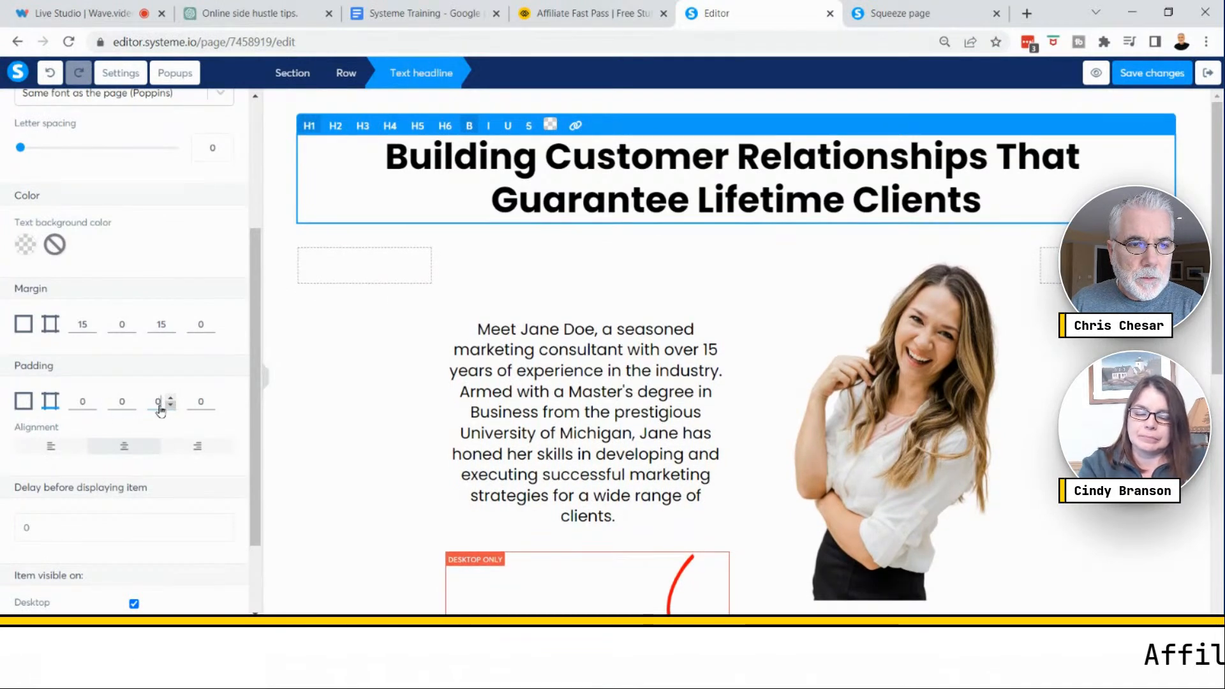
left_click(44, 405)
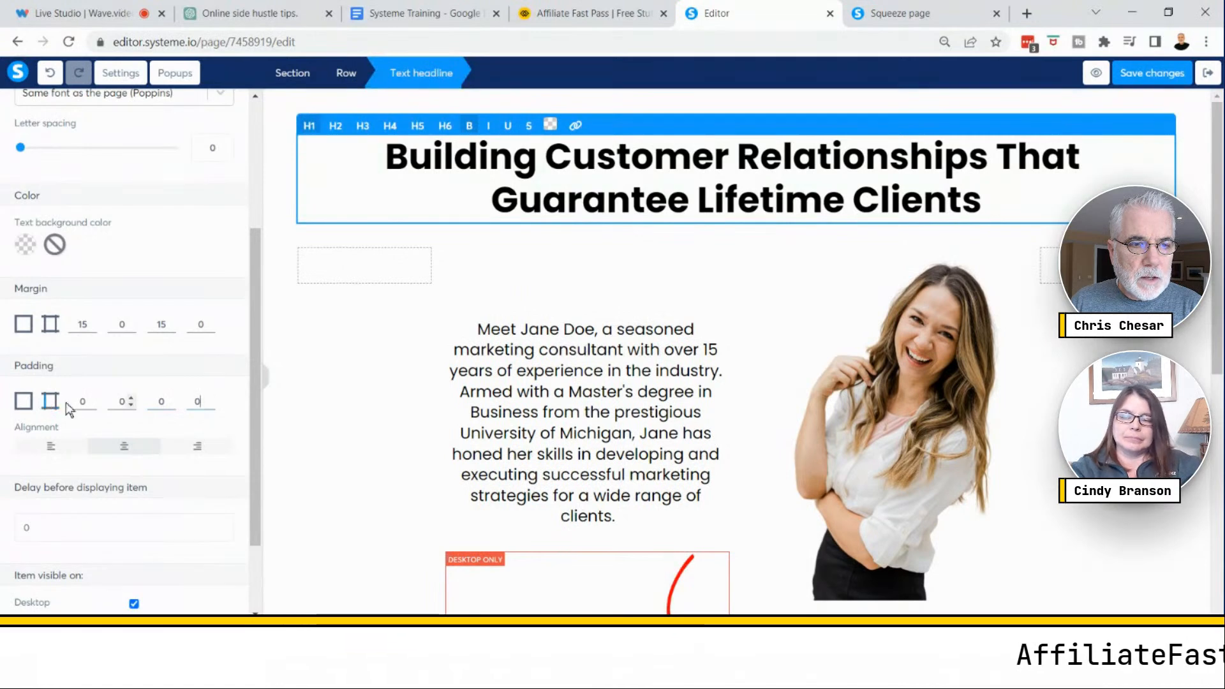
- Set the headline's left and right padding to 50 each
left_click(210, 397)
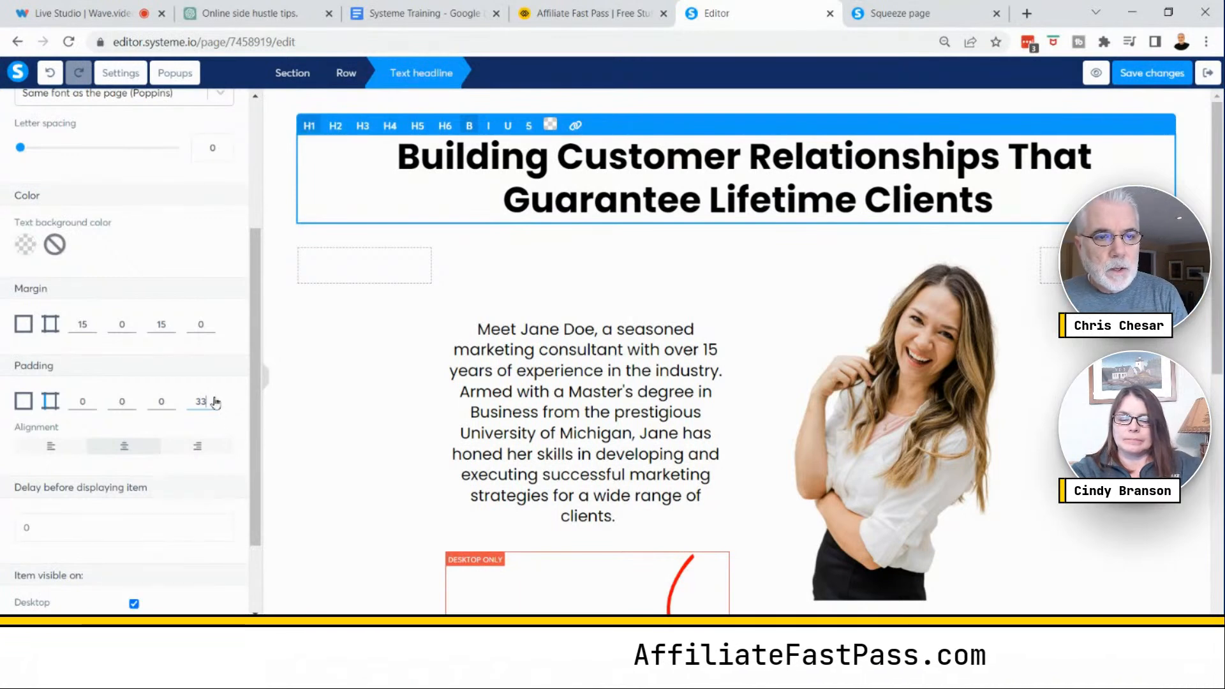
double_click(200, 400)
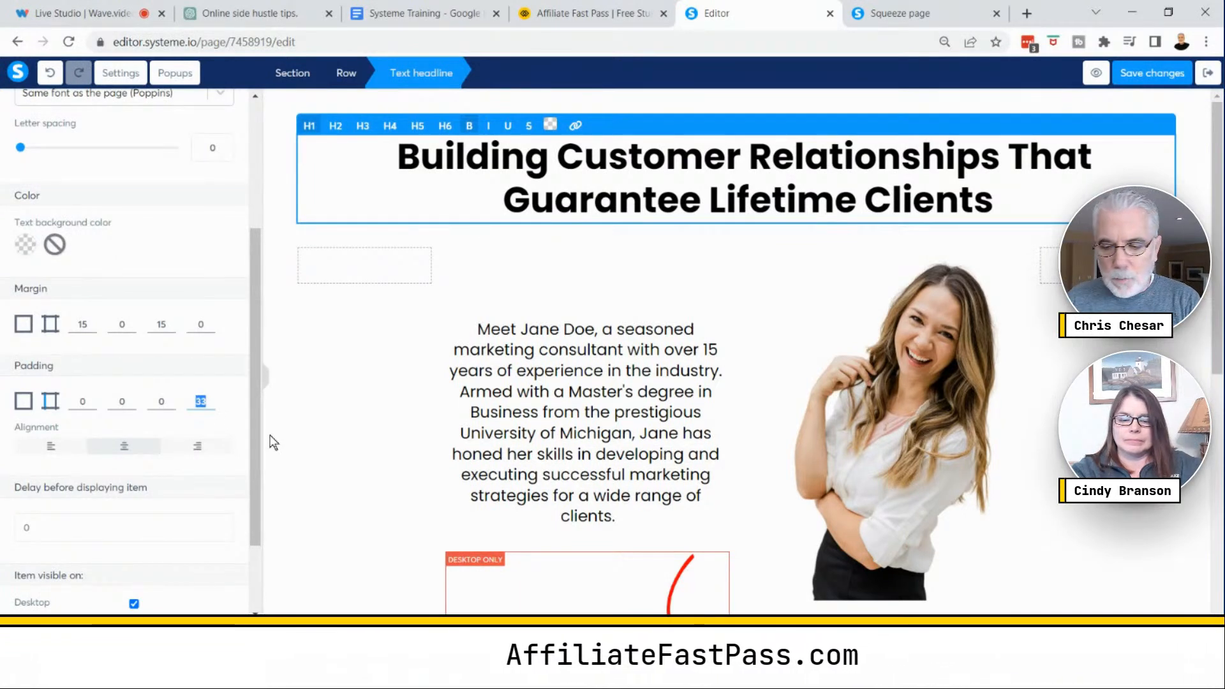
type("50")
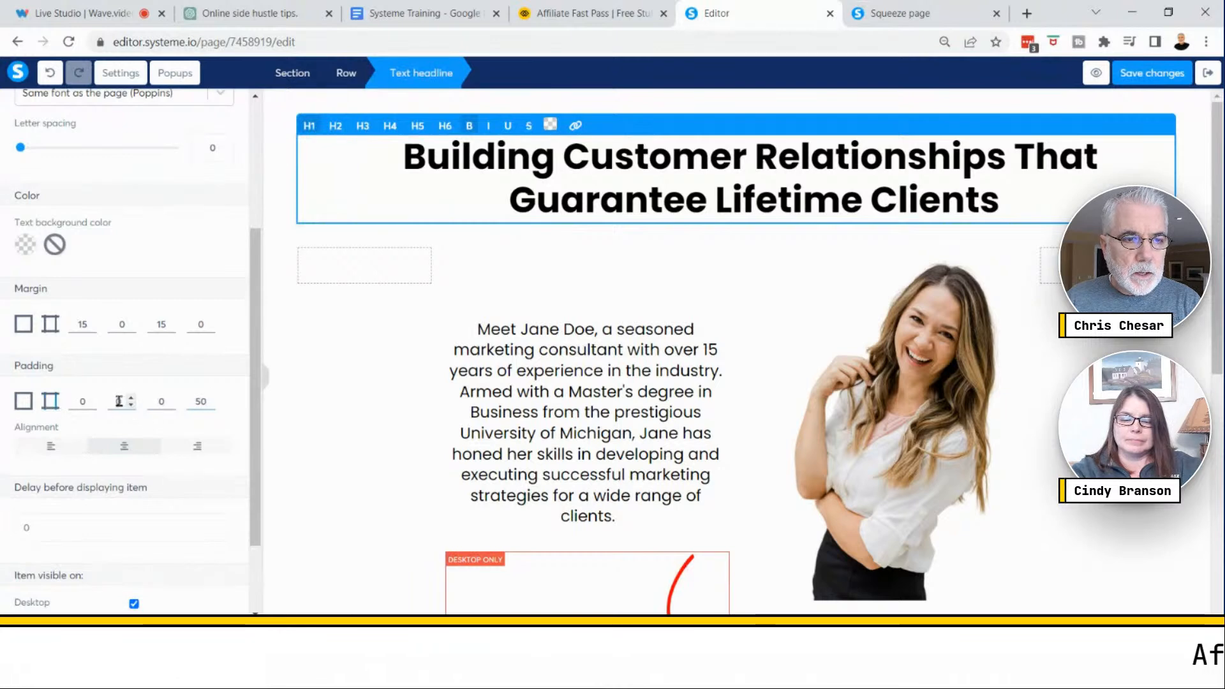
type("50")
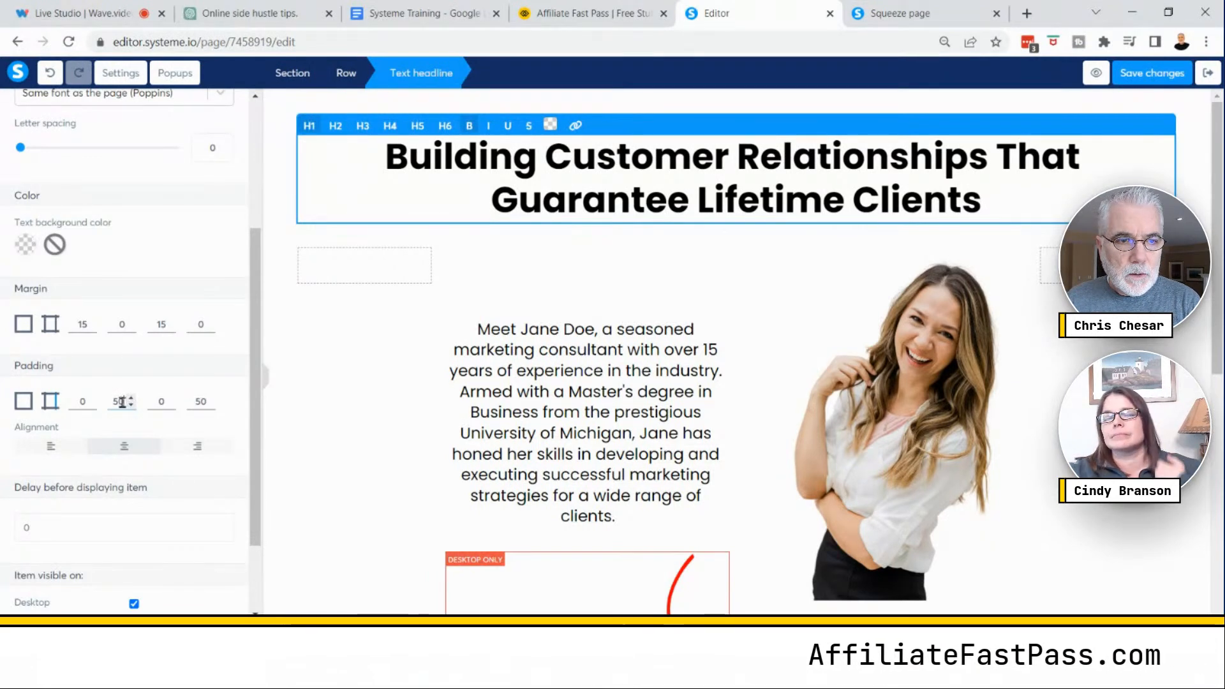
double_click(123, 400)
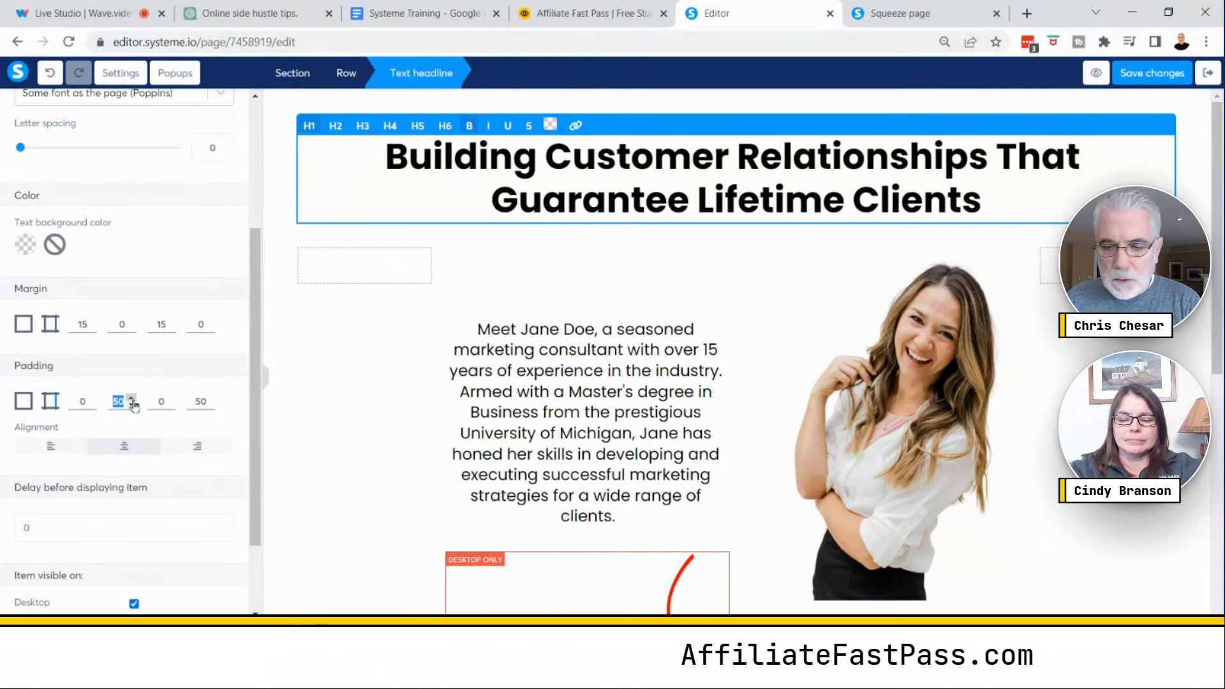
- Preview the headline with 50 side padding, then set all of the headline's padding values back to 0
type("50")
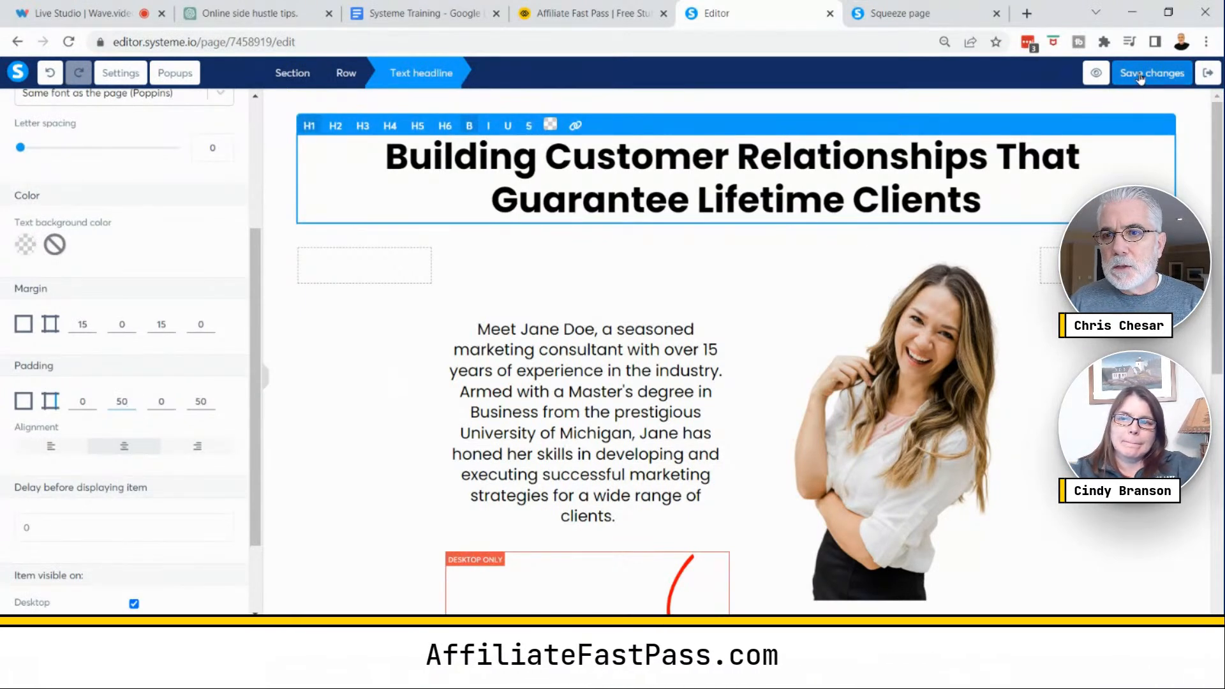
left_click(1097, 77)
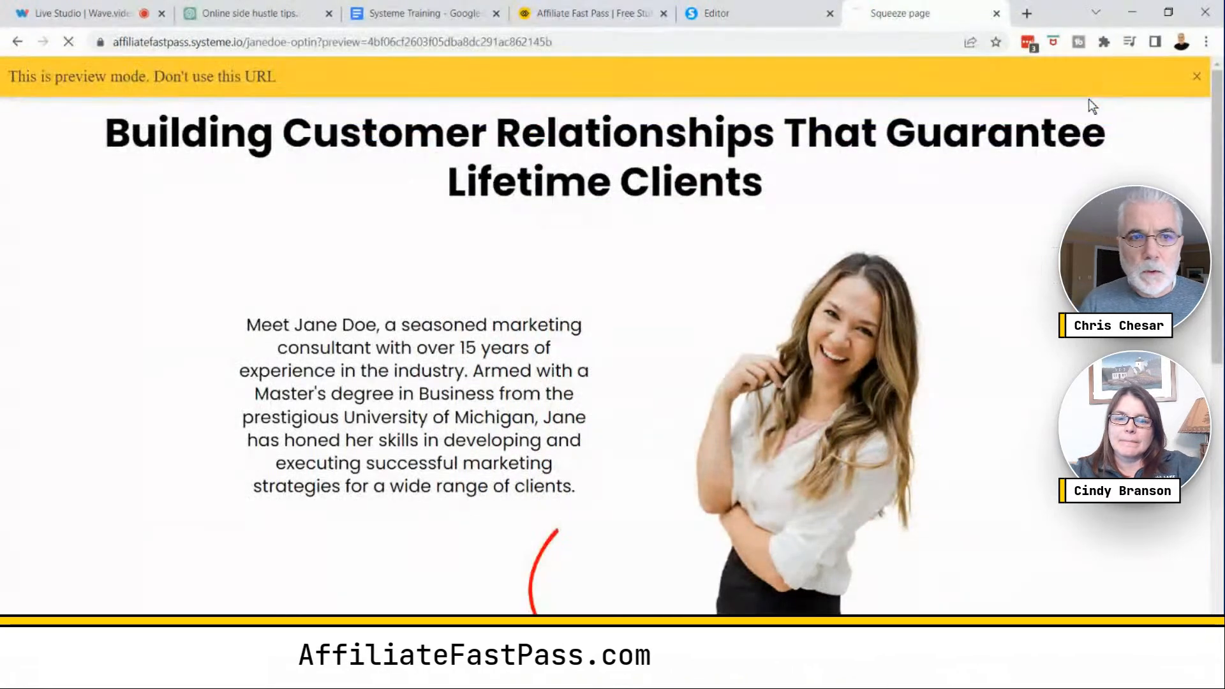
left_click(759, 14)
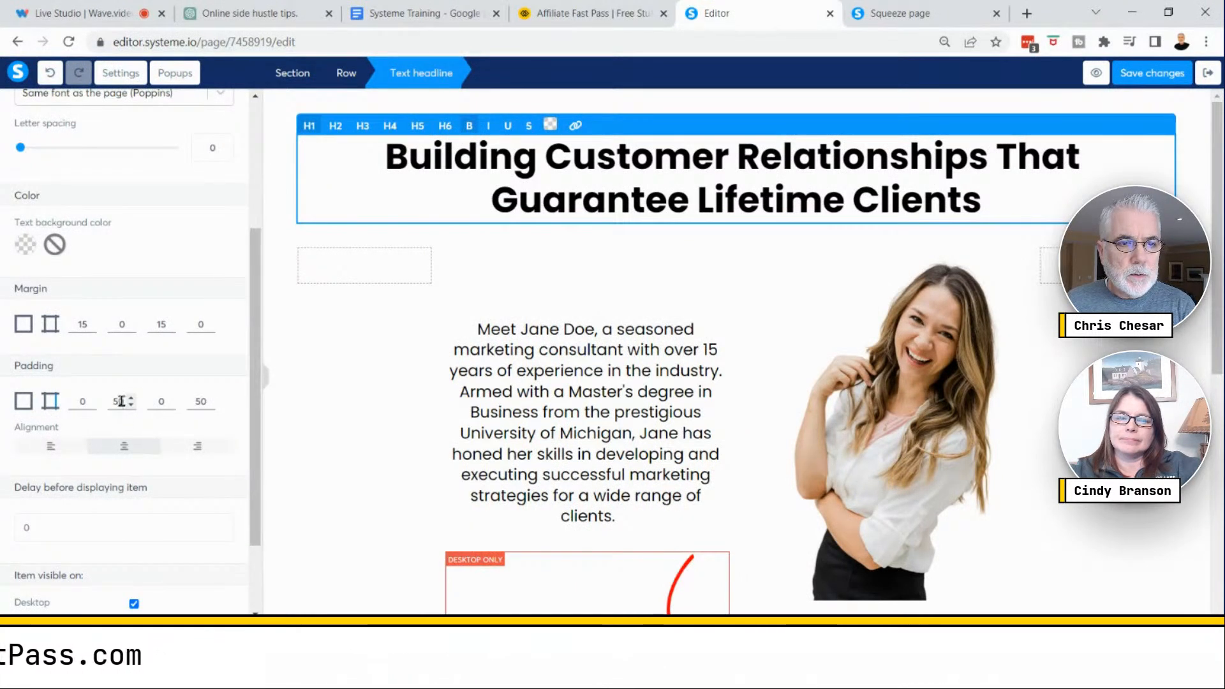
type("0")
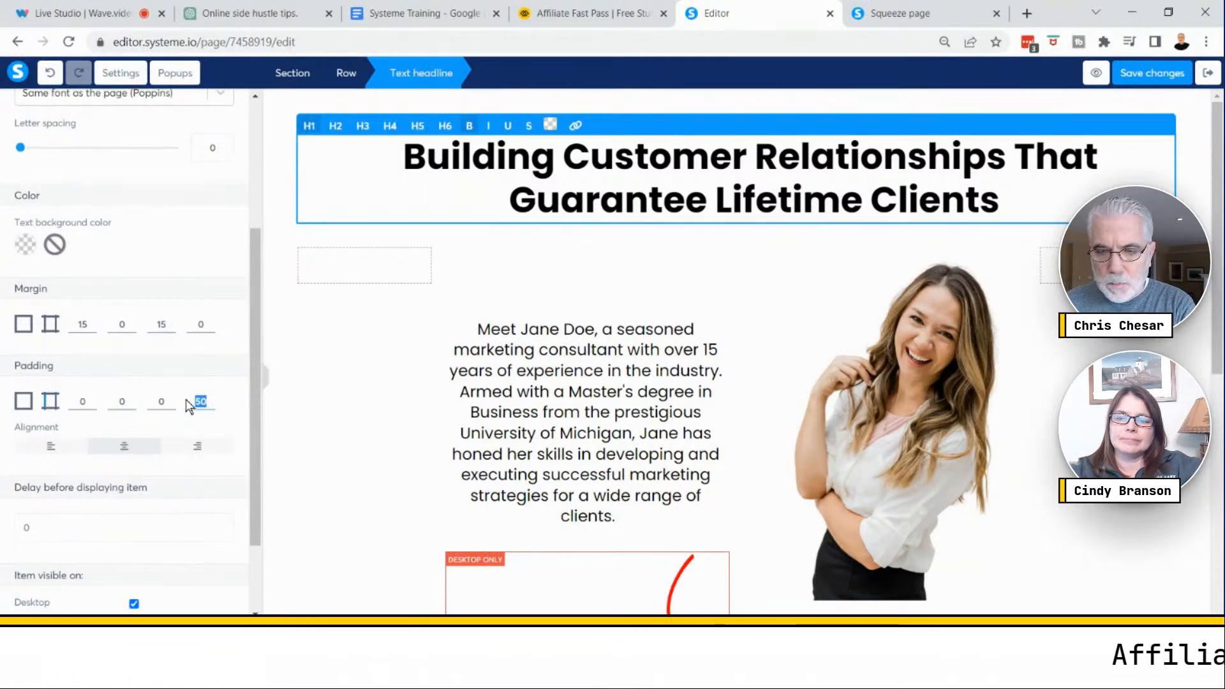
type("0")
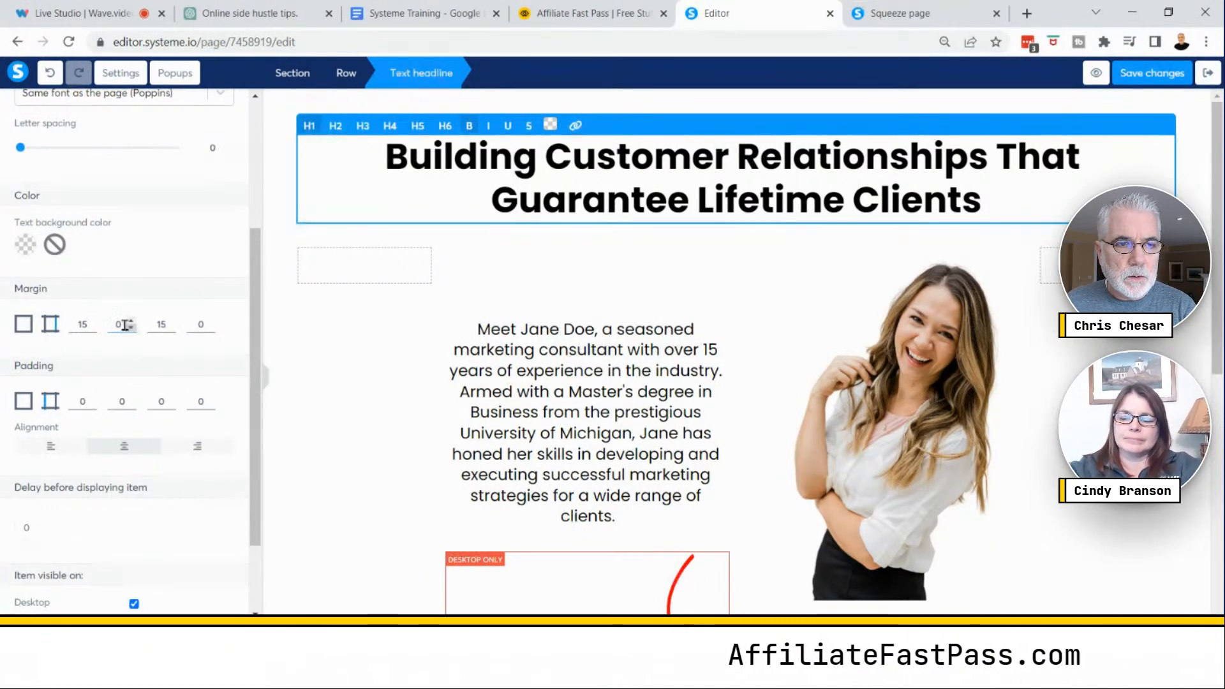
- Set the headline's left and right margins to 100 each
left_click_drag(123, 324, 107, 326)
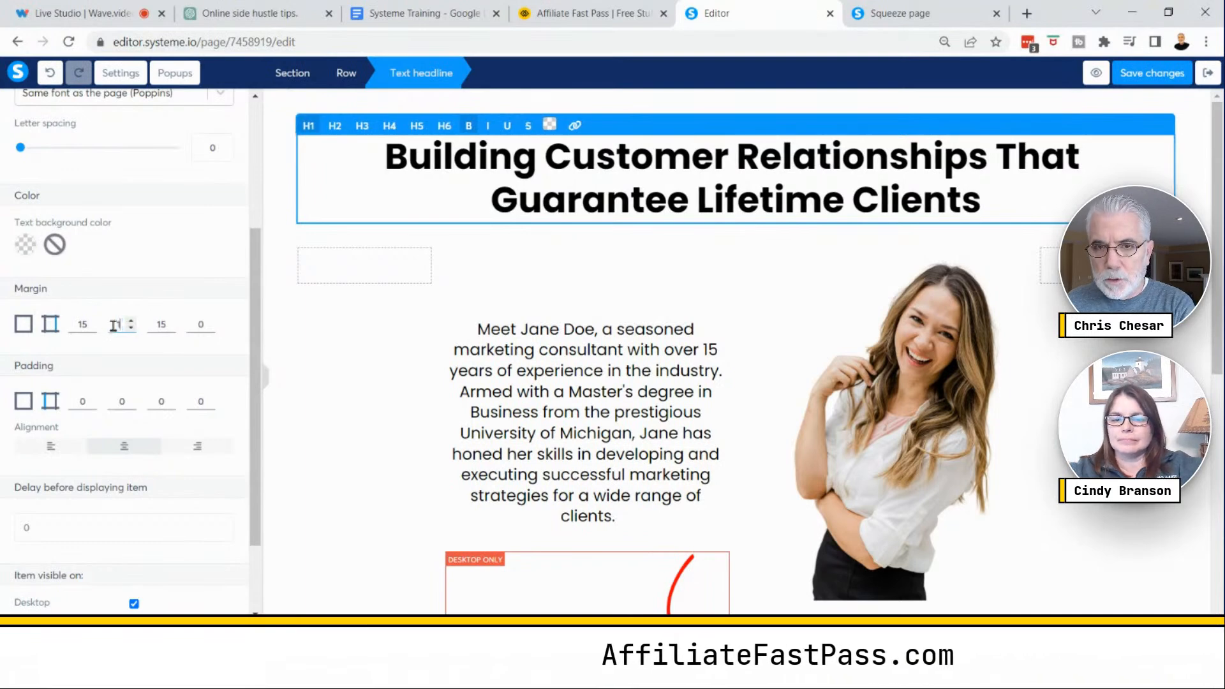
type("100")
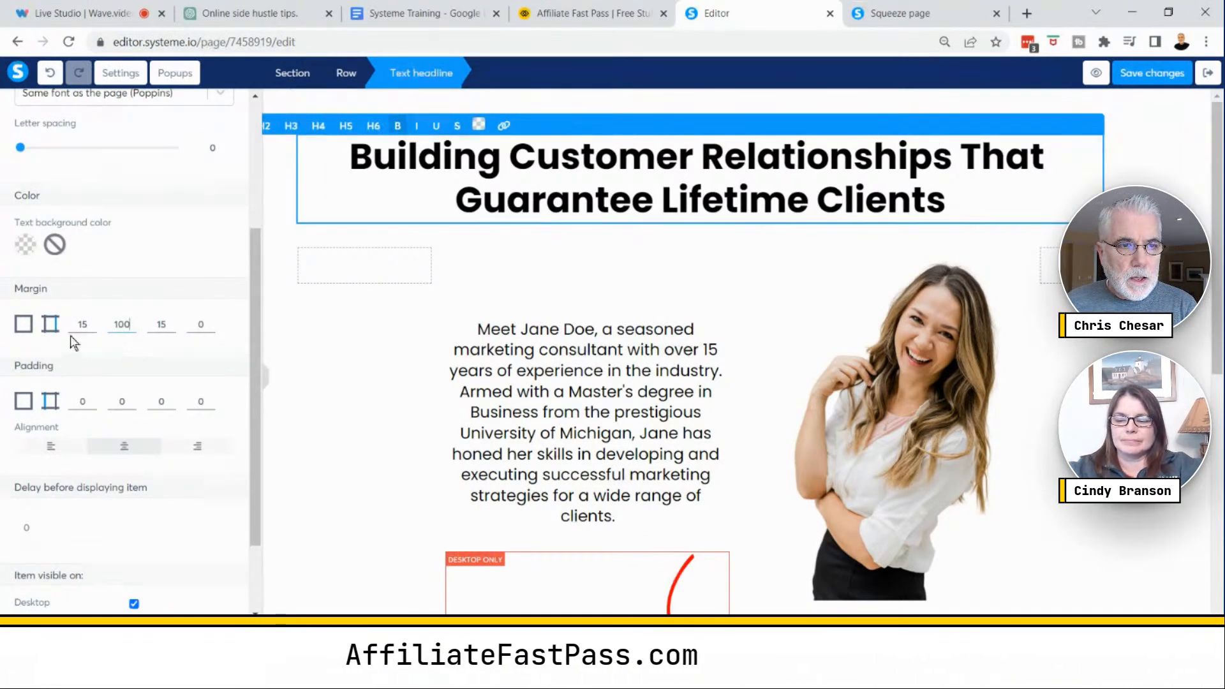
left_click(212, 329)
type("100")
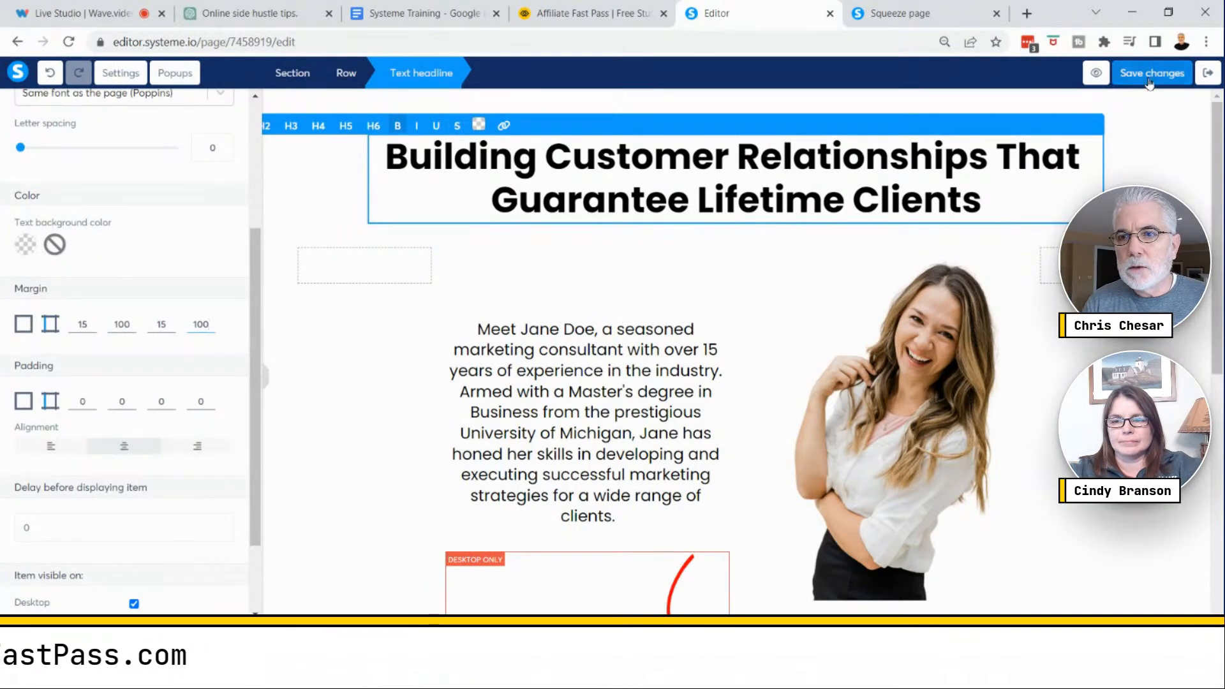
- Preview the page in its browser tab and return to the editor
left_click(1097, 75)
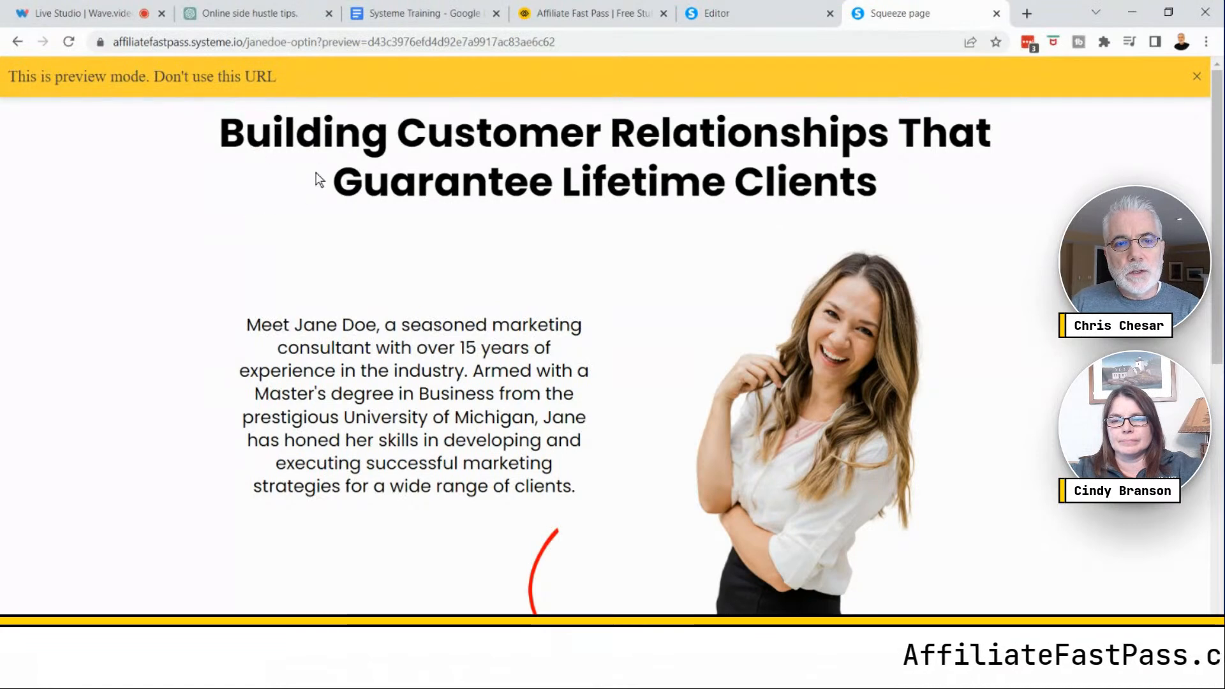
left_click(753, 15)
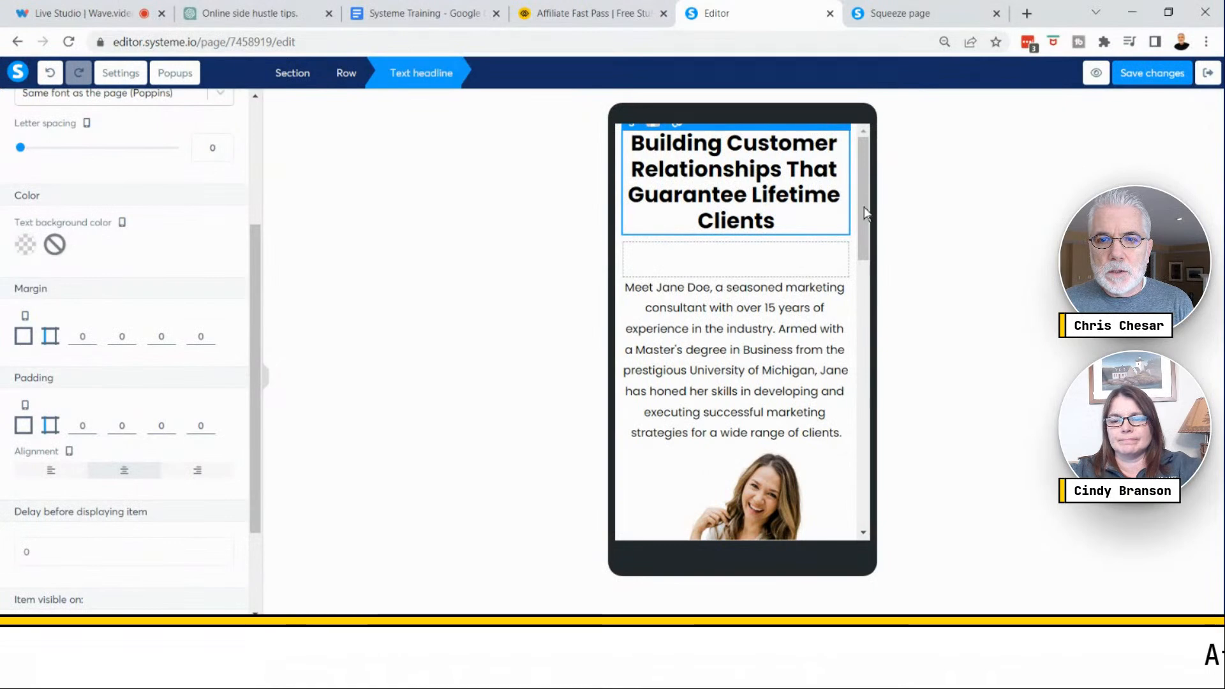
- Reduce the headline's font size in the mobile view to 23
left_click(782, 198)
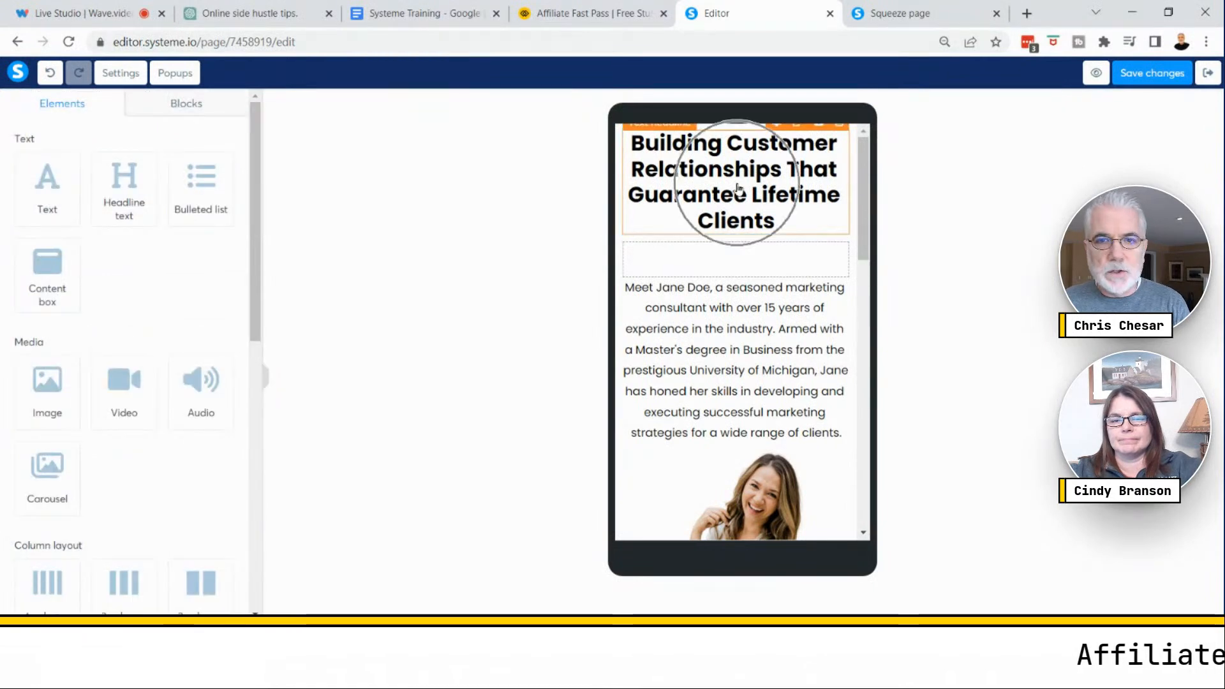
left_click(739, 186)
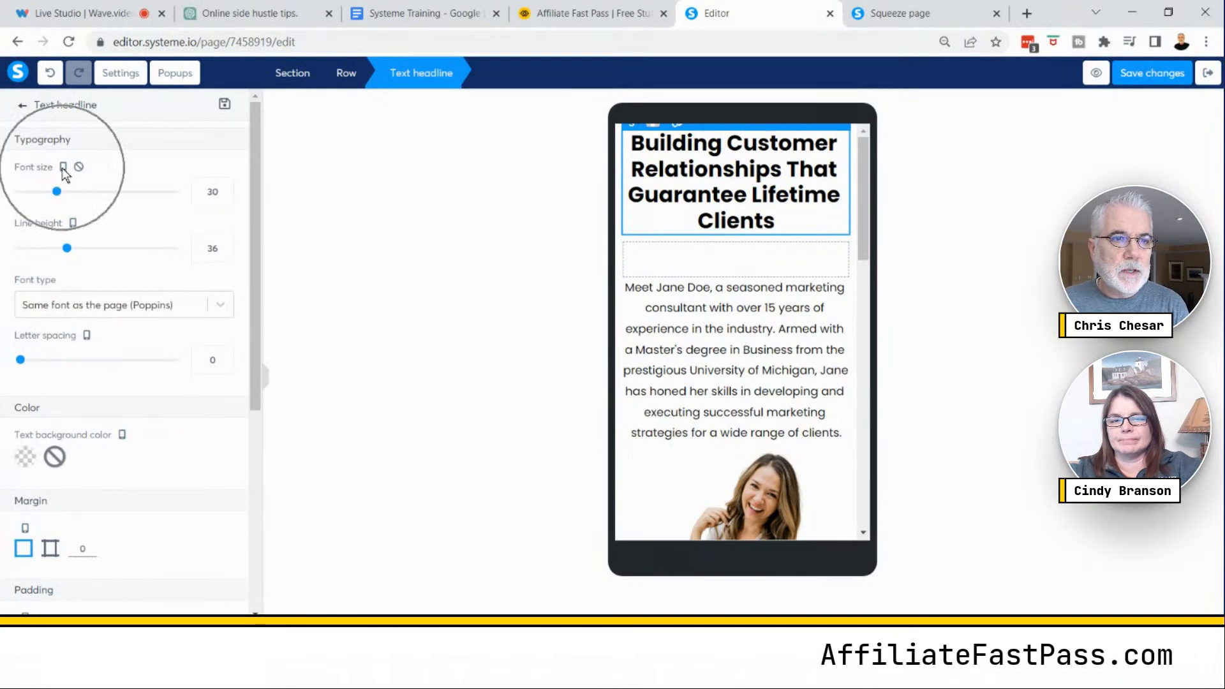
left_click(224, 199)
left_click(224, 199)
left_click(224, 199)
left_click(224, 199)
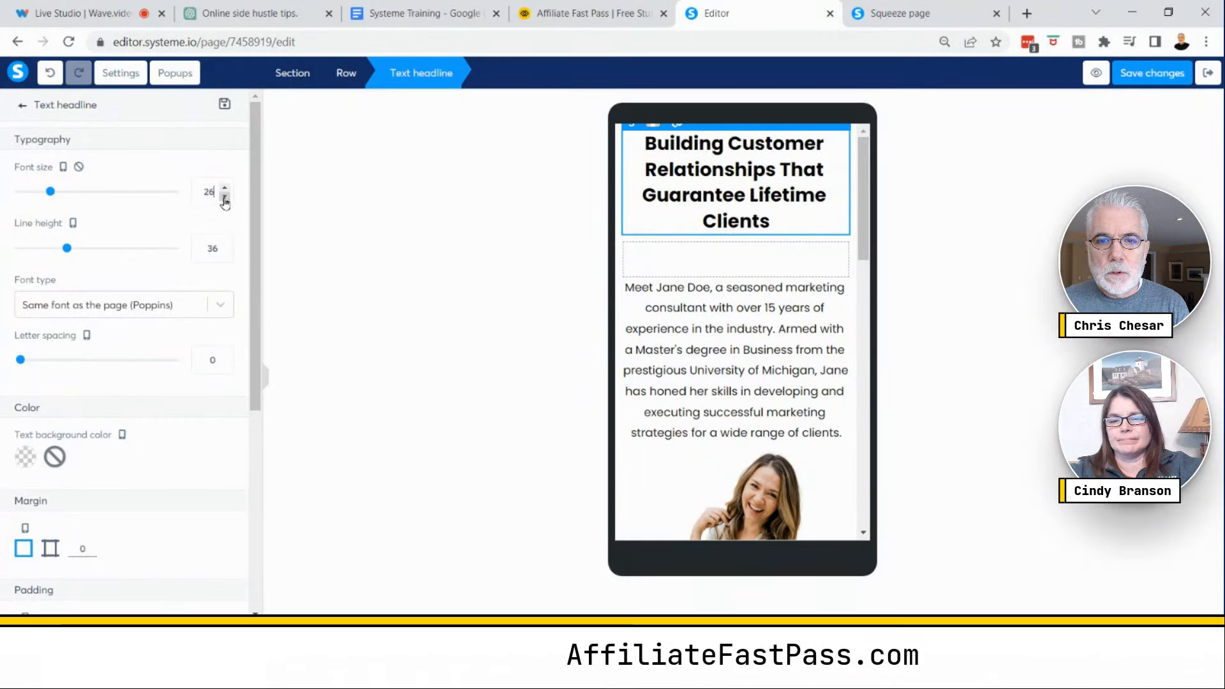
left_click(224, 199)
left_click(224, 199)
left_click(224, 199)
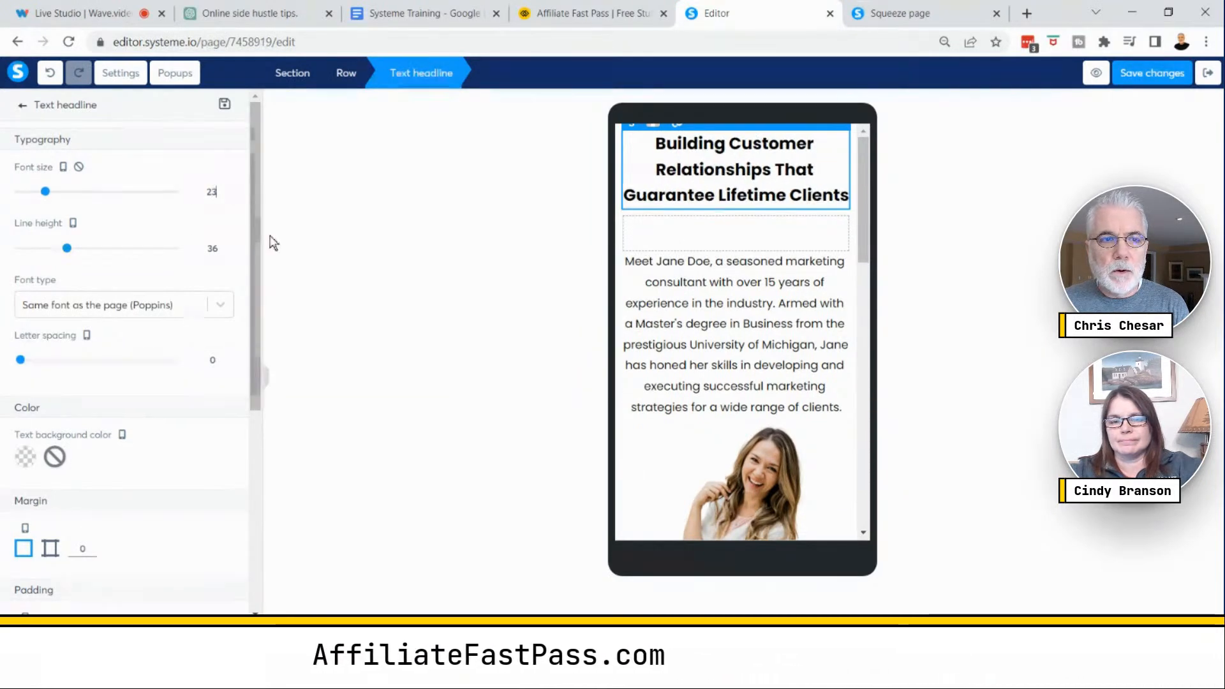
left_click(389, 271)
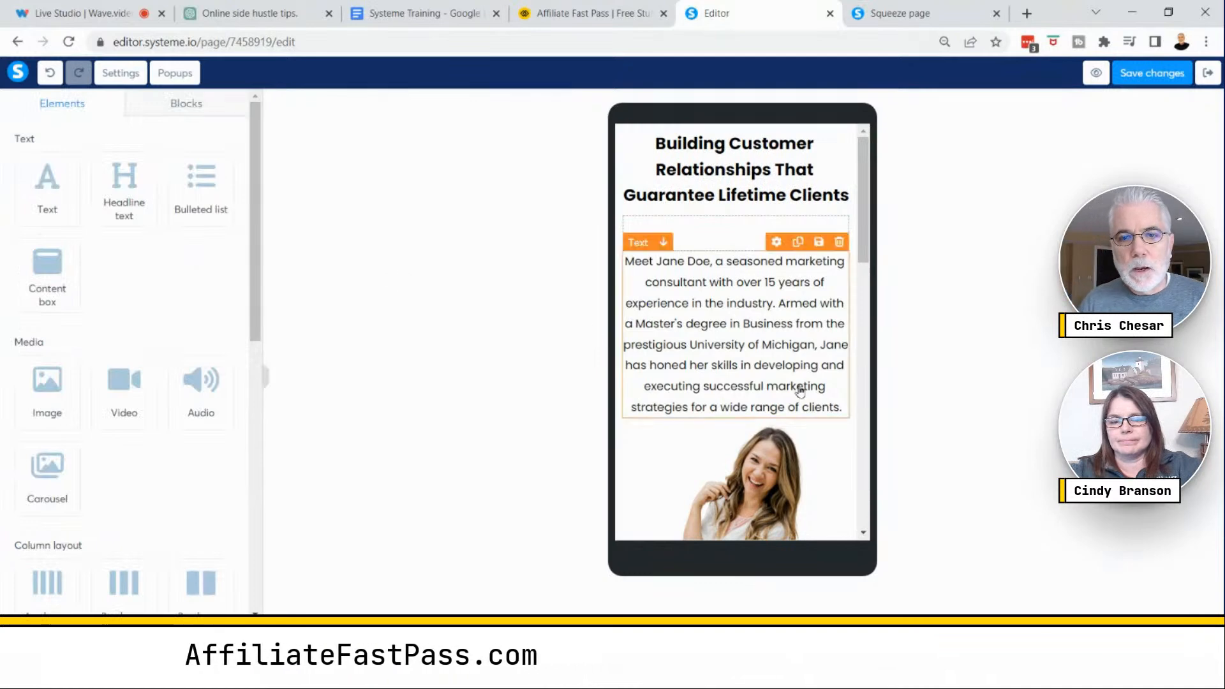
- Scroll through the mobile layout and switch back to the desktop view
scroll(828, 395, "down", 2)
scroll(827, 395, "down", 5)
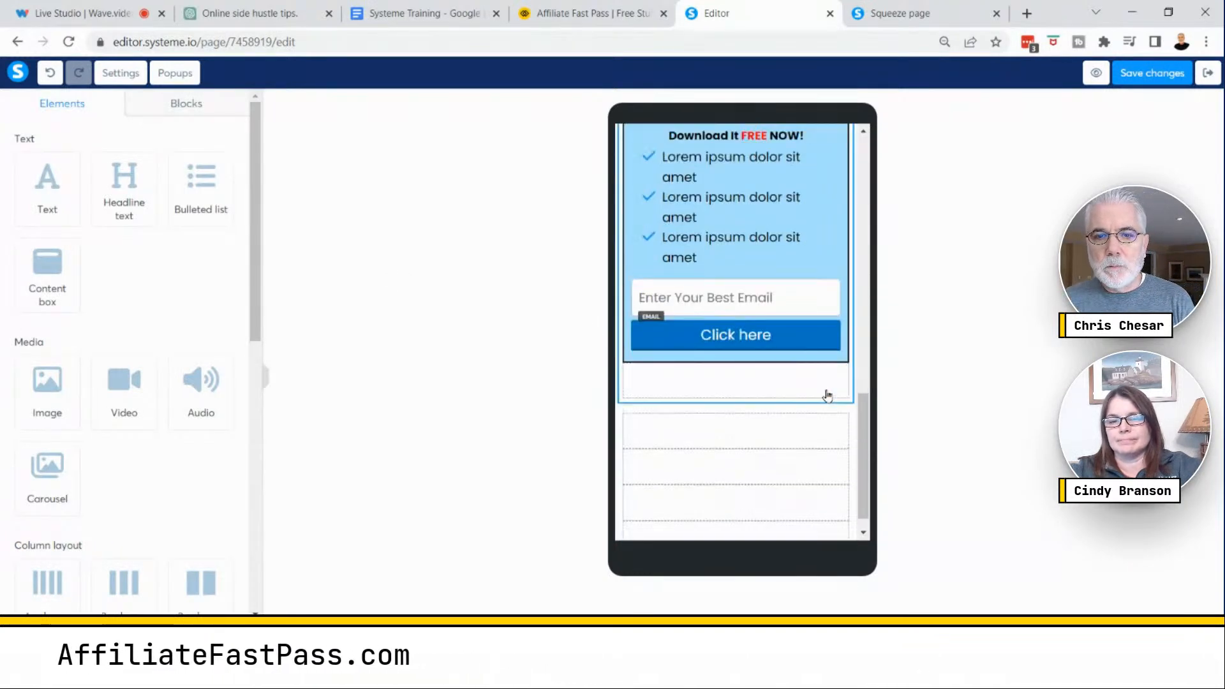
scroll(827, 396, "up", 7)
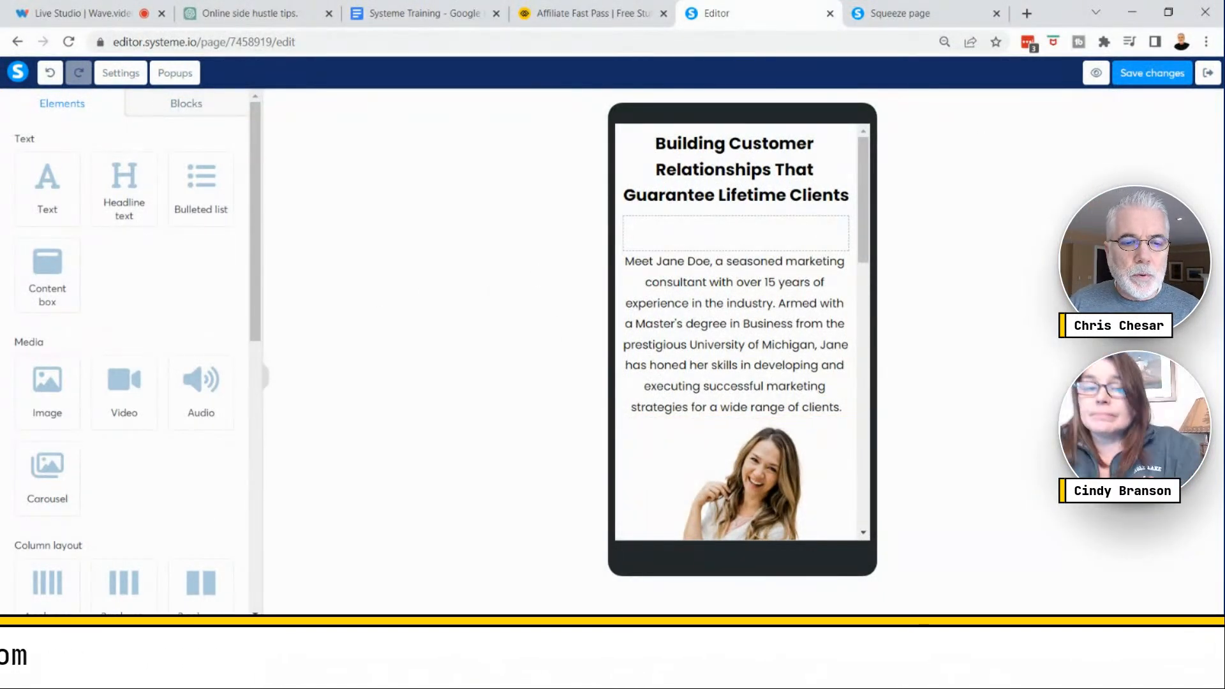
left_click(62, 645)
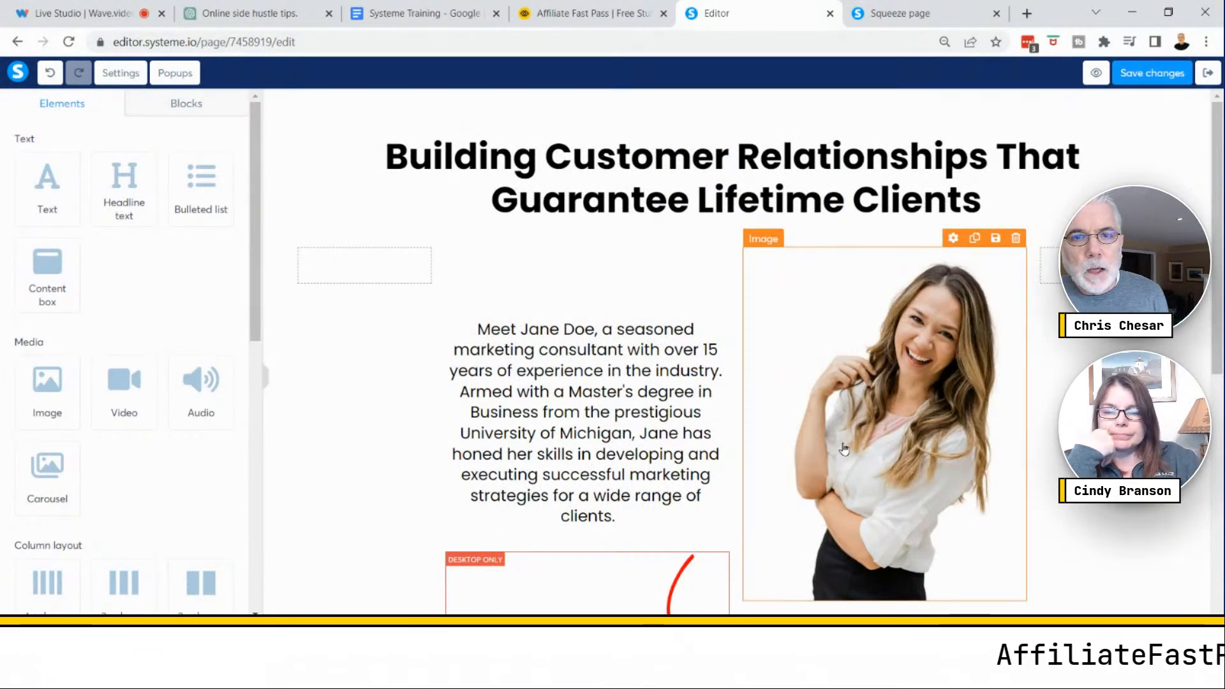
- Delete the empty four-column row below the opt-in section
scroll(844, 448, "down", 8)
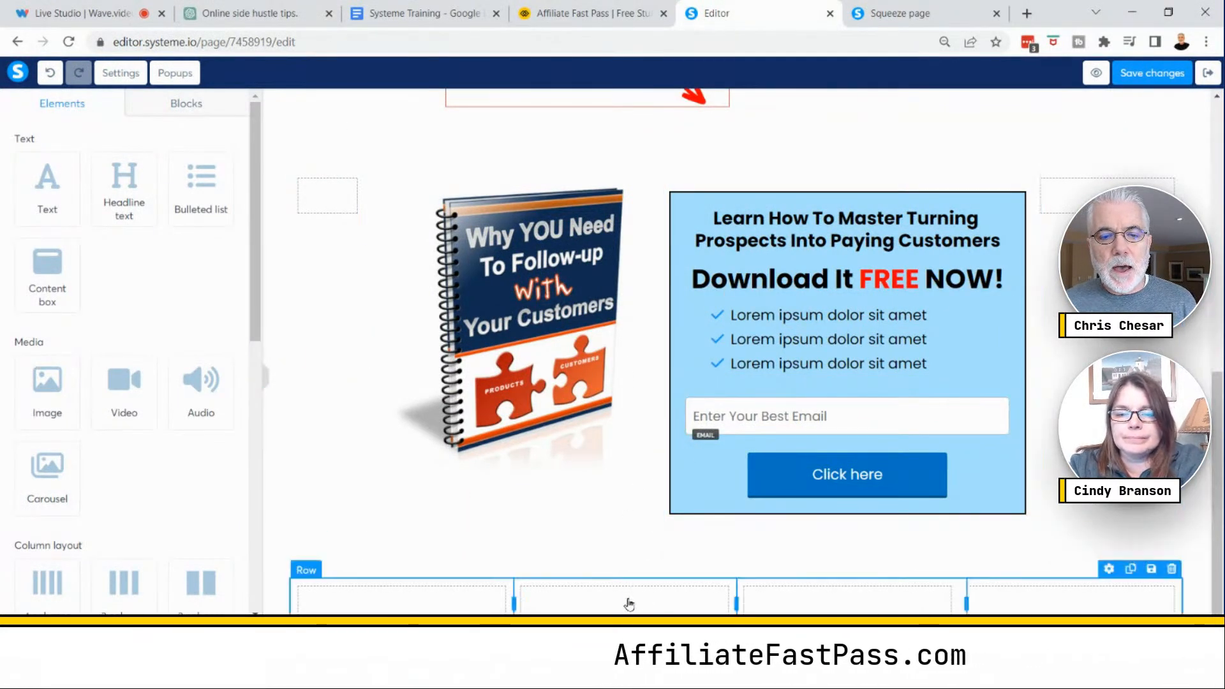
left_click(1172, 568)
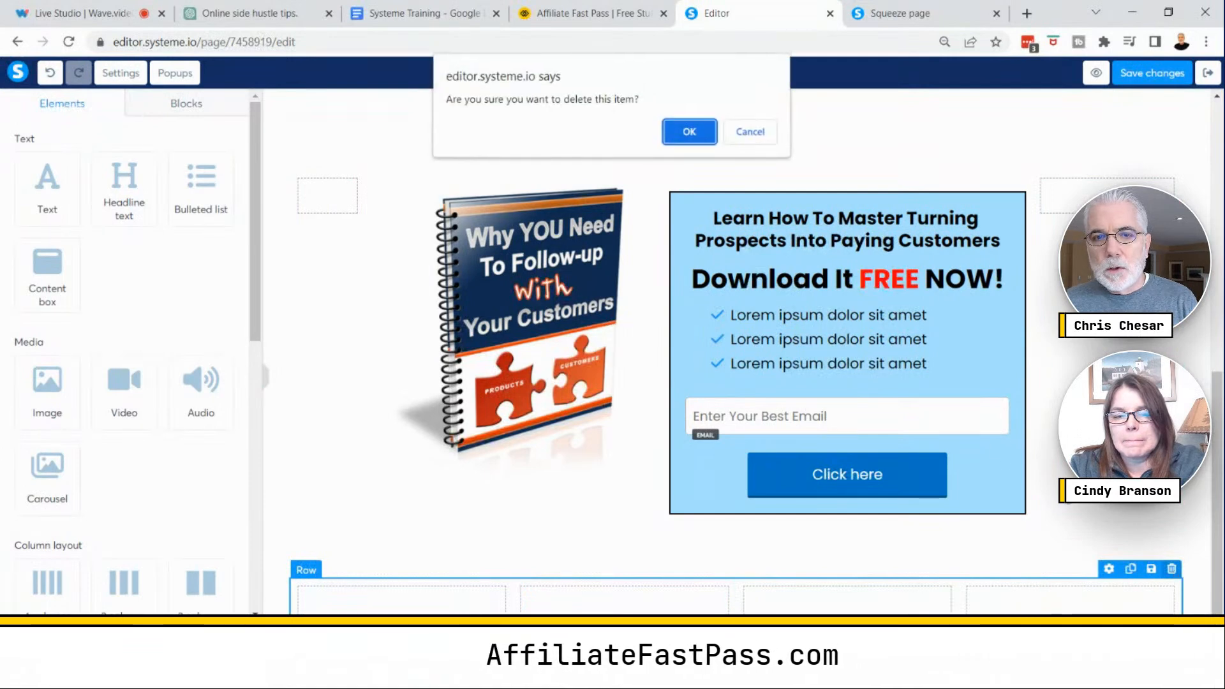
left_click(689, 132)
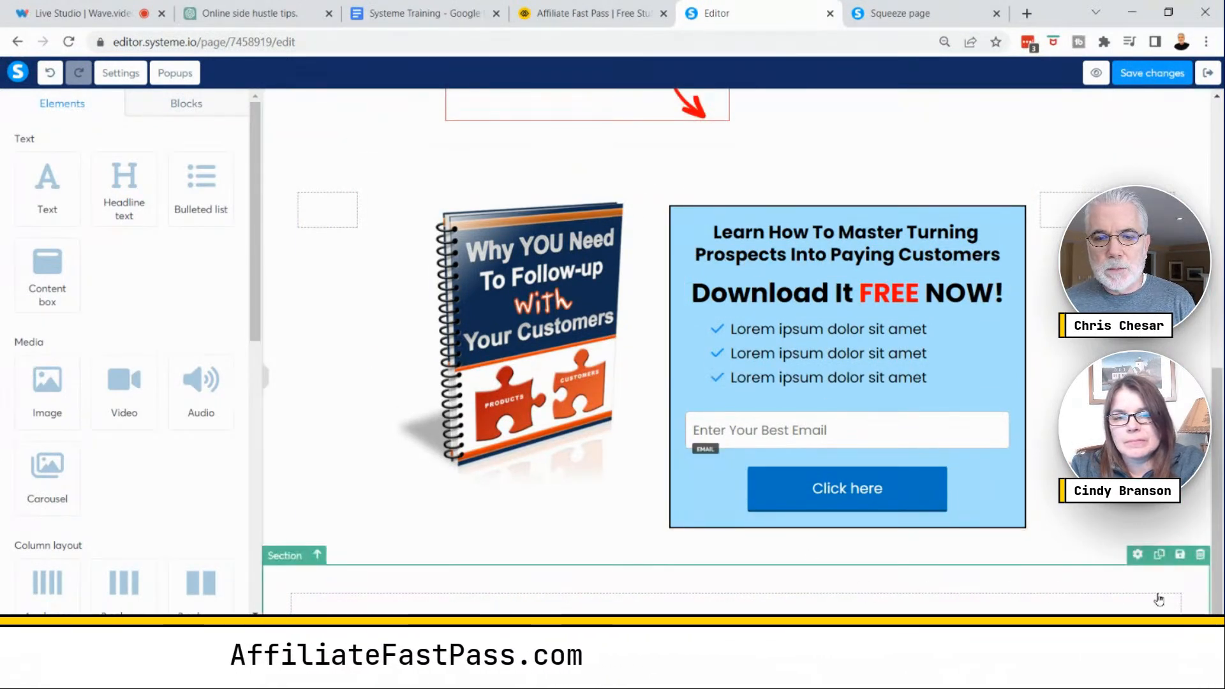
left_click(1200, 554)
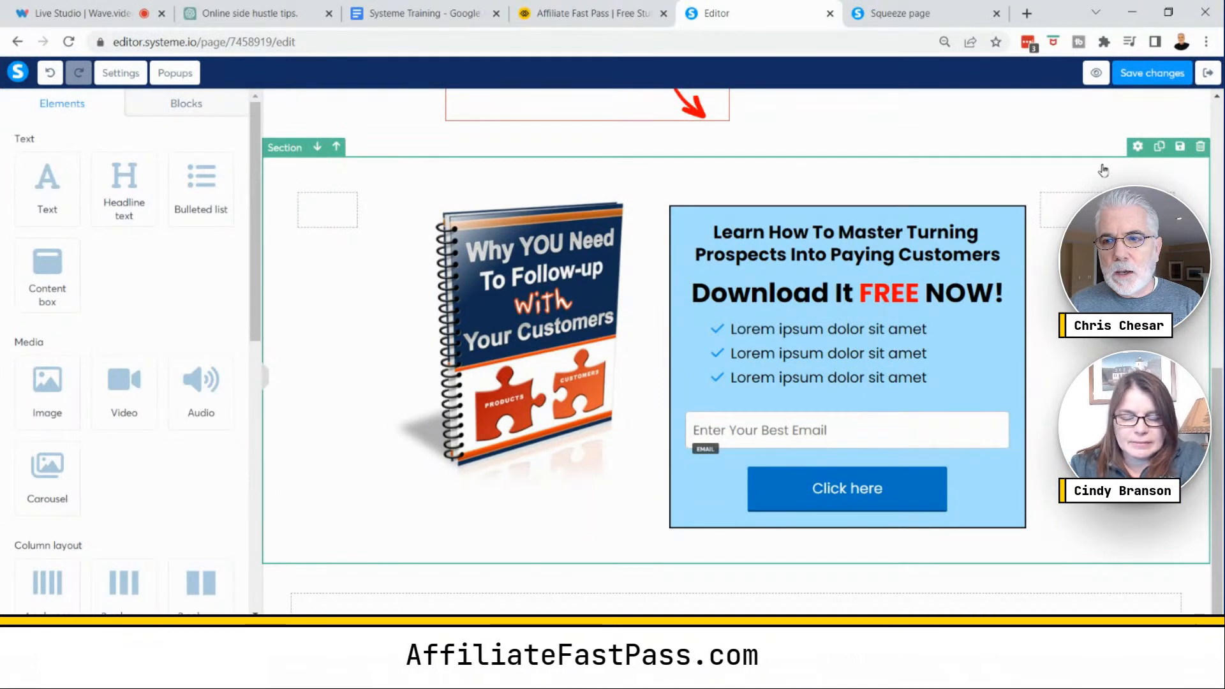
- Save the opt-in section as a reusable block titled DEMO Box Panel
key("ctrl")
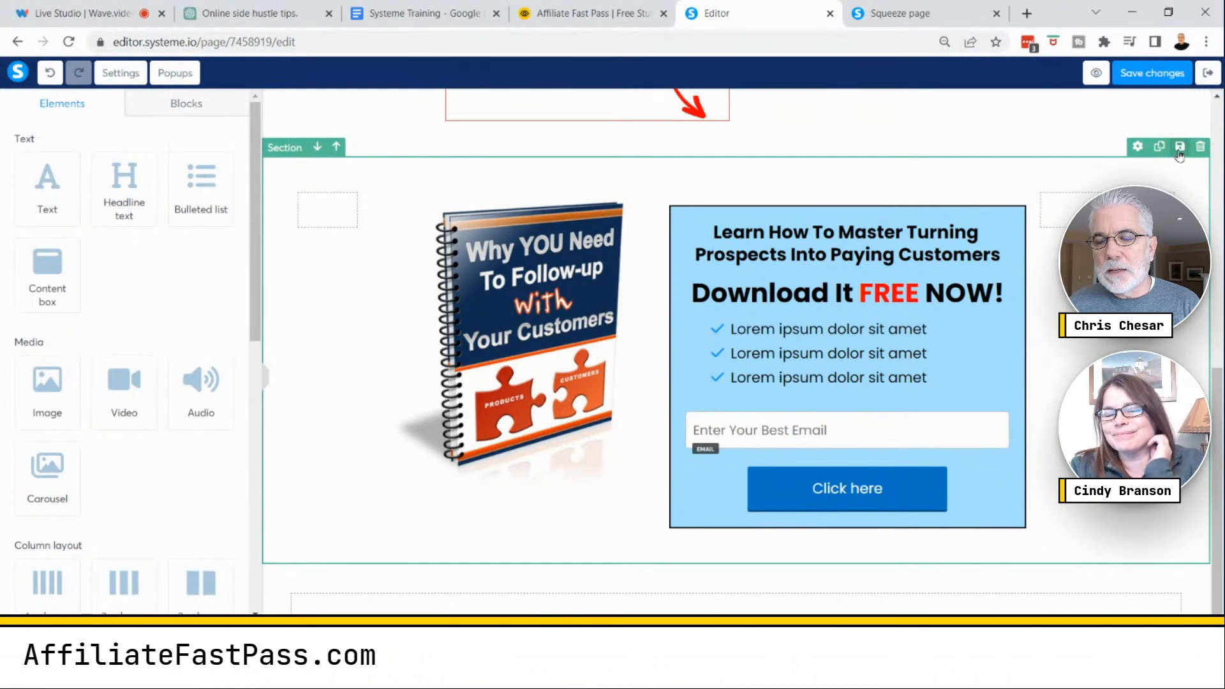
left_click(1180, 148)
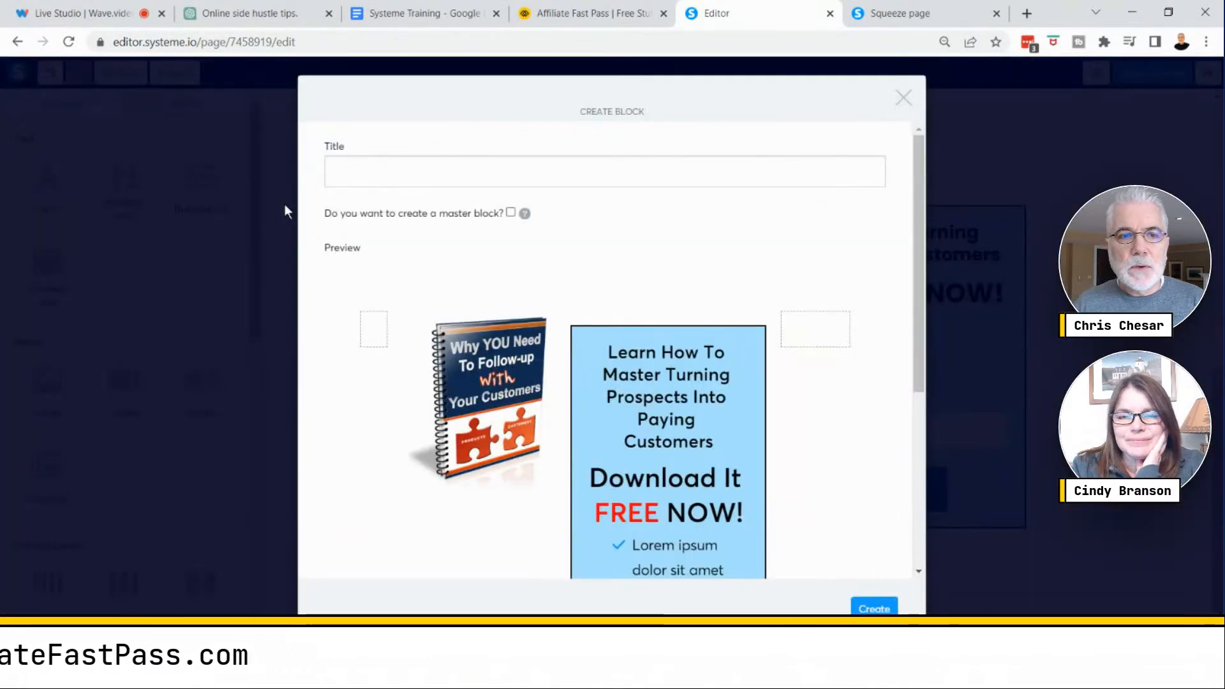
left_click(345, 175)
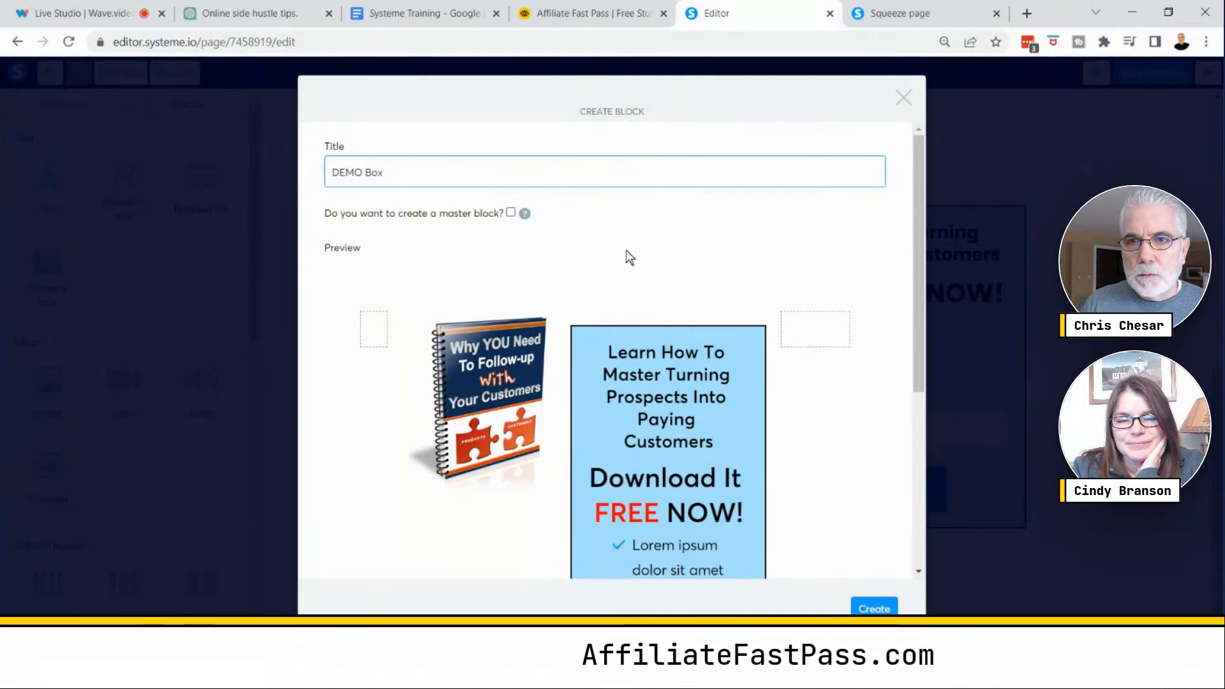
type("El")
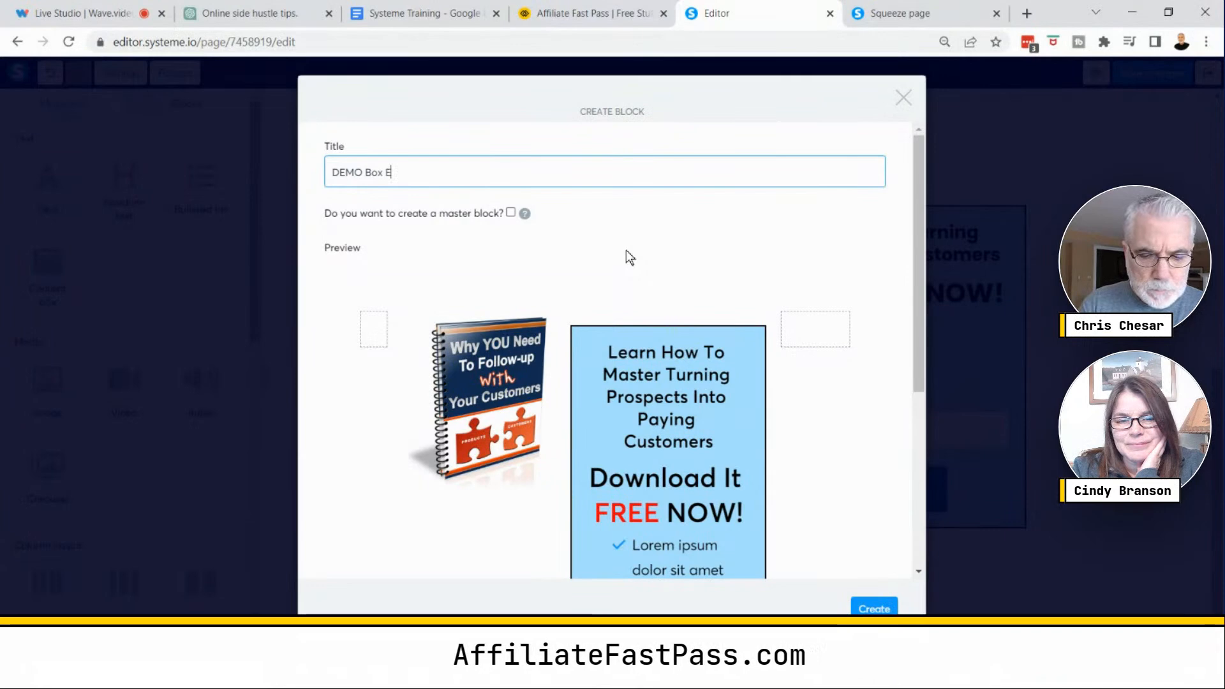
key("BackSpace")
key("BackSpace")
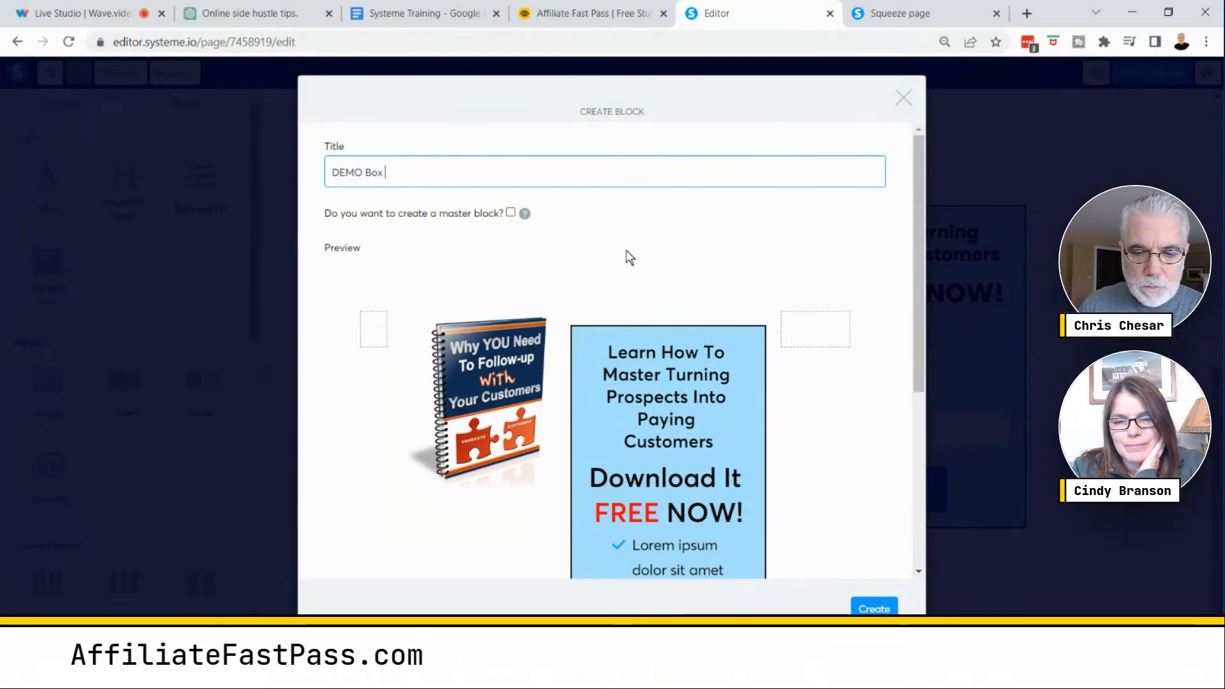
type("A")
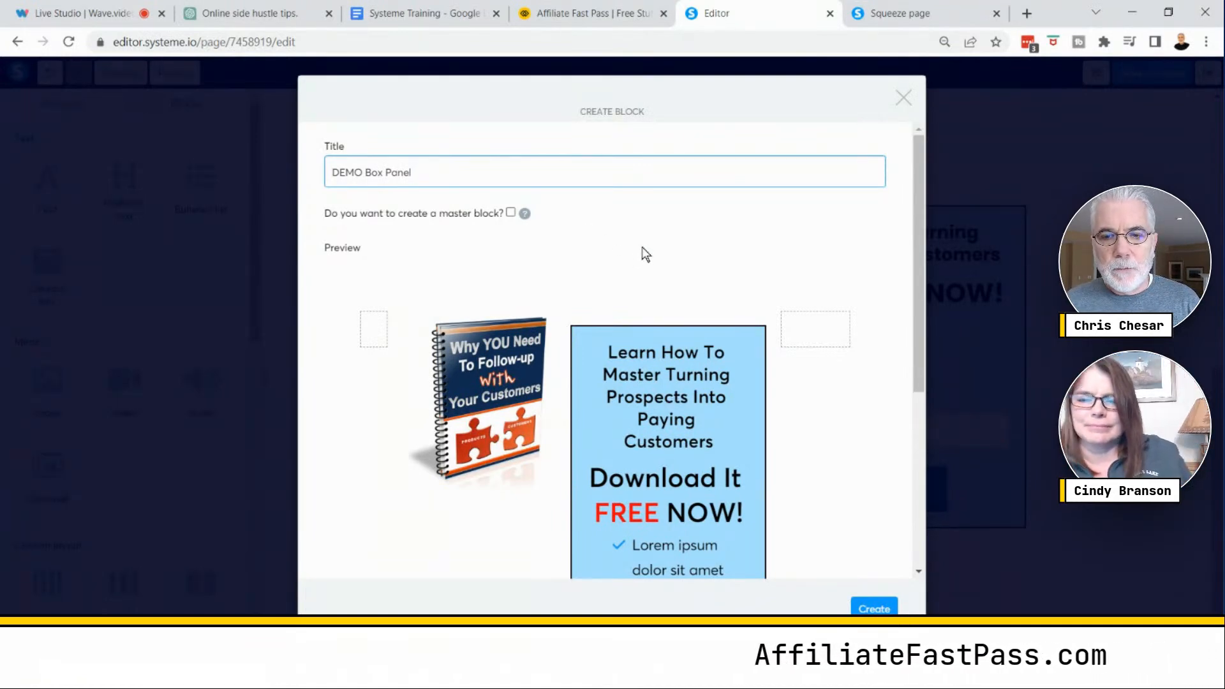
scroll(642, 249, "down", 5)
scroll(642, 247, "up", 6)
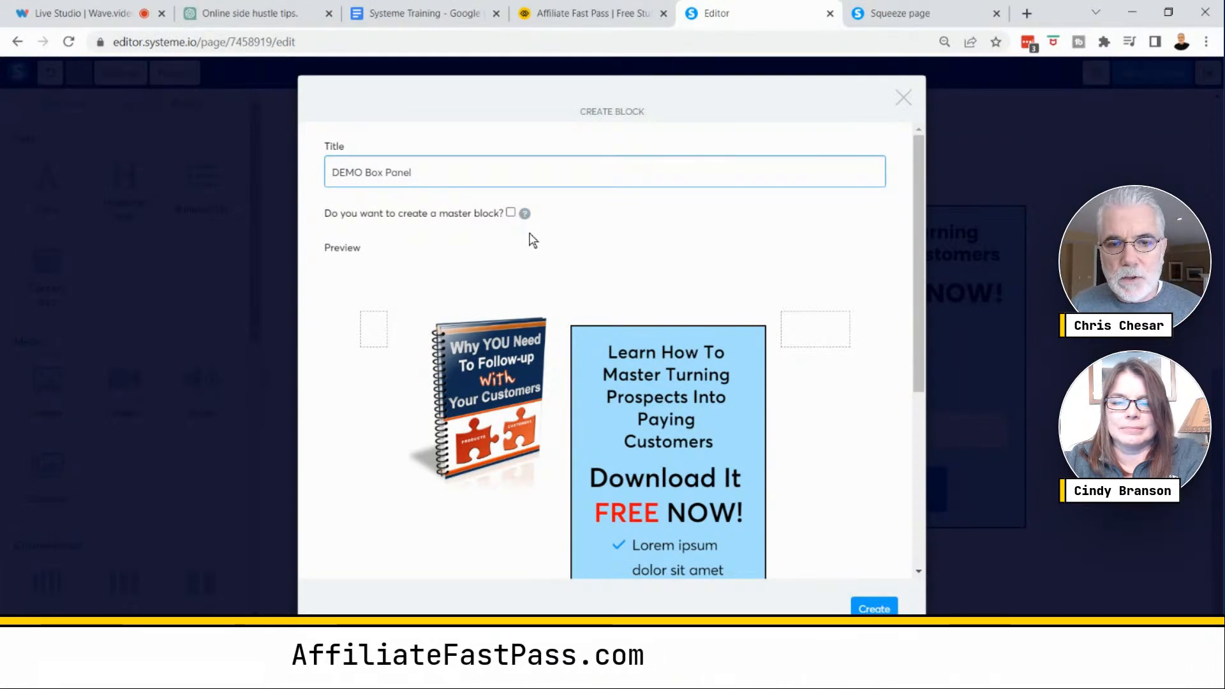
left_click(873, 608)
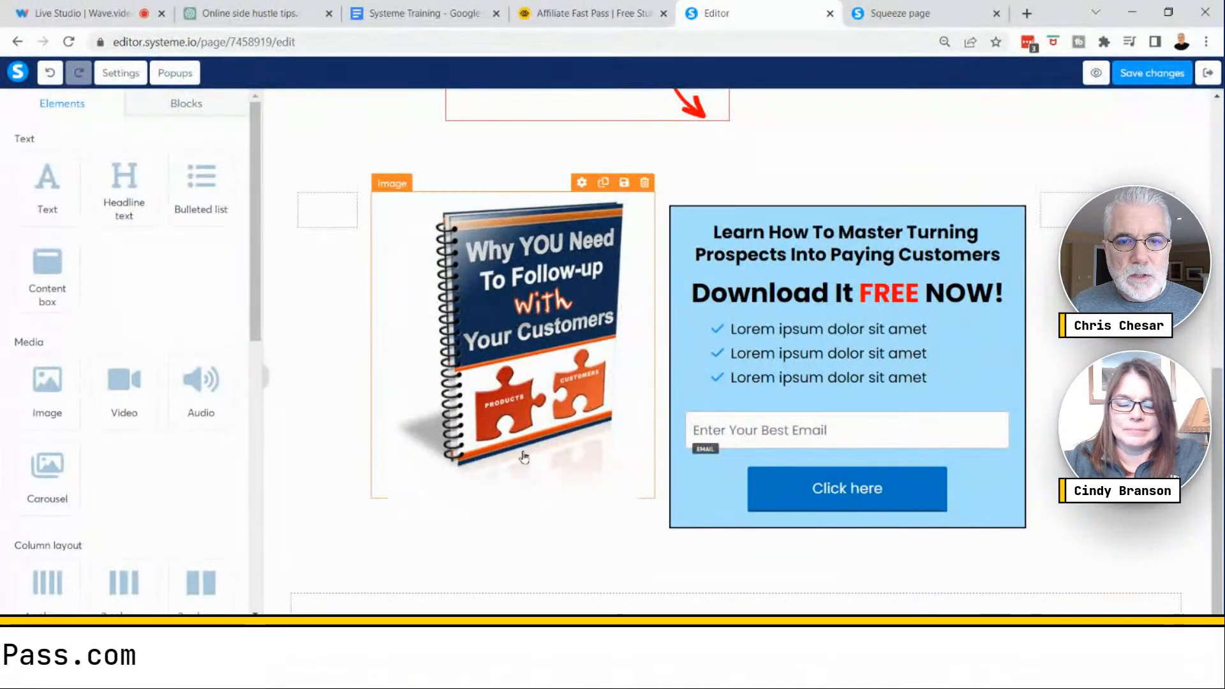
- Insert the saved DEMO Box Panel block from My blocks into the page
left_click(188, 113)
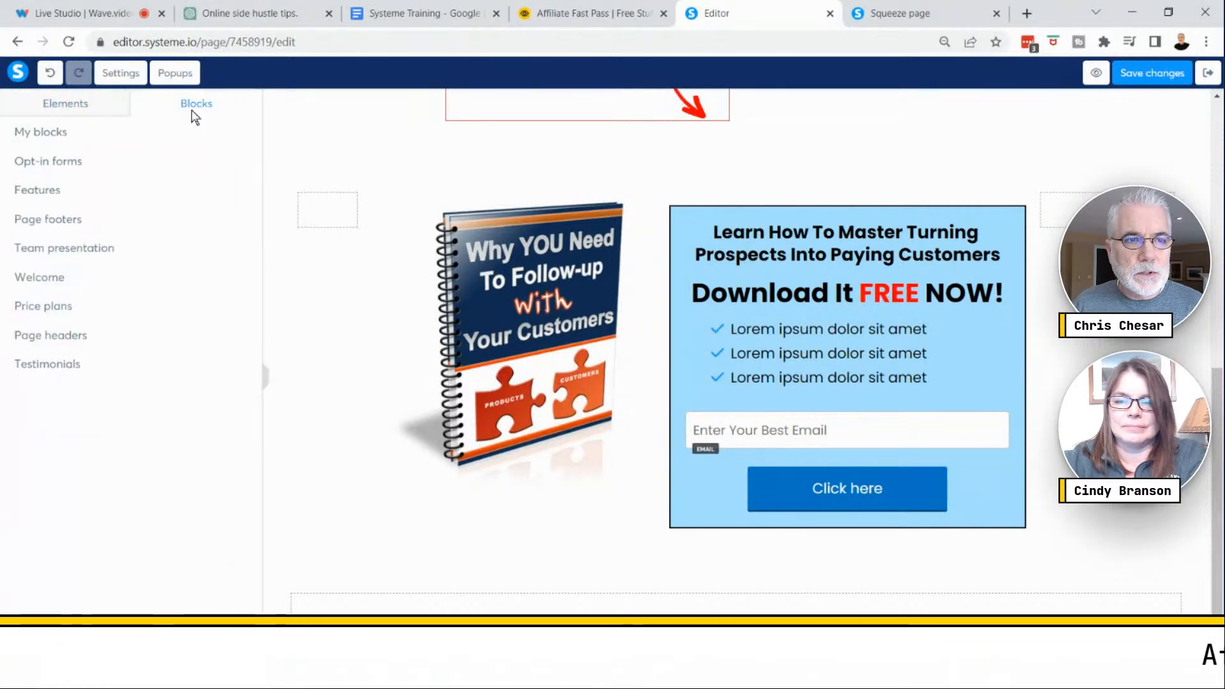
left_click(45, 134)
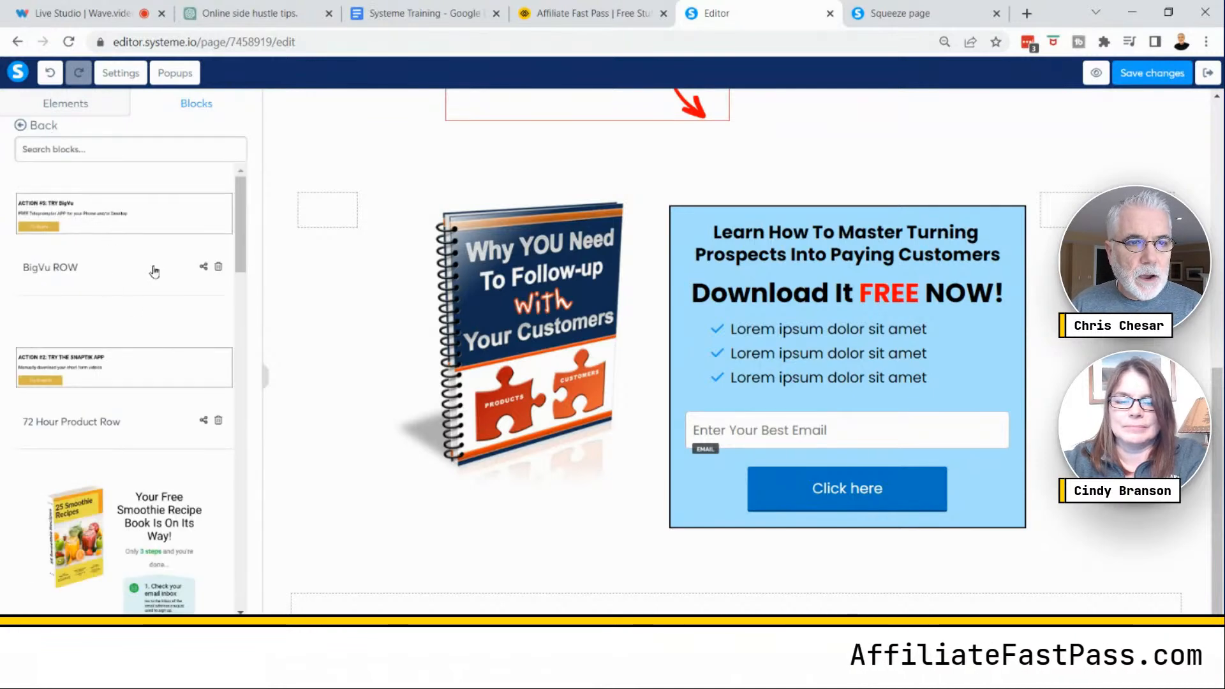
left_click_drag(239, 229, 224, 573)
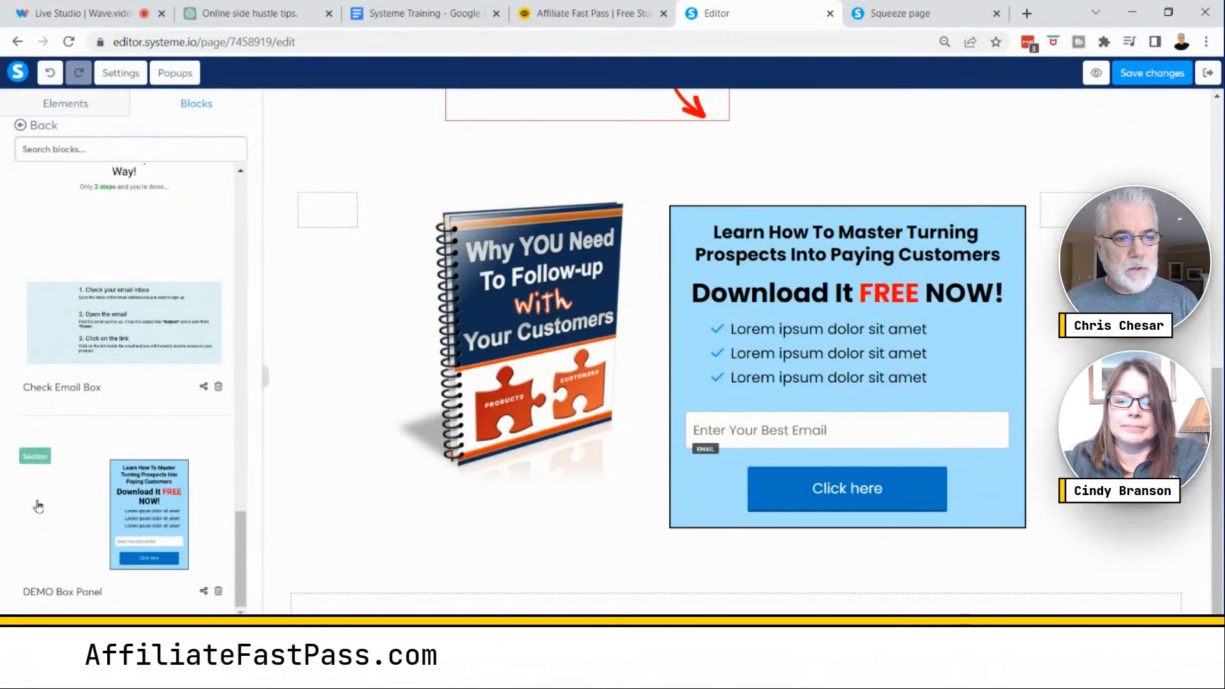
key("ctrl")
key("ctrl")
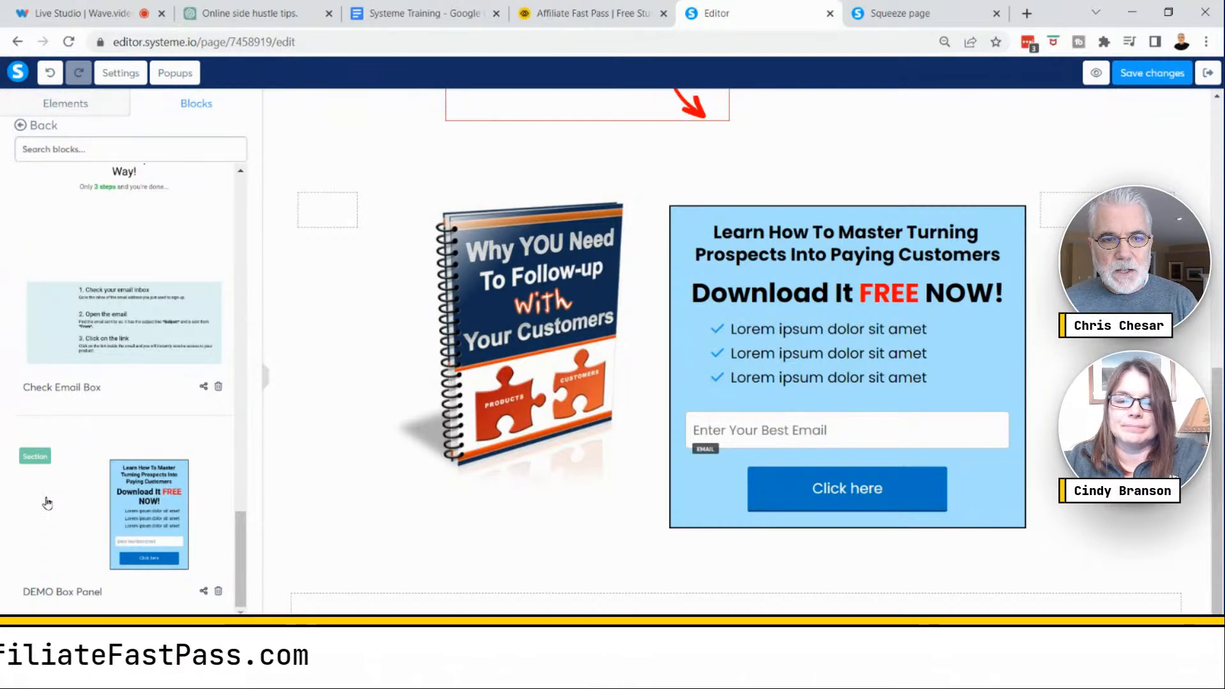
left_click(47, 503)
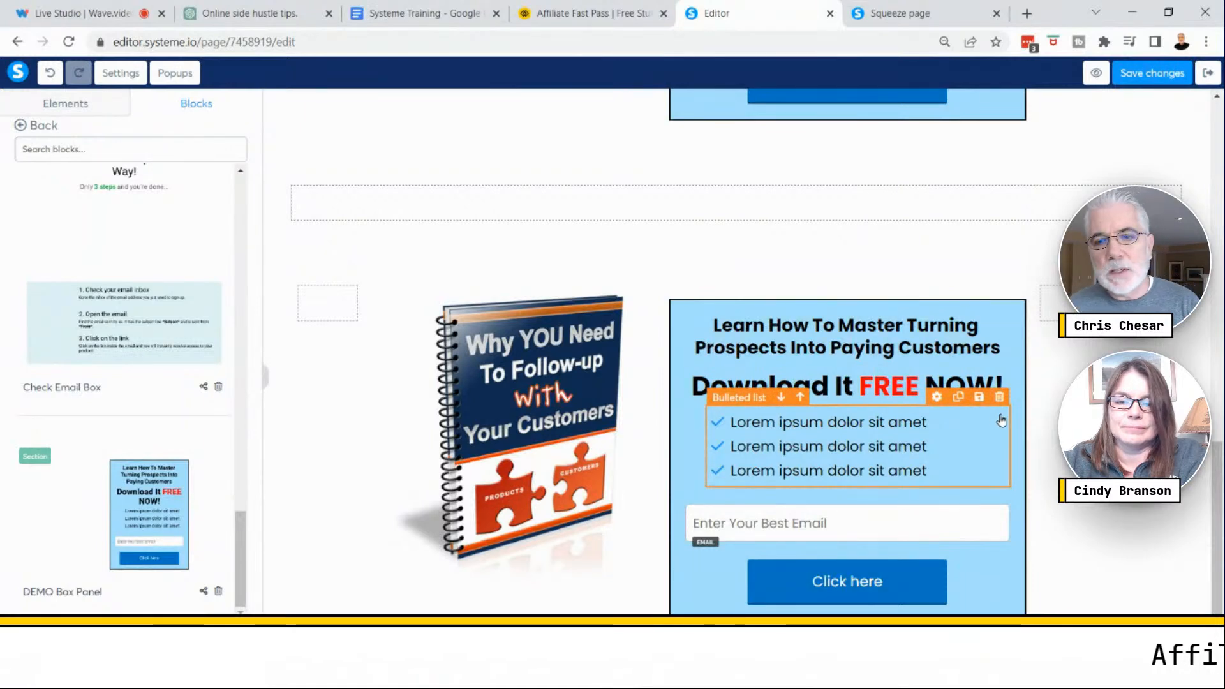
- Insert the saved AFP FOOTER MASTER footer block from My blocks at the bottom of the page
scroll(506, 316, "up", 1)
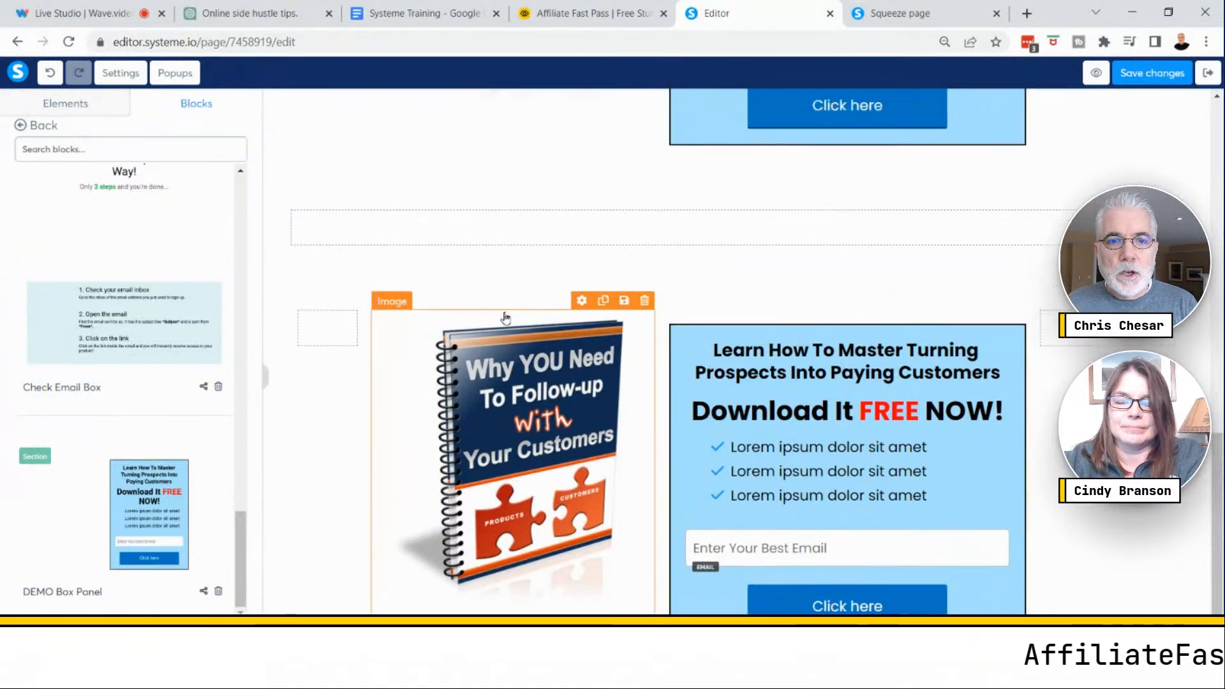
scroll(506, 318, "down", 4)
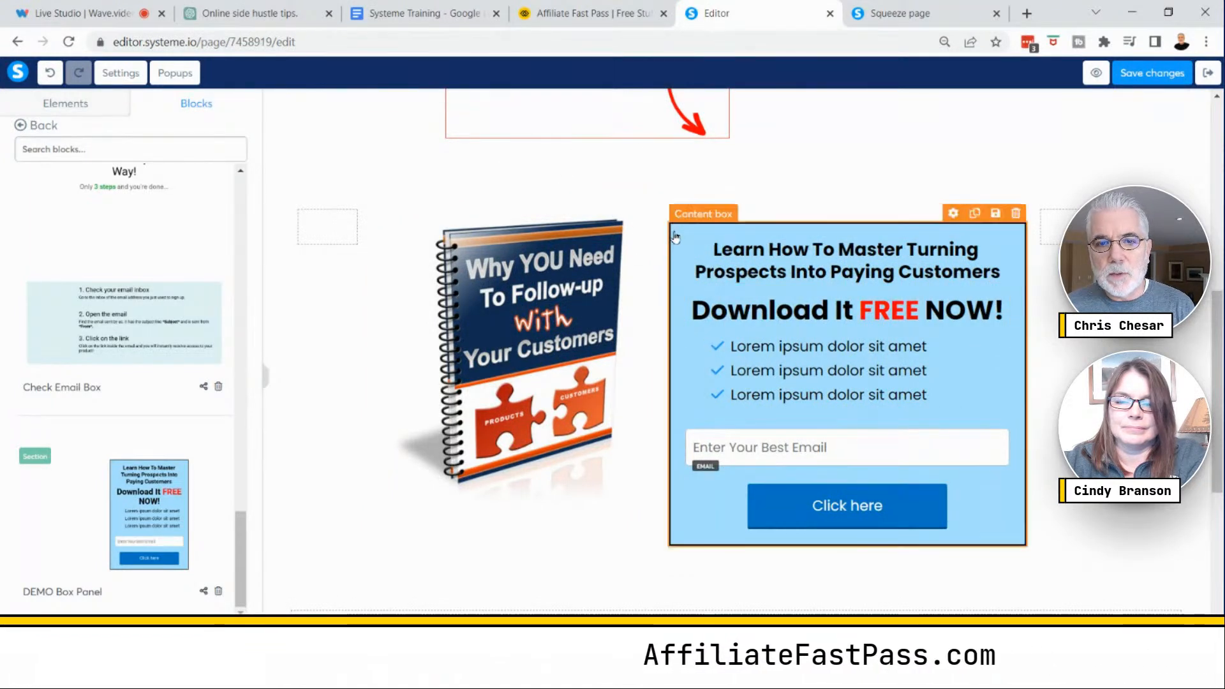
key("ctrl")
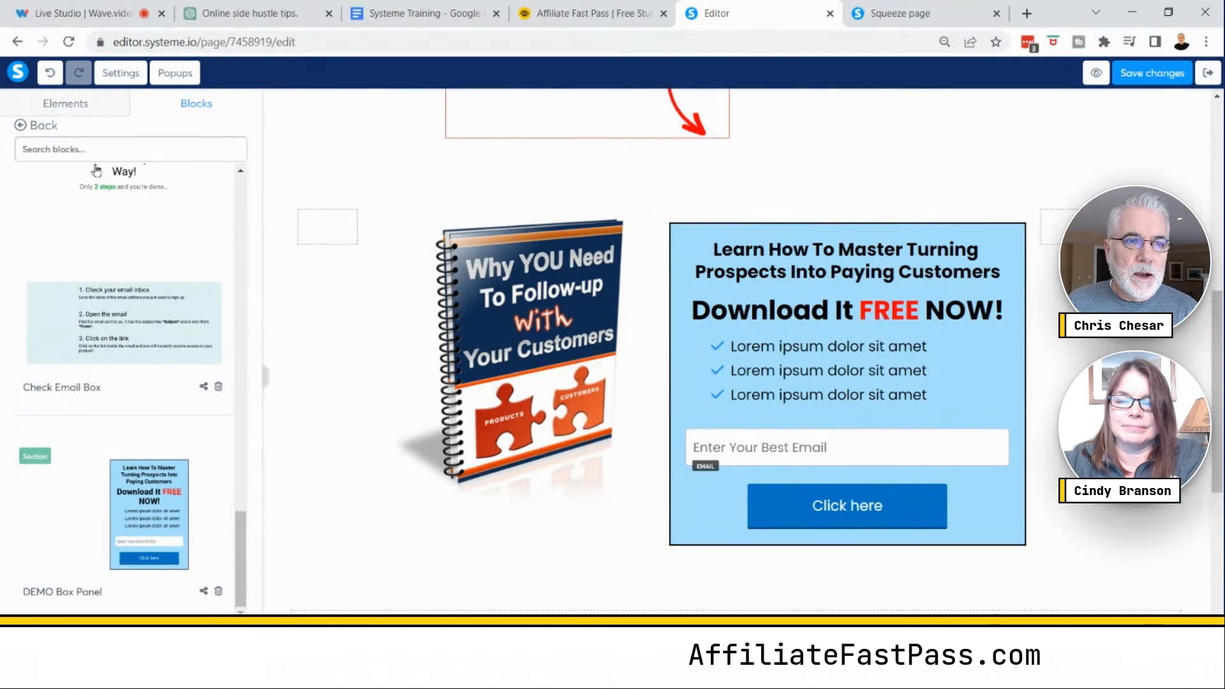
left_click(21, 128)
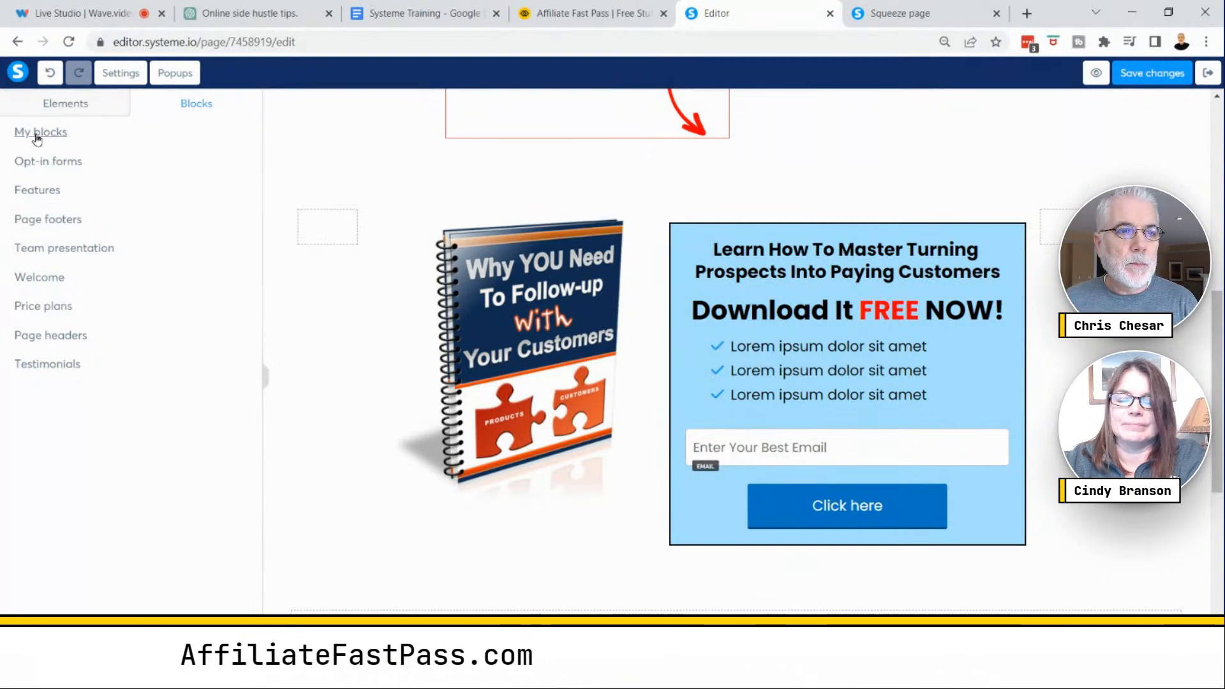
left_click(65, 137)
scroll(182, 297, "down", 6)
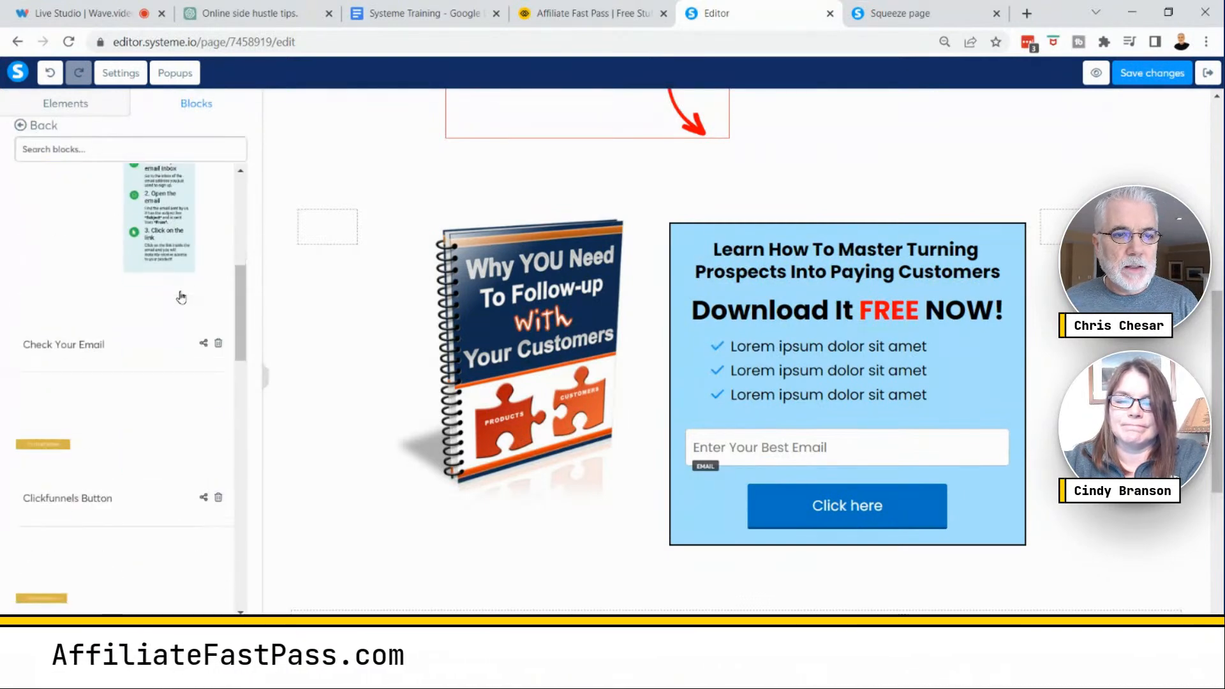
scroll(181, 297, "down", 5)
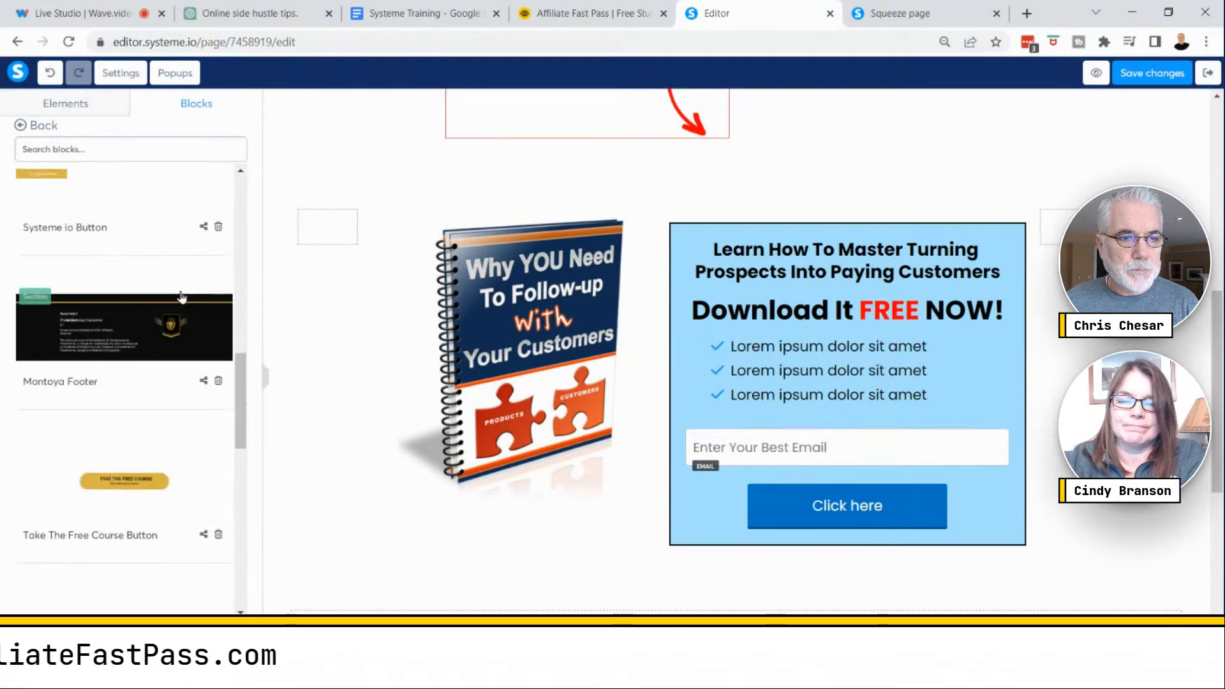
scroll(191, 301, "down", 8)
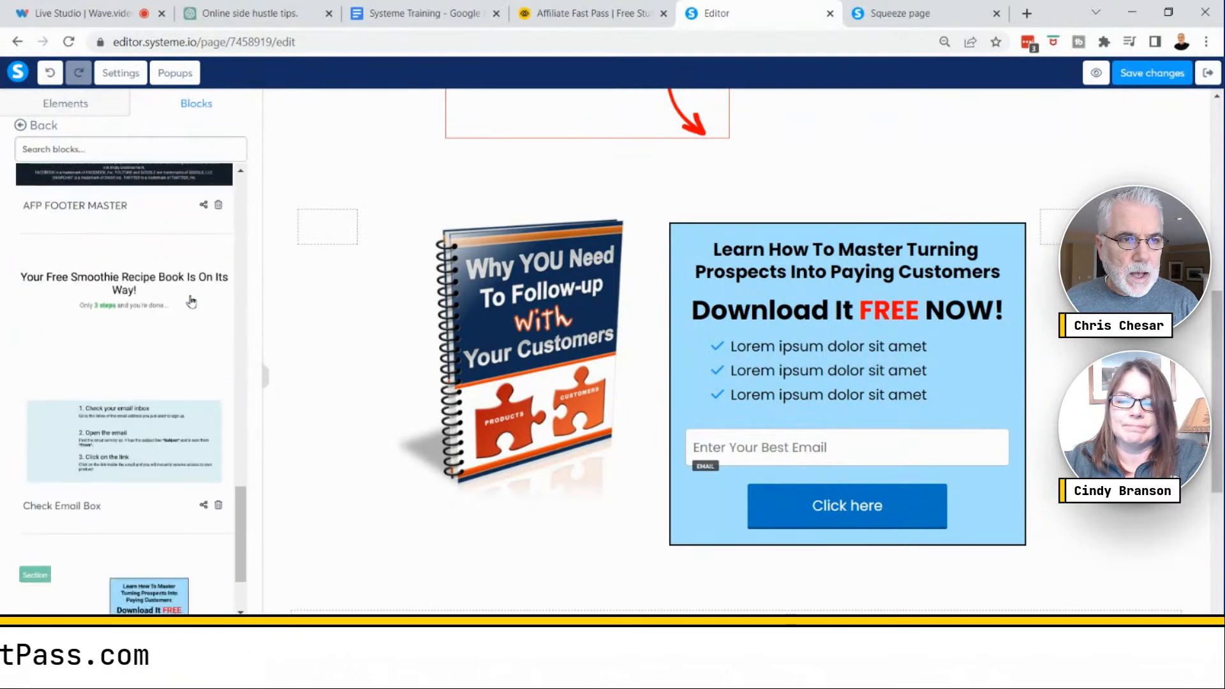
scroll(126, 368, "up", 3)
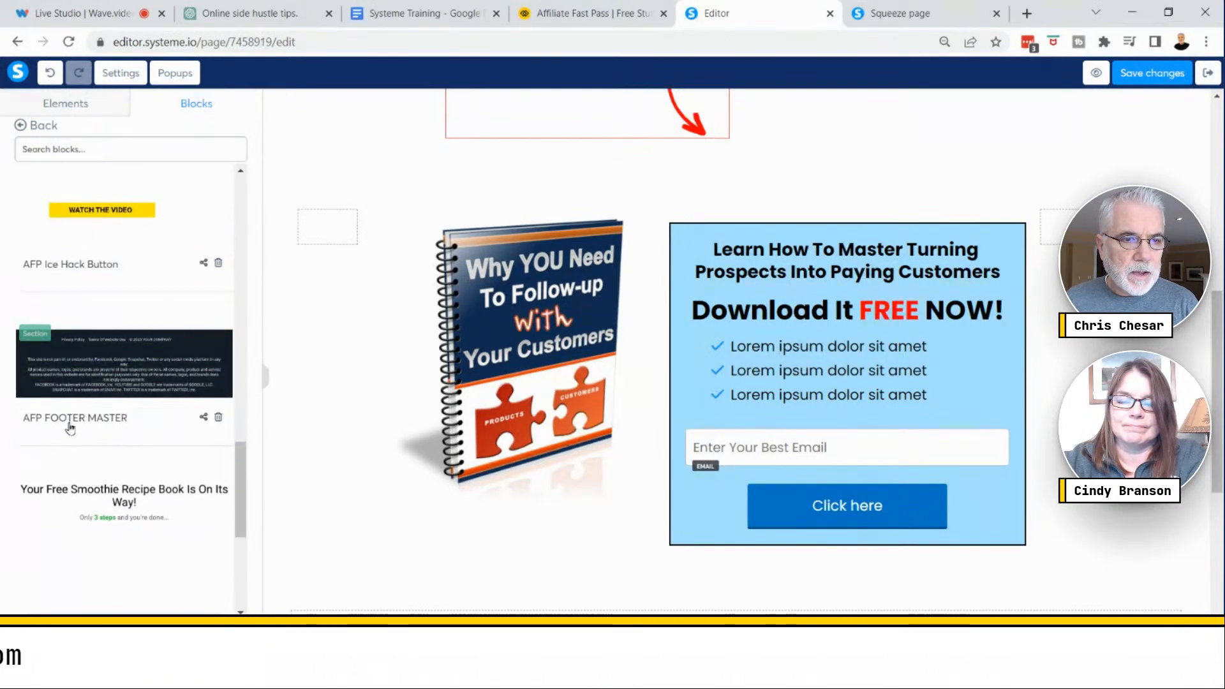
left_click(112, 364)
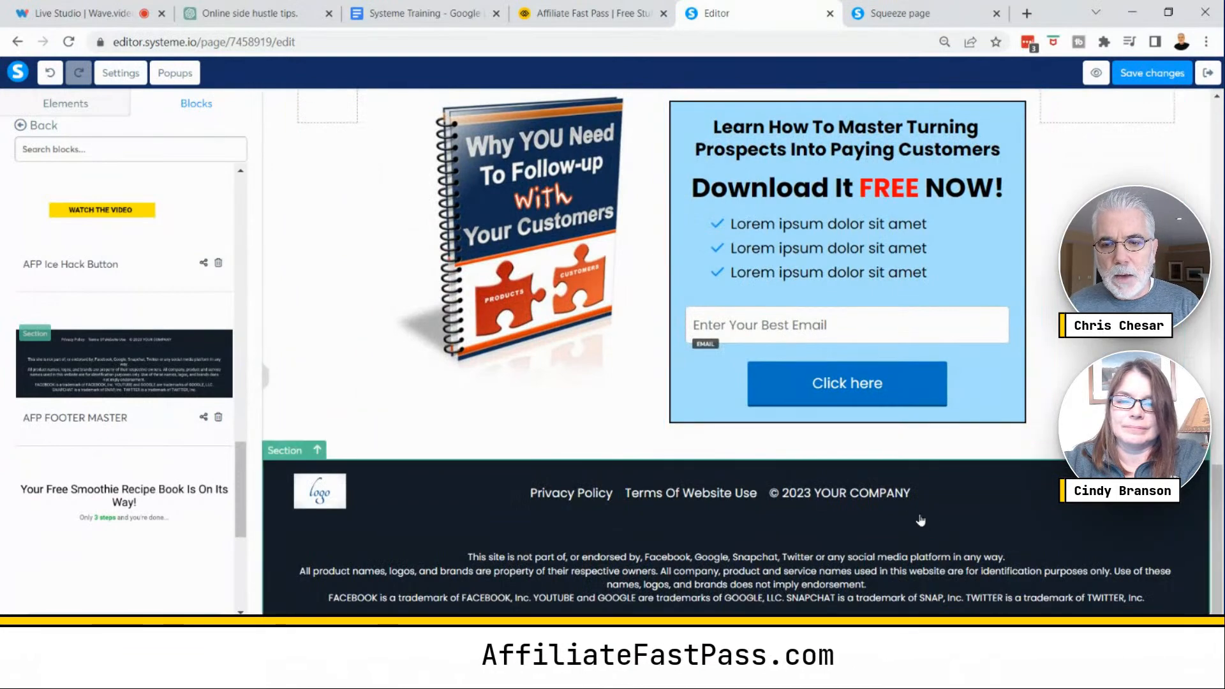
- Delete the duplicate opt-in section above the footer
scroll(740, 351, "up", 3)
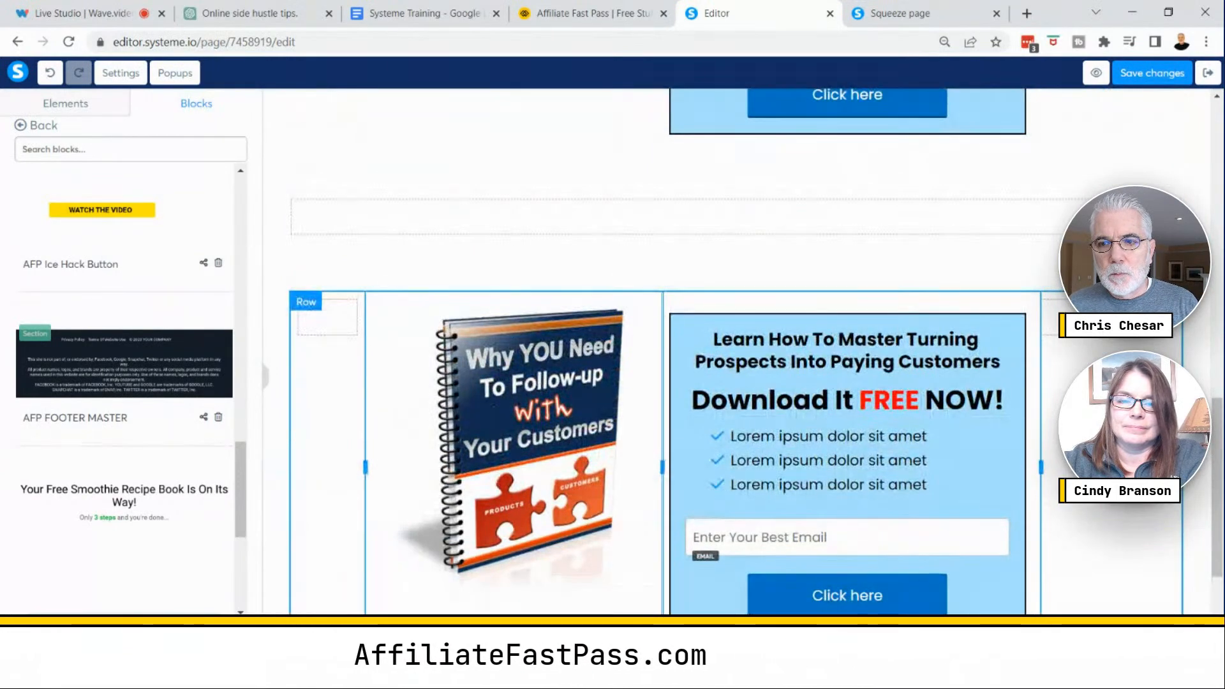
left_click(1198, 255)
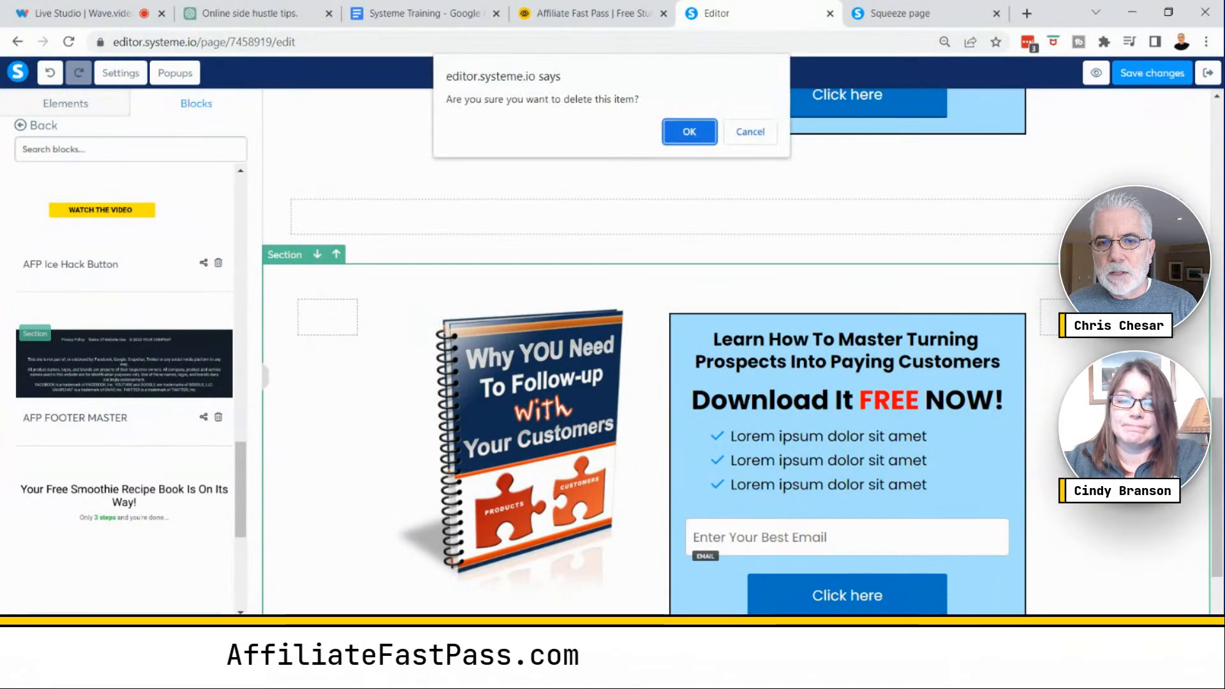
left_click(690, 132)
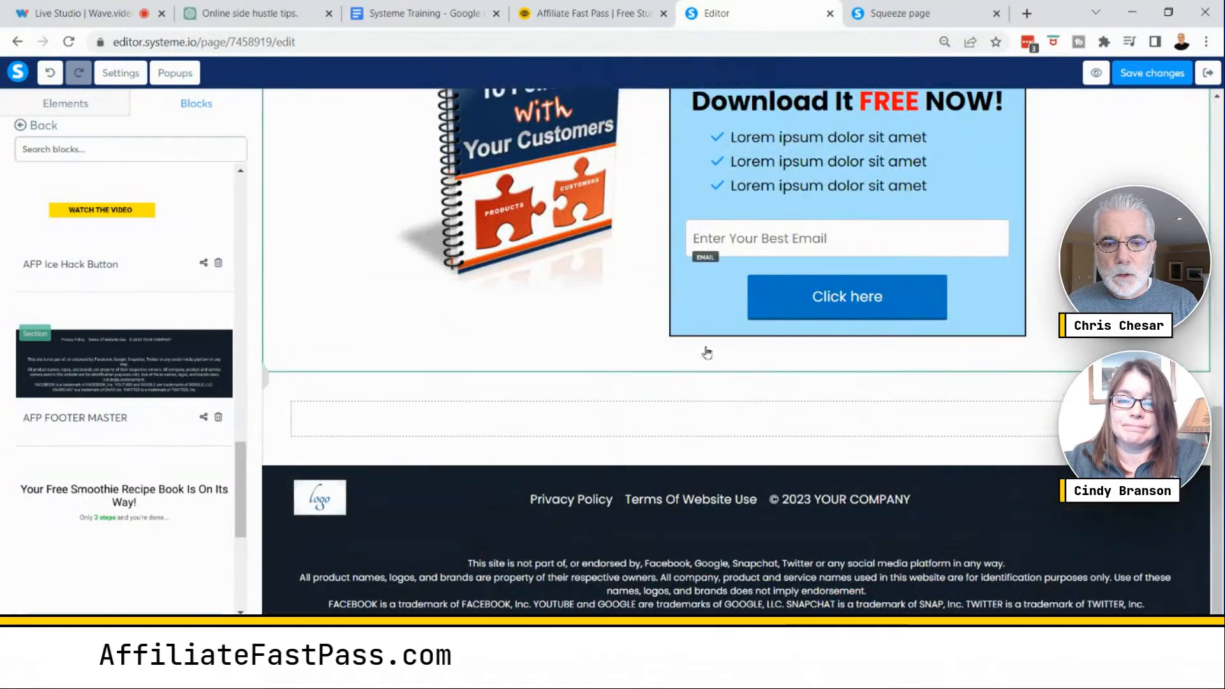
- Preview the squeeze page in a new tab, scroll through it, and return to the editor
scroll(702, 307, "up", 4)
scroll(695, 300, "down", 4)
scroll(695, 332, "up", 10)
scroll(697, 330, "down", 3)
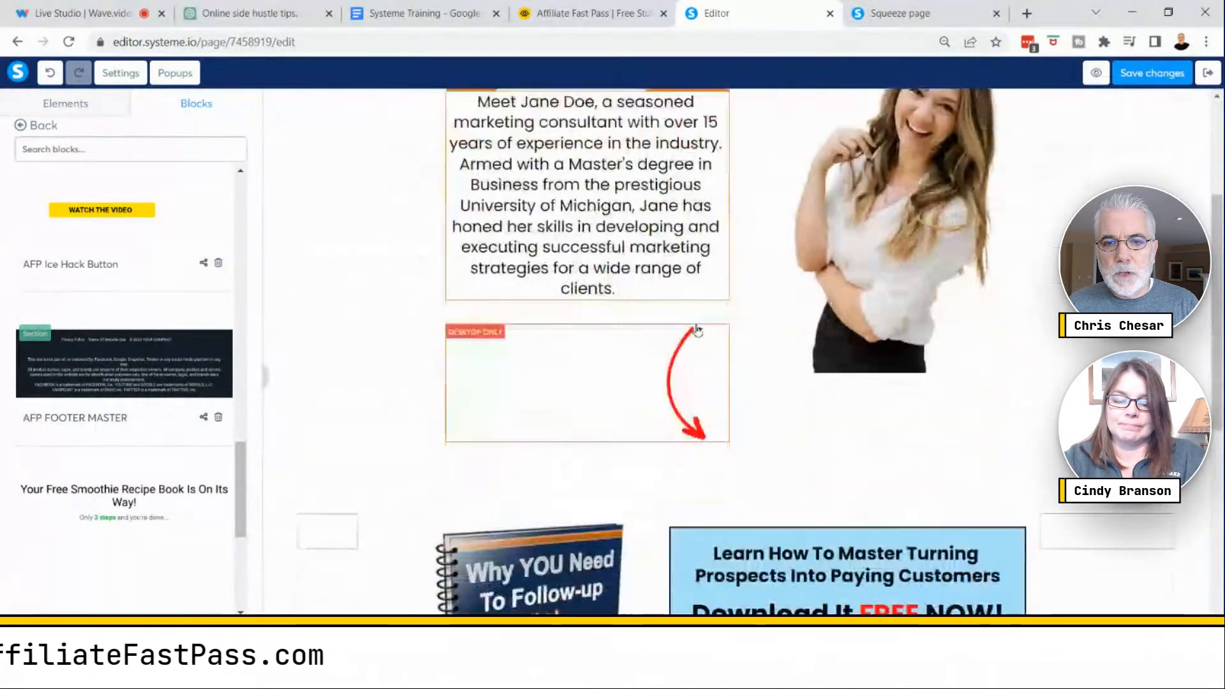
scroll(696, 326, "down", 5)
scroll(696, 325, "up", 8)
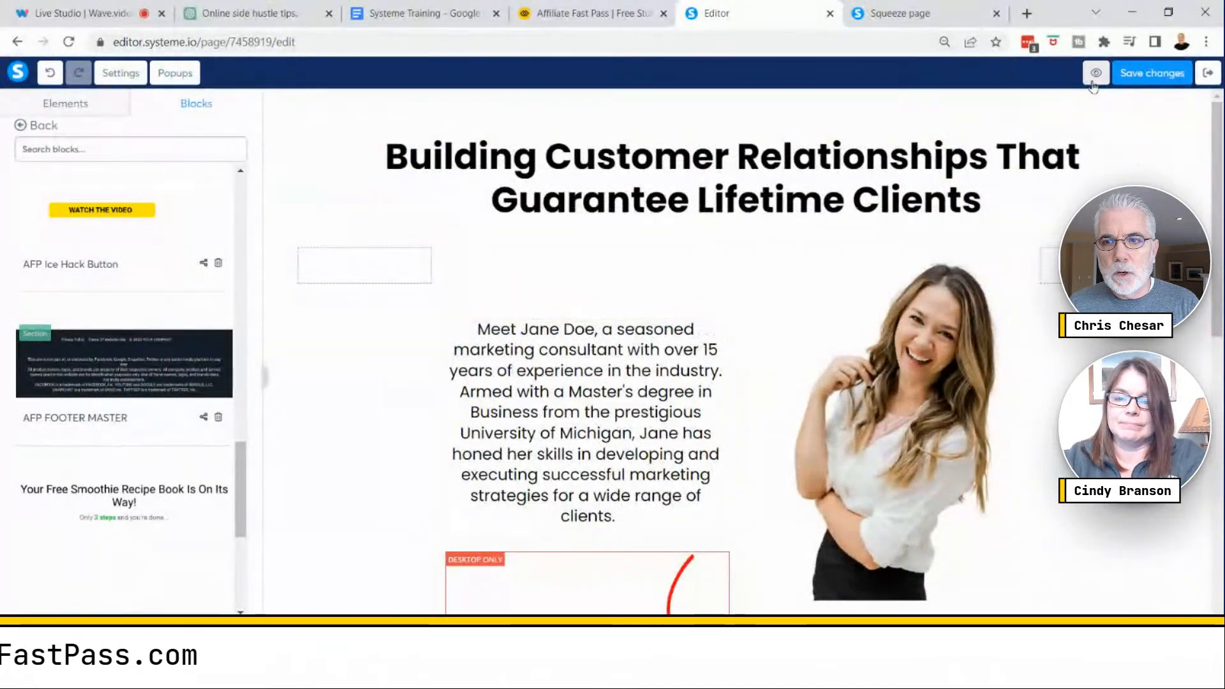
left_click(1095, 77)
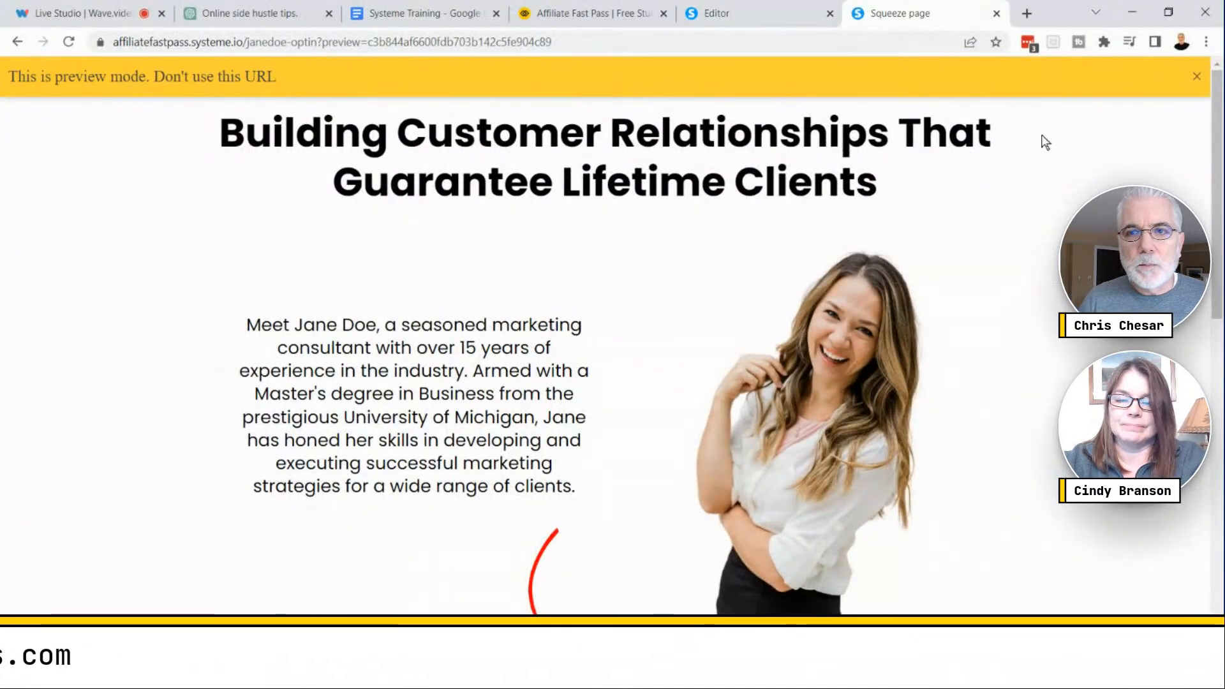
scroll(832, 233, "down", 10)
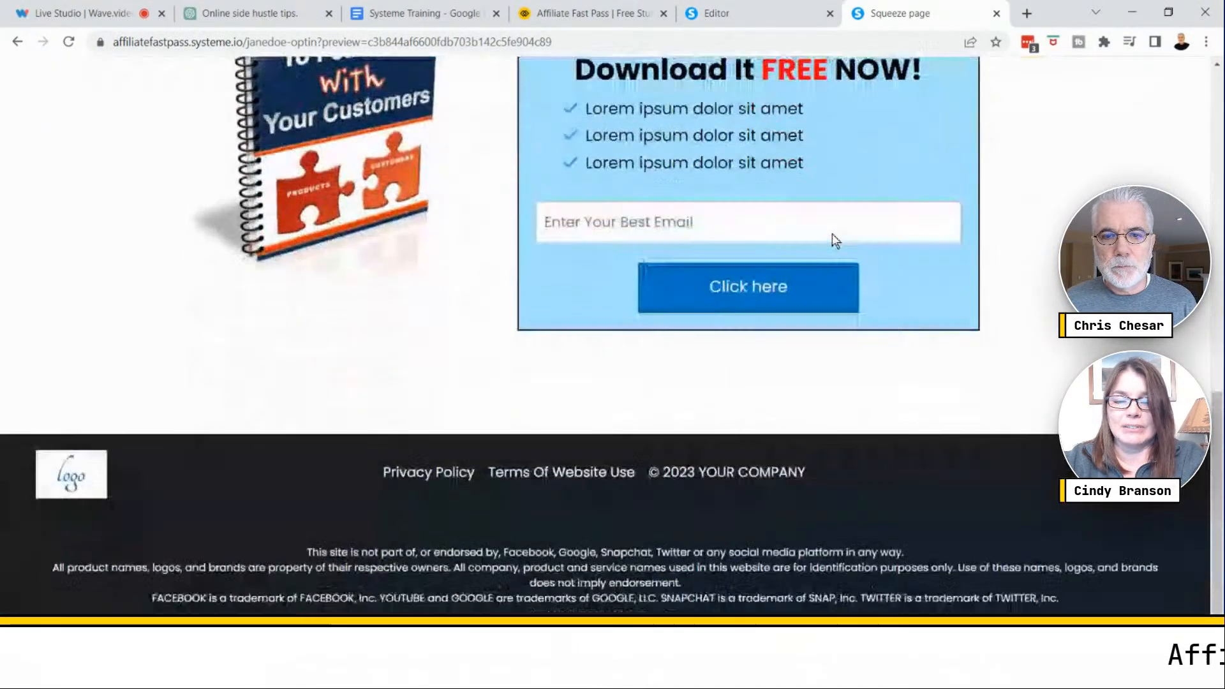
scroll(832, 234, "up", 10)
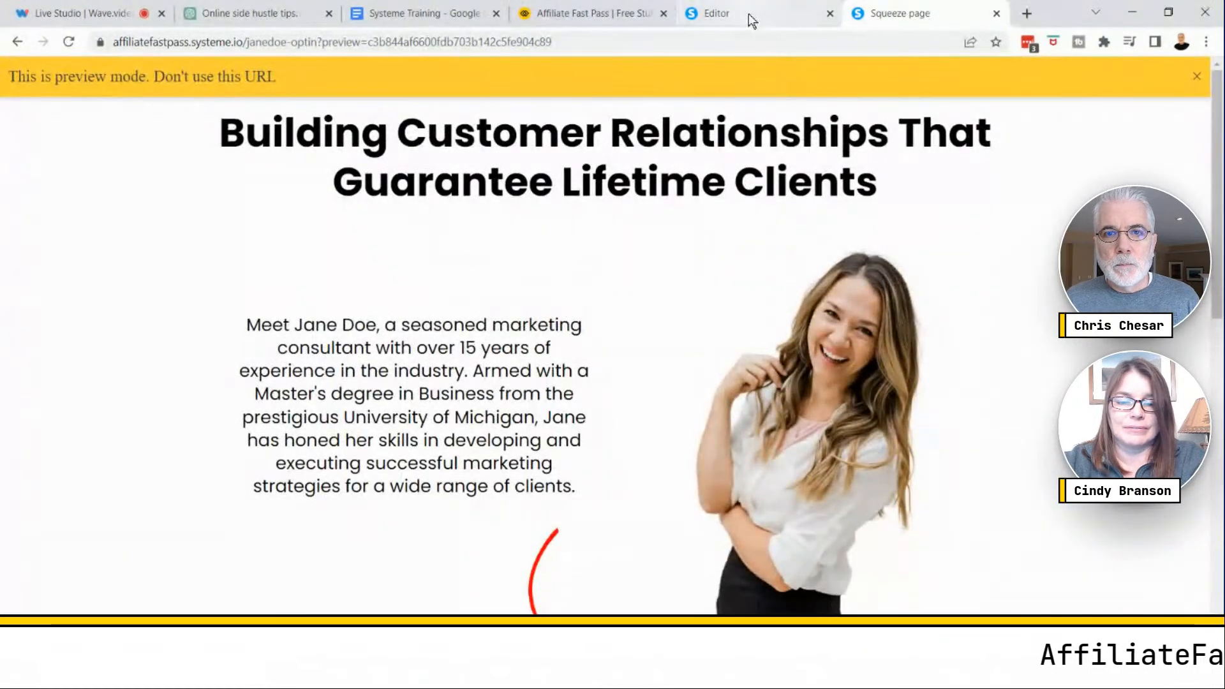
left_click(748, 14)
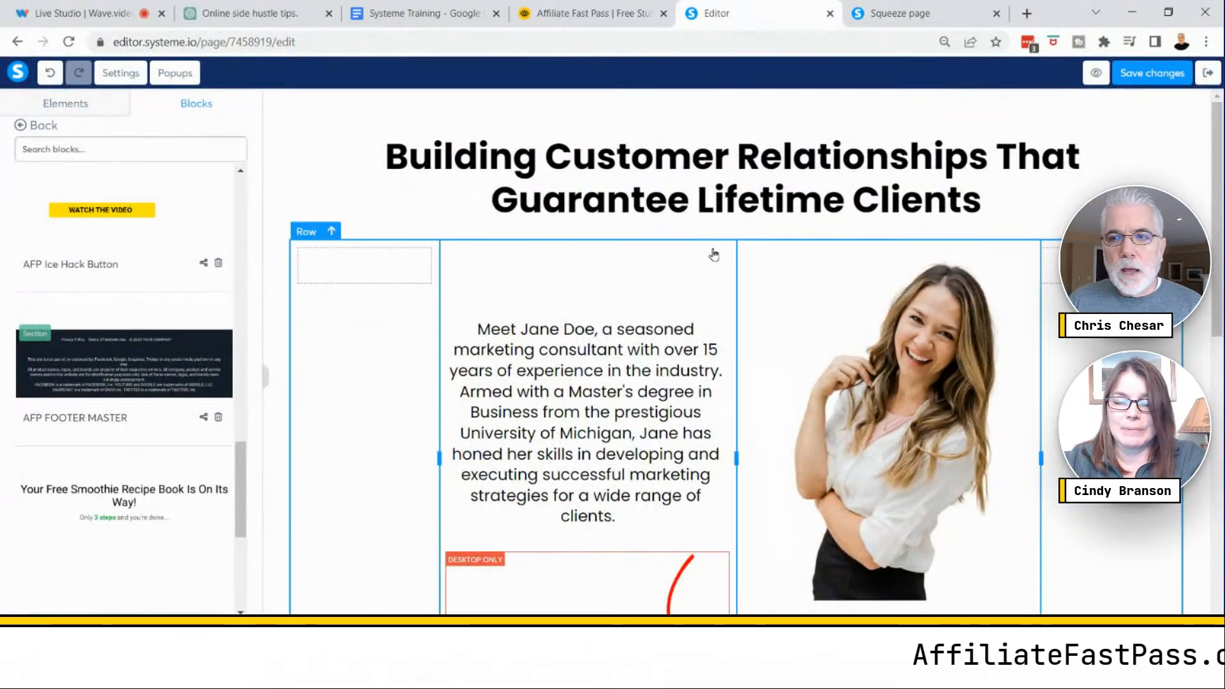
- Save the page changes and exit the editor back to the Training Demo 1 funnel
left_click(1124, 75)
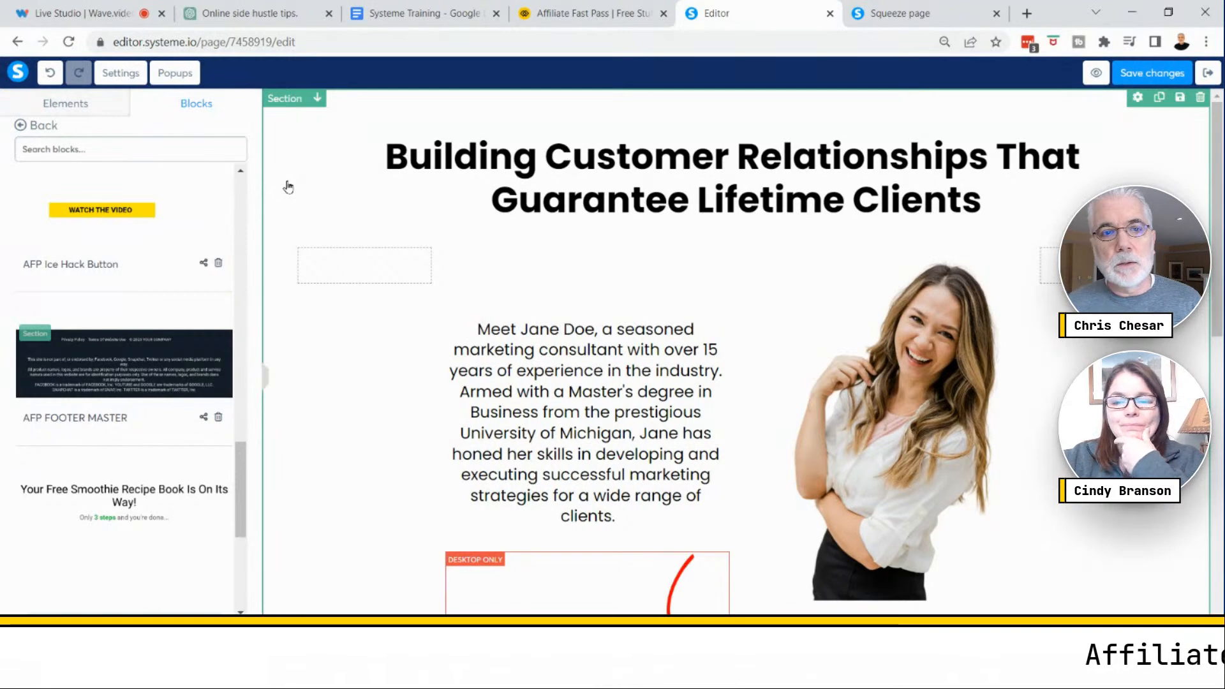
scroll(304, 208, "down", 6)
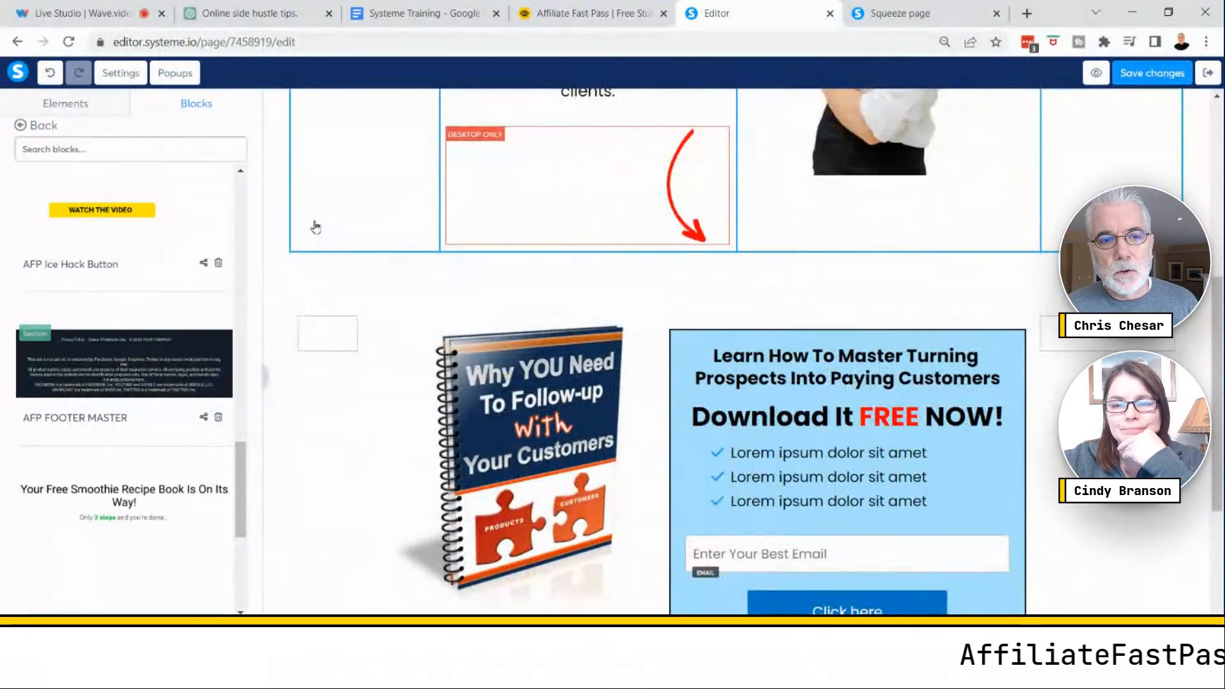
scroll(315, 226, "down", 3)
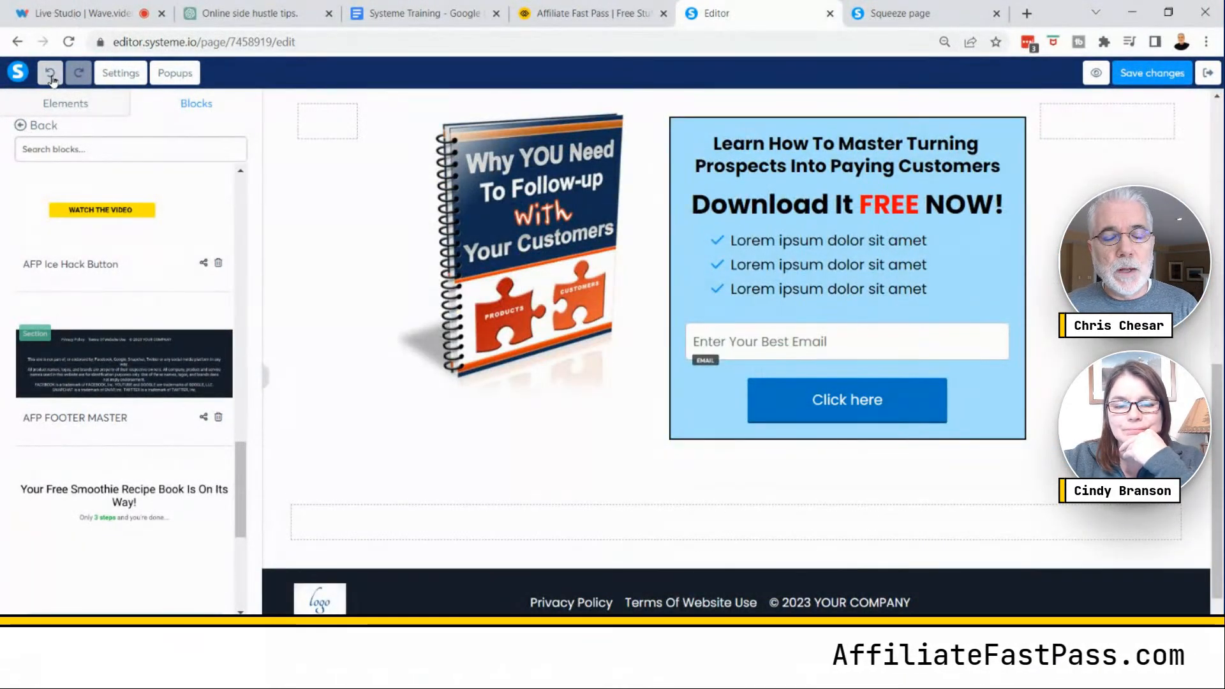
left_click(51, 74)
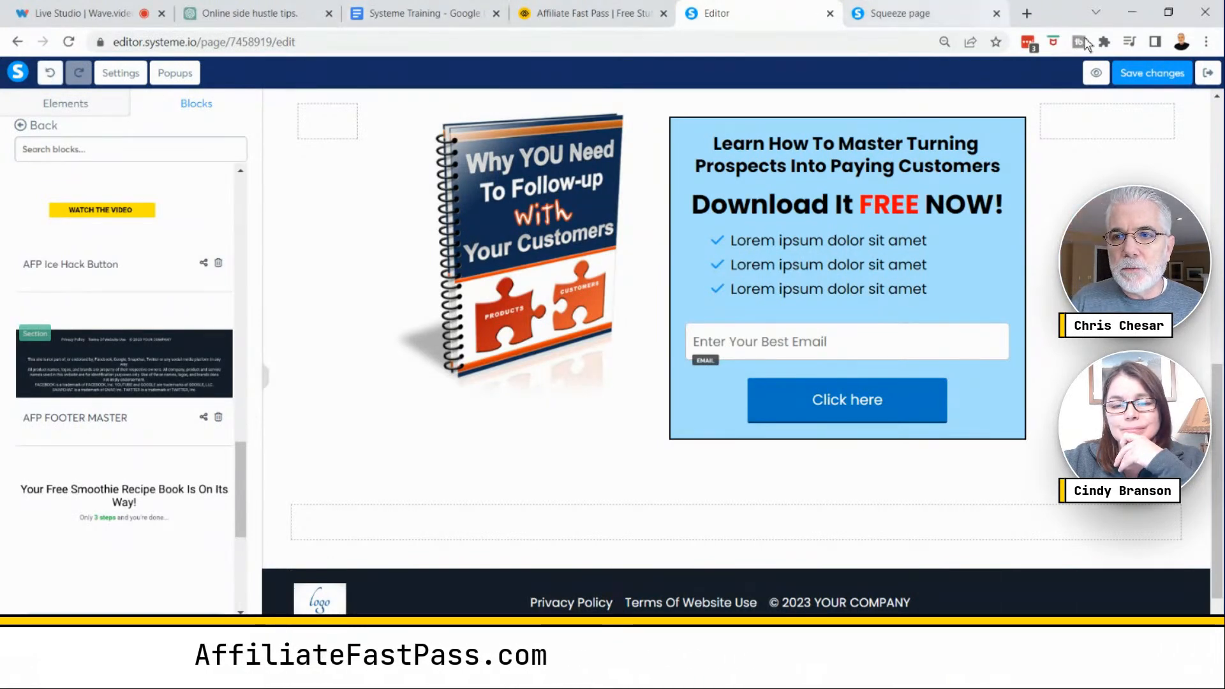
left_click(1146, 74)
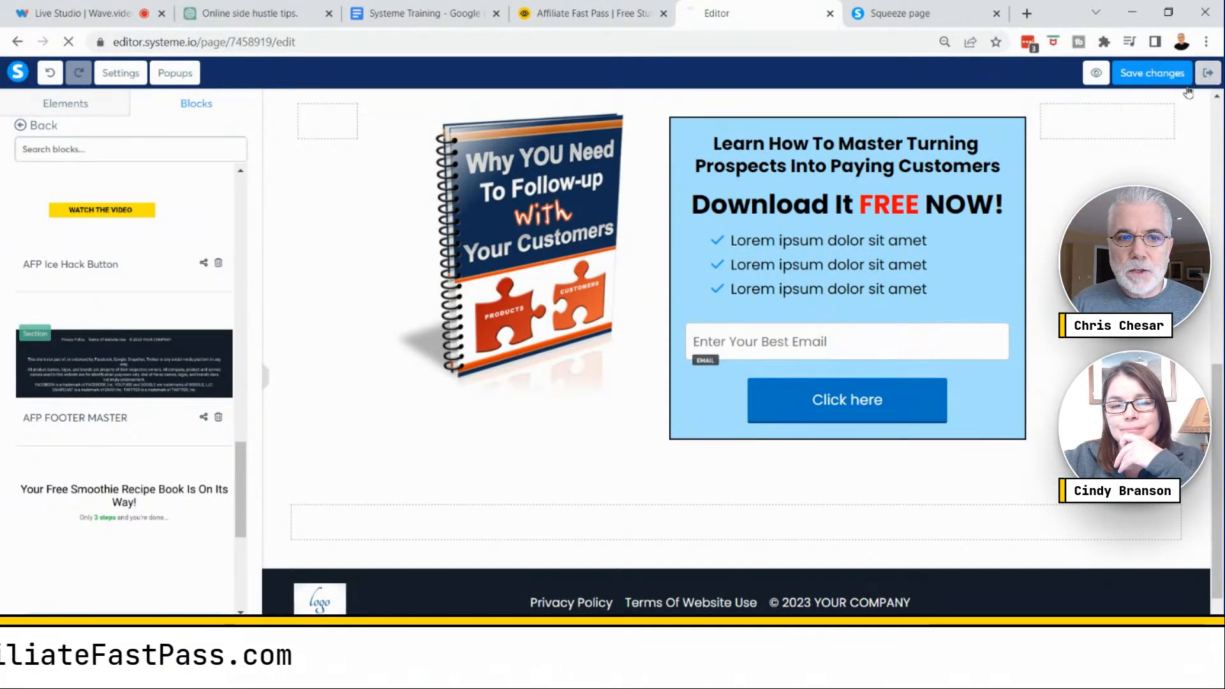
left_click(1208, 73)
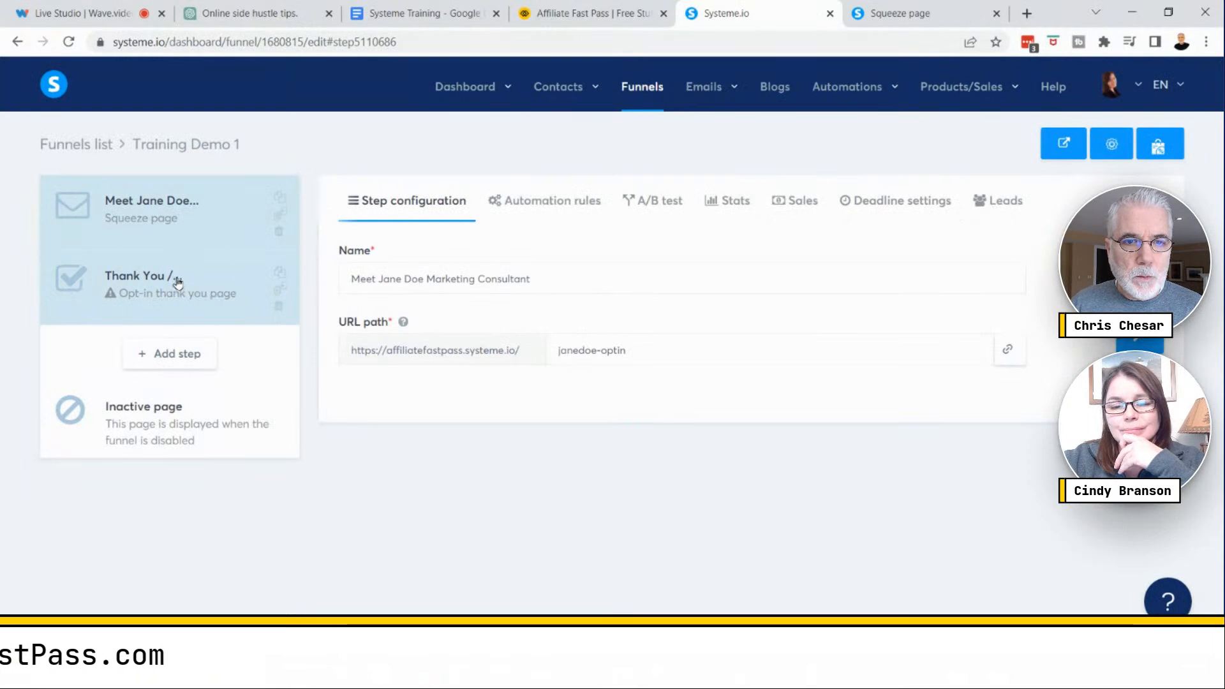
- Open the thank-you step and browse the thank-you templates, choosing the thumbs-up 'Thank you for subscribing' template
left_click(178, 282)
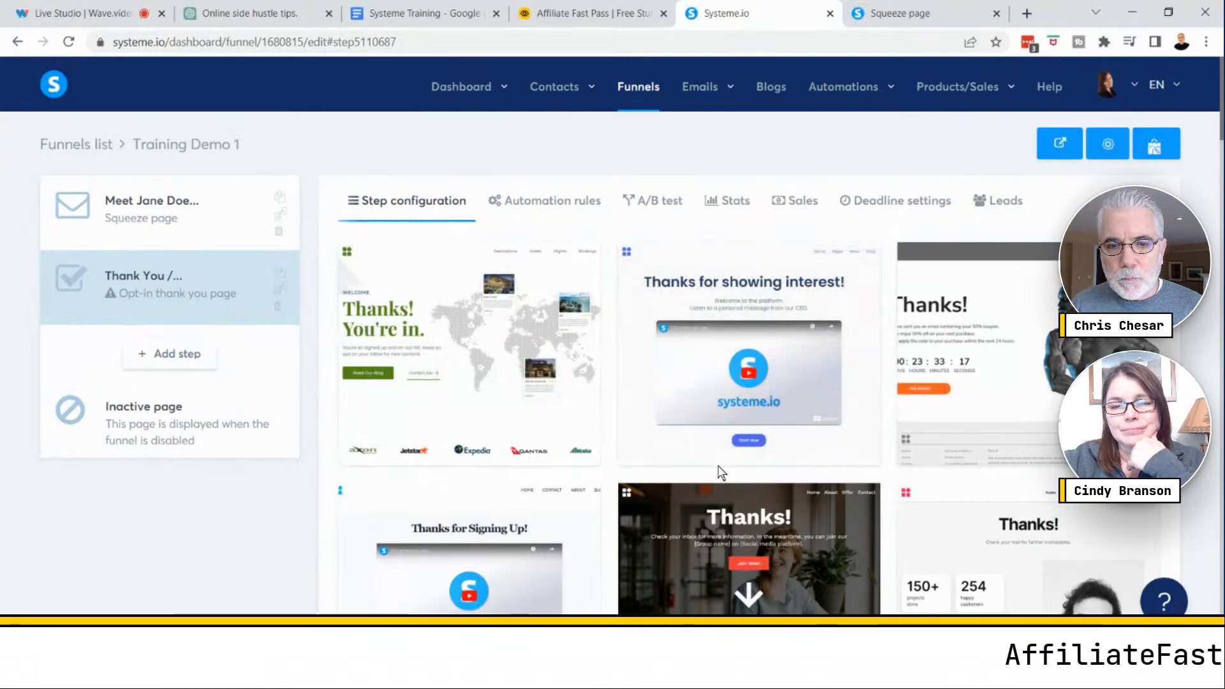
scroll(720, 473, "down", 12)
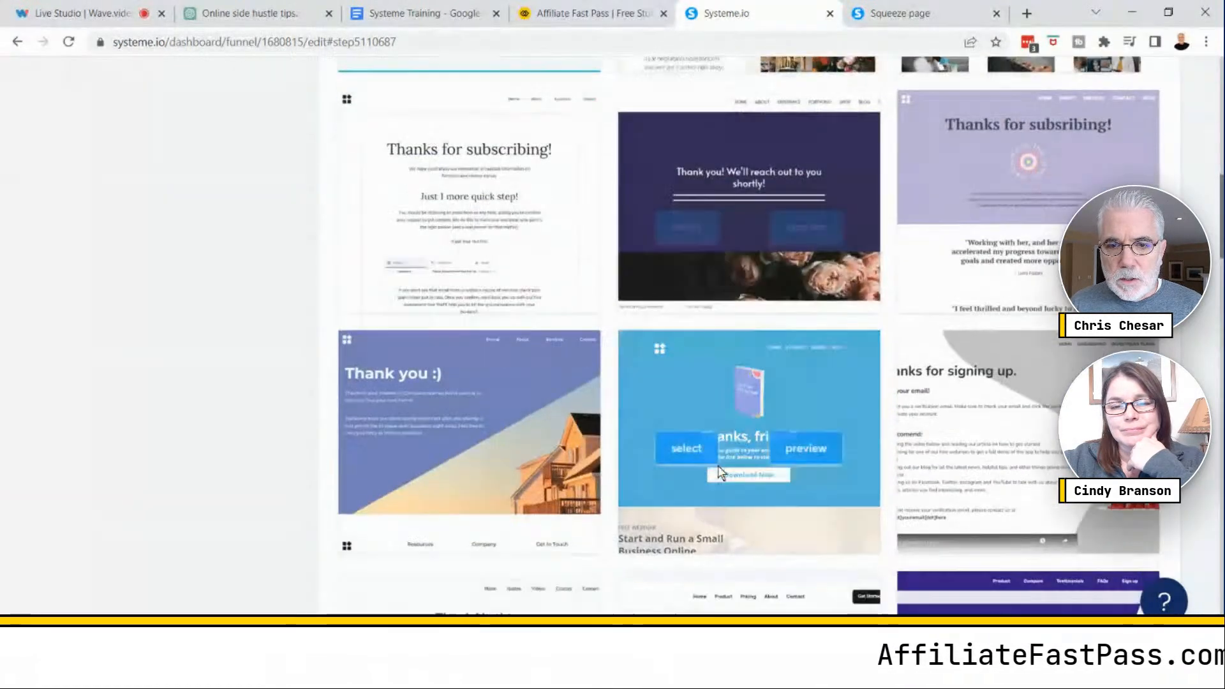
scroll(717, 465, "down", 12)
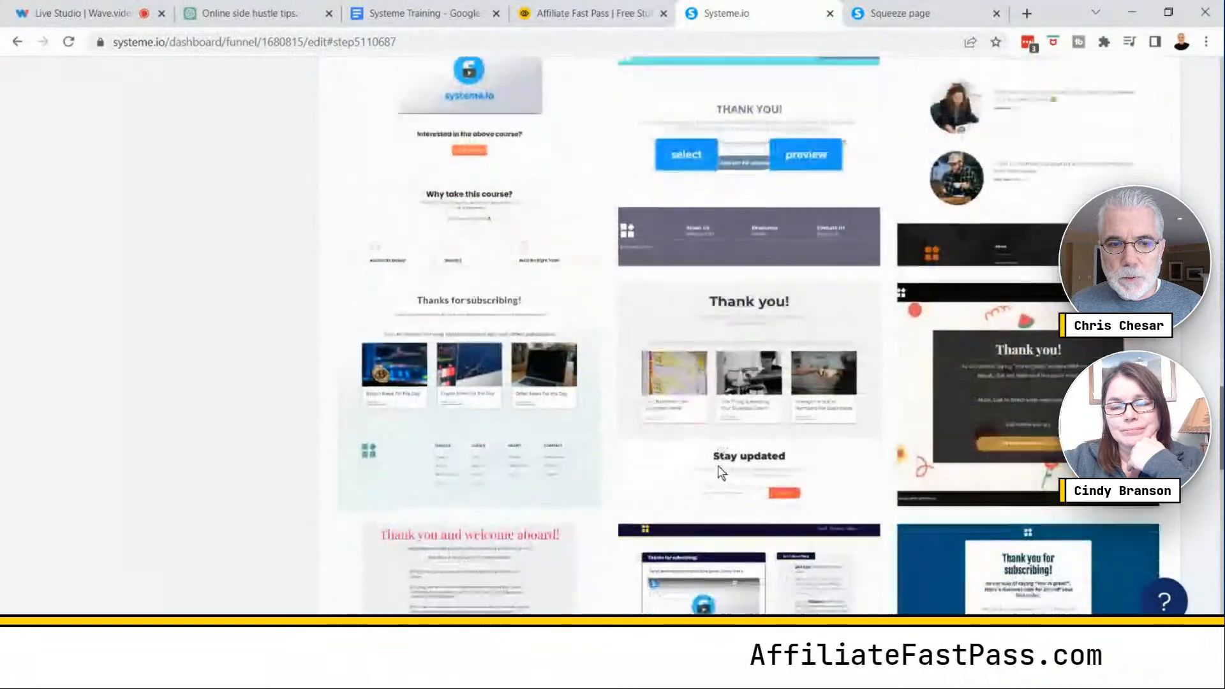
scroll(718, 465, "down", 10)
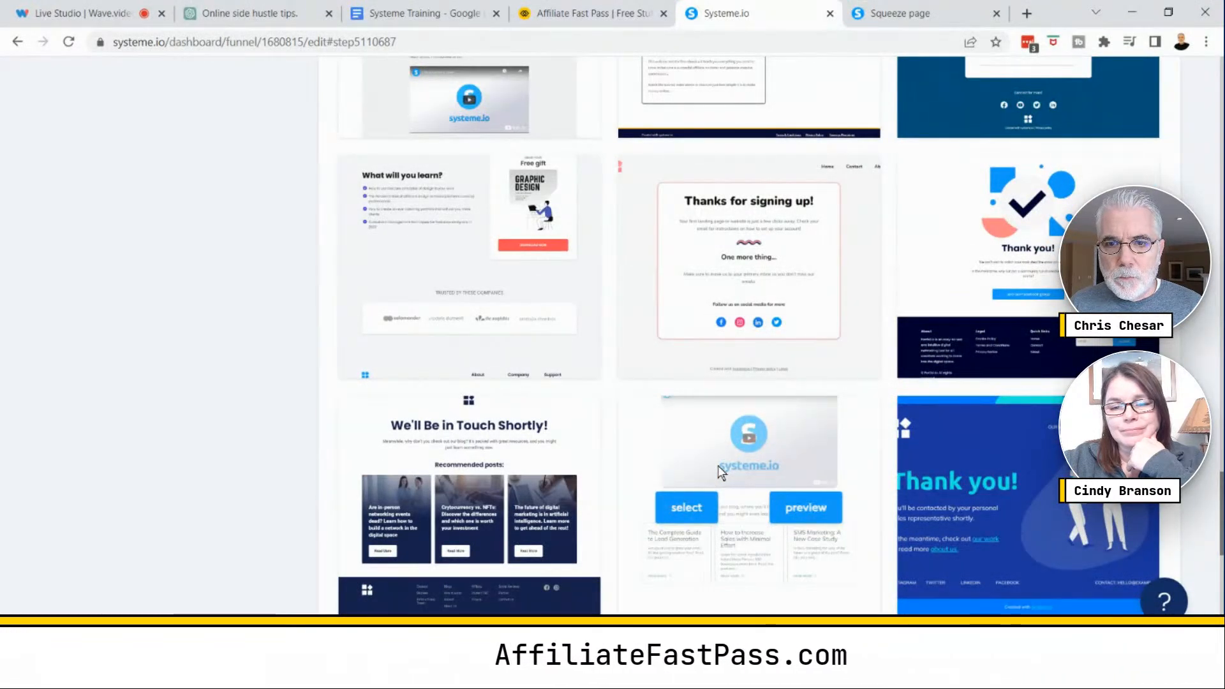
scroll(717, 465, "down", 7)
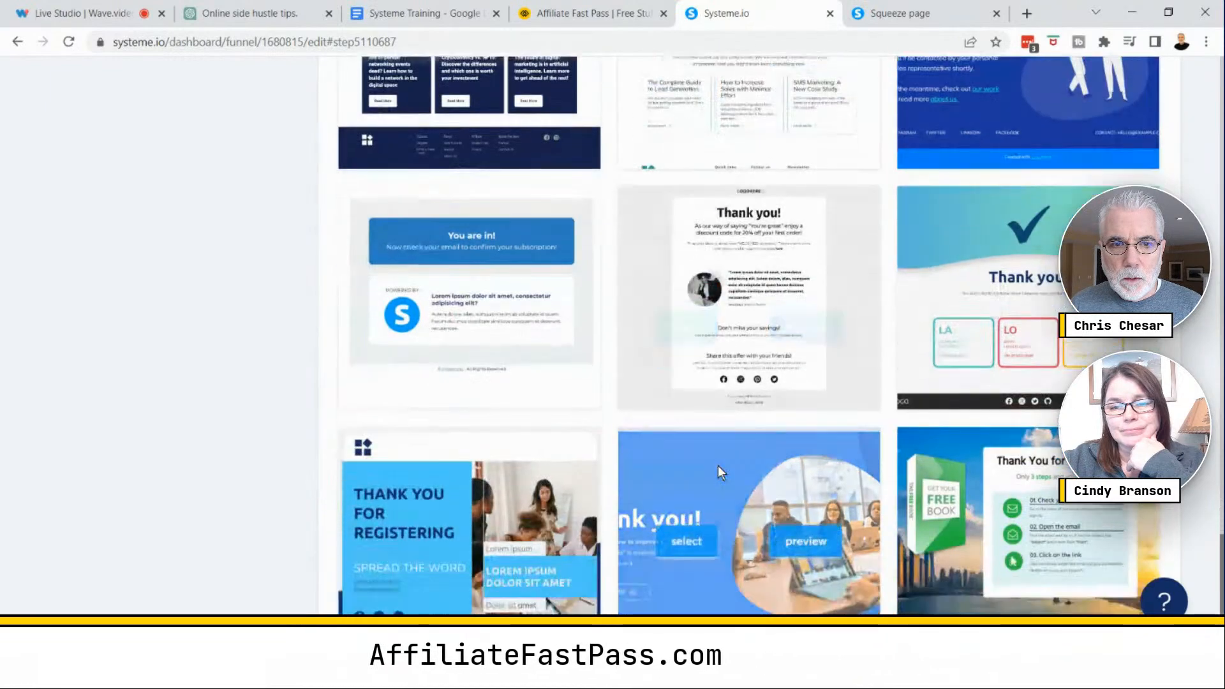
scroll(718, 472, "down", 4)
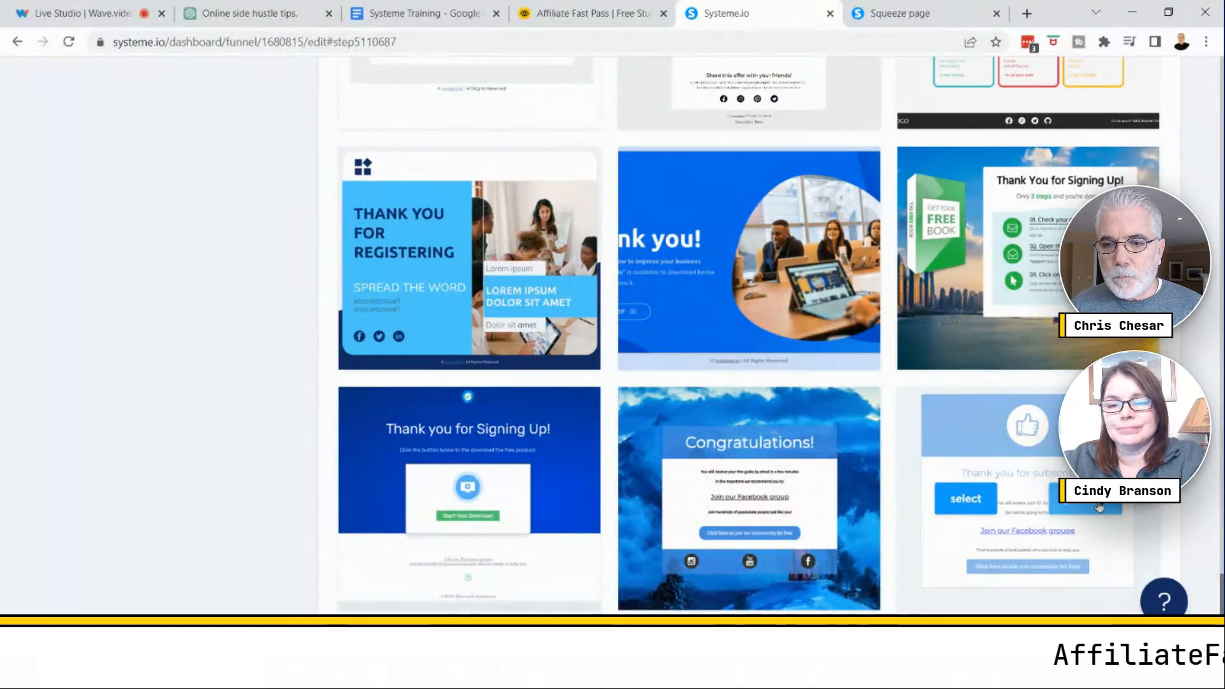
scroll(720, 351, "up", 10)
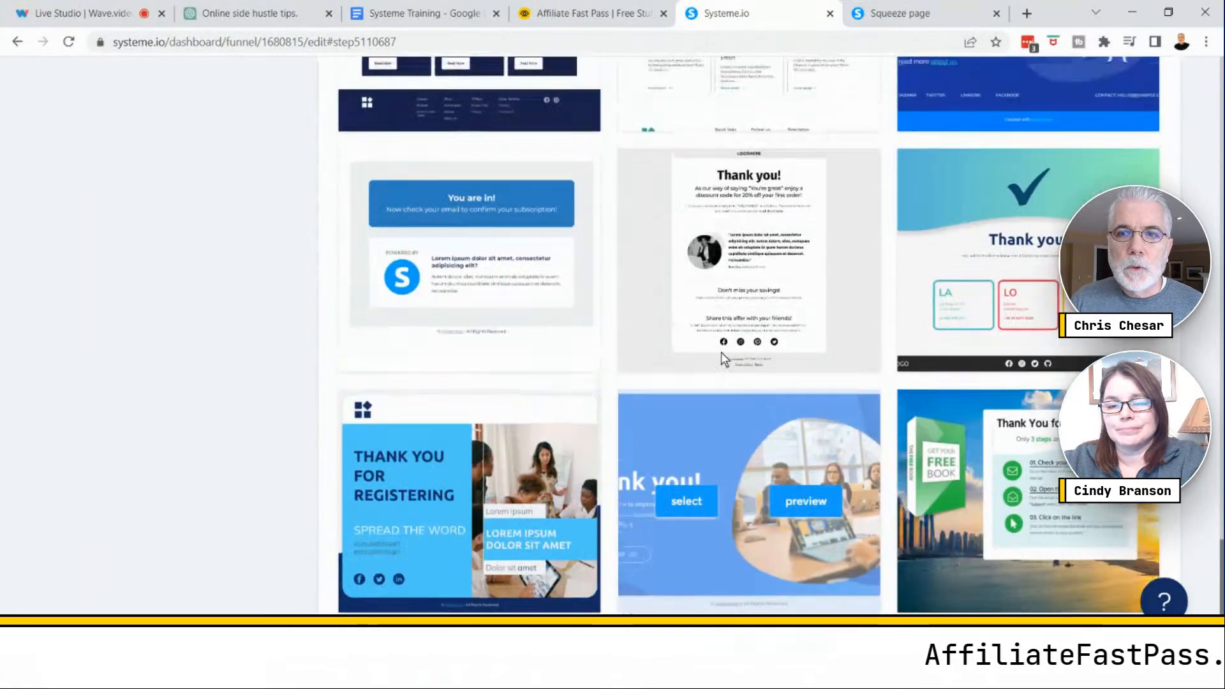
scroll(714, 344, "down", 10)
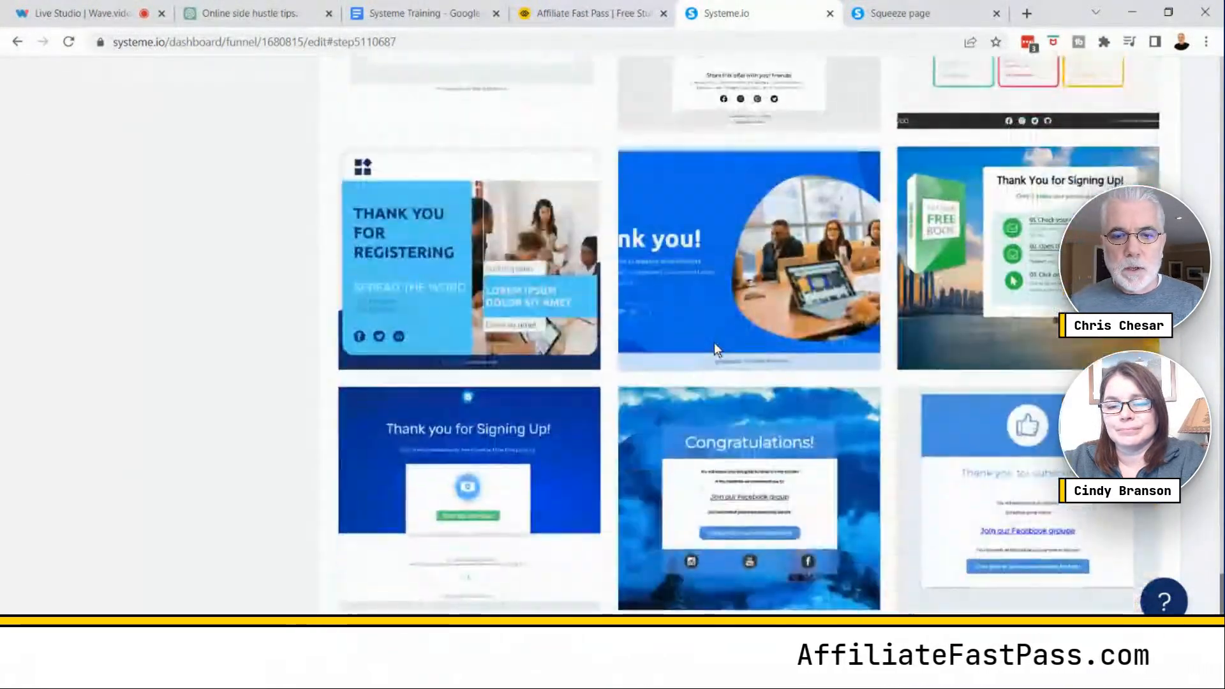
scroll(714, 344, "down", 10)
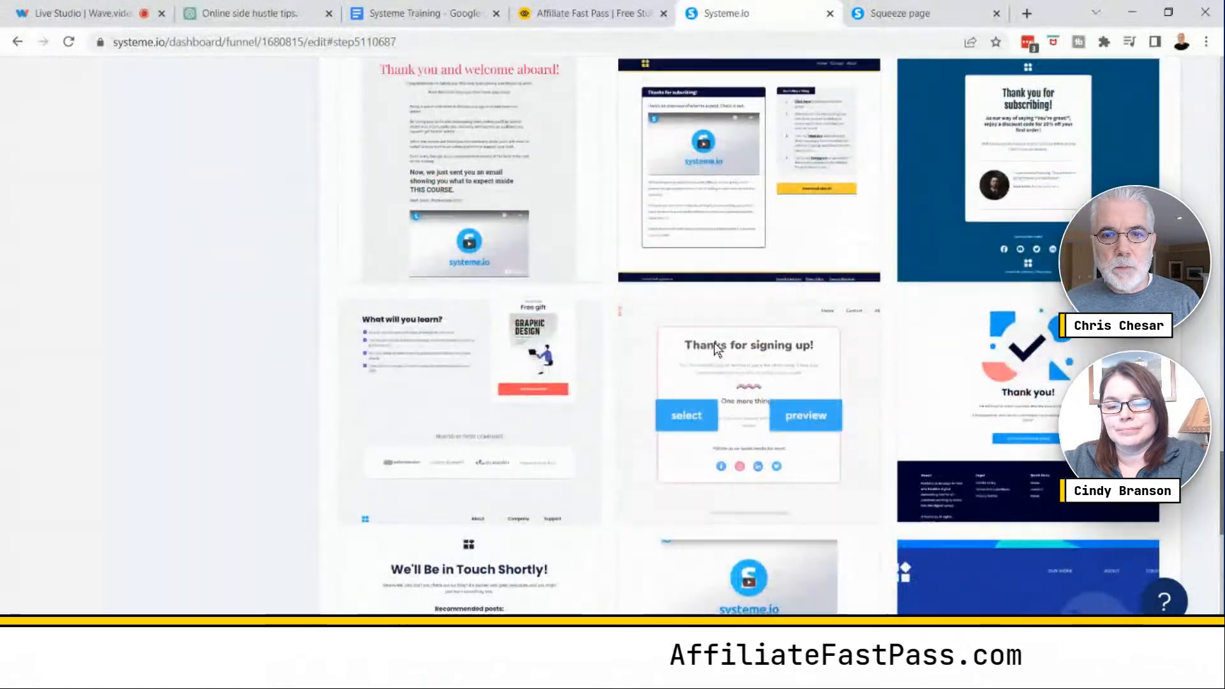
scroll(715, 345, "up", 10)
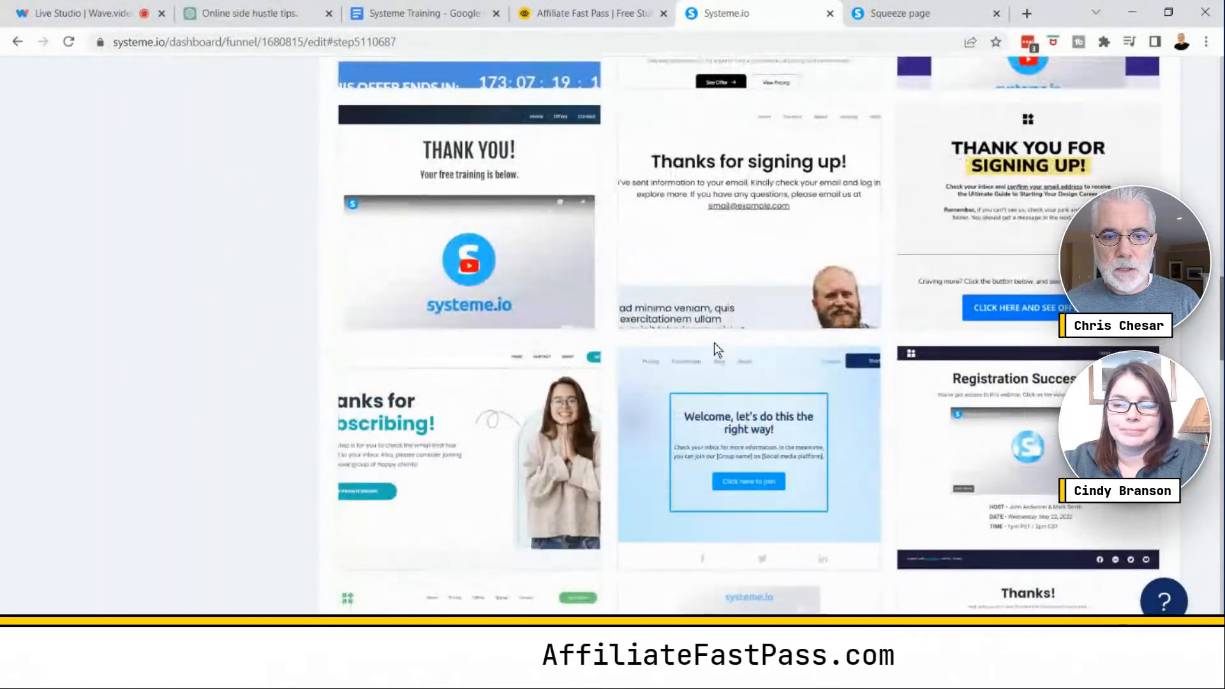
scroll(714, 345, "down", 3)
scroll(714, 342, "down", 4)
scroll(714, 342, "up", 12)
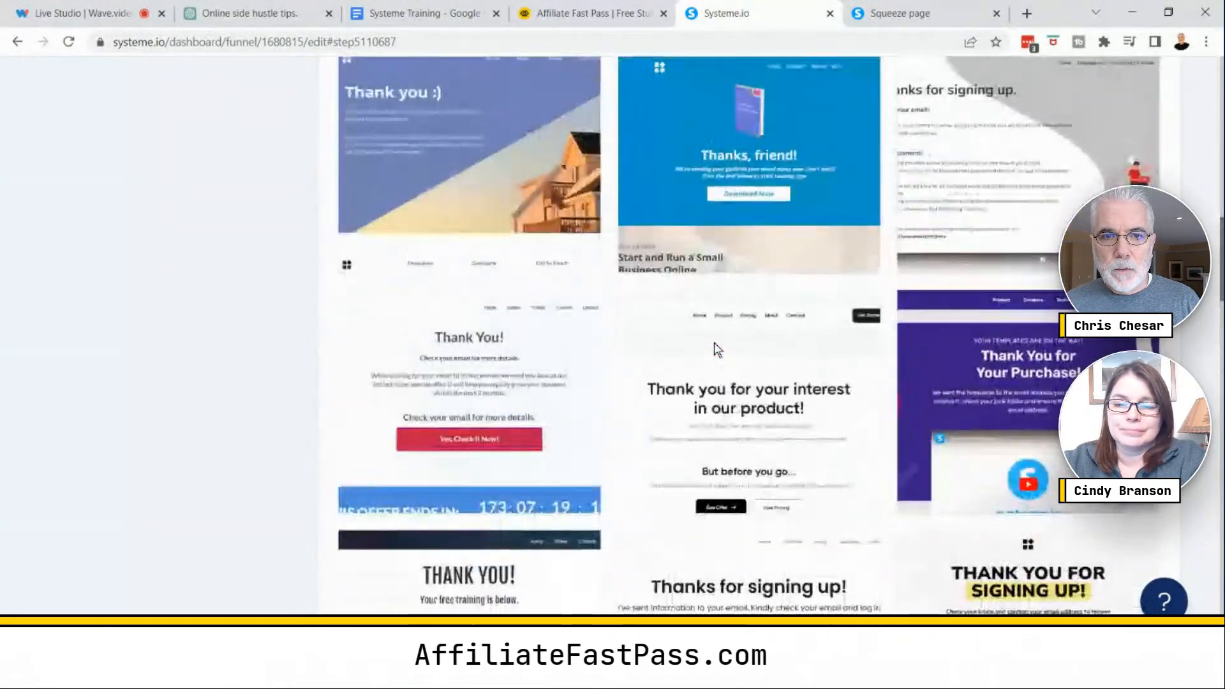
scroll(714, 342, "up", 10)
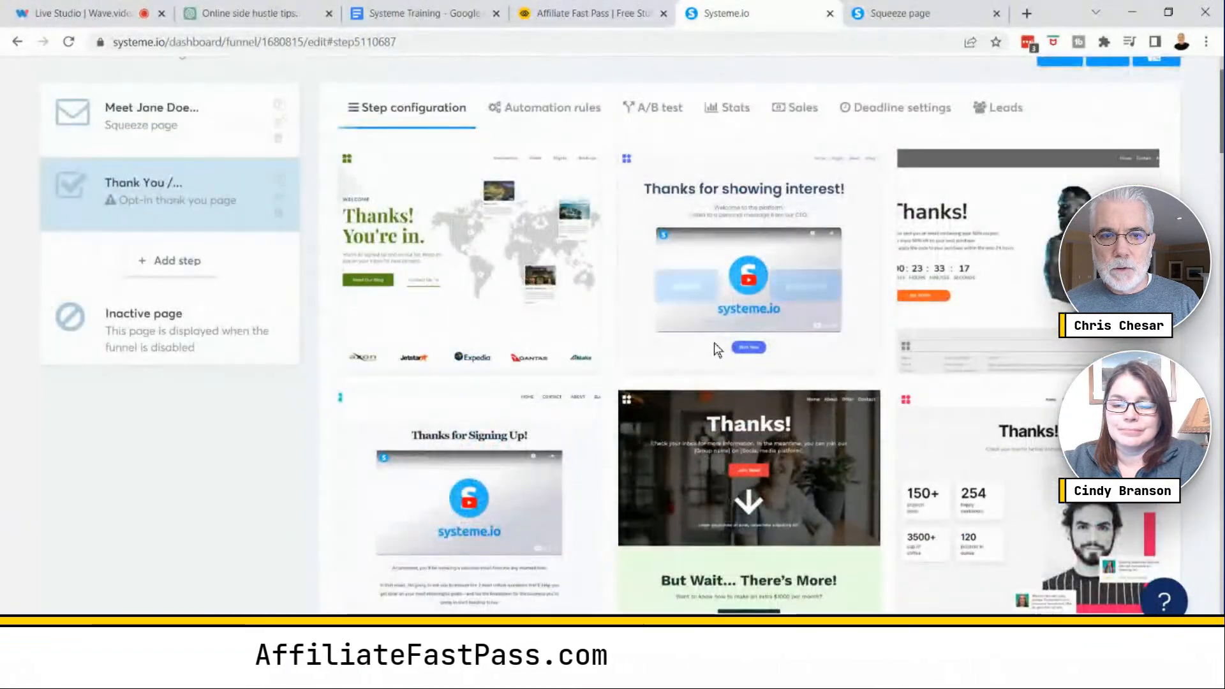
mouse_move(717, 349)
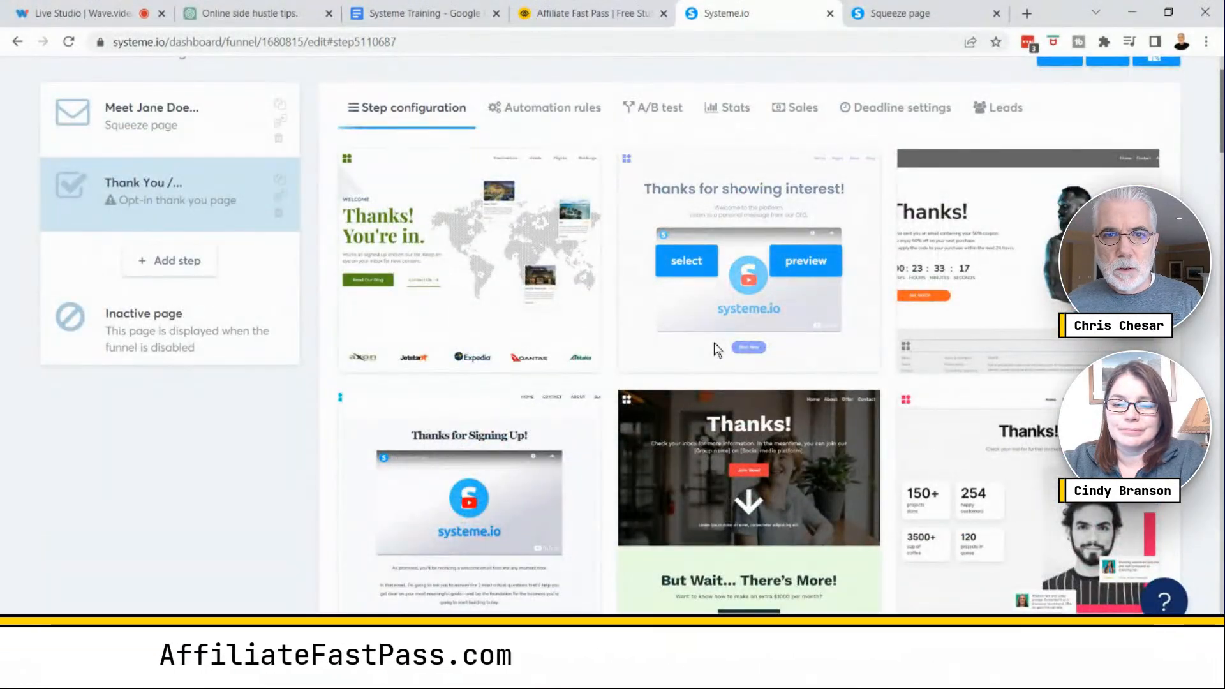
scroll(715, 345, "down", 10)
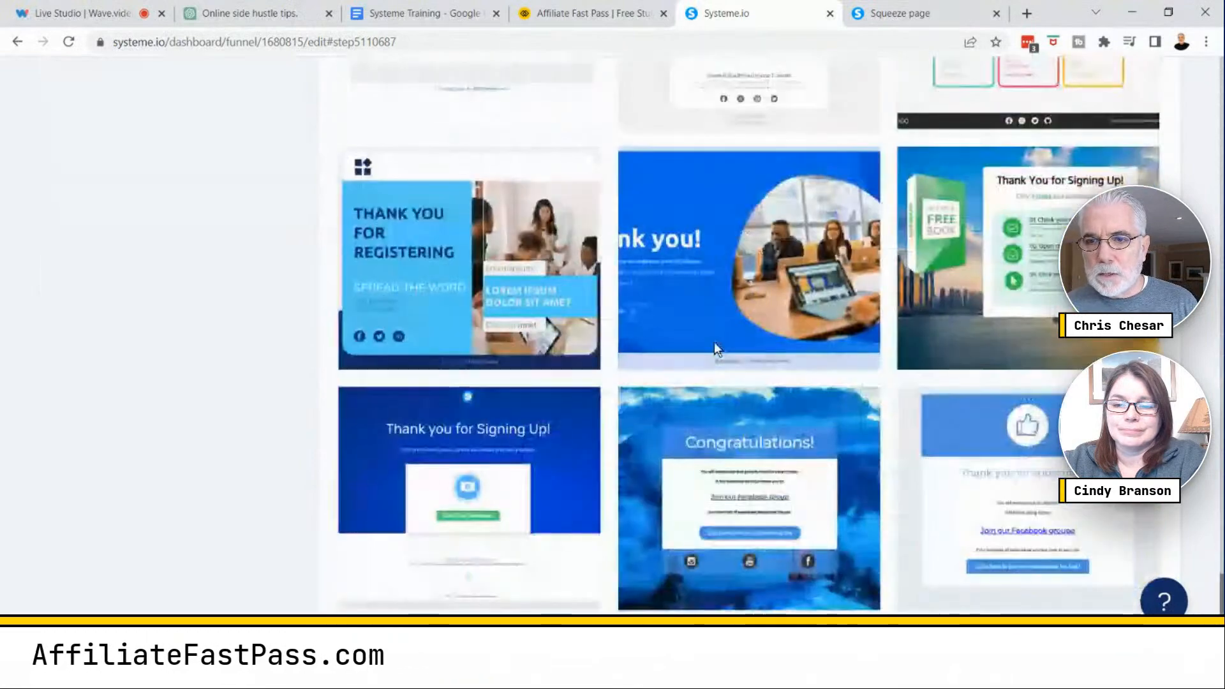
mouse_move(962, 511)
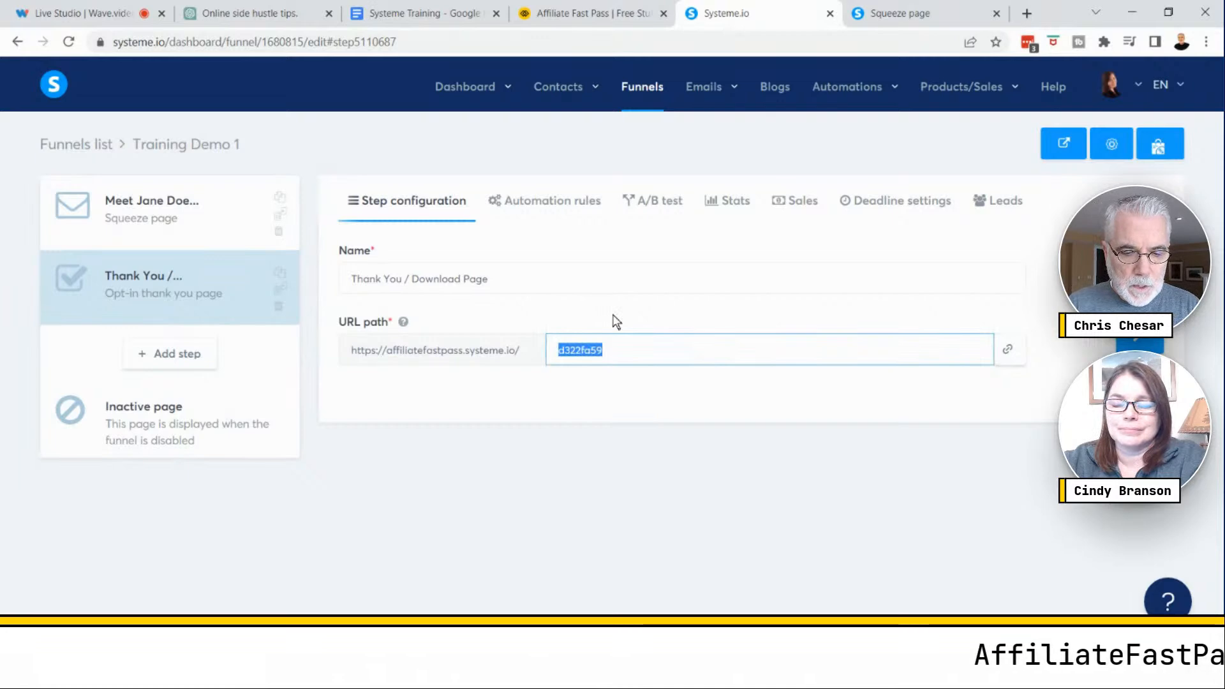
- Set the thank-you page's URL path to download and open the page in the editor
type("oad")
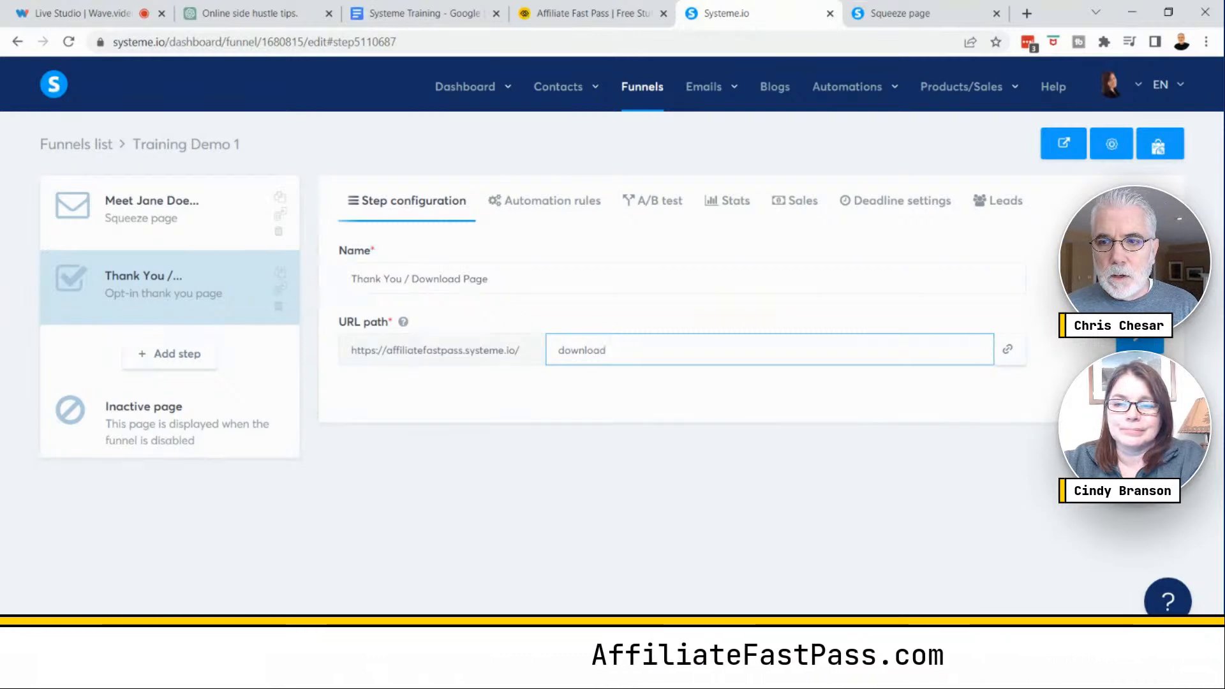
left_click(1142, 343)
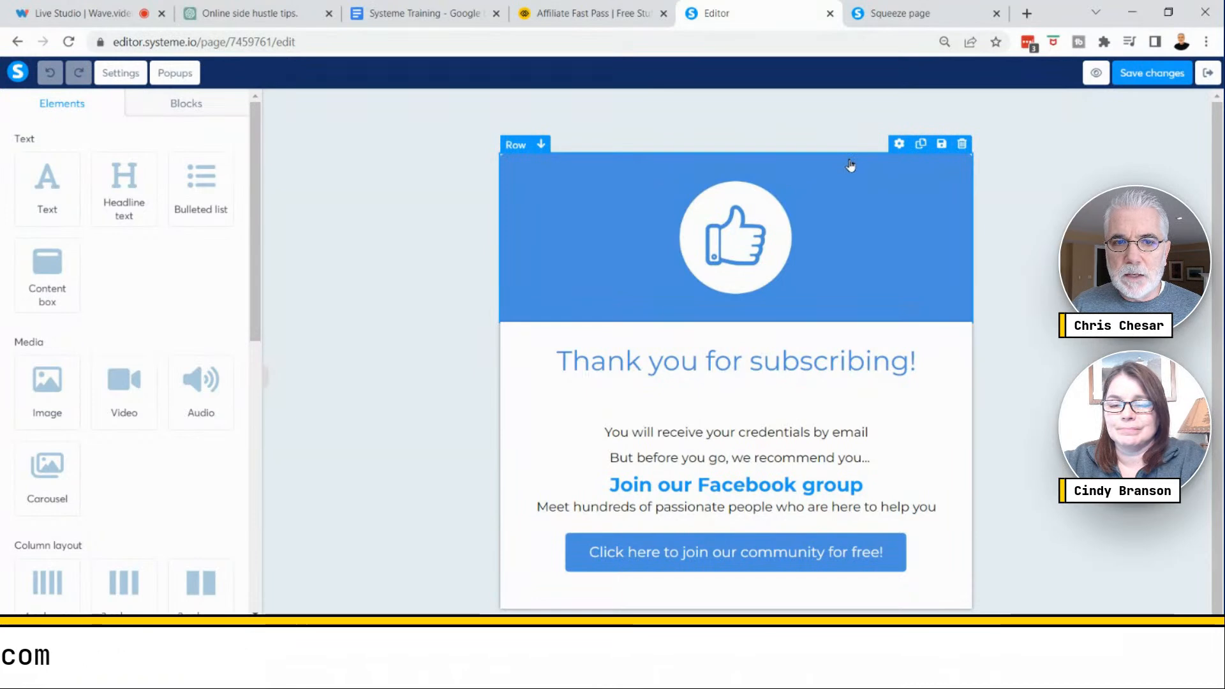
- Delete the thumbs-up header row and add a Video element at the top of the page
left_click(962, 145)
left_click(690, 127)
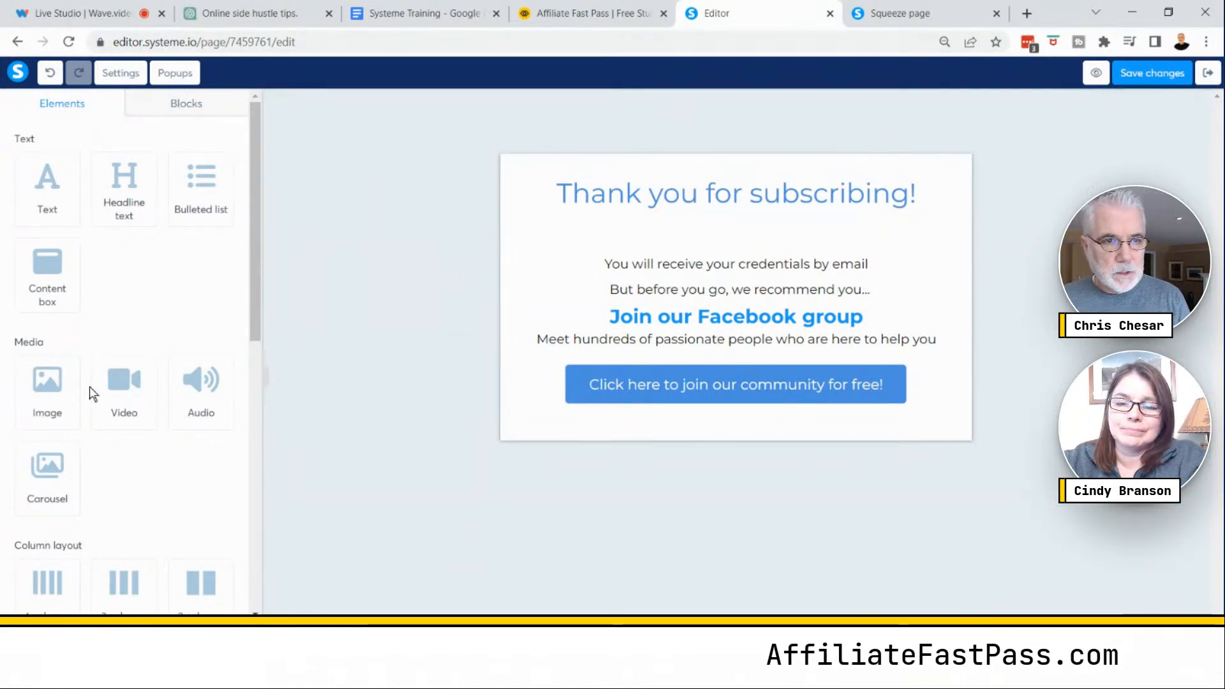
left_click_drag(102, 393, 657, 183)
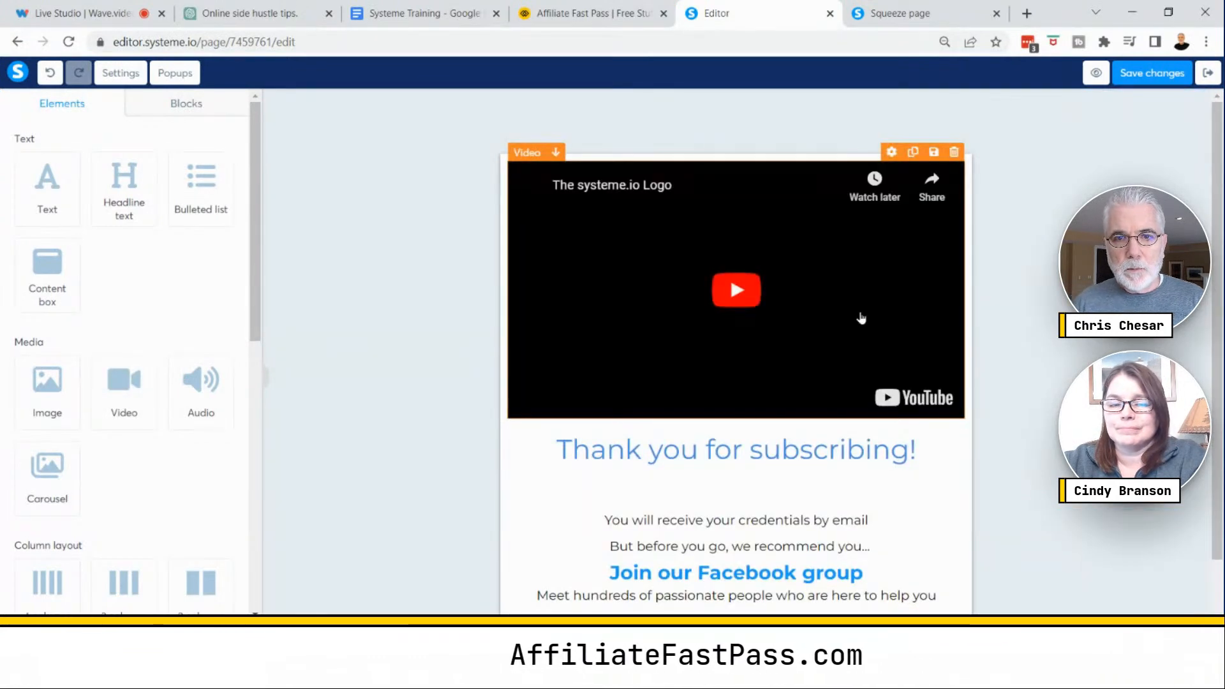
scroll(1083, 343, "down", 1)
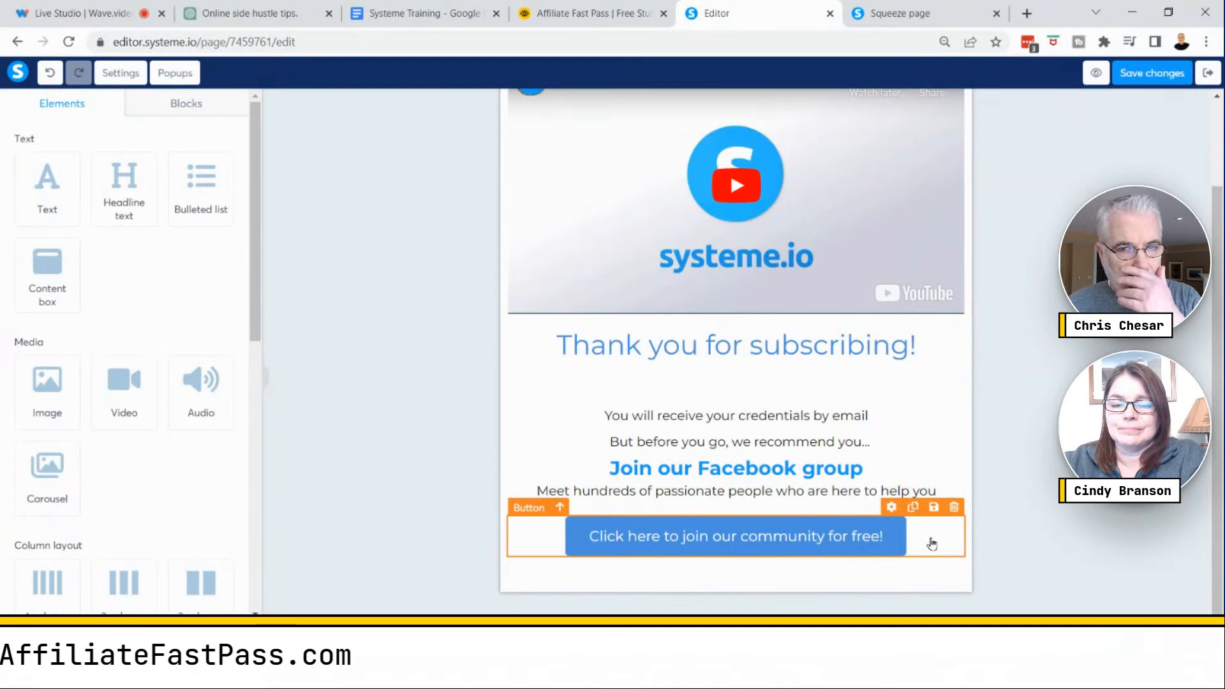
- Inspect the community button's click action and new-window settings
left_click(741, 541)
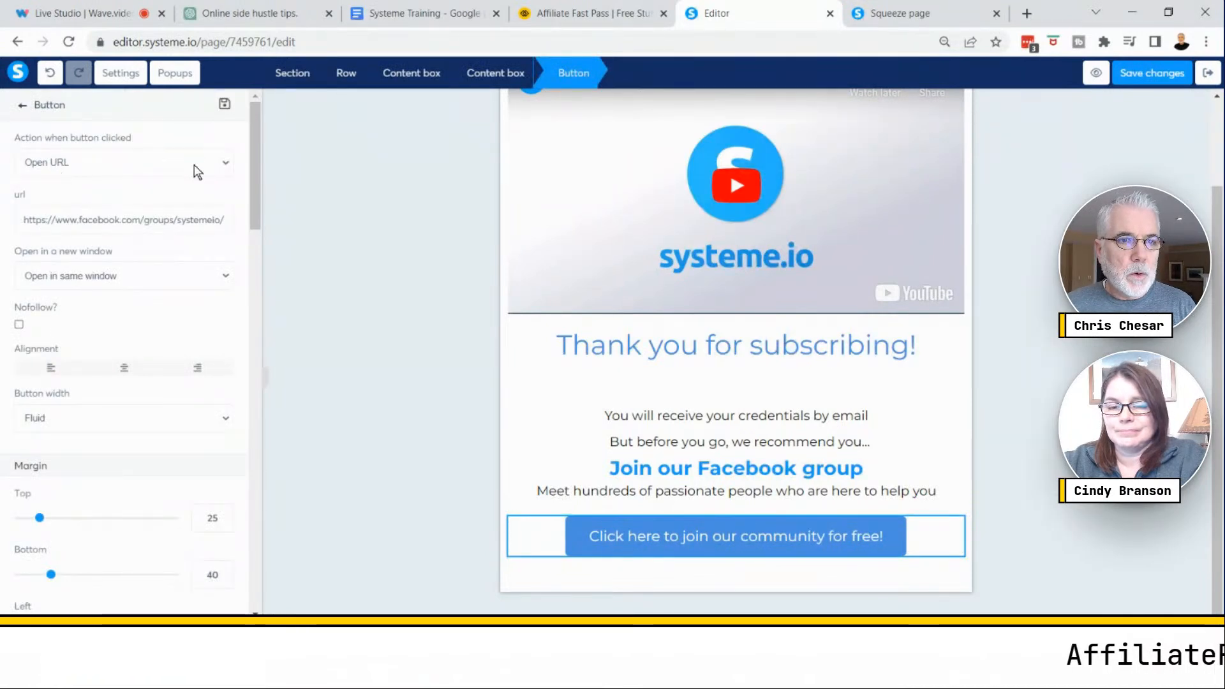
left_click(224, 165)
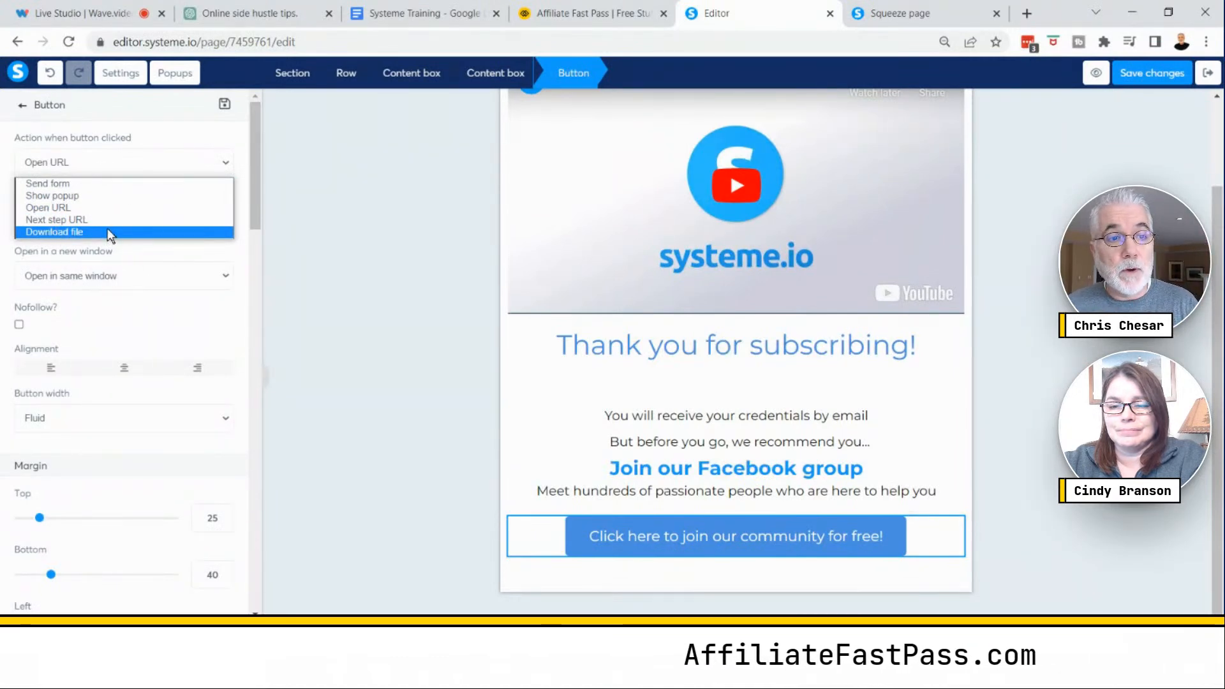
key("ctrl")
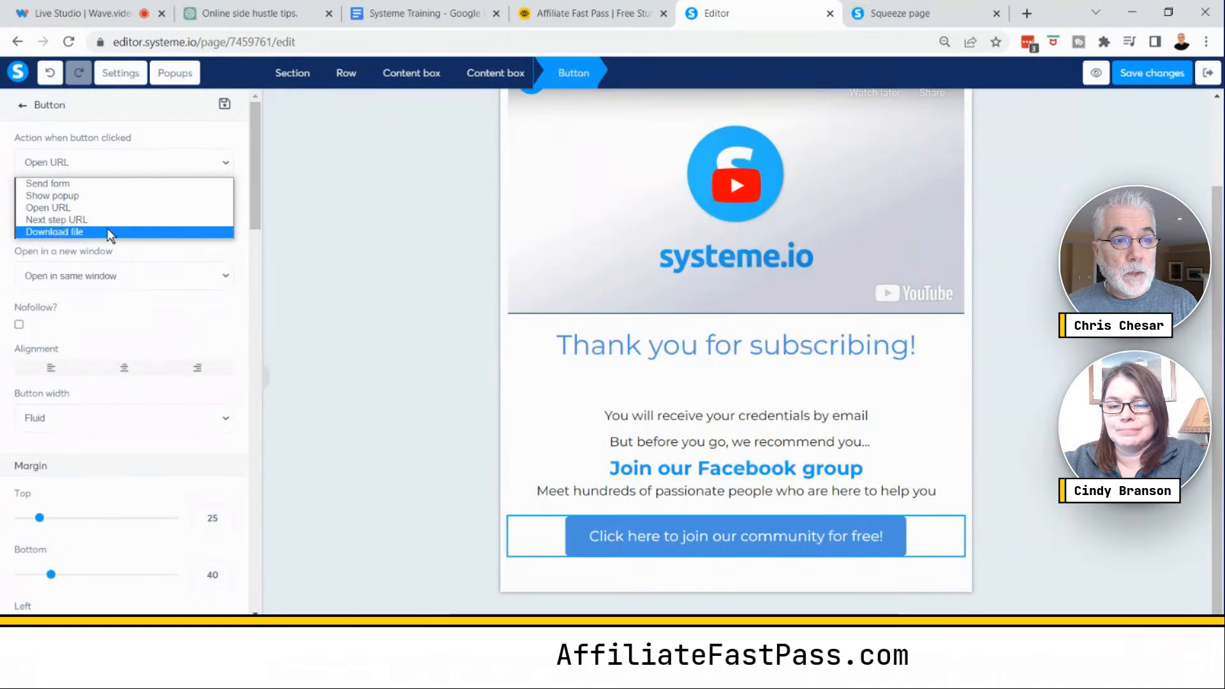
left_click(79, 208)
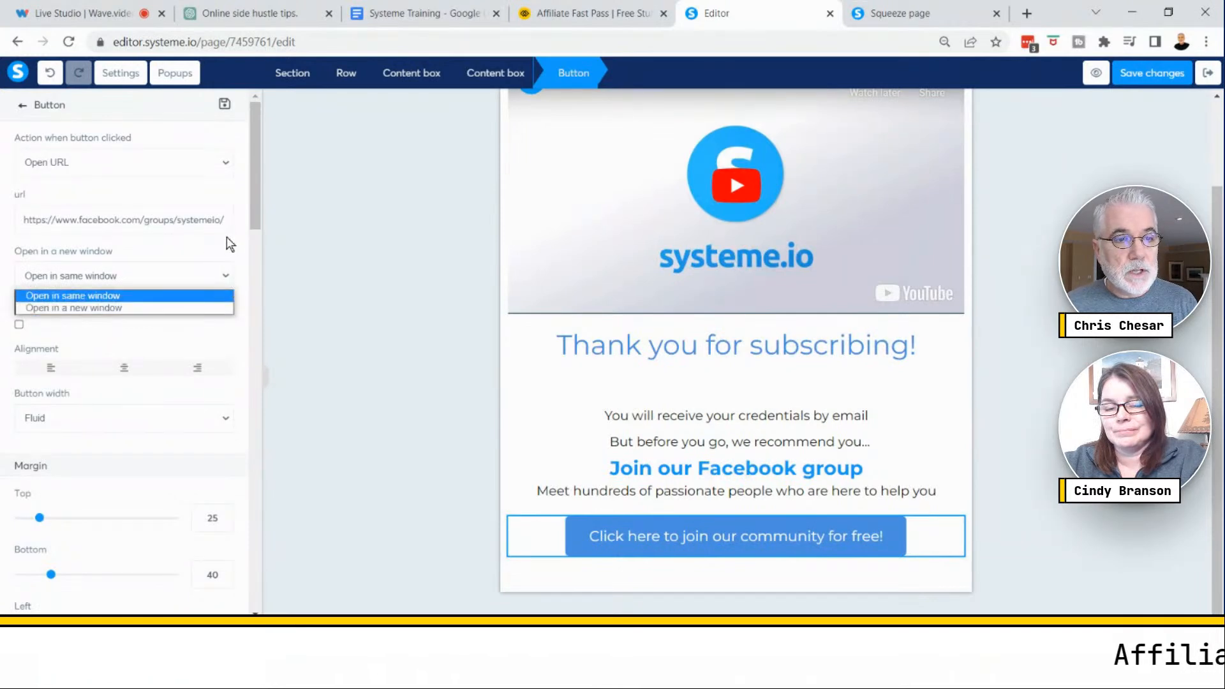
left_click(230, 248)
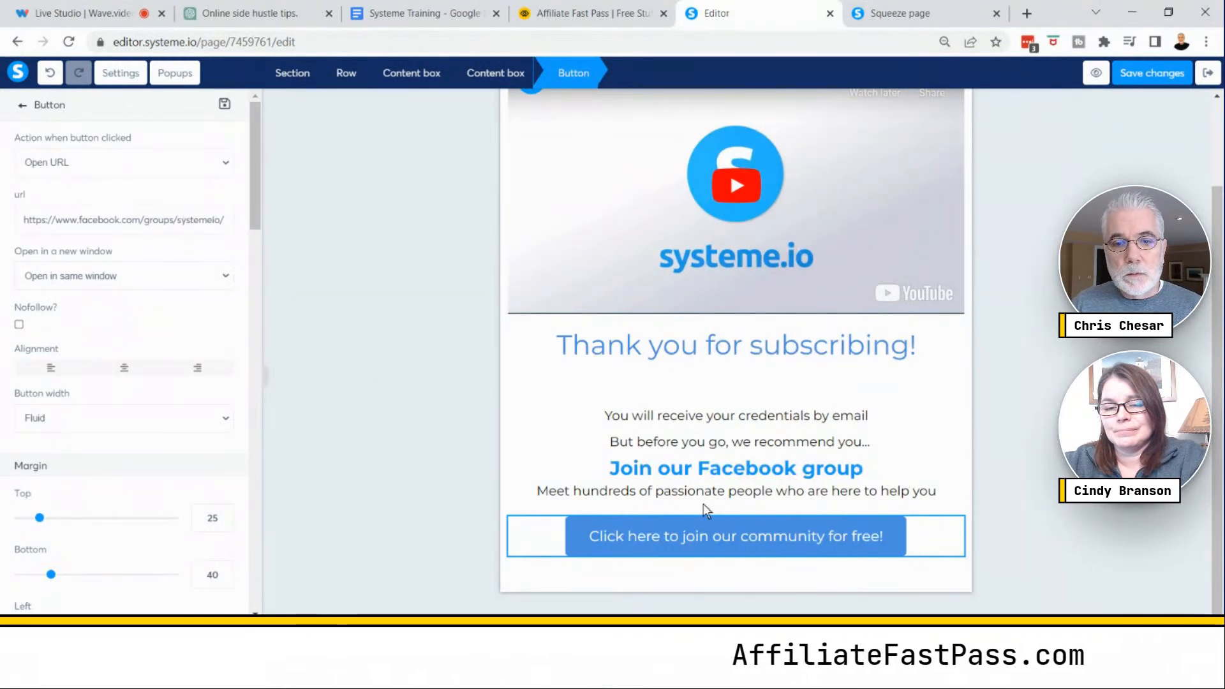
left_click(759, 363)
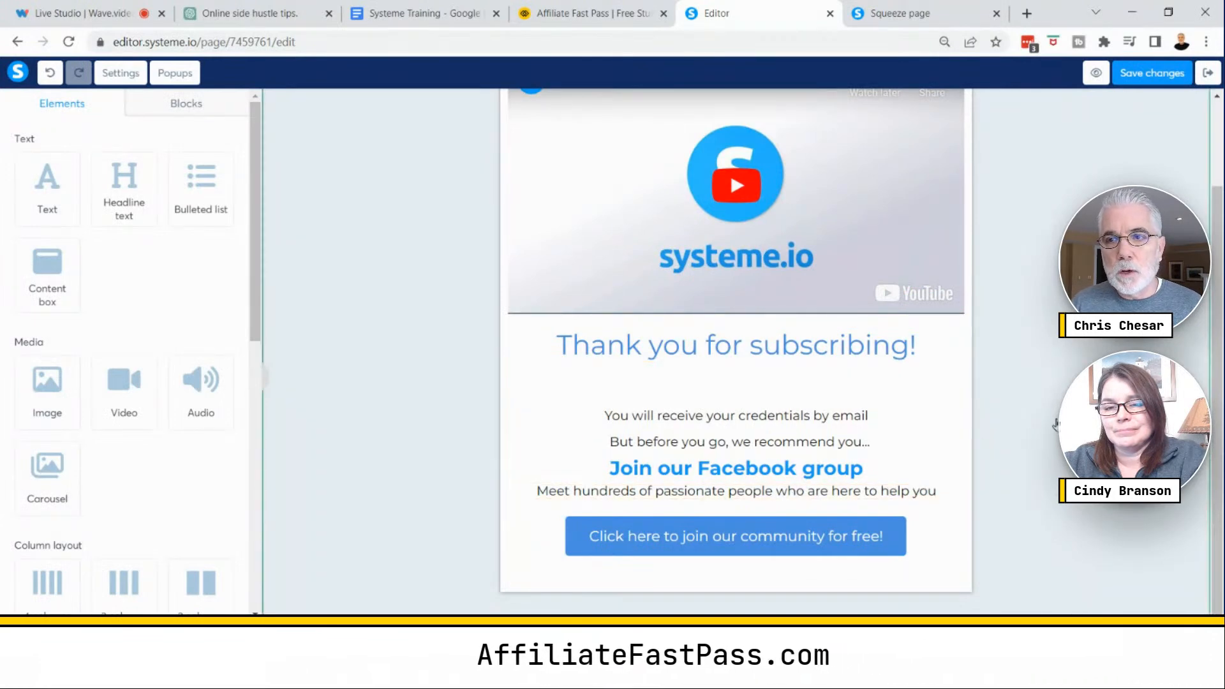
- Save the thank-you page changes and exit the editor back to the funnel
left_click(1134, 84)
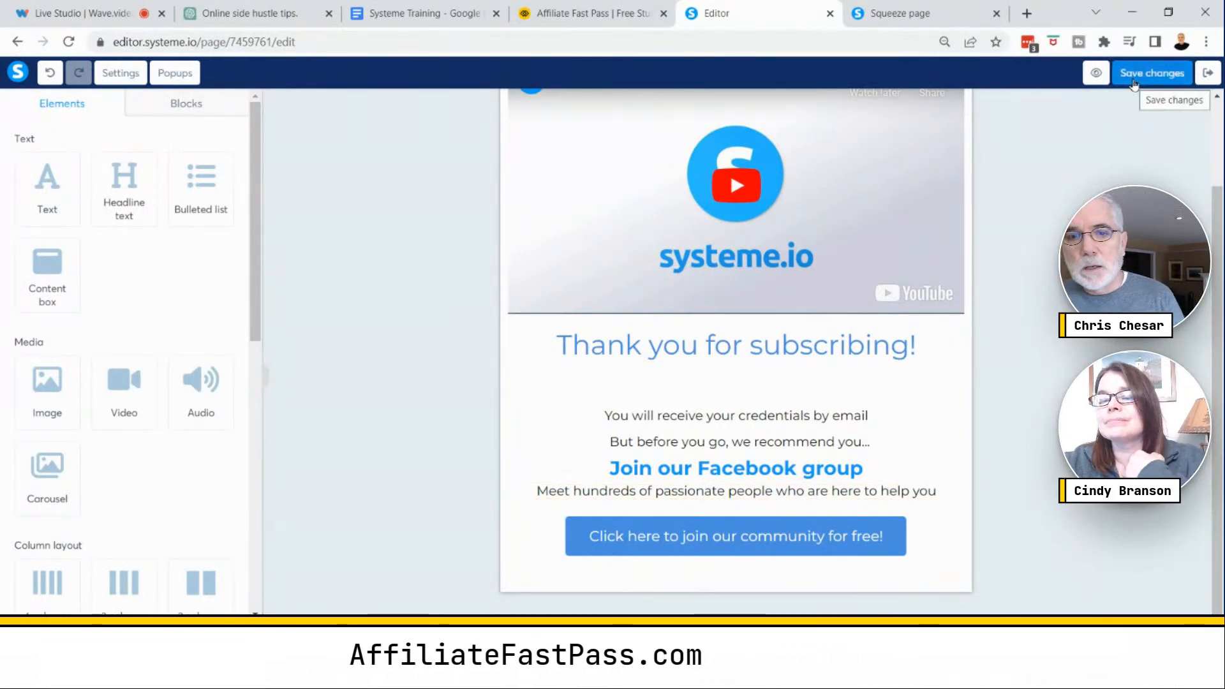
left_click(1134, 83)
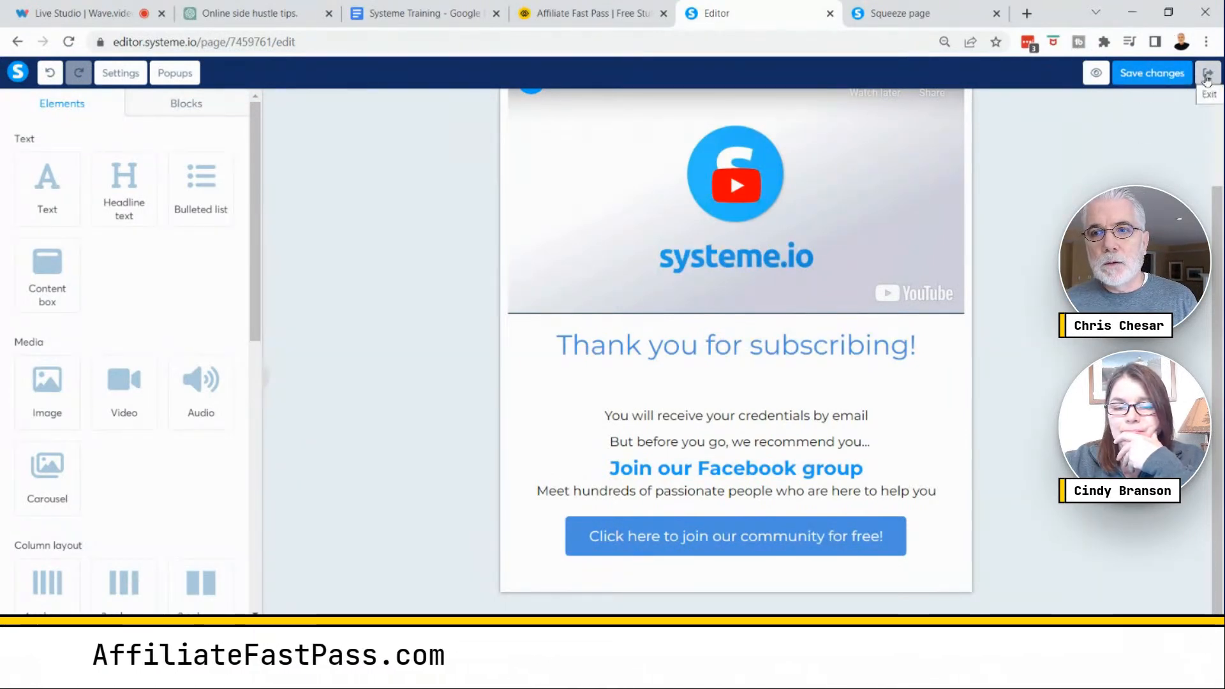
key("ctrl")
key("ctrl")
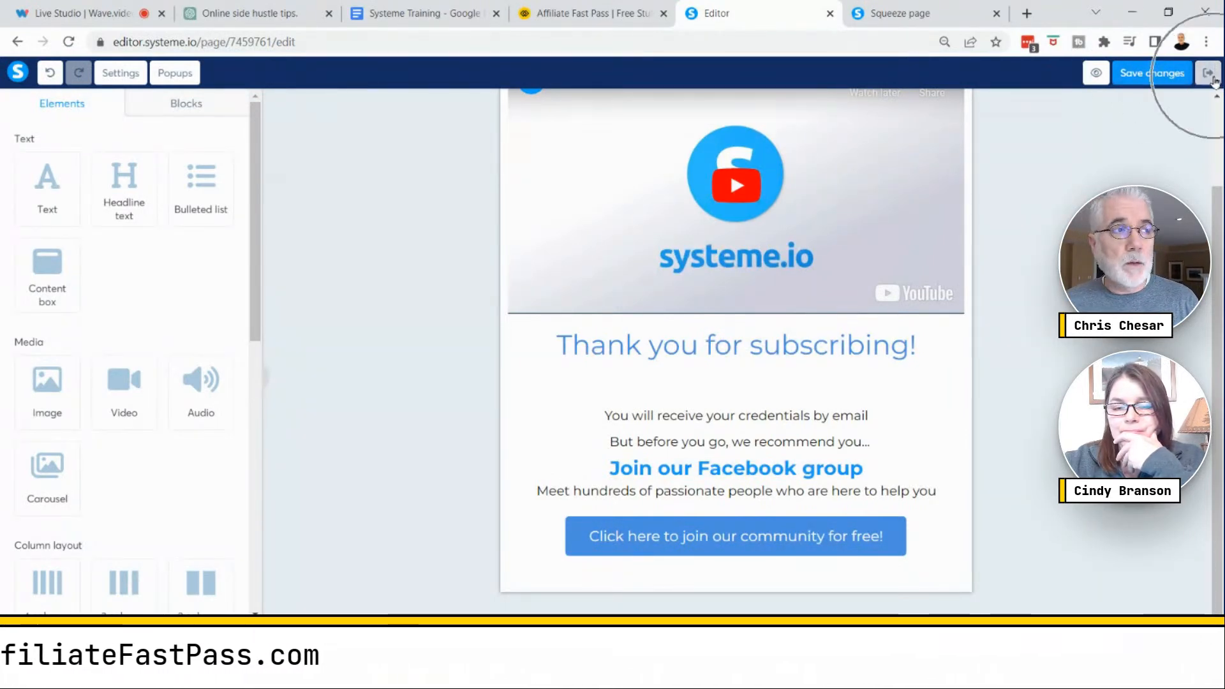
key("ctrl")
left_click(1214, 81)
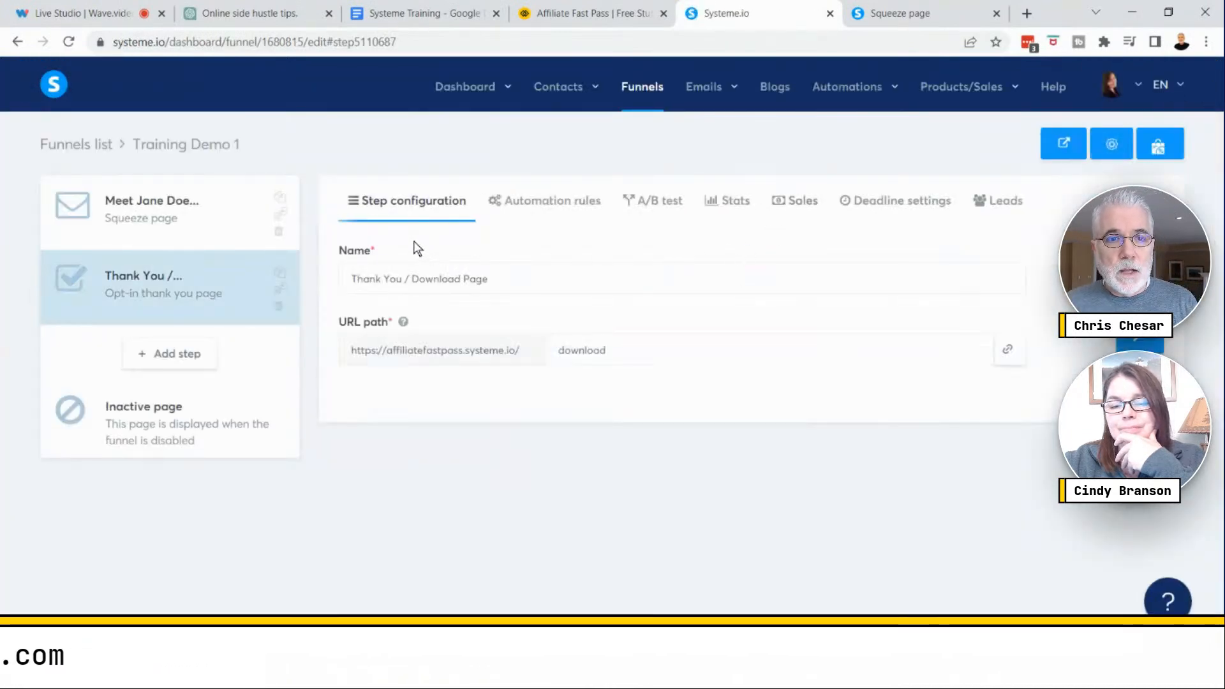
- Create a new email campaign named Jane Doe with the description Joe Doe
left_click(226, 225)
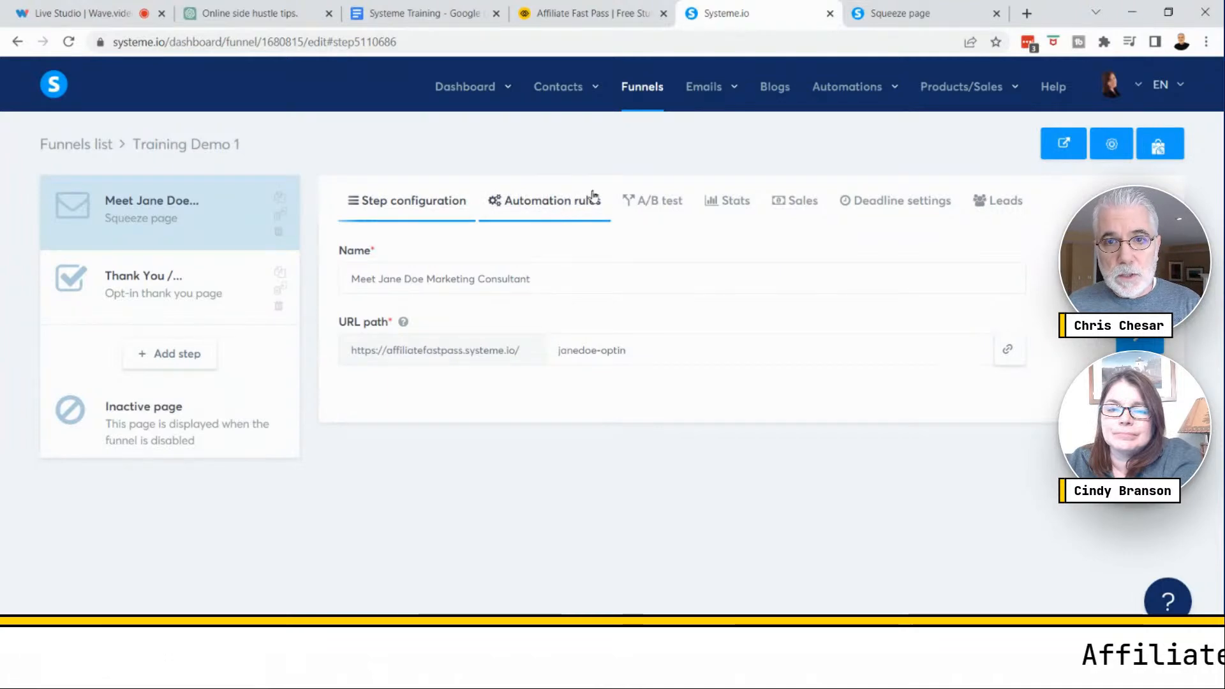
mouse_move(702, 89)
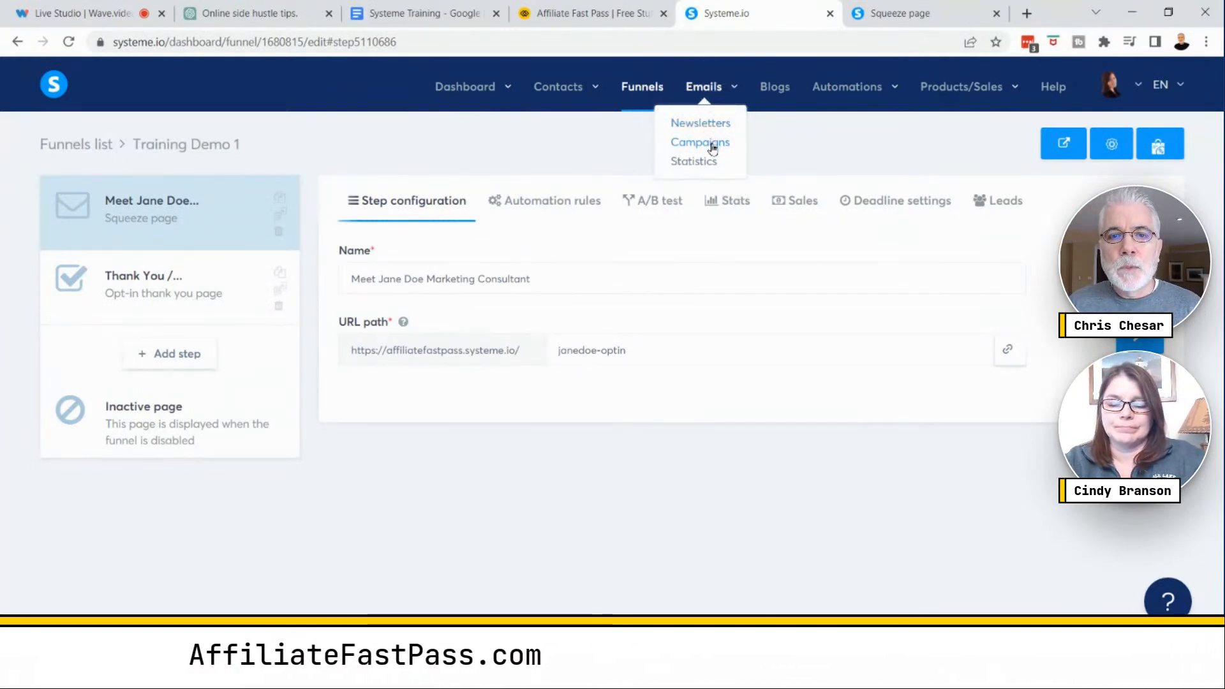
left_click(712, 146)
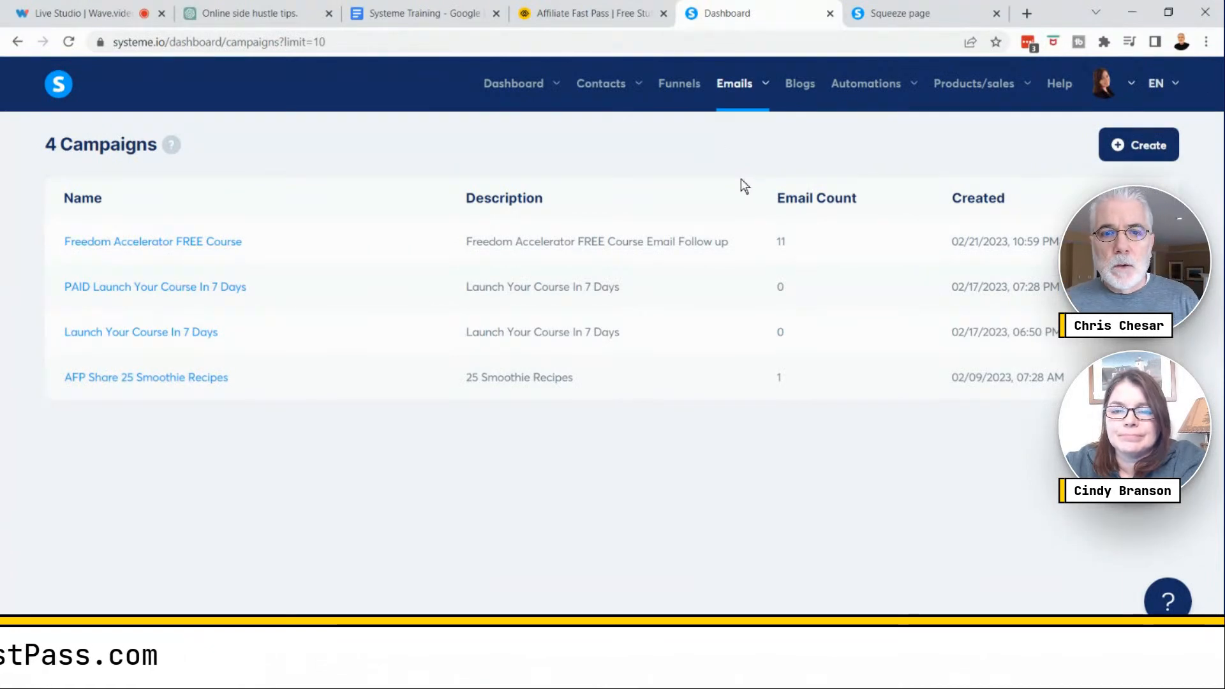
left_click(1127, 147)
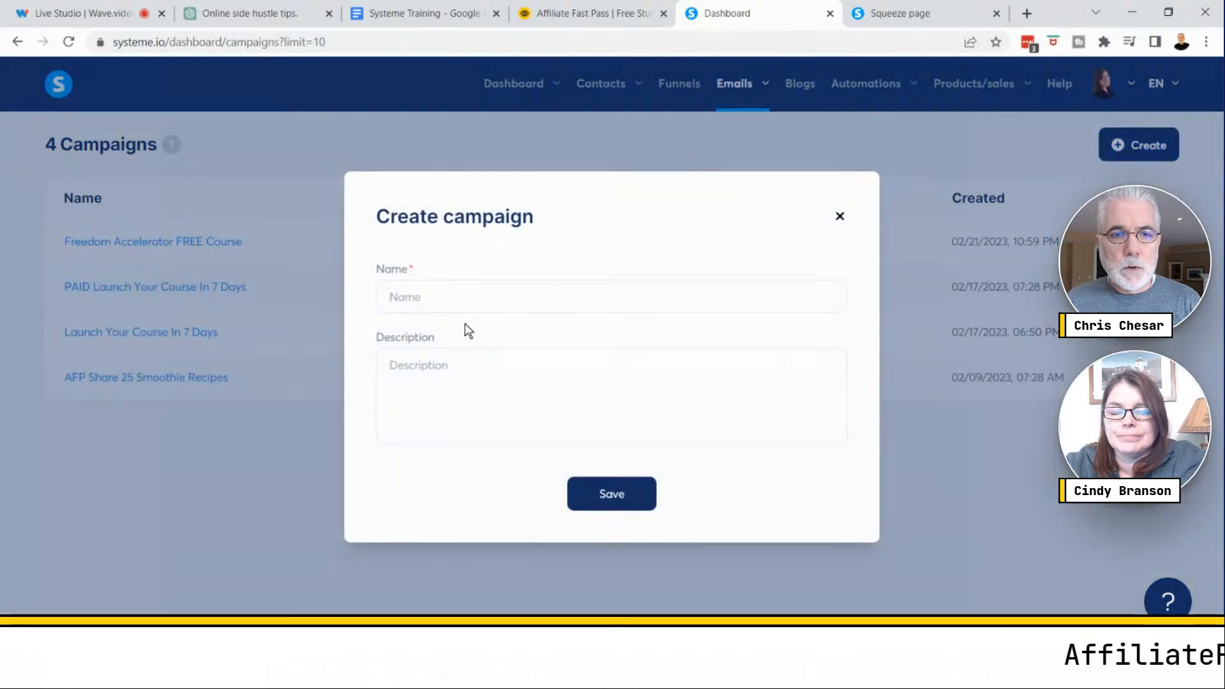
left_click(445, 296)
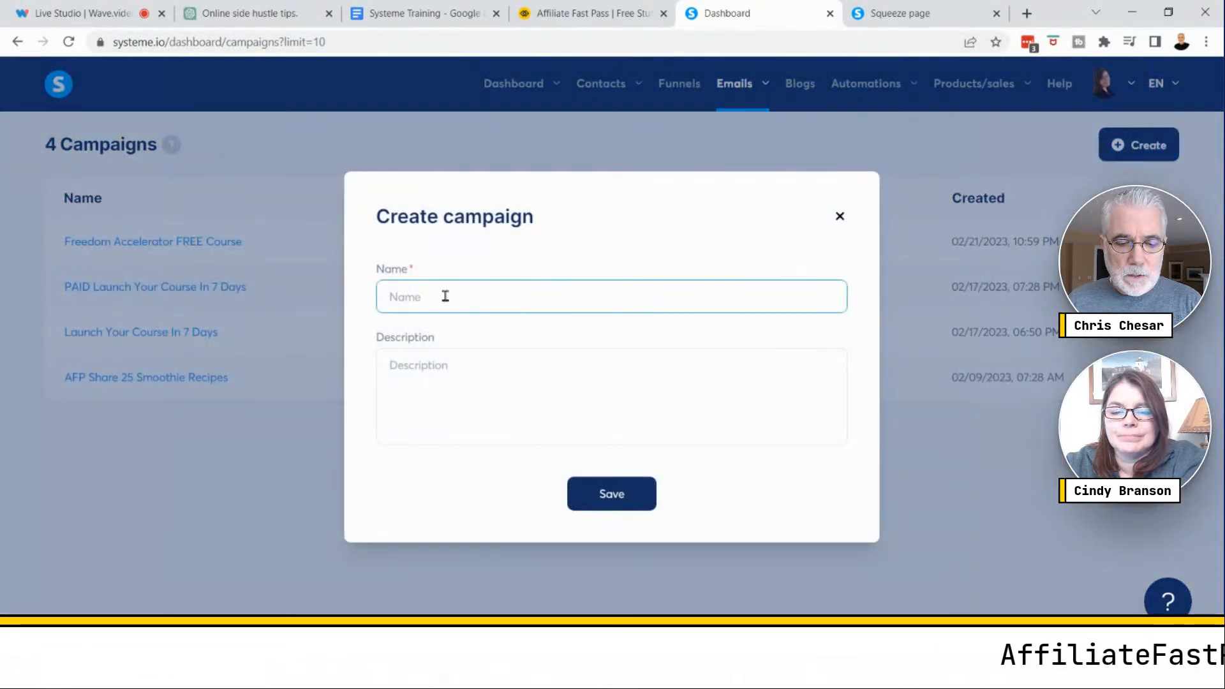
type("Jane")
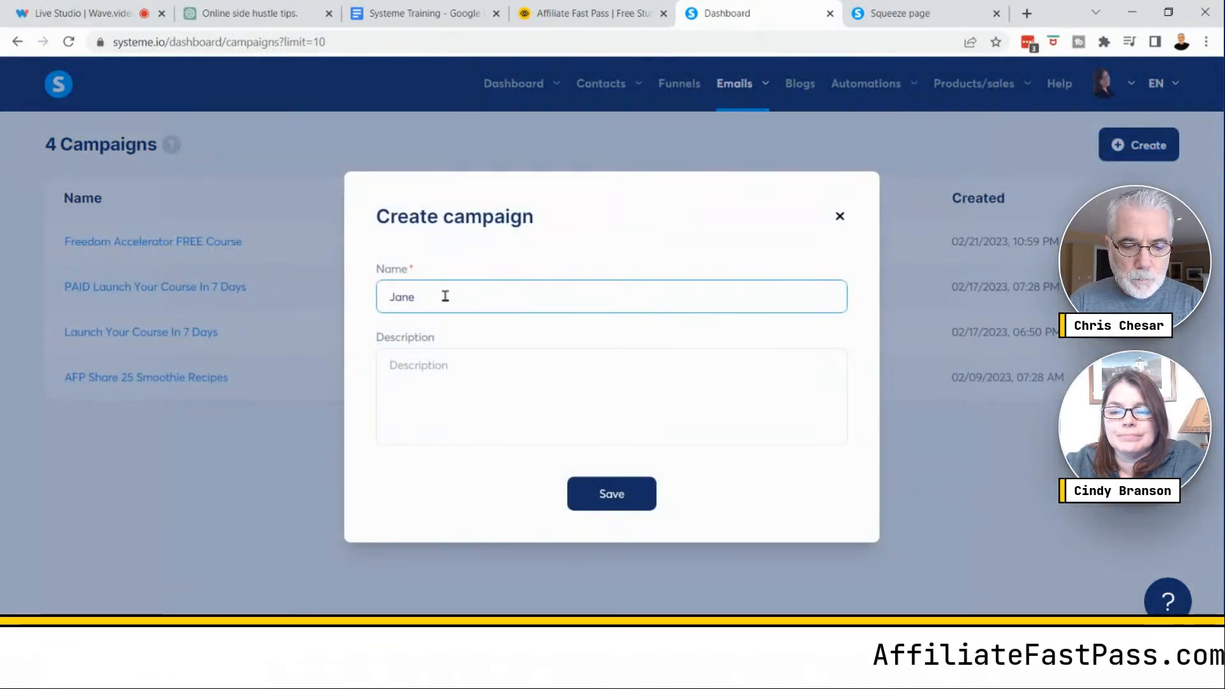
type(" Doe")
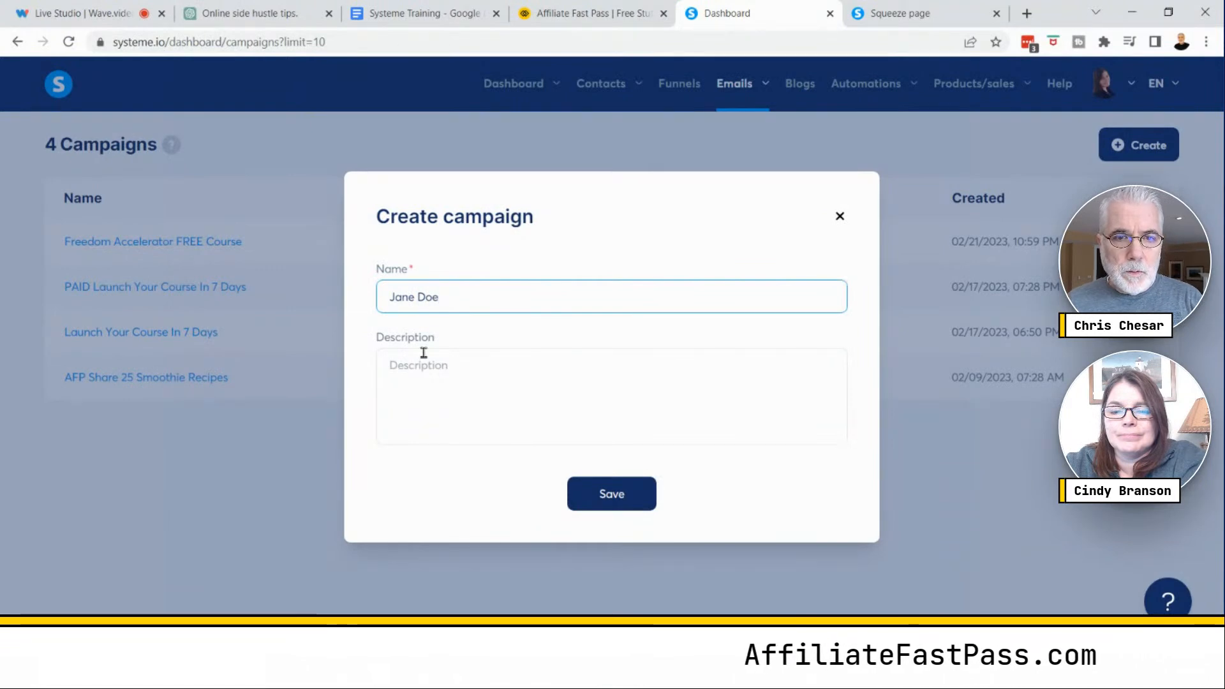
left_click(418, 367)
type("Jo")
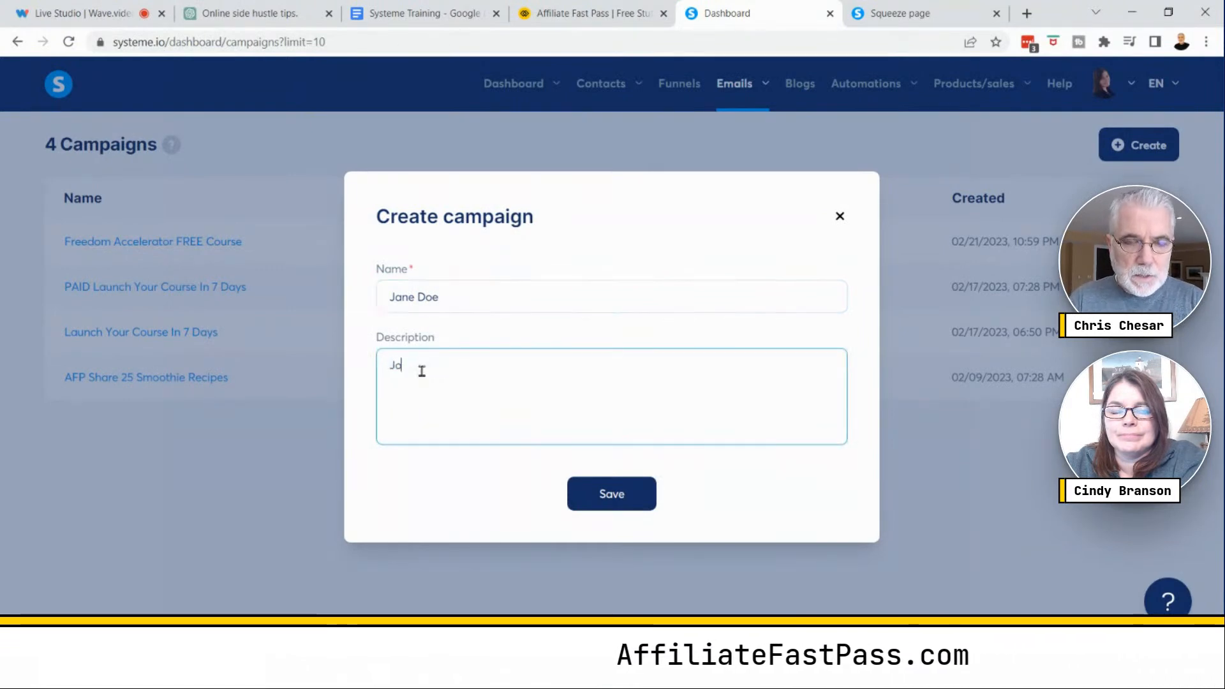
type("e Do")
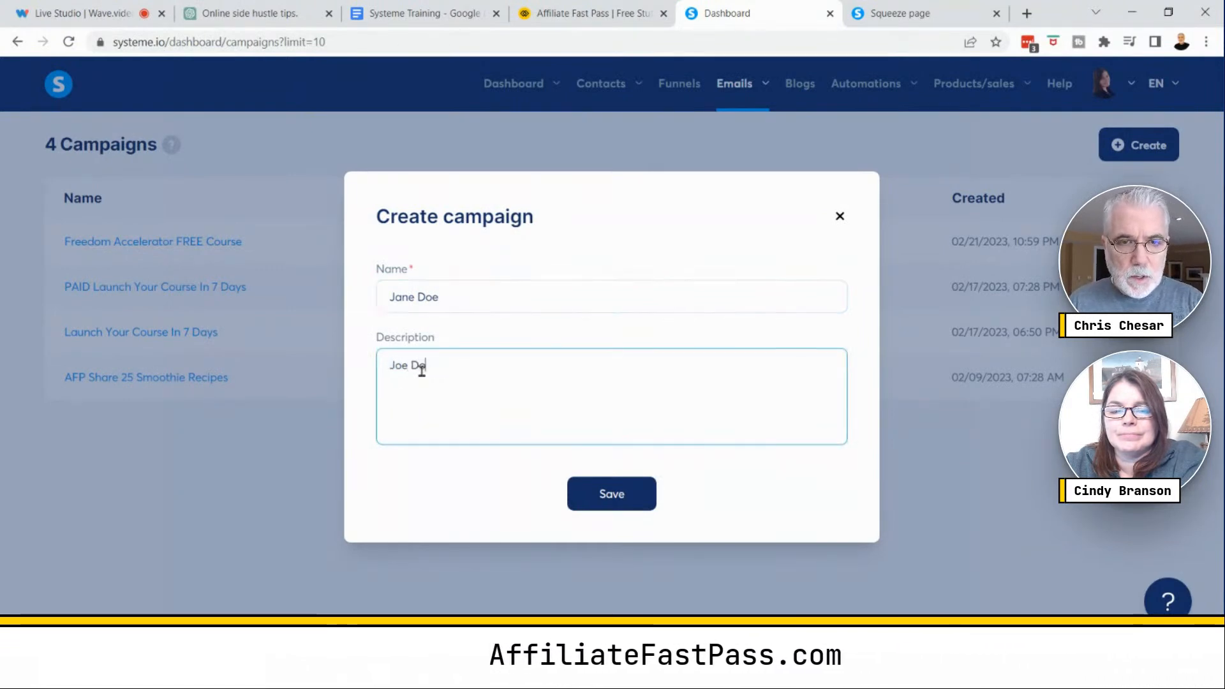
type("e")
left_click(605, 498)
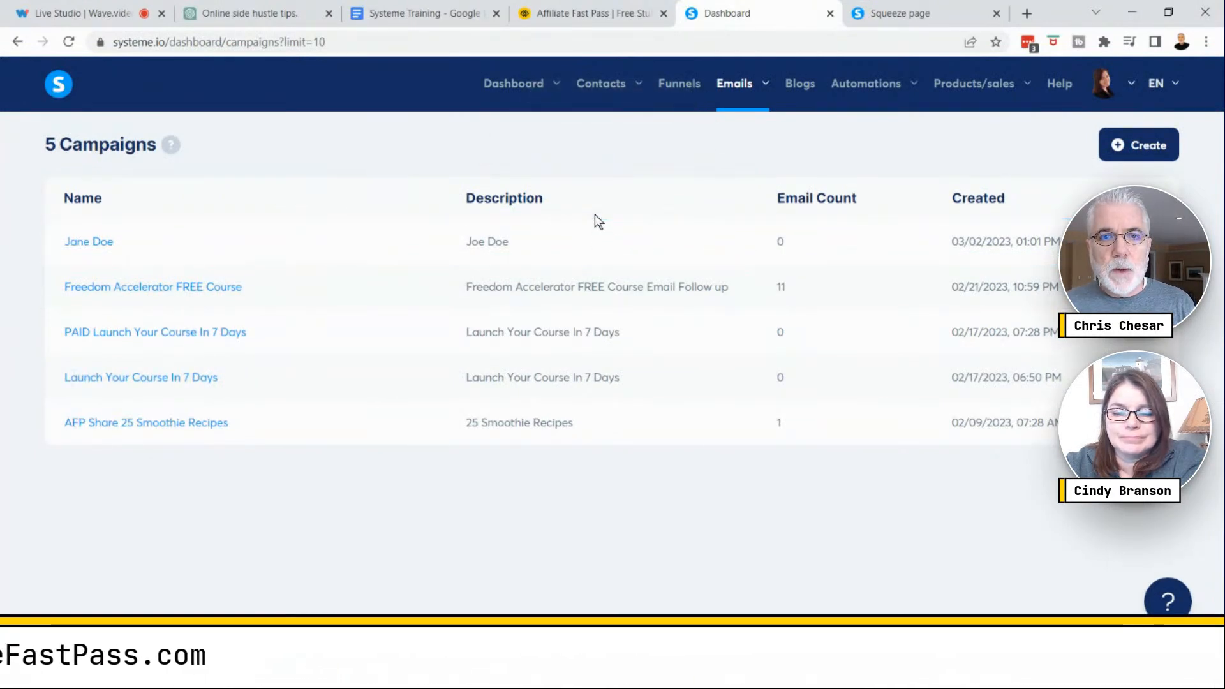
- Open the funnels list in a new browser tab alongside the campaigns page
left_click(679, 89)
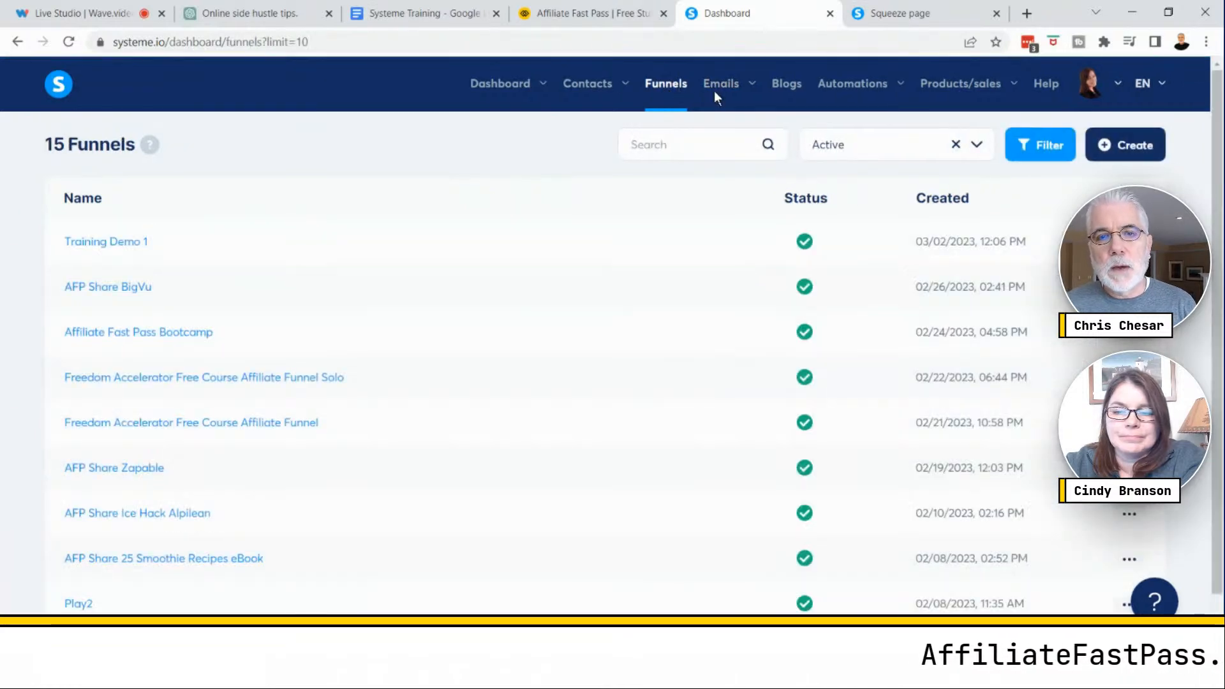
mouse_move(724, 92)
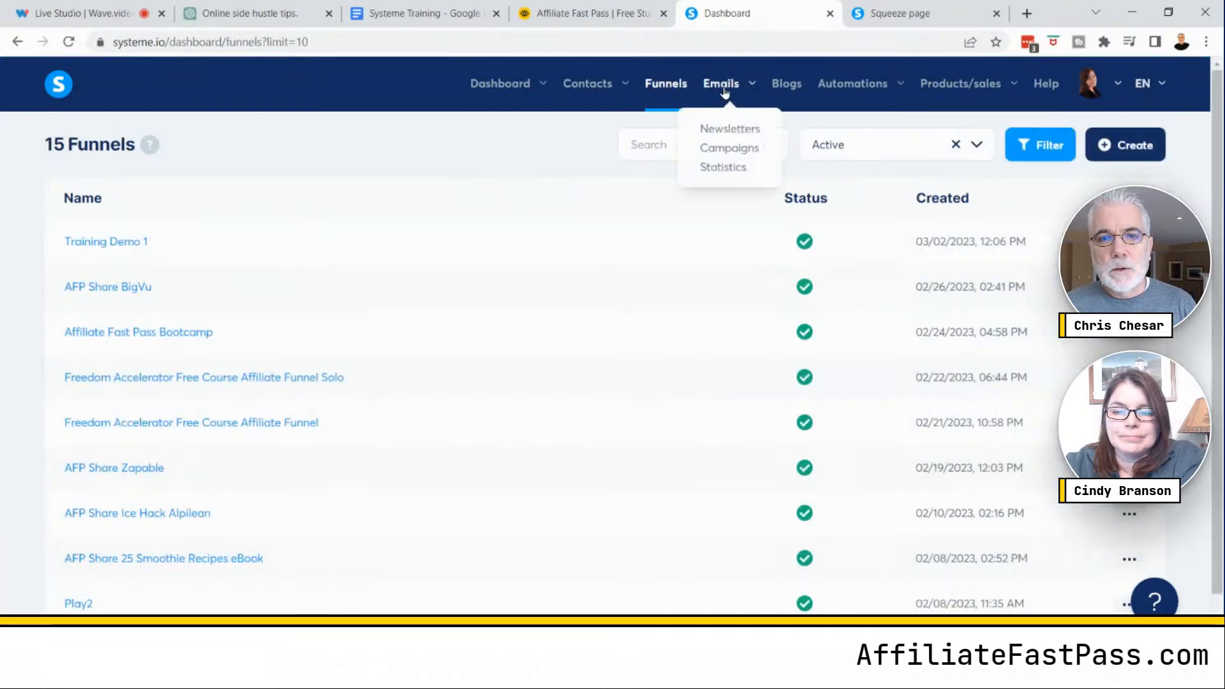
left_click(732, 148)
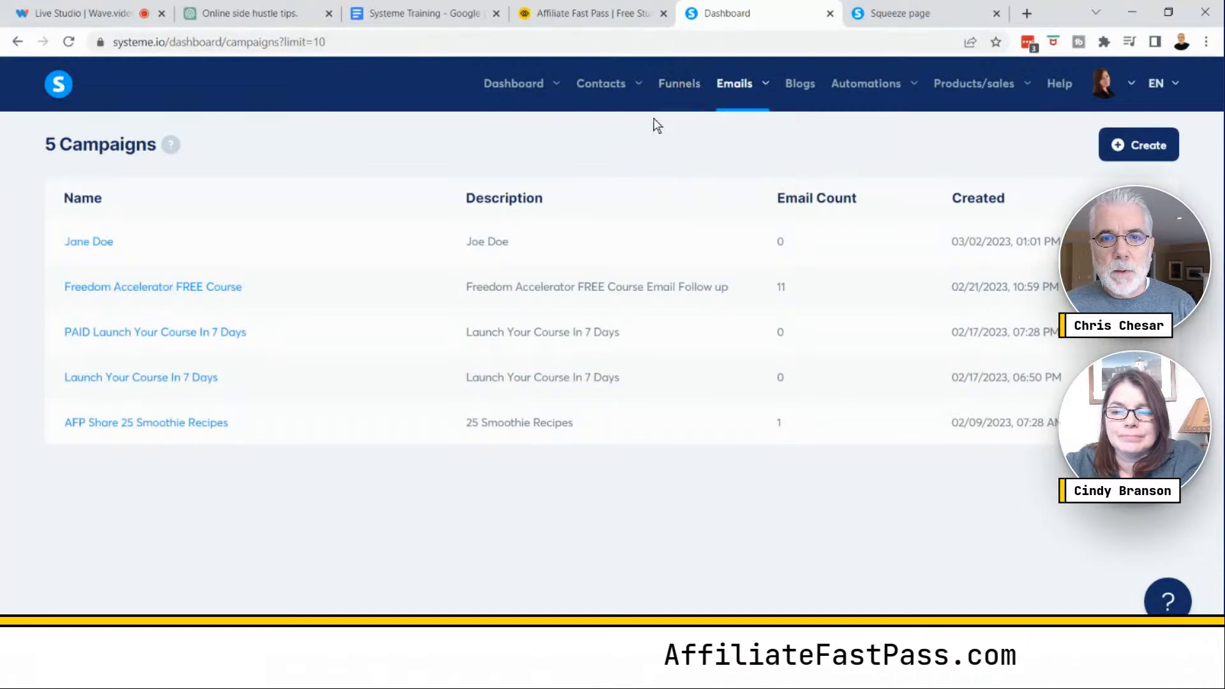
right_click(677, 91)
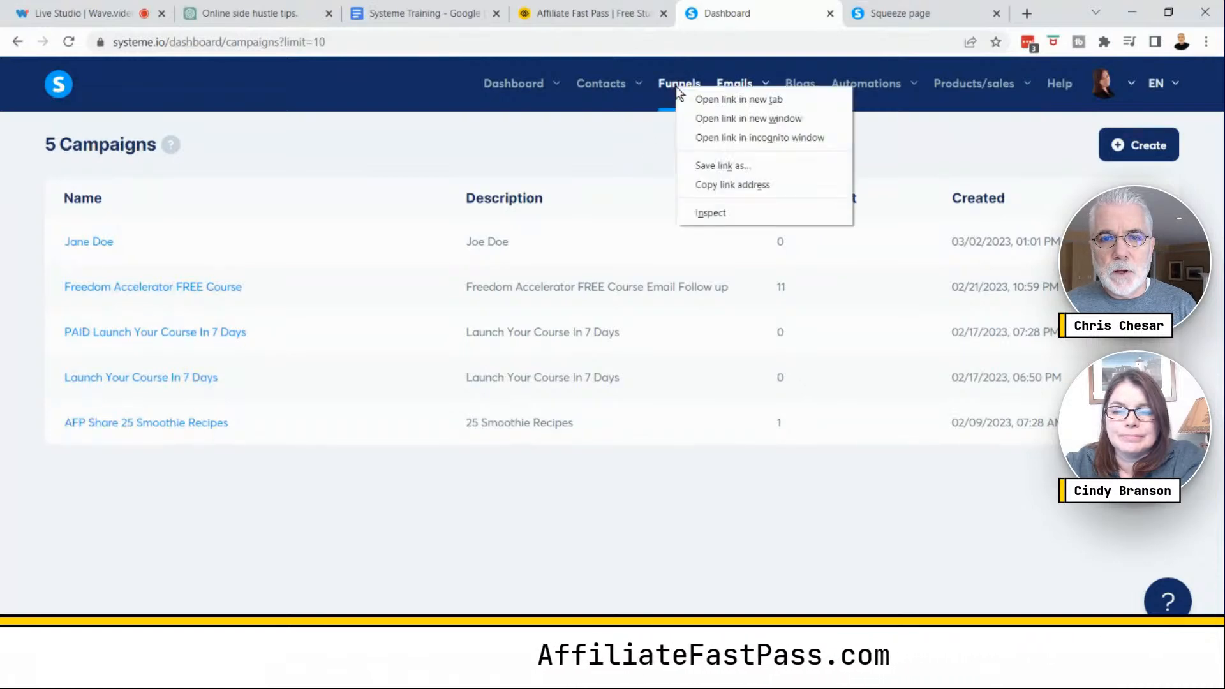
left_click(733, 100)
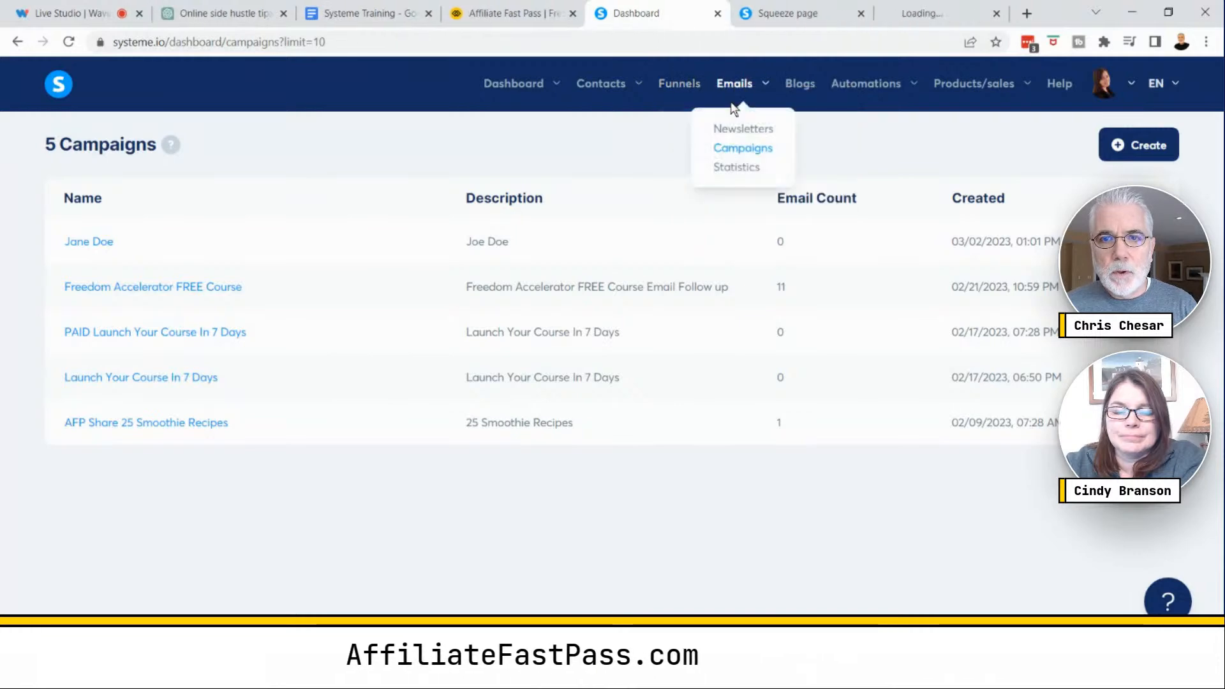
- Move the new tab next to the campaigns tab and open the Training Demo 1 funnel
left_click(909, 14)
left_click_drag(858, 12, 676, 20)
left_click(768, 14)
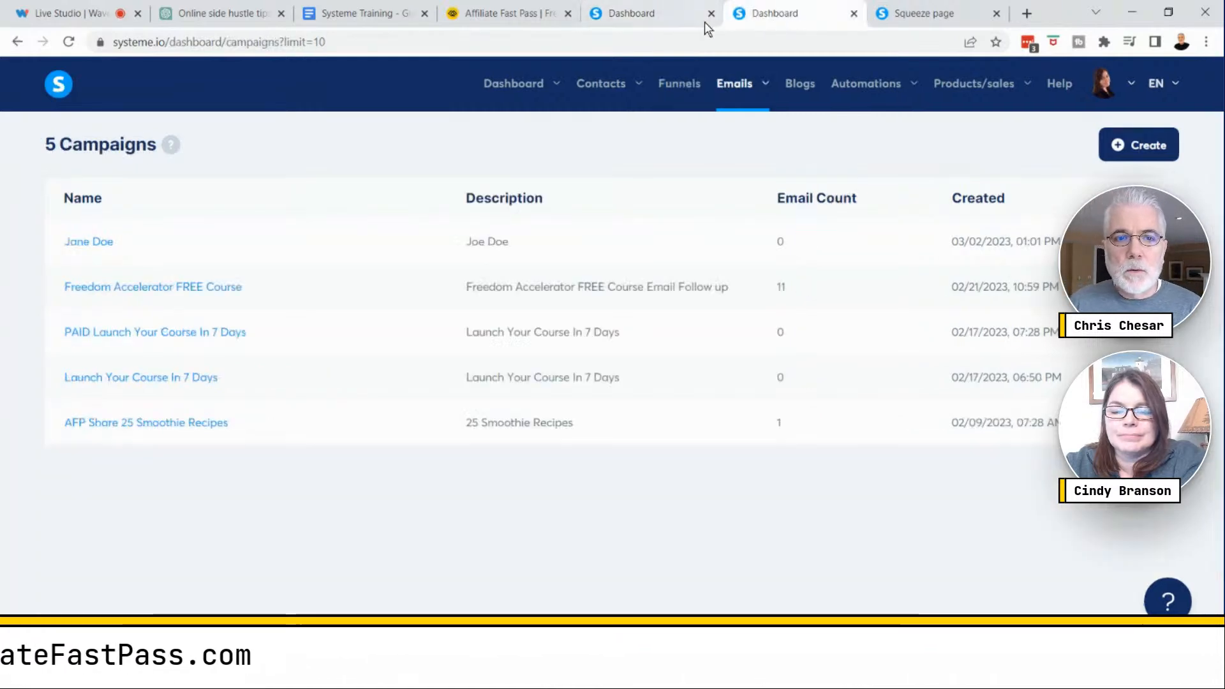
left_click(665, 21)
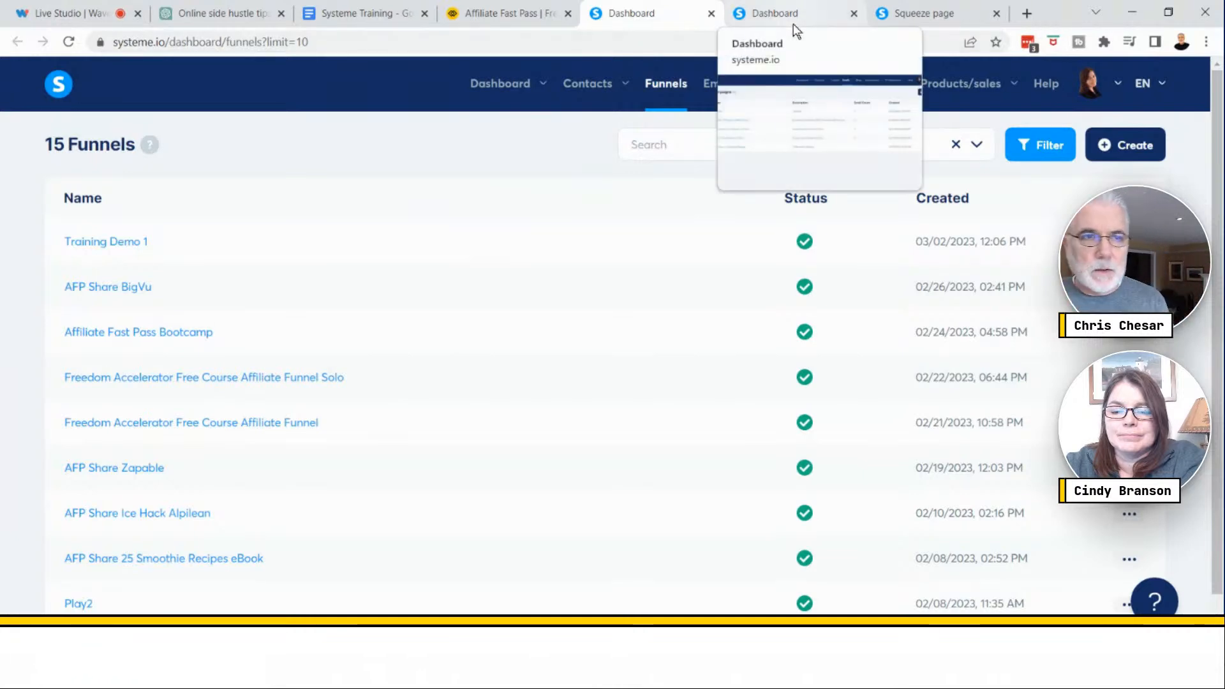
left_click(123, 247)
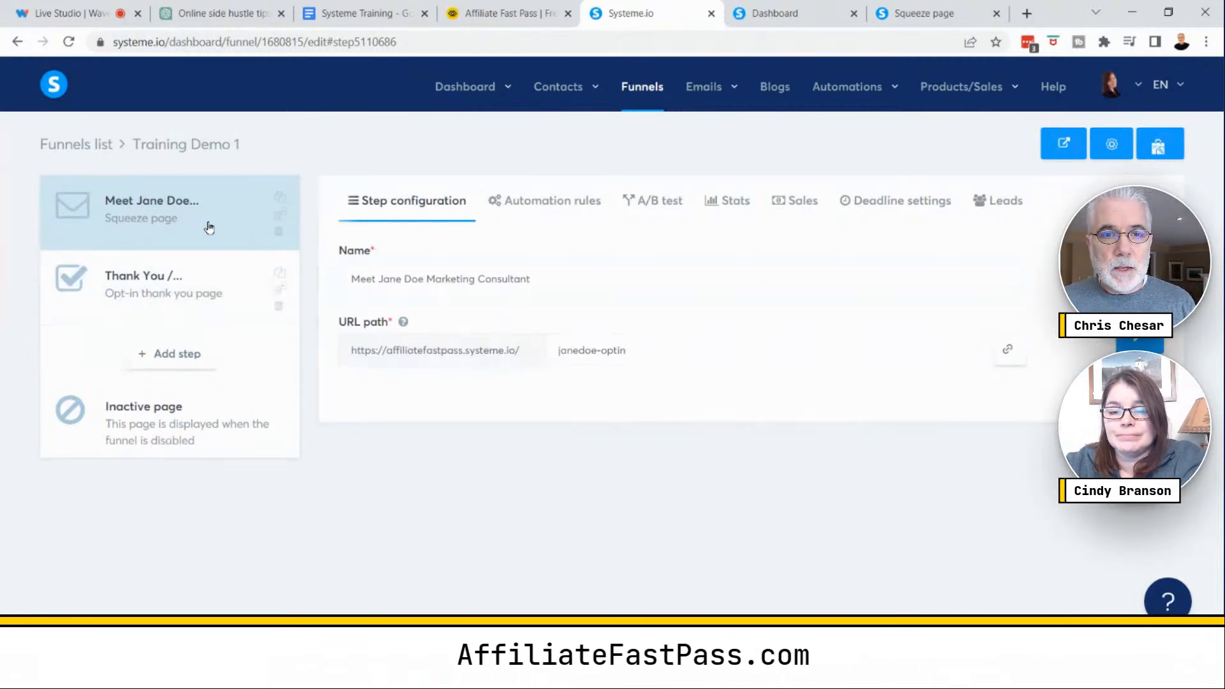
- Add an automation rule to the squeeze page triggered by Funnel step form subscribed
left_click(556, 209)
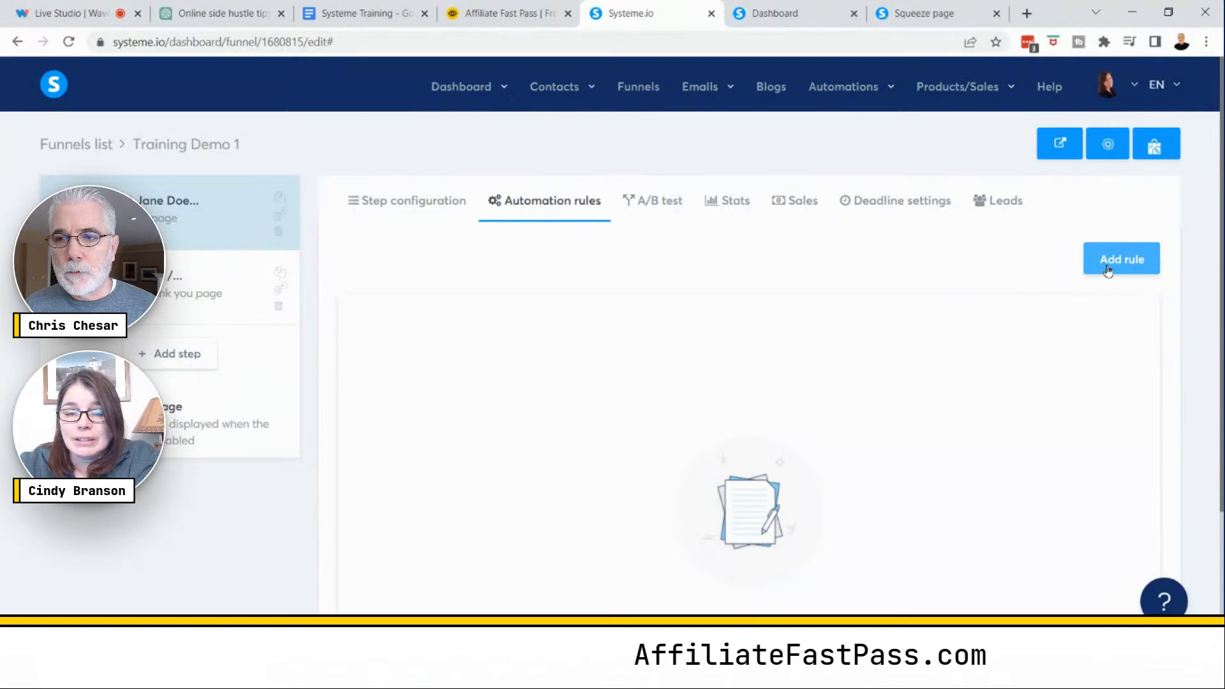
left_click(1108, 270)
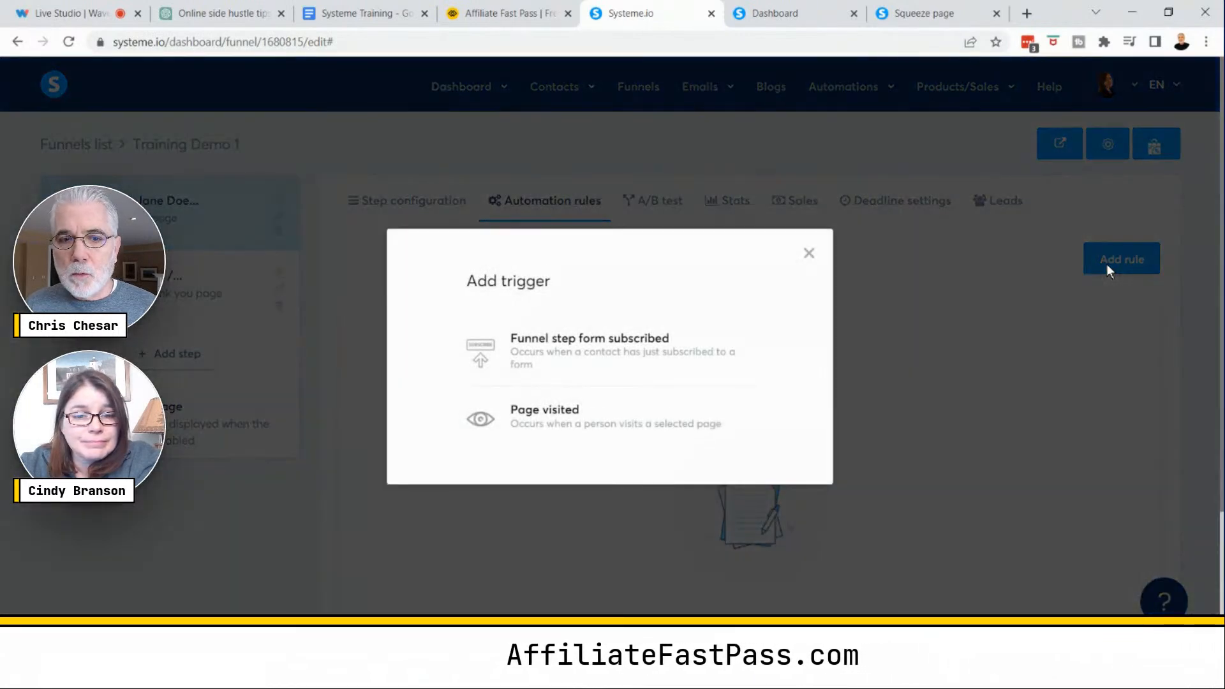
left_click(649, 355)
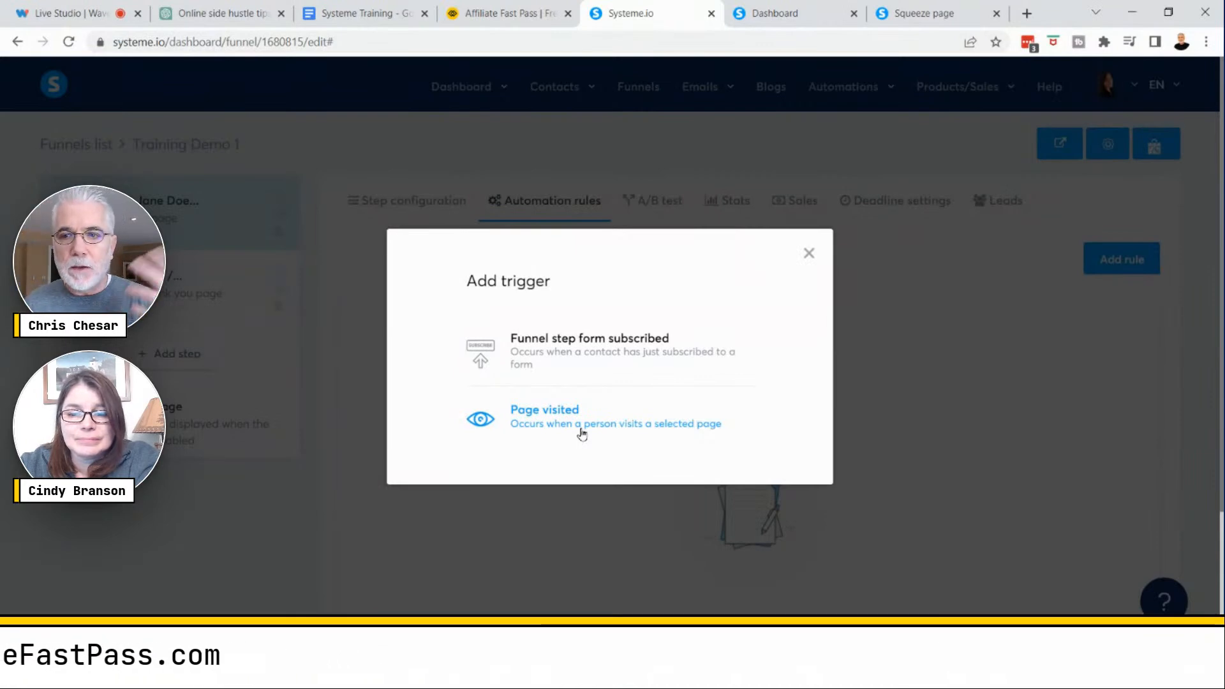
left_click(578, 354)
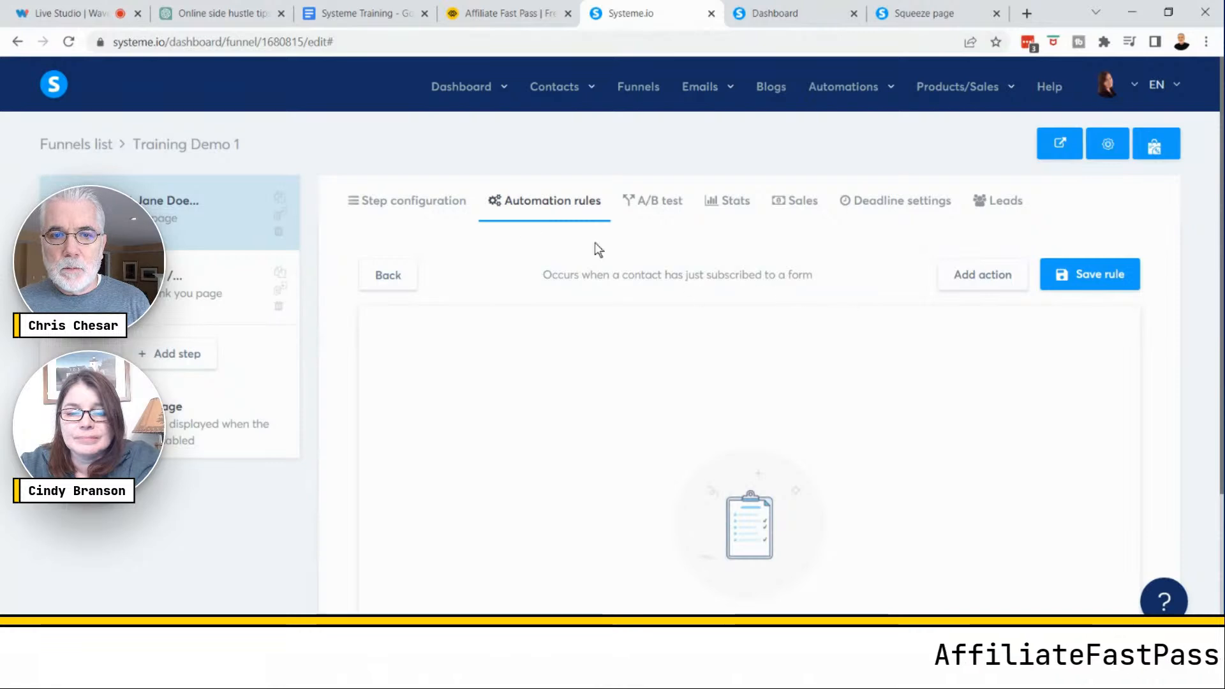
- Add a Subscribe to campaign action using the Jane Doe campaign and save the rule
left_click(972, 287)
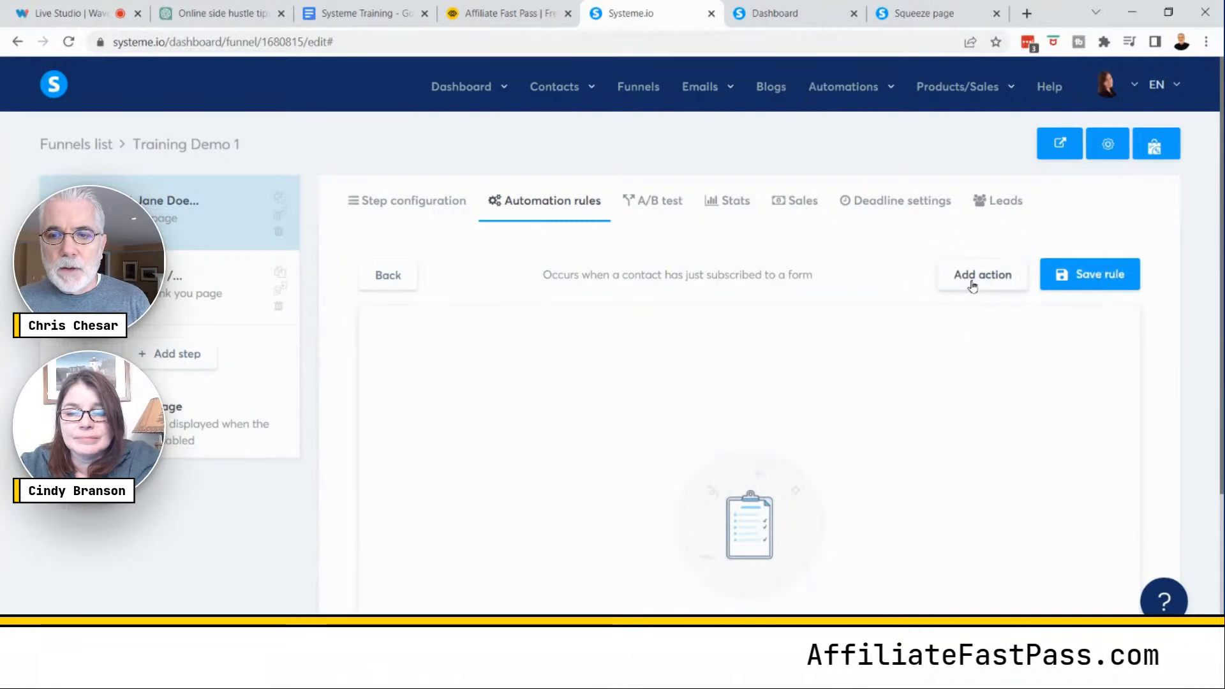
left_click(972, 285)
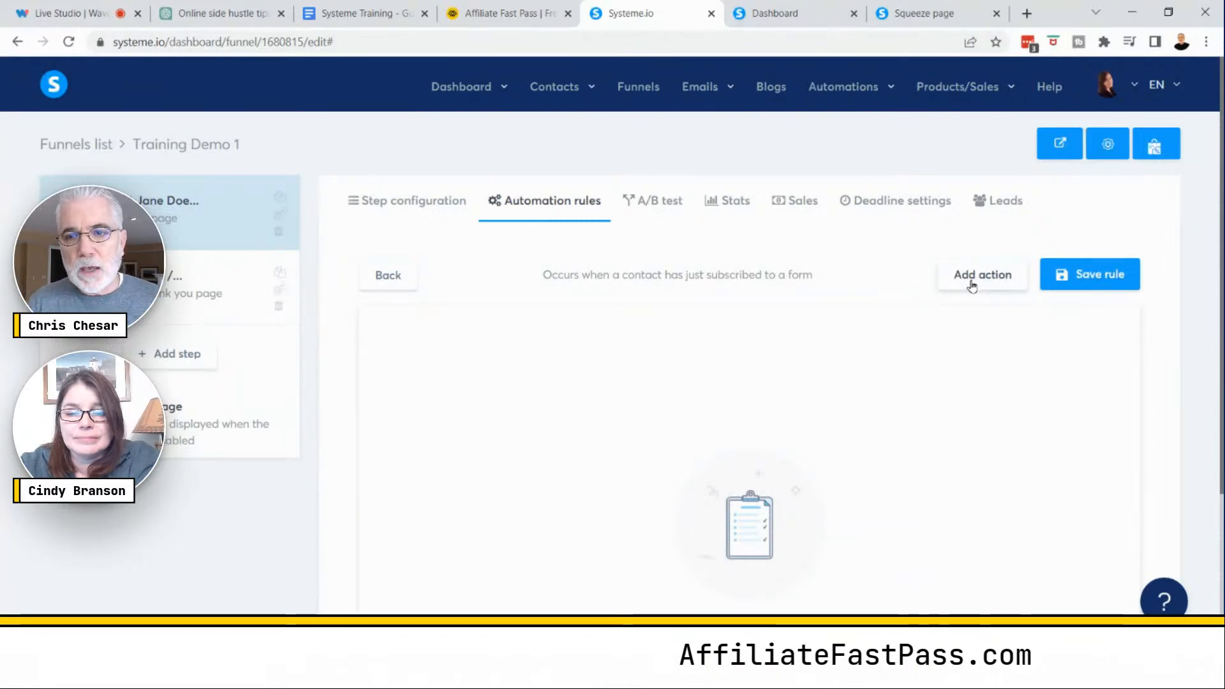
left_click(972, 285)
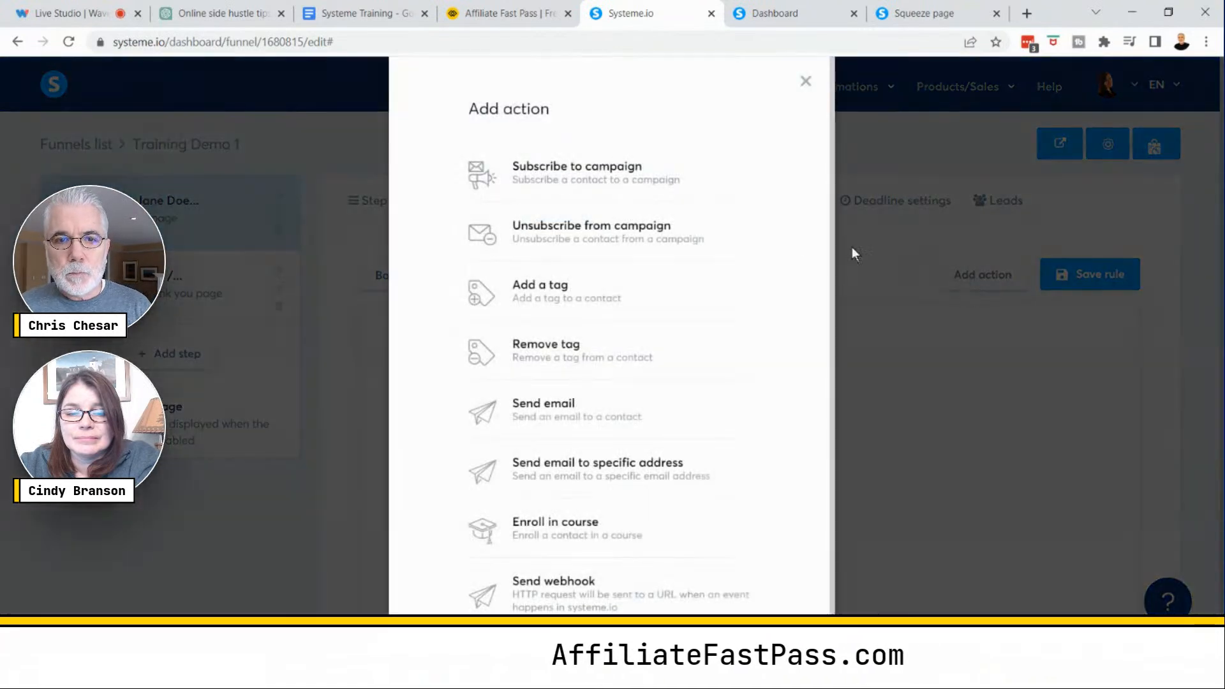
key("ctrl")
key("ctrl")
key("ctrl")
key("ctrl")
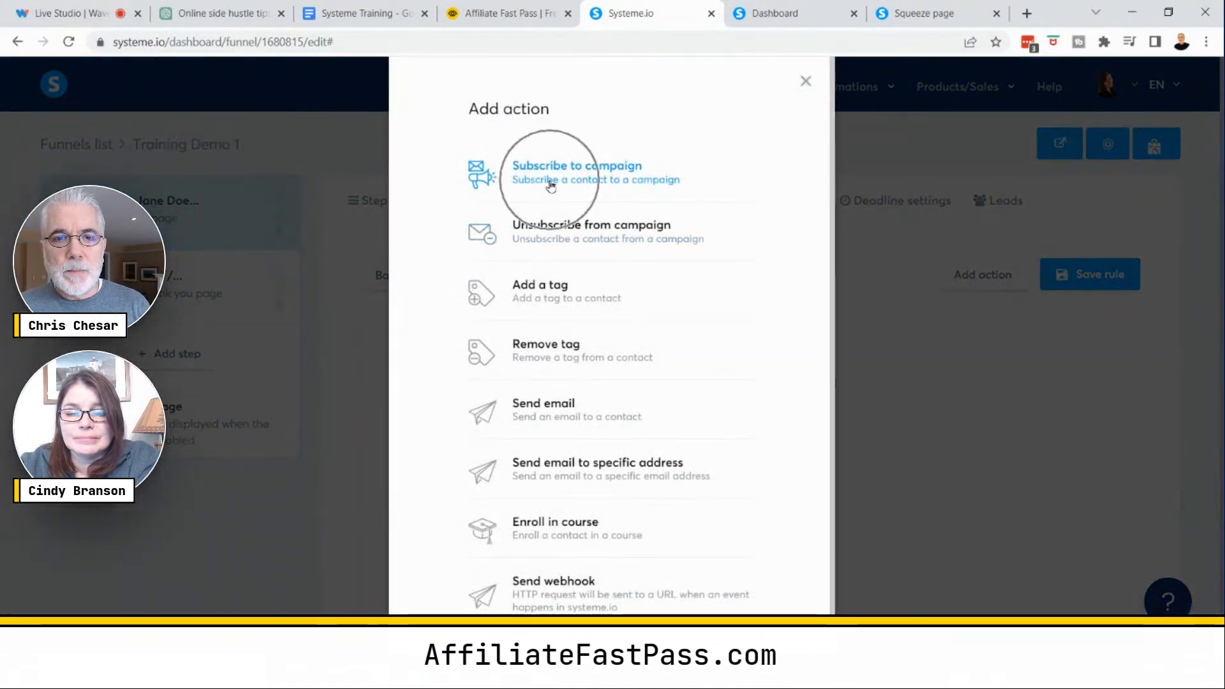
left_click(573, 182)
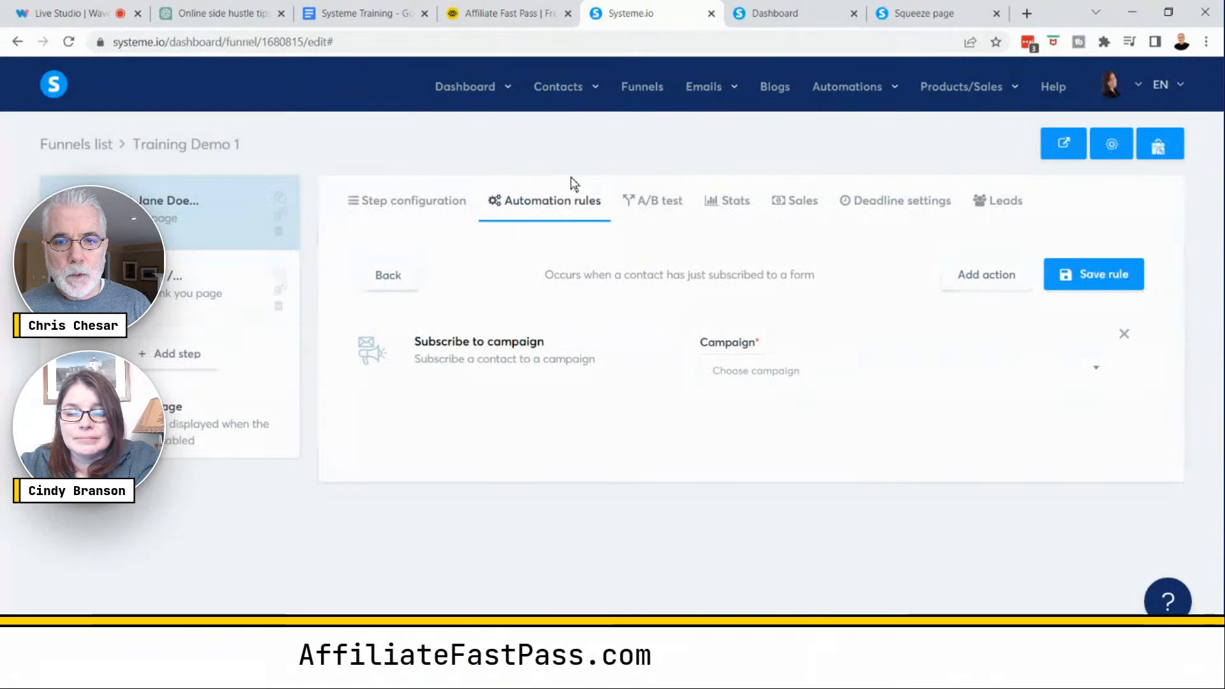
key("ctrl")
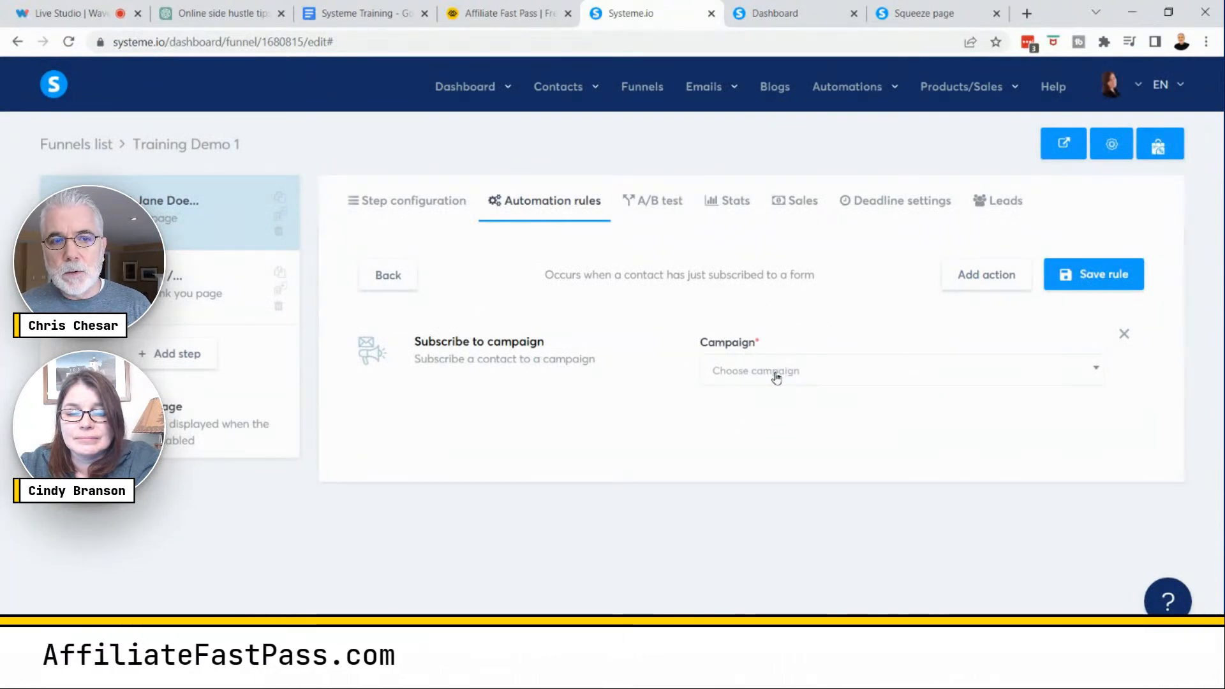
left_click(776, 375)
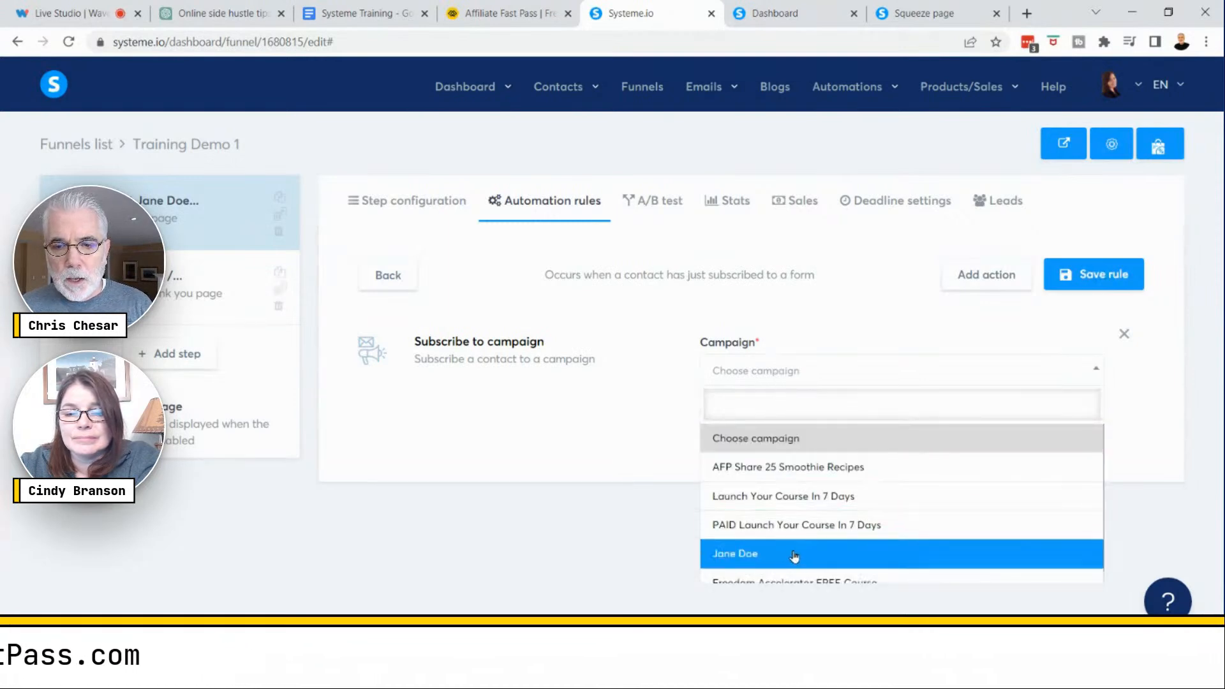
left_click(760, 554)
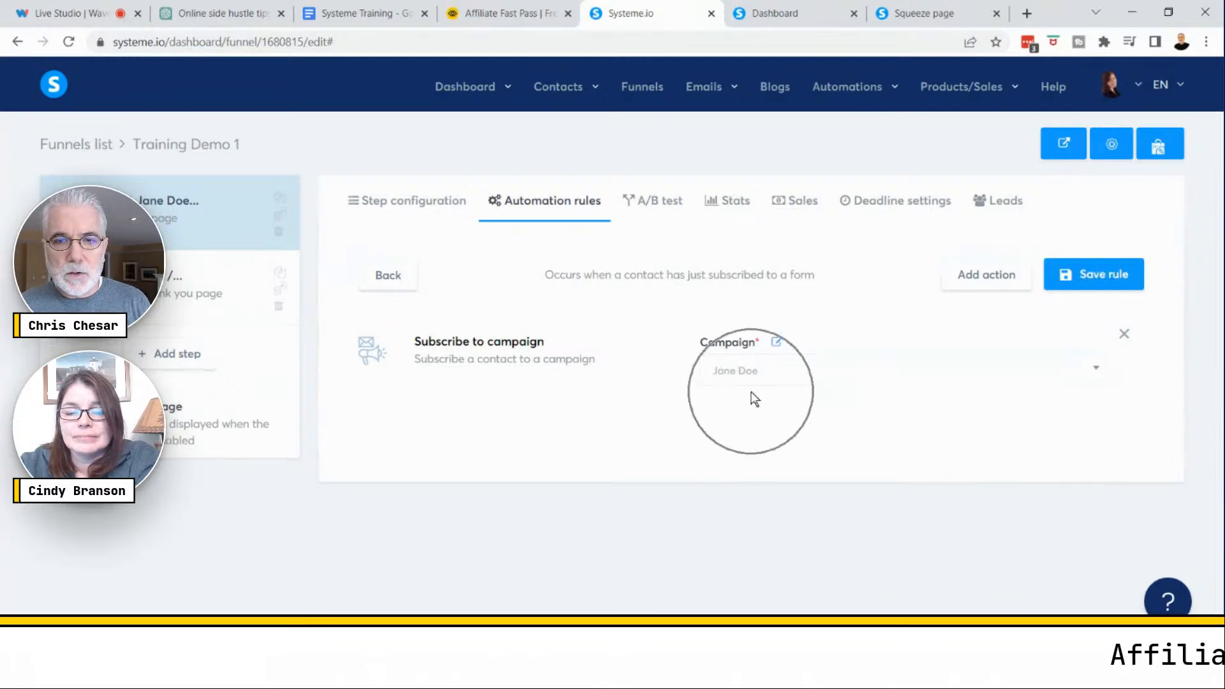
left_click(1115, 274)
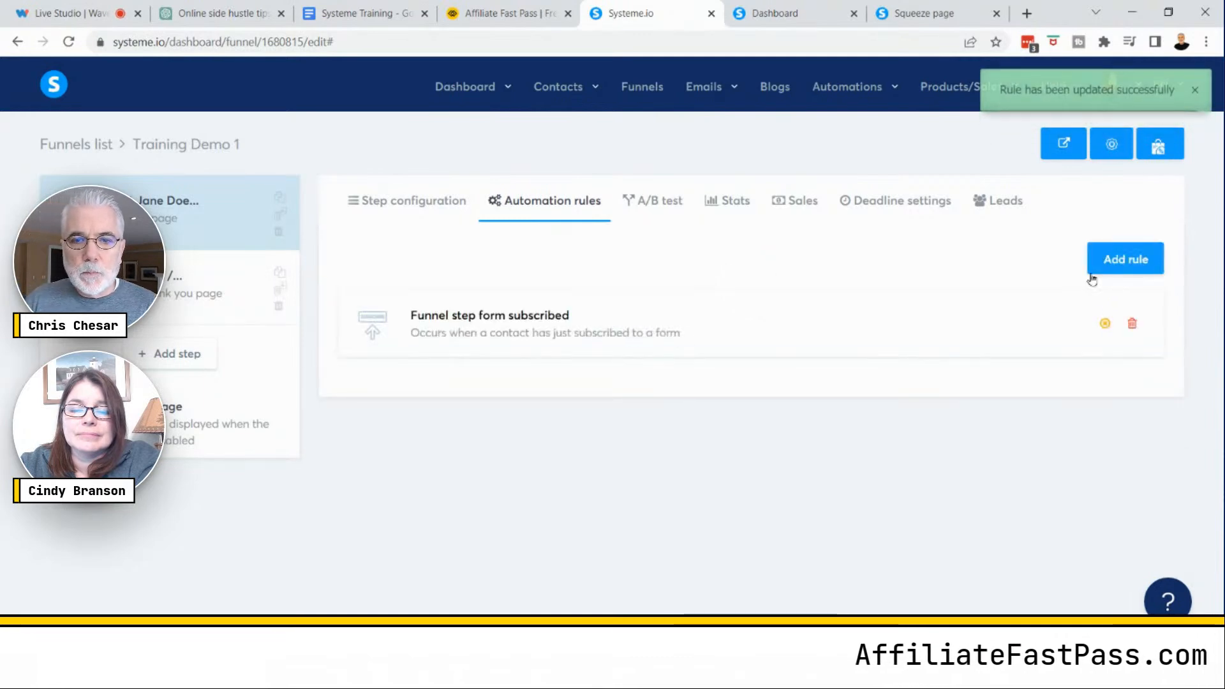
- Reopen the saved form-subscribed rule to review its campaign action
left_click(906, 321)
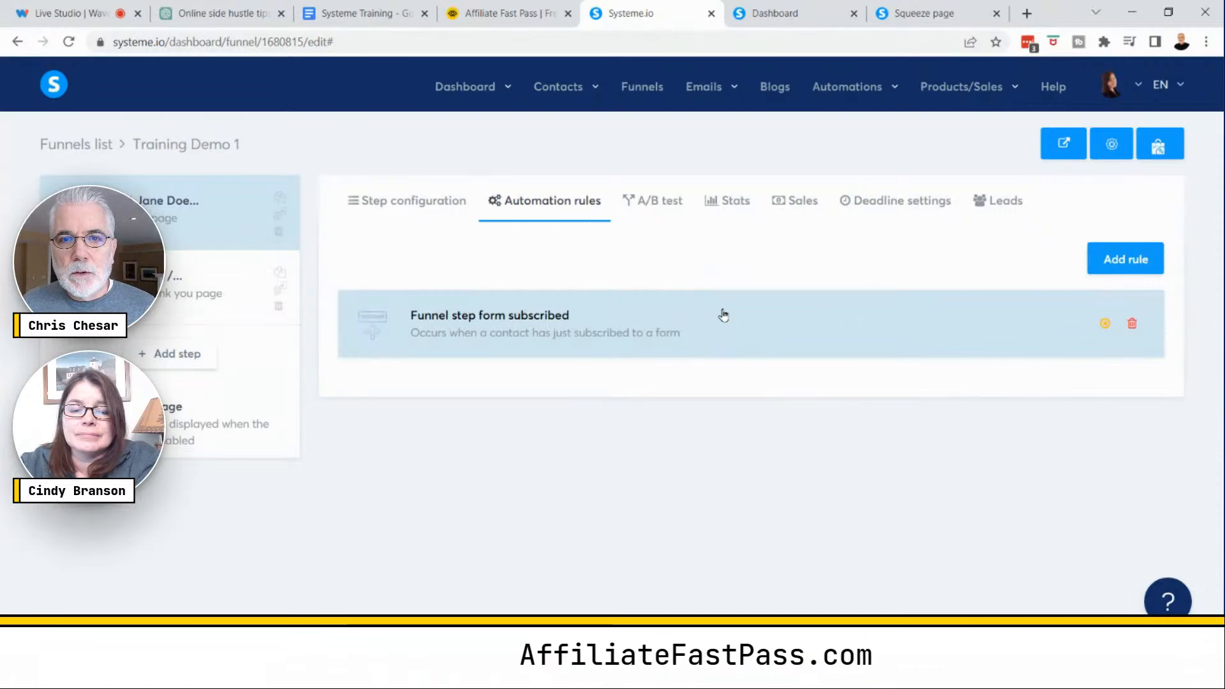
left_click(1126, 267)
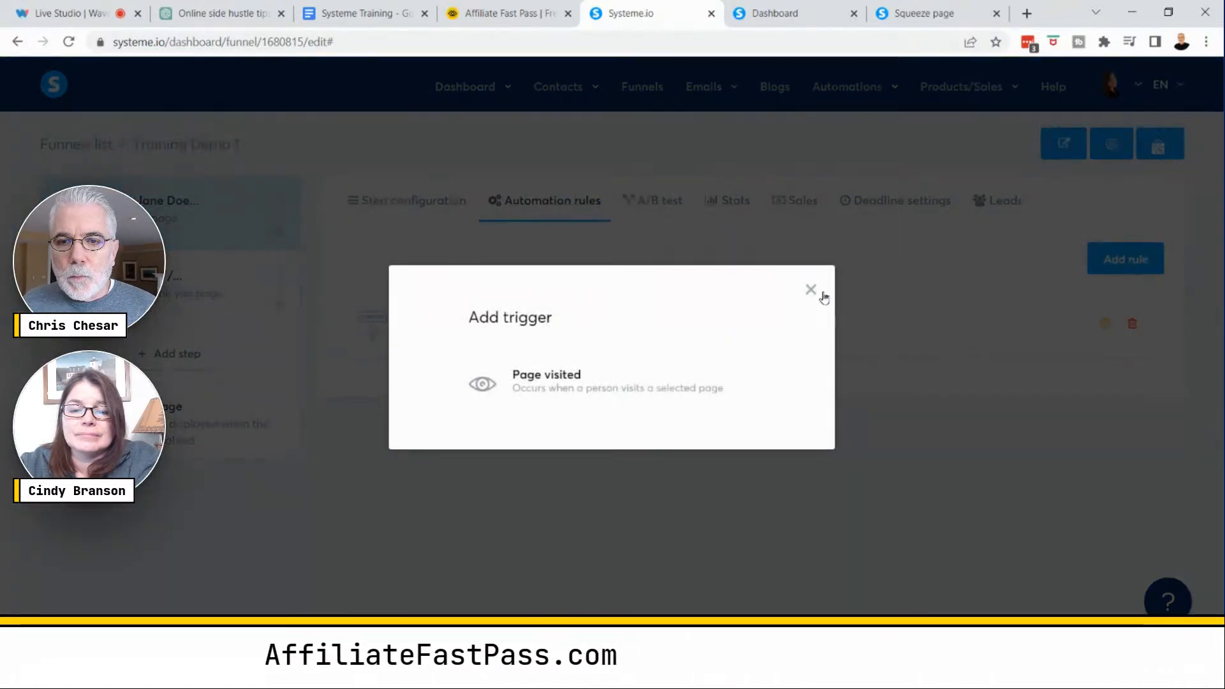
left_click(811, 290)
left_click(506, 323)
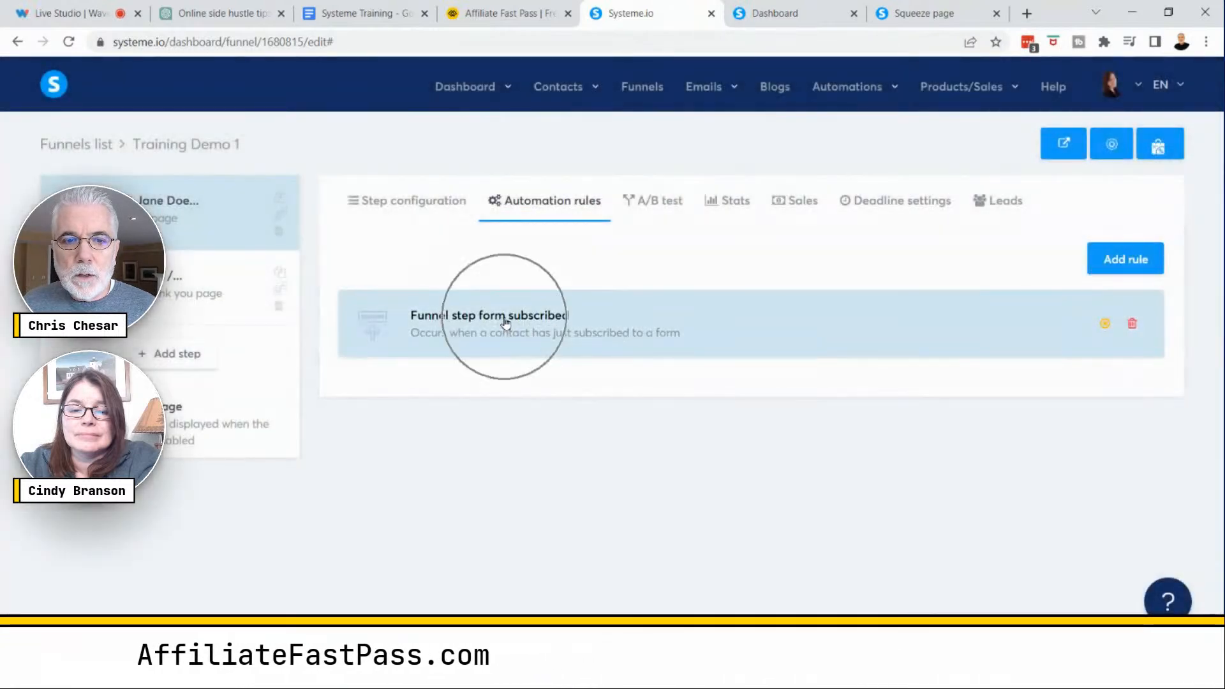
left_click(506, 322)
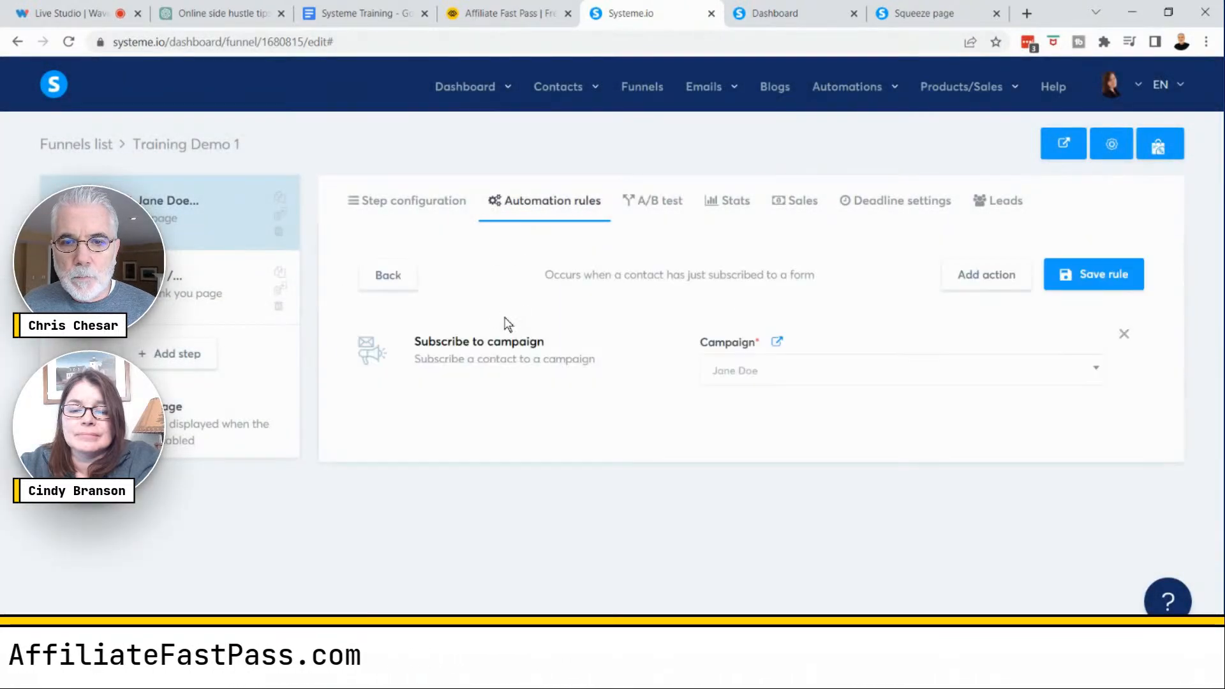
- Add an Add a tag action to the form-subscribed rule and browse the available tags
left_click(975, 282)
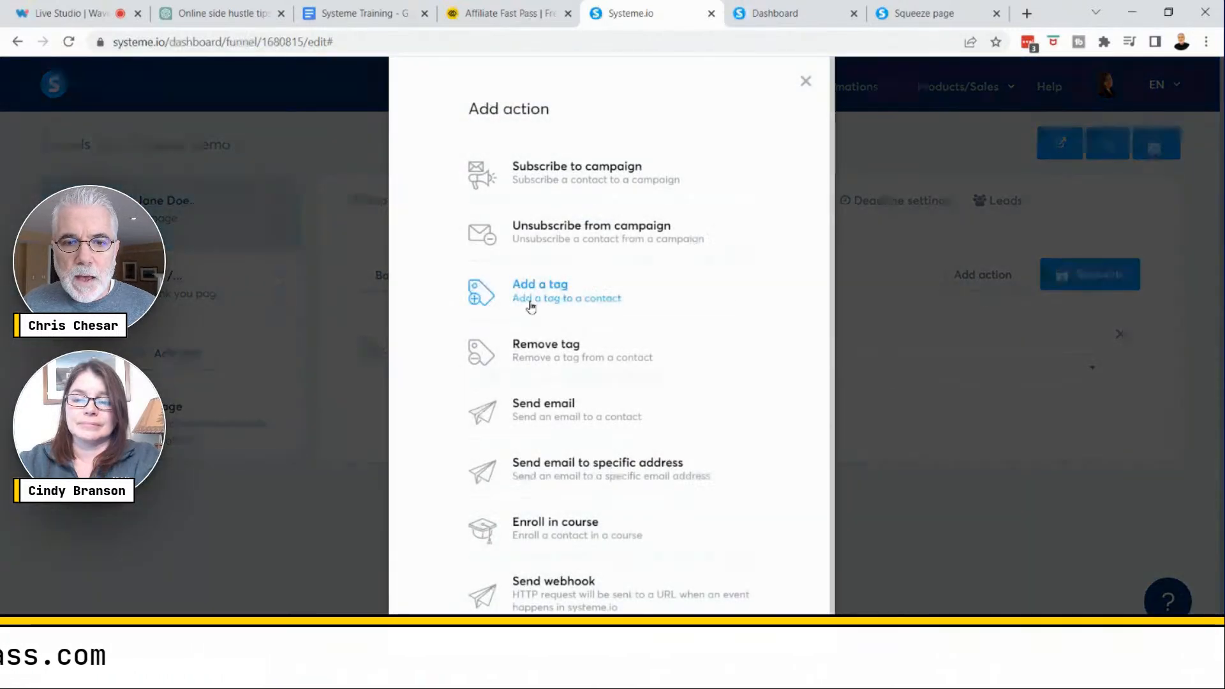
left_click(532, 310)
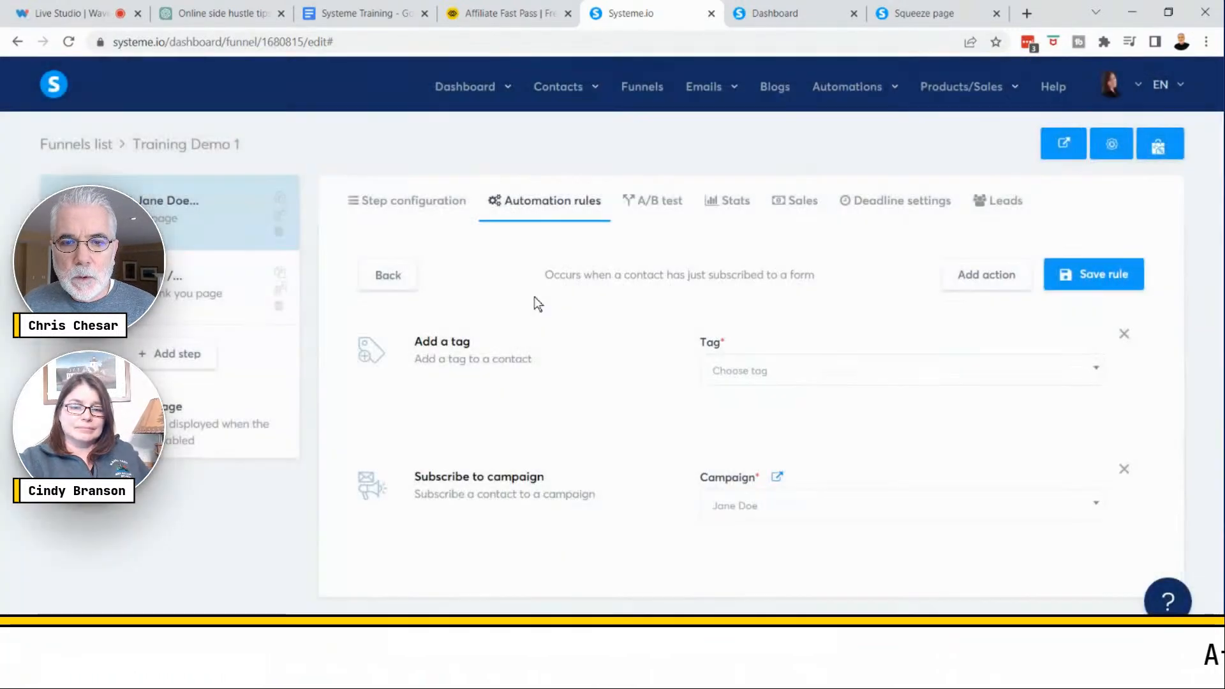
left_click(989, 370)
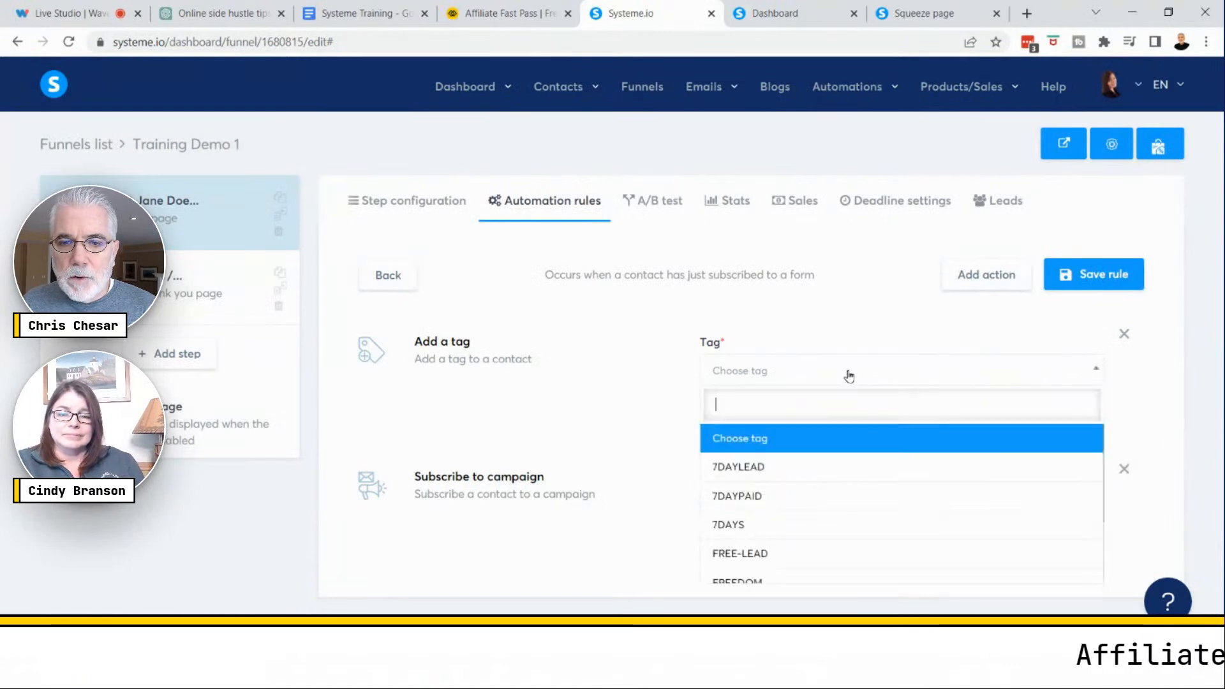
scroll(801, 487, "down", 3)
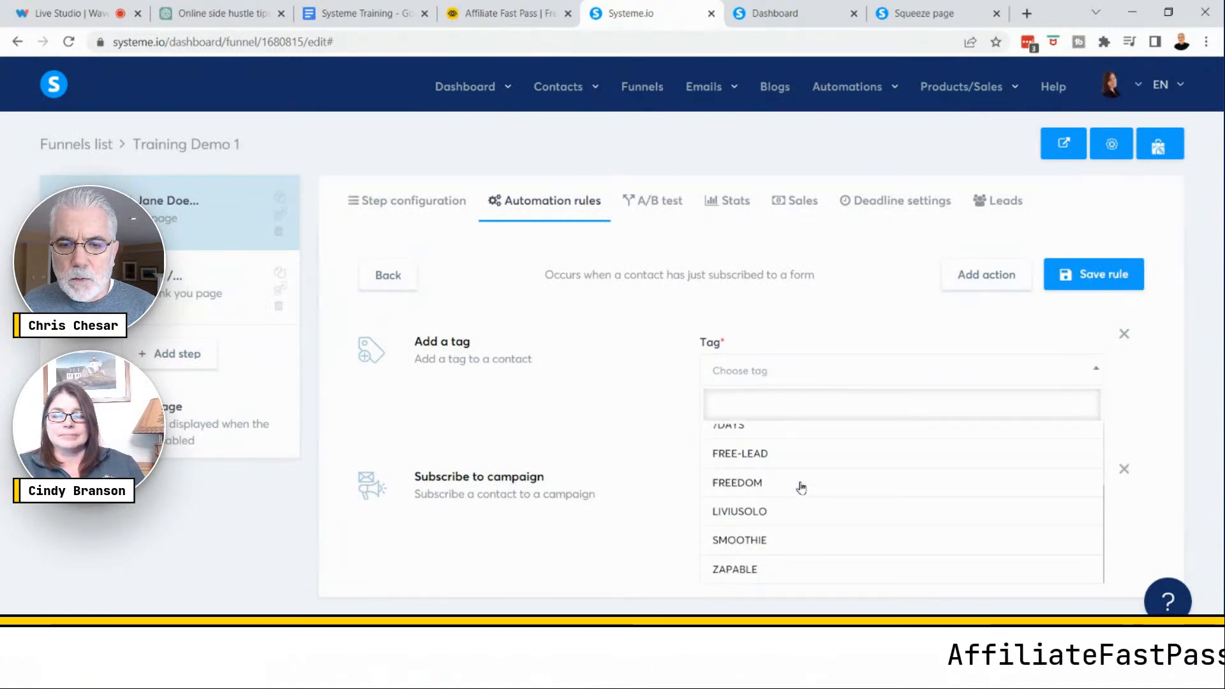
scroll(793, 565, "up", 3)
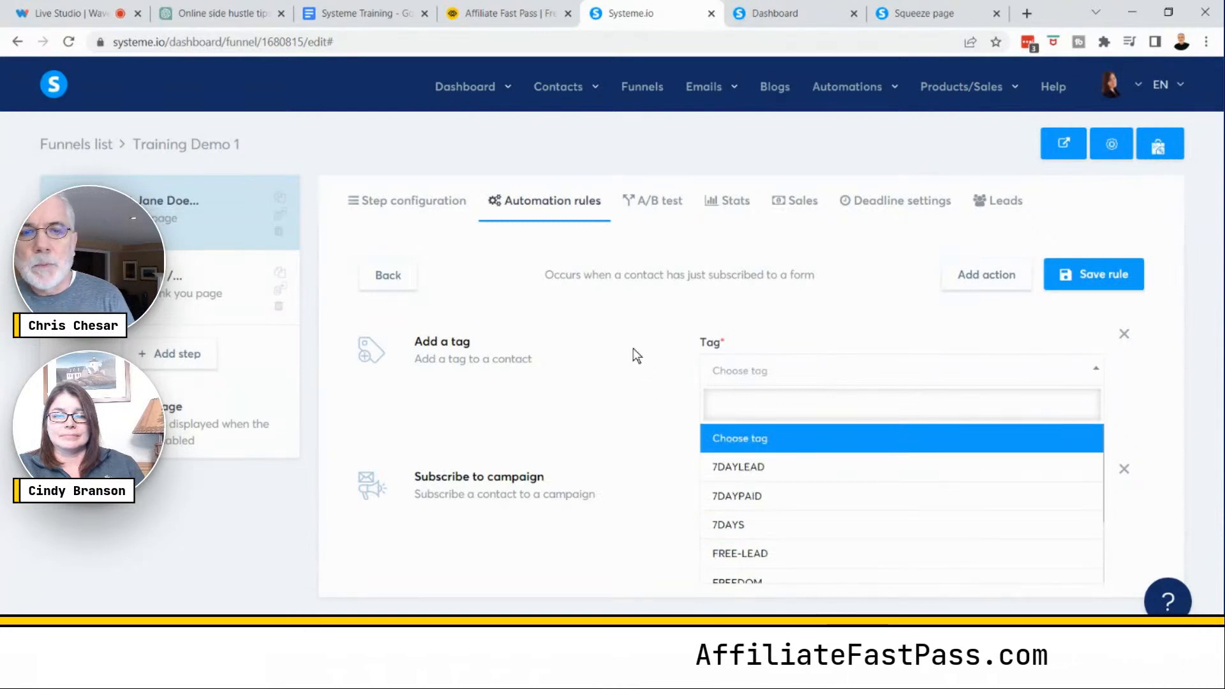
- Open the Tags page in a new tab and create a new tag named JANE DOE
mouse_move(568, 99)
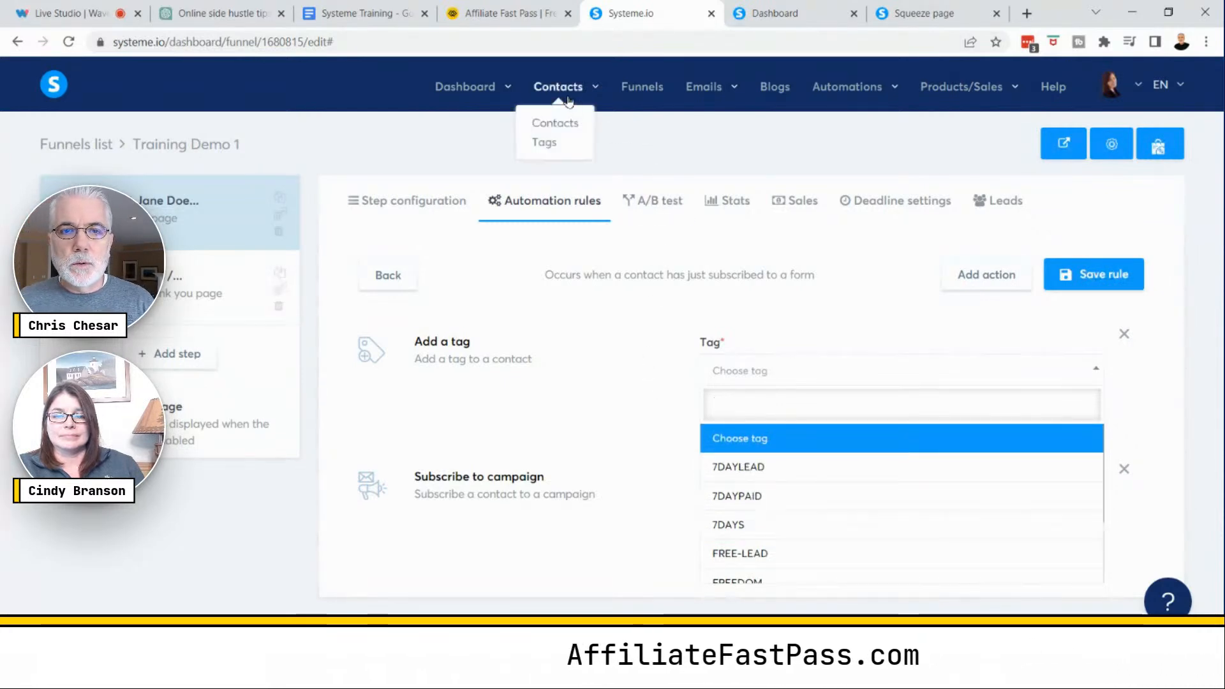
right_click(545, 146)
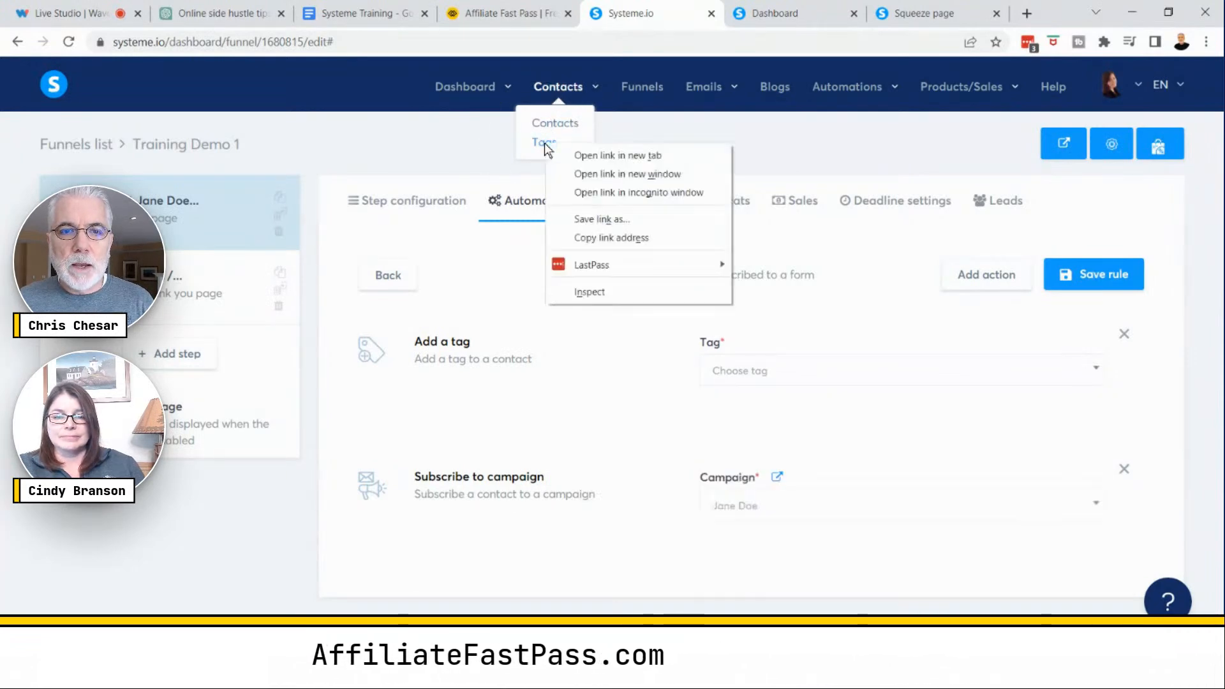
left_click(624, 155)
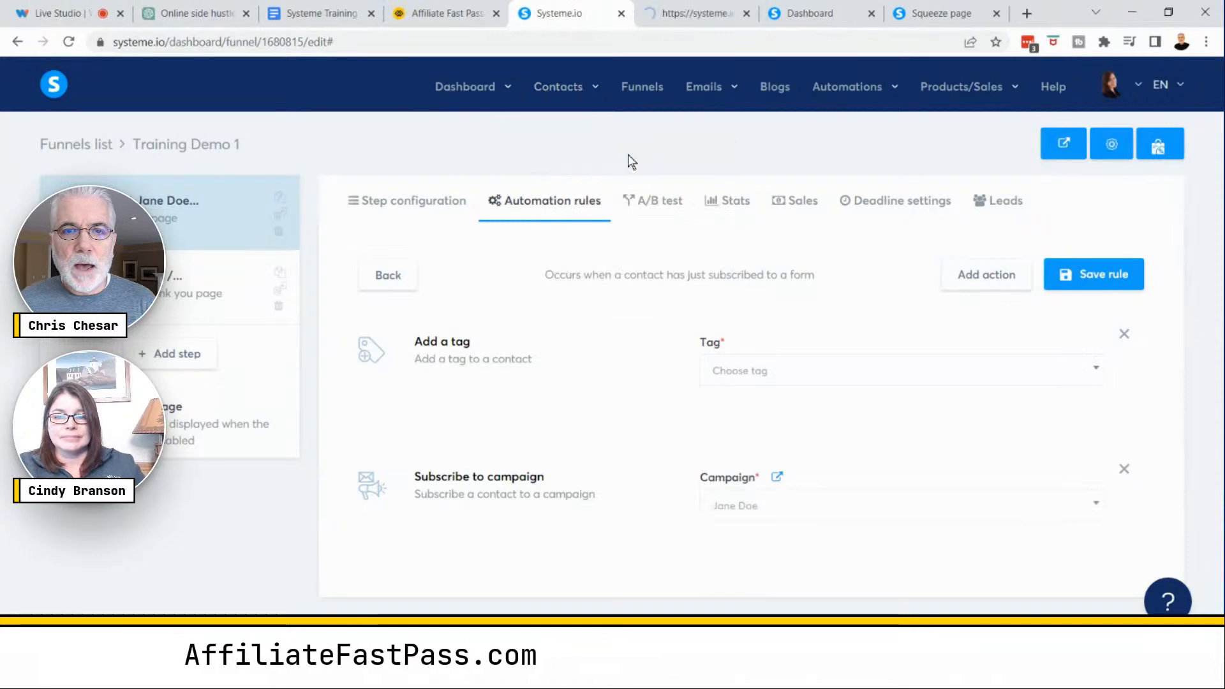
left_click(686, 14)
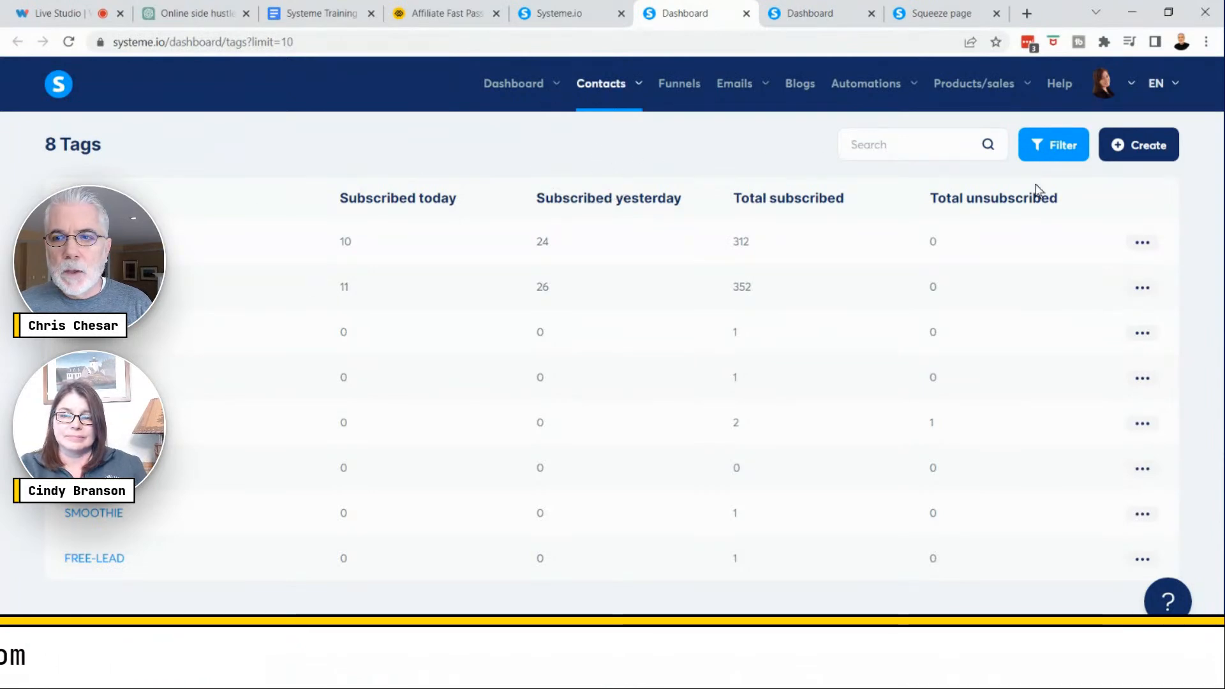
left_click(1130, 145)
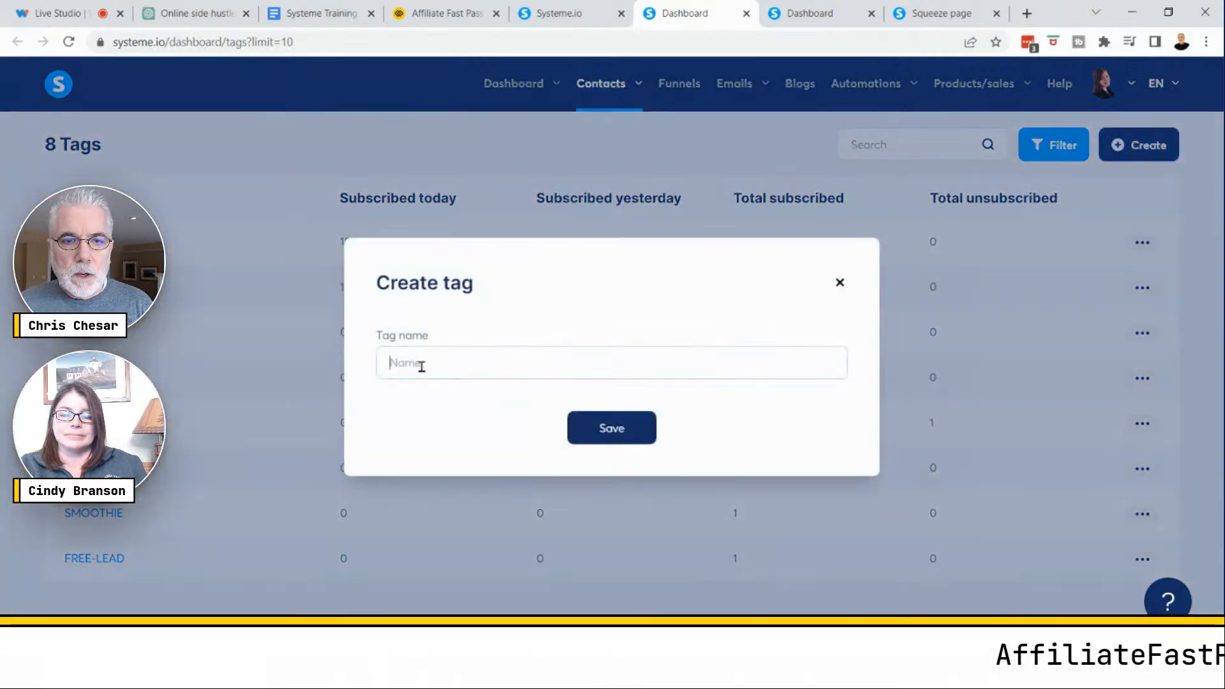
type("JO")
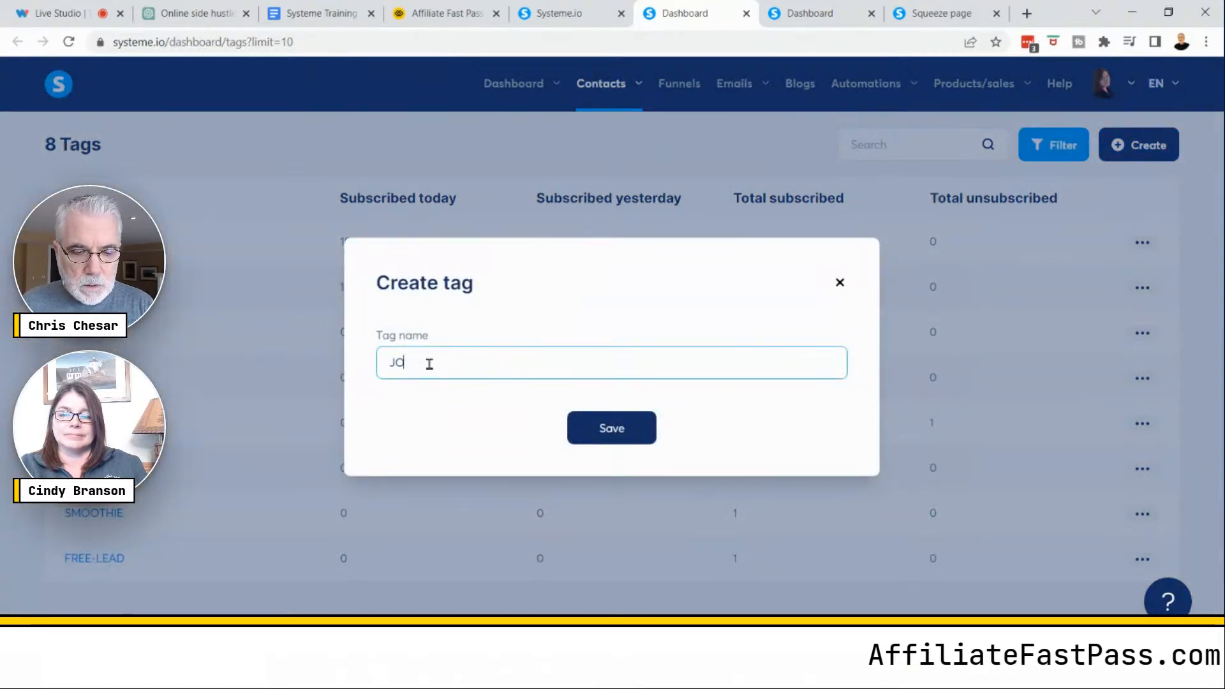
key("BackSpace")
type("AN")
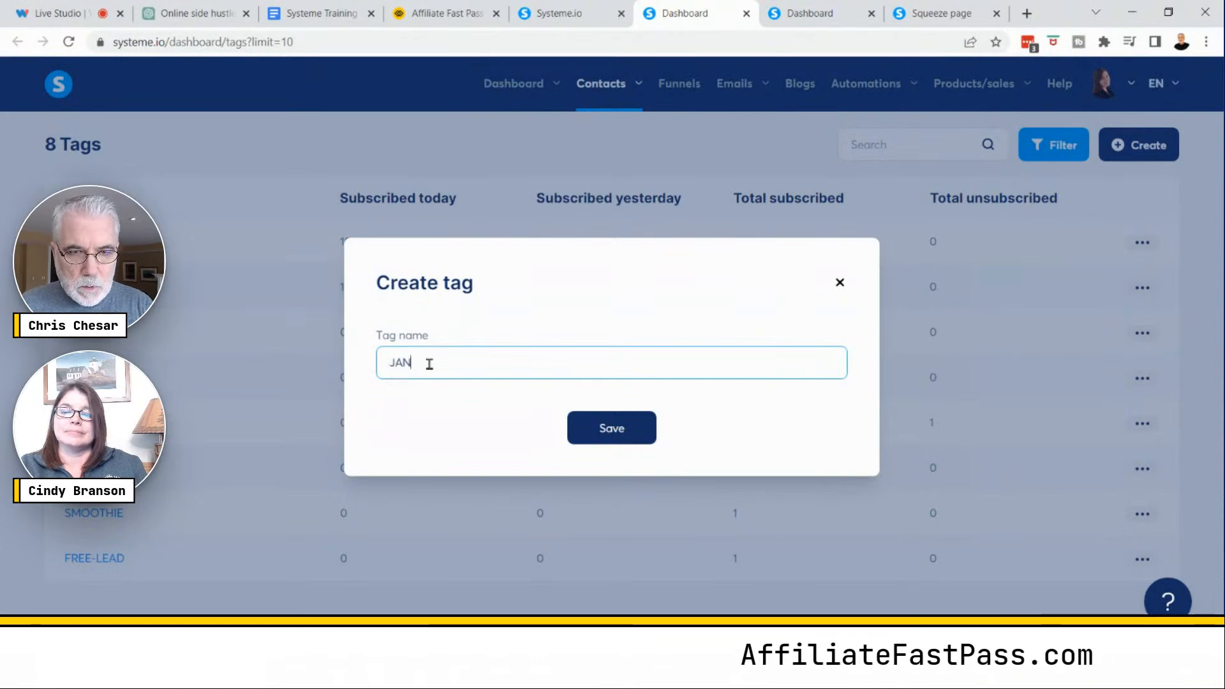
type("E DOE")
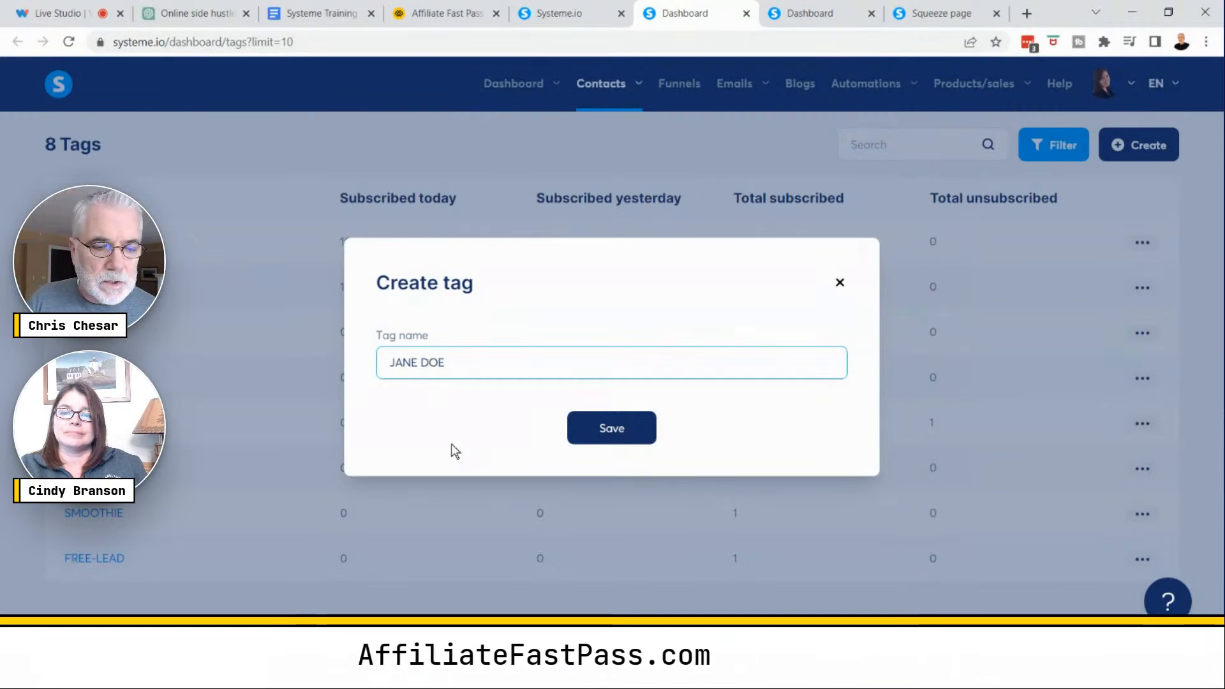
key("ctrl")
key("ctrl")
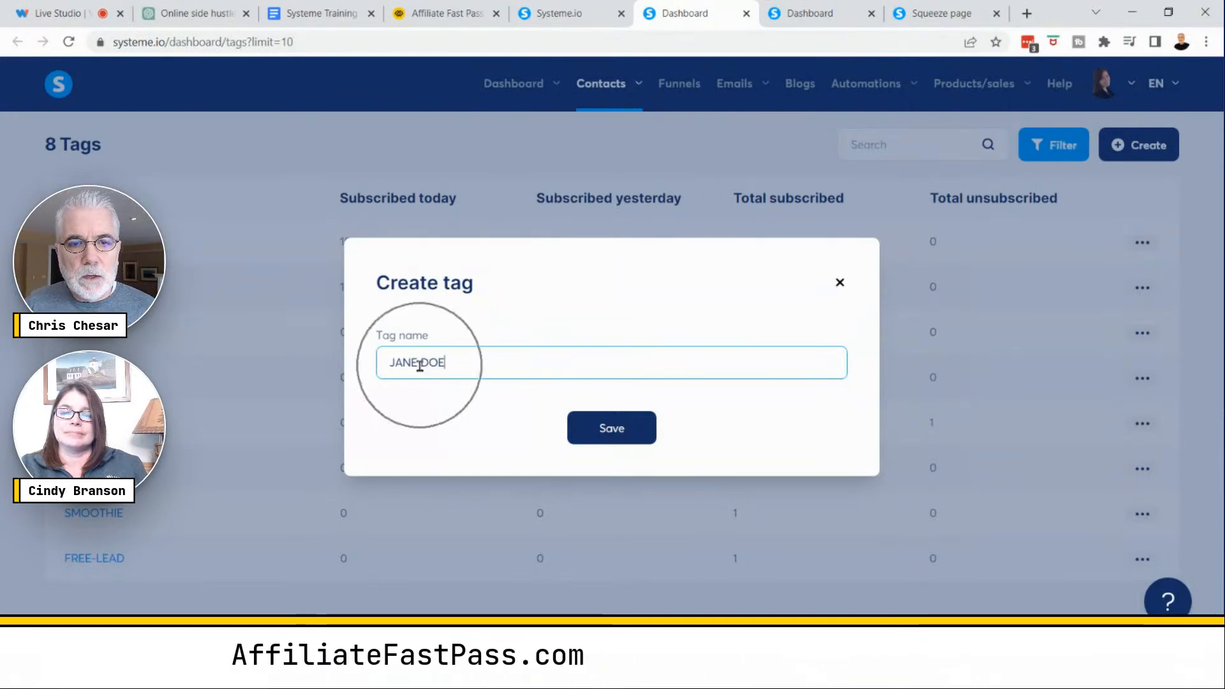
key("ctrl")
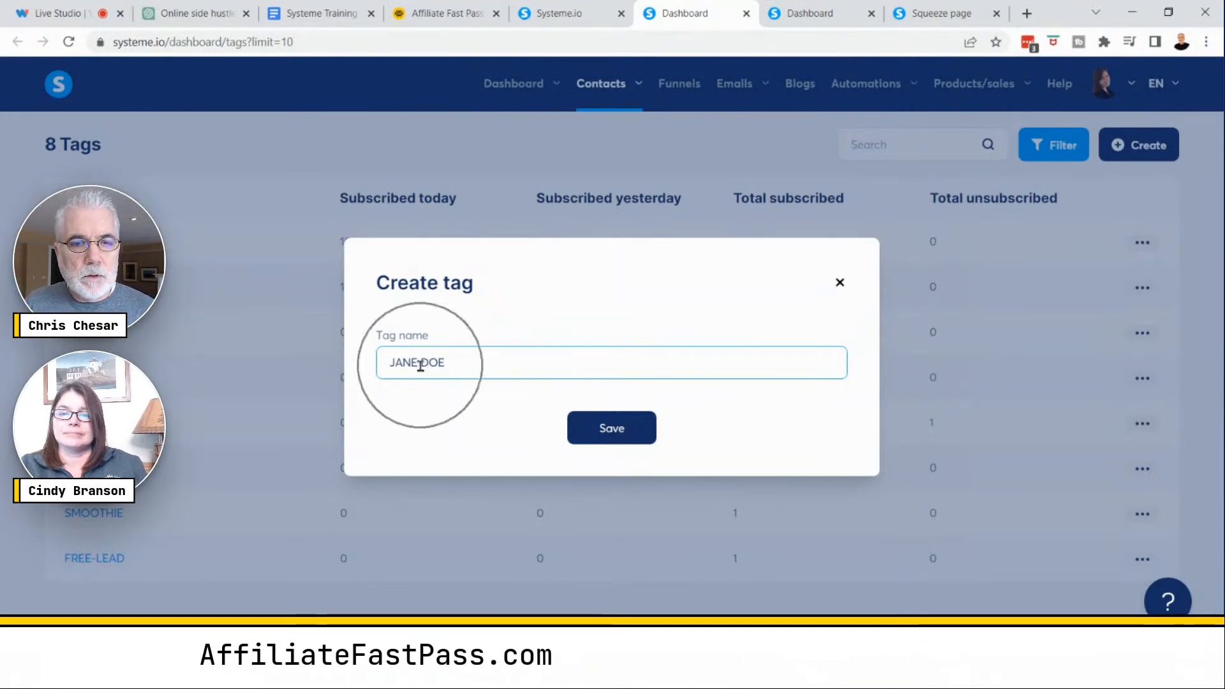
left_click(617, 433)
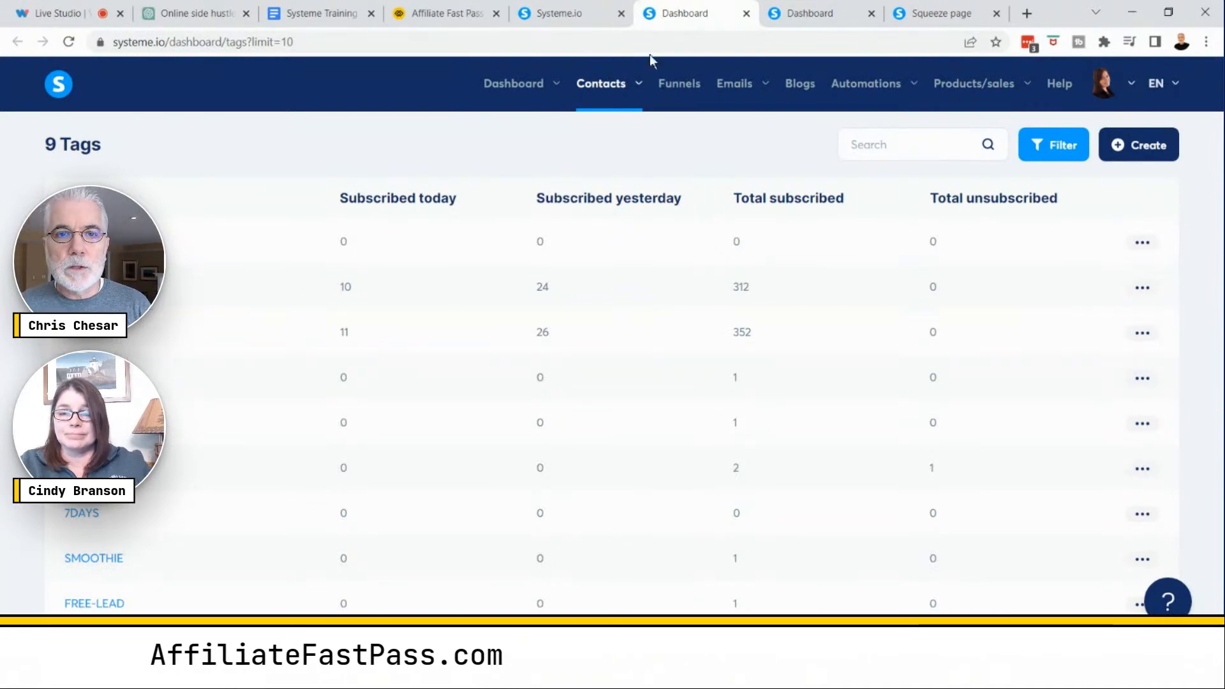
- Return to the funnel tab, remove the empty tag action and save the rule
left_click(574, 20)
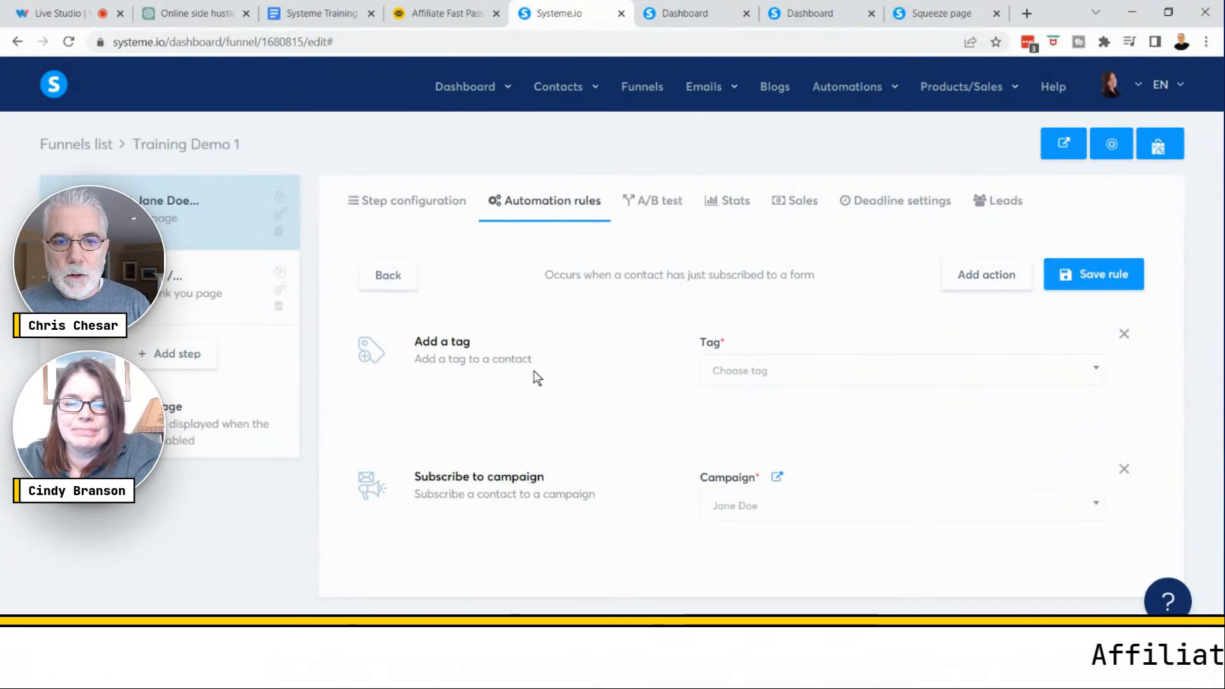
left_click(853, 384)
scroll(858, 520, "down", 2)
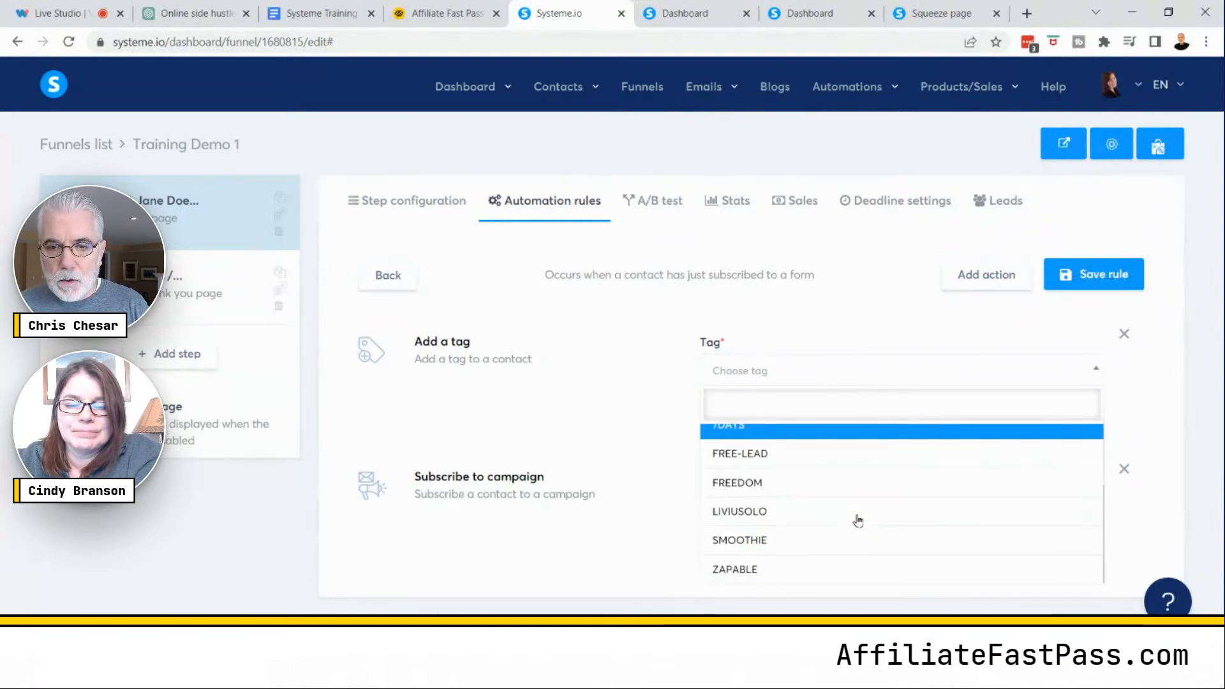
scroll(857, 520, "up", 2)
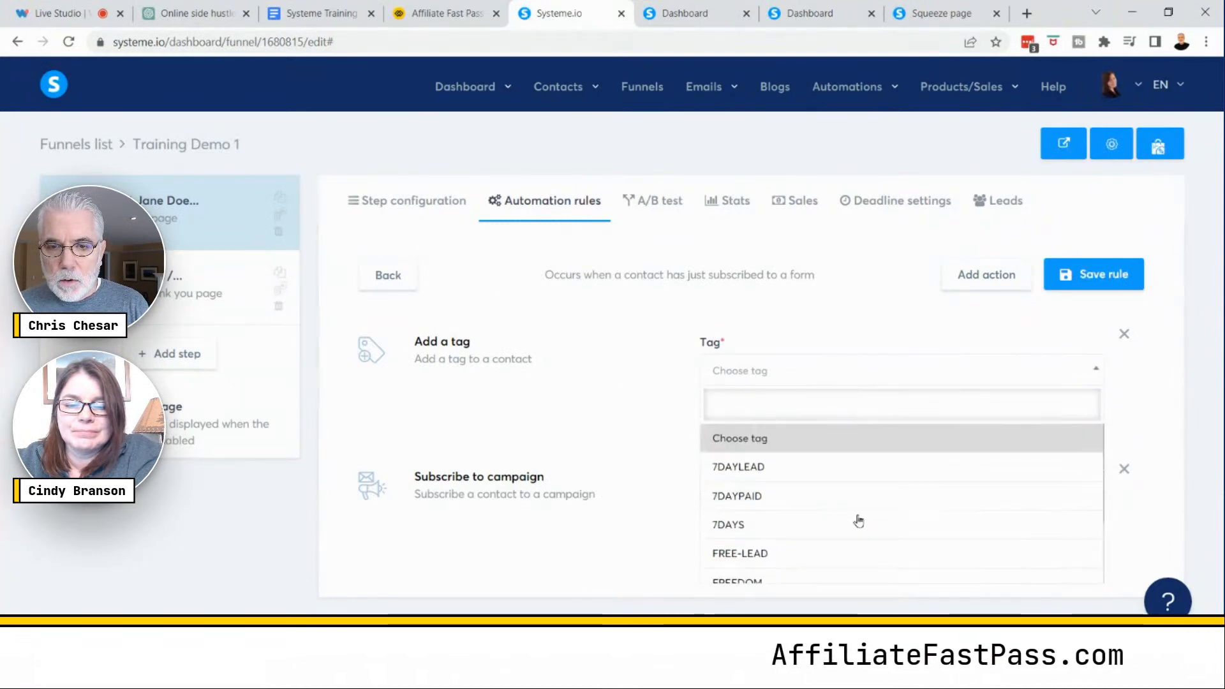
left_click(630, 384)
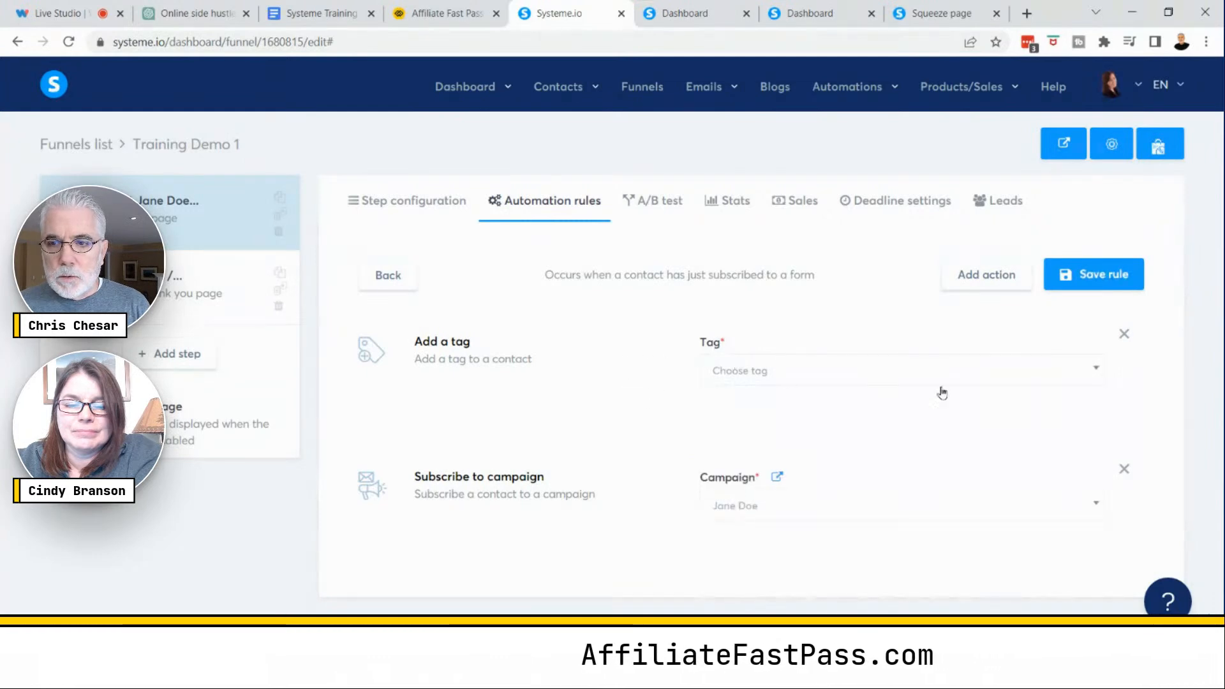
left_click(1122, 333)
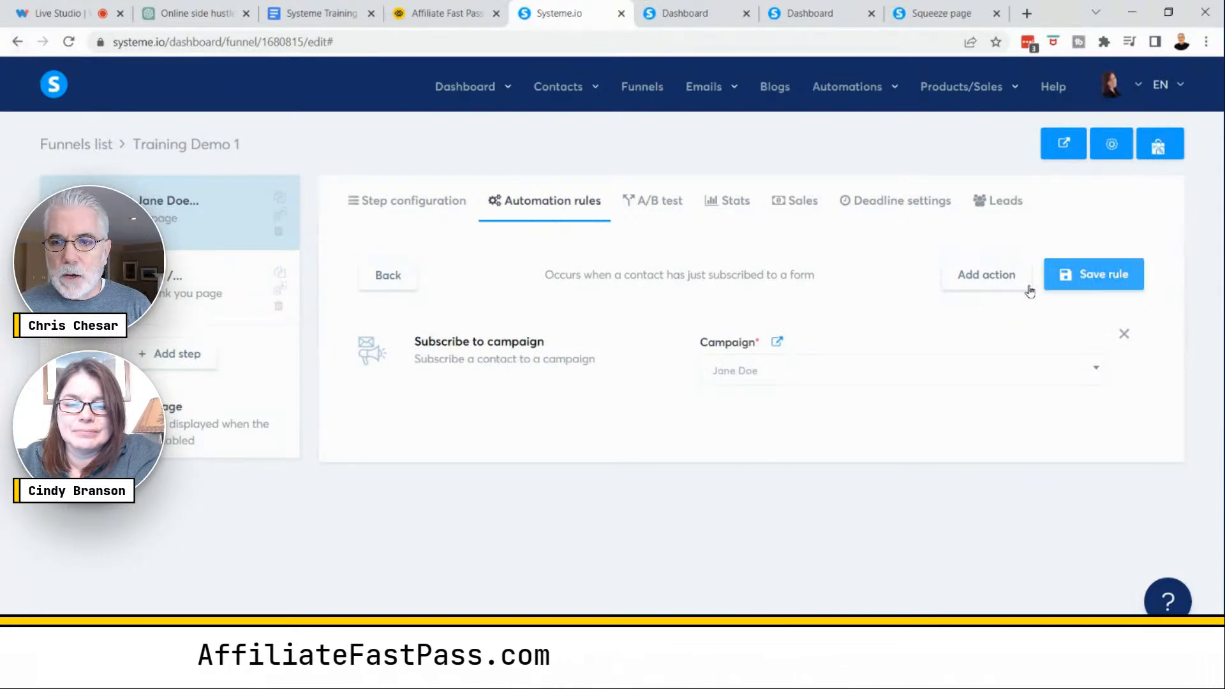
left_click(1094, 274)
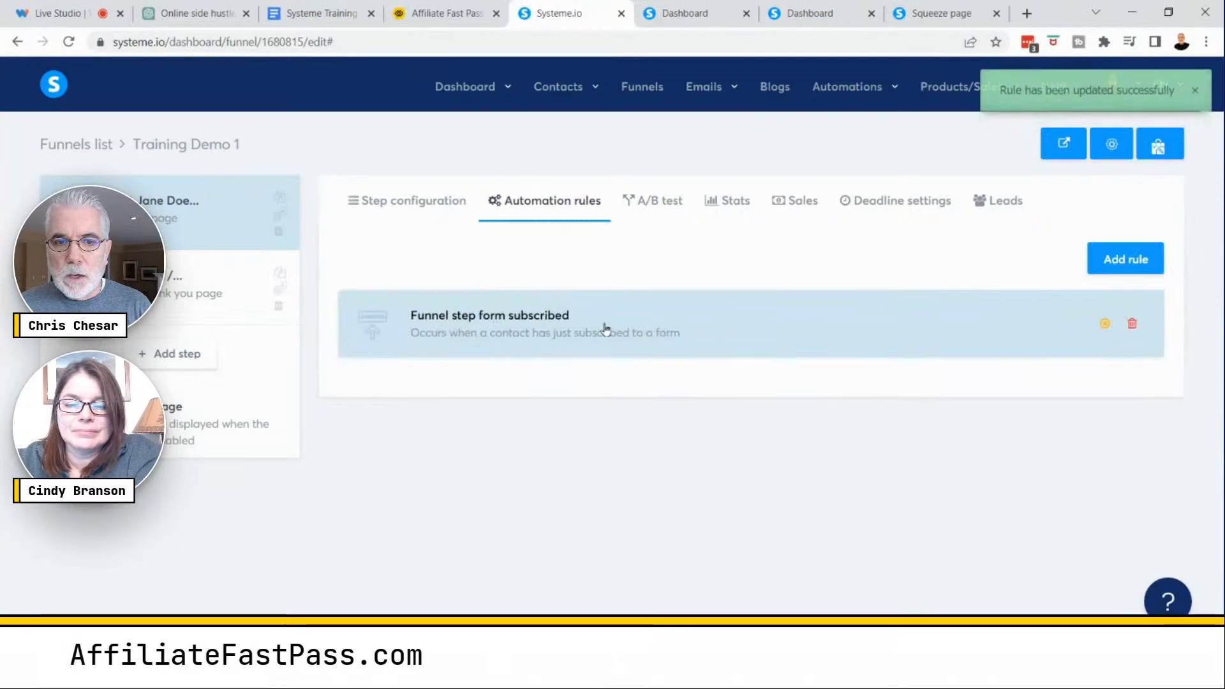
- Reopen the rule, add an Add a tag action with the JANE DOE tag, and save the rule
left_click(489, 321)
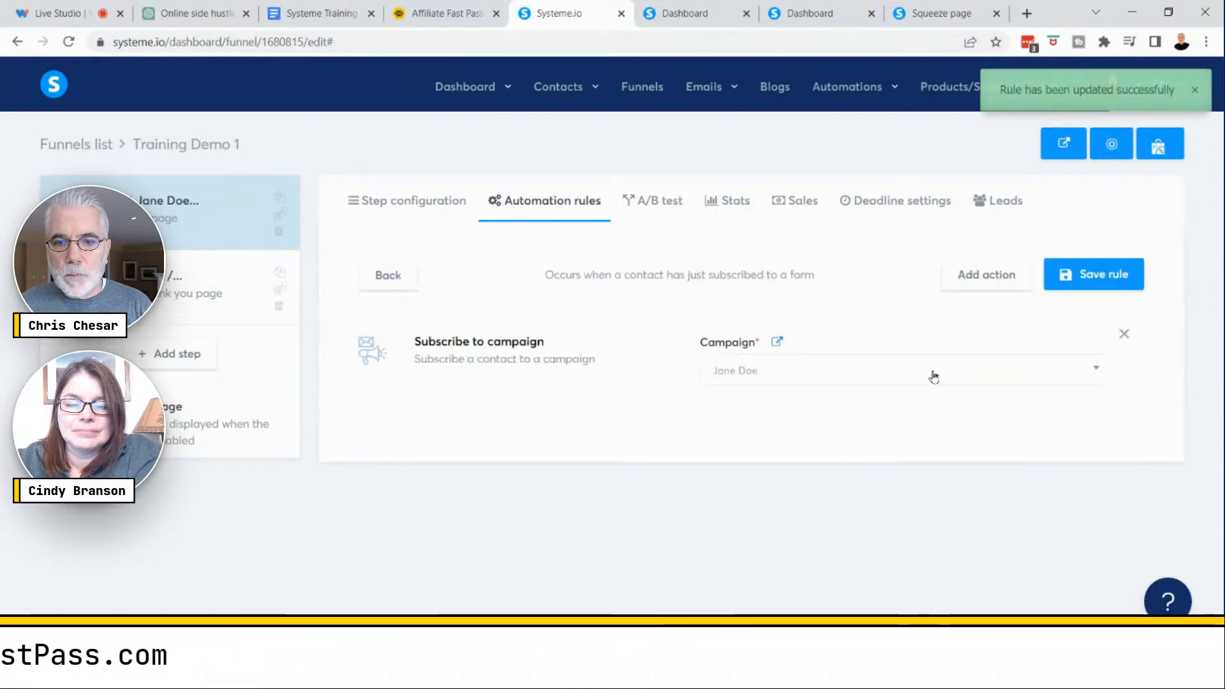
left_click(981, 279)
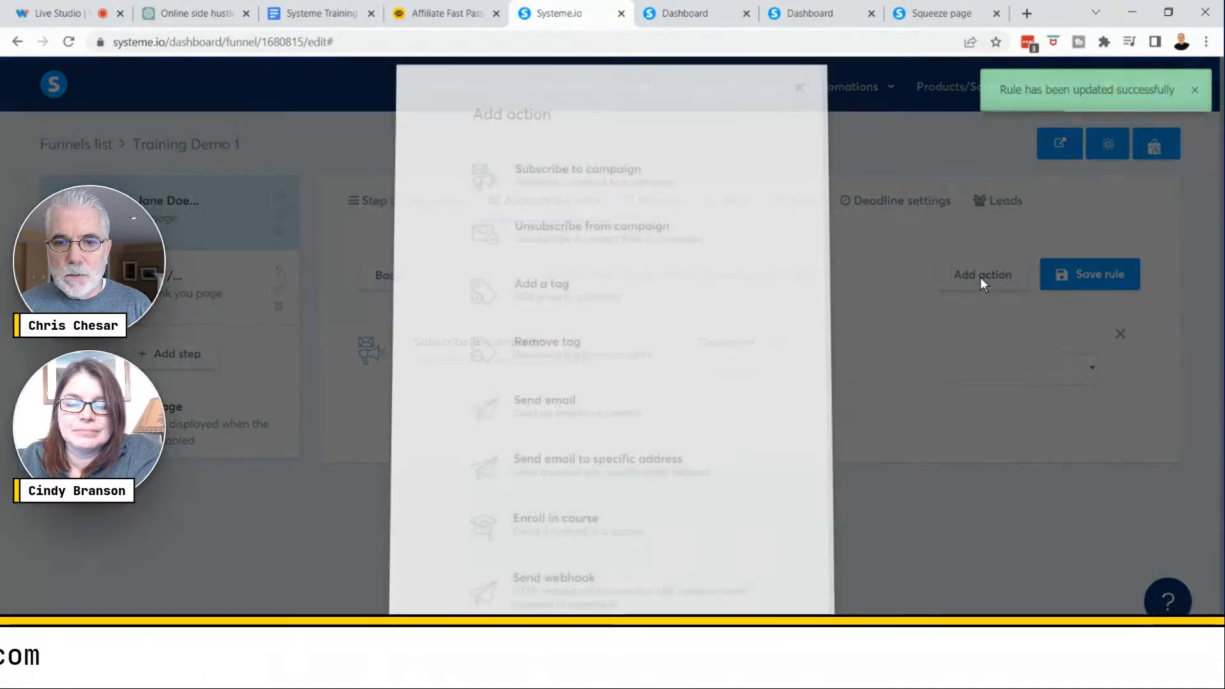
left_click(536, 297)
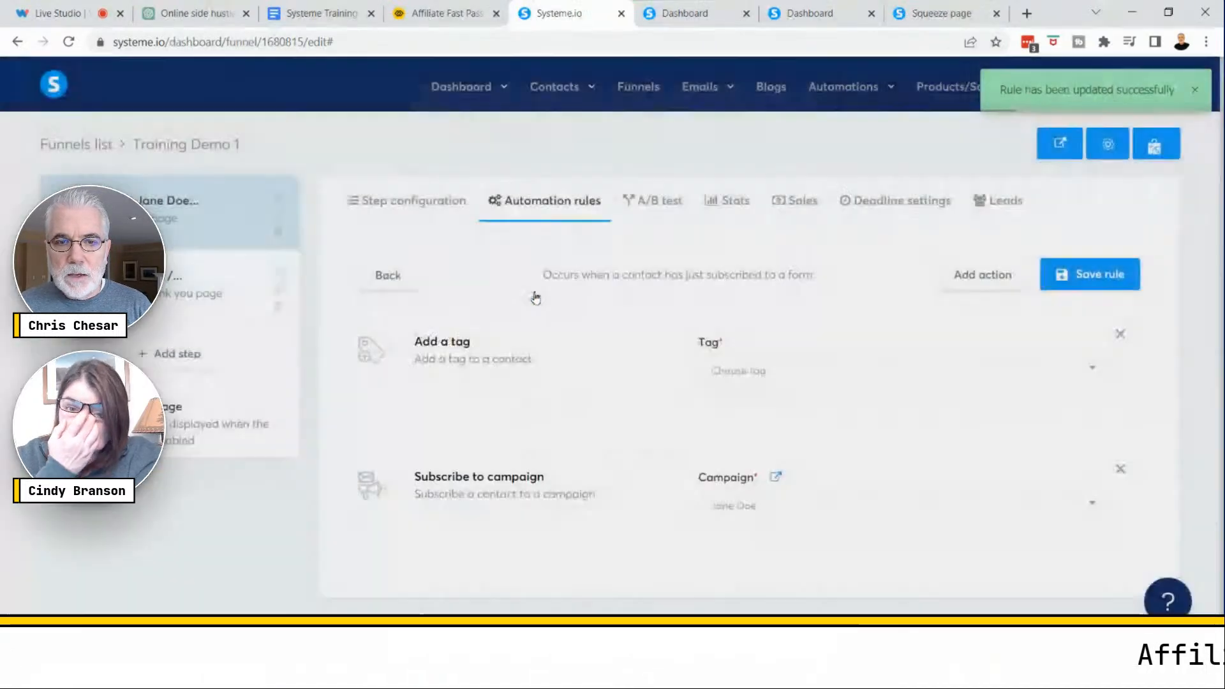
left_click(825, 377)
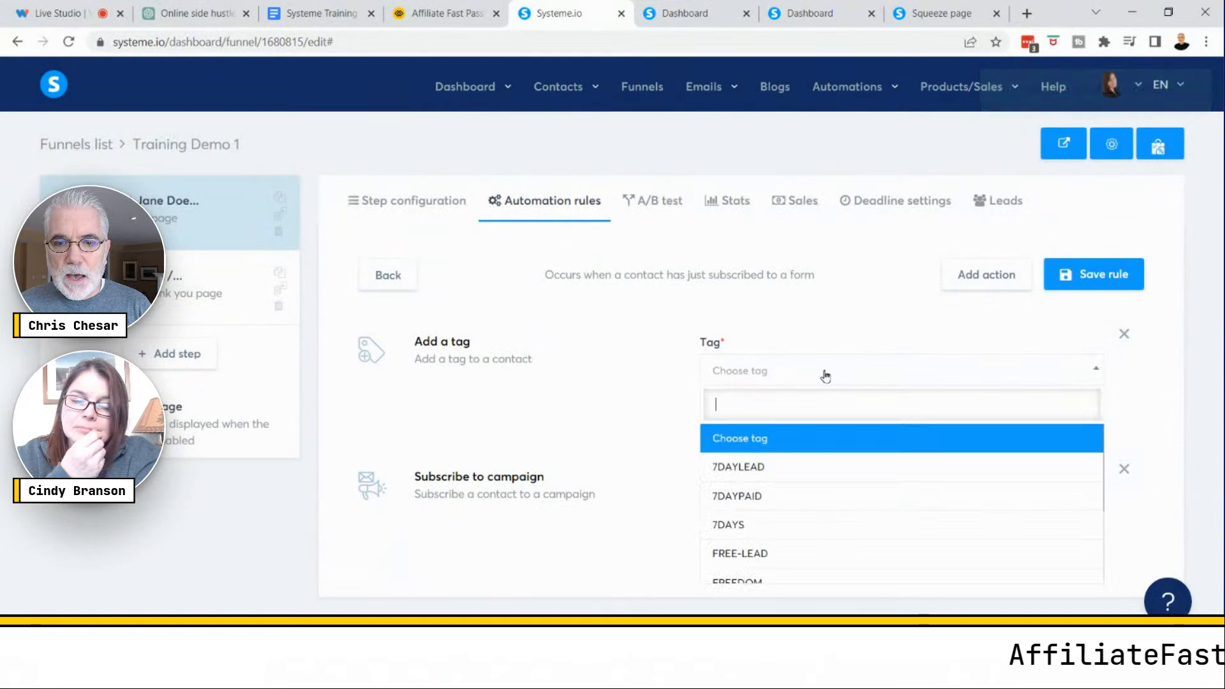
scroll(816, 479, "down", 2)
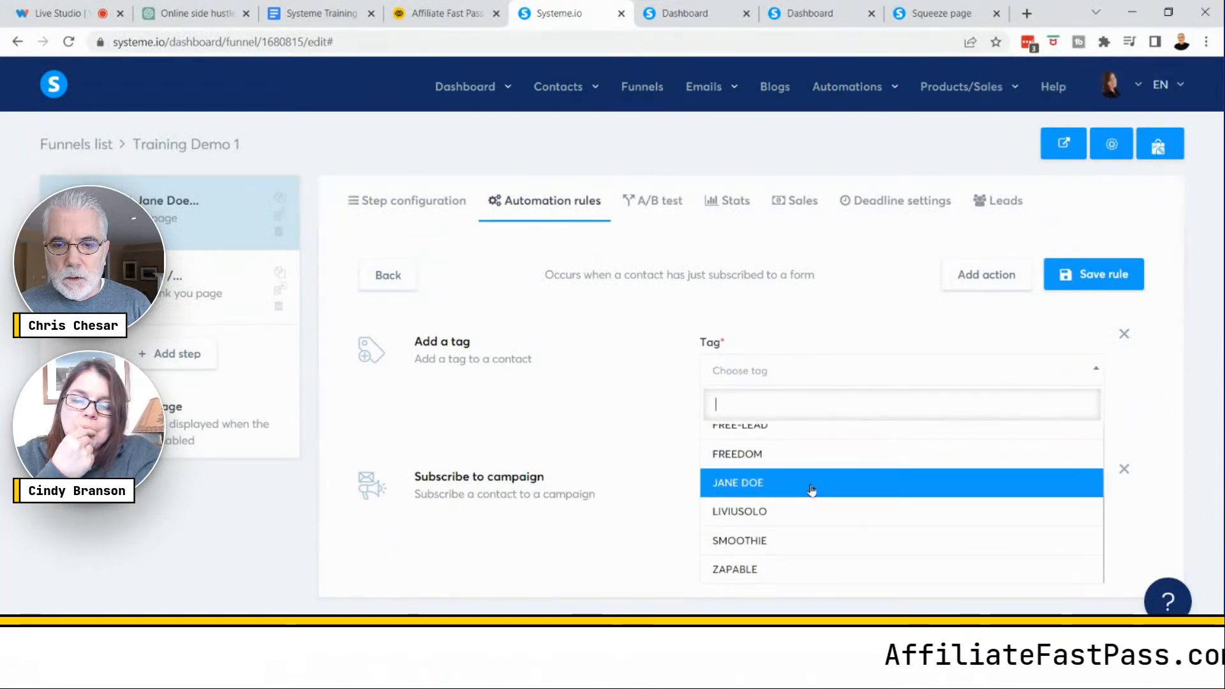
scroll(759, 498, "up", 2)
scroll(763, 554, "down", 2)
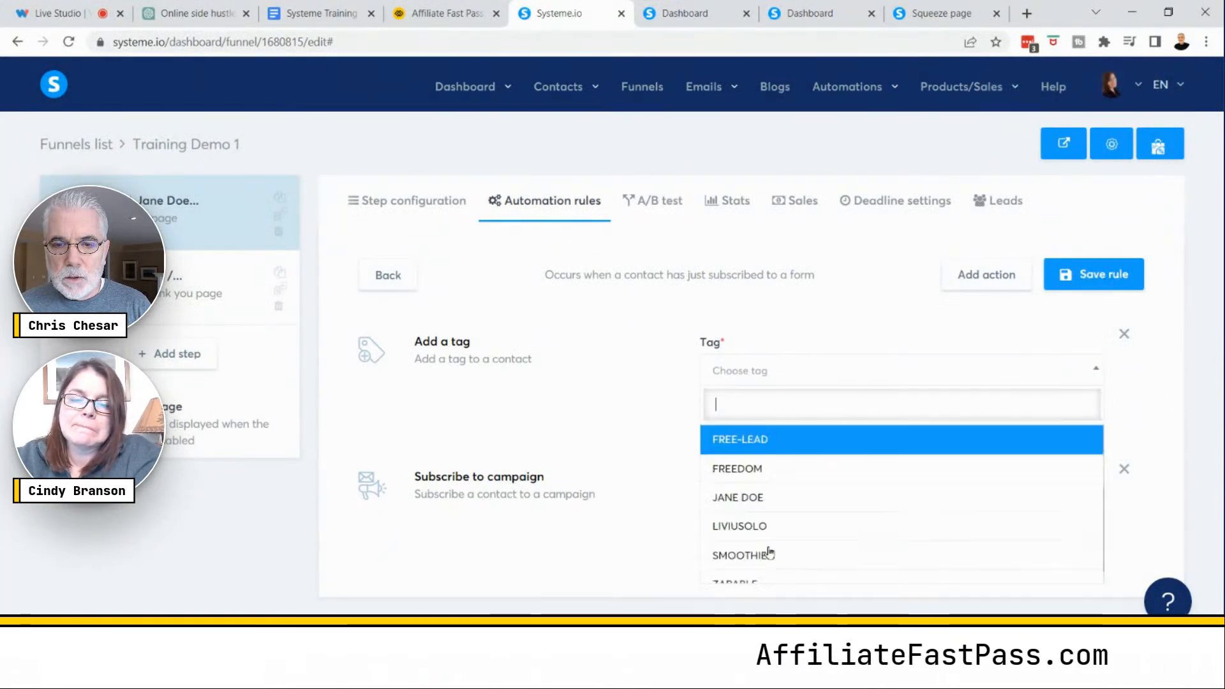
left_click(738, 481)
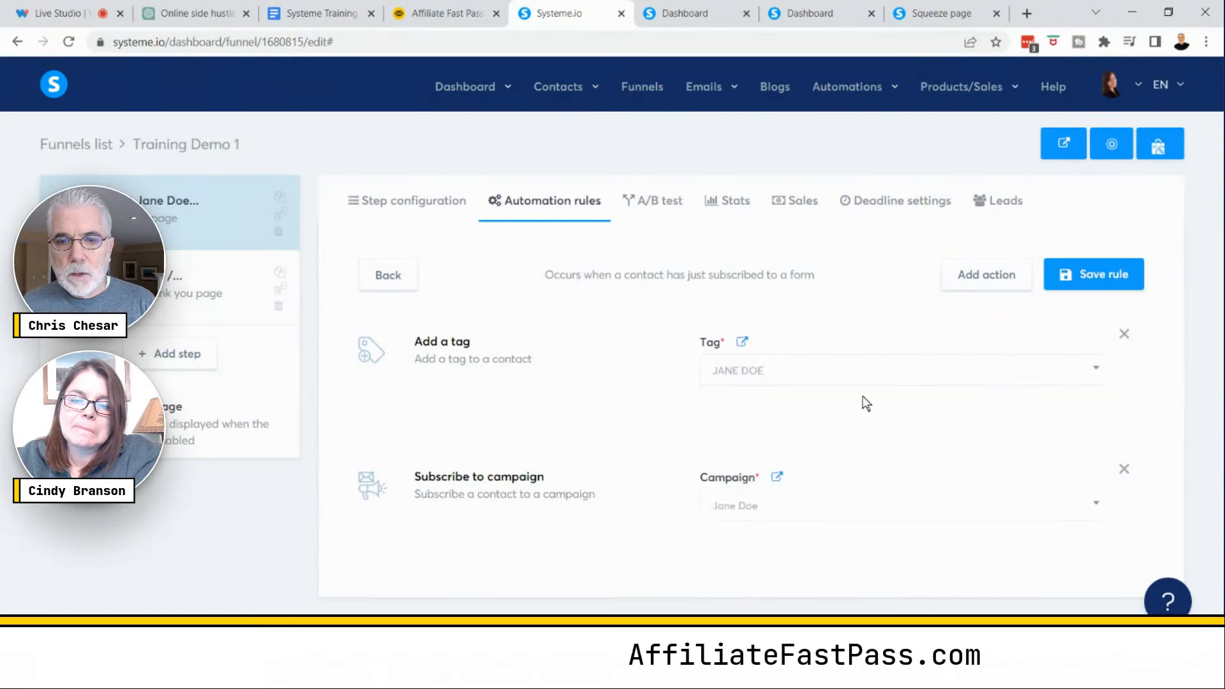
left_click(1107, 278)
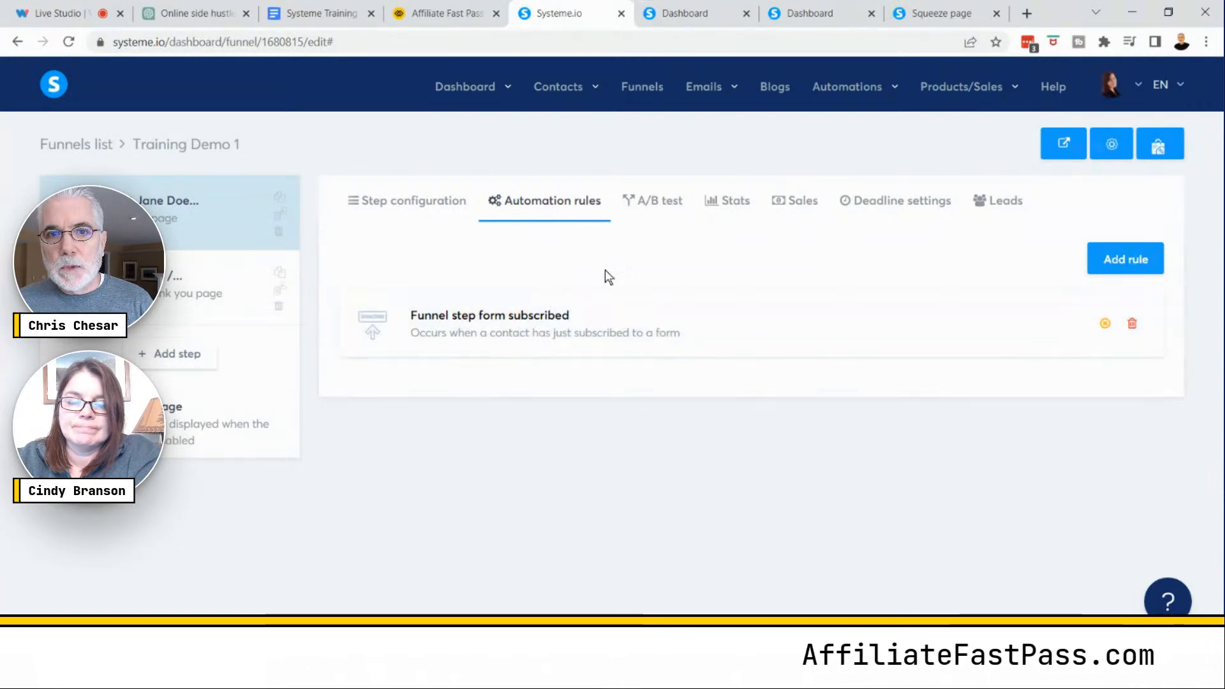
- Switch to the ChatGPT tab and read through the generated three-email side hustle sequence
left_click(684, 117)
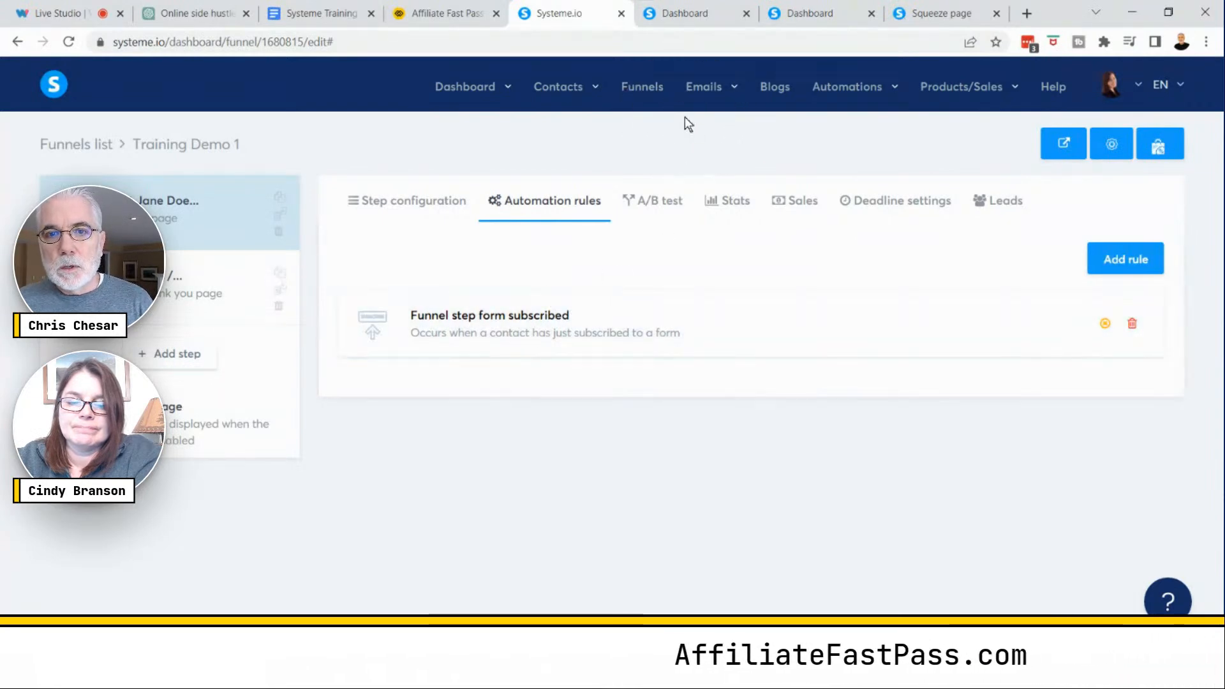
left_click(684, 117)
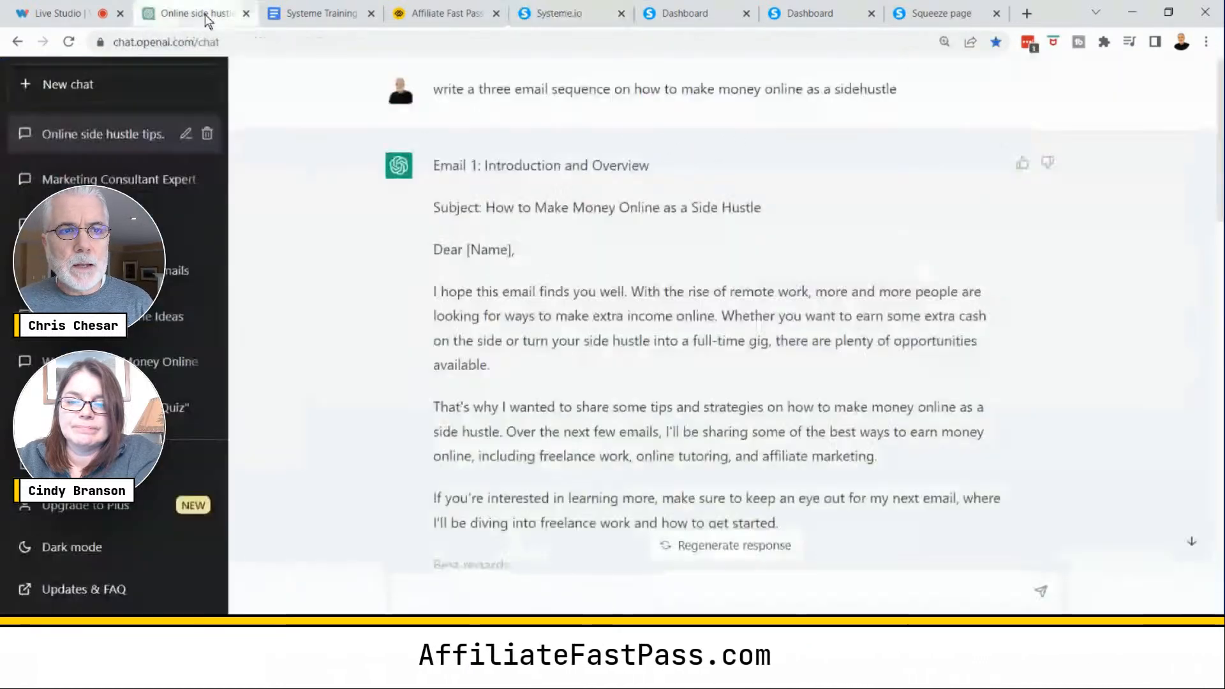
left_click(207, 14)
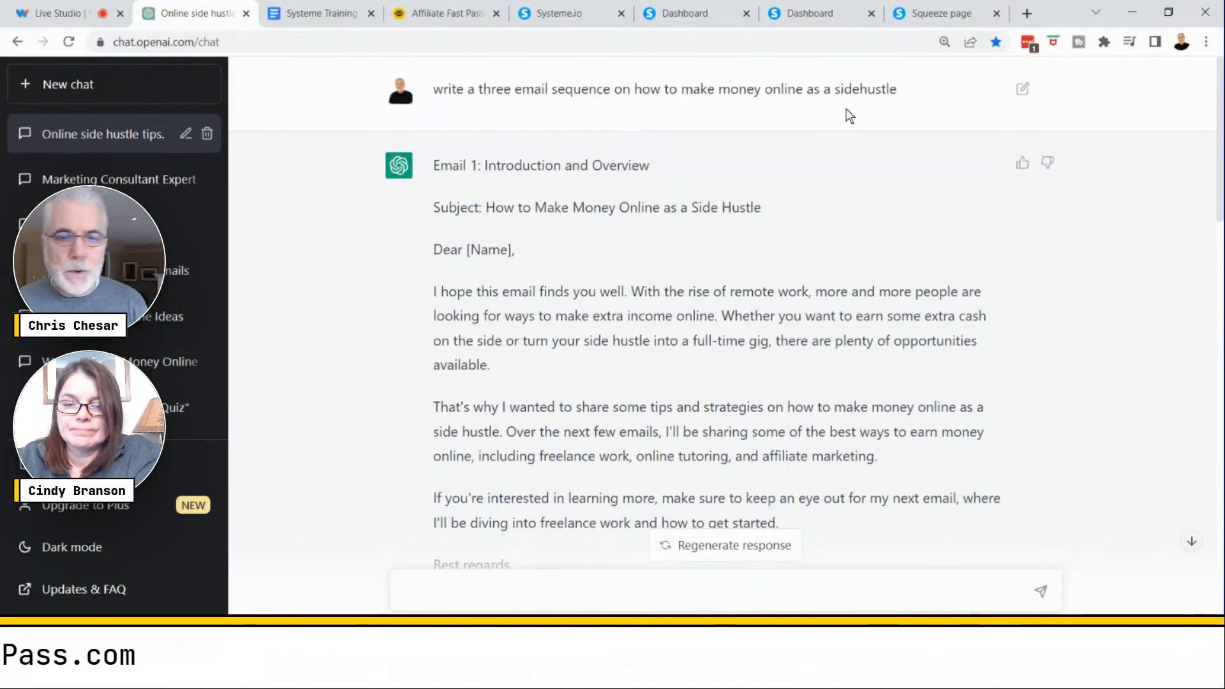
scroll(1010, 321, "down", 10)
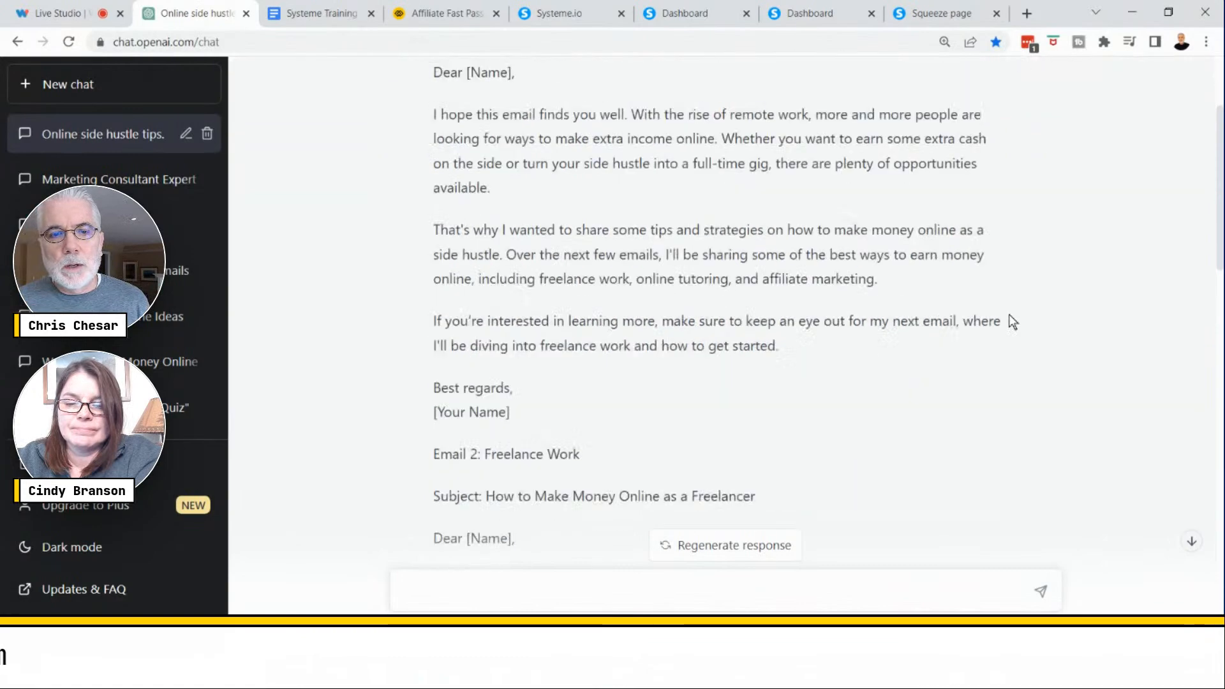
scroll(1010, 321, "down", 5)
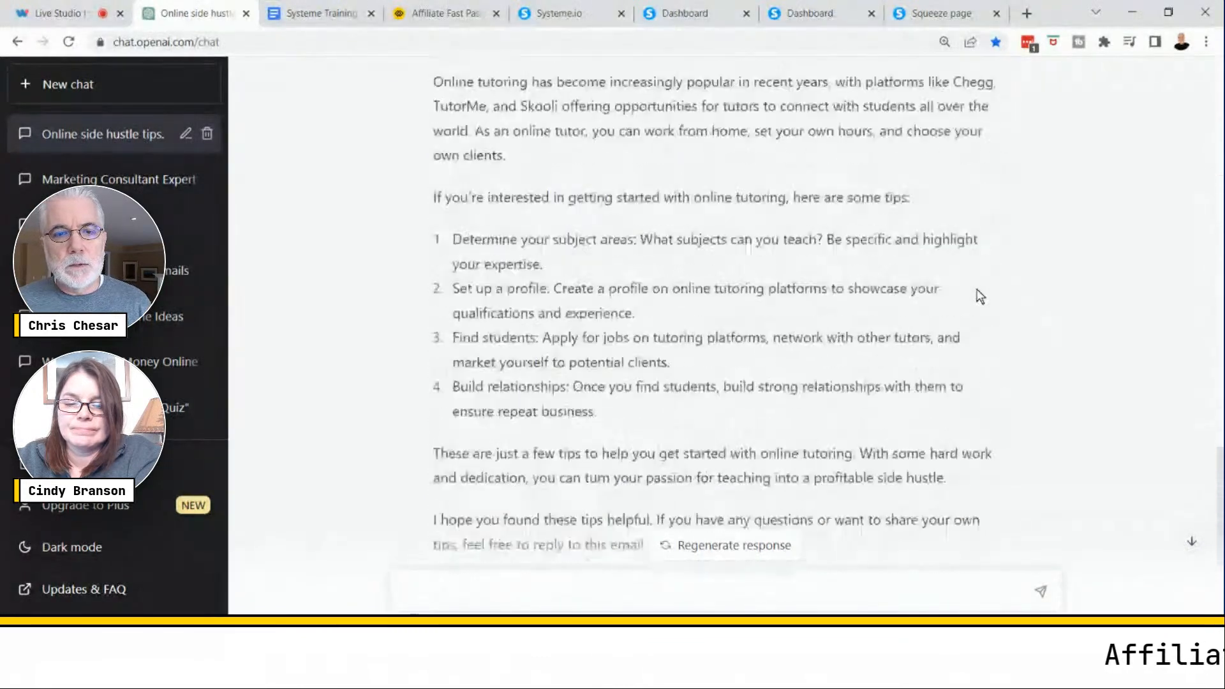
- Close the extra Dashboard and Squeeze page tabs, returning to the Training Demo 1 funnel tab
scroll(963, 287, "up", 20)
scroll(870, 246, "up", 2)
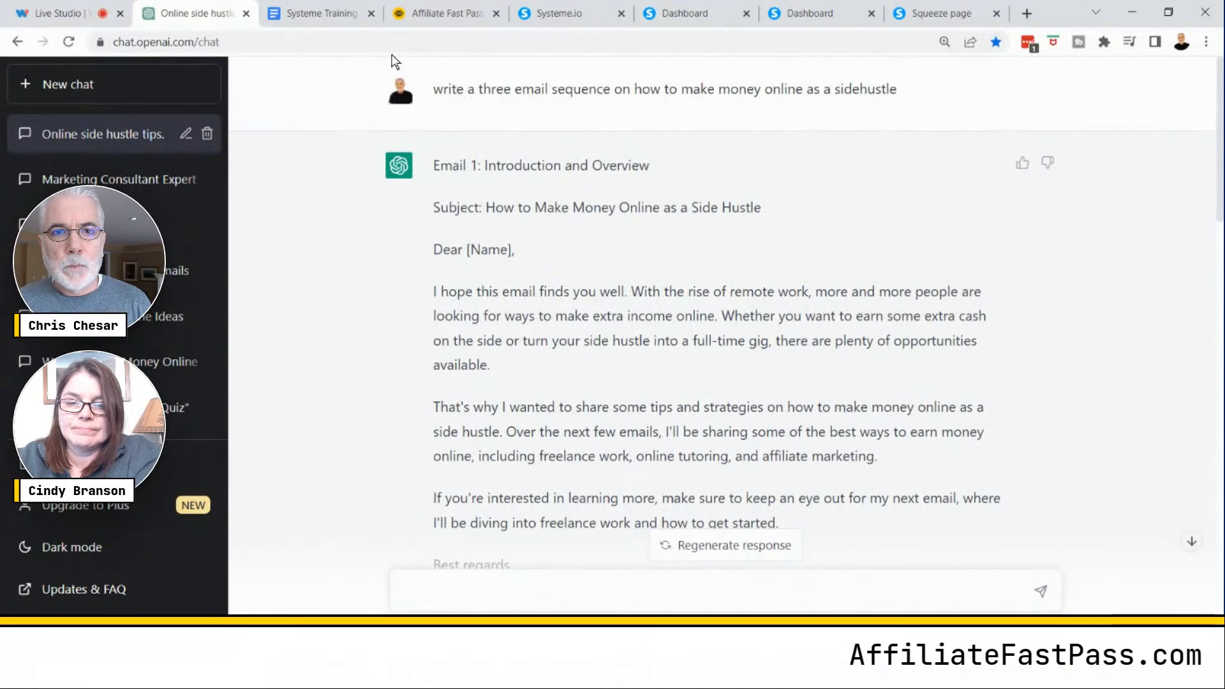
left_click(543, 15)
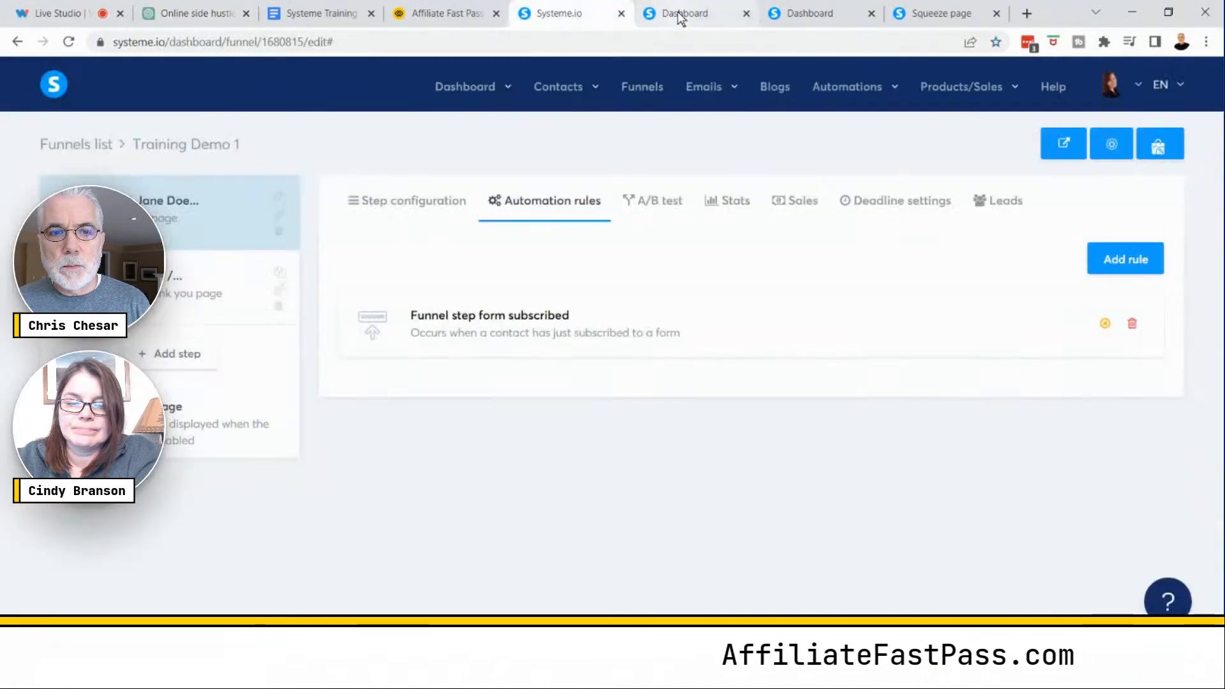
left_click(813, 23)
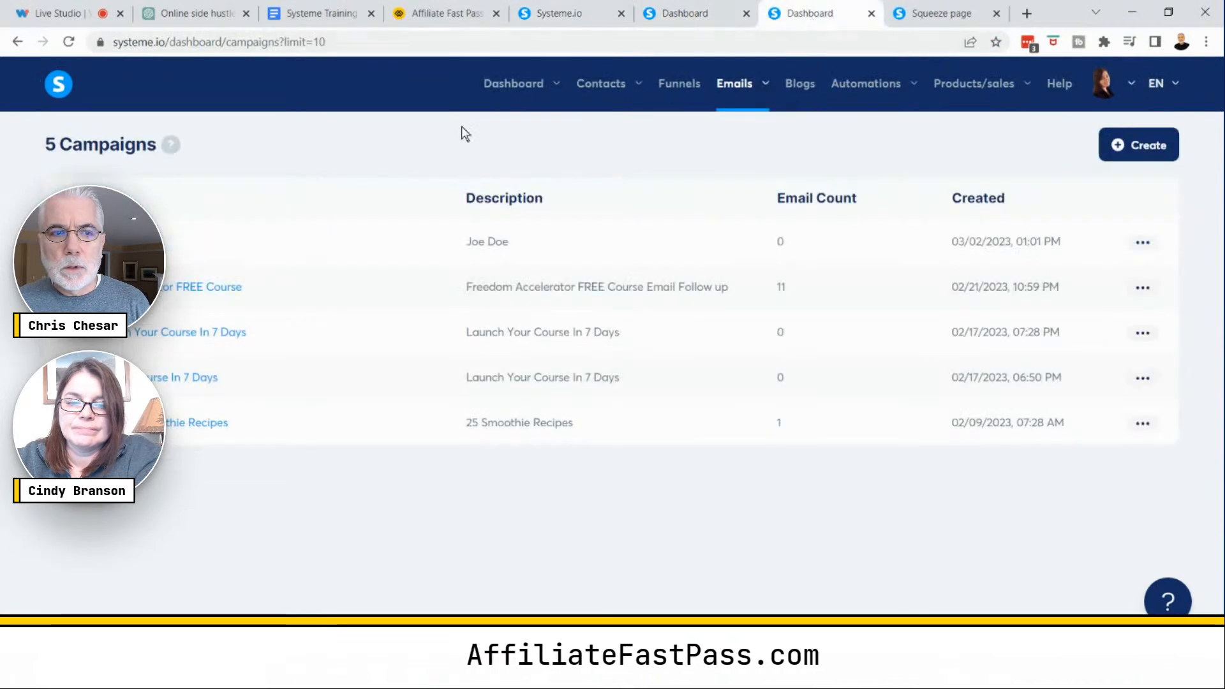
left_click(871, 13)
left_click(714, 14)
left_click(746, 14)
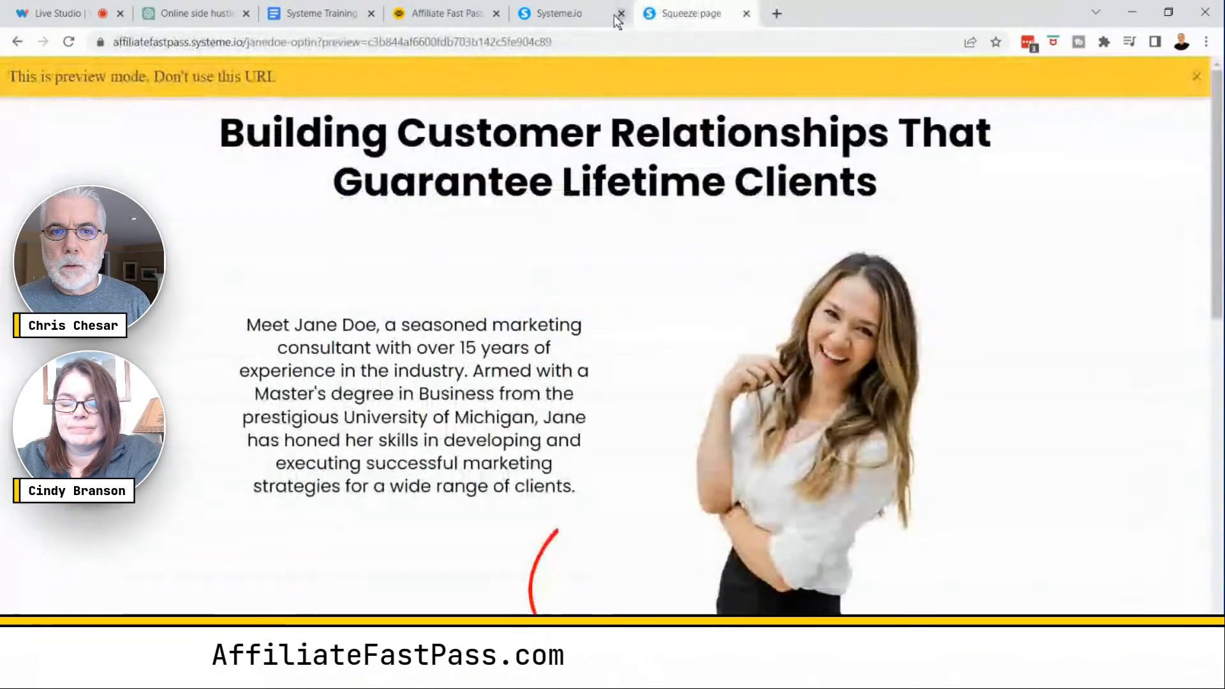
left_click(609, 16)
left_click(746, 14)
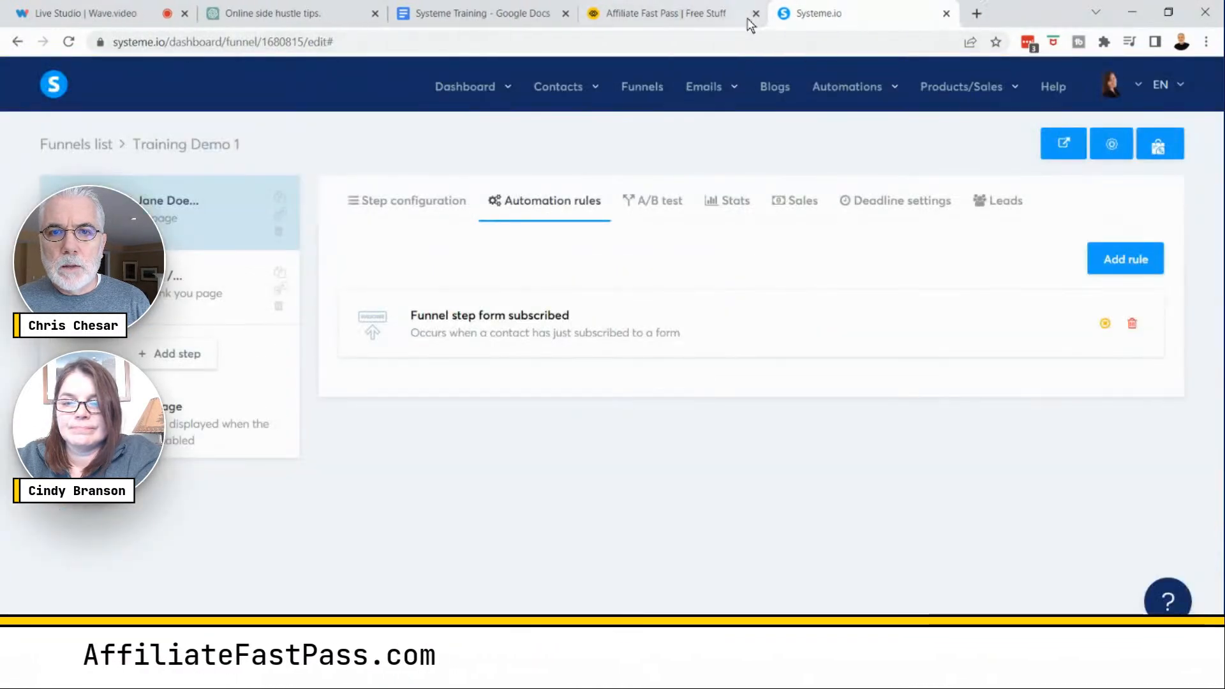
- Open the Jane Doe email campaign and start adding a new email to it
mouse_move(705, 109)
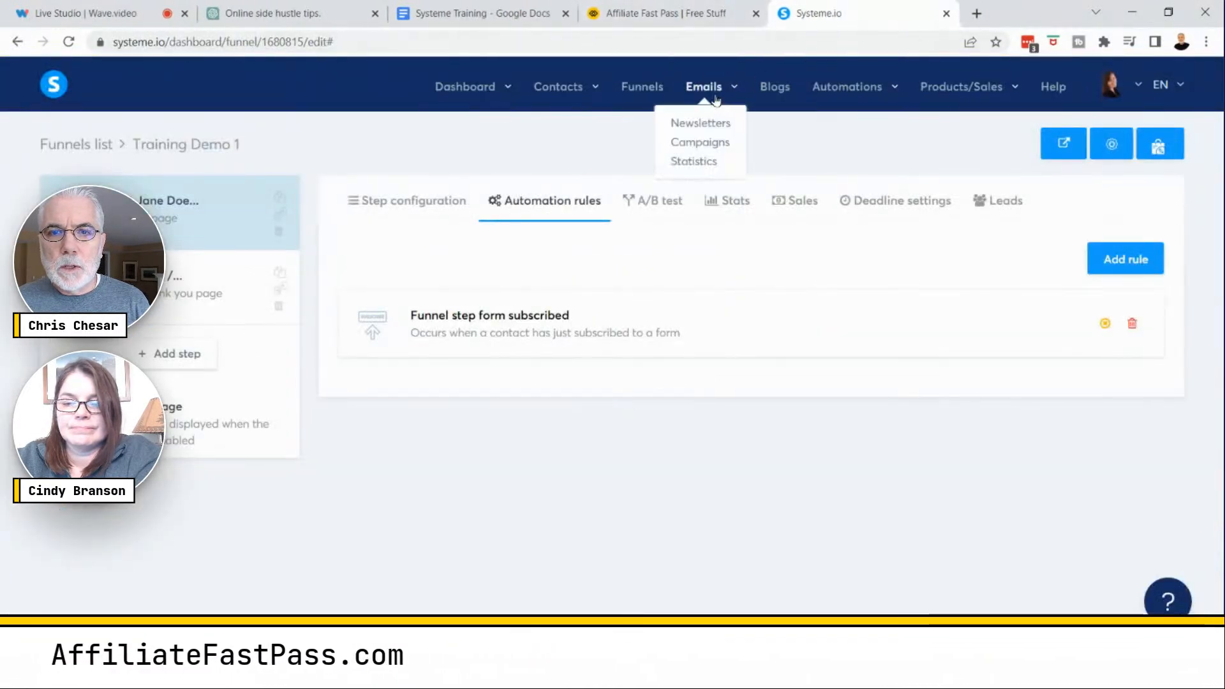
left_click(684, 146)
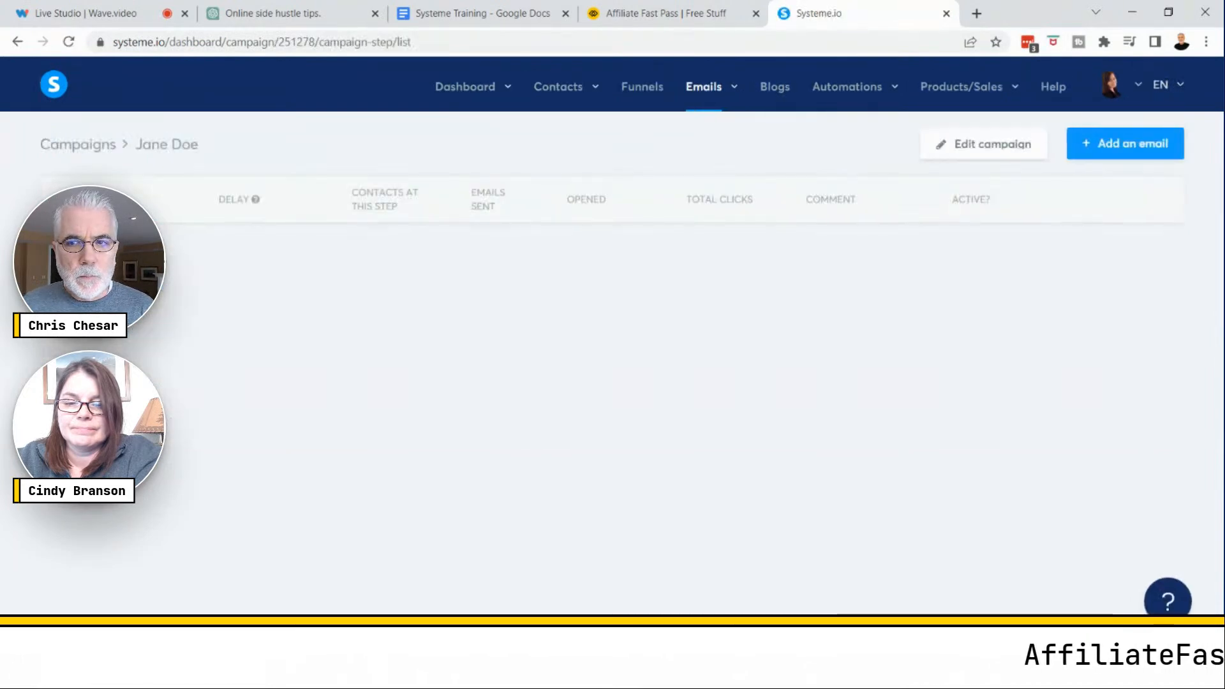
left_click(1124, 146)
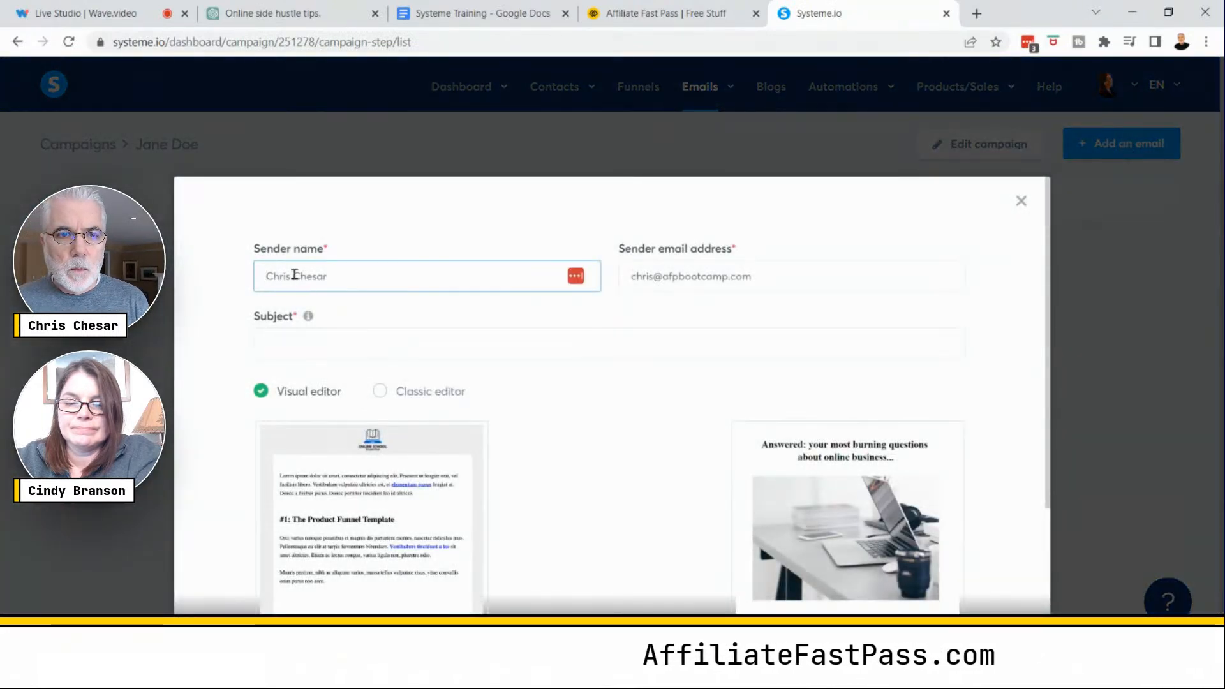
left_click(318, 271)
left_click(319, 269)
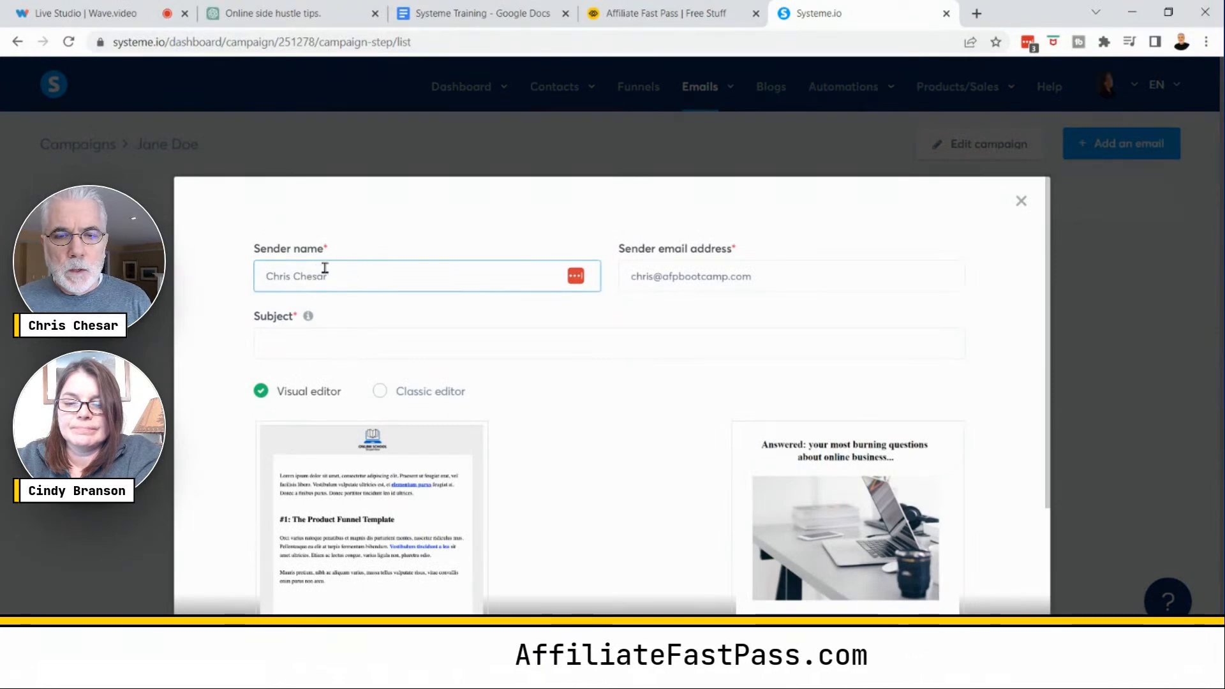
left_click(734, 264)
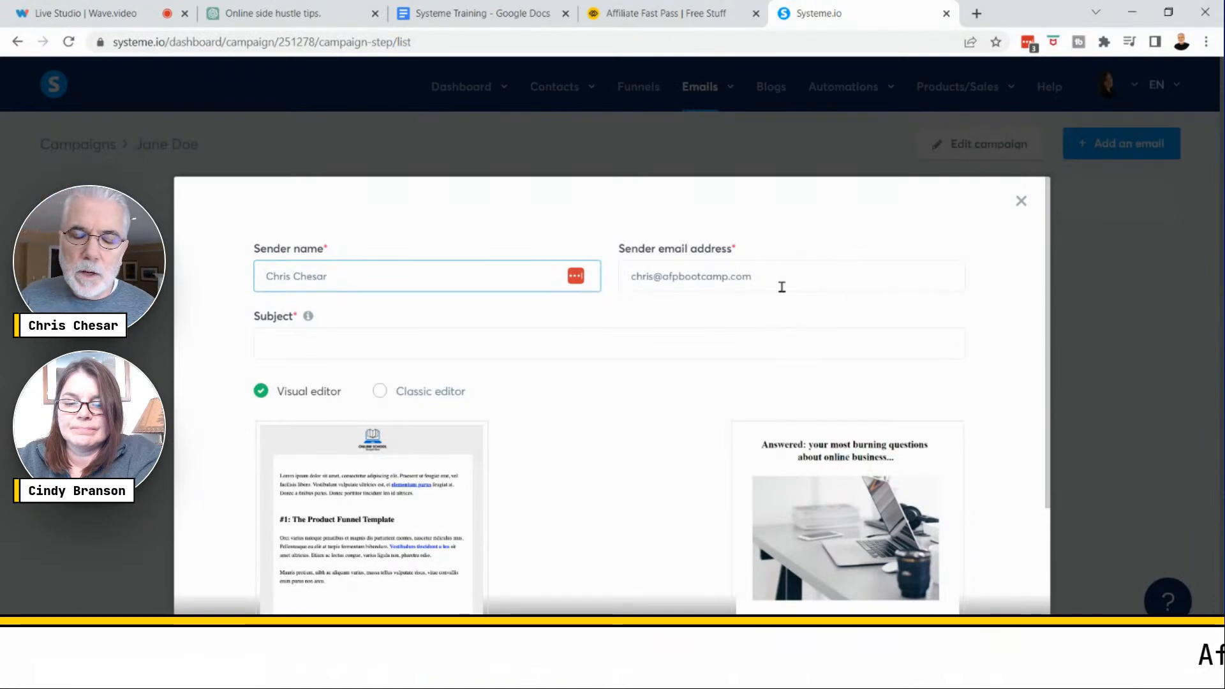
- Choose the Classic editor instead of the Visual editor for the new email
left_click(295, 343)
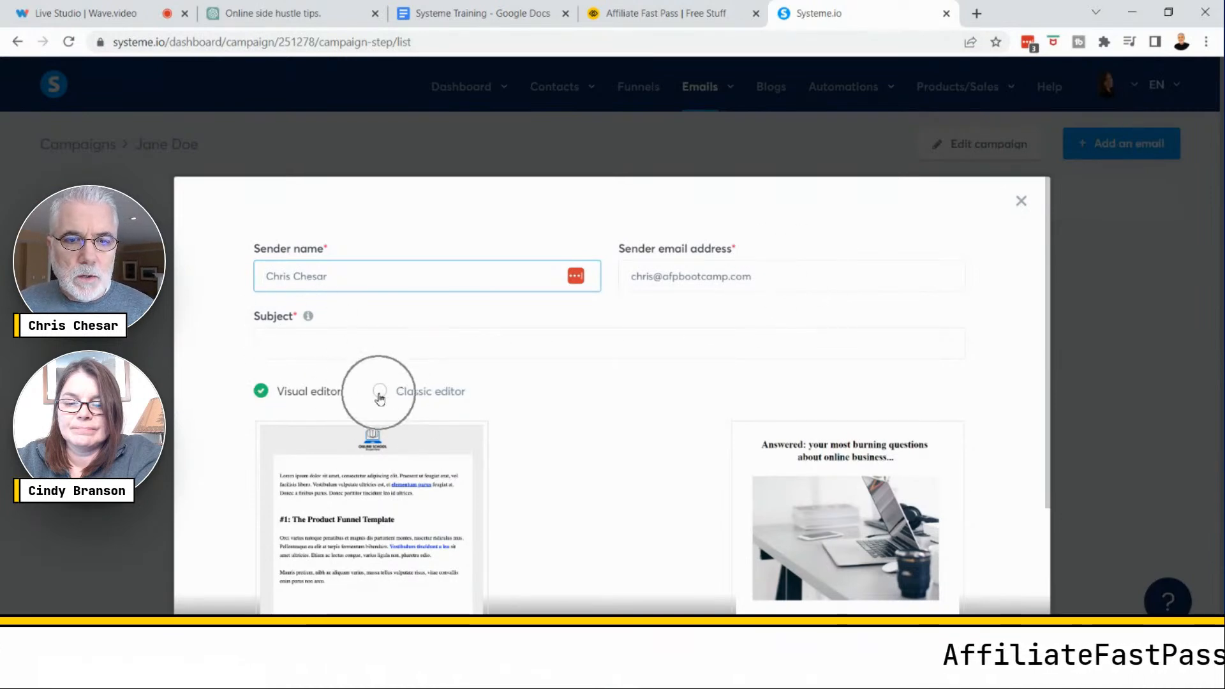
key("ctrl")
scroll(408, 383, "down", 3)
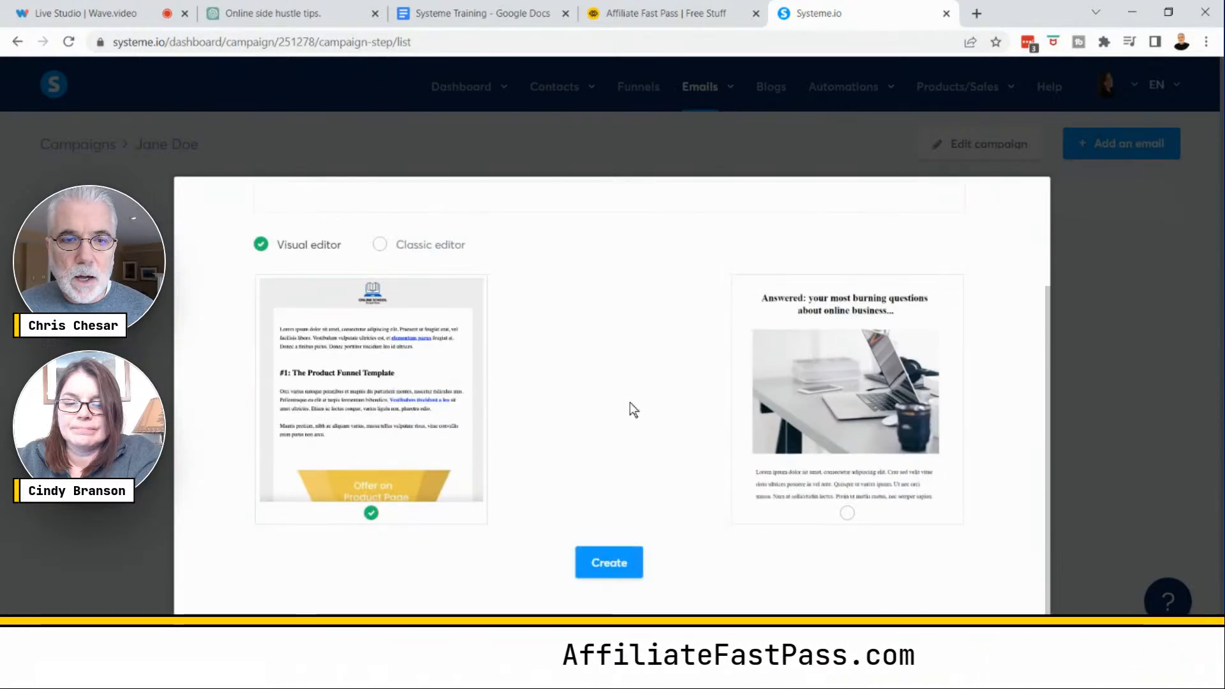
scroll(630, 402, "up", 3)
key("ctrl")
left_click(386, 391)
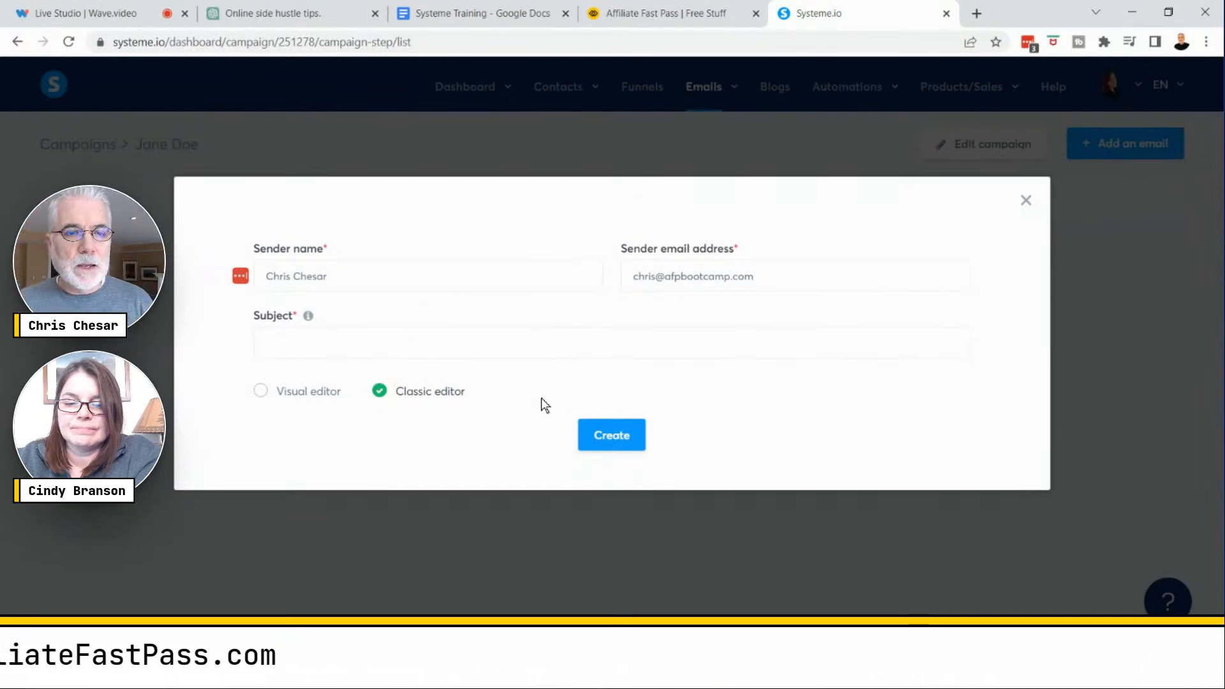
- Copy the Email 1 subject line from the Systeme Training document
left_click(459, 13)
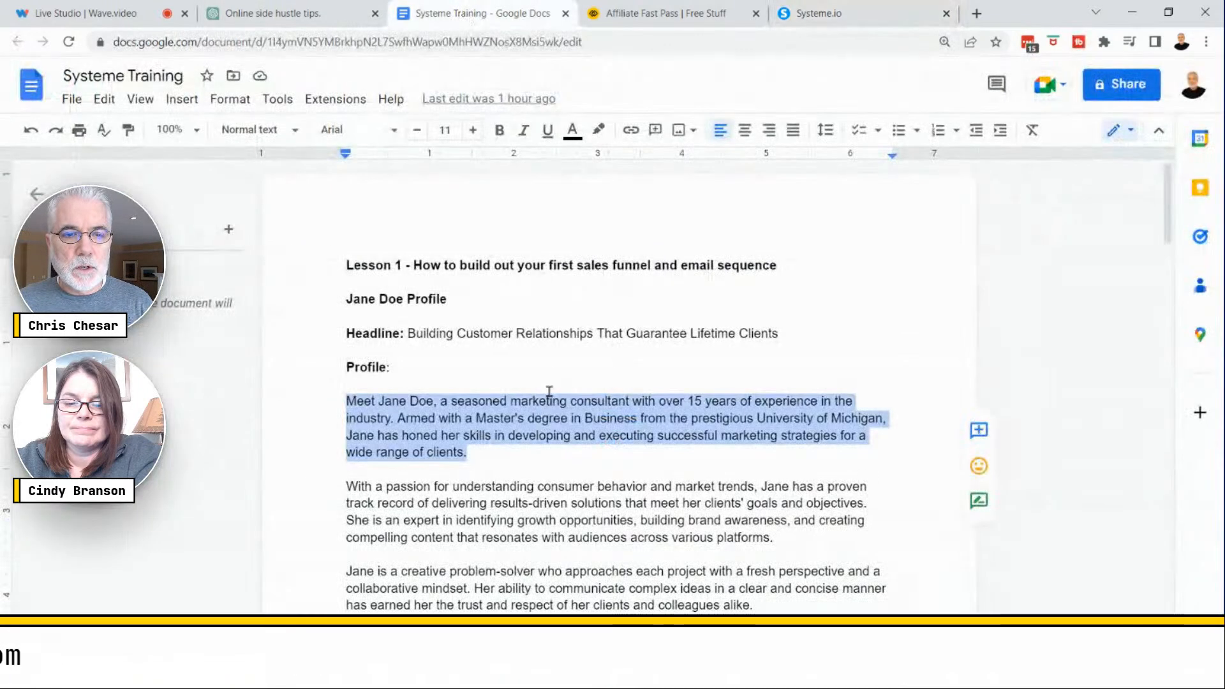
scroll(564, 416, "down", 7)
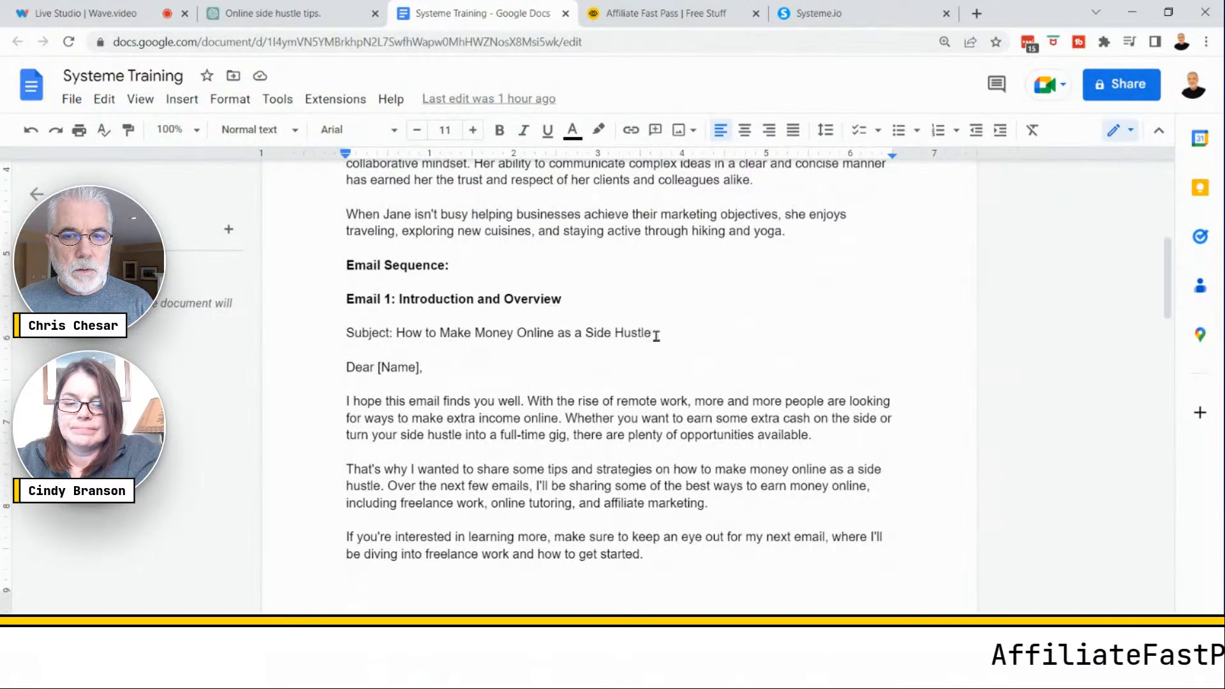
left_click_drag(564, 328, 422, 331)
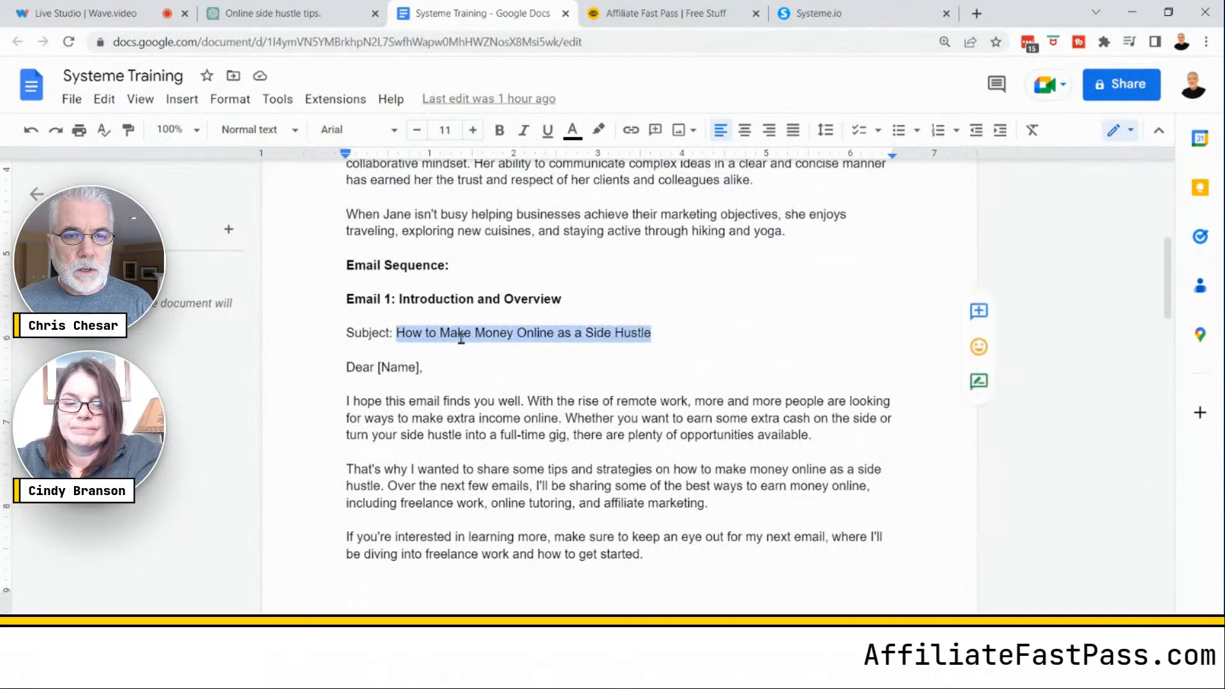
right_click(461, 337)
left_click(511, 242)
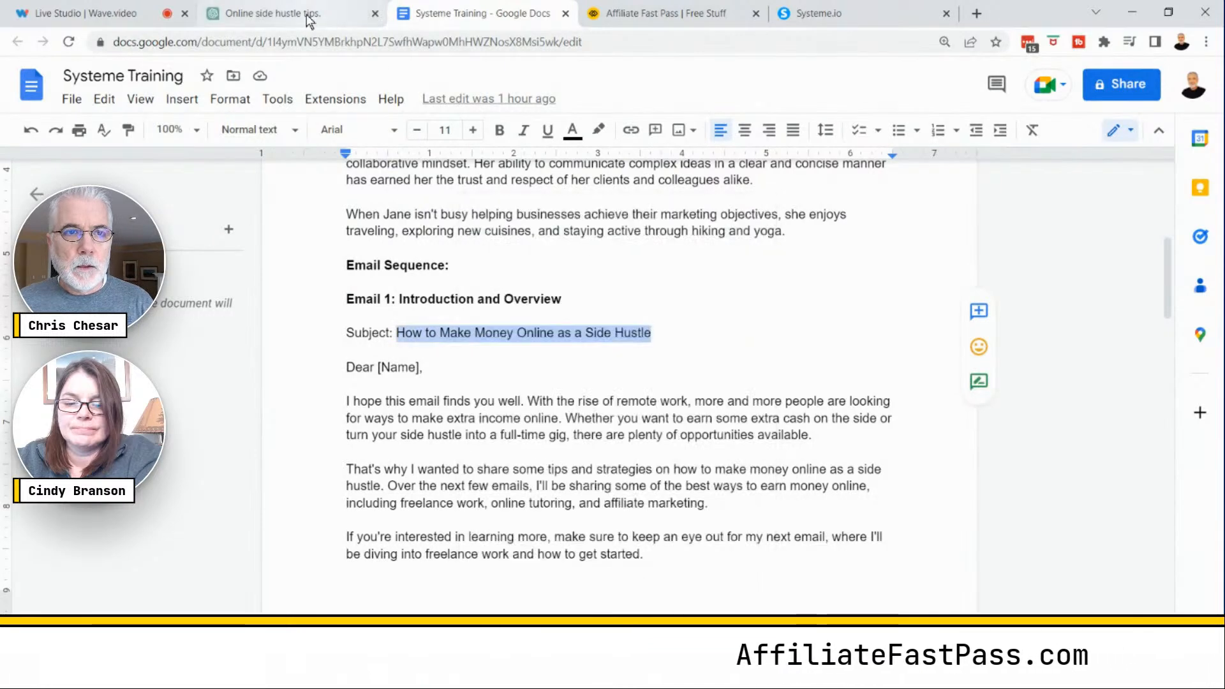
- Paste 'How to Make Money Online as a Side Hustle' as the email subject and create the email
left_click(826, 13)
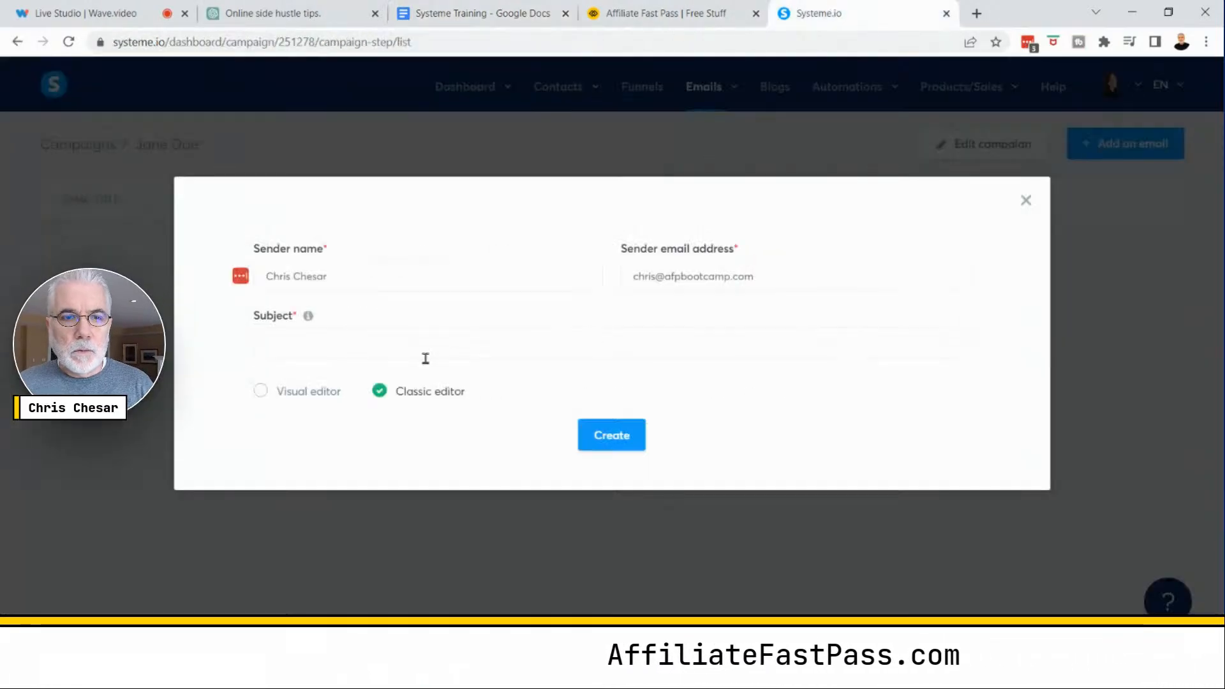
left_click(285, 343)
right_click(287, 342)
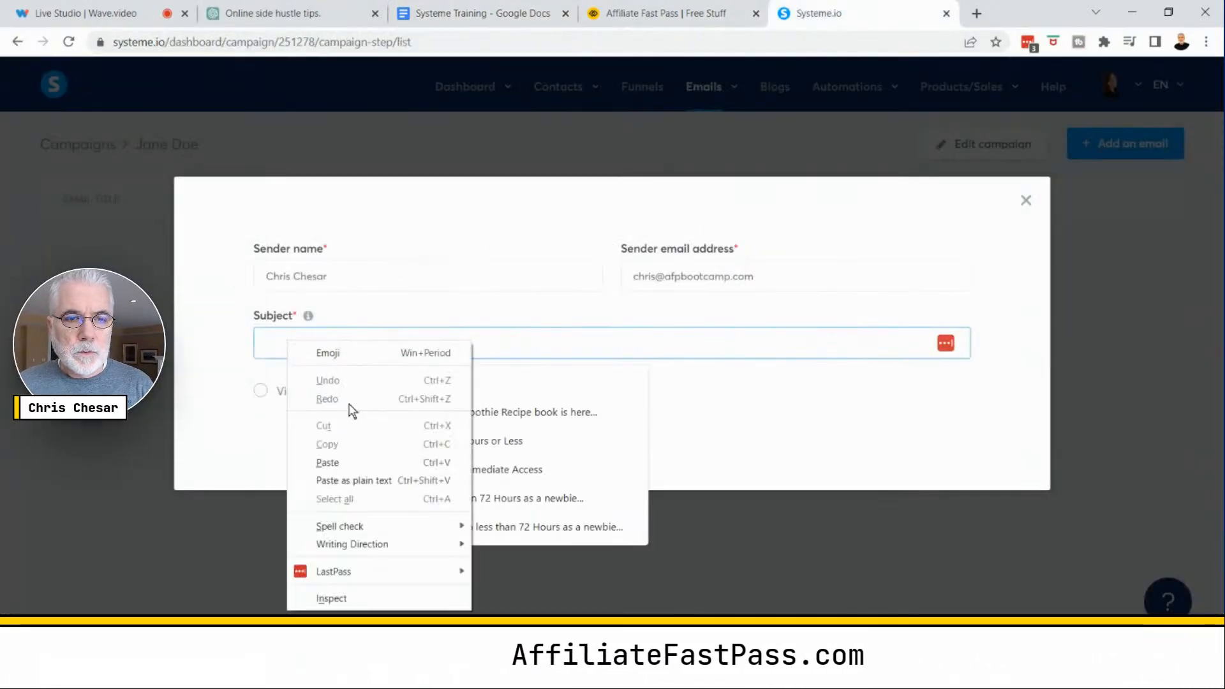
left_click(327, 463)
left_click(734, 410)
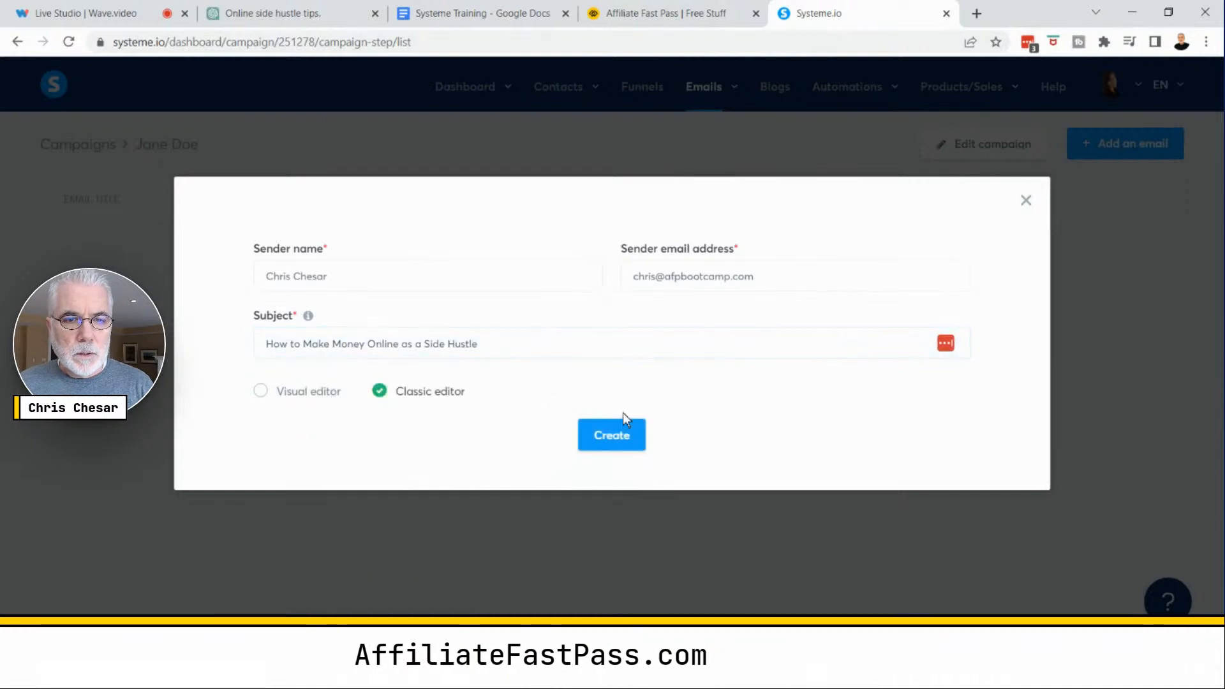
left_click(609, 434)
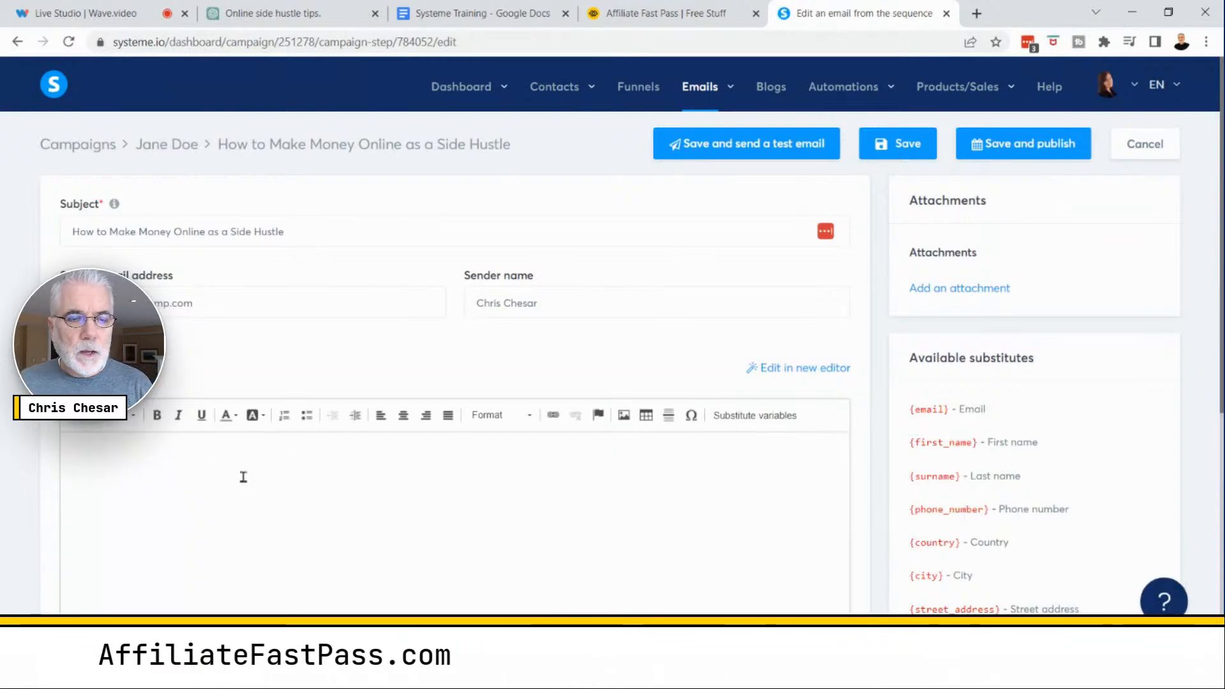
- Copy the Email 1 body text, from the greeting through the sign-off, from the document
left_click_drag(809, 28, 634, 24)
left_click(512, 25)
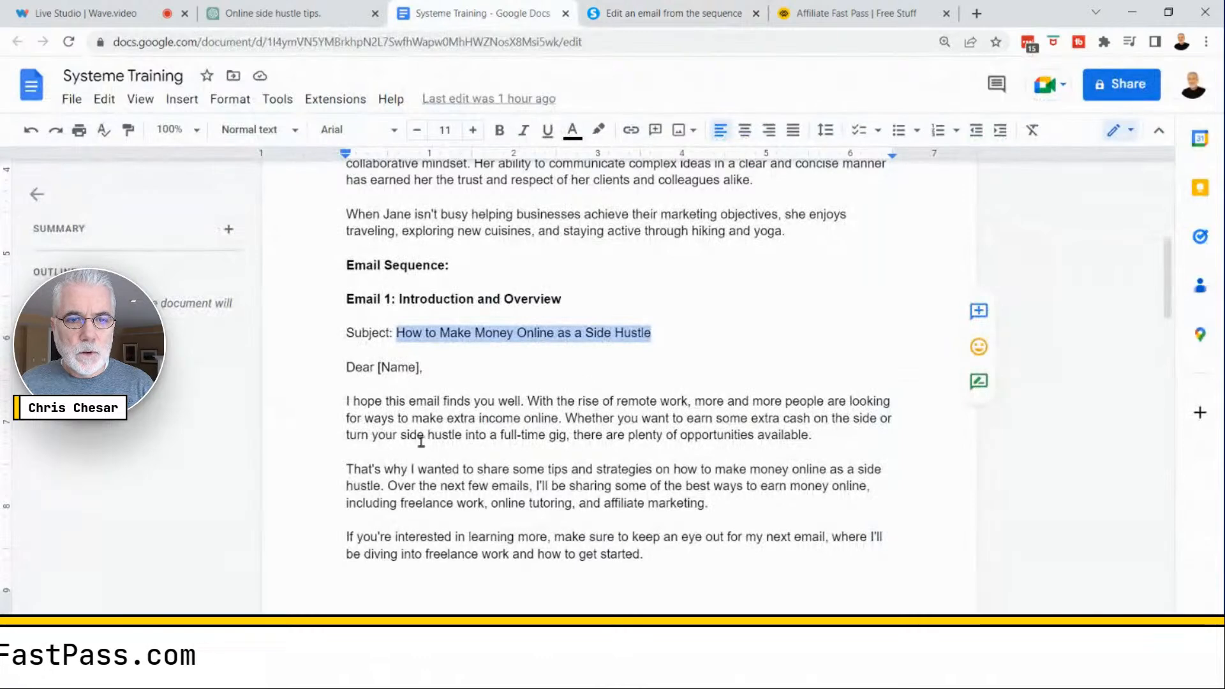
left_click_drag(345, 367, 622, 525)
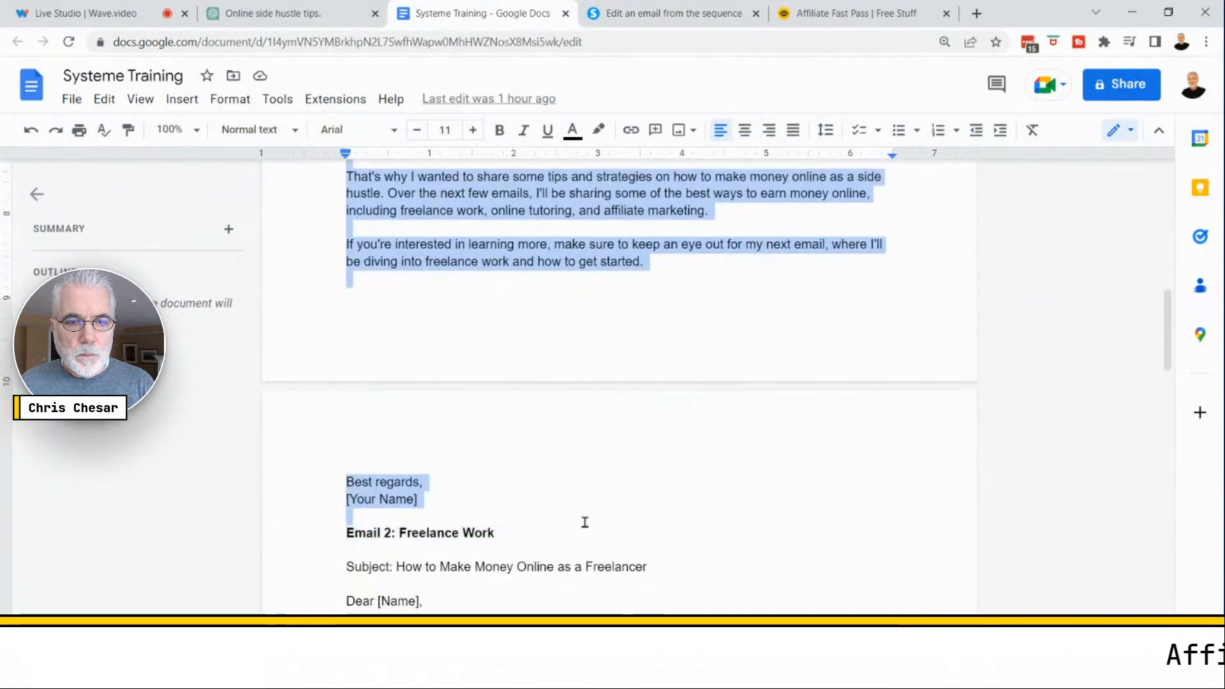
right_click(478, 260)
left_click(545, 240)
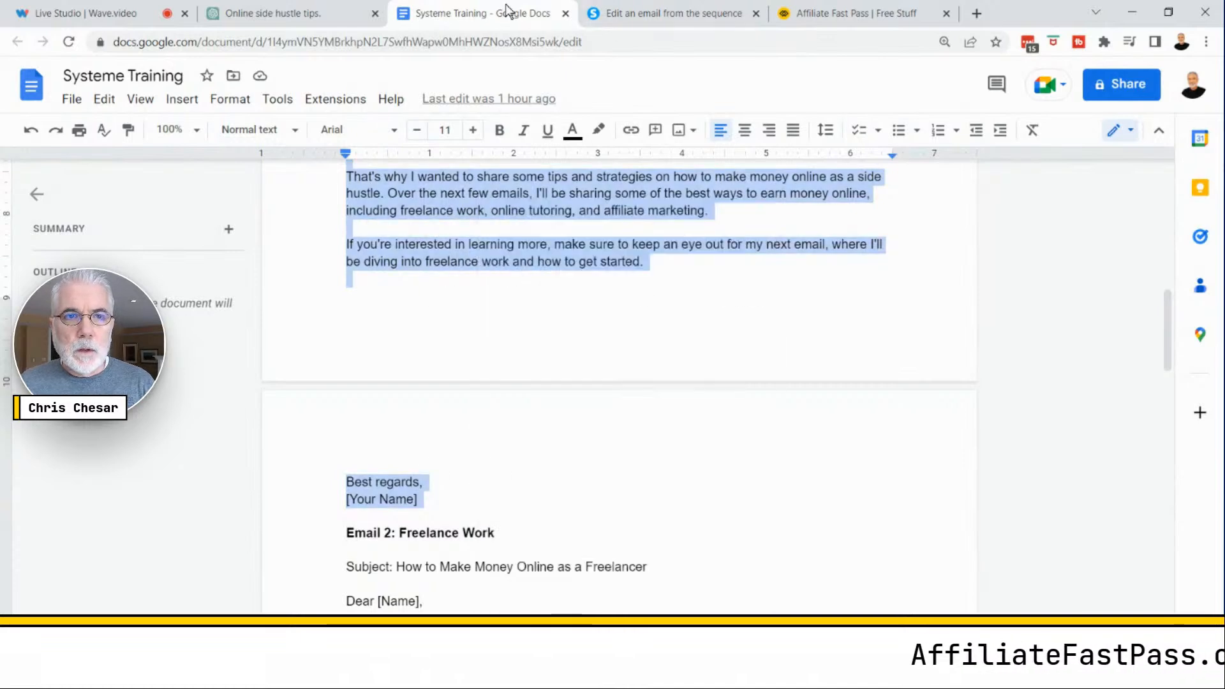
- Paste the copied Email 1 body into the classic email editor
left_click(670, 13)
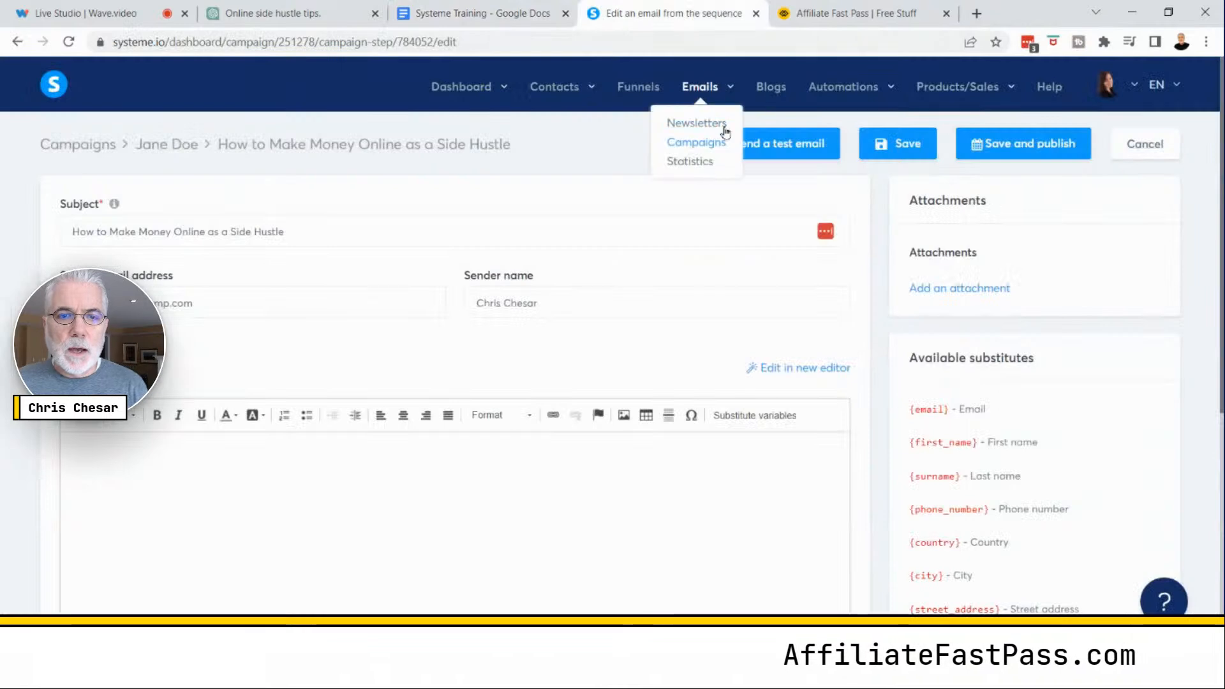
right_click(105, 451)
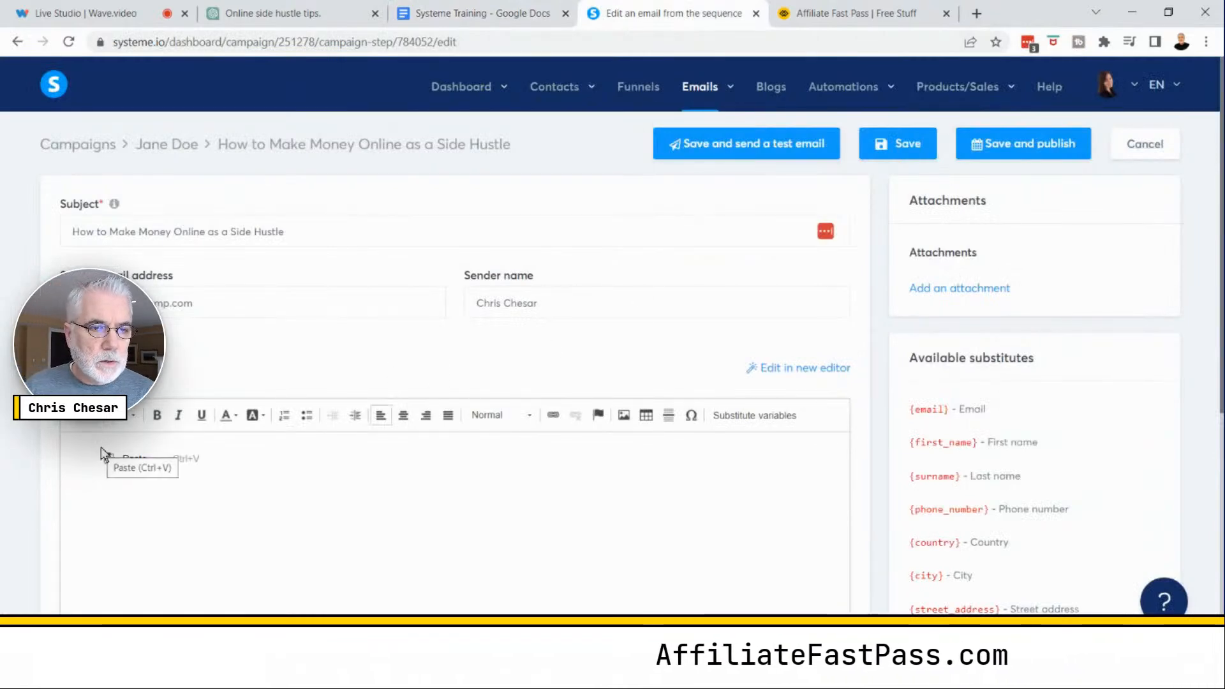
left_click(80, 448)
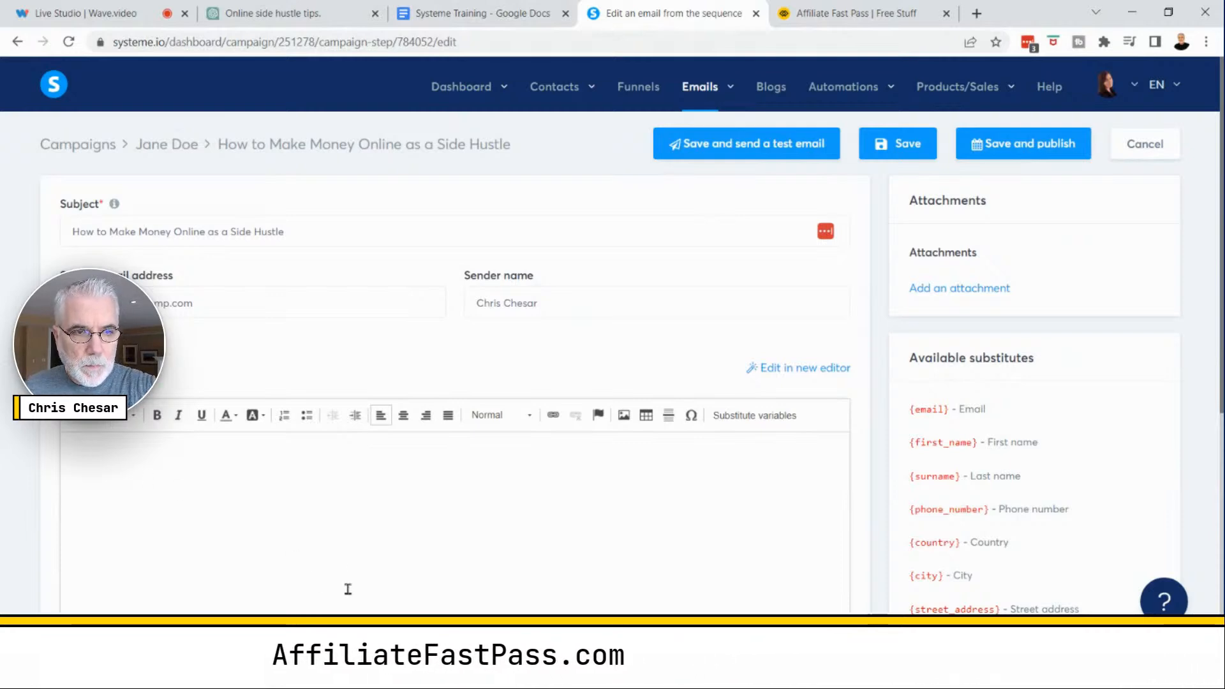
key("ctrl+v")
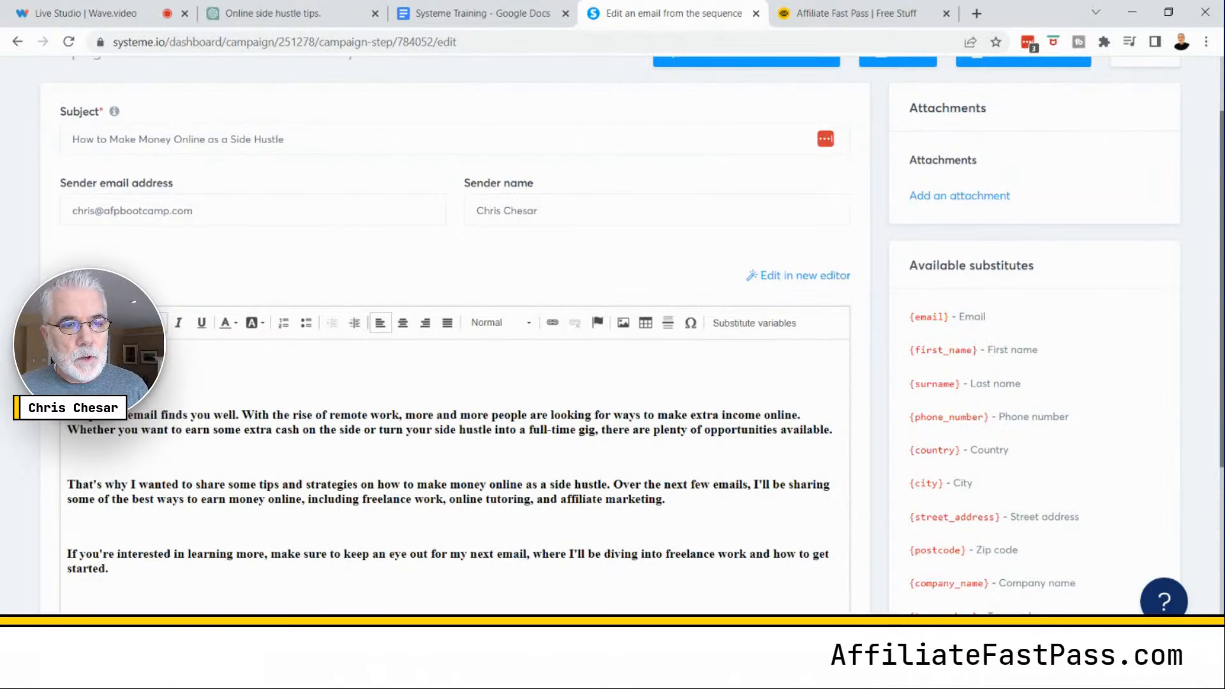
- Insert the First name substitute variable into the email body
left_click(737, 322)
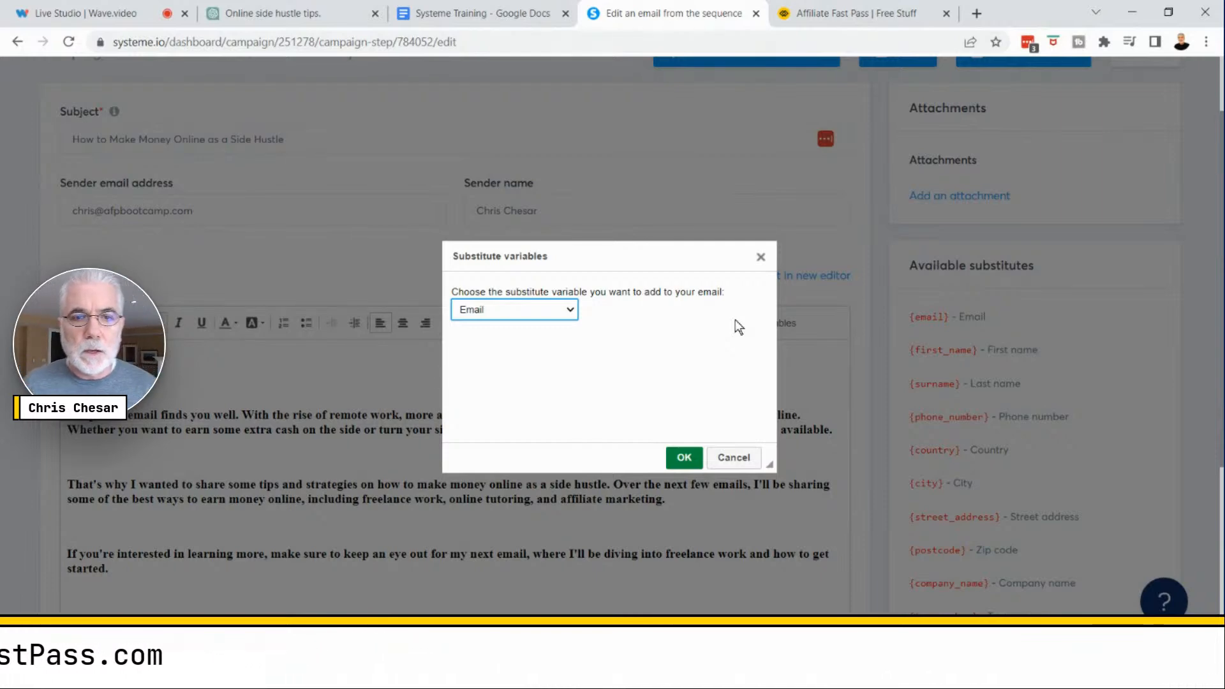
left_click(570, 311)
left_click(508, 339)
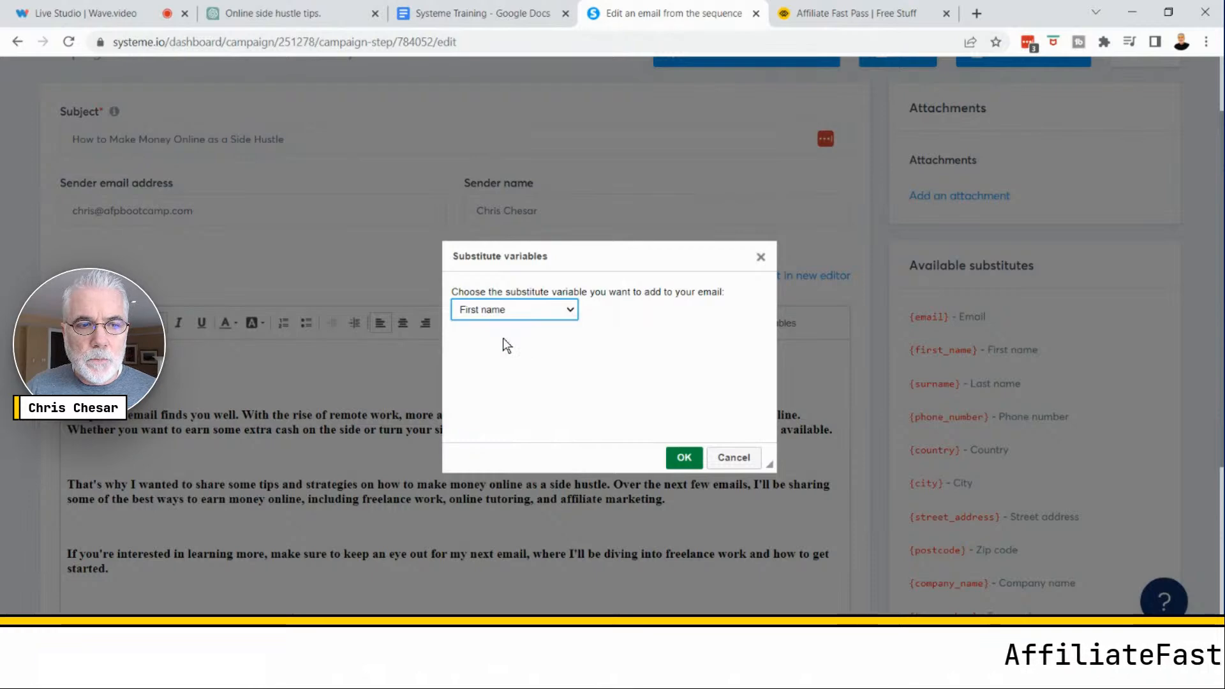
left_click(684, 457)
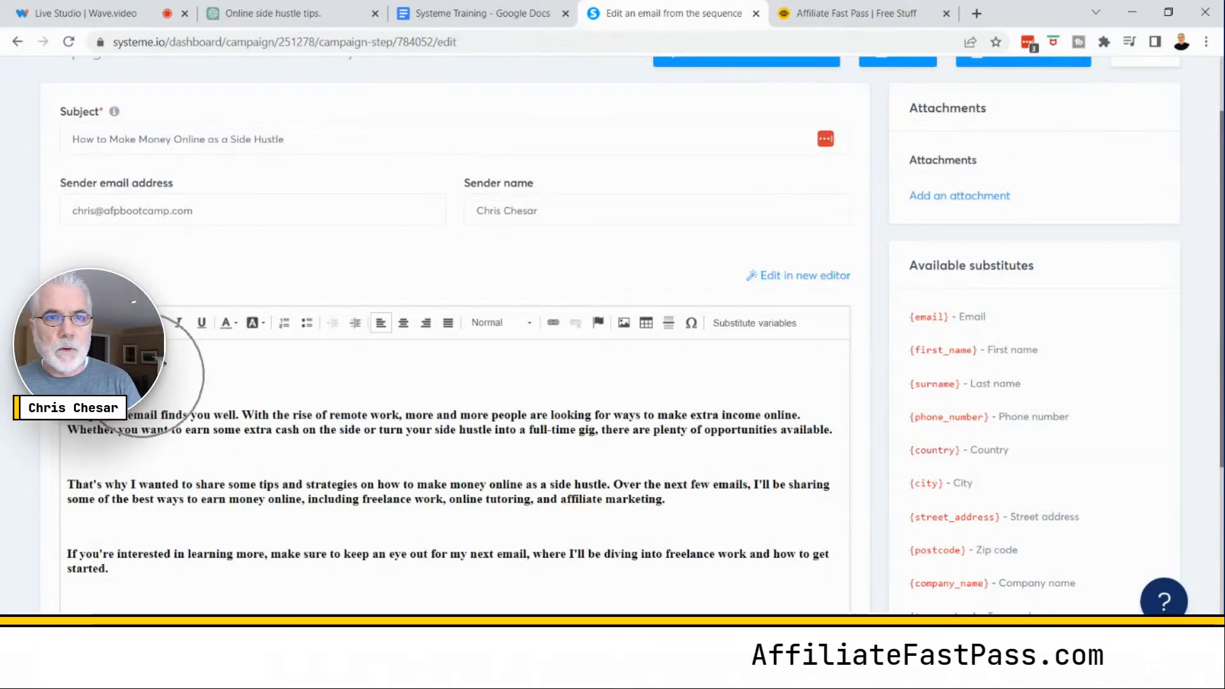
left_click(79, 15)
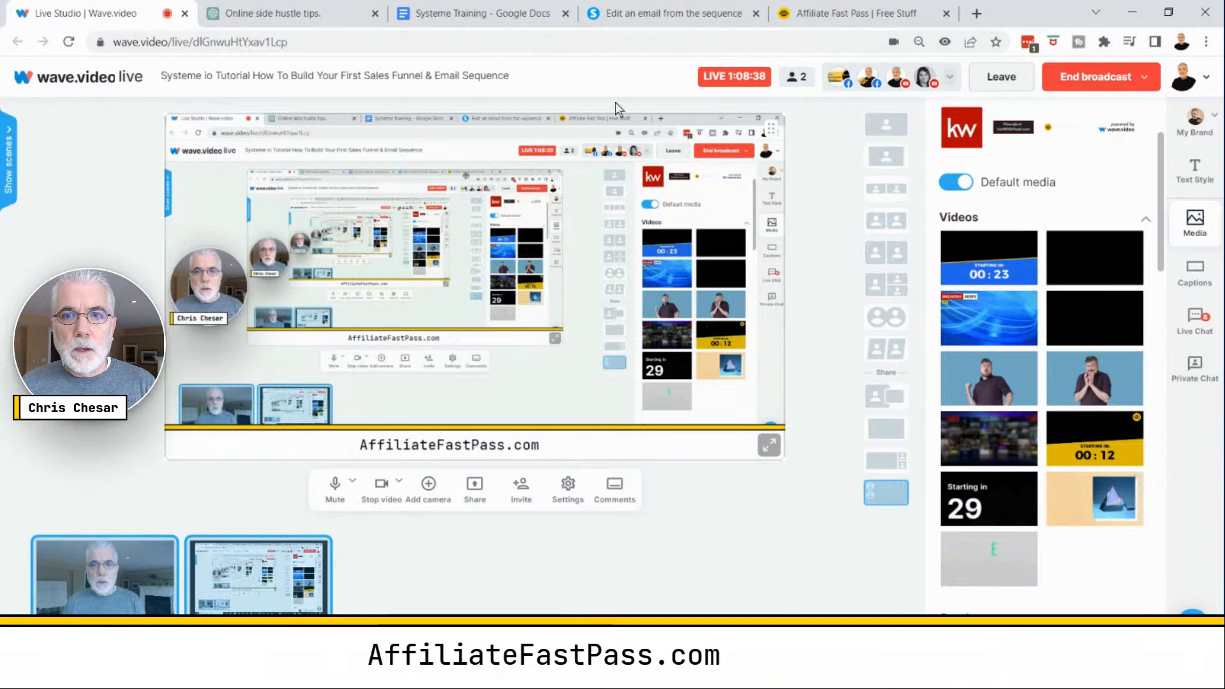
left_click(631, 13)
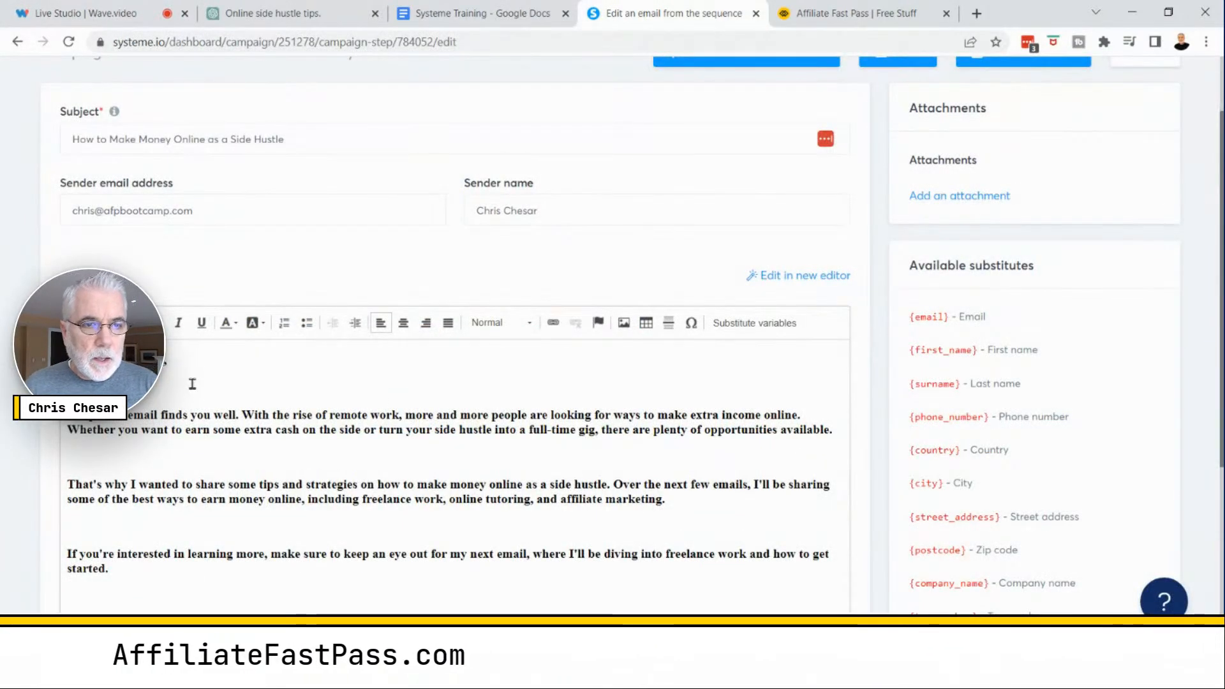
- Select all the email body text and clear its formatting
left_click(142, 429)
key("ctrl+a")
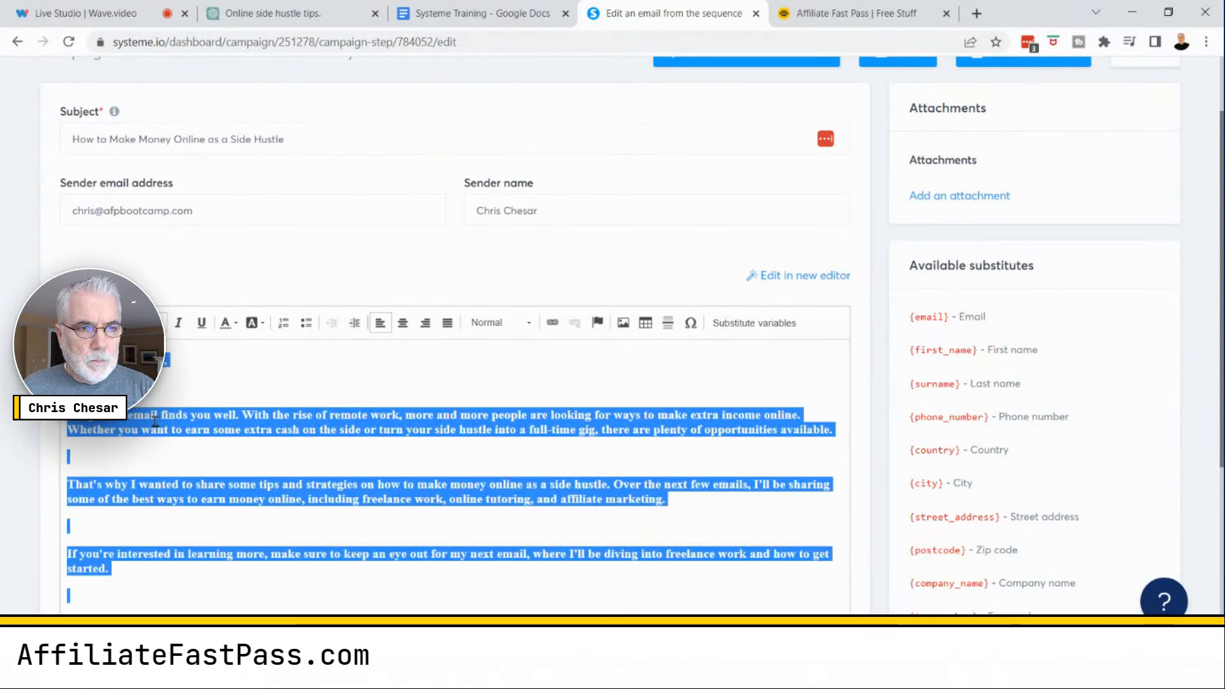
left_click(163, 327)
left_click(166, 333)
left_click(165, 333)
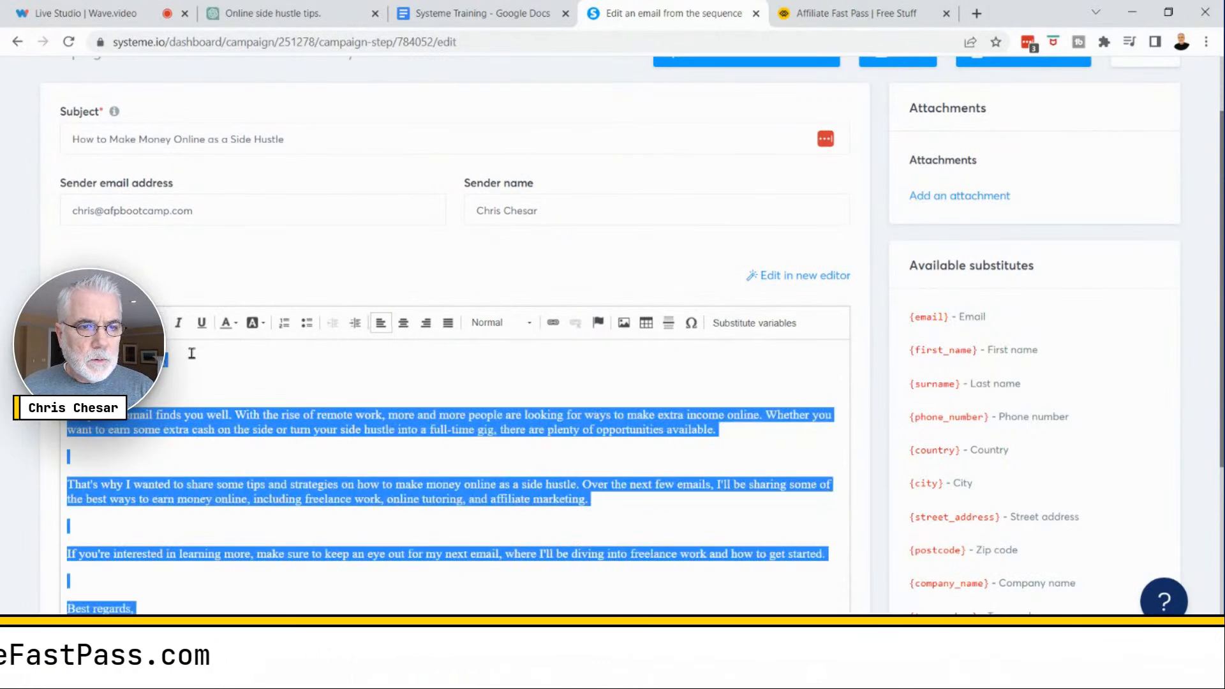
- Replace the sign-off name placeholder at the end of Email 1 with Jane Doe
left_click(229, 375)
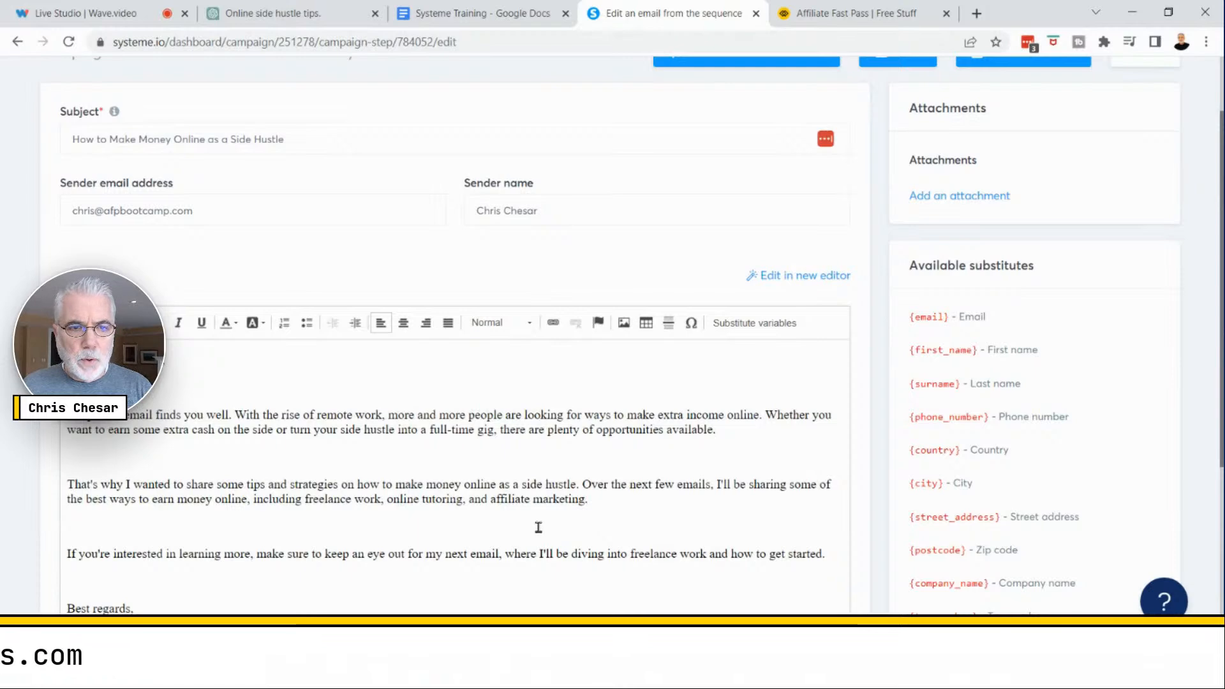
scroll(539, 527, "down", 3)
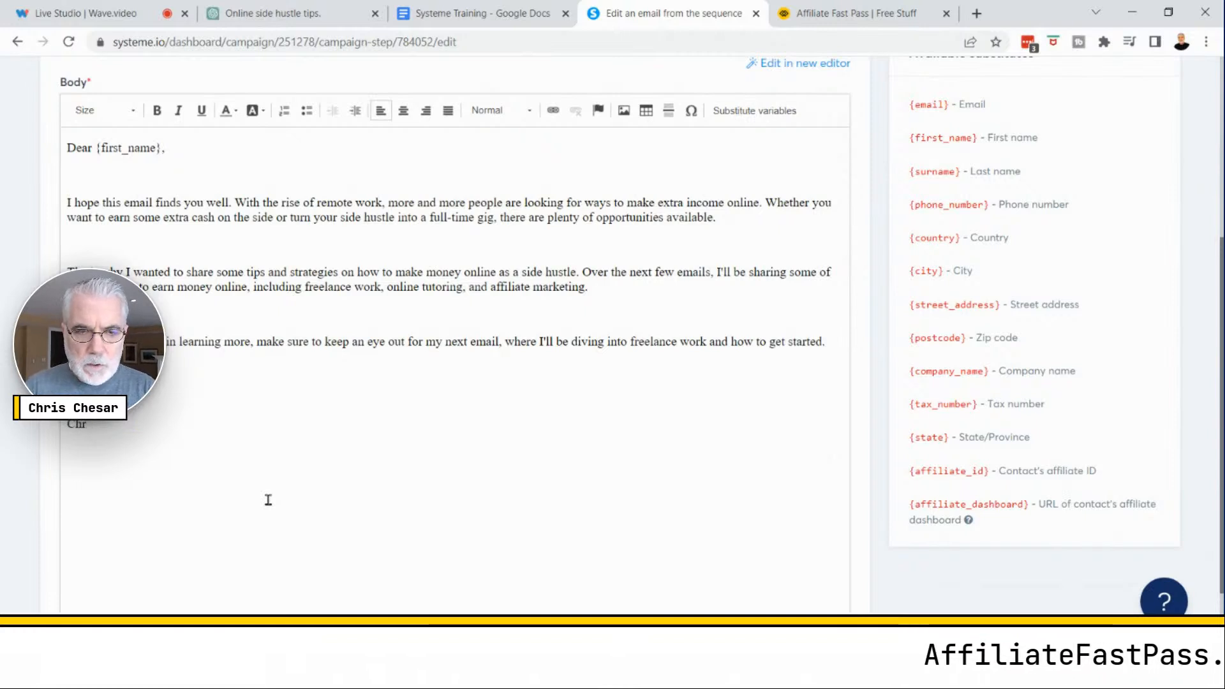
type("Jane Do")
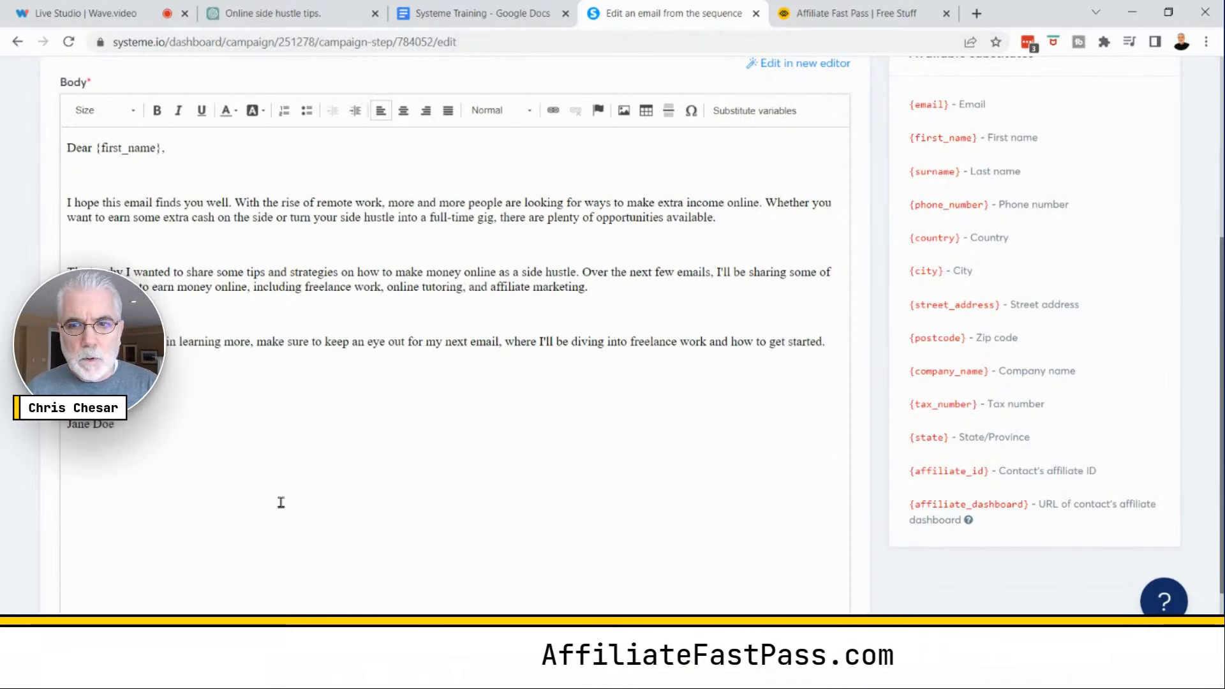
type("e")
- Save and publish Email 1 with a delay of 0 minutes before sending
scroll(494, 561, "up", 5)
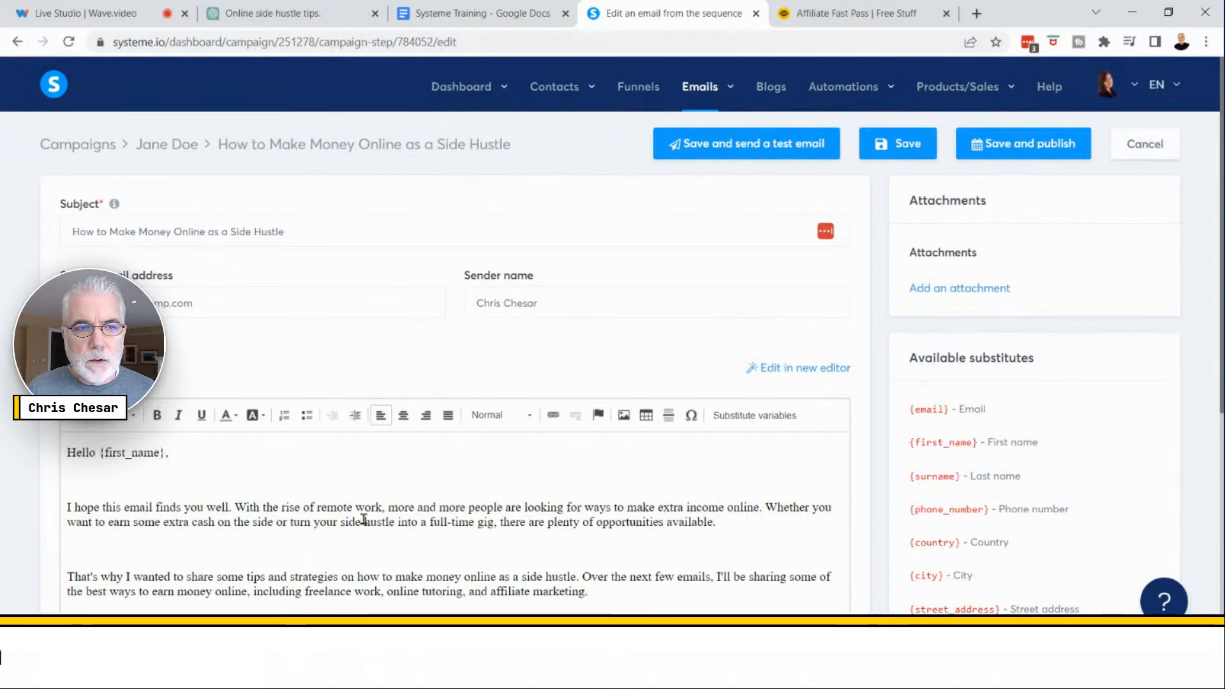
scroll(377, 519, "down", 3)
scroll(380, 519, "up", 3)
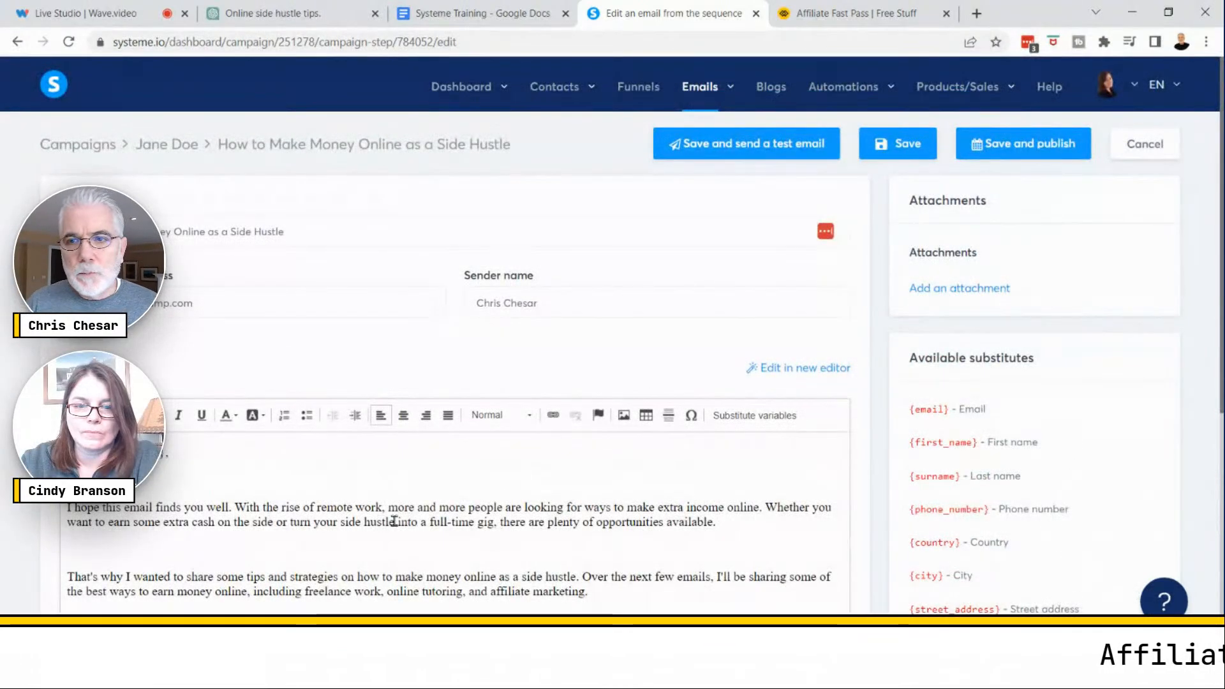
left_click(1021, 151)
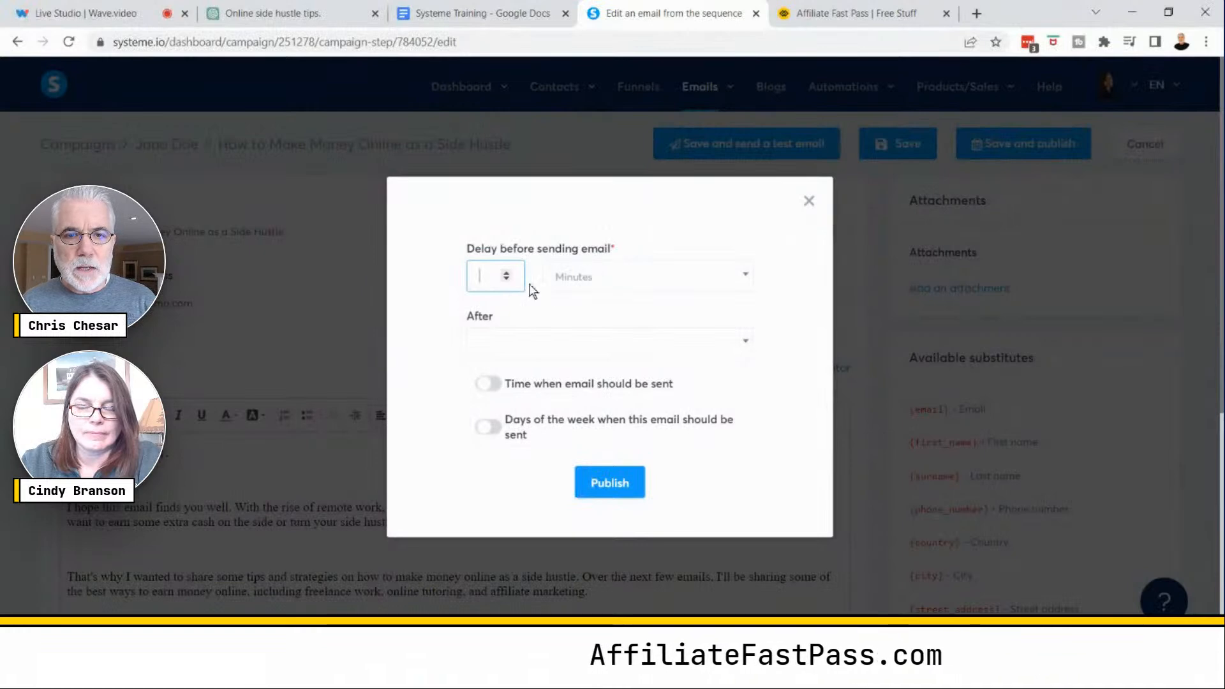
left_click(505, 279)
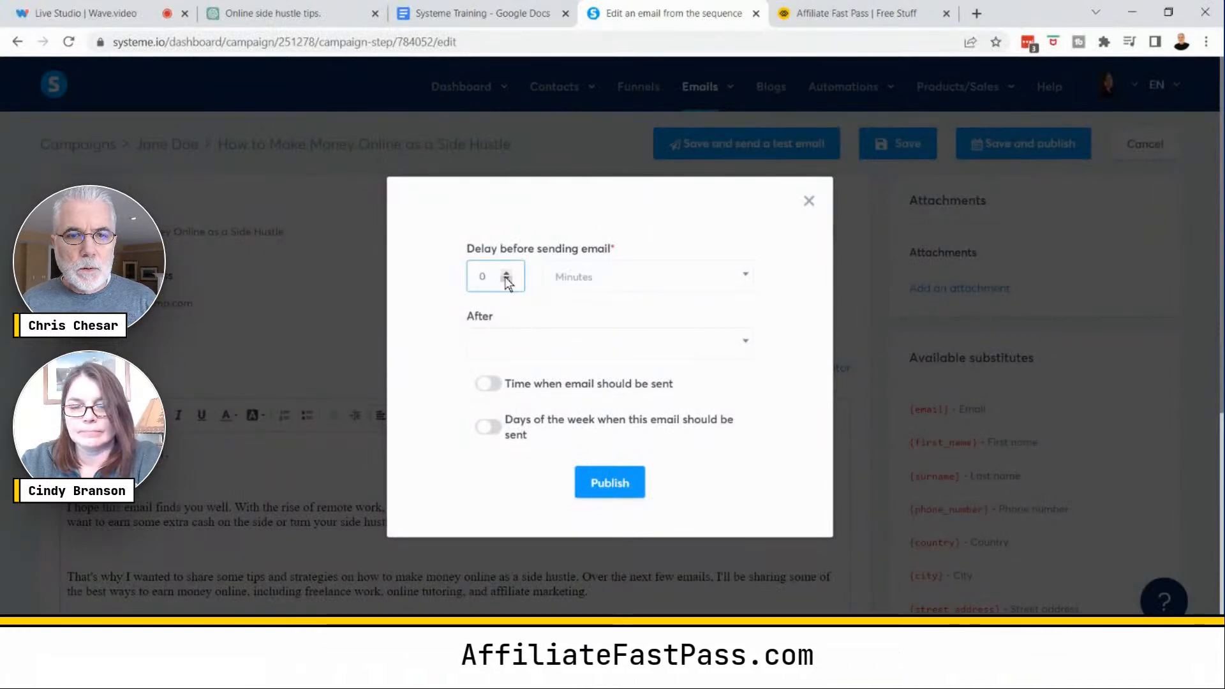
left_click(561, 304)
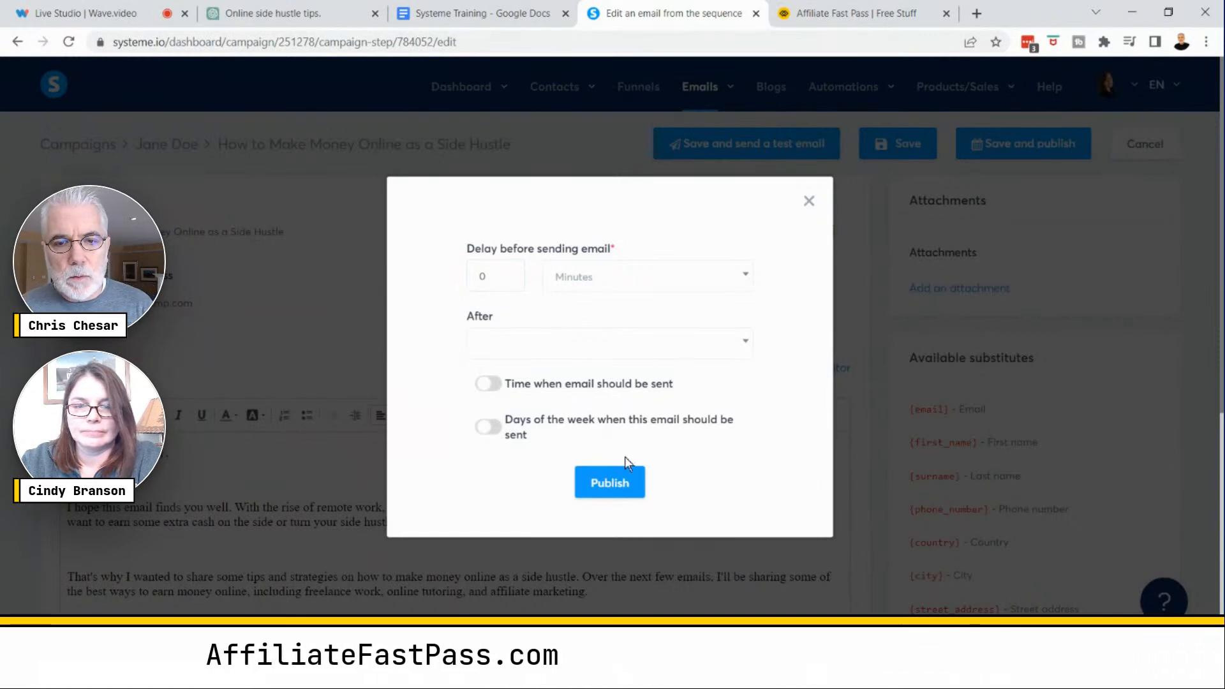
left_click(610, 485)
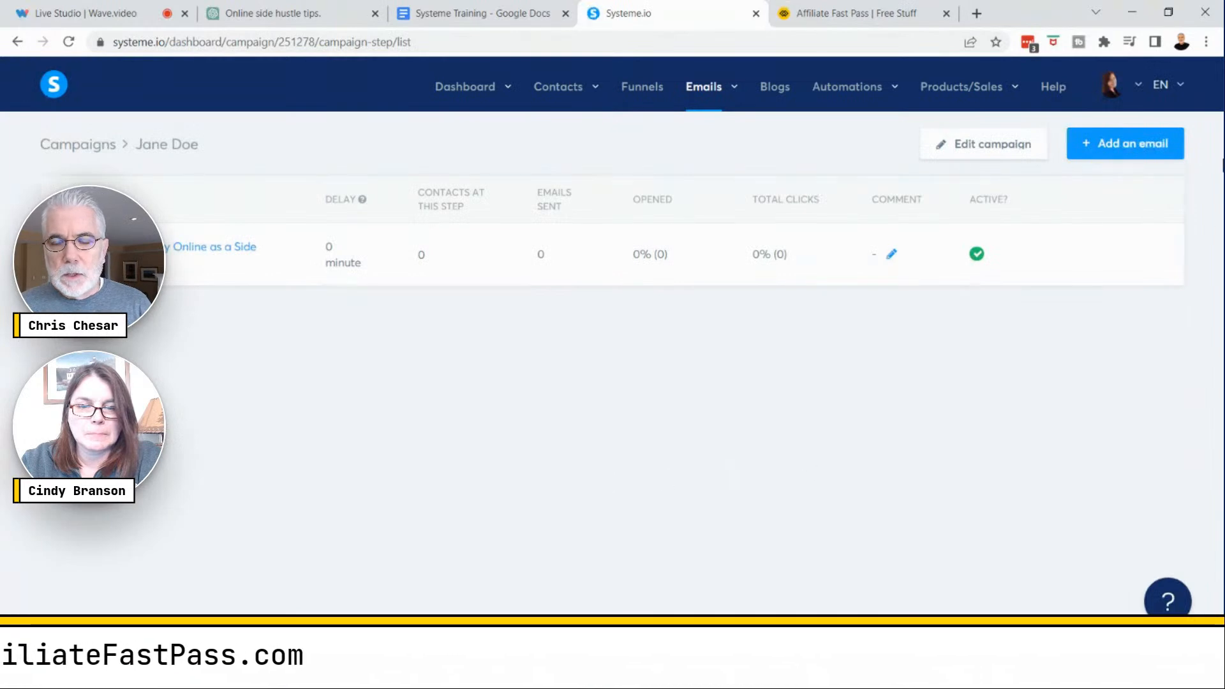
- Add a new email to the Jane Doe campaign using the classic editor
left_click(1102, 150)
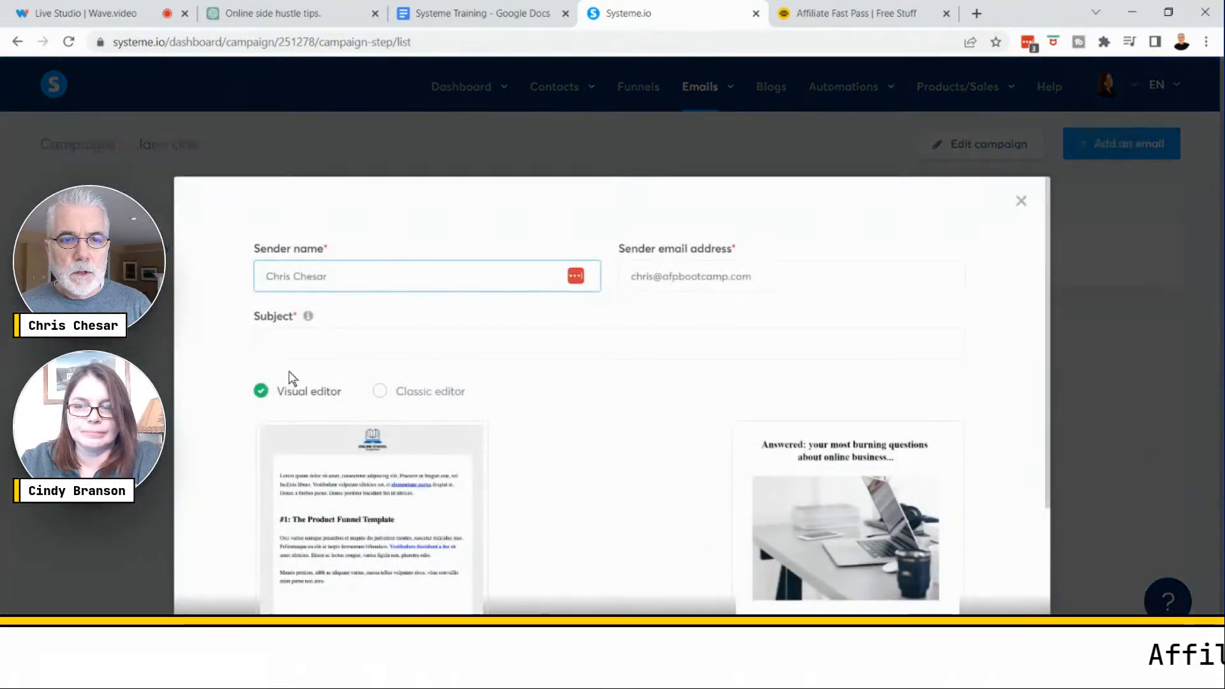
left_click(378, 392)
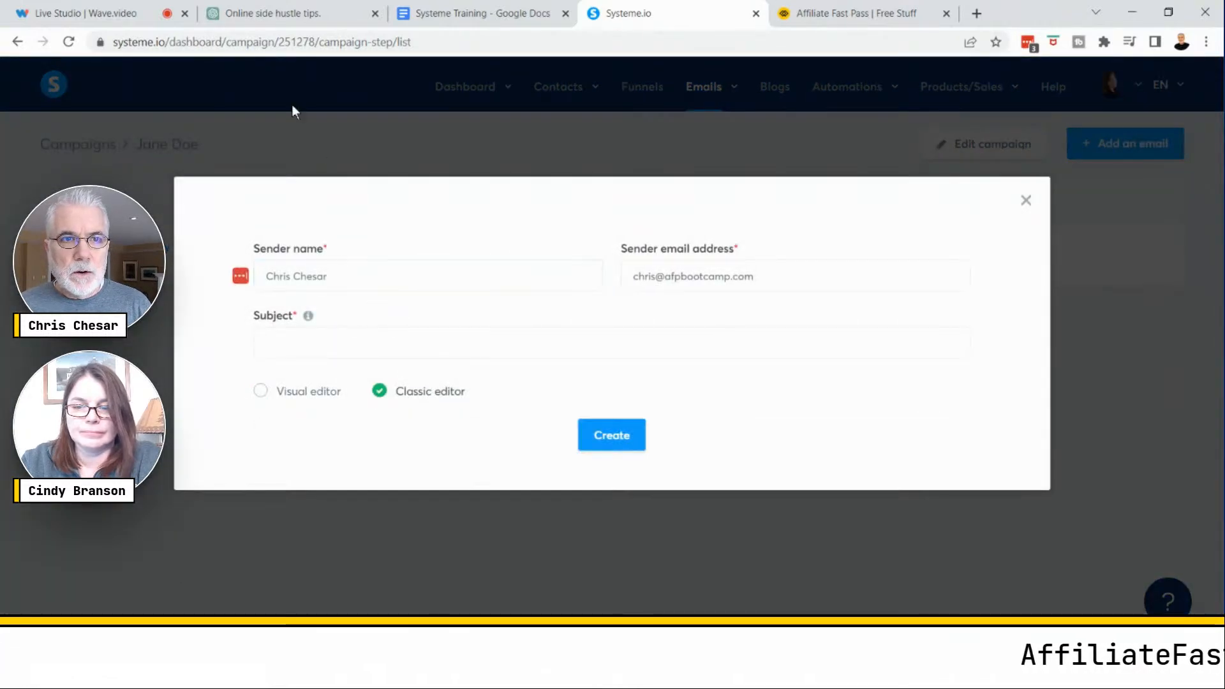
- Copy the Email 2 subject line, How to Make Money Online as a Freelancer, from the ChatGPT conversation
left_click(274, 14)
scroll(612, 402, "down", 10)
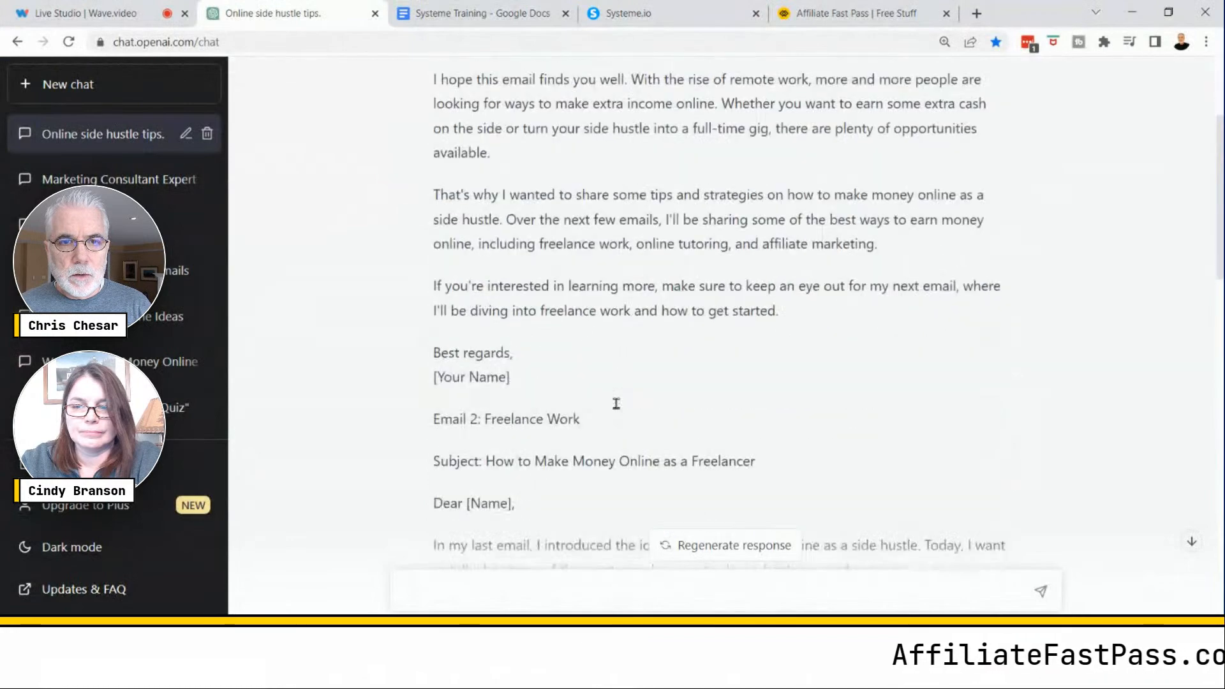
scroll(616, 402, "down", 3)
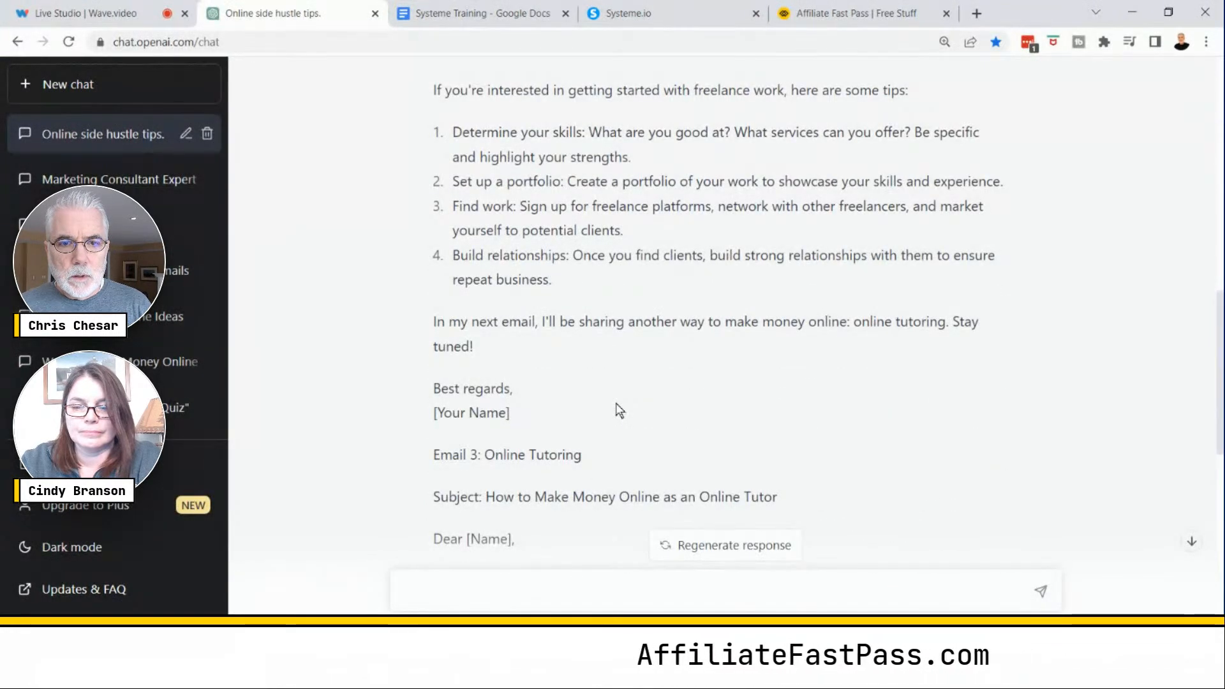
scroll(619, 410, "up", 3)
scroll(616, 408, "up", 3)
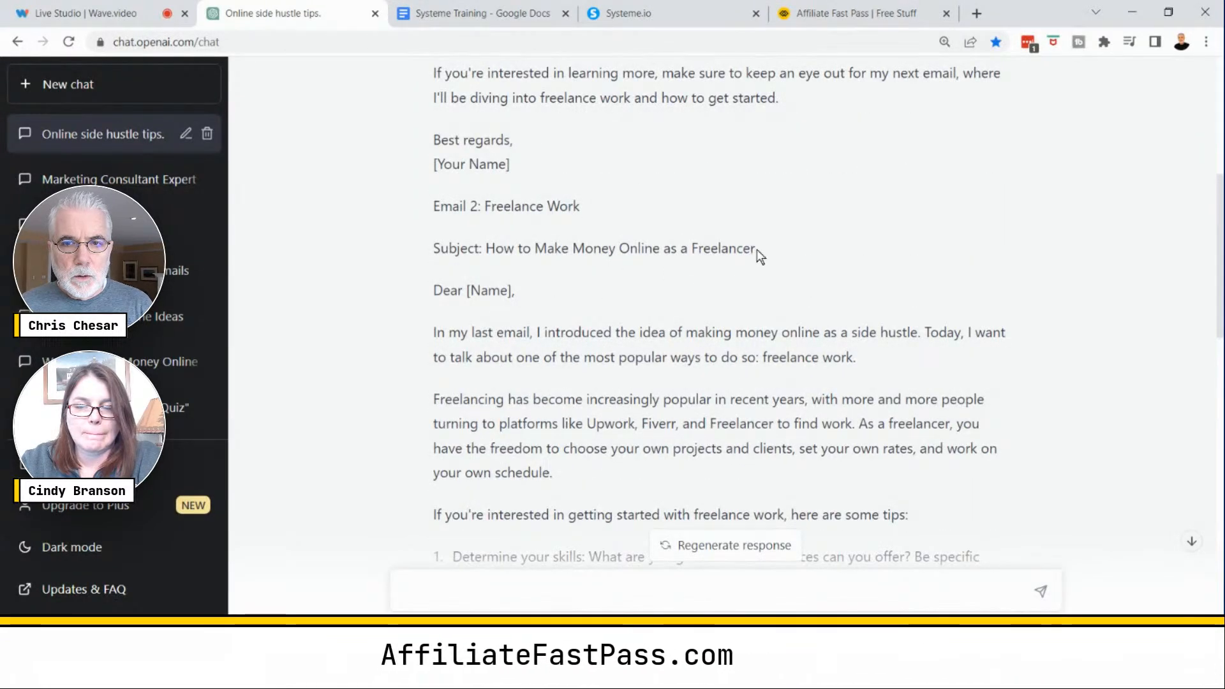
left_click_drag(755, 249, 486, 249)
right_click(635, 251)
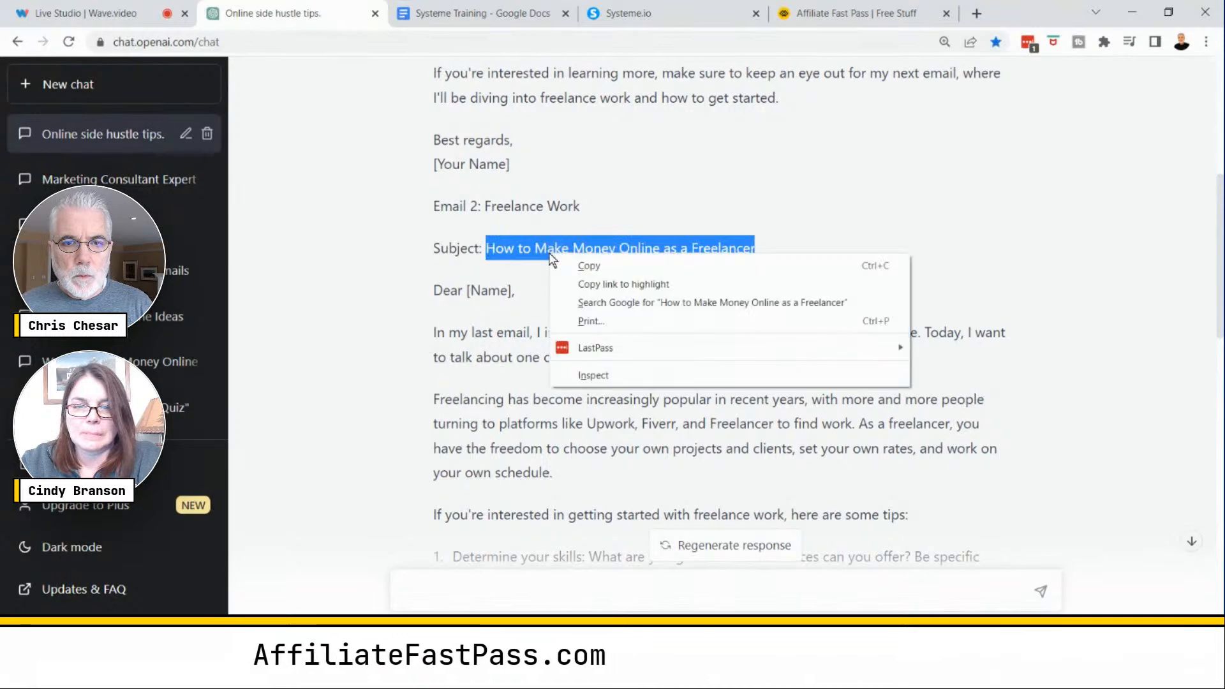
left_click(669, 266)
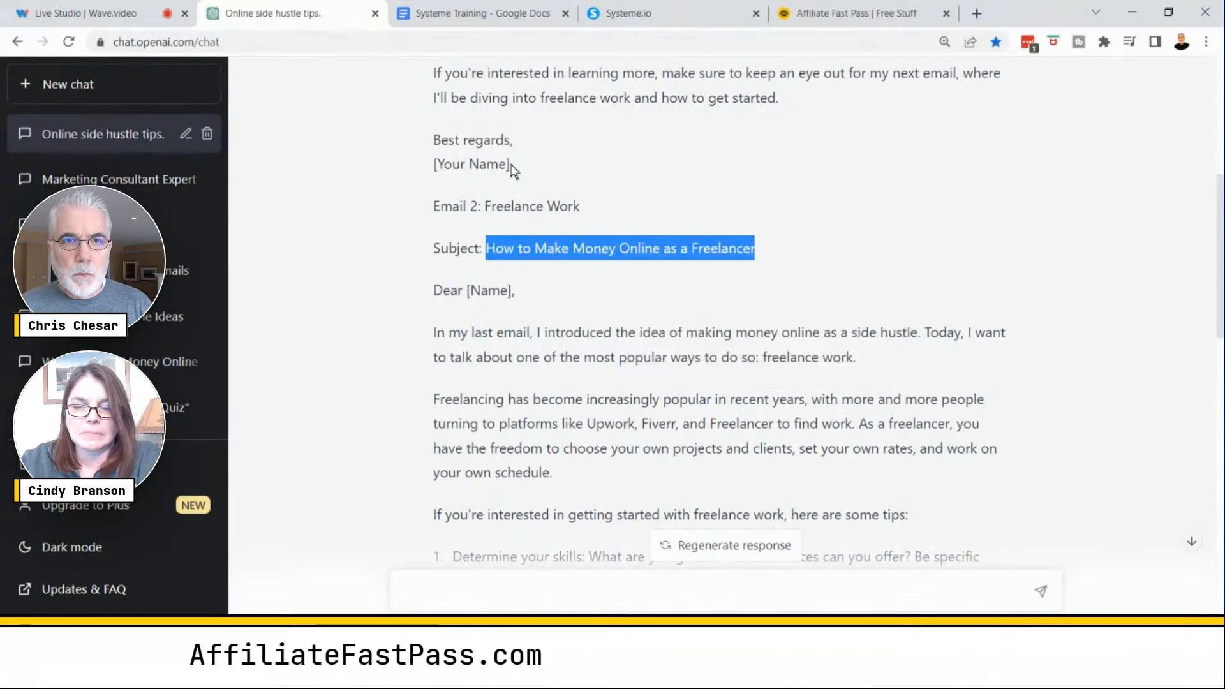
- Paste the copied subject into the new email's Subject and create the email
left_click(689, 15)
left_click(315, 347)
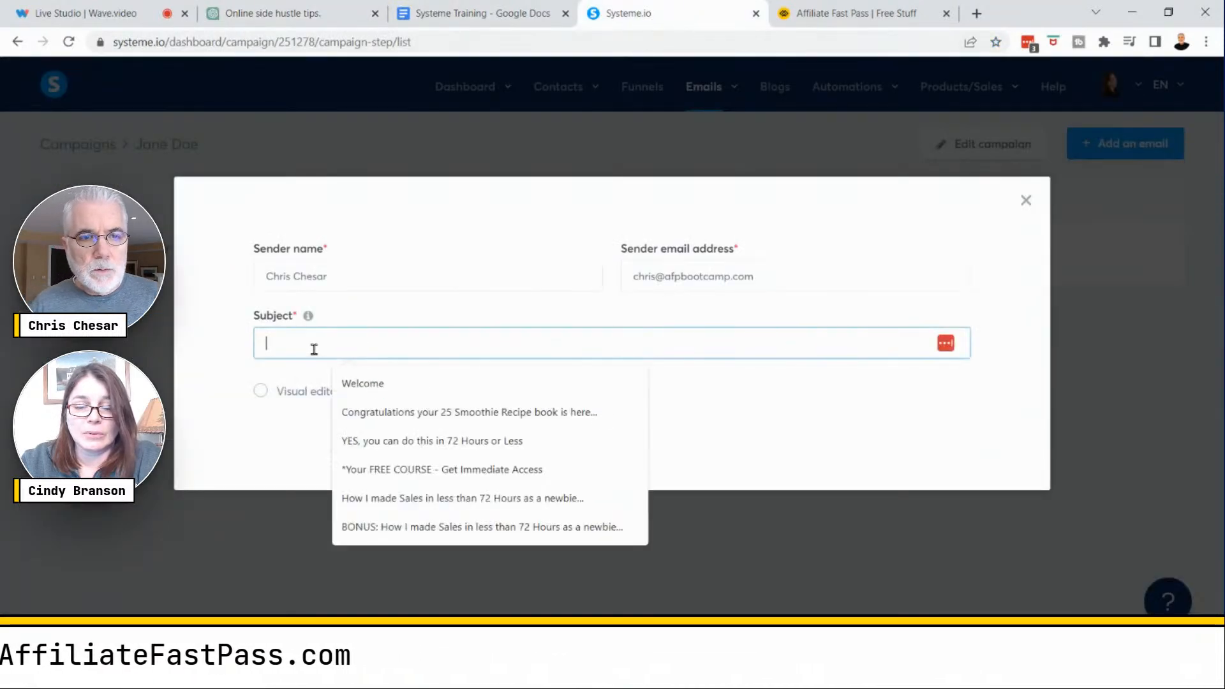
right_click(314, 350)
left_click(354, 472)
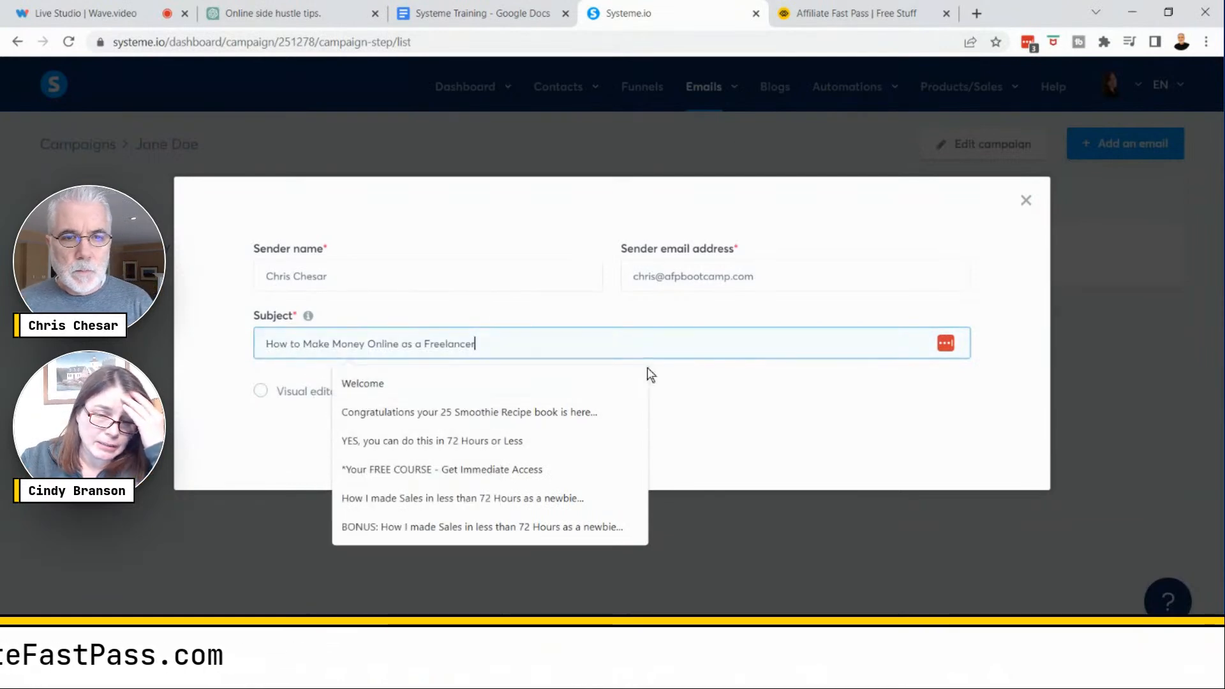
left_click(746, 412)
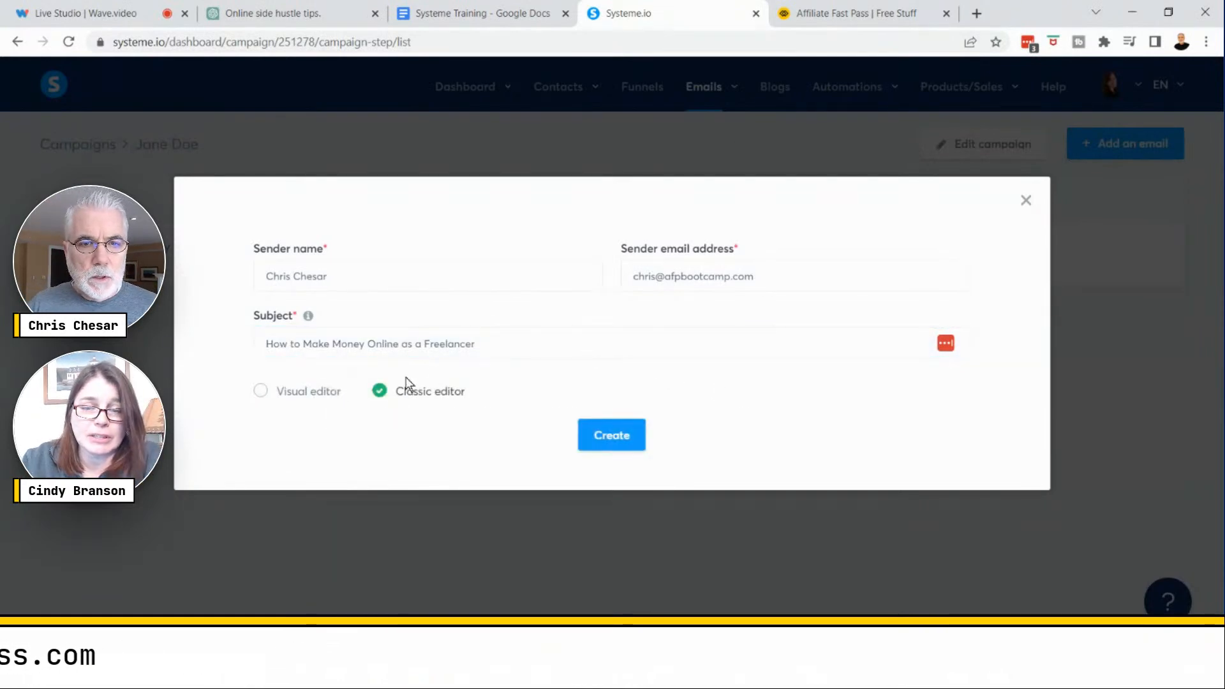
left_click(617, 437)
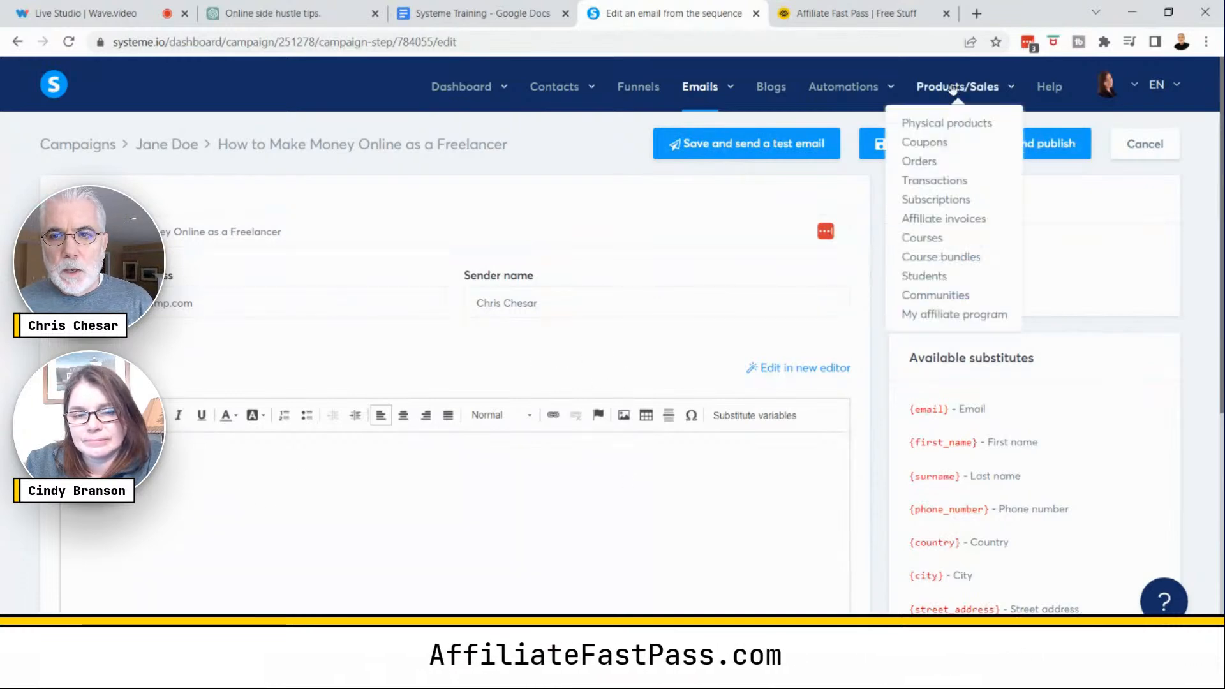
- Publish Email 2 with a 1 day delay after the How to Make Money Online as a Side Hustle email
left_click(1031, 148)
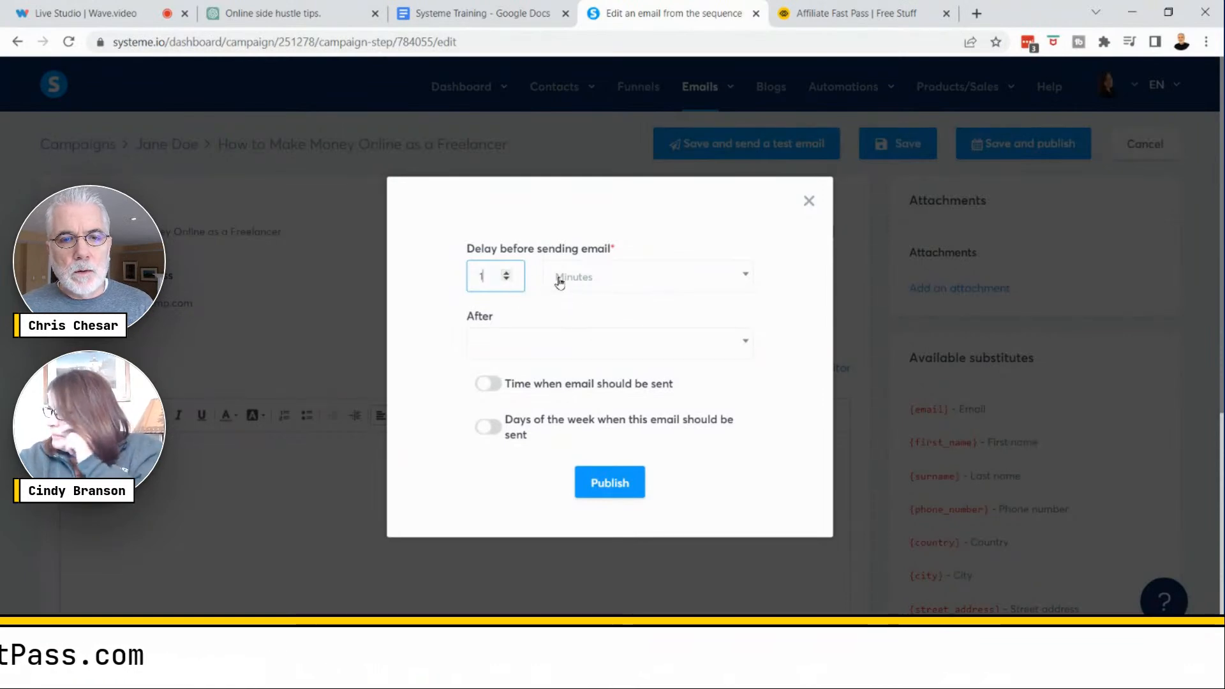
left_click(624, 279)
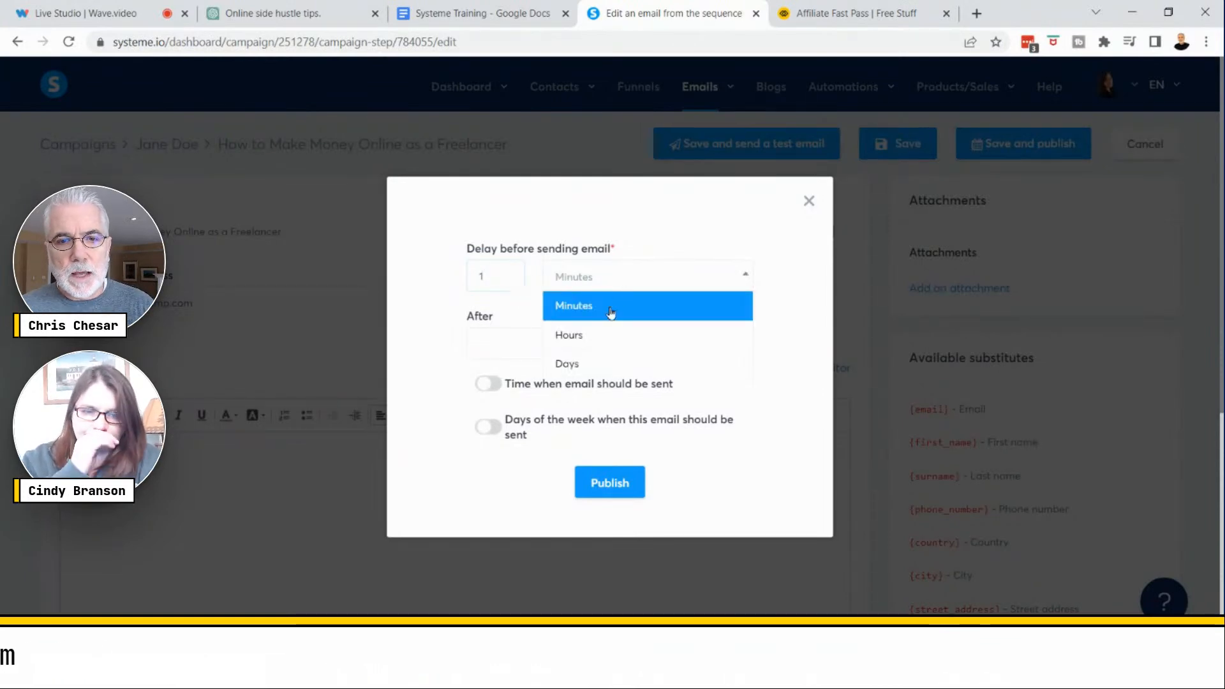
left_click(576, 336)
left_click(660, 286)
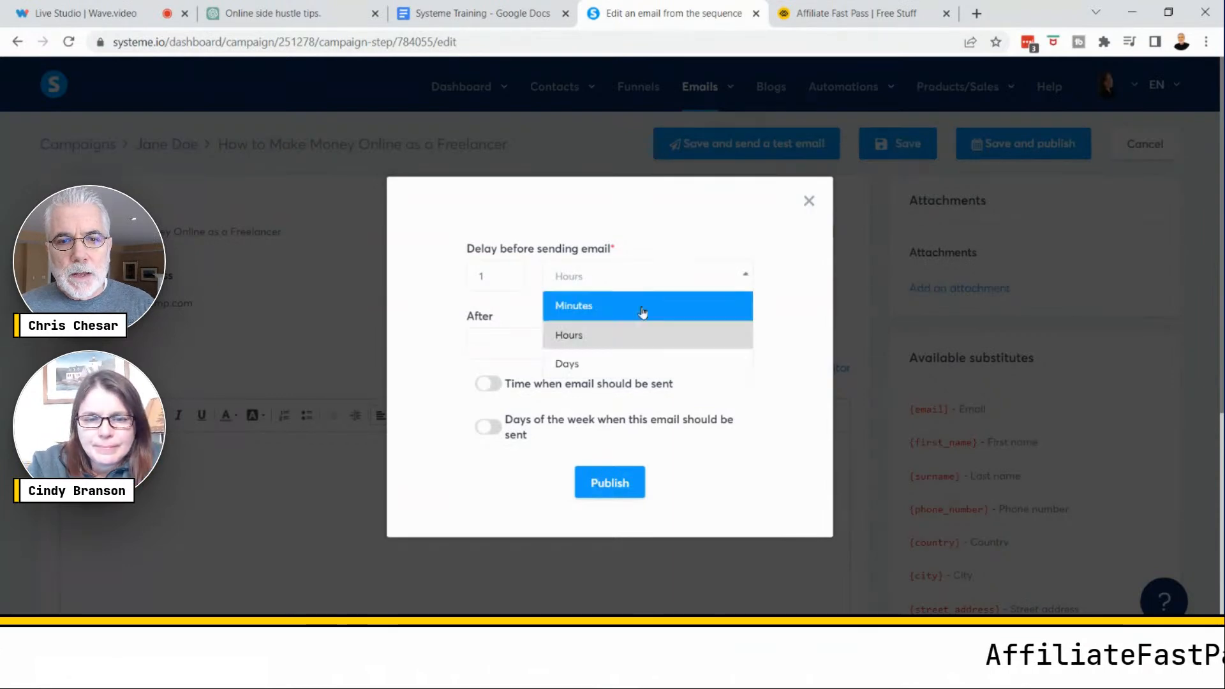
left_click(575, 362)
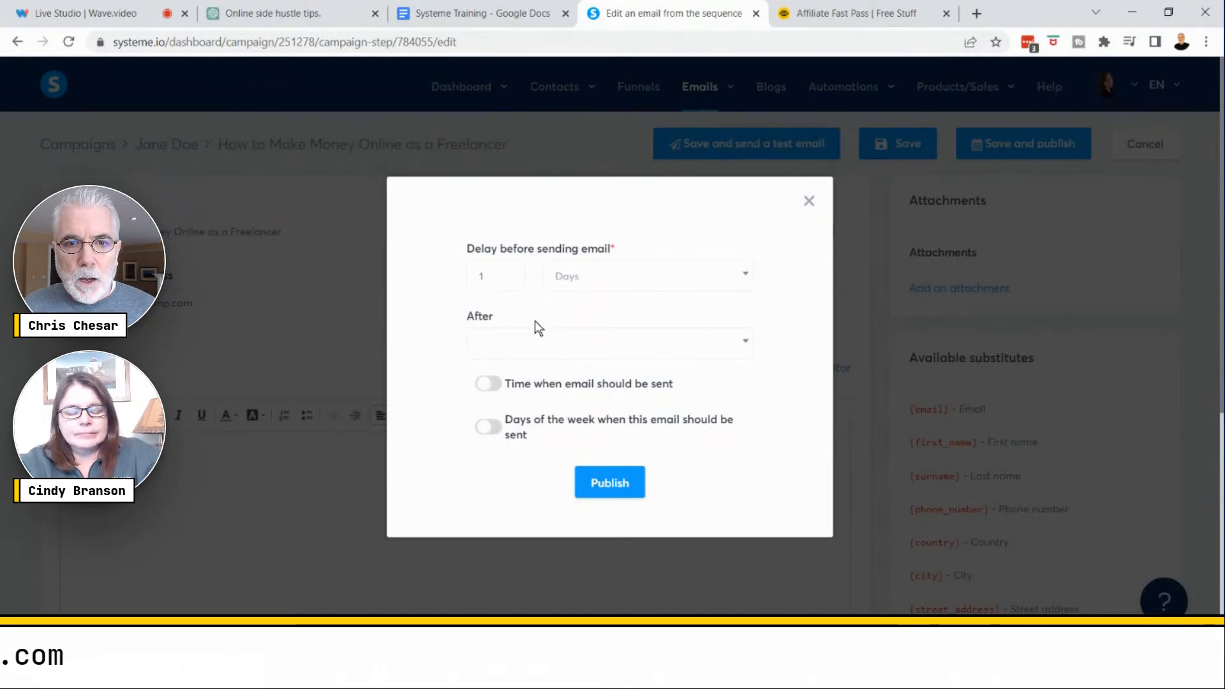
left_click(747, 346)
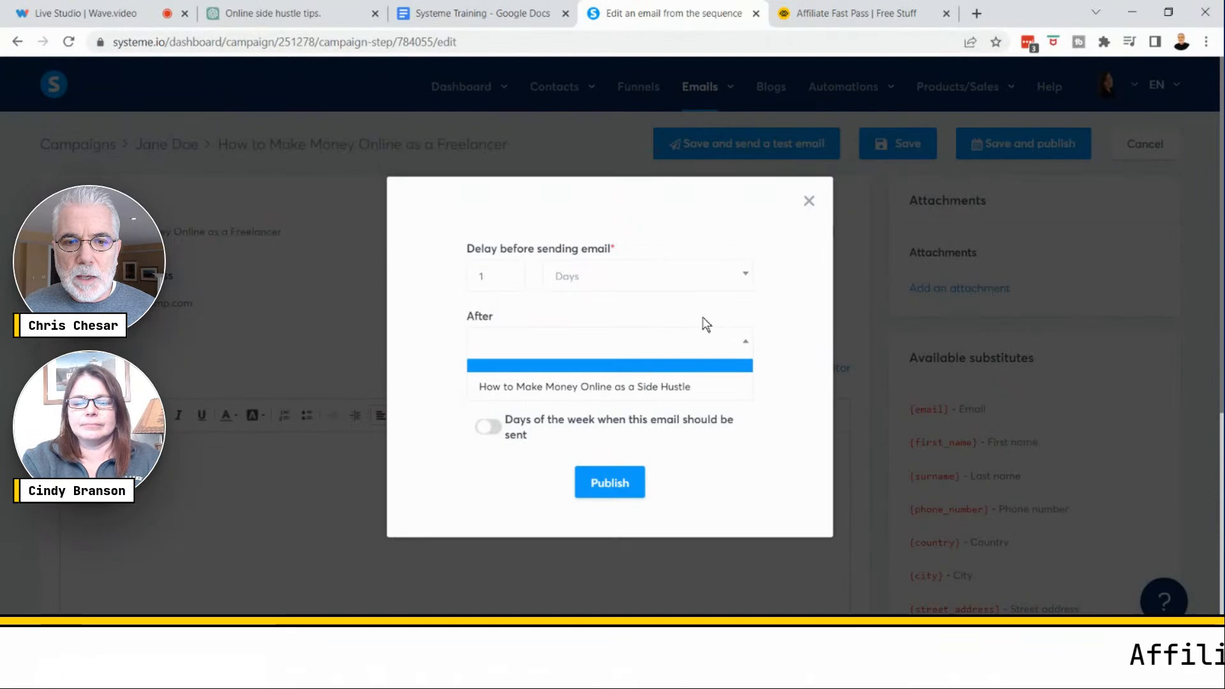
left_click(631, 387)
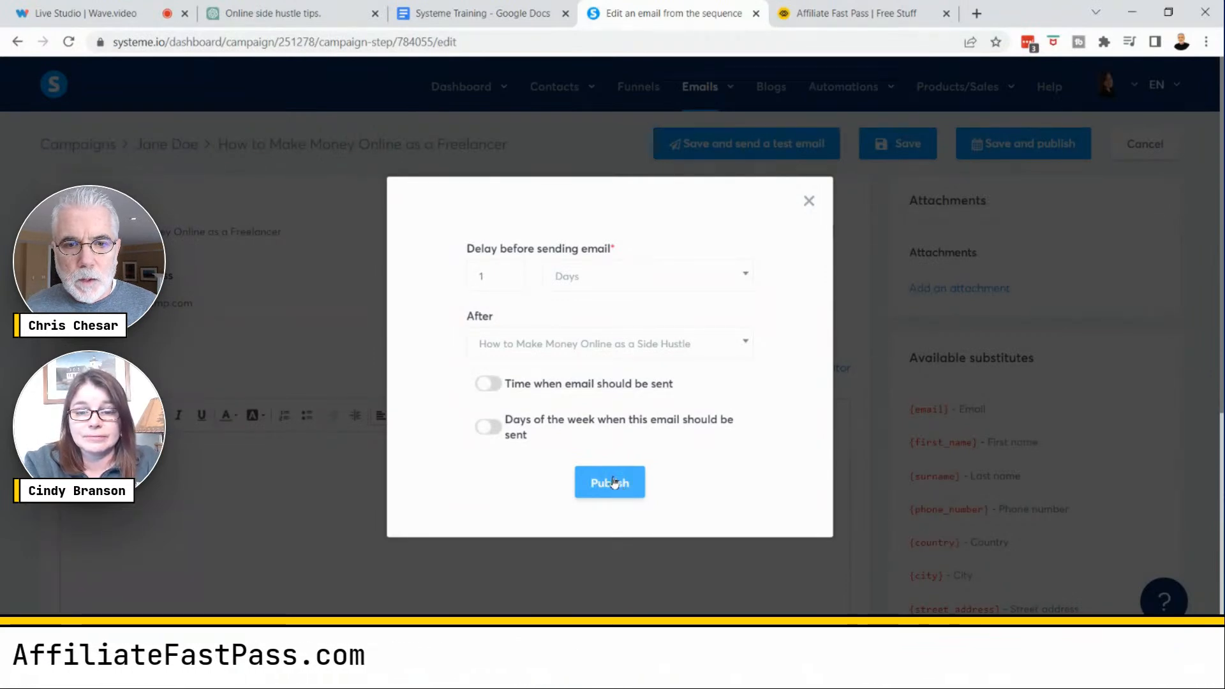
left_click(489, 383)
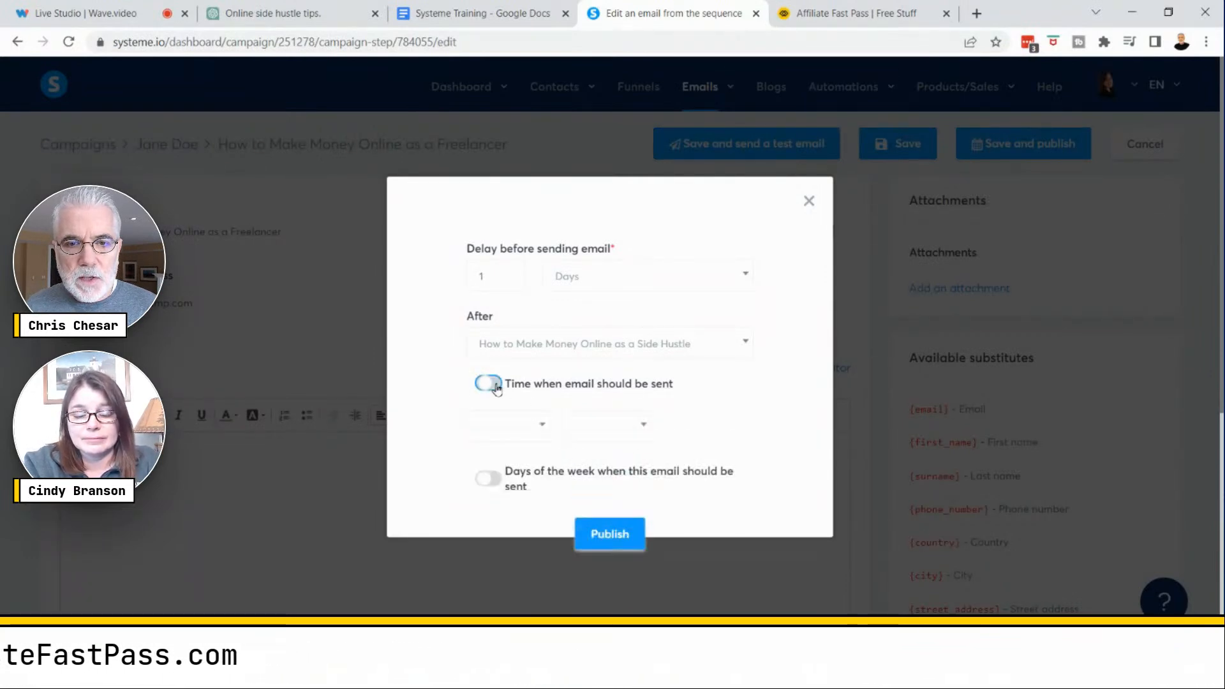
left_click(540, 428)
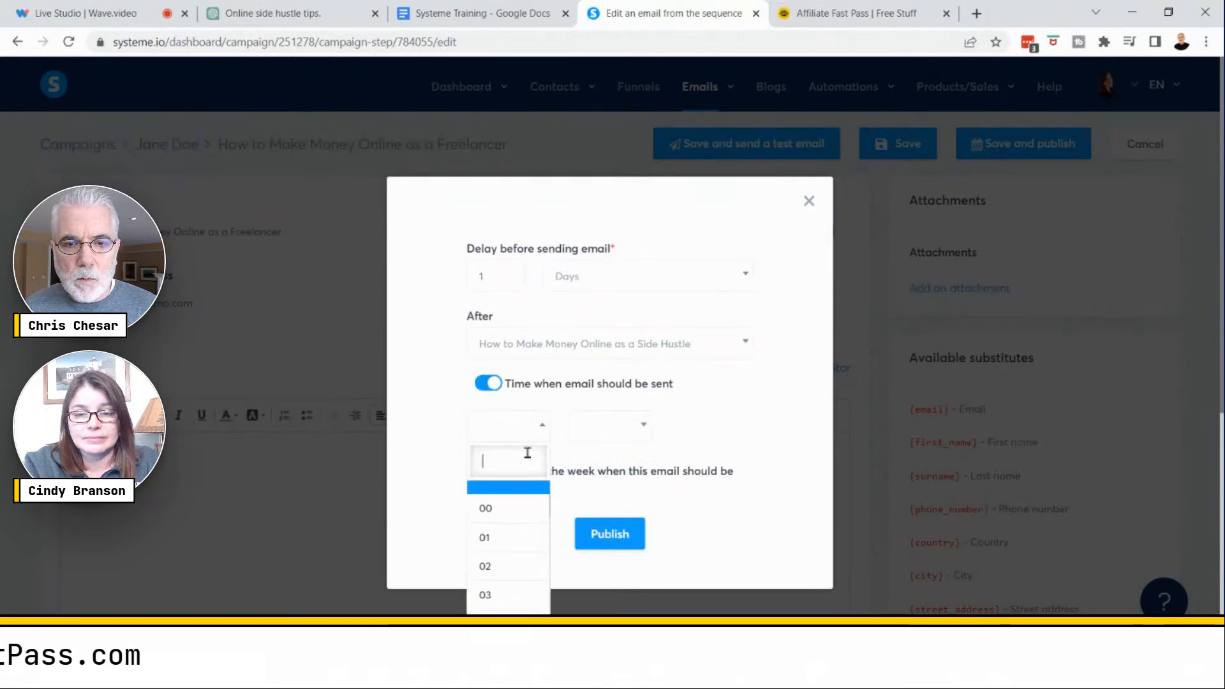
left_click(733, 406)
left_click(478, 383)
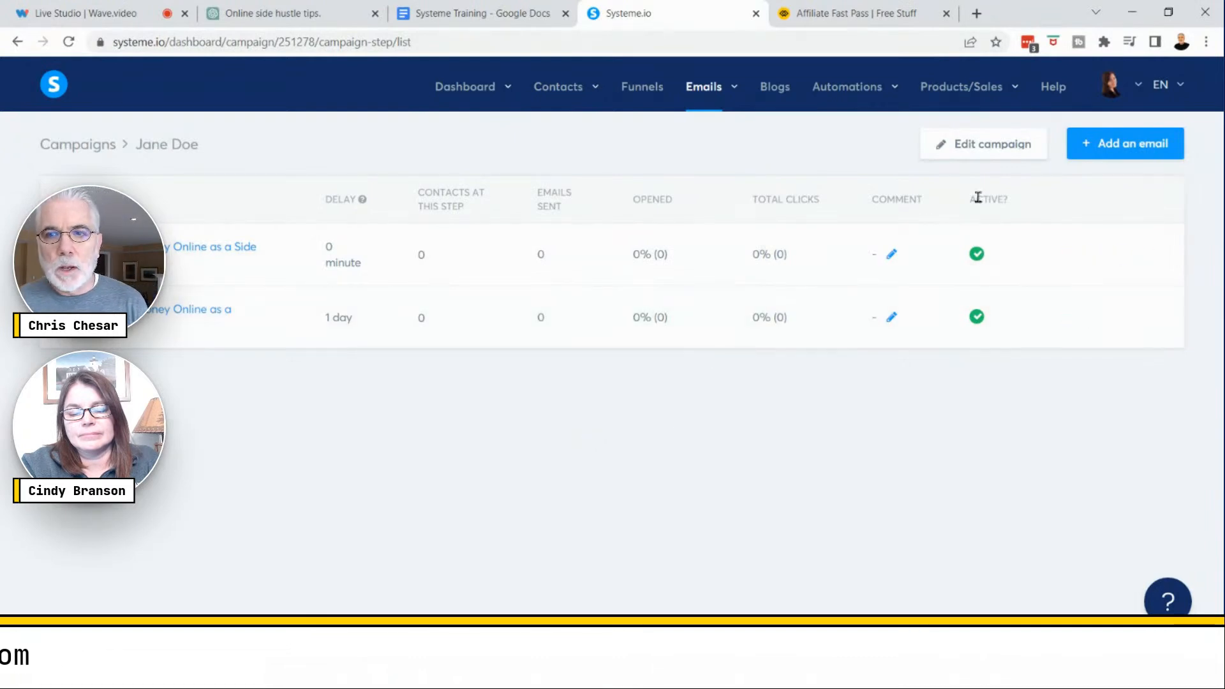
- Add another email to the campaign using the classic editor
left_click(1114, 156)
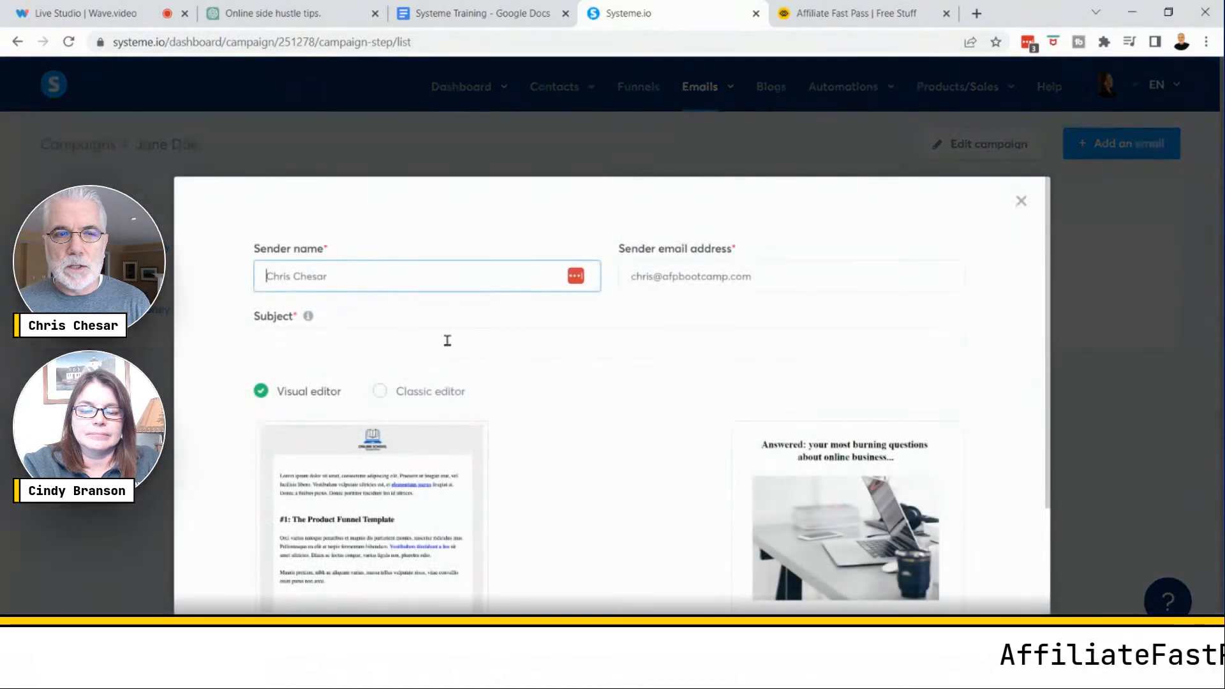
left_click(398, 393)
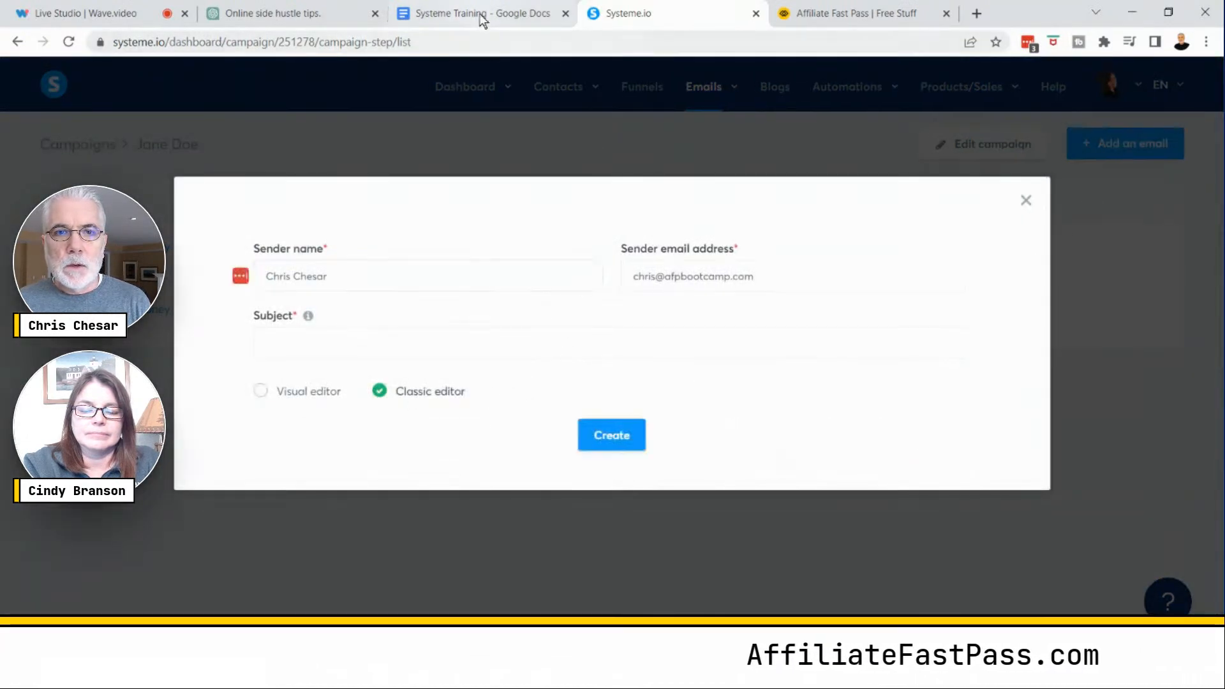
- Copy the Email 3 subject line, How to Make Money Online as an Online Tutor, from the document
left_click(483, 19)
scroll(529, 504, "down", 6)
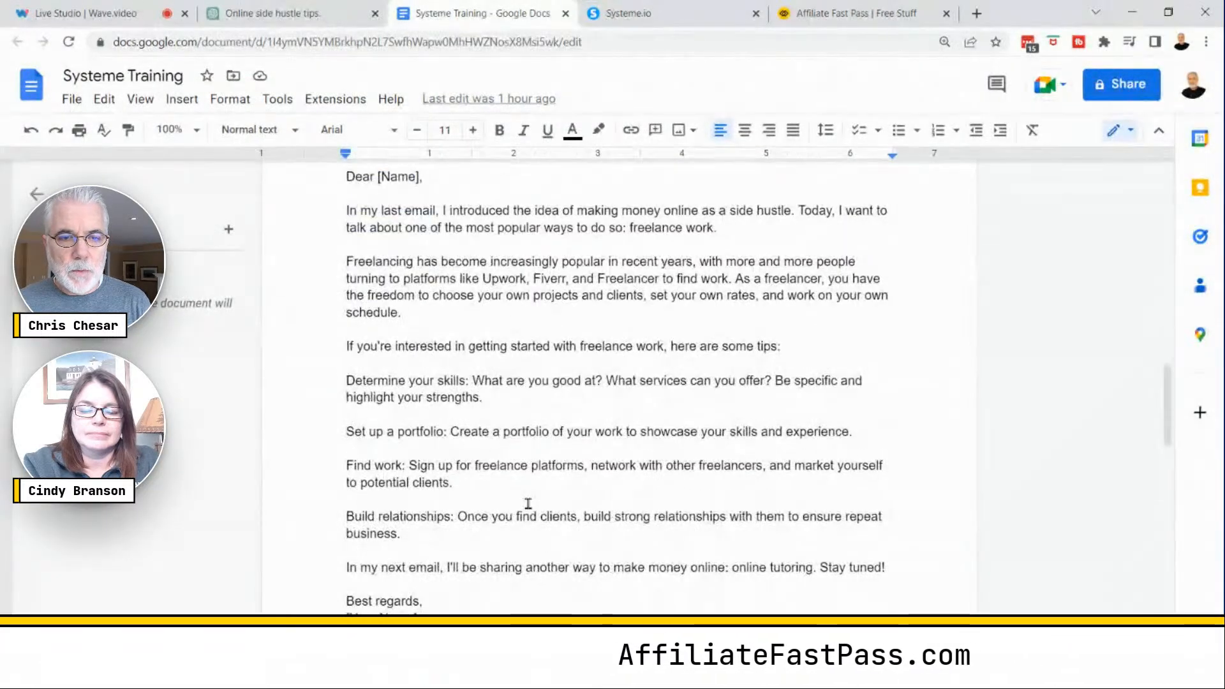
scroll(529, 504, "down", 3)
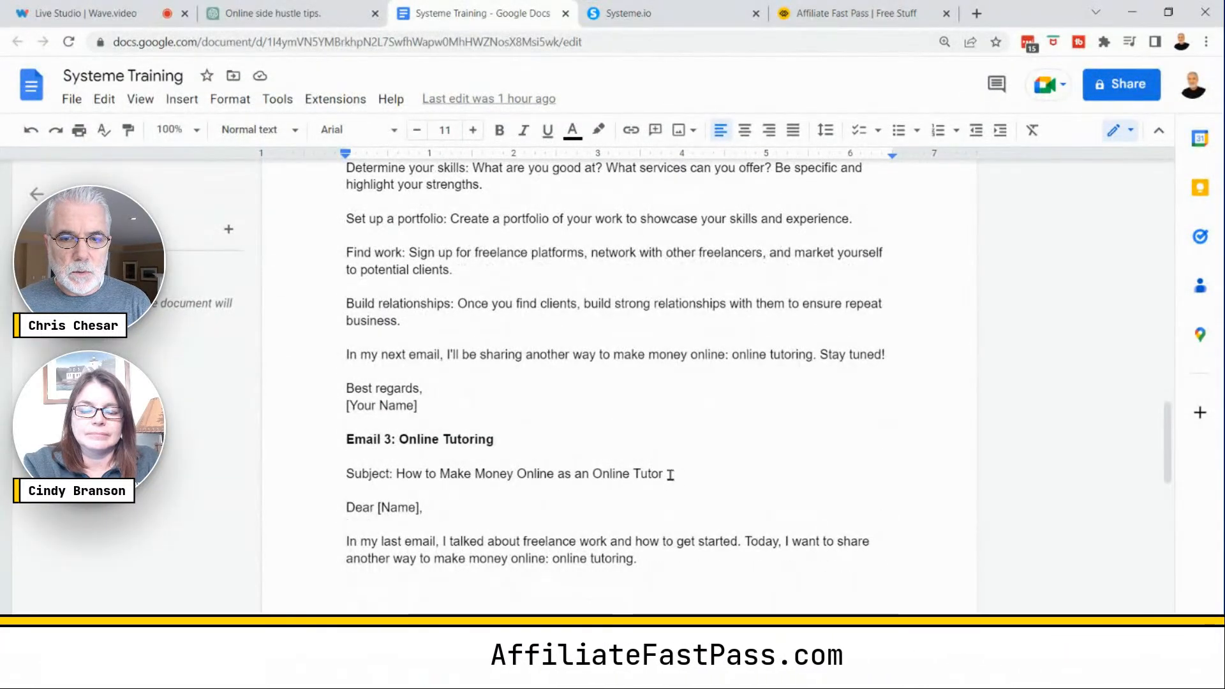
left_click_drag(670, 474, 403, 475)
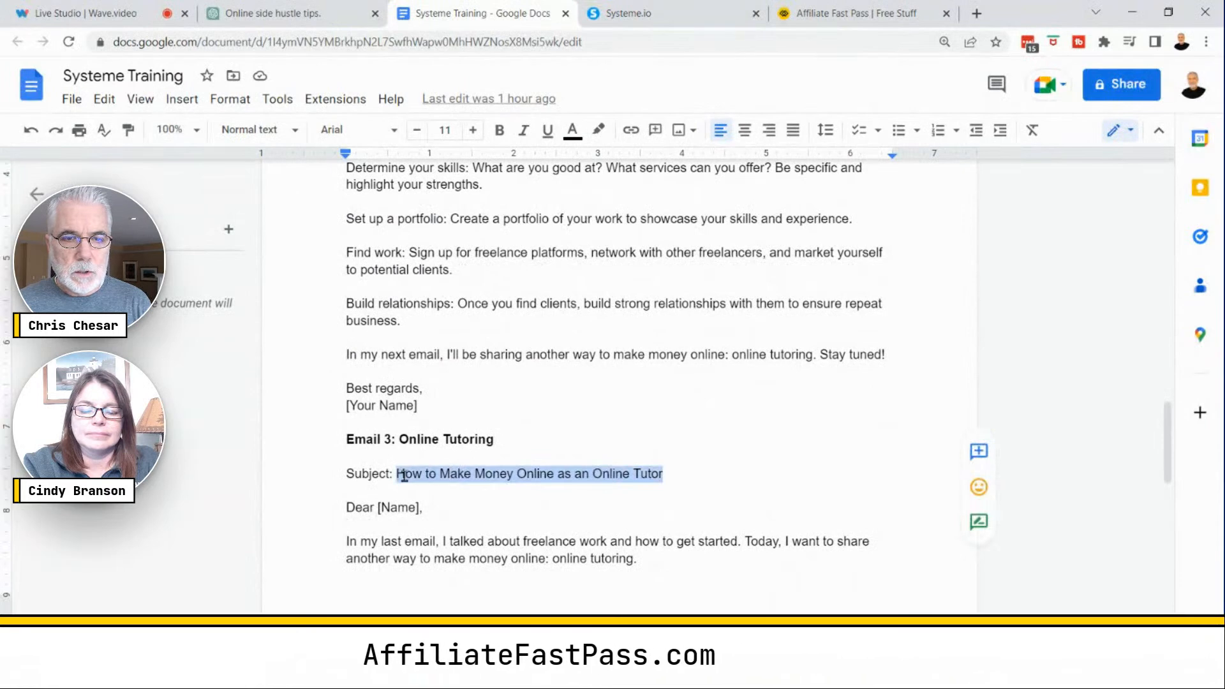
right_click(489, 475)
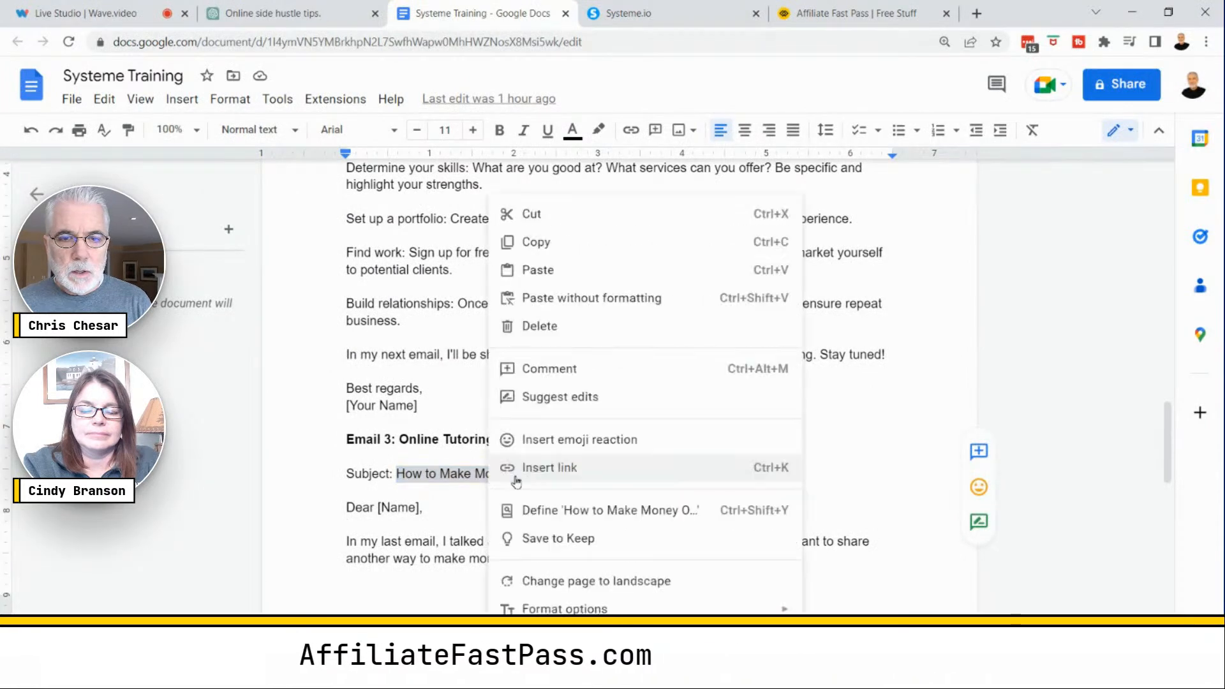
left_click(532, 246)
- Paste the copied subject into the new email's Subject and create the email
left_click(648, 18)
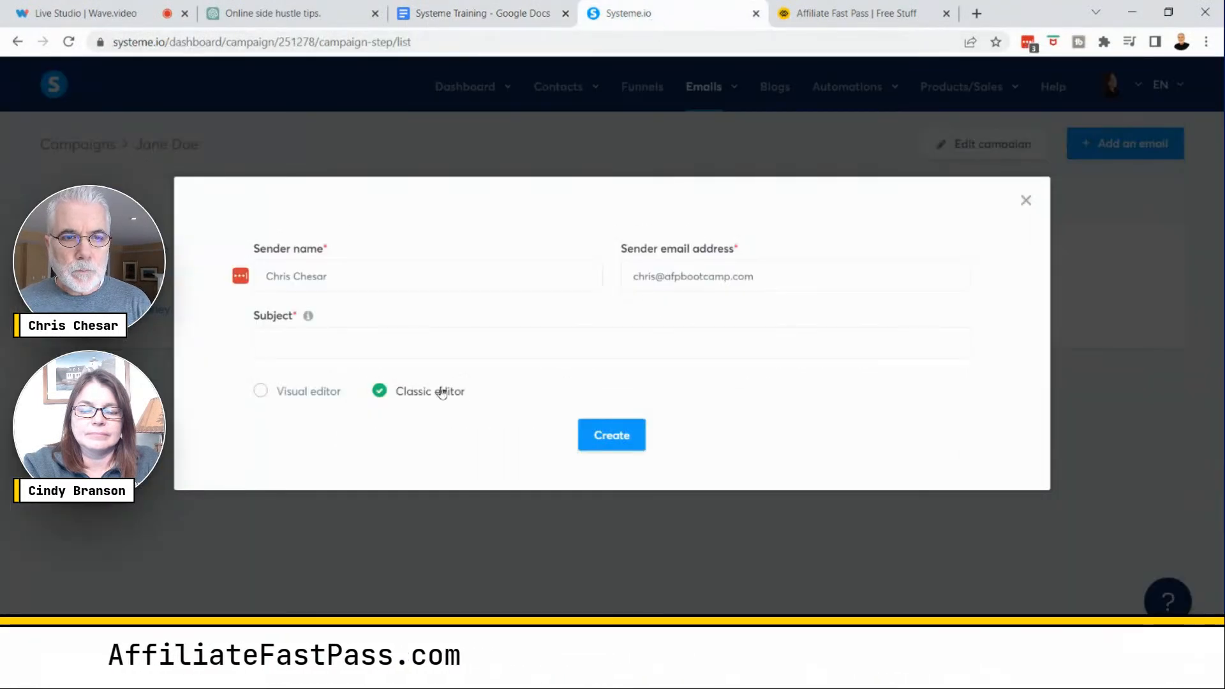
left_click(265, 342)
right_click(277, 343)
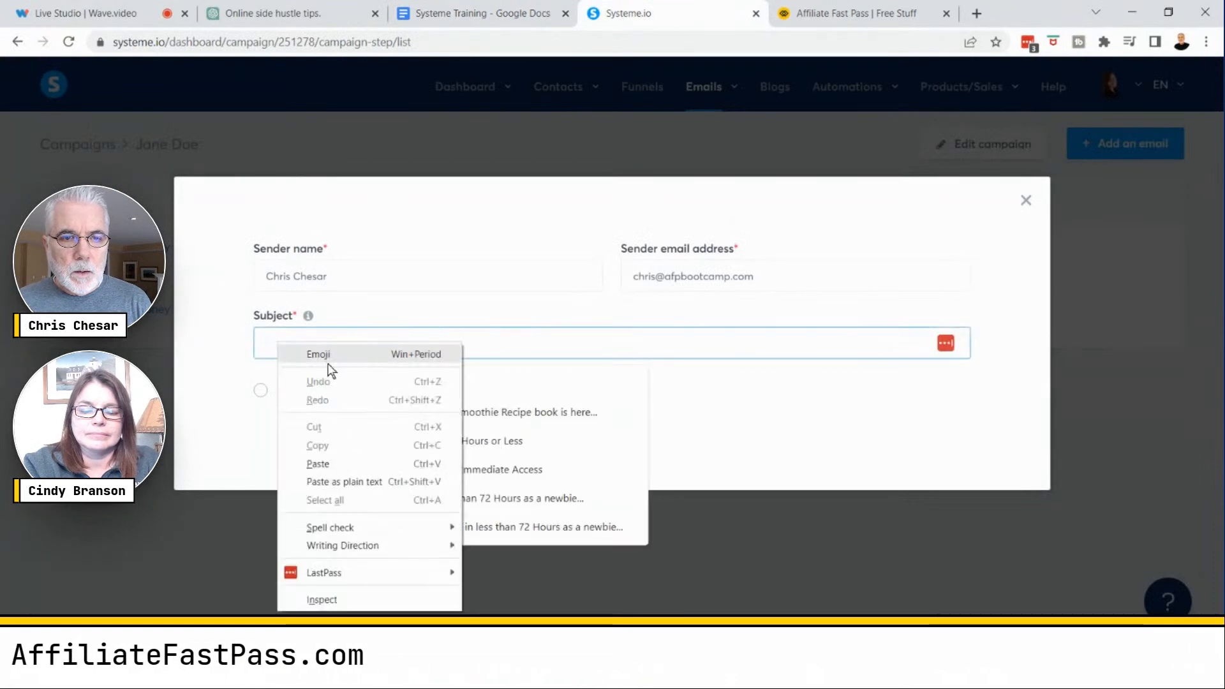
left_click(336, 466)
left_click(749, 431)
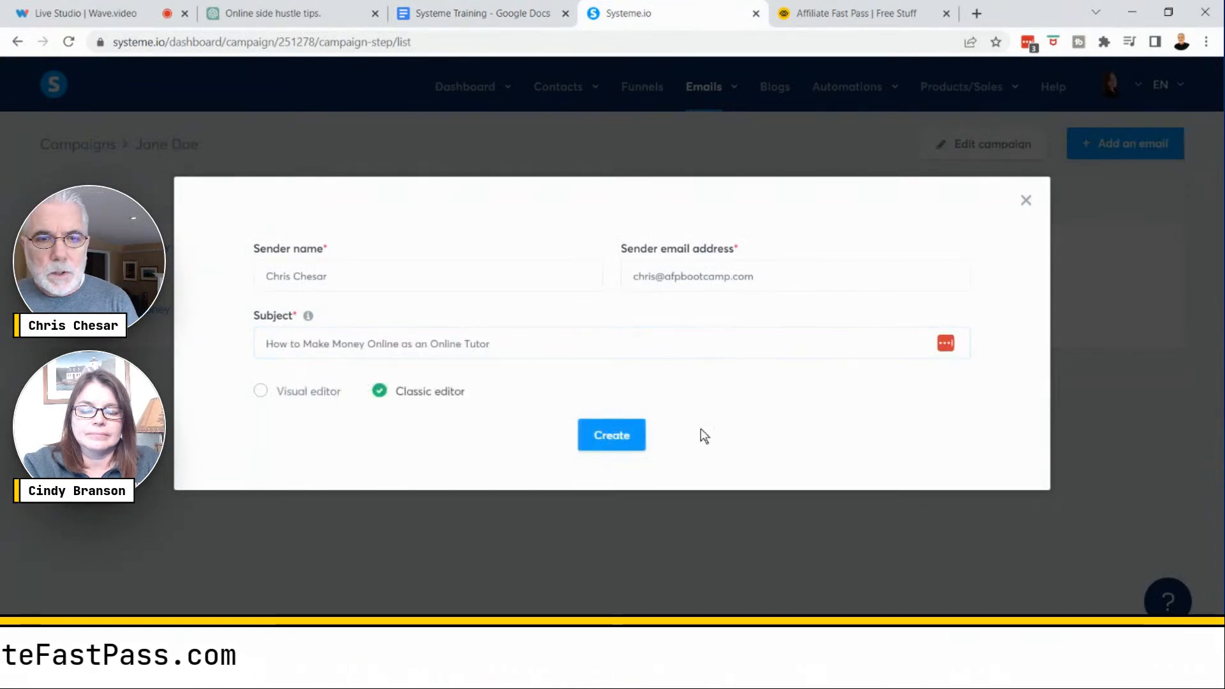
left_click(637, 441)
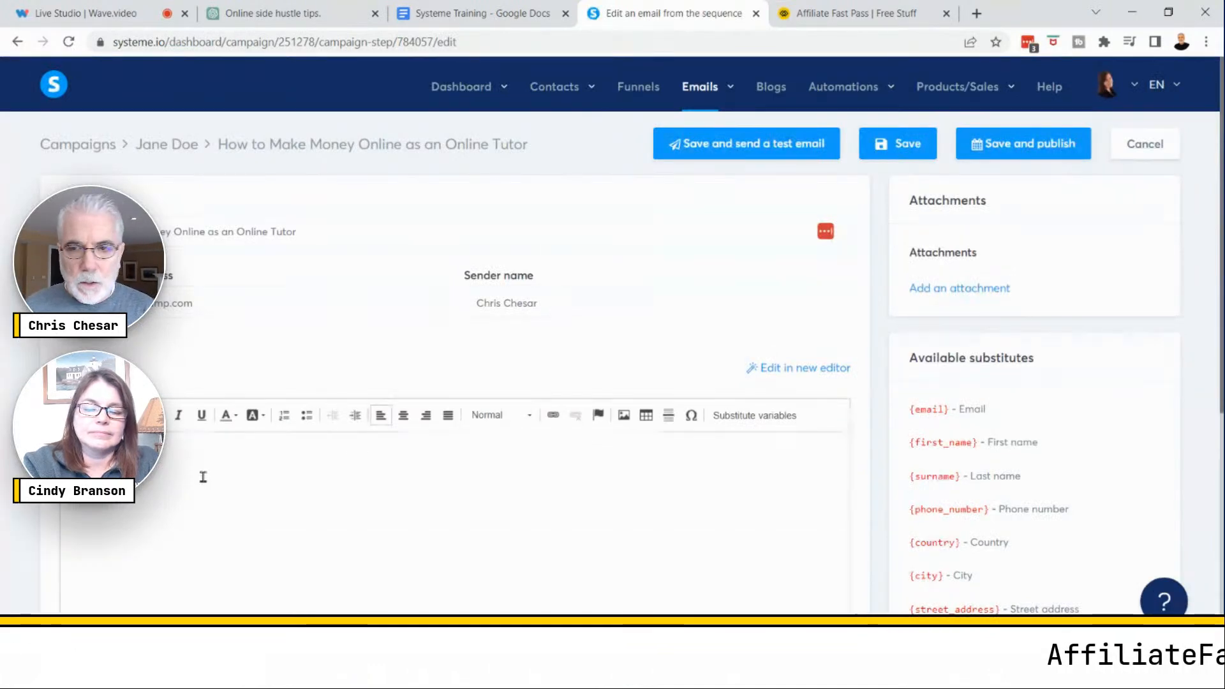
- Publish Email 3 with a 1 day delay after the How to Make Money Online as a Freelancer email
left_click(1023, 143)
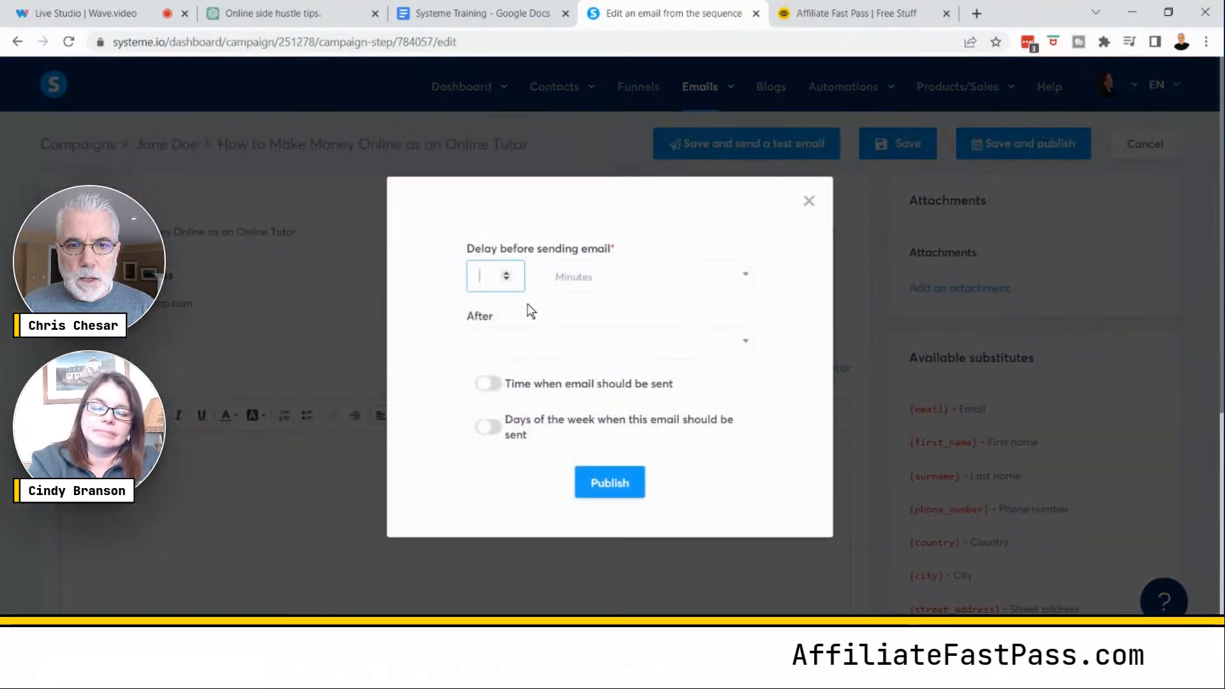
left_click(506, 274)
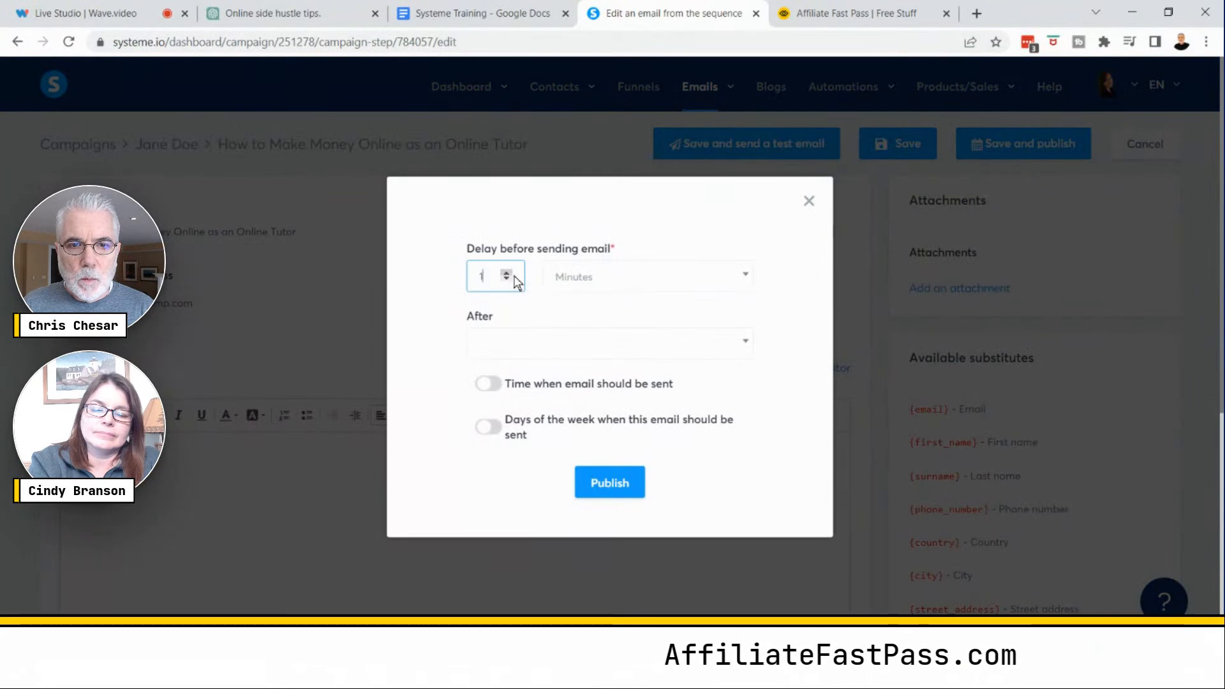
left_click(673, 278)
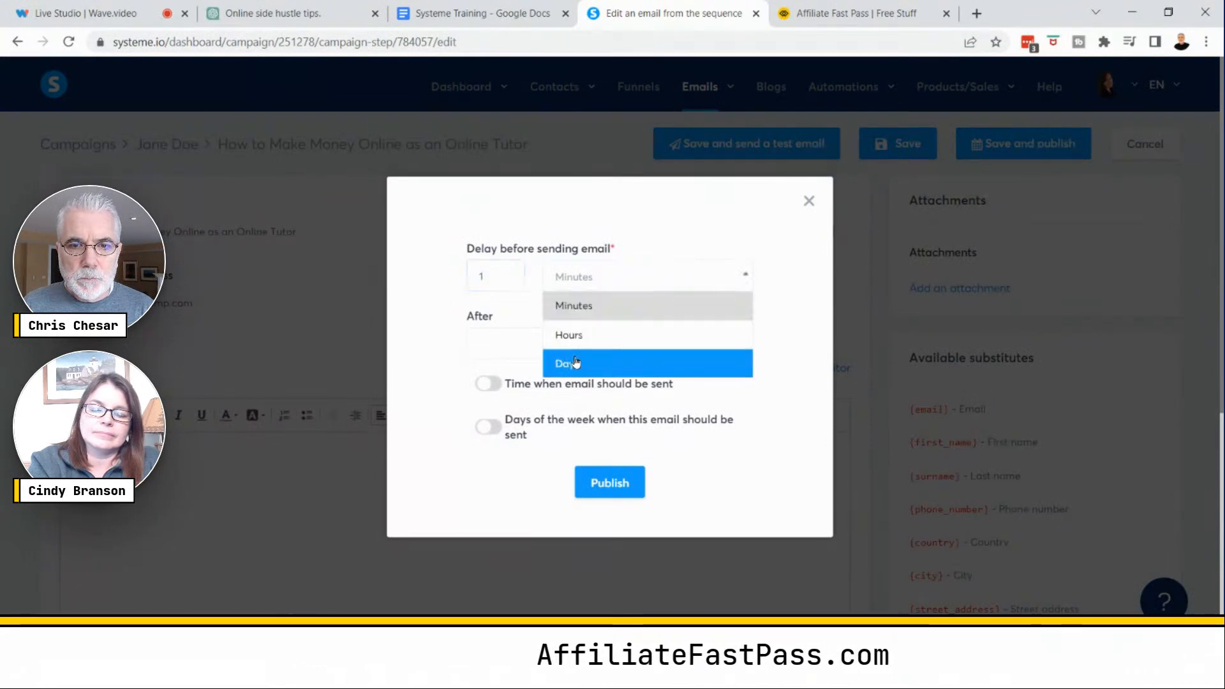
left_click(577, 360)
left_click(573, 346)
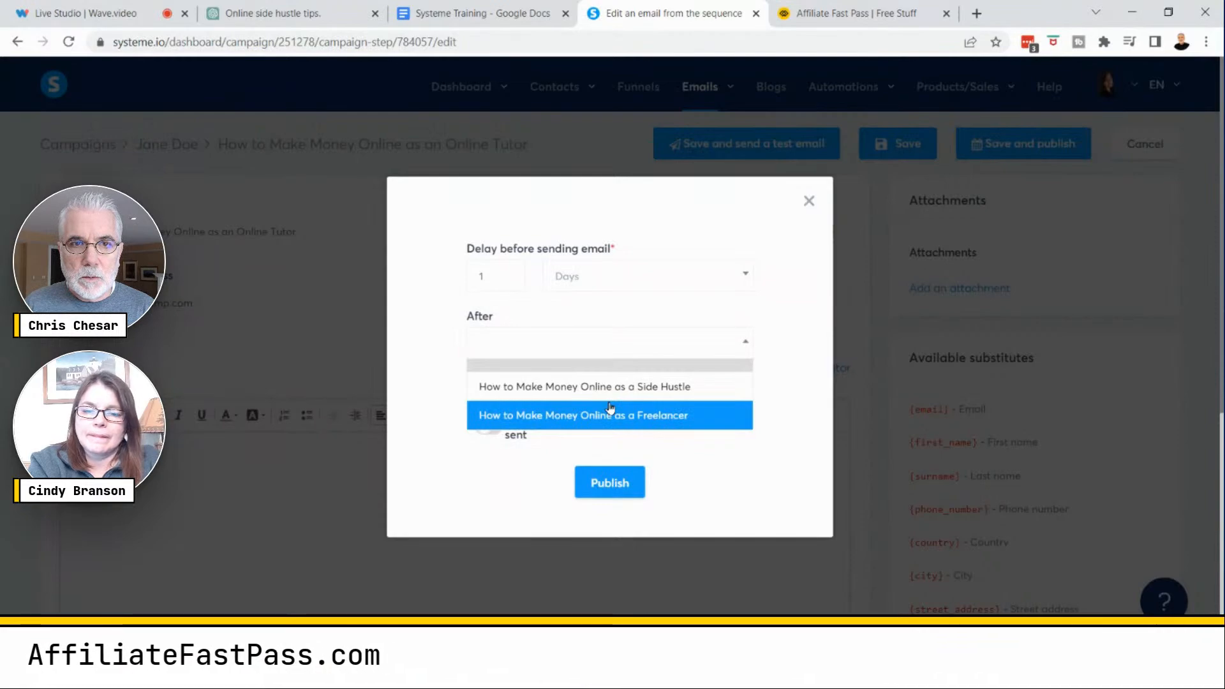
left_click(485, 13)
scroll(619, 419, "up", 6)
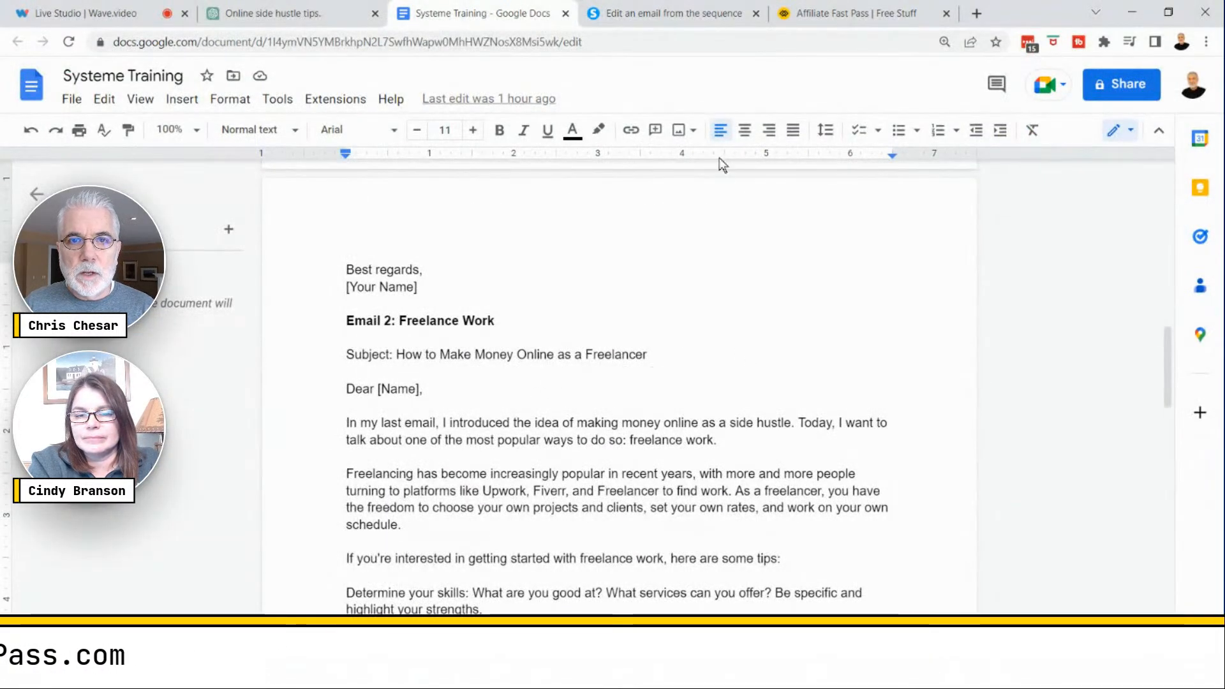
left_click(653, 19)
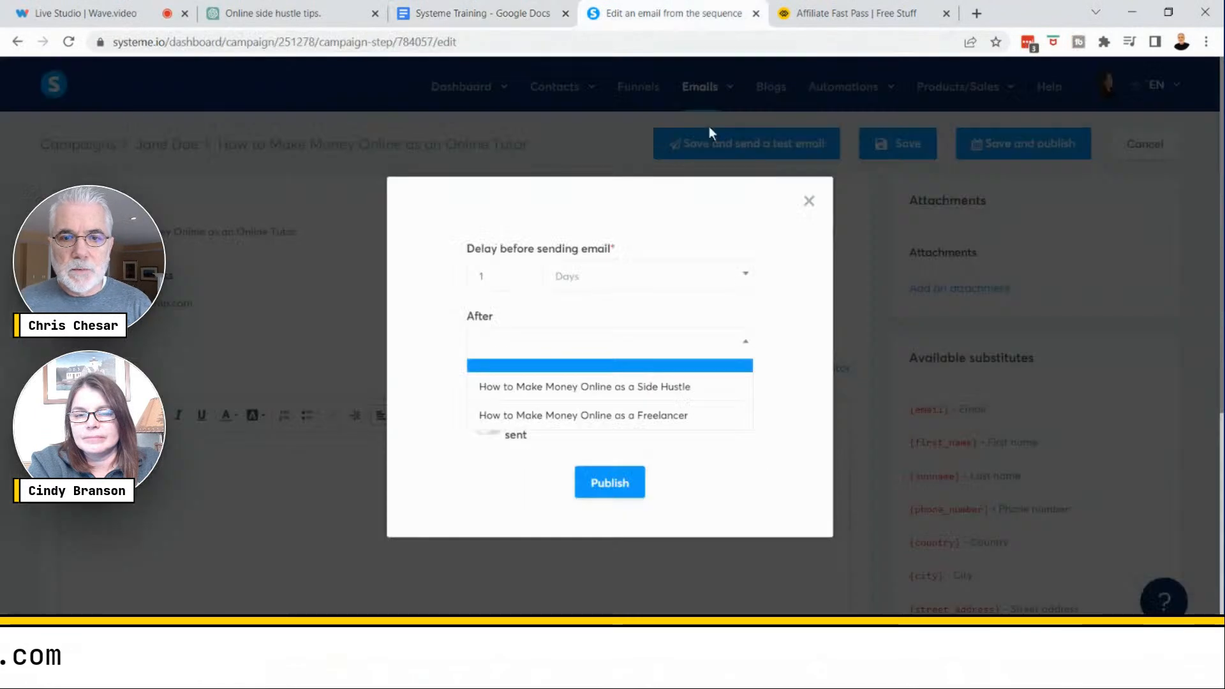
left_click(655, 418)
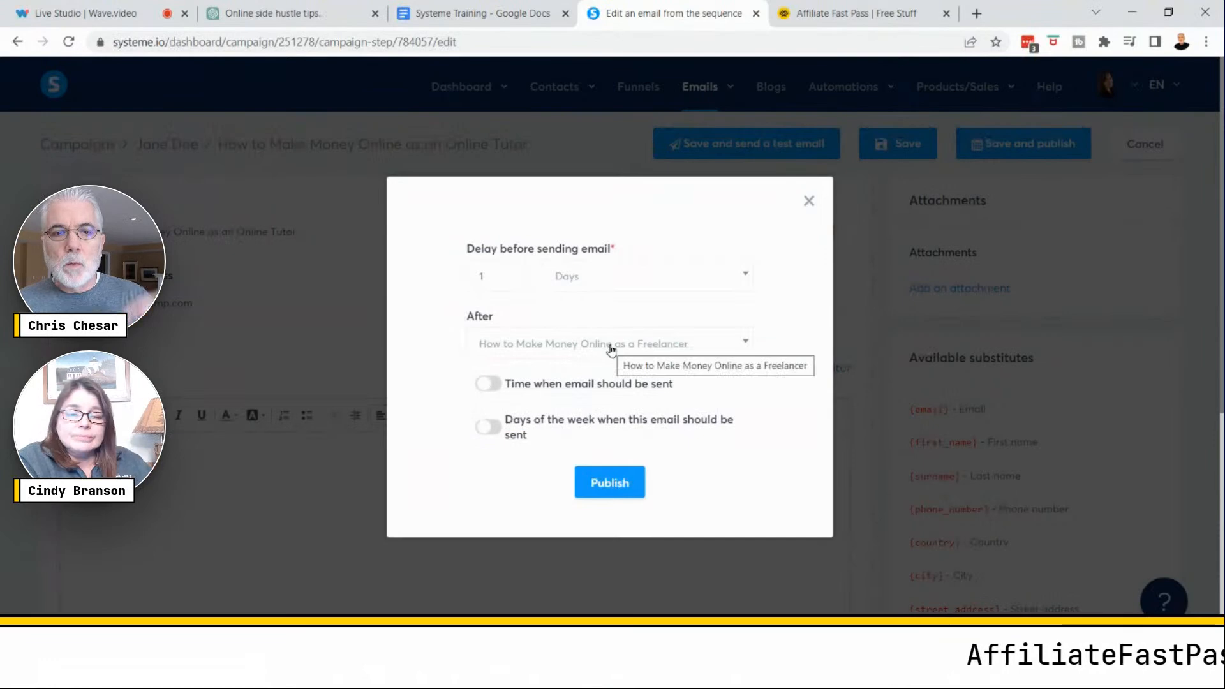
left_click(600, 480)
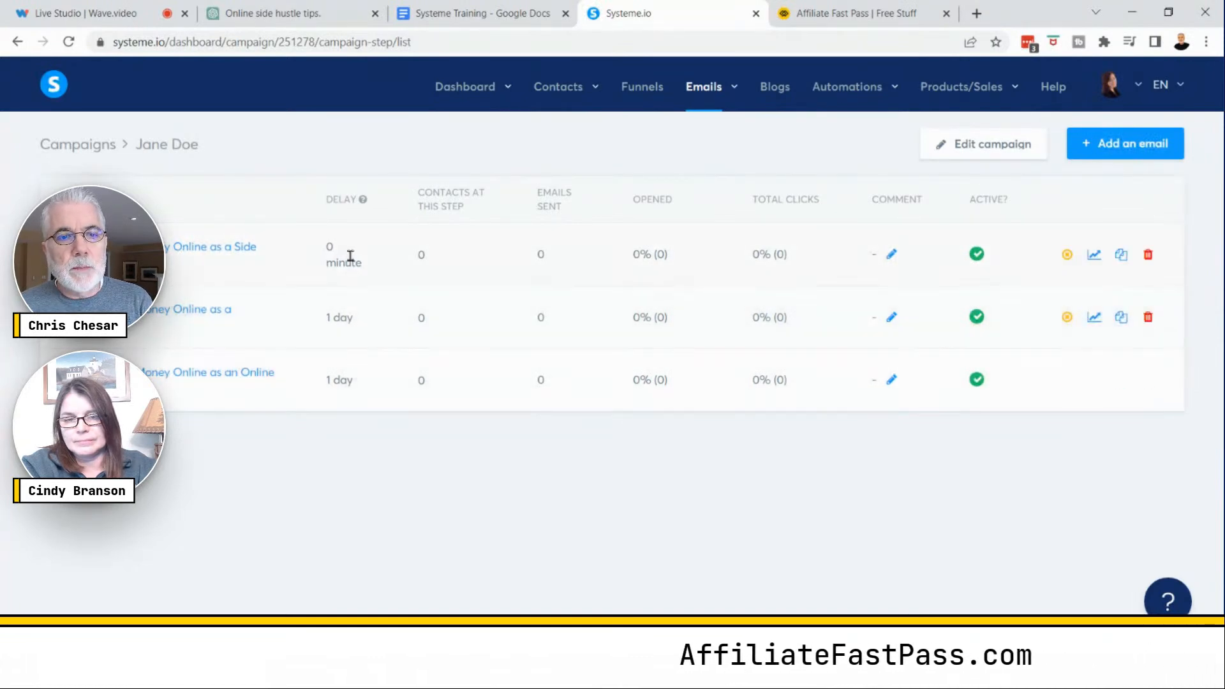
- Open the live view of the newest funnel from the Funnels list
double_click(332, 381)
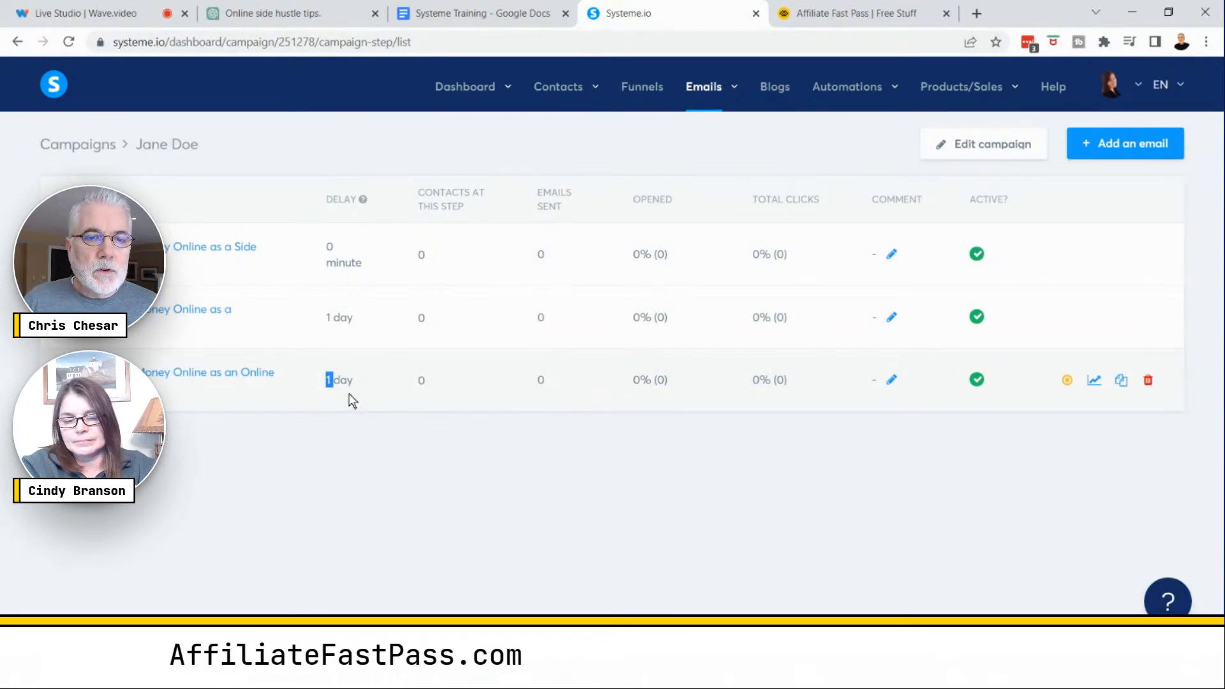
key("ctrl")
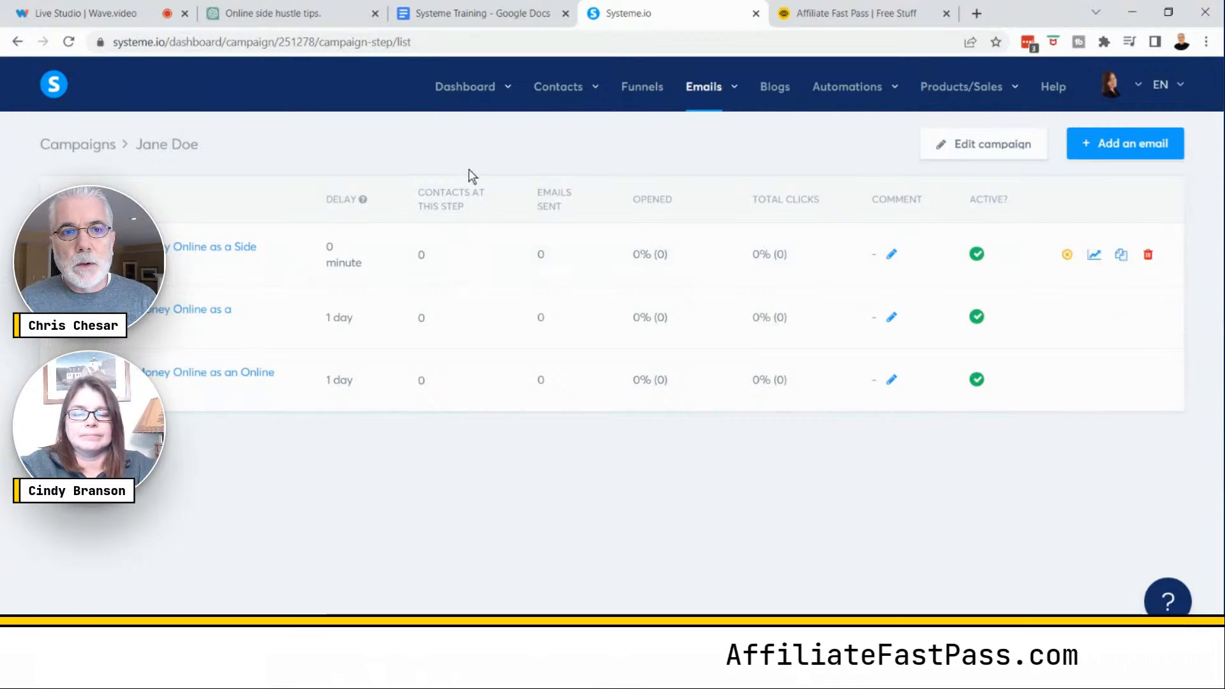
left_click(642, 91)
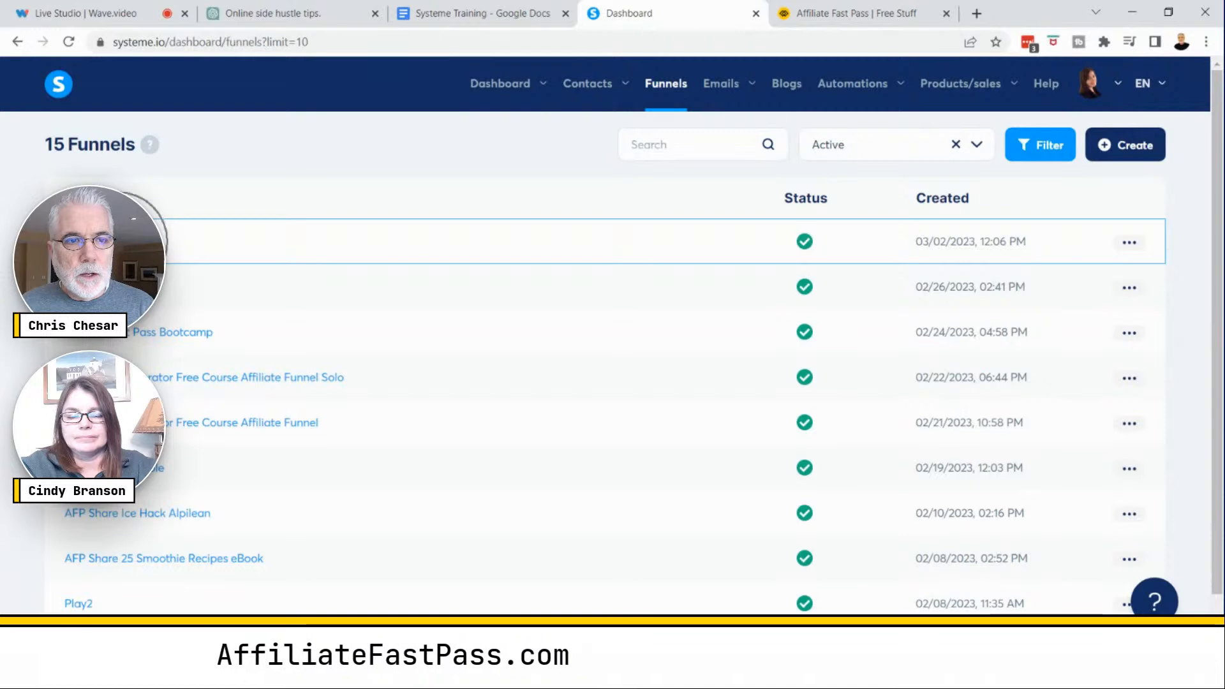
left_click(1128, 244)
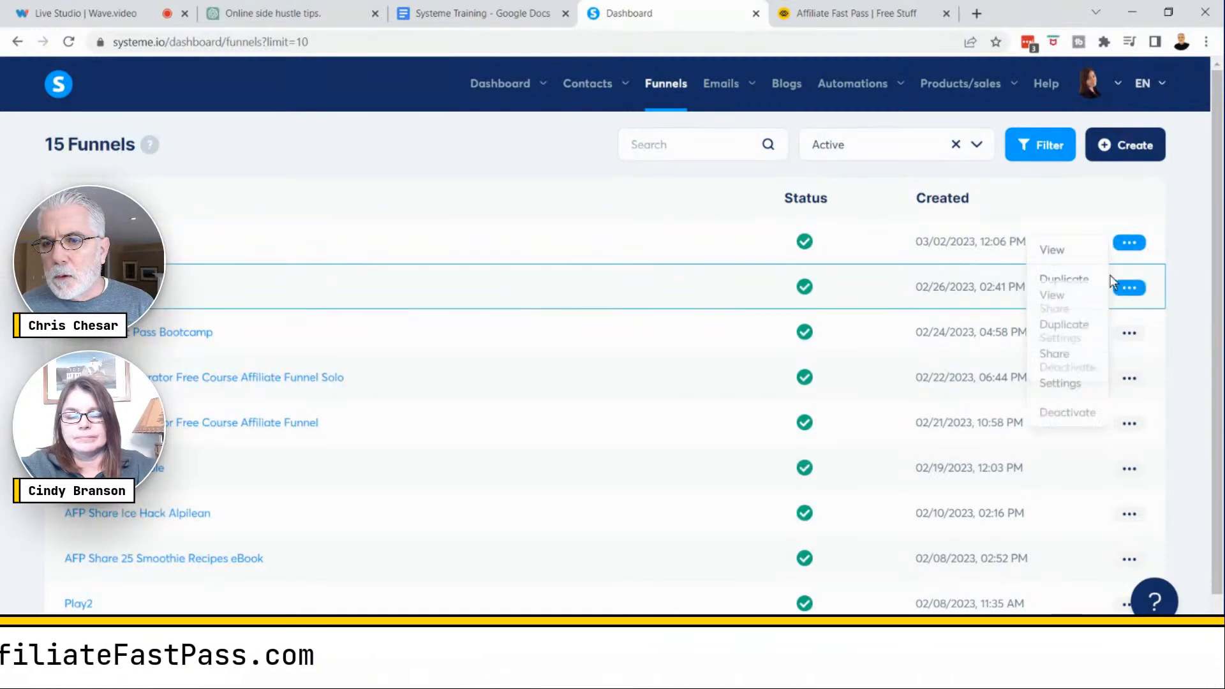
left_click(1052, 251)
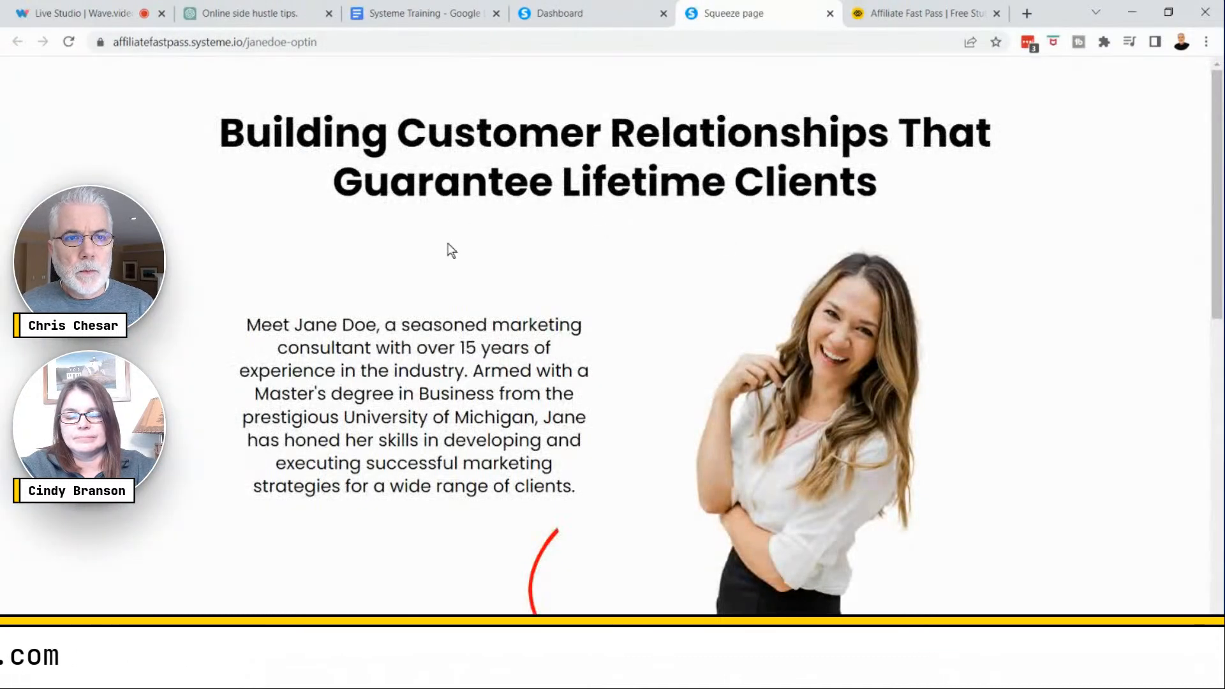
- Submit a test opt-in on the squeeze page using a test e-mail address
scroll(451, 250, "down", 10)
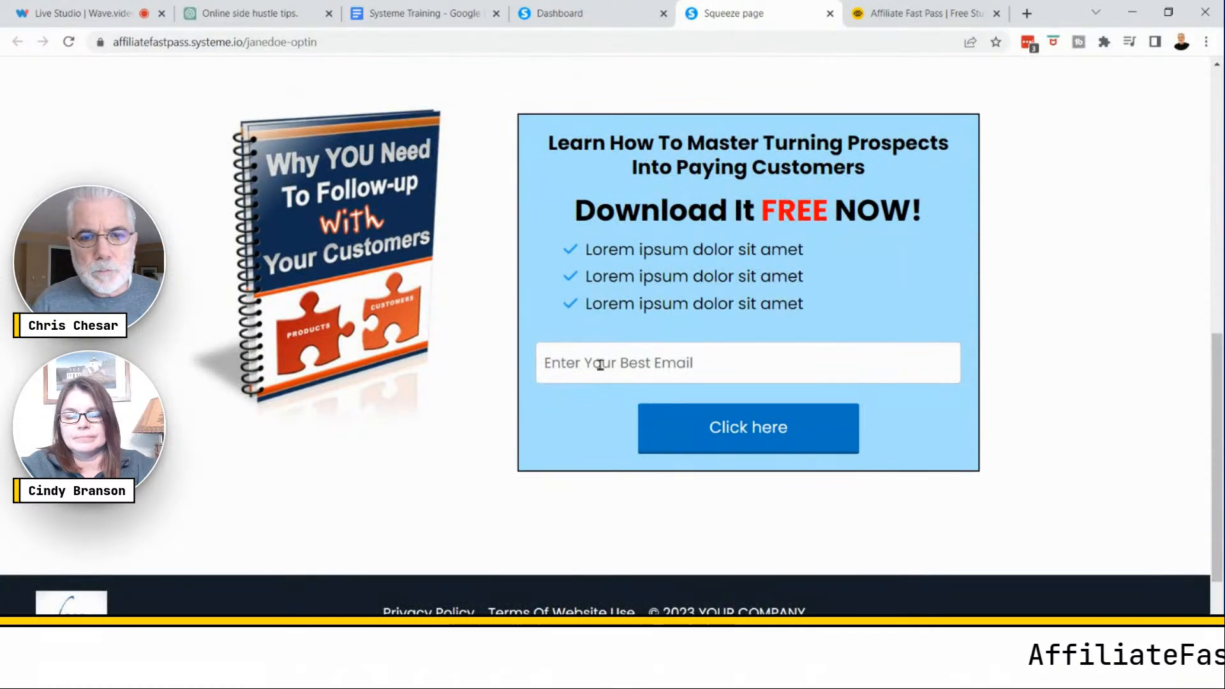
left_click(601, 364)
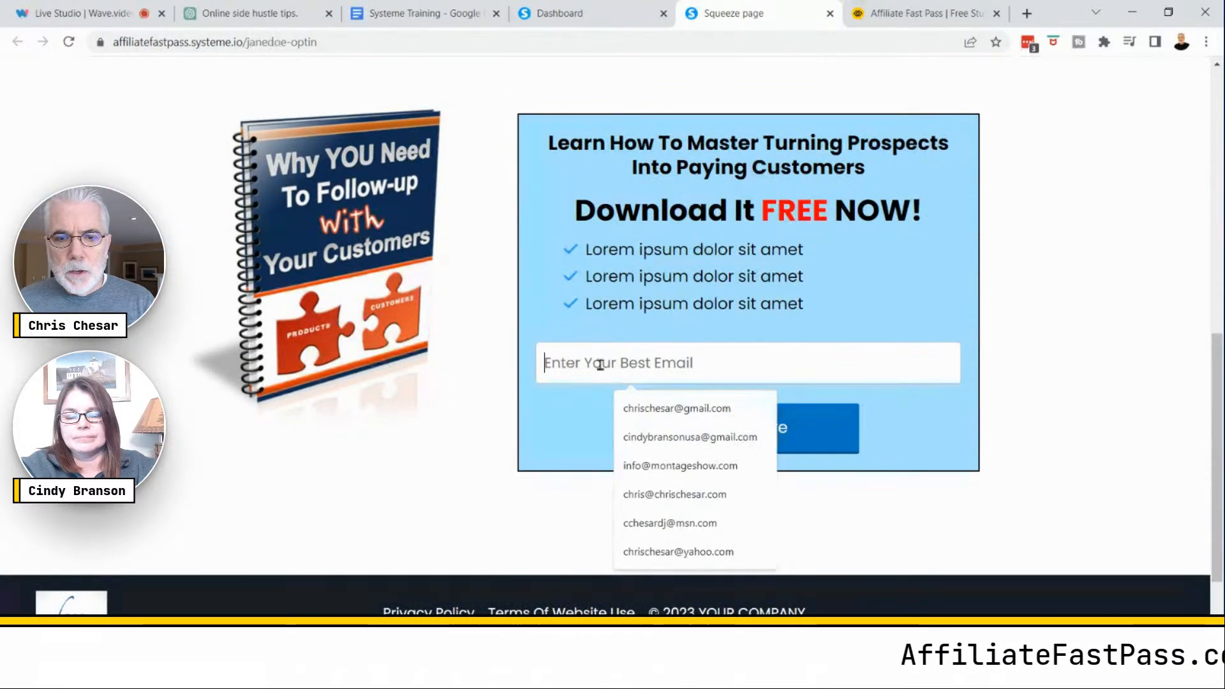
type("org")
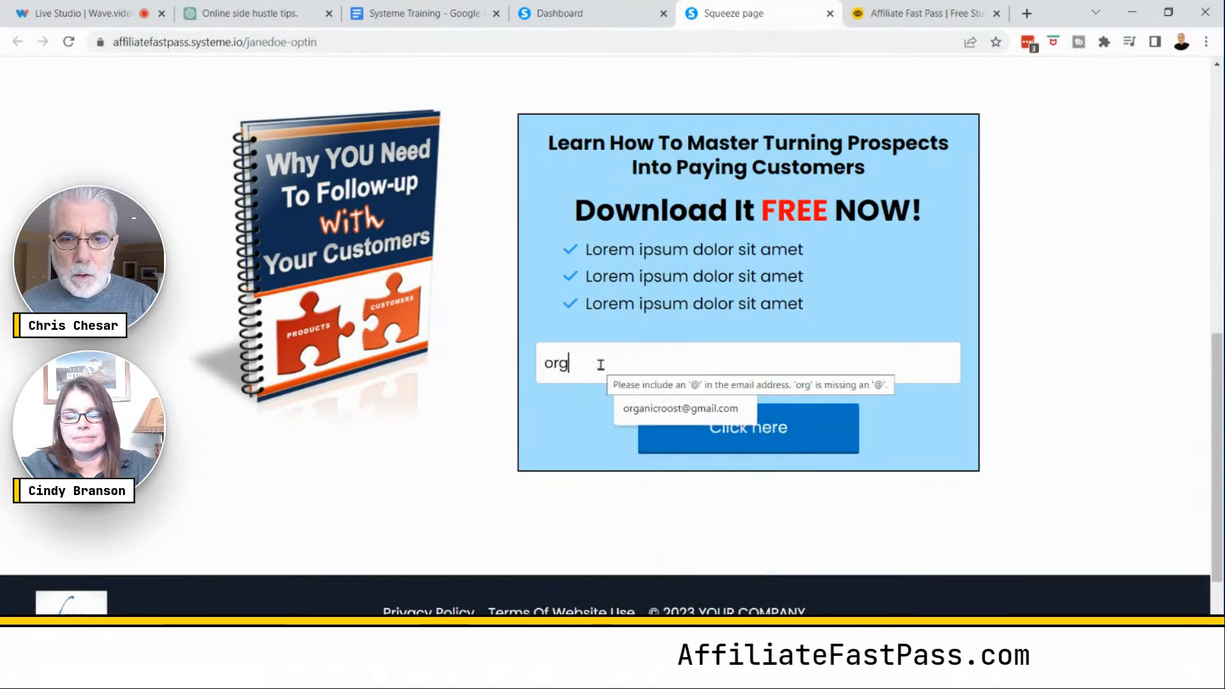
left_click(661, 407)
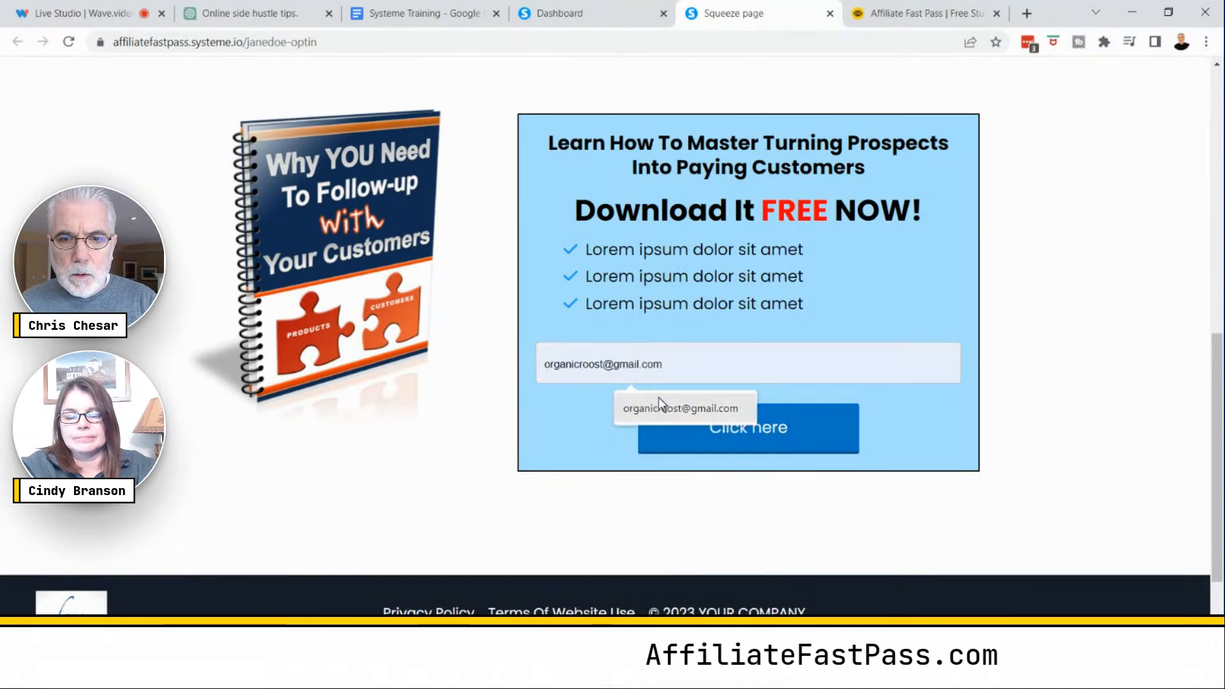
left_click(744, 431)
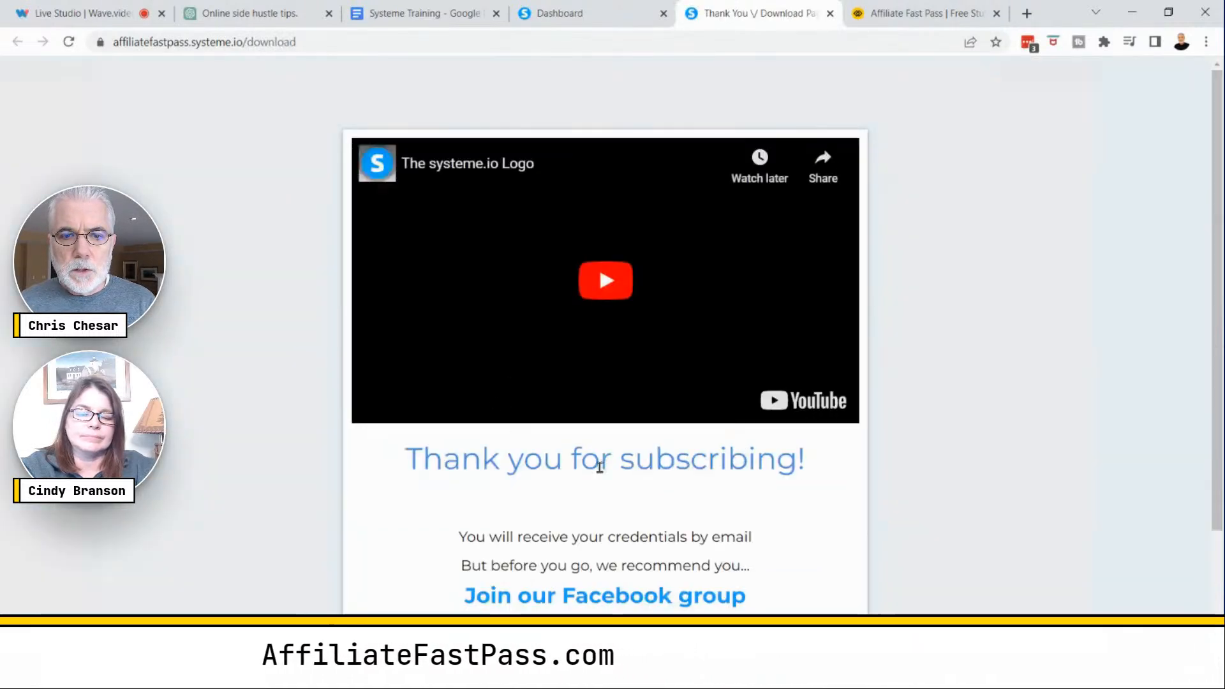
scroll(717, 487, "down", 2)
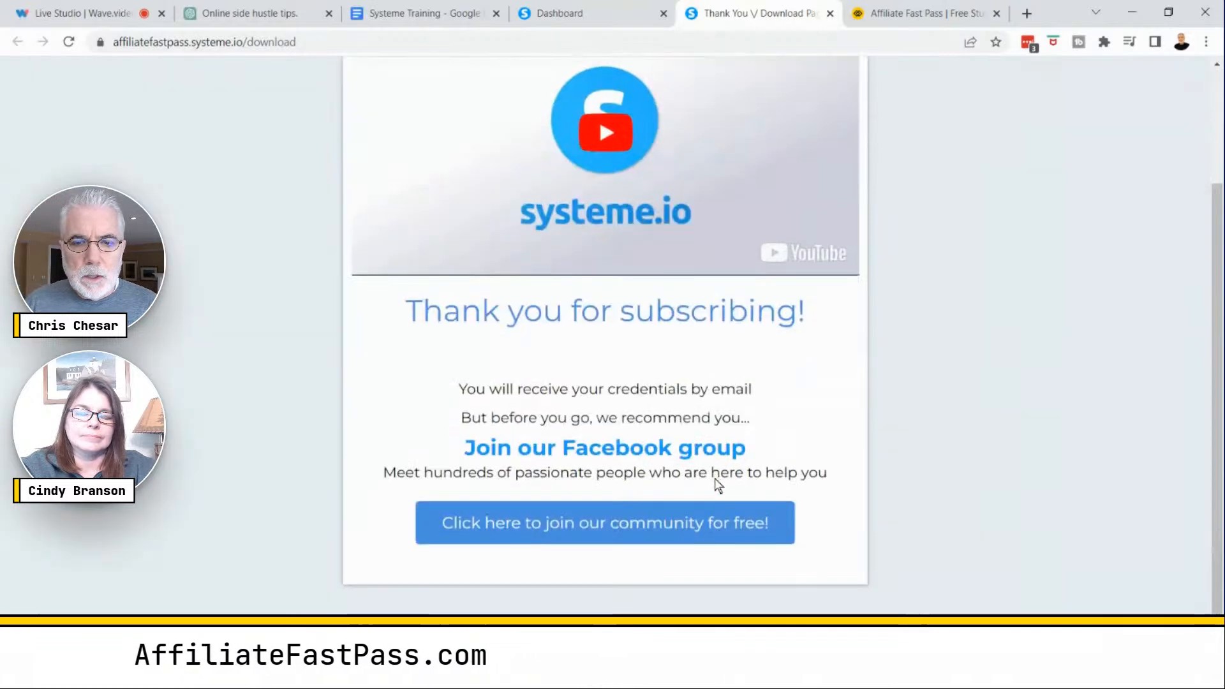